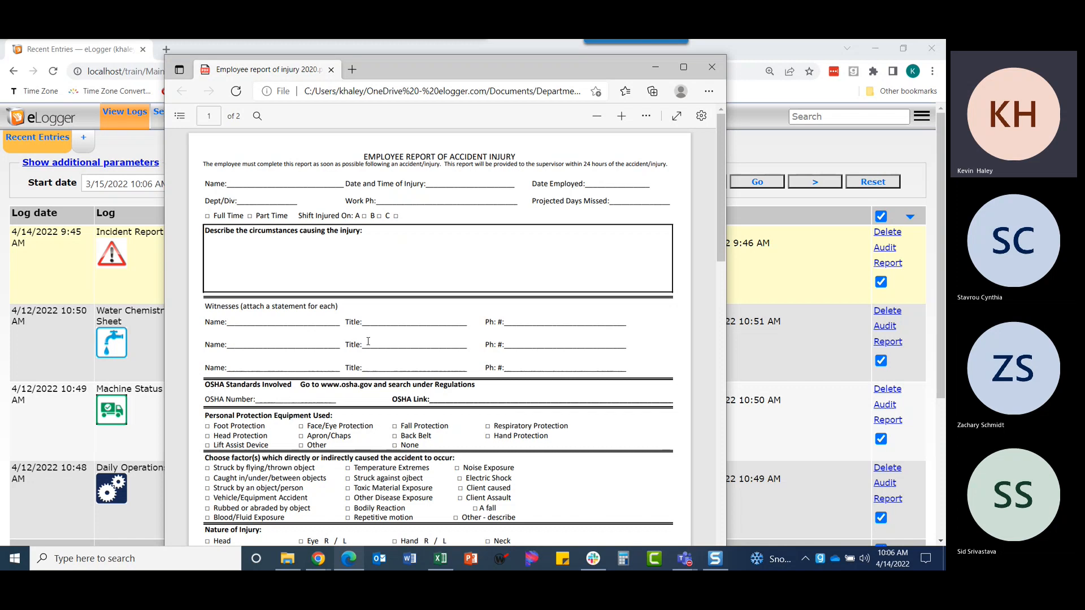
Step: Examine the two-page employee accident injury form, from the employee details through the supervisor's incident evaluation
scroll(380, 326, "down", 1)
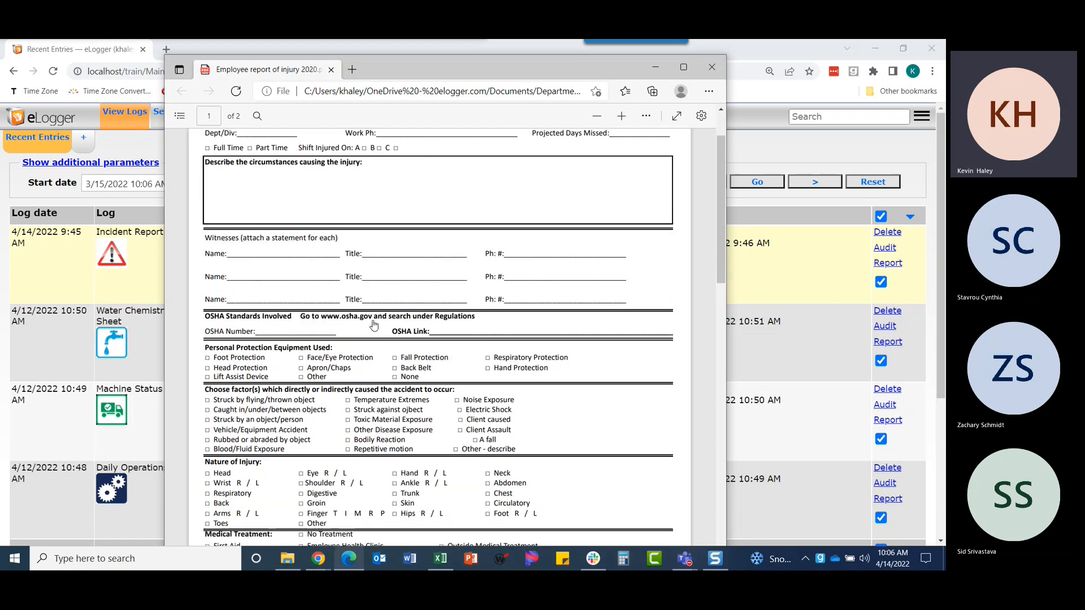
scroll(272, 323, "down", 1)
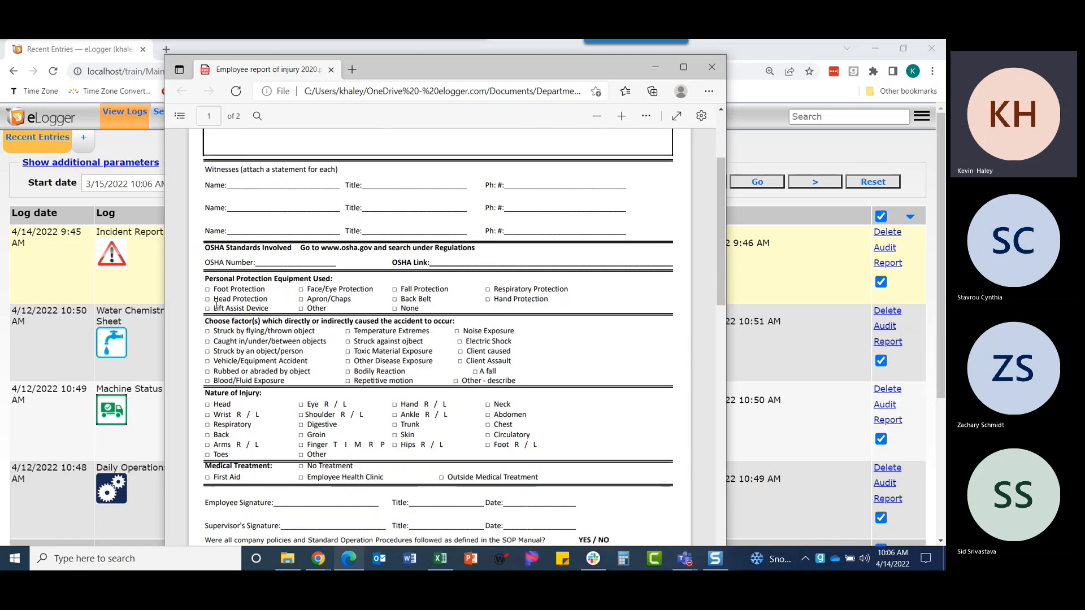
scroll(310, 419, "down", 3)
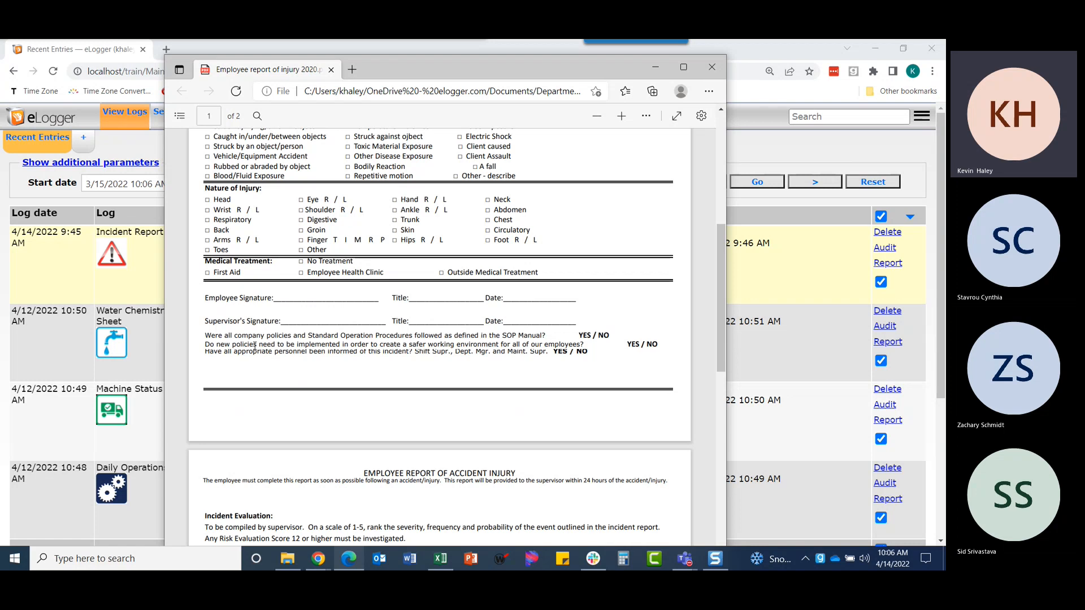
scroll(361, 294, "down", 1)
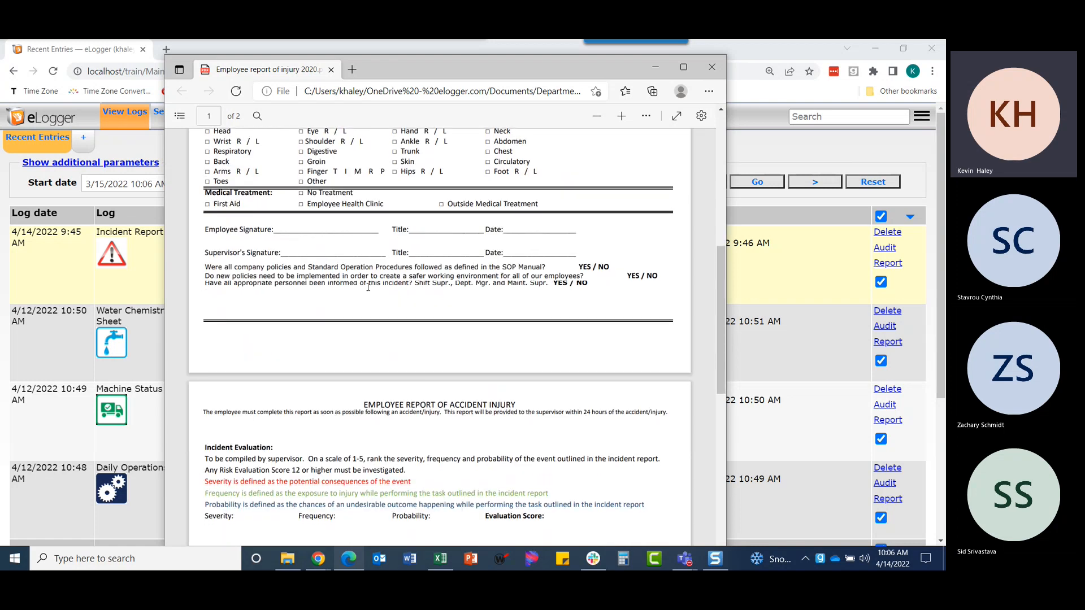
scroll(540, 278, "down", 2)
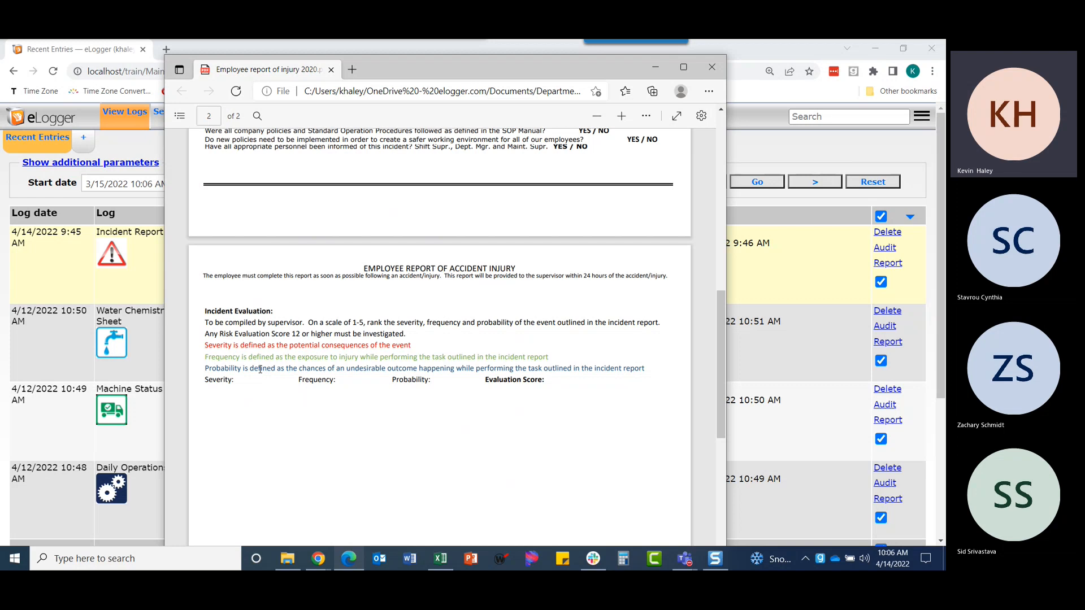
scroll(278, 370, "up", 3)
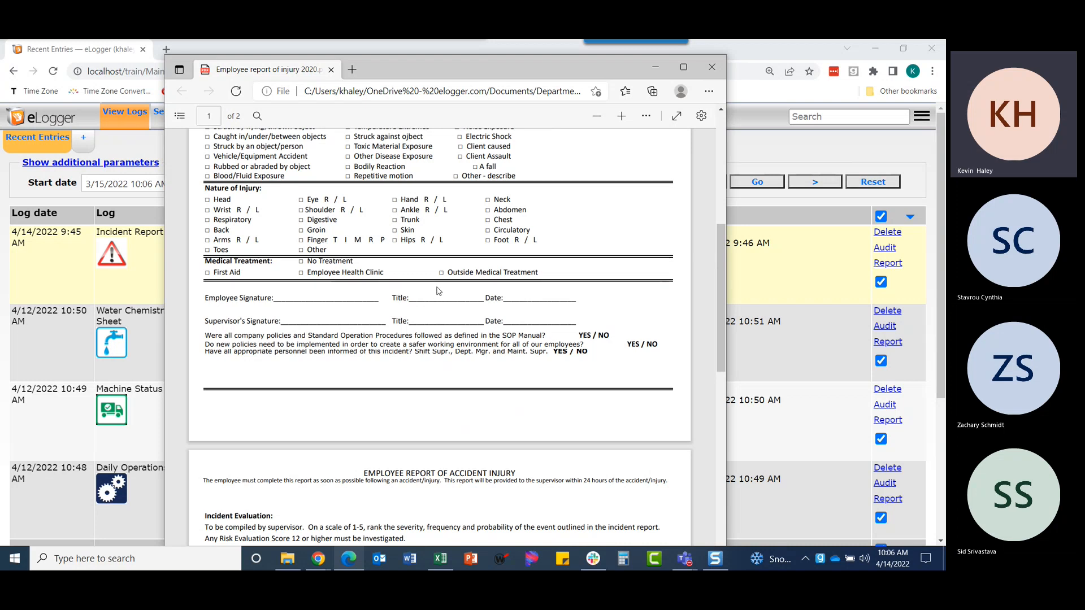
scroll(439, 291, "up", 2)
scroll(439, 291, "up", 3)
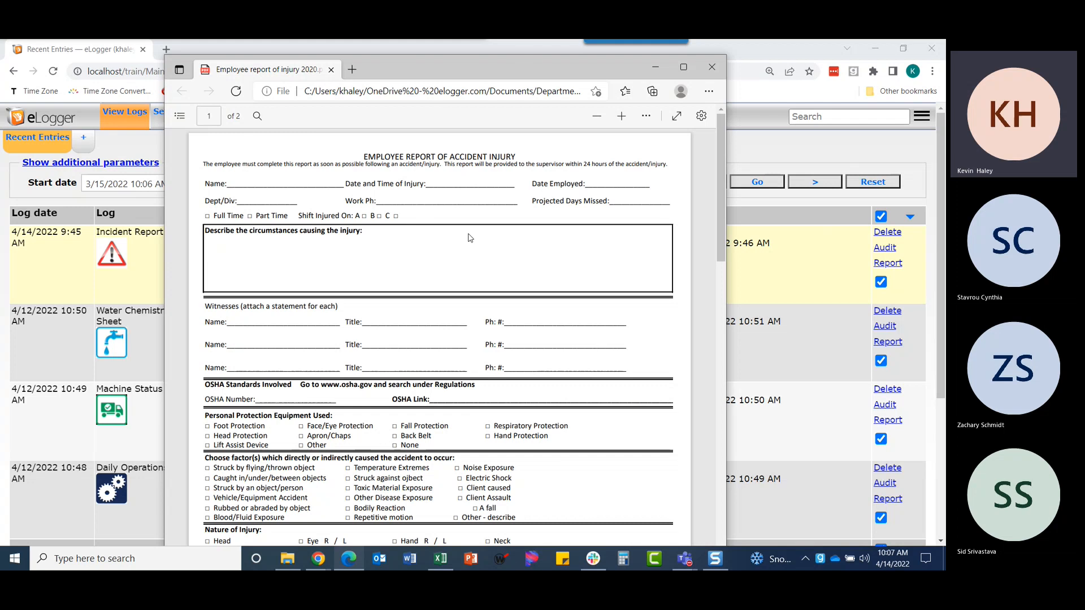
Step: Move the PDF form out of the way and open the Templates page in eLogger's system administration
left_click_drag(438, 66, 144, 0)
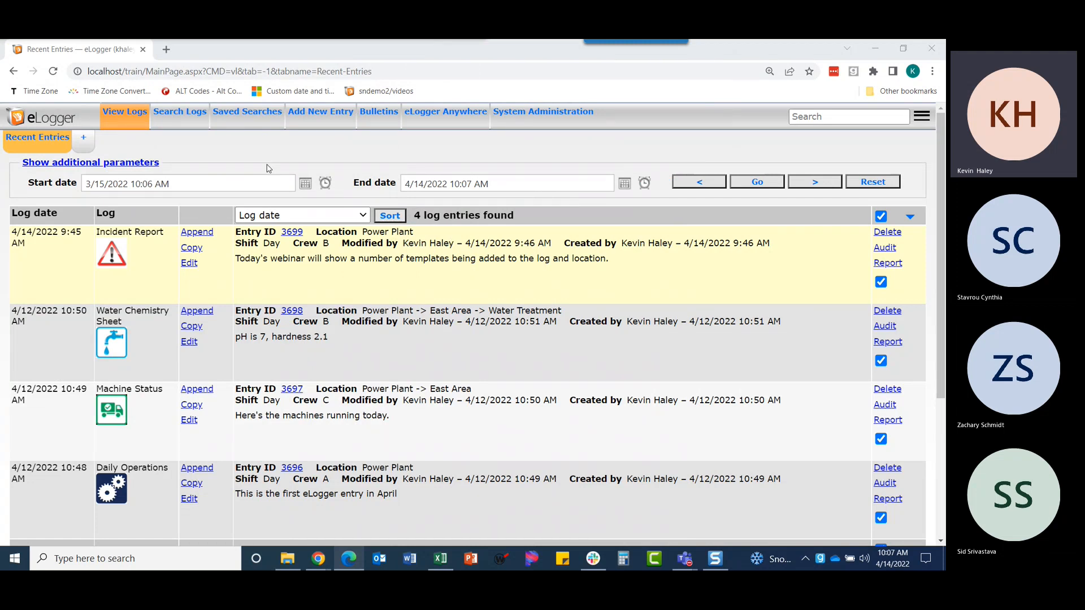
left_click(534, 115)
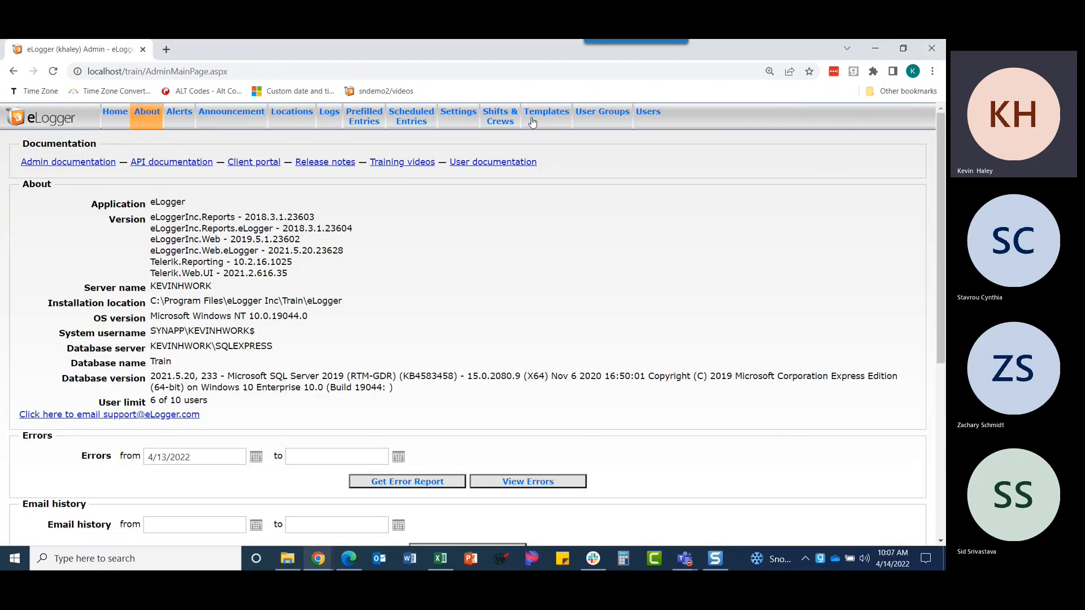
left_click(544, 116)
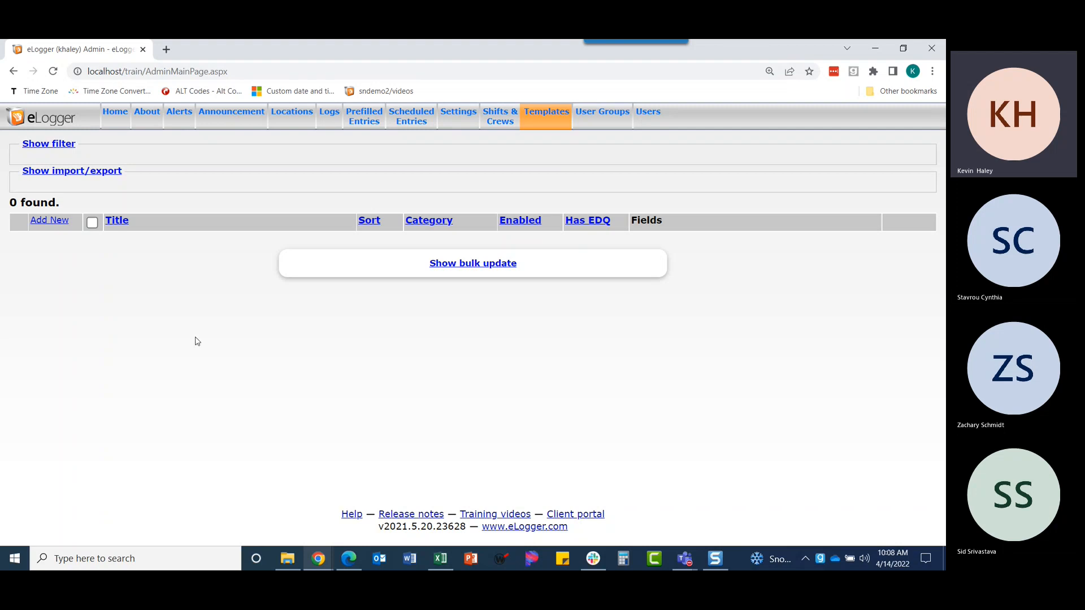
Step: Review the template filter options and the template import/export options, hiding each section again
left_click(55, 146)
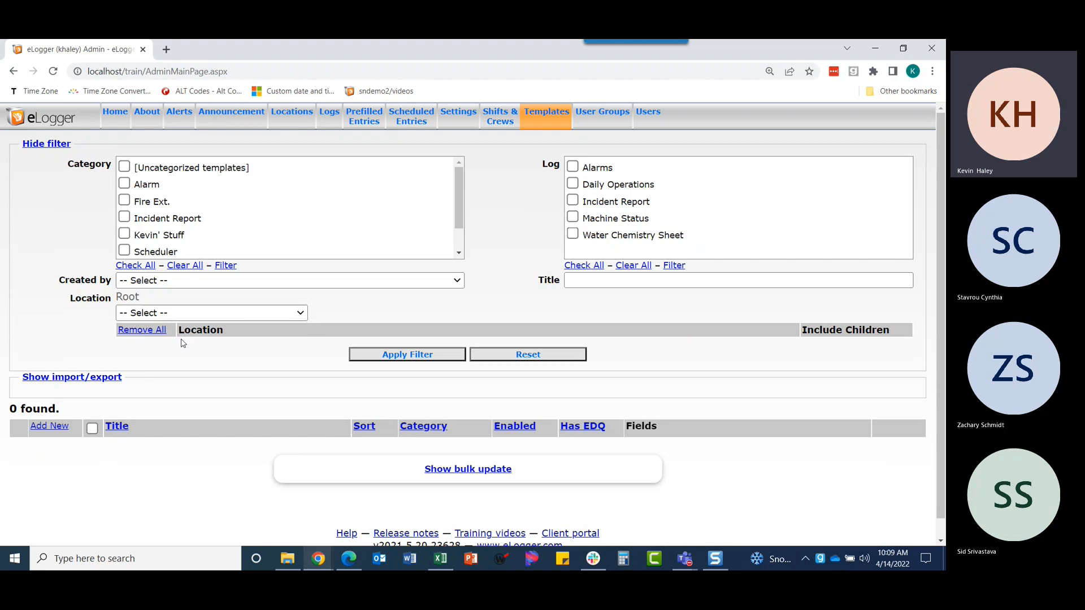
left_click(35, 145)
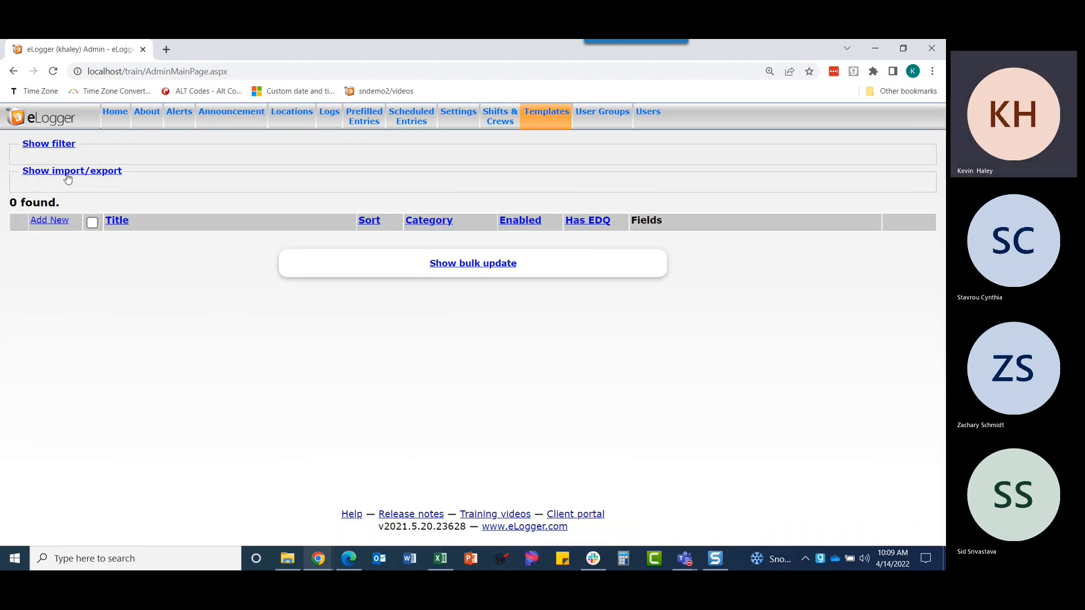
left_click(68, 172)
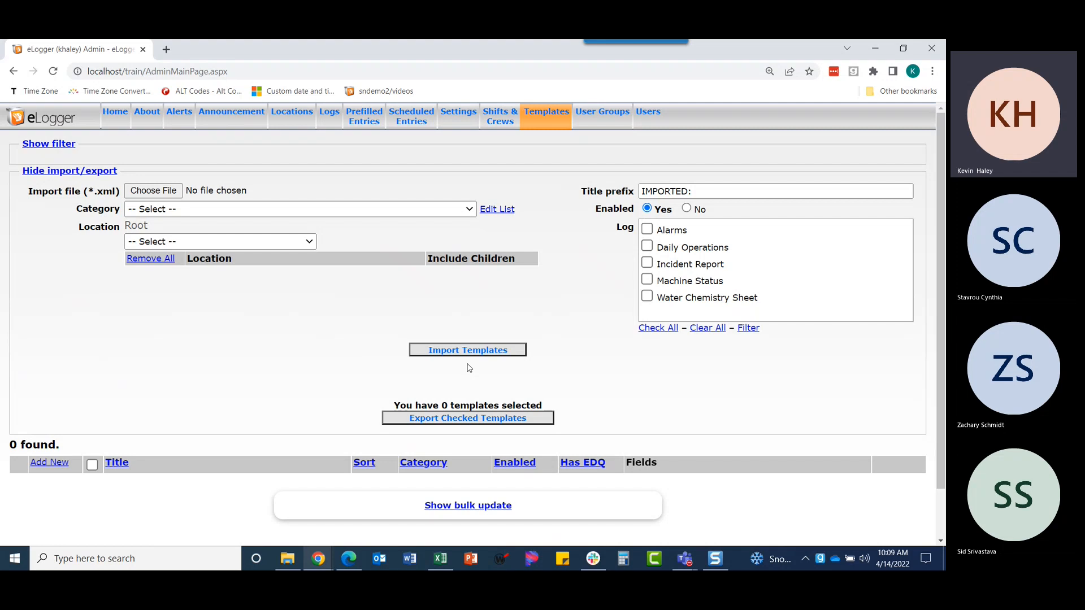
left_click(53, 171)
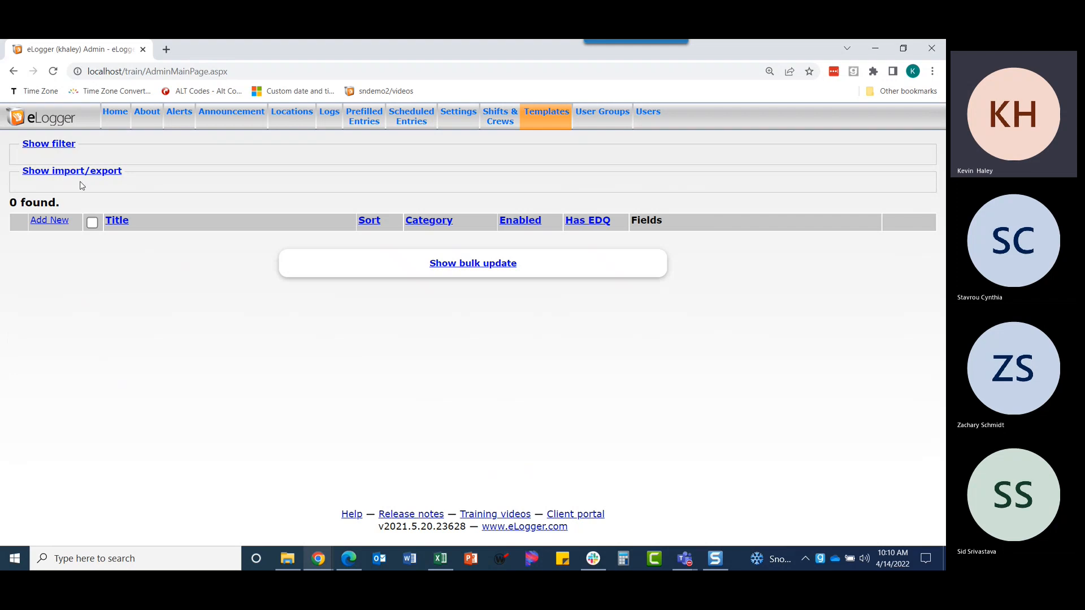
Step: Add a new template titled "EMPLOYEE REPORT OF ACCIDENT OR INJURY"
left_click(49, 221)
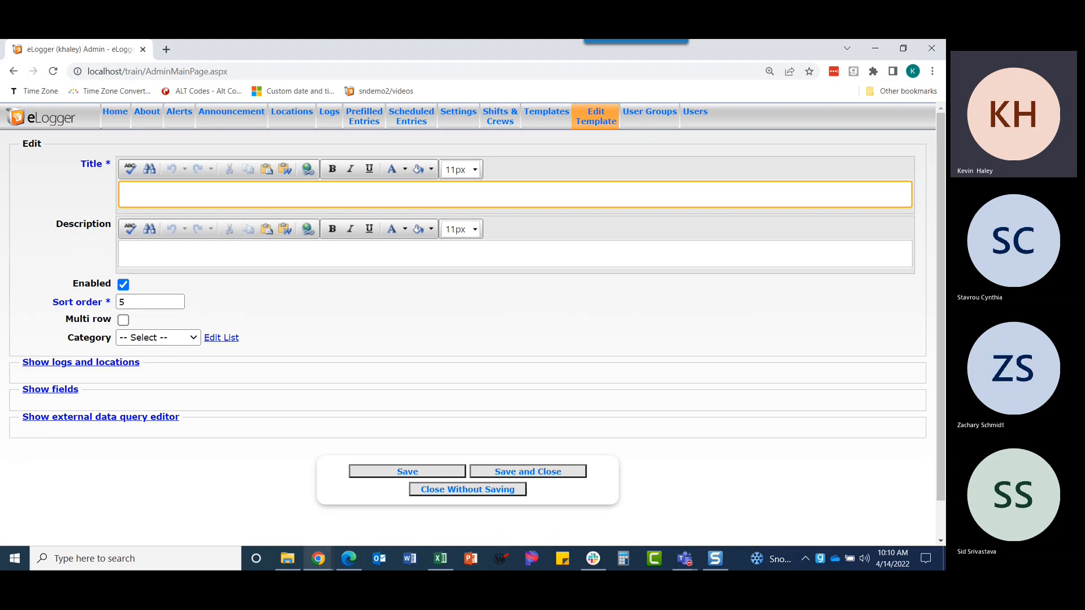
key("alt+Tab")
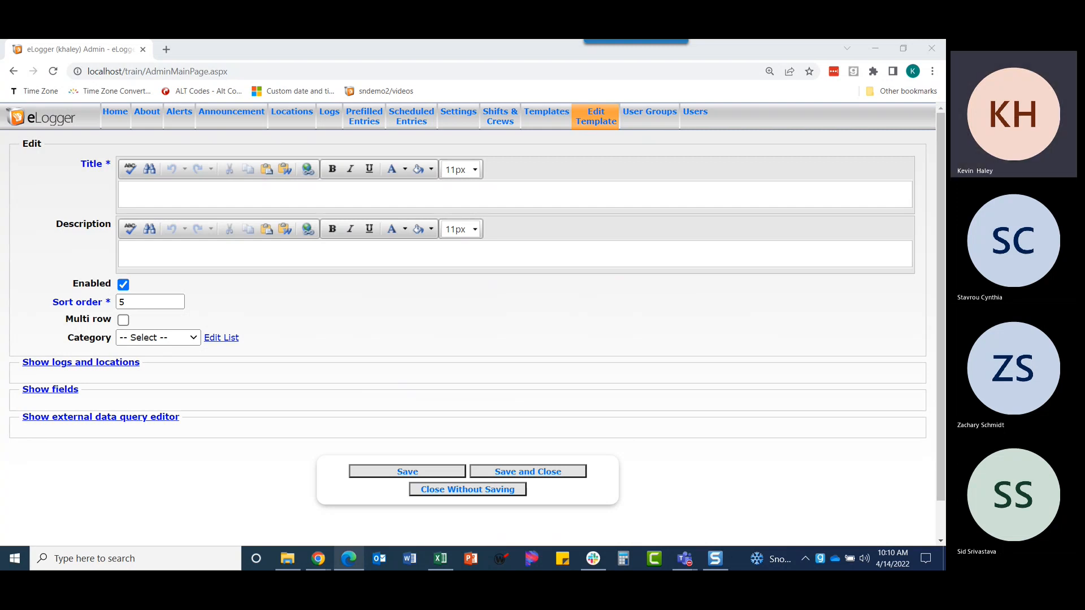
left_click(246, 197)
type("EMPLOYEE REPORT OF ACCIDENT INJURY")
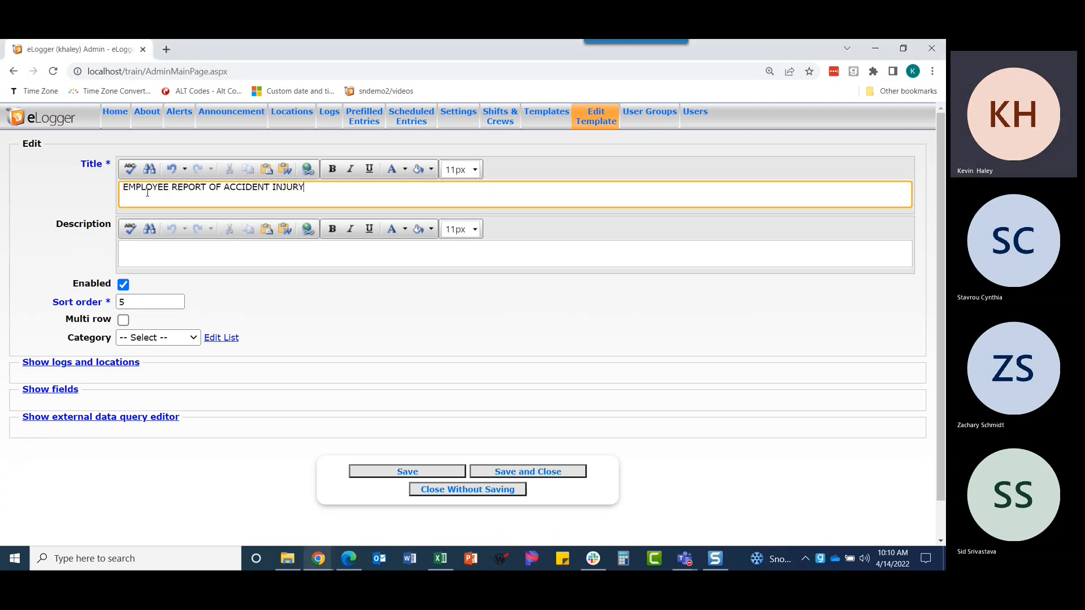
left_click(271, 188)
type("OR")
Step: Change the font colour of the whole template title to red
left_click_drag(321, 187, 120, 187)
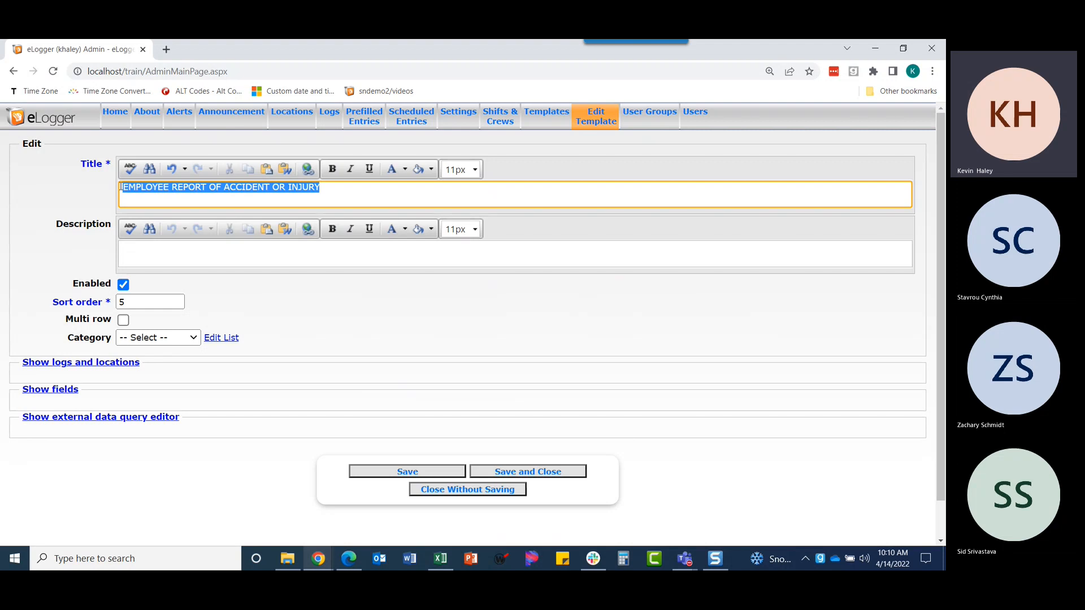
left_click(405, 170)
left_click(394, 247)
Step: Copy the form's instructions ("The employee must complete this report ... within 24 hours of the accident/injury.") into the description and set the category to Incident Report
key("alt+Tab")
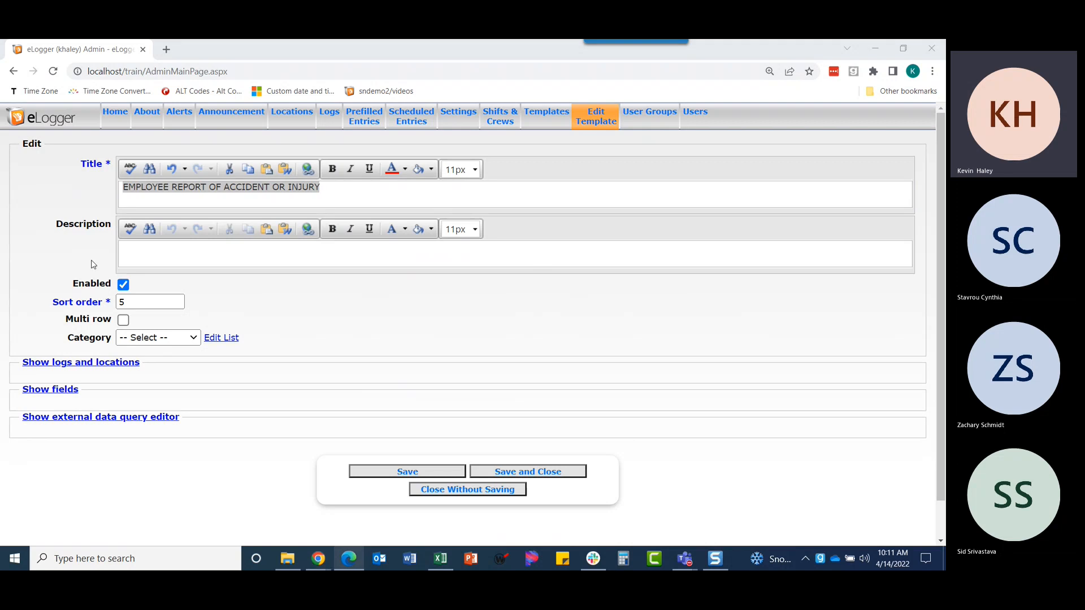
left_click(190, 256)
type("The employee must complete this report as soon as possible following an accident/injury. This report will be provided to the supervisor within 24 hours of the accident/injur")
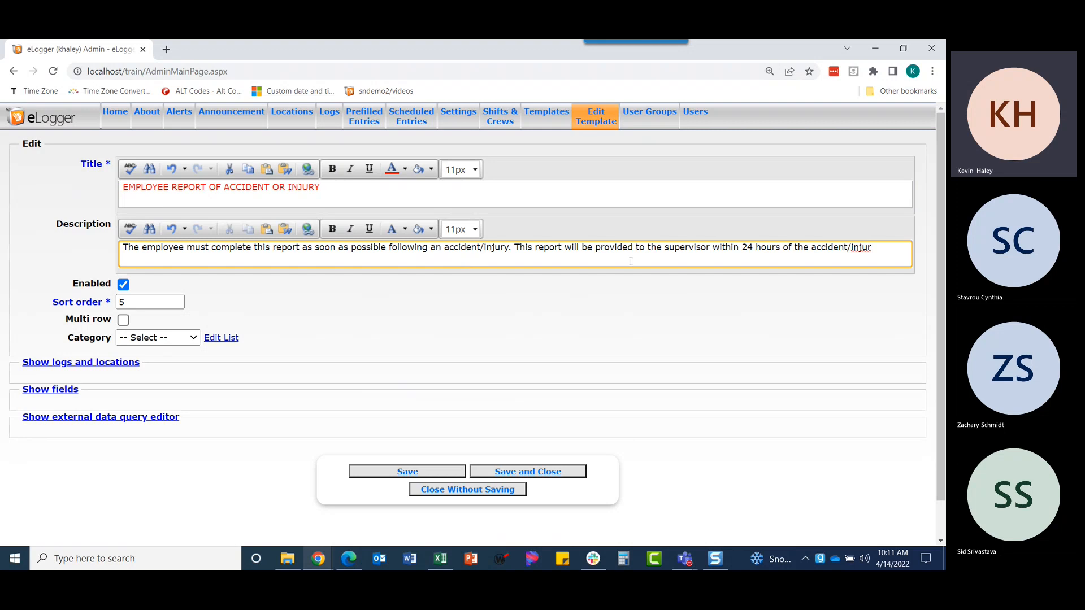
type("y.")
left_click(195, 338)
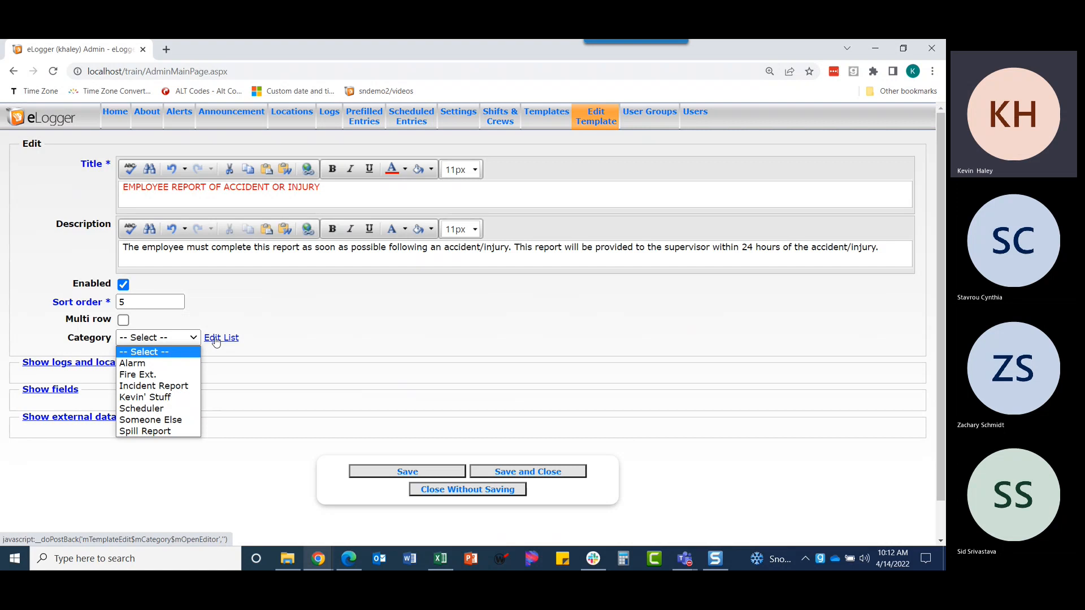
left_click(145, 388)
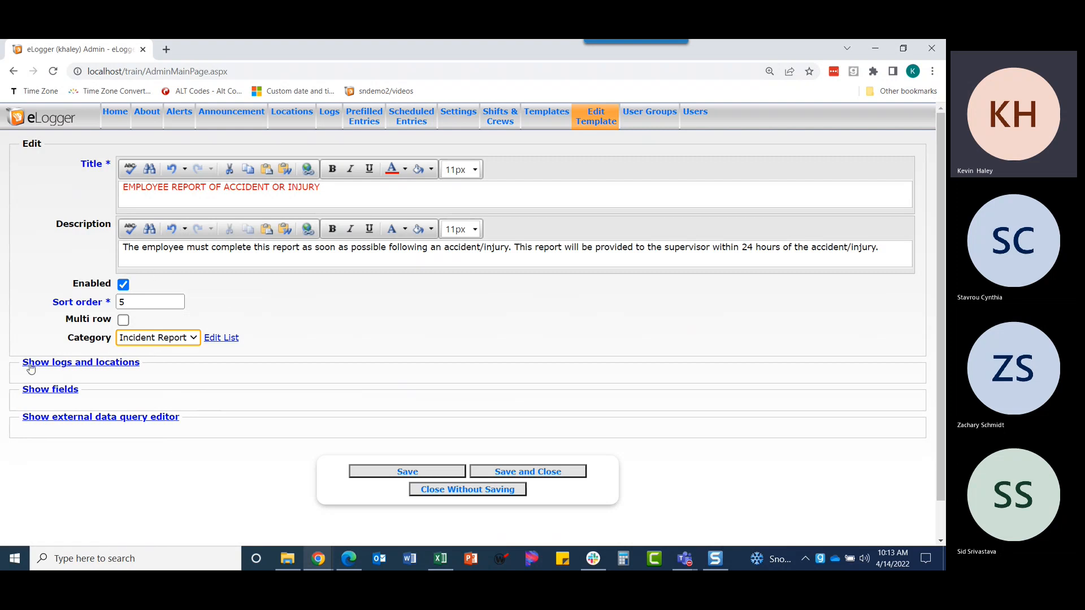
Step: Assign the template to the Incident Report log and an enabled Power Plant location, and show its fields section
left_click(99, 367)
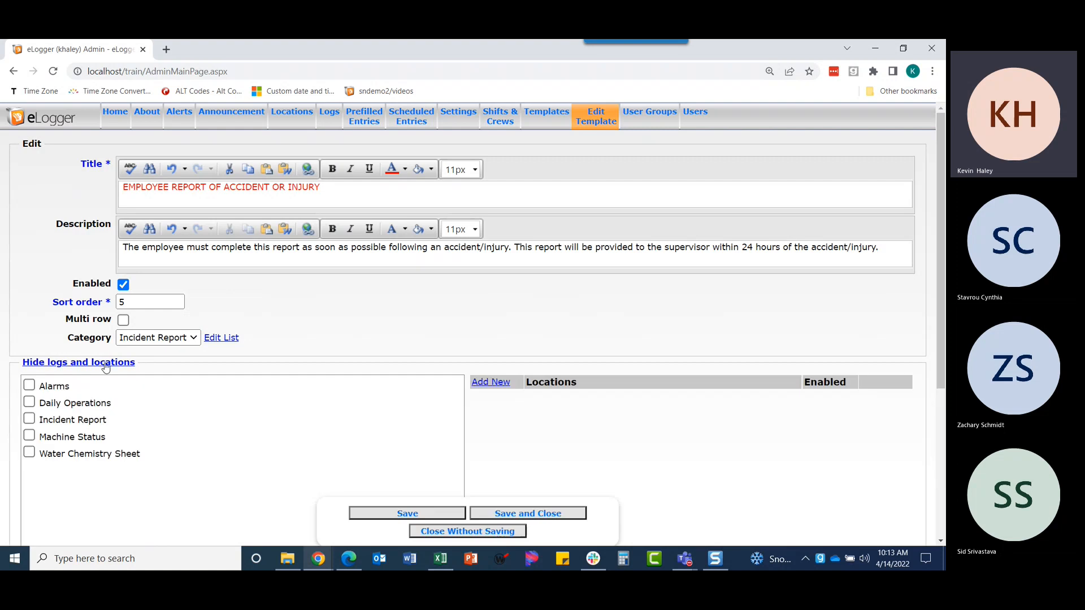
scroll(239, 360, "down", 2)
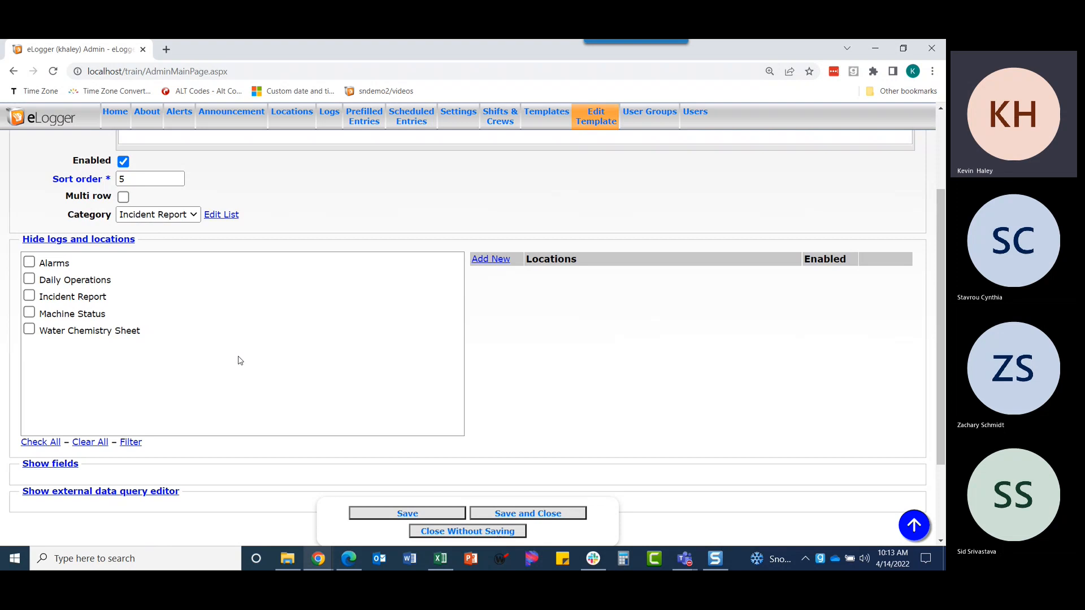
left_click(29, 298)
left_click(490, 260)
left_click(562, 293)
left_click(562, 319)
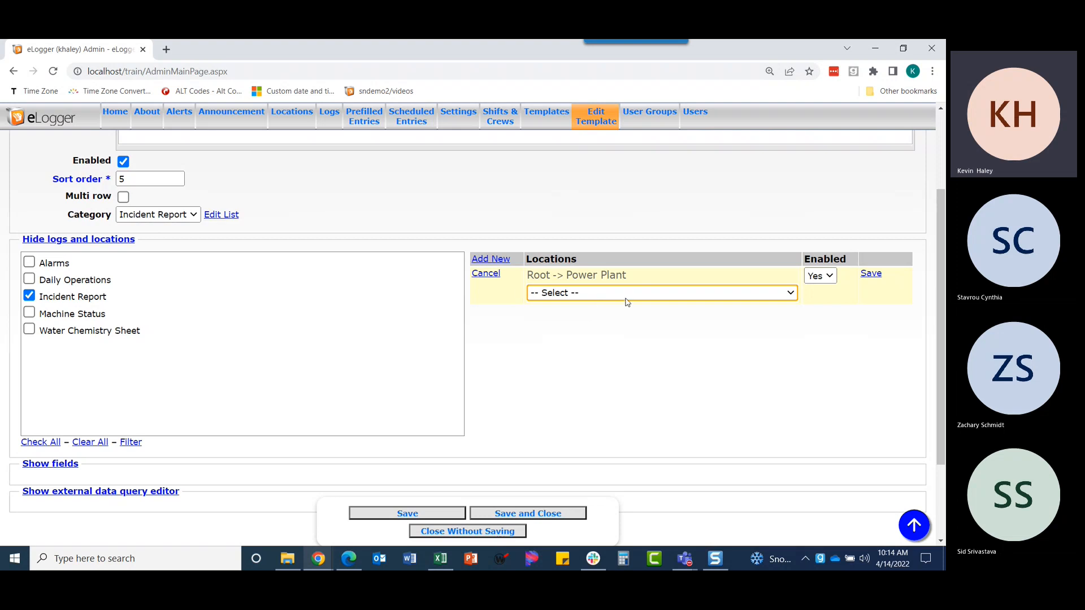
left_click(870, 275)
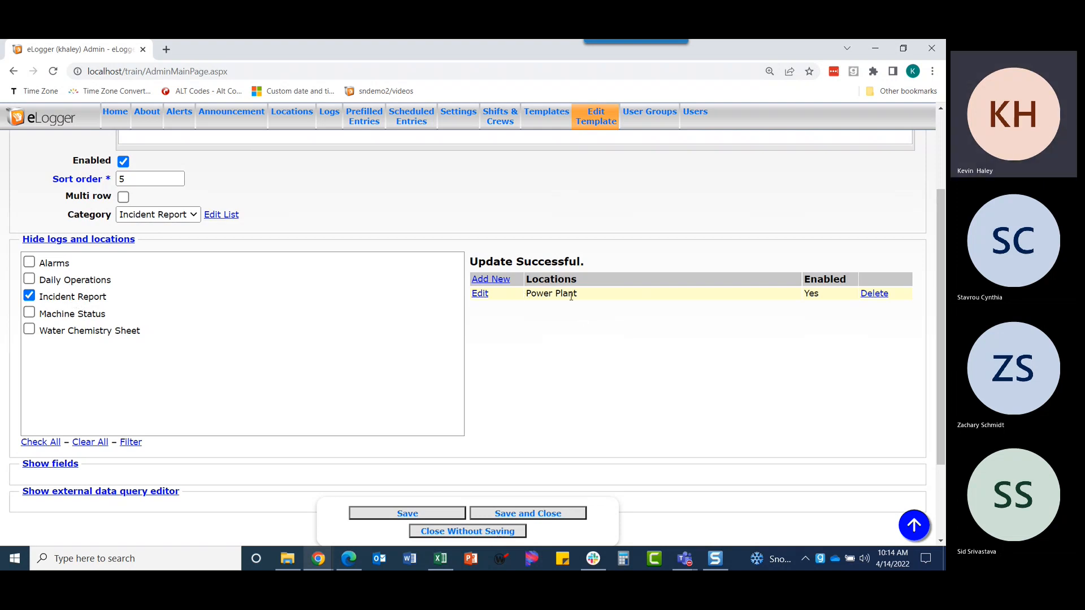
left_click(58, 240)
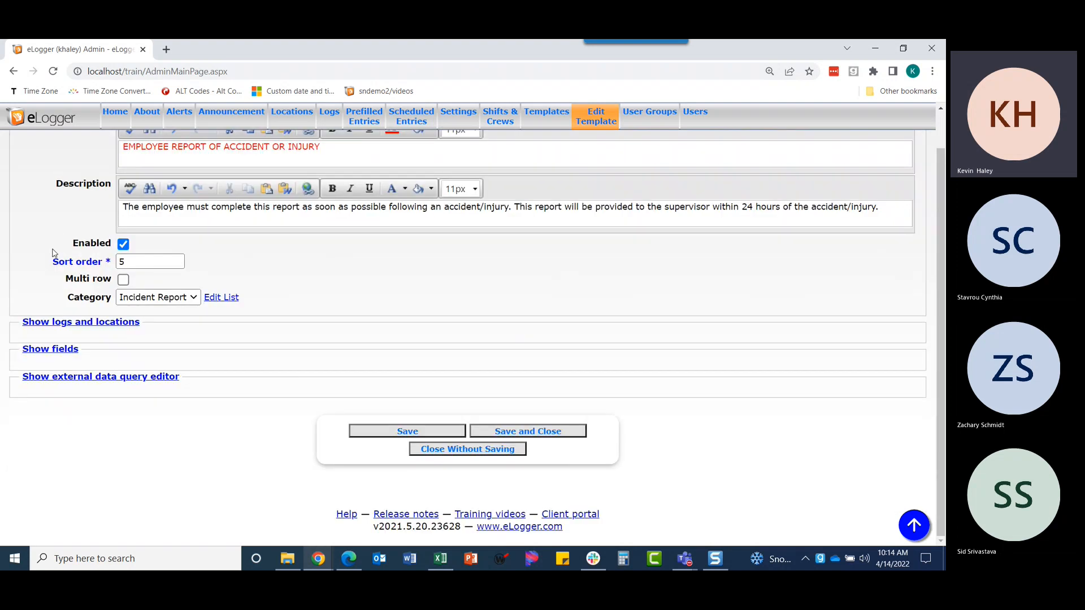
left_click(51, 352)
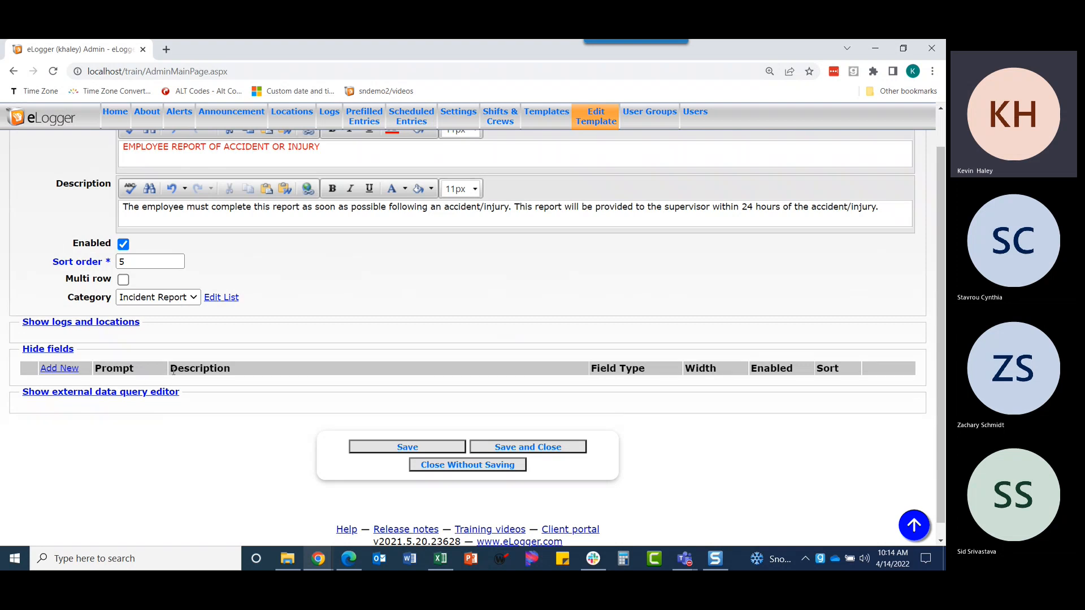
Step: Bring the PDF form back over the template editor and examine which prompts it needs, starting with Name
key("alt+Tab")
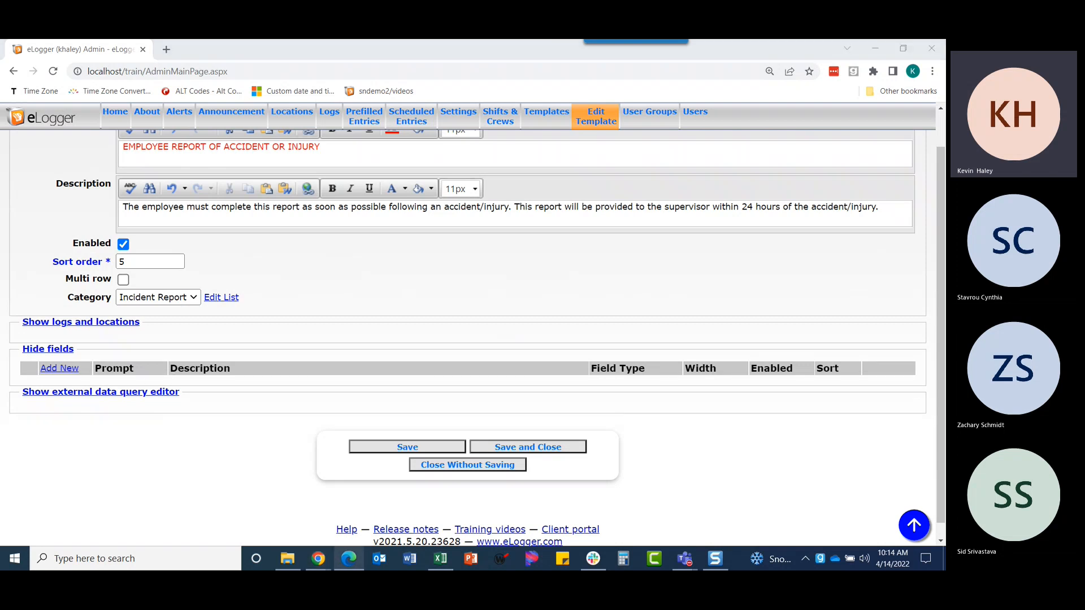
left_click_drag(129, 39, 364, 88)
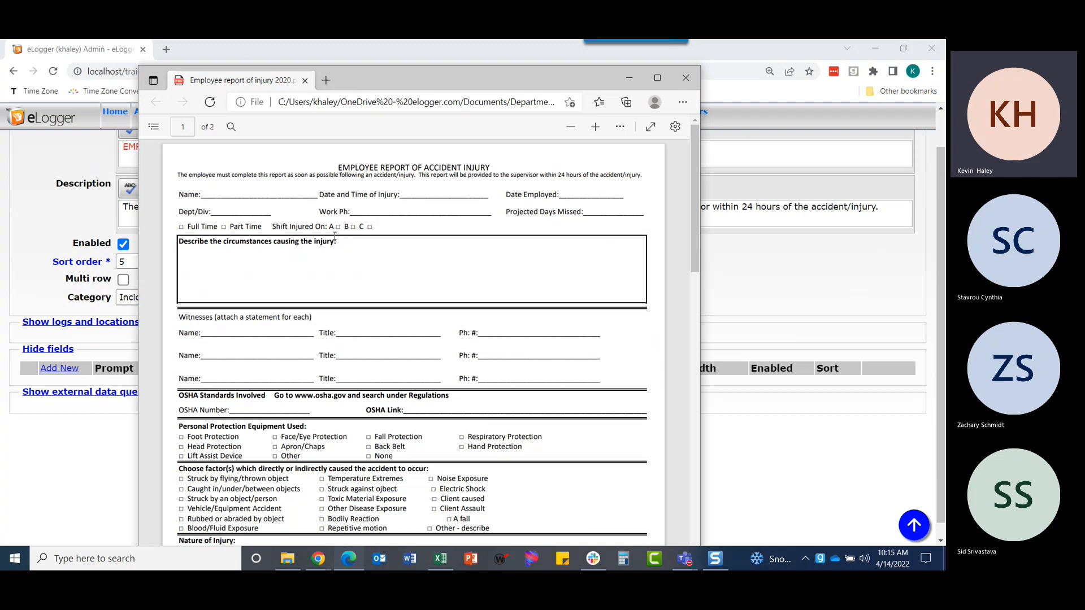
left_click_drag(180, 195, 200, 196)
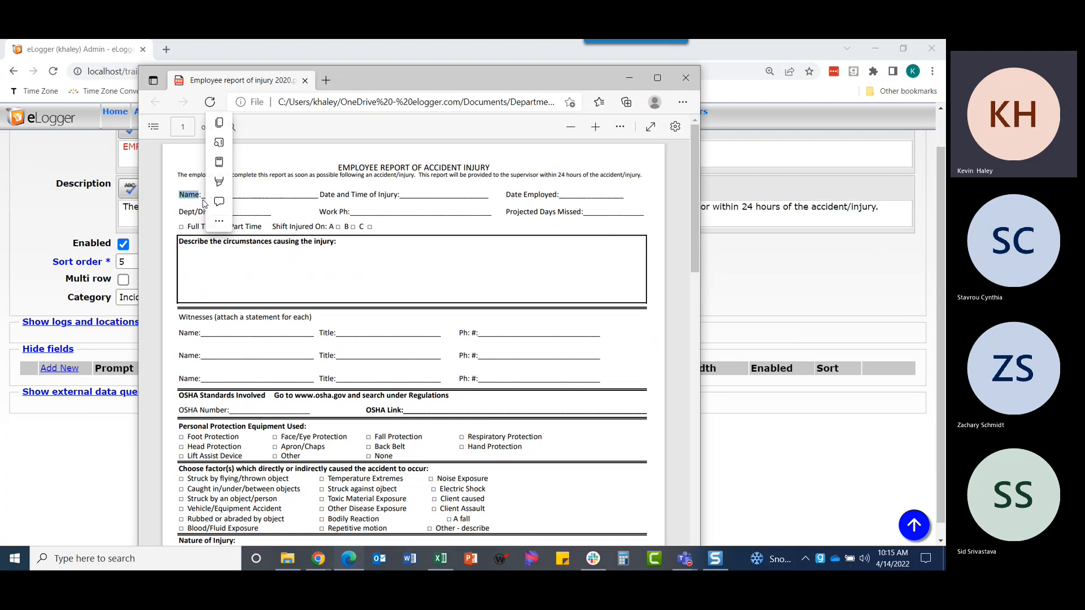
mouse_move(206, 204)
mouse_move(270, 182)
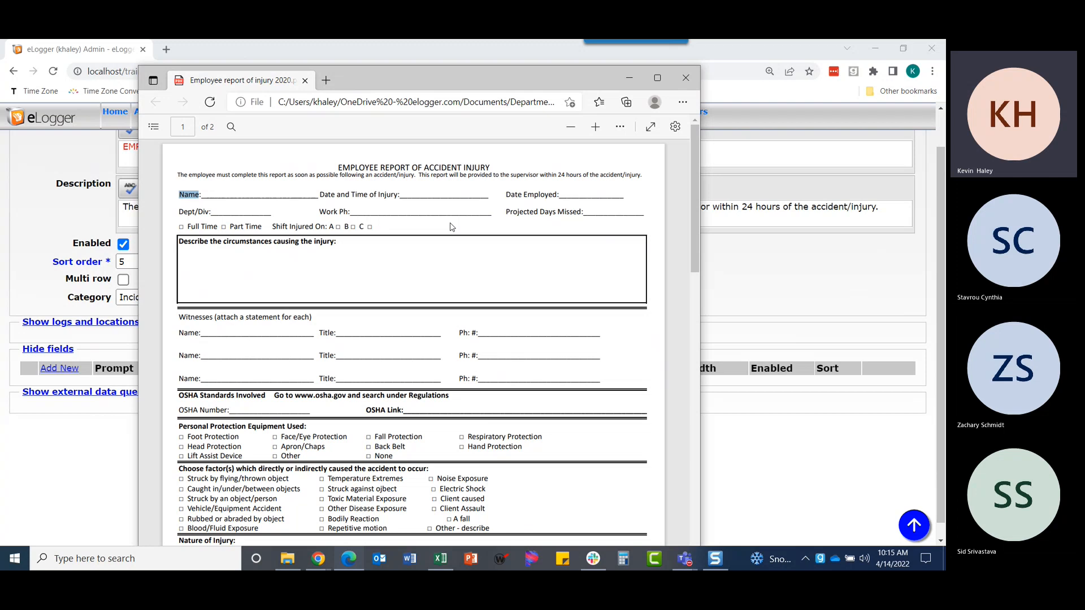
scroll(452, 227, "down", 1)
scroll(395, 230, "up", 1)
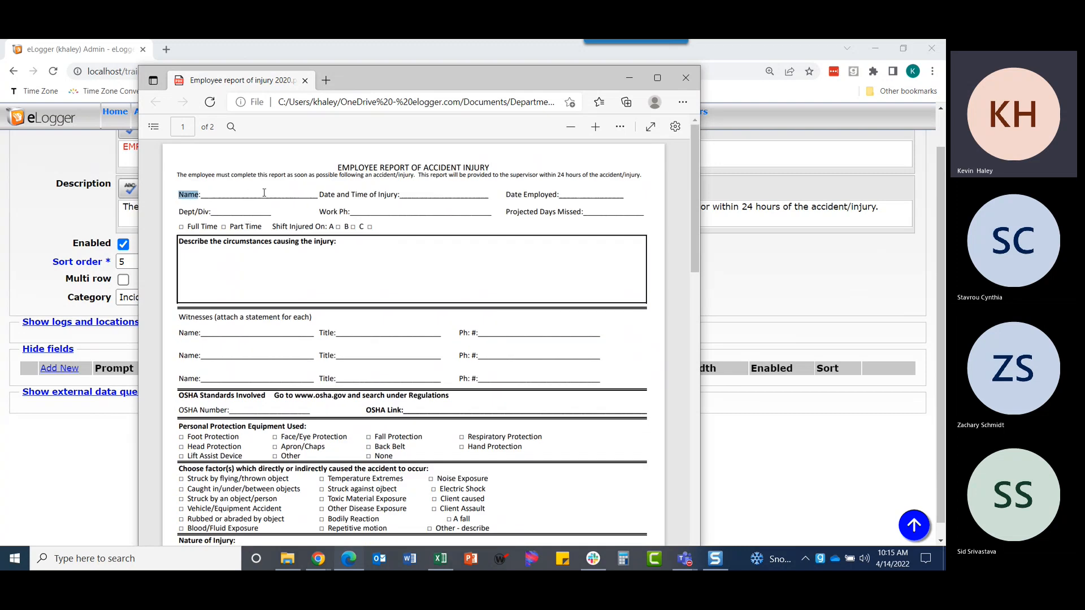
scroll(273, 198, "down", 5)
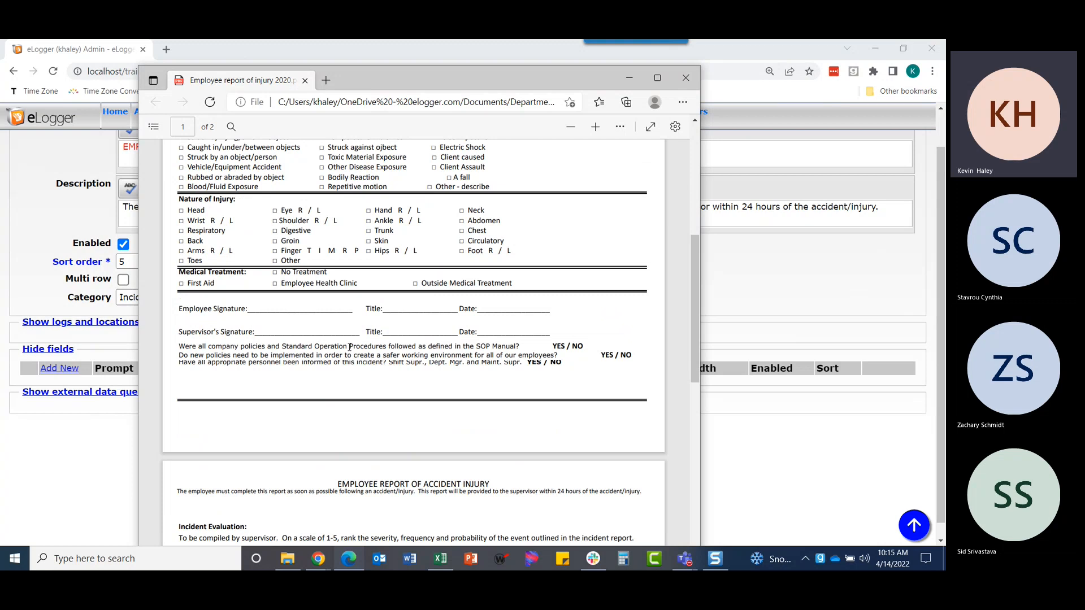
scroll(533, 310, "up", 5)
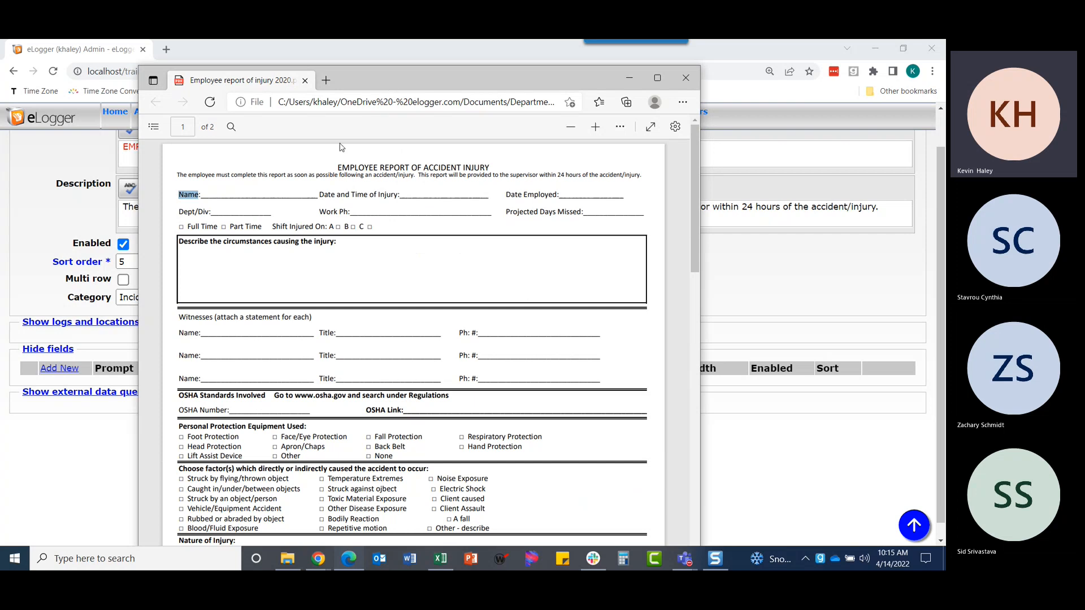
Step: Move the PDF form aside, review the existing fields available for reuse, and start a new Text field for the template
left_click_drag(374, 81, 22, 40)
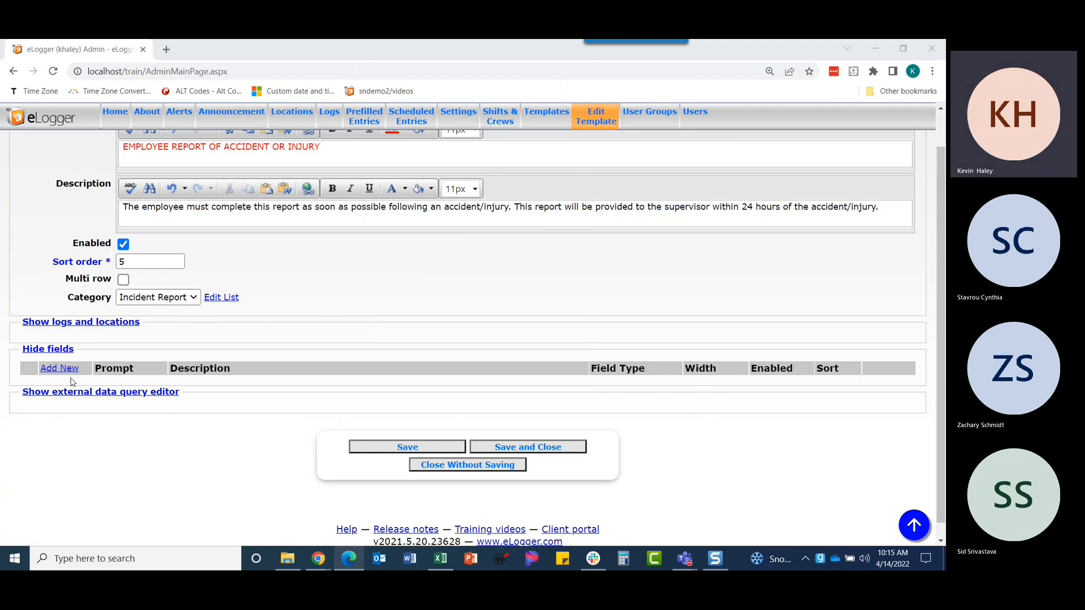
left_click(57, 367)
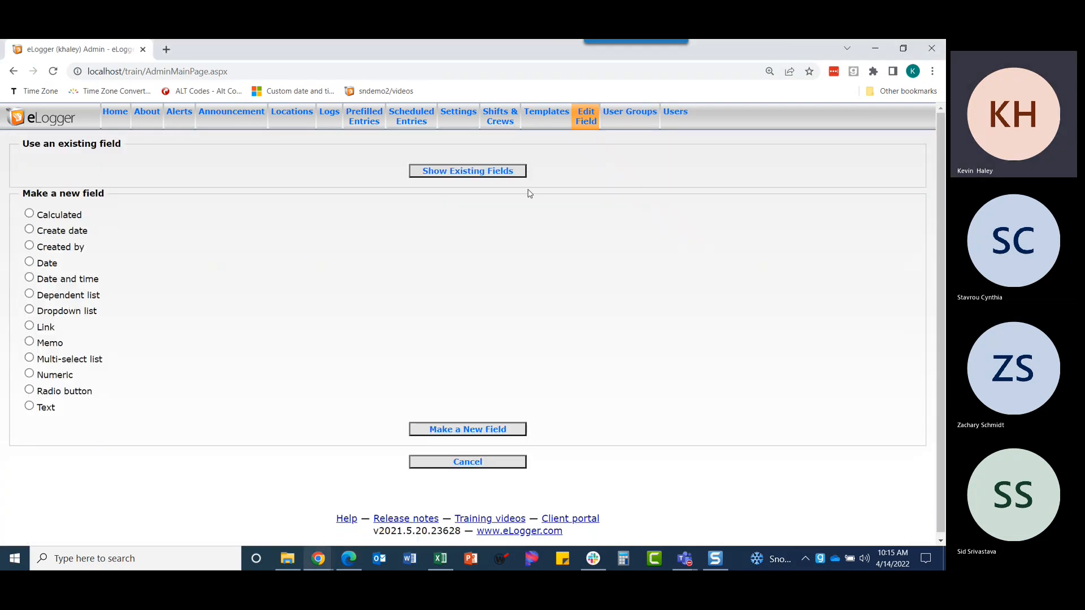
left_click(450, 174)
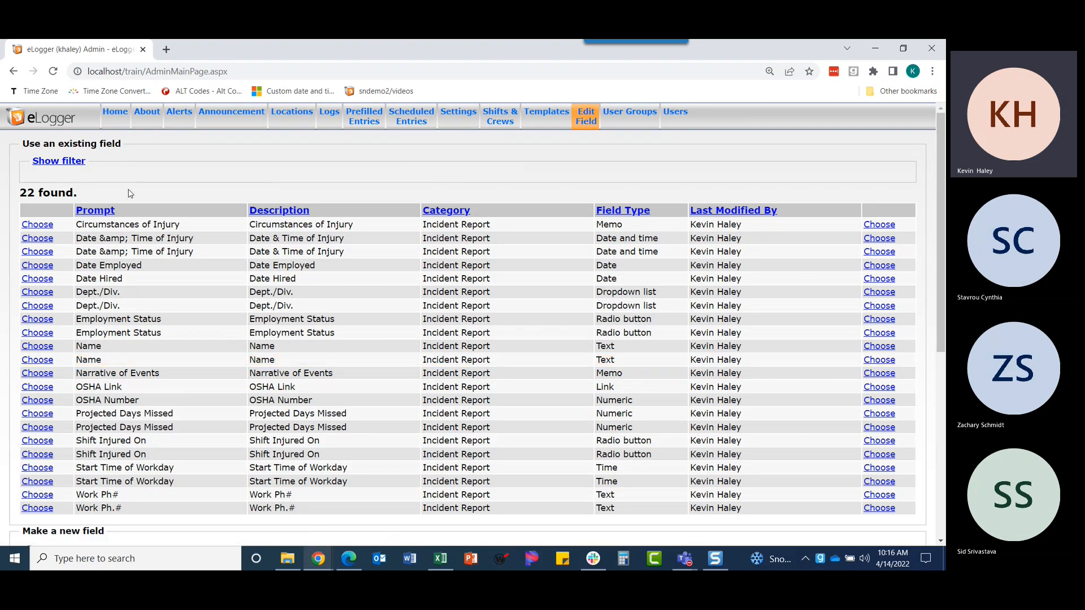
scroll(128, 193, "down", 2)
scroll(128, 193, "down", 3)
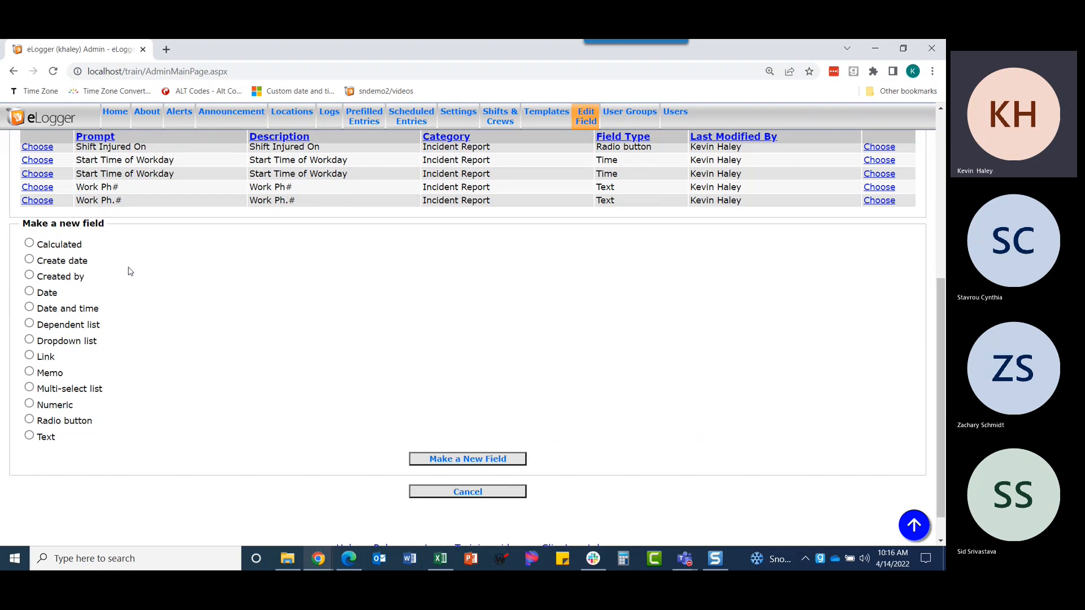
left_click(41, 441)
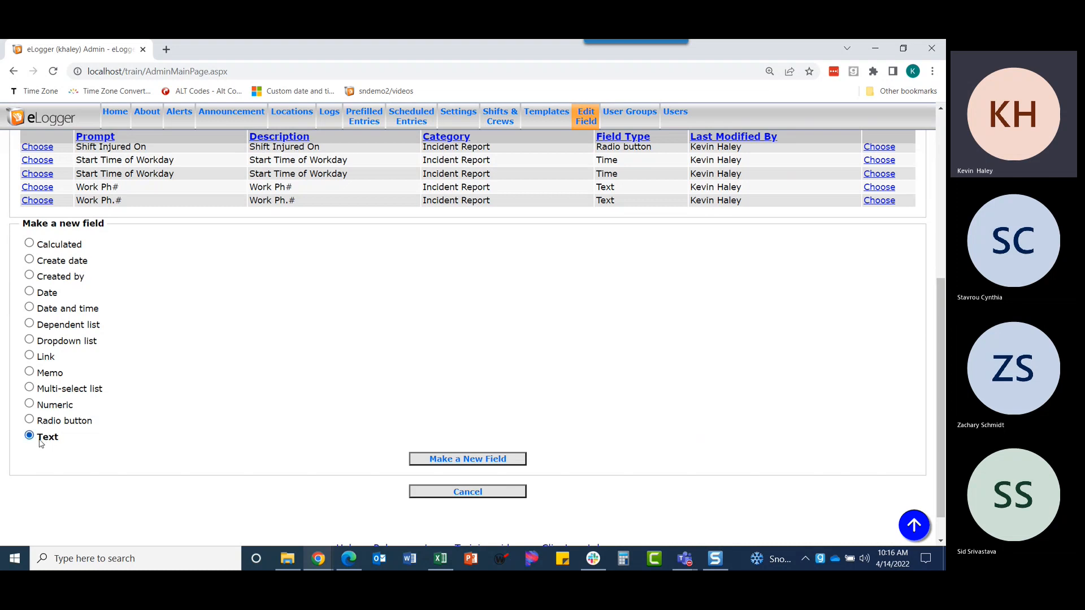
left_click(466, 461)
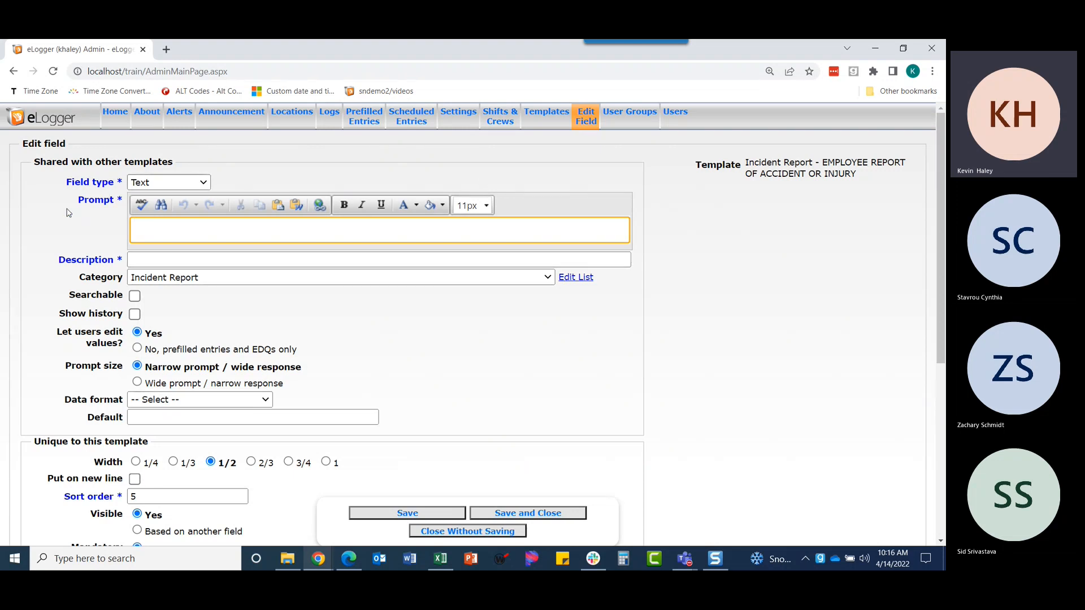
Step: Enter Name as the field's prompt, make it searchable and check the available data formats
type("Name")
scroll(63, 254, "down", 1)
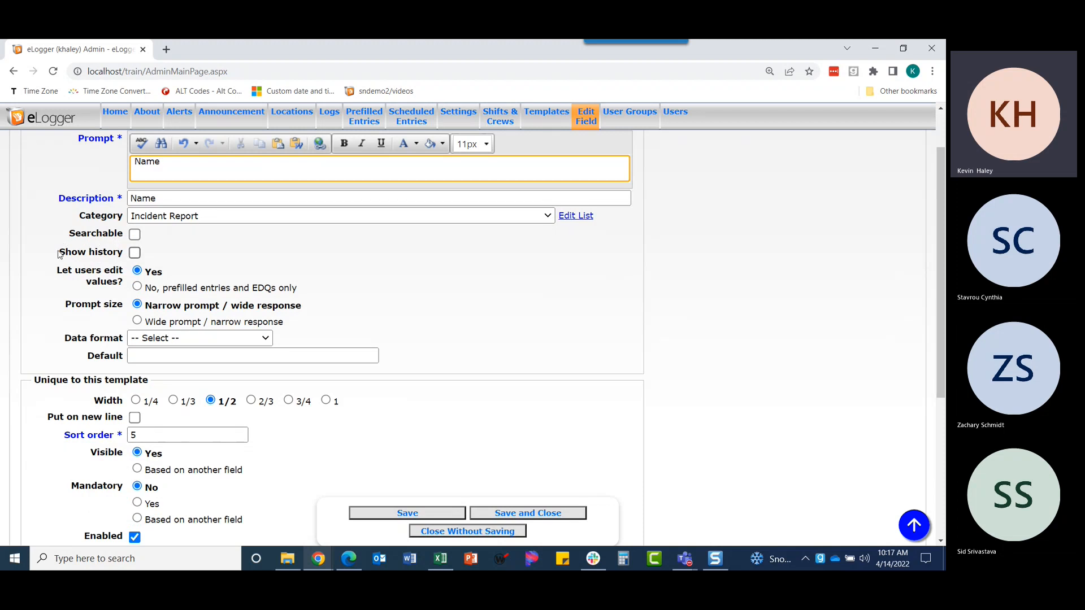
left_click(135, 235)
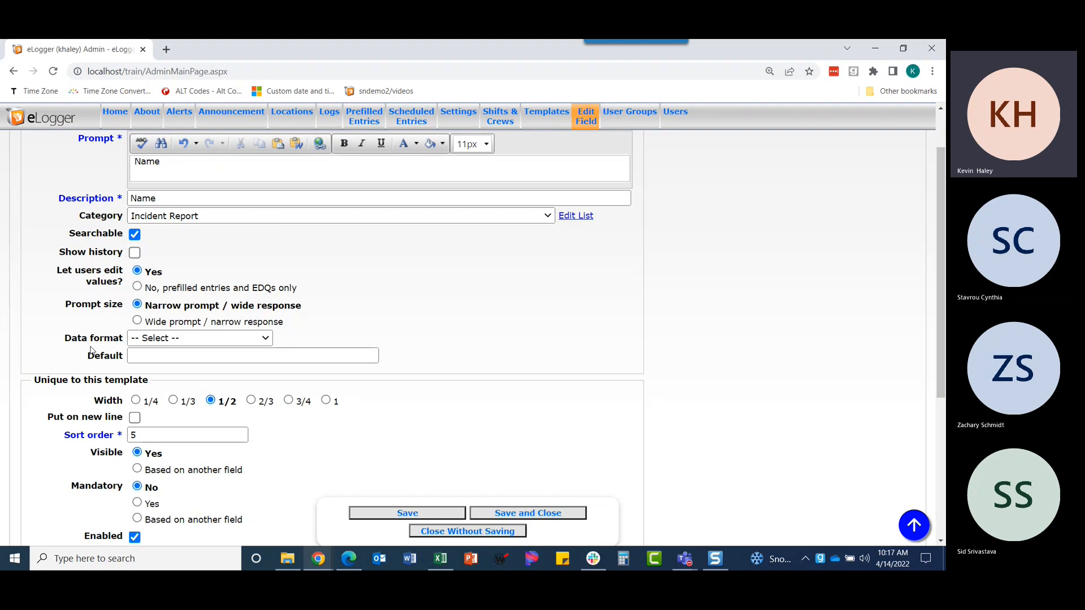
left_click(265, 339)
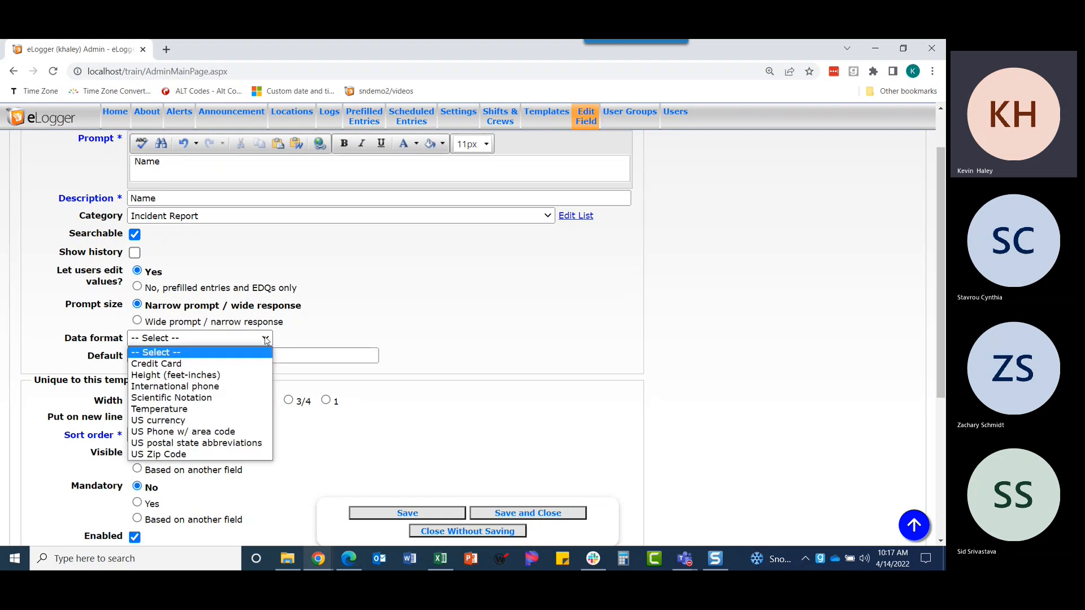
left_click(232, 354)
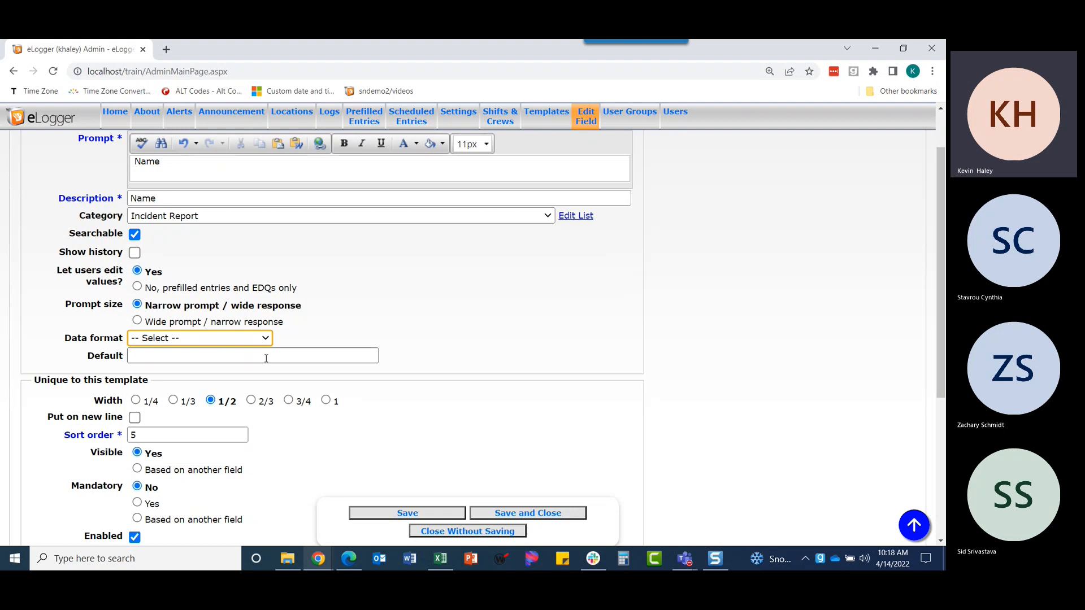
Step: Compare the Name field with the PDF form's layout, make it mandatory and save it to the template
scroll(392, 358, "down", 3)
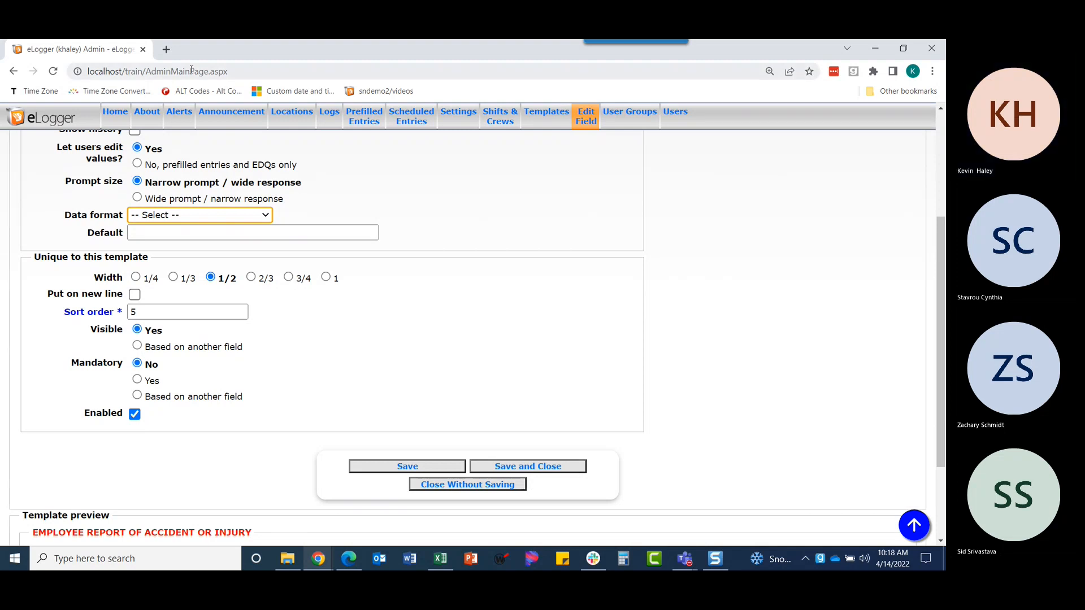
left_click_drag(130, 39, 416, 104)
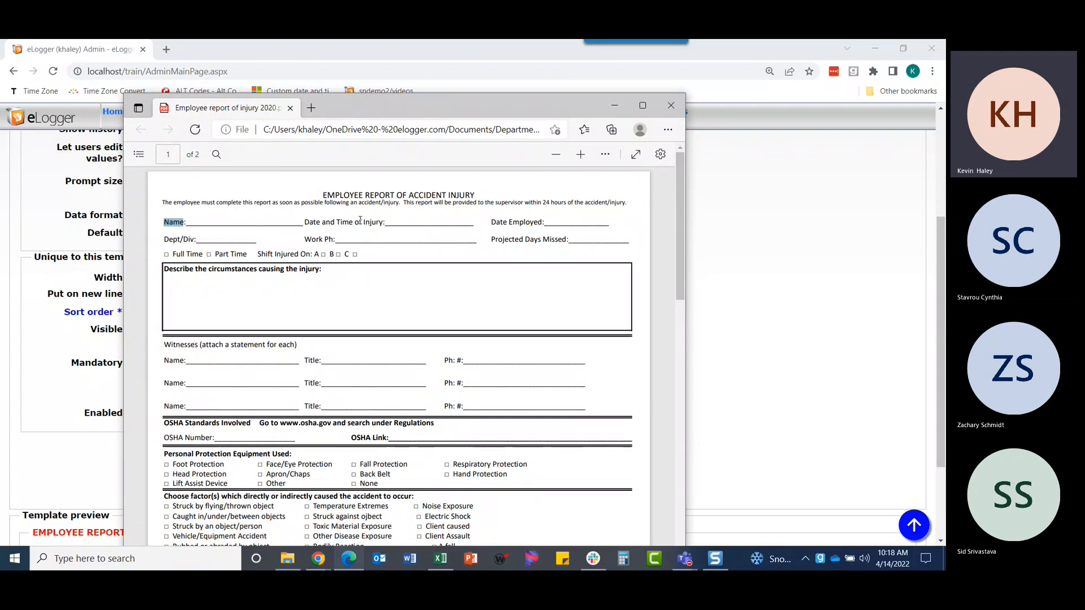
left_click_drag(376, 106, 28, 39)
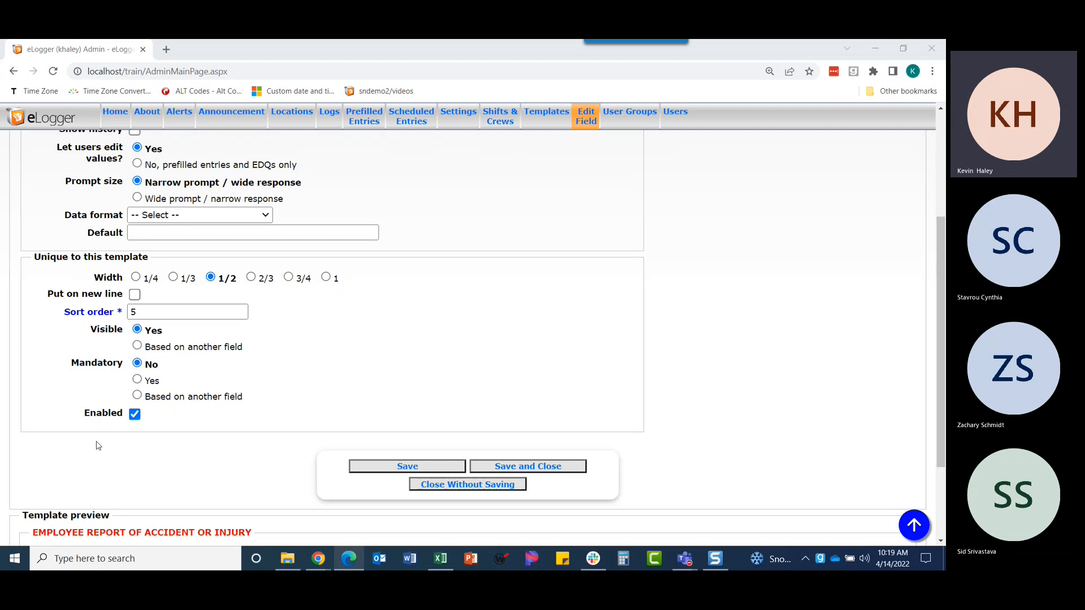
left_click(137, 380)
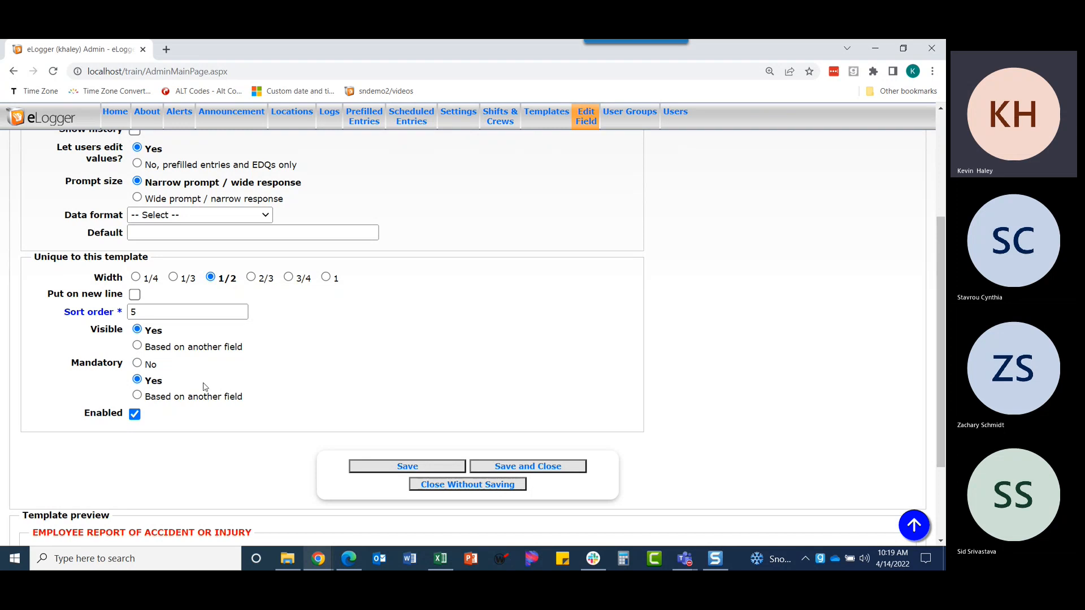
left_click(545, 471)
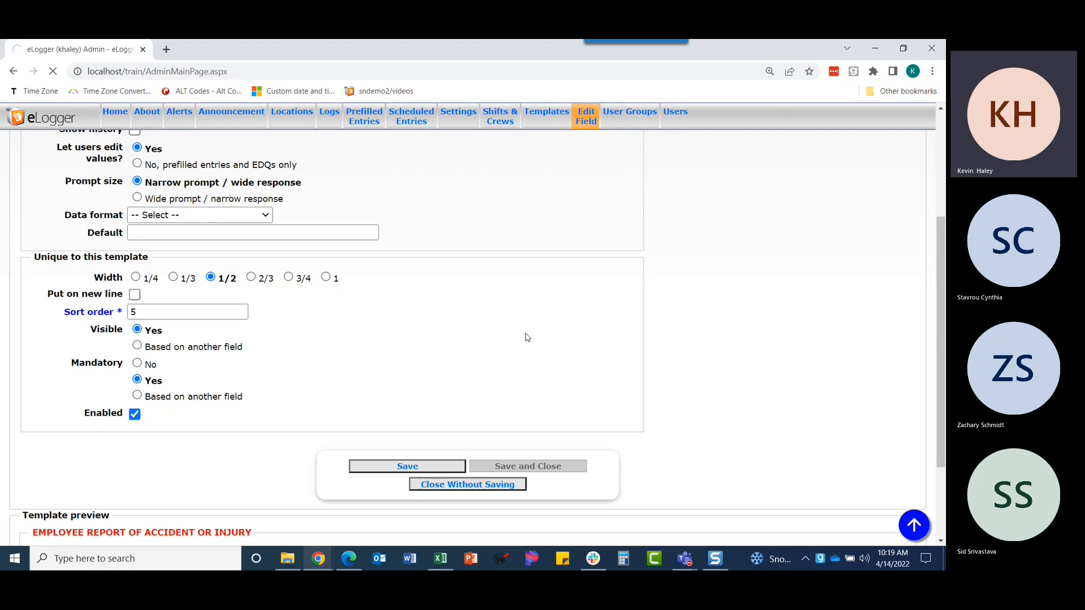
Step: Show the template preview, set the Name field's width to 1/3 and save the field
scroll(497, 322, "down", 1)
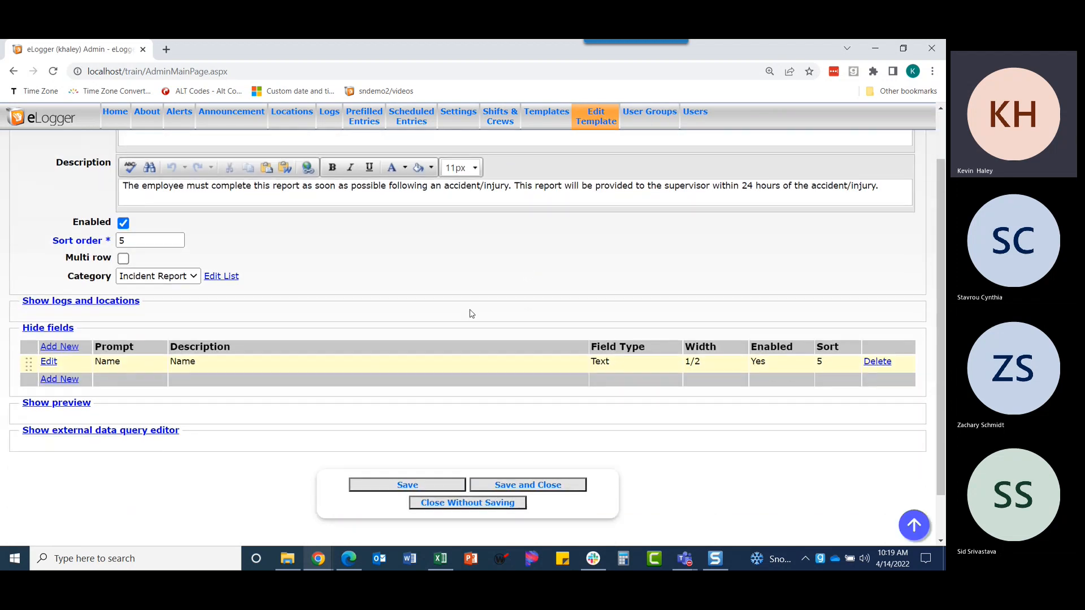
left_click(53, 404)
scroll(313, 376, "down", 1)
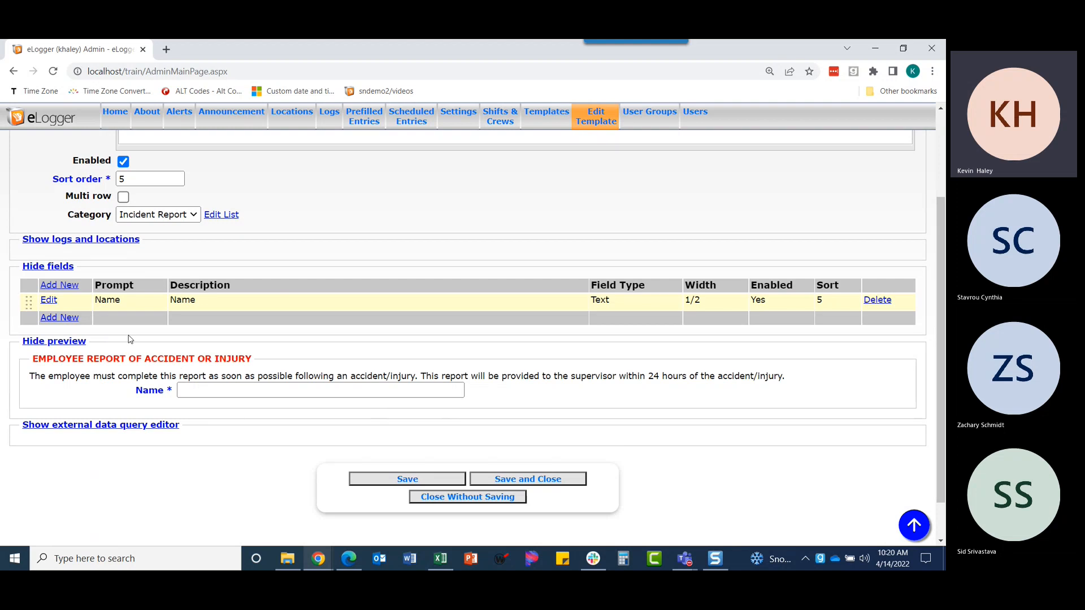
left_click(49, 303)
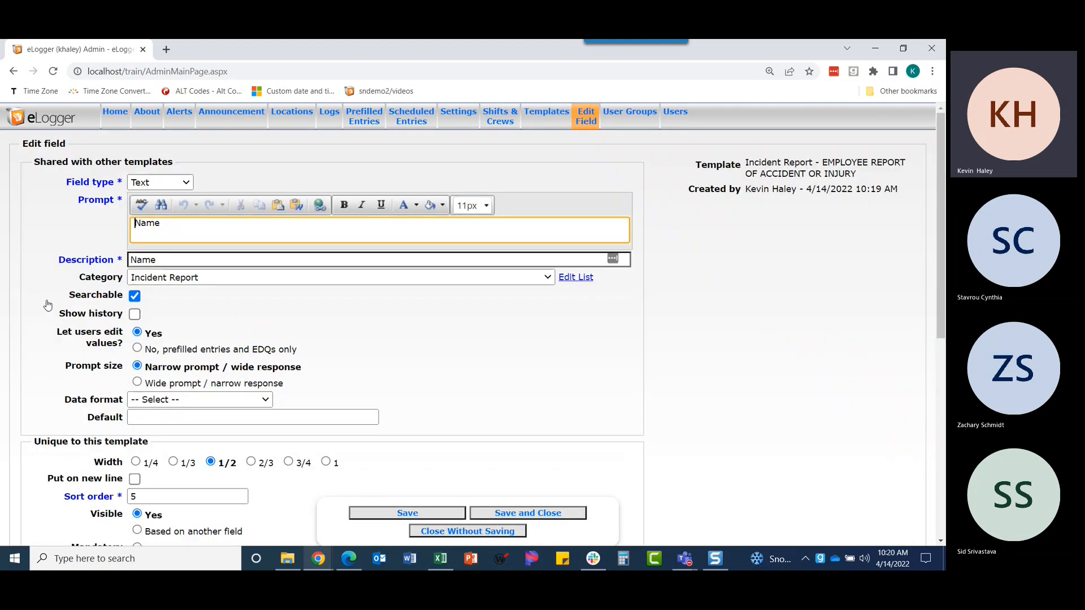
left_click(173, 462)
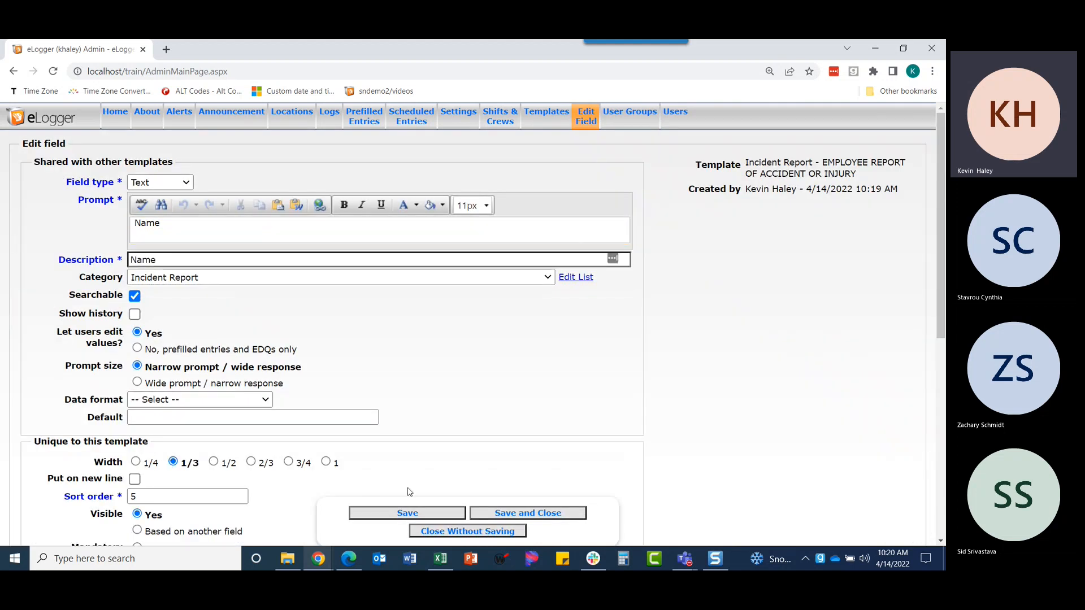
left_click(528, 513)
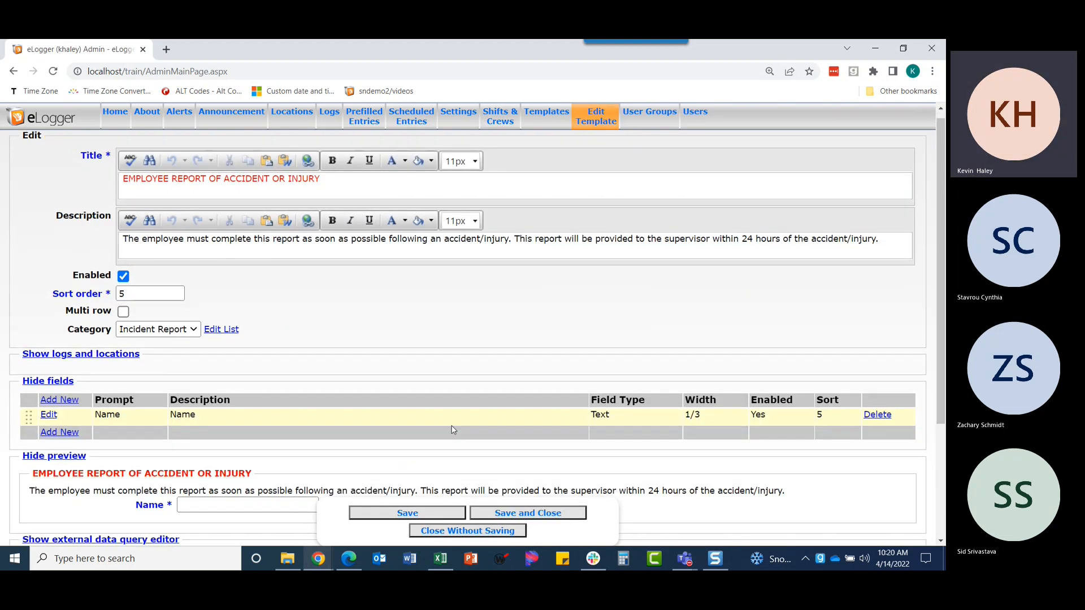
Step: Add a new Date and time field to the template with the prompt "Date and time of injury"
scroll(184, 422, "down", 2)
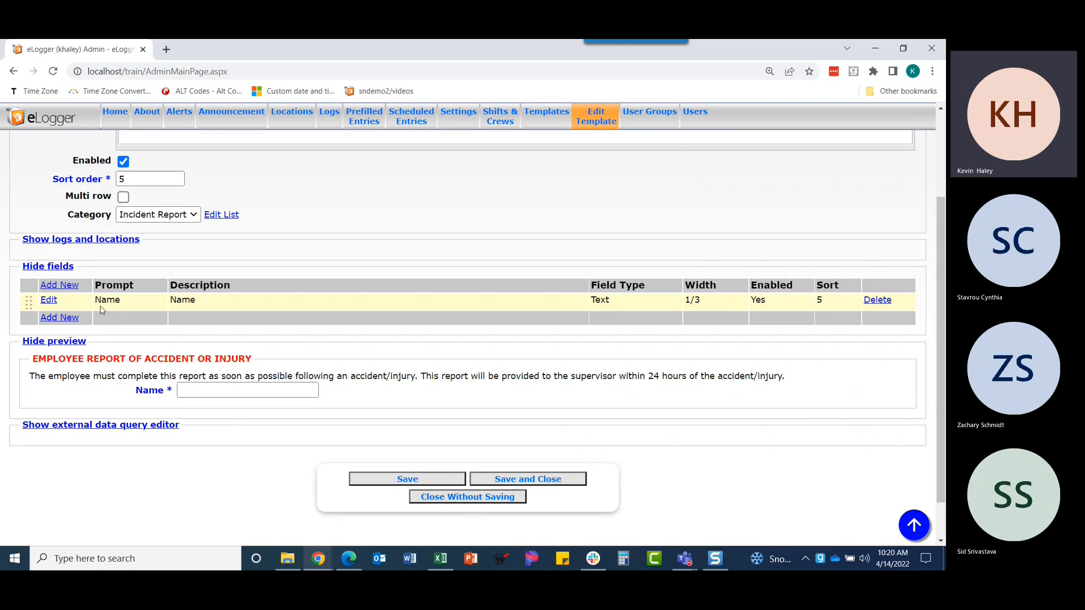
left_click(52, 320)
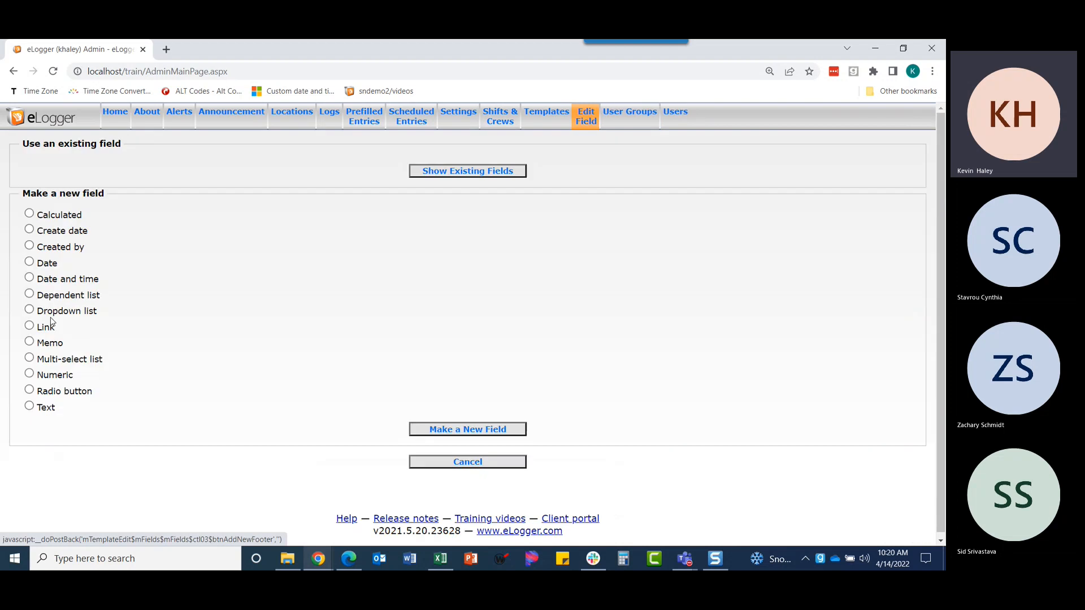
left_click(62, 283)
left_click(450, 429)
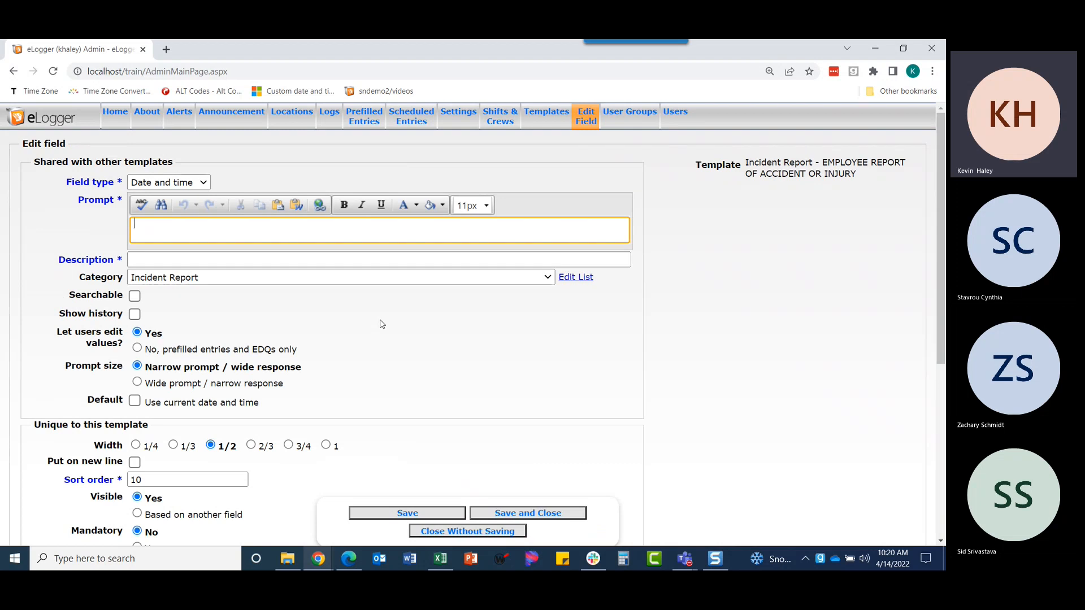
type("Date and ")
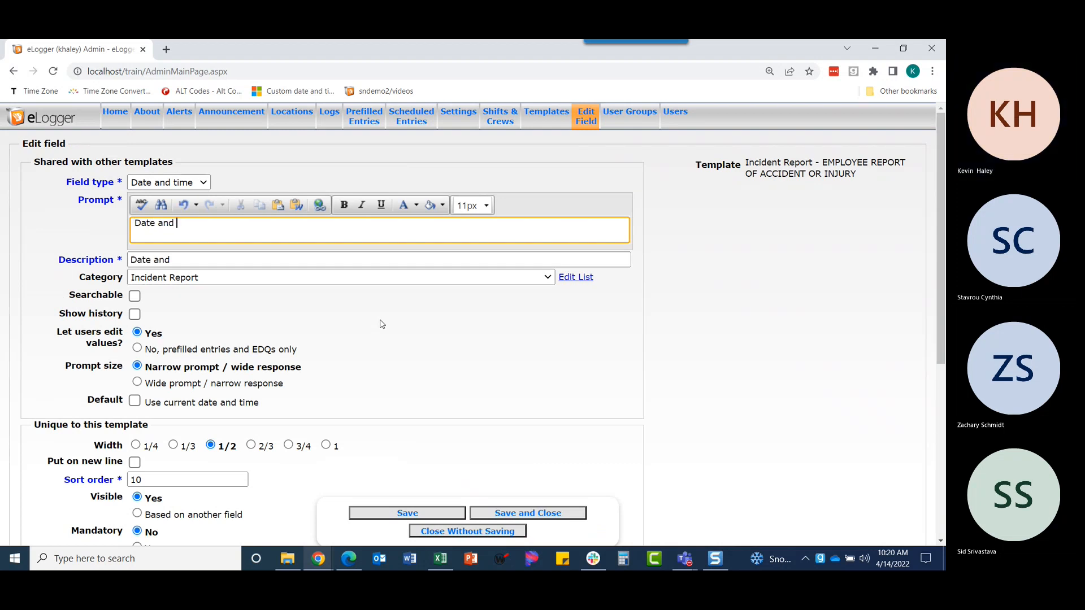
type("time of inj")
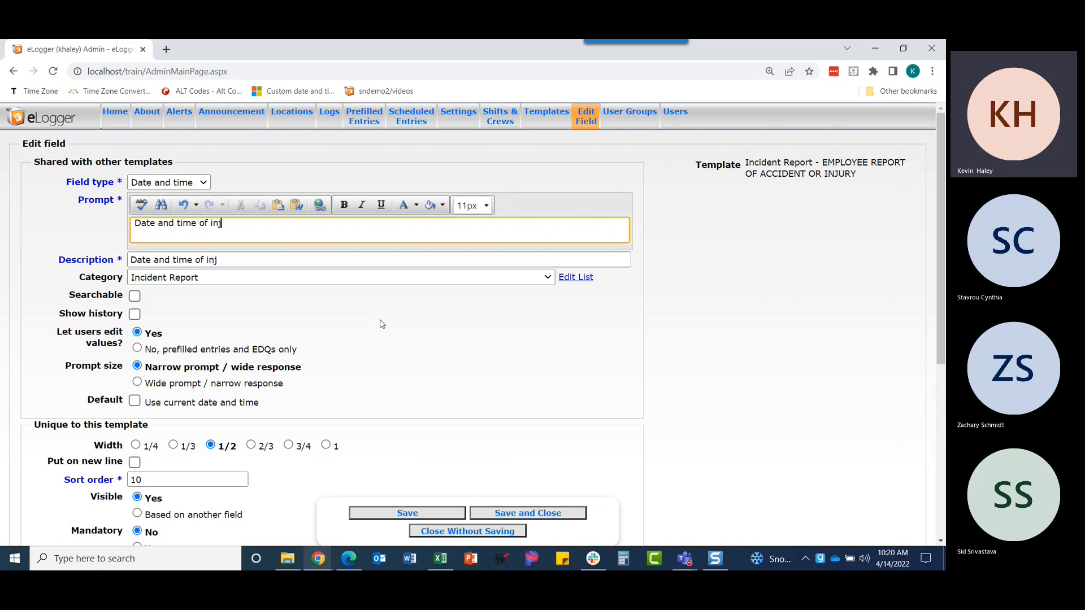
type("ury")
Step: Set the width of the Date and time of injury field to 1/3 and save it to the template
scroll(135, 390, "down", 1)
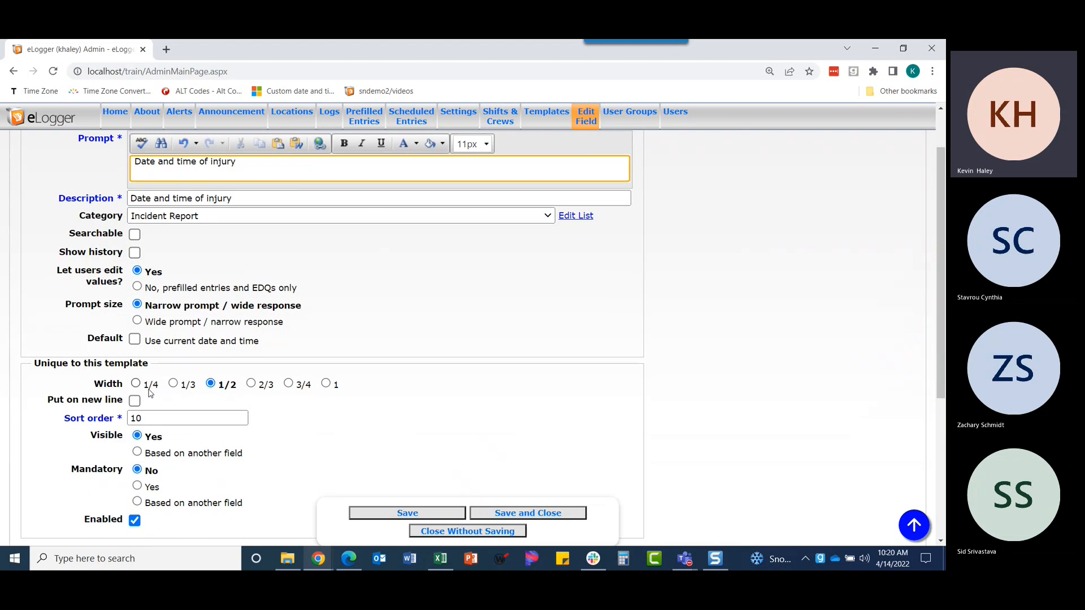
left_click(172, 389)
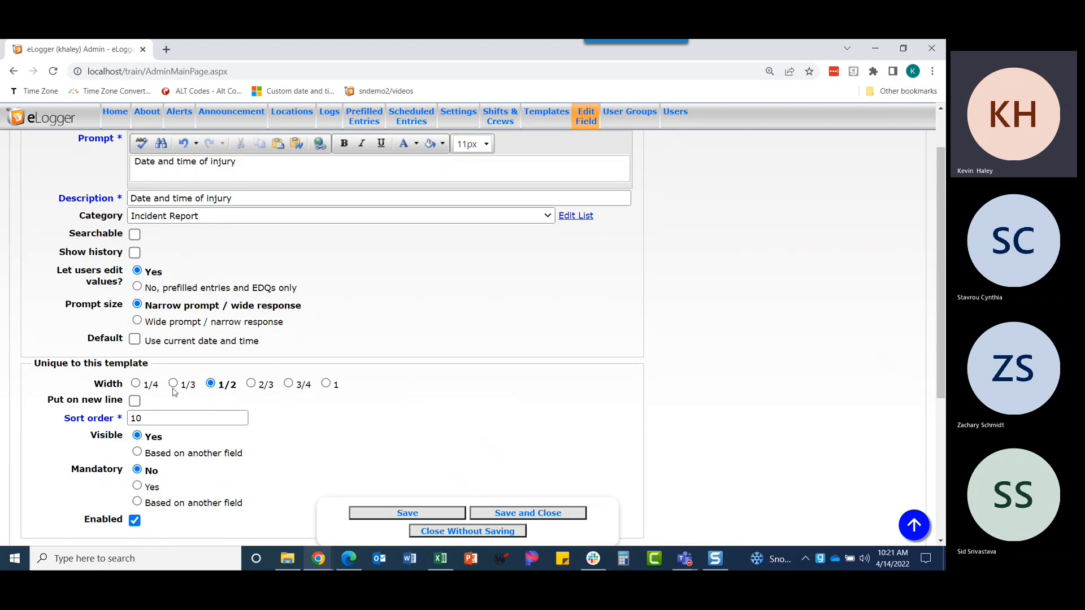
left_click(173, 384)
left_click(551, 514)
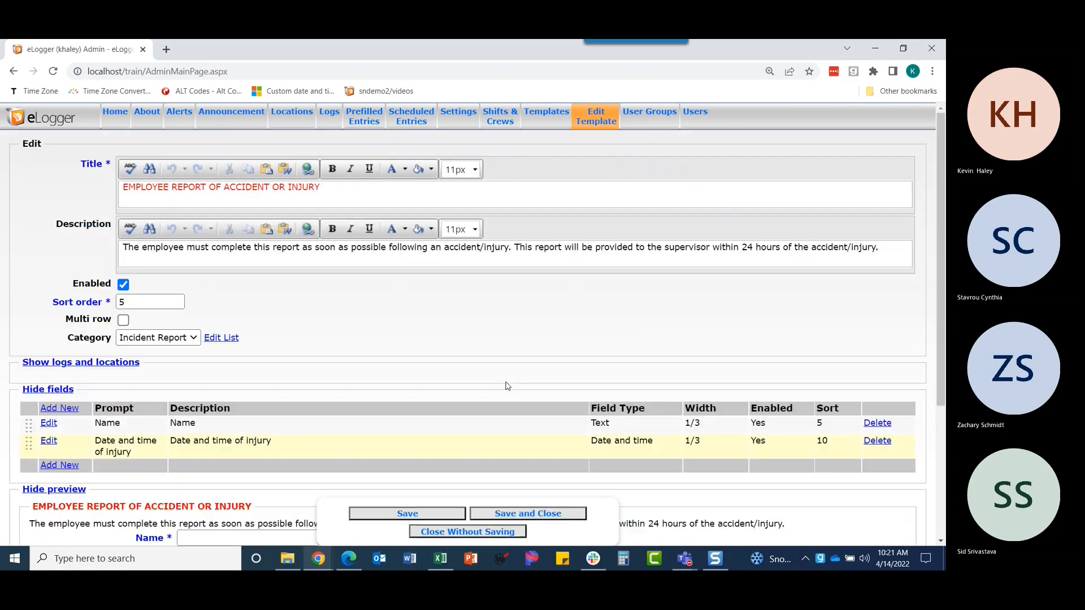
Step: Check the calendar and time picker of the Date and time of injury field in the template preview
scroll(508, 386, "down", 3)
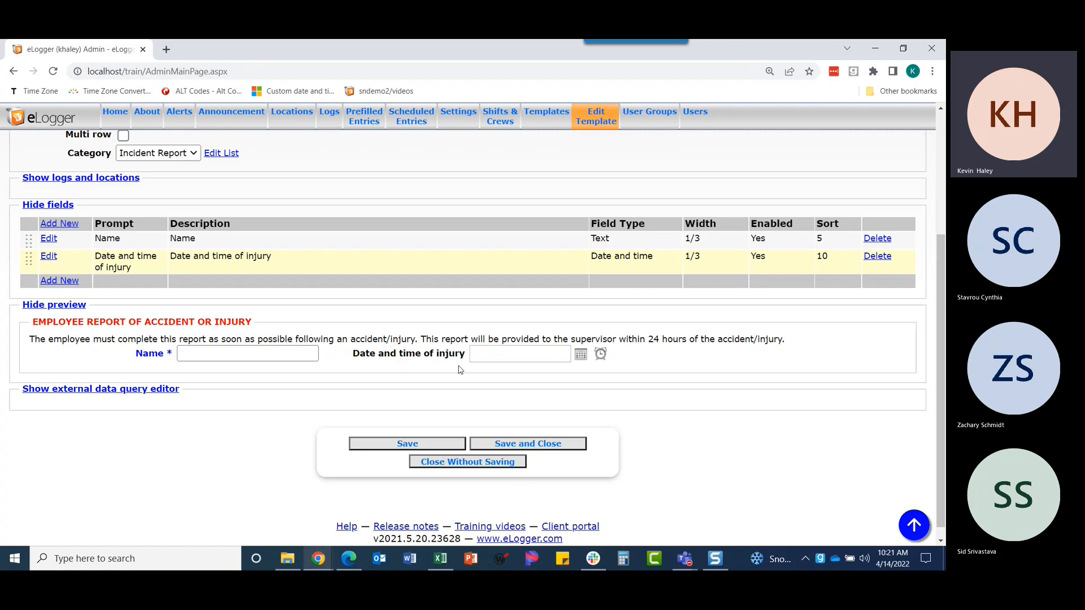
left_click(581, 354)
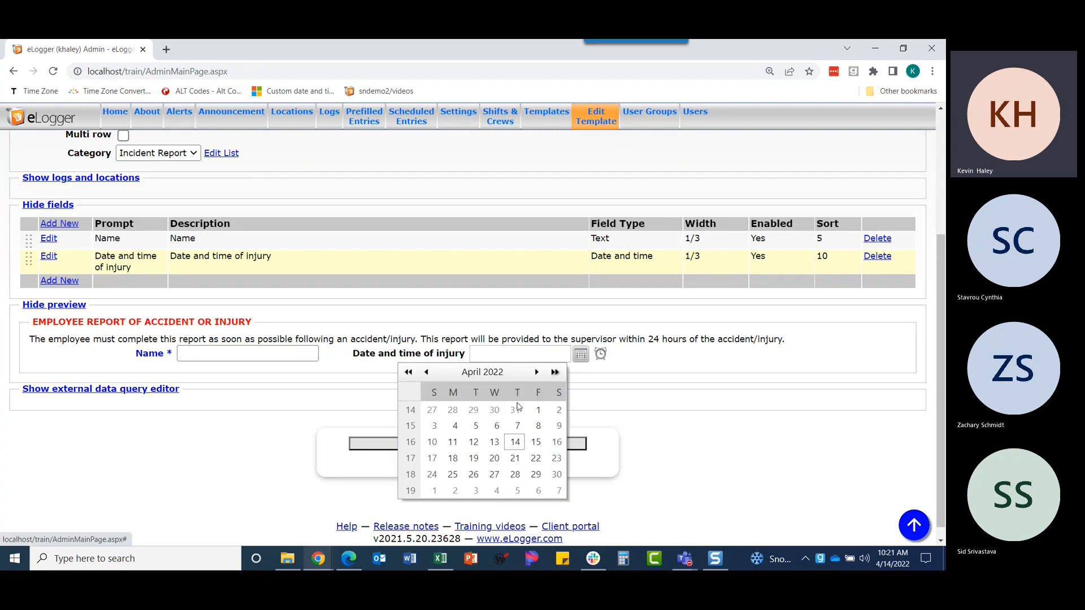
left_click(601, 355)
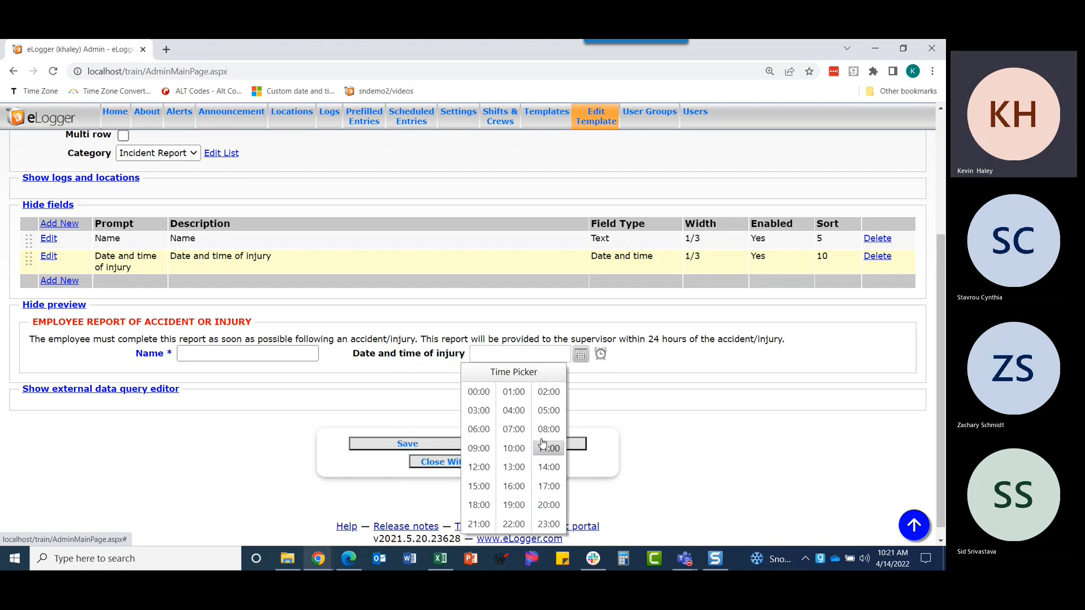
left_click(501, 353)
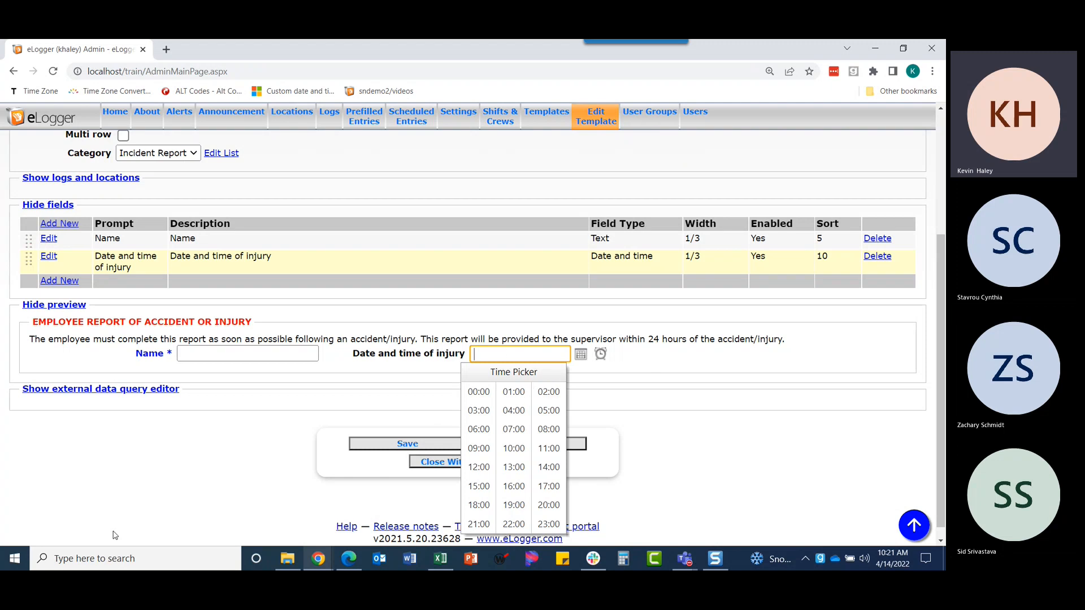
Step: Add a new Date field to the template with the prompt "Date employed"
left_click(60, 282)
left_click(50, 264)
left_click(442, 429)
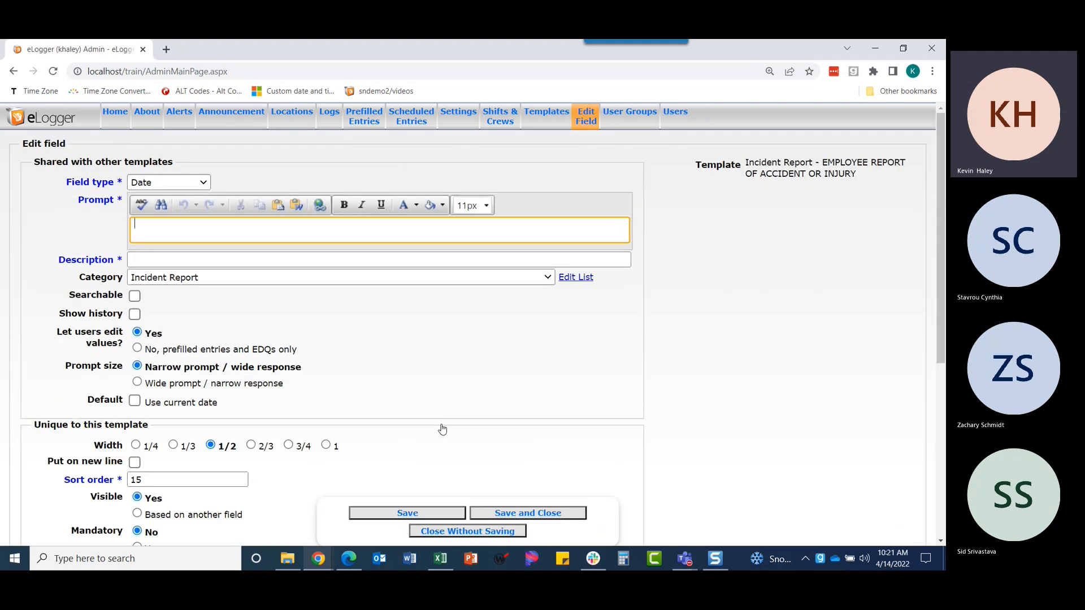
type("Date employed")
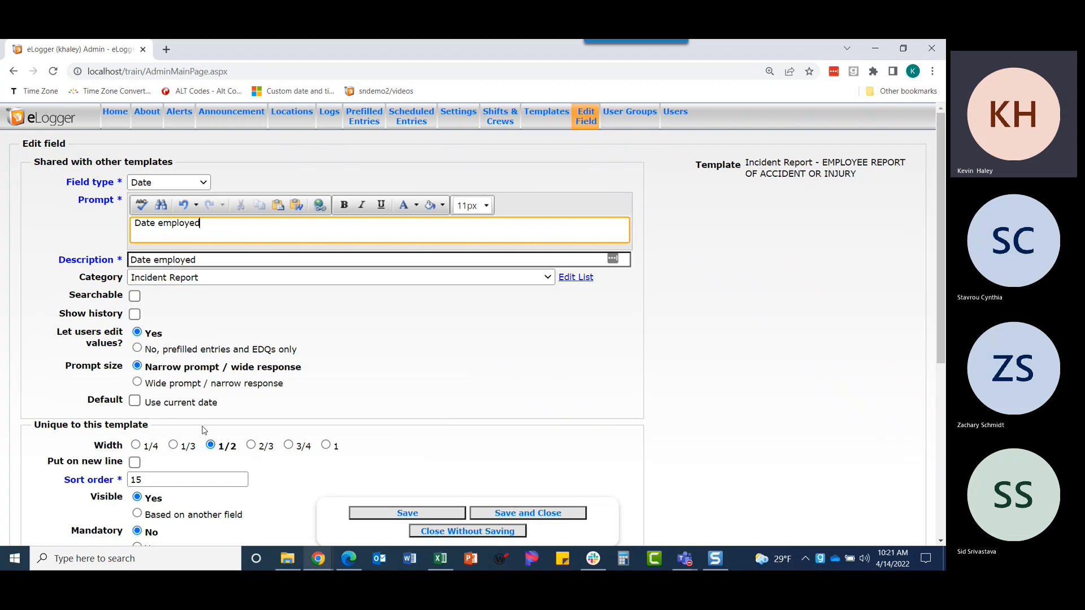
Step: Set the width of the Date employed field to 1/3 and save it to the template
scroll(176, 429, "down", 2)
left_click(172, 325)
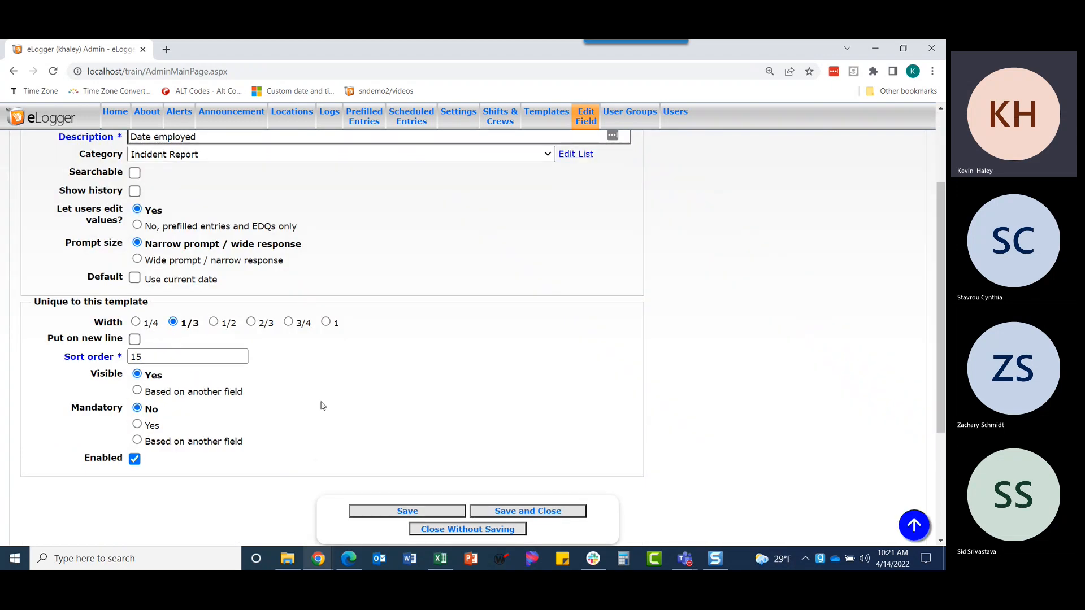
left_click(546, 511)
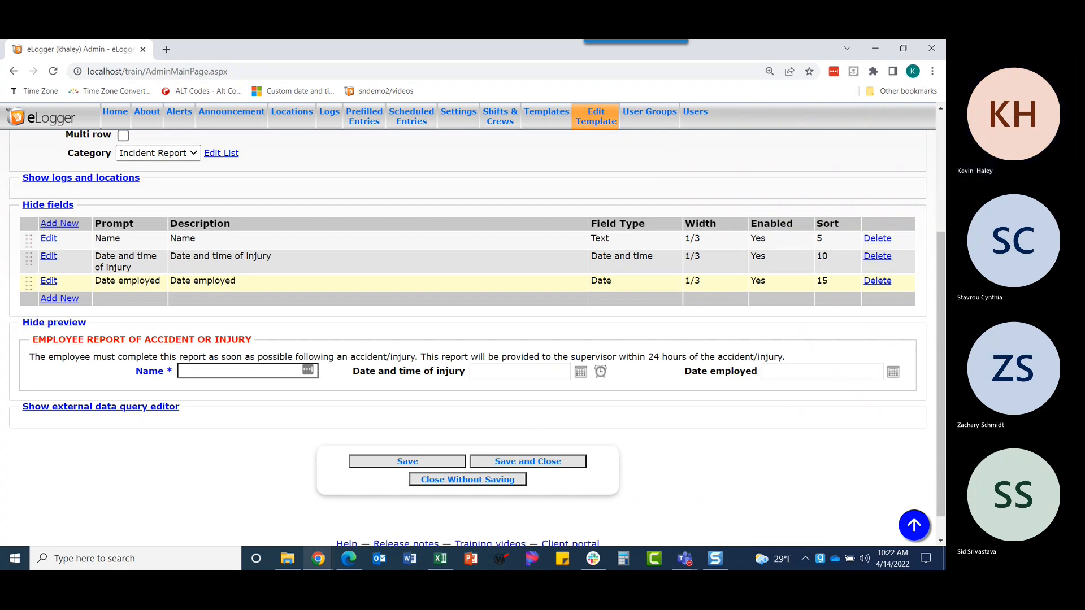
Step: Check the paper injury form for the prompts that follow Date Employed
left_click_drag(360, 40, 512, 128)
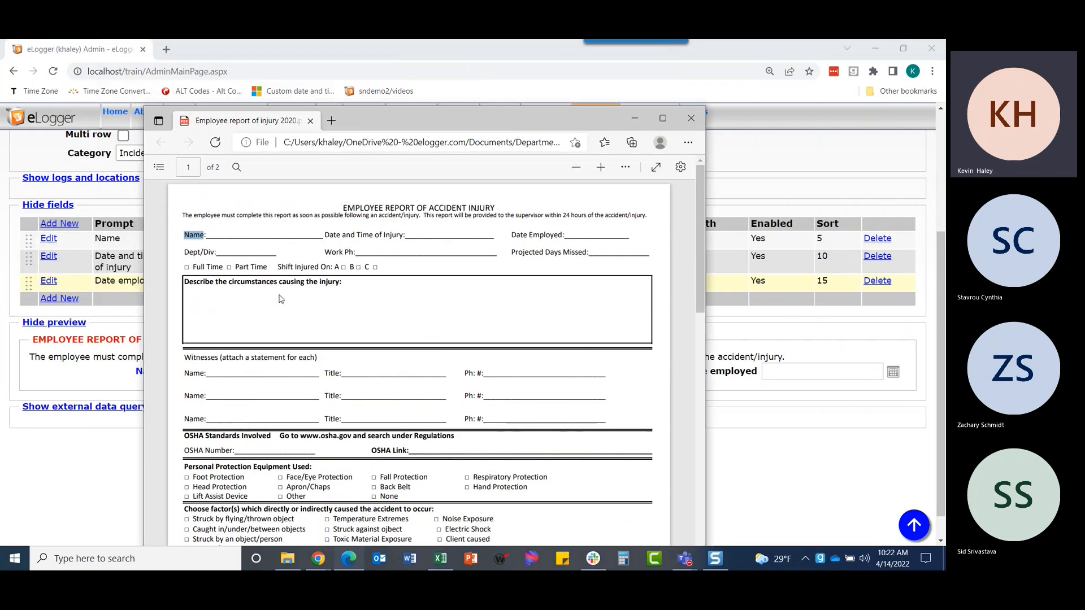
left_click(356, 237)
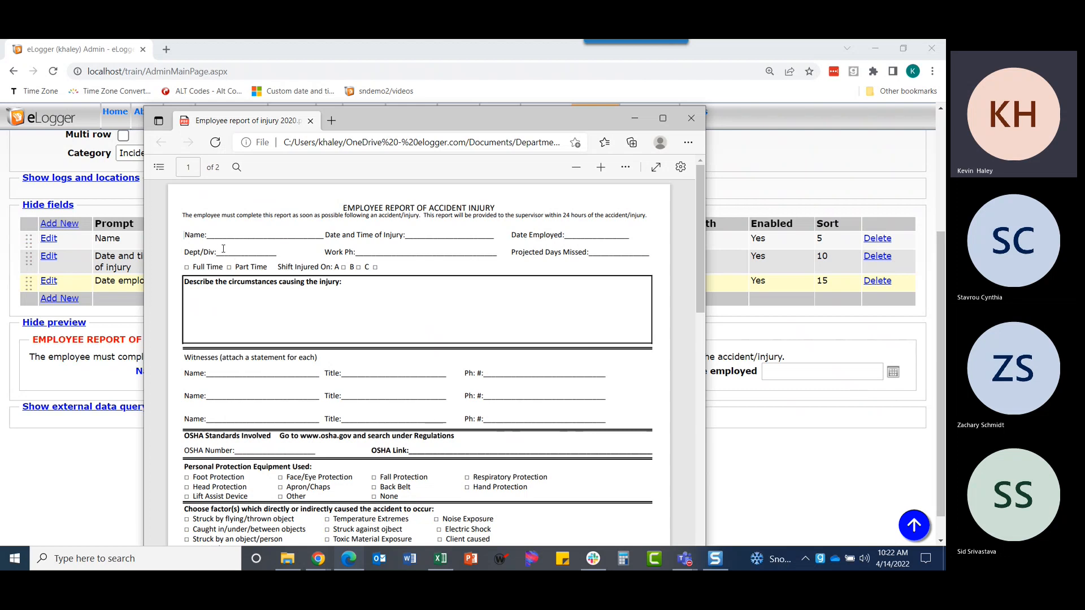
left_click_drag(374, 126, 0, 40)
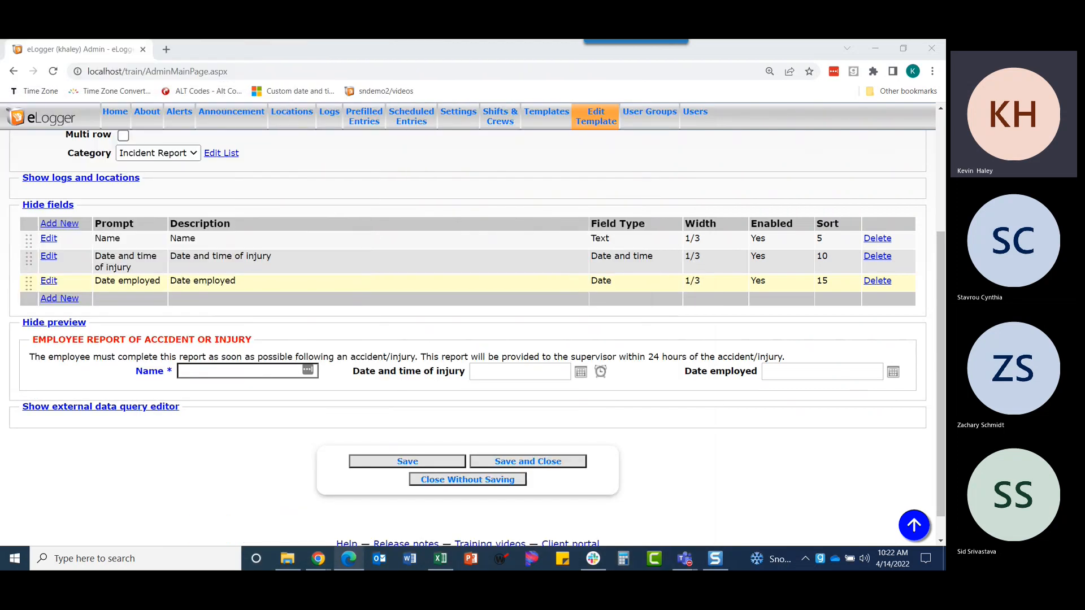
Step: Add a new Dropdown list field with the prompt "Dept./Div." and make it searchable
left_click(68, 303)
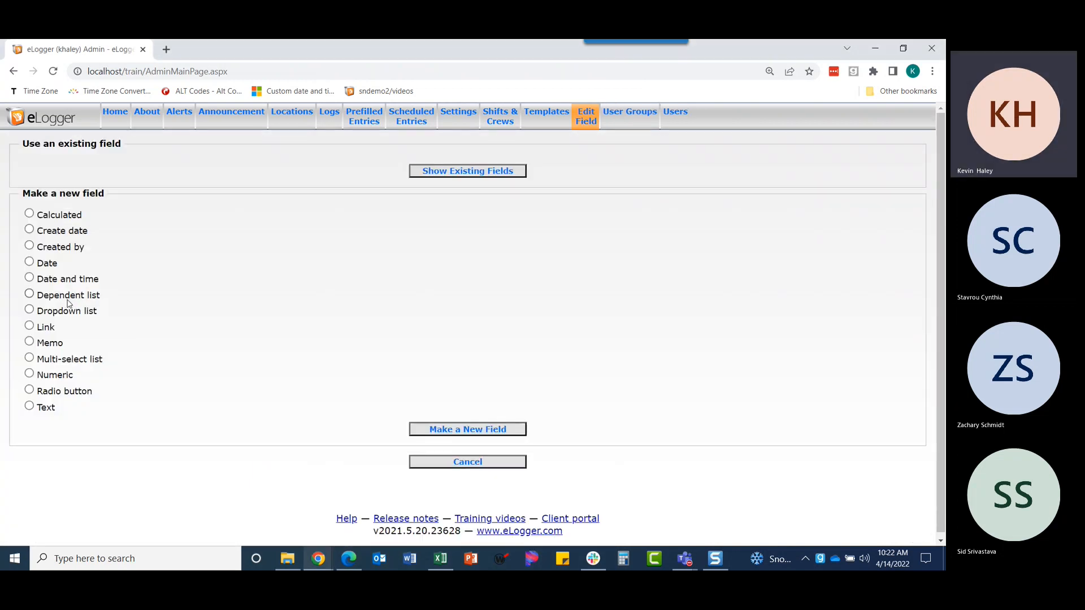
left_click(70, 314)
left_click(452, 429)
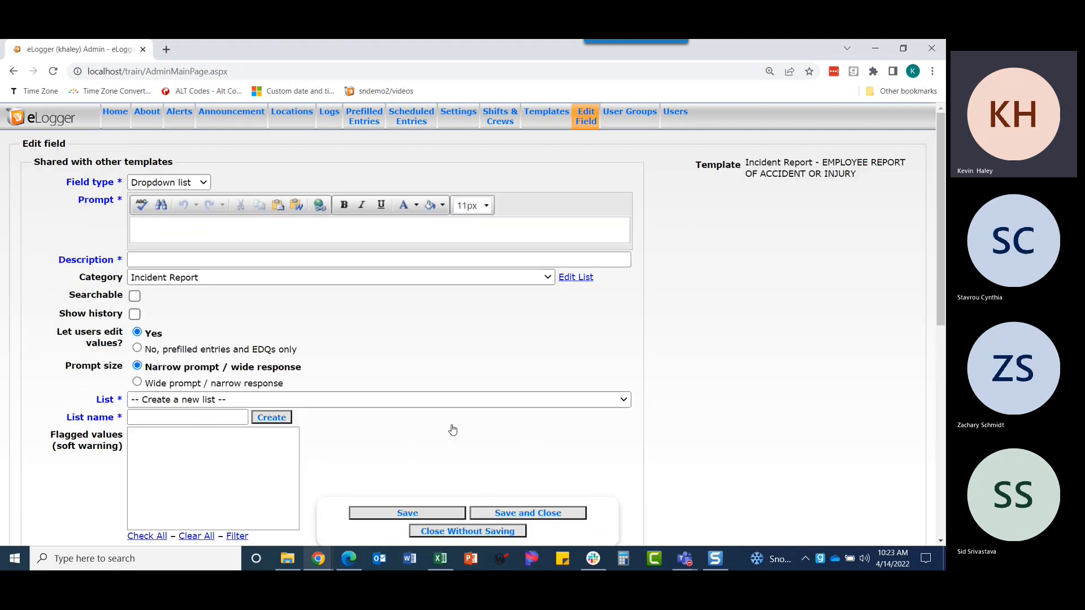
scroll(473, 339, "down", 2)
scroll(473, 339, "up", 2)
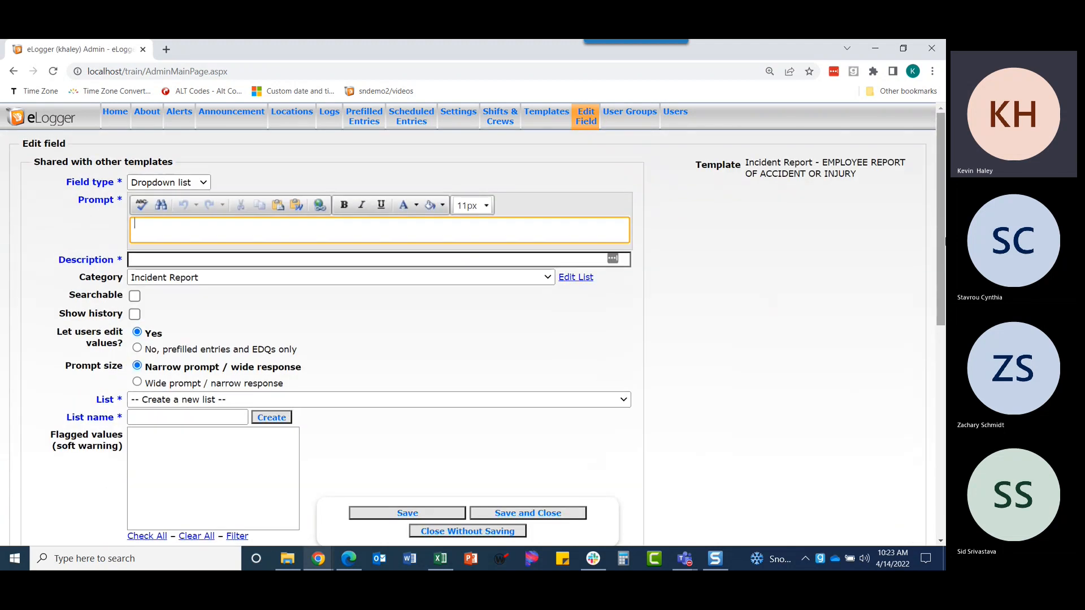
type("Dept/")
key("BackSpace")
key("BackSpace")
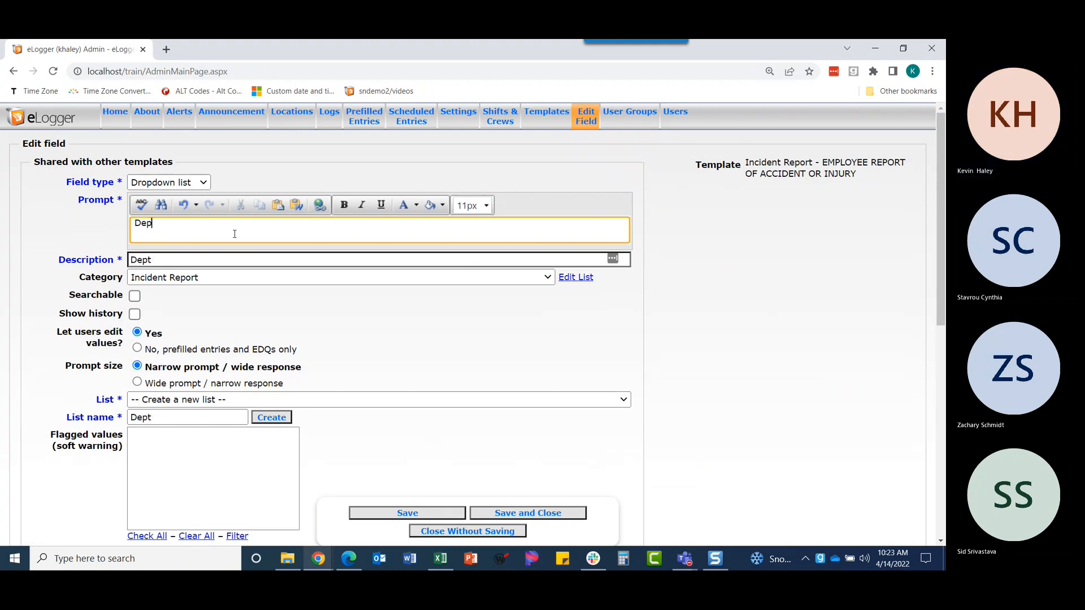
type("t/")
key("BackSpace")
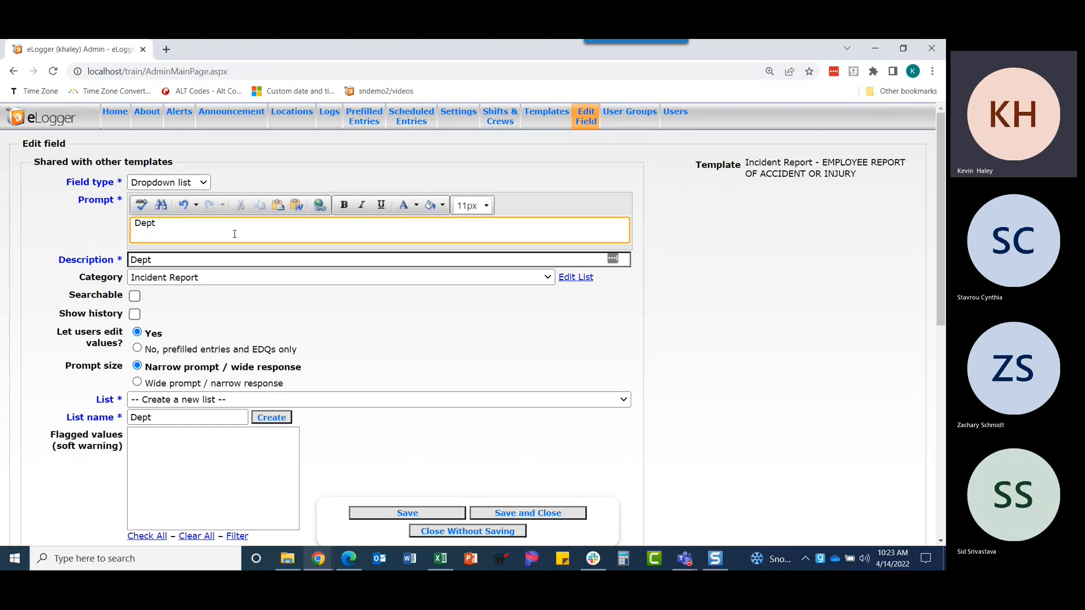
type("./Div.")
left_click(134, 297)
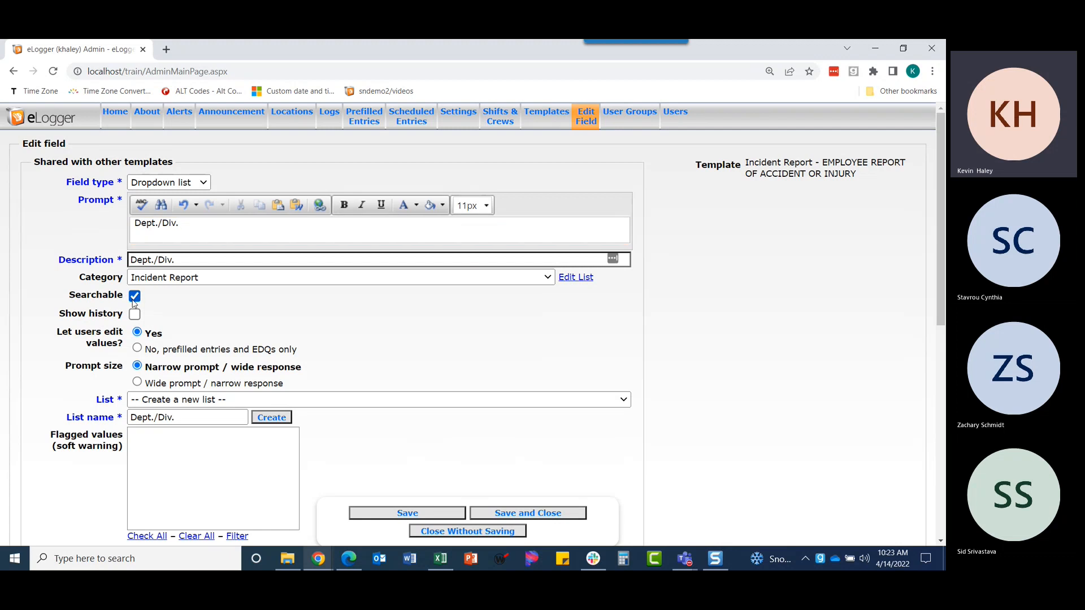
Step: Assign an existing Dept./Div. list to the dropdown field
scroll(215, 319, "down", 2)
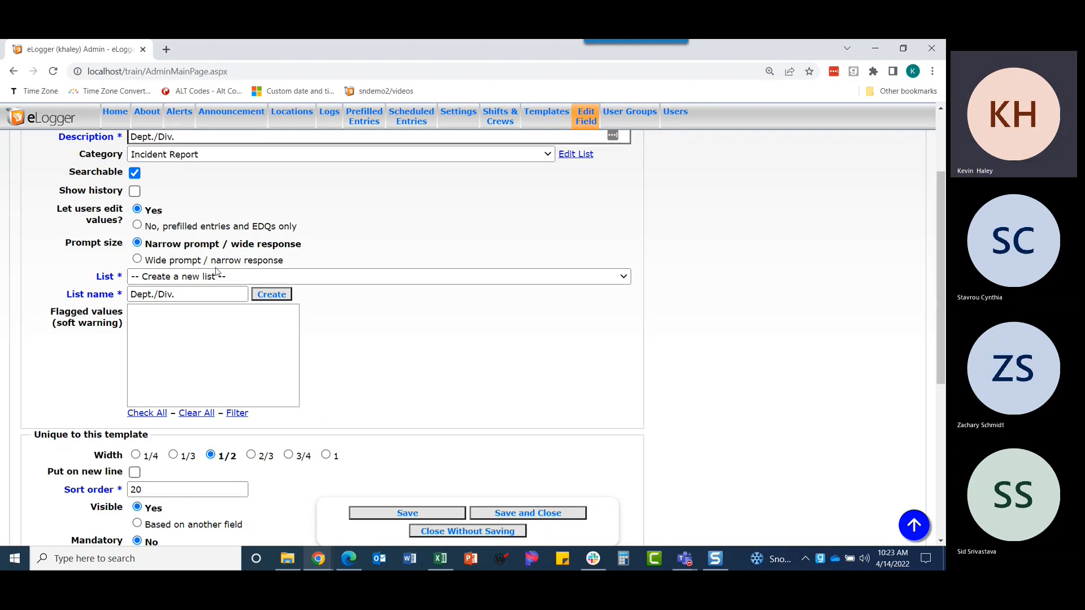
left_click(624, 278)
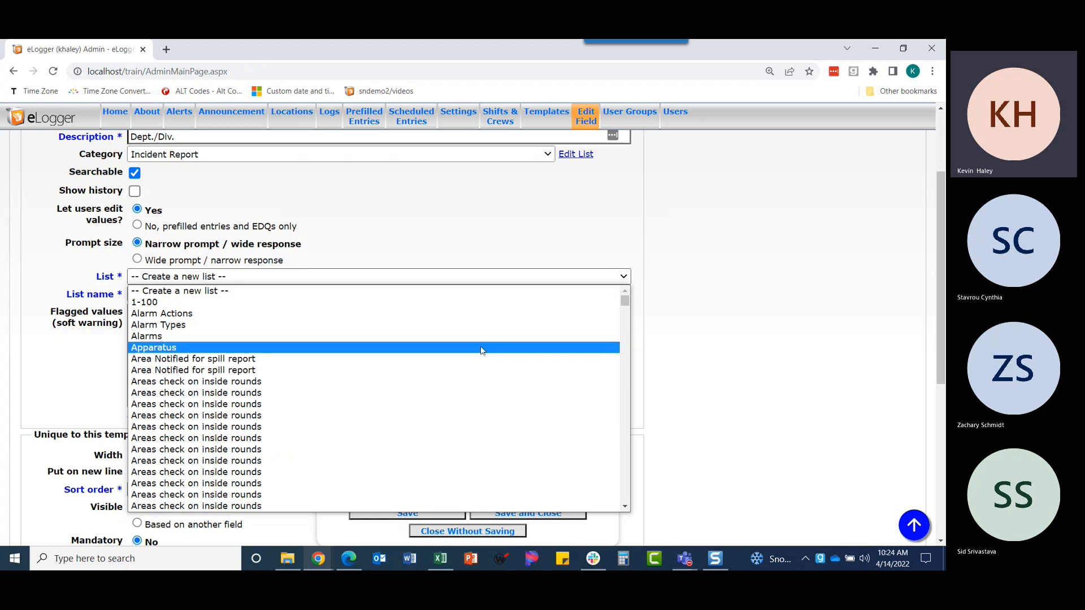
scroll(417, 344, "down", 15)
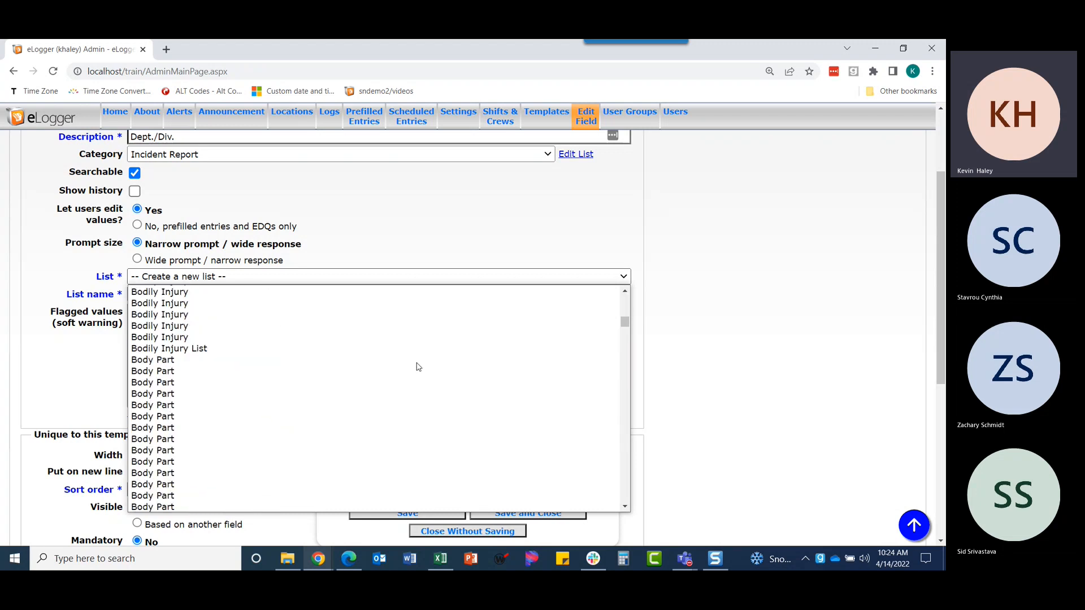
scroll(417, 367, "down", 5)
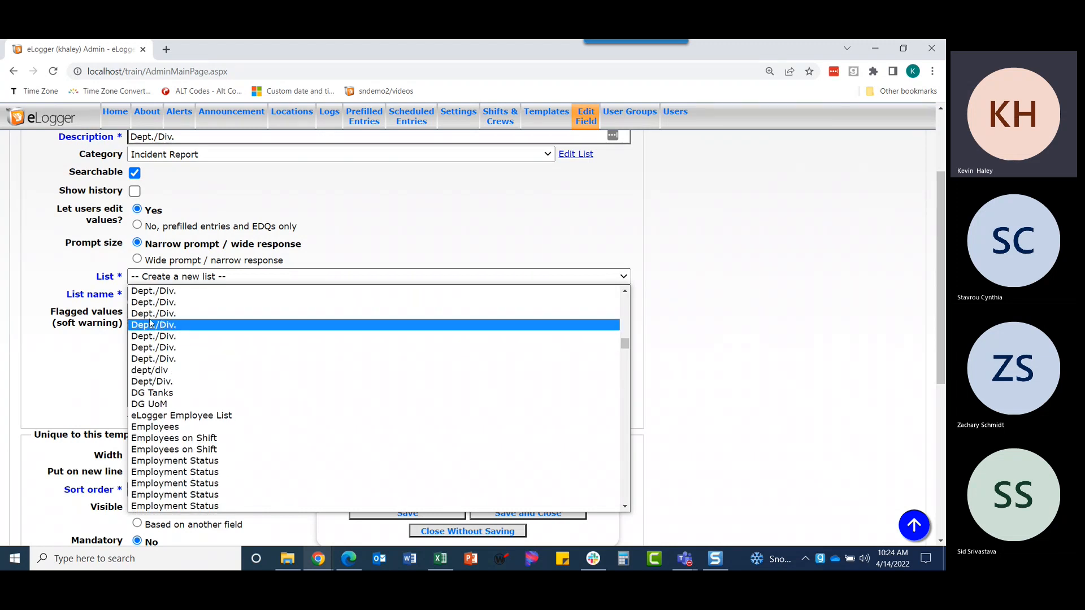
left_click(151, 324)
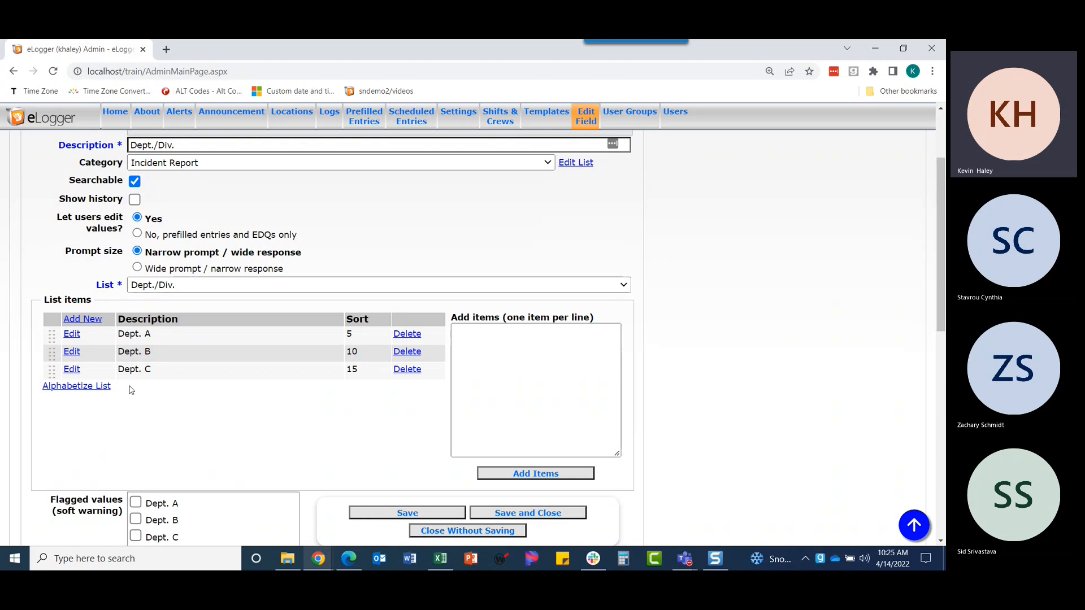
Step: Create a new list named "Company Departments/Divisions" for the Dept./Div. field
left_click(256, 289)
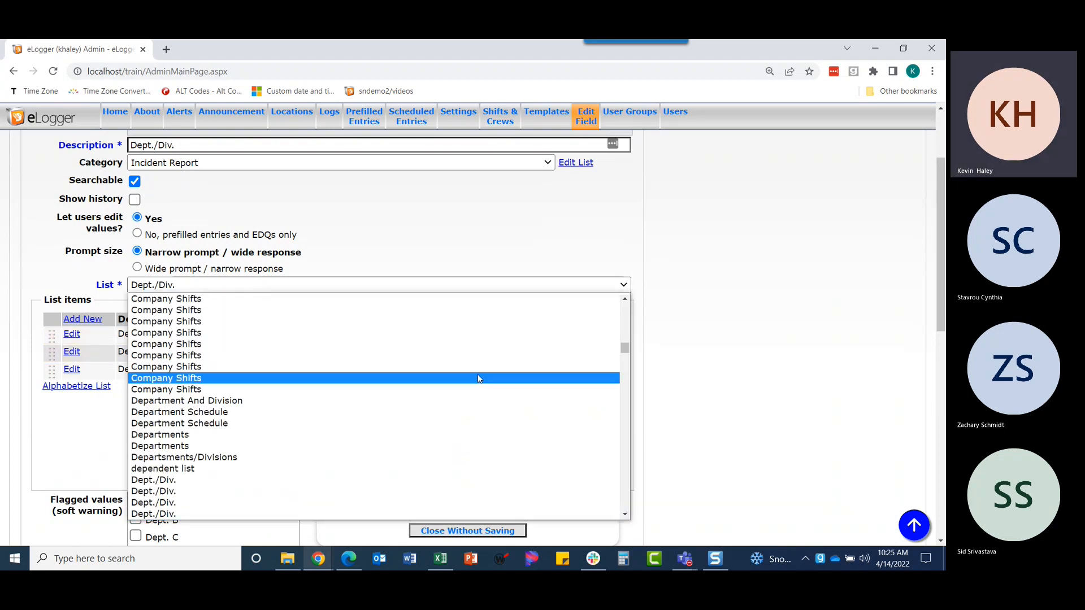
scroll(286, 300, "up", 20)
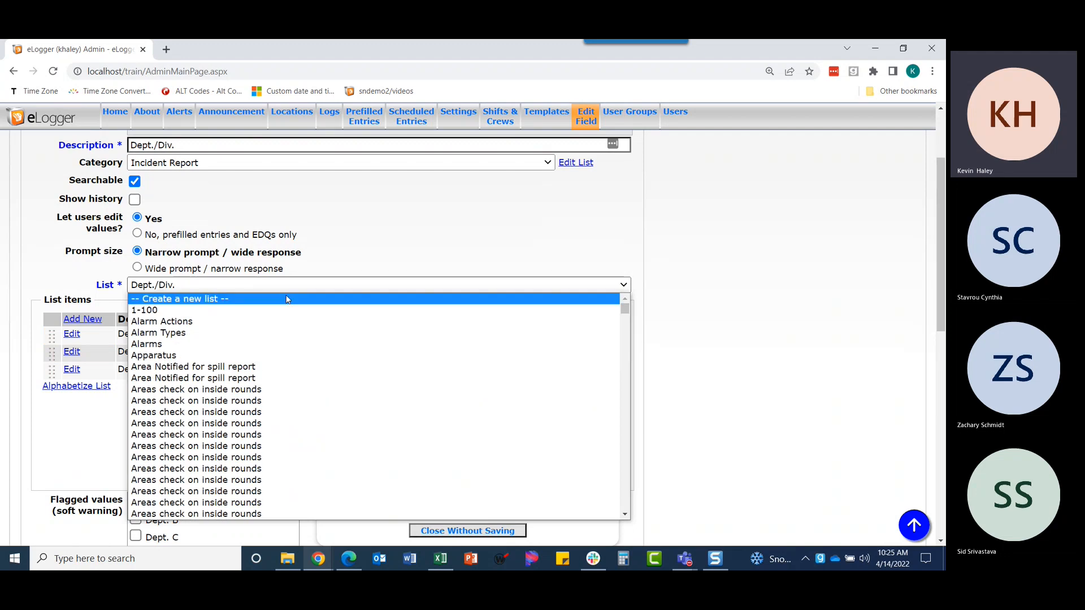
left_click(196, 300)
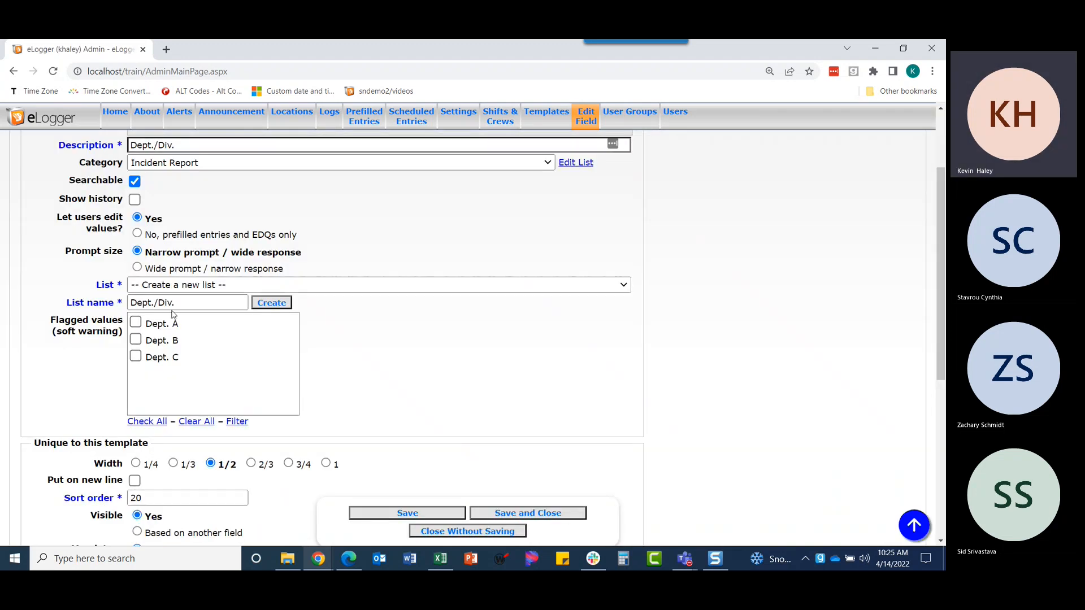
left_click_drag(176, 303, 117, 311)
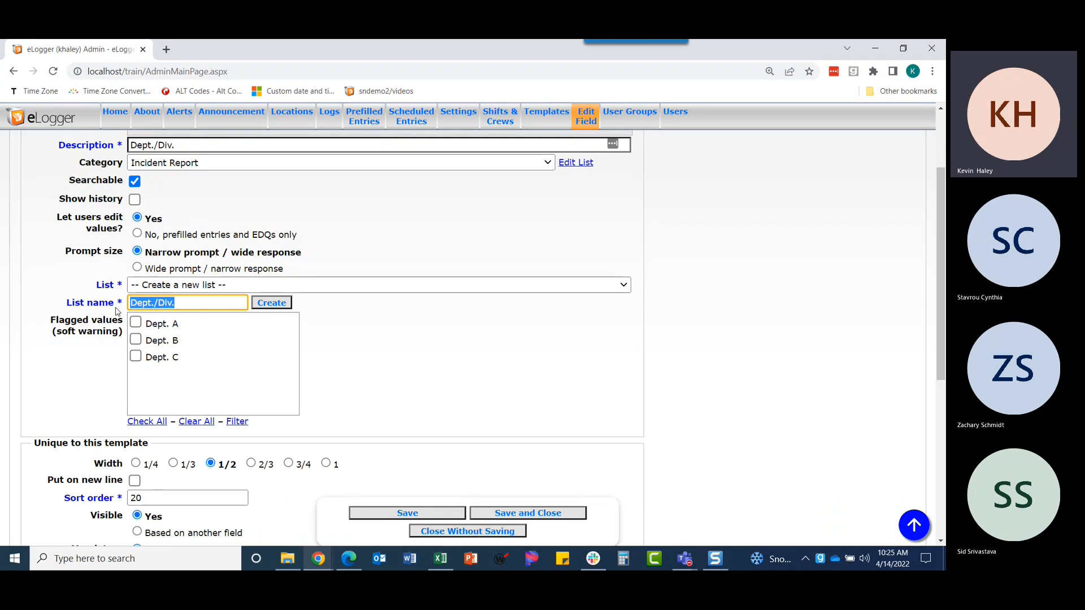
type("Co")
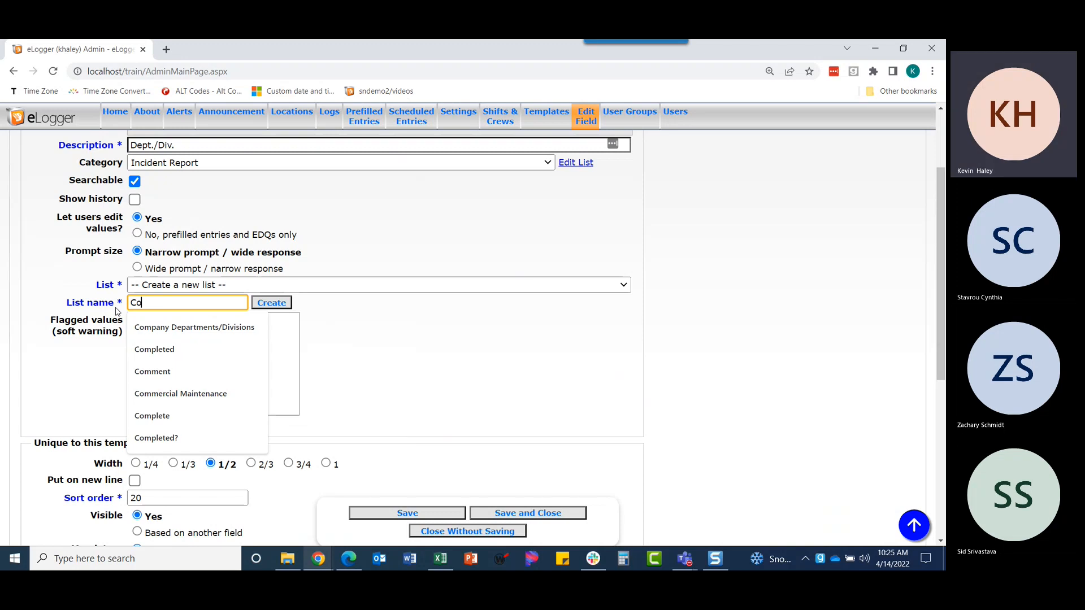
left_click(163, 327)
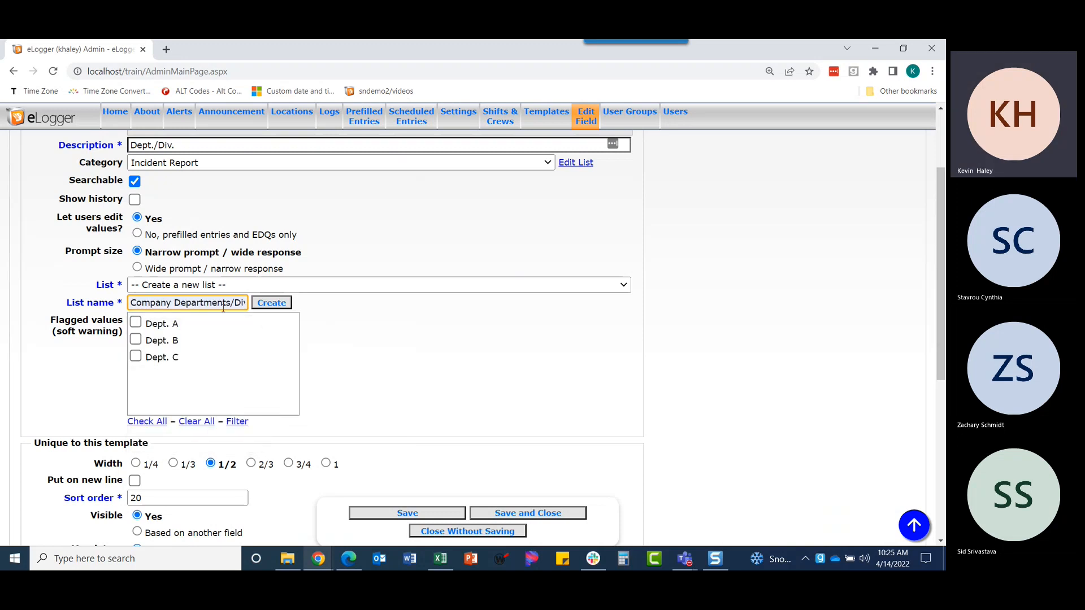
left_click(273, 303)
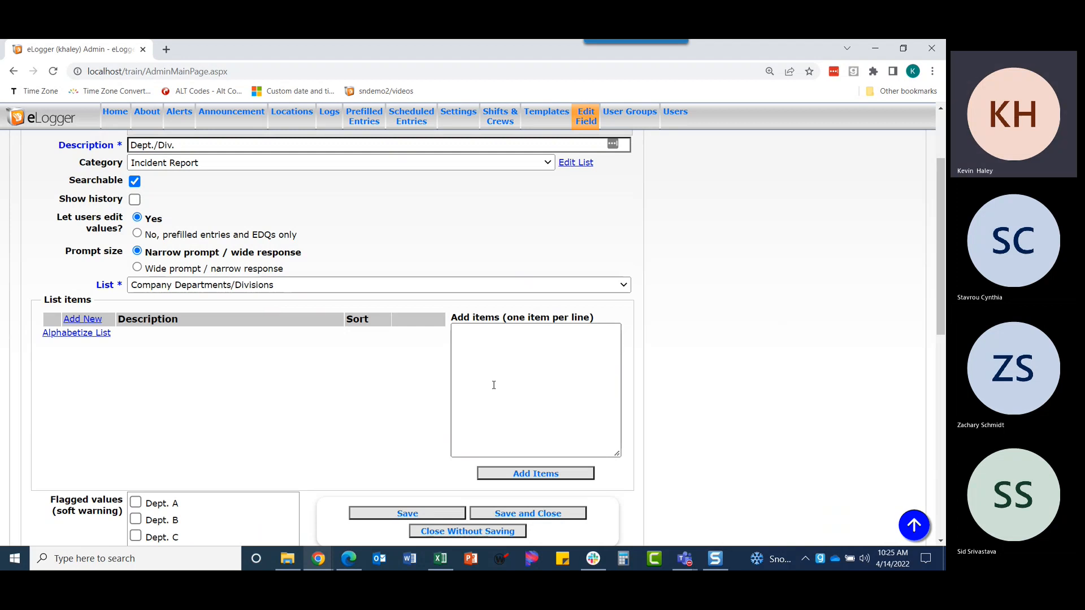
Step: Add the items Maintenance, Operations, Administration and Engineering to the Company Departments/Divisions list
left_click(494, 385)
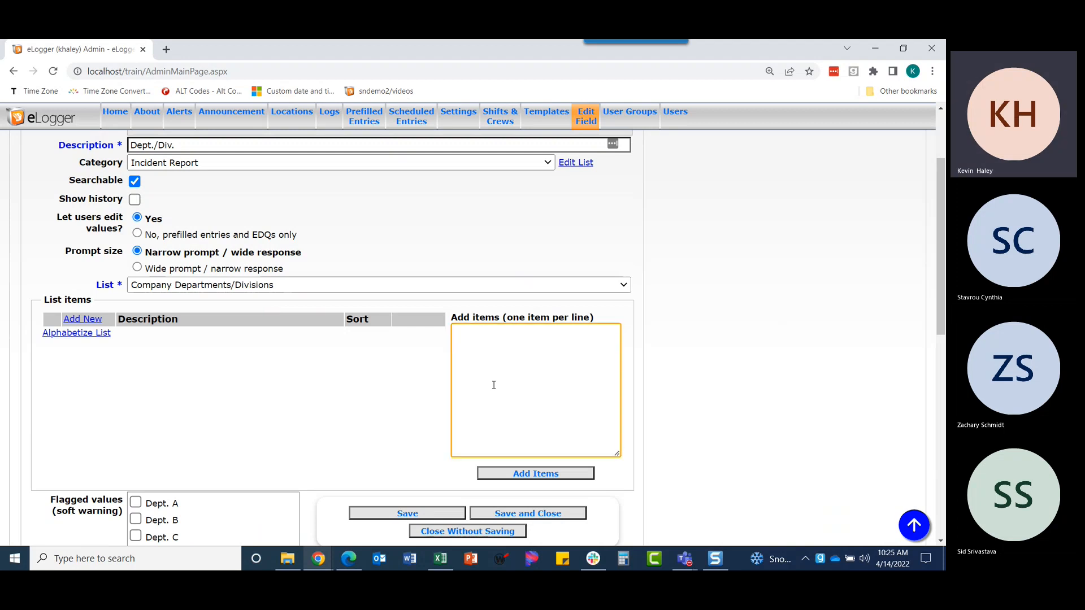
type("Maintenance")
key("Return")
type("Operations ")
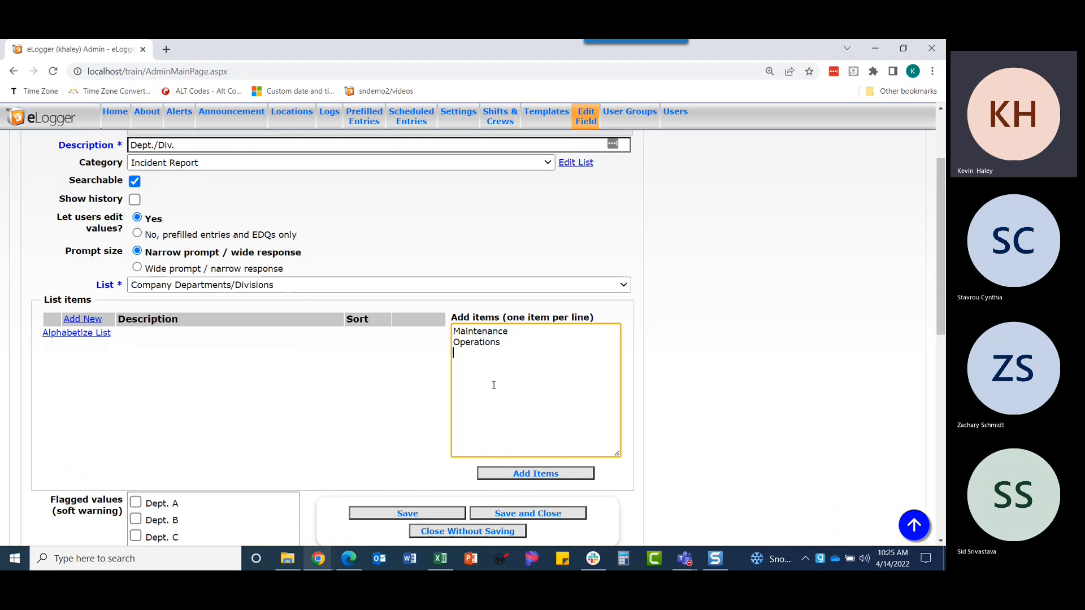
type("Admini")
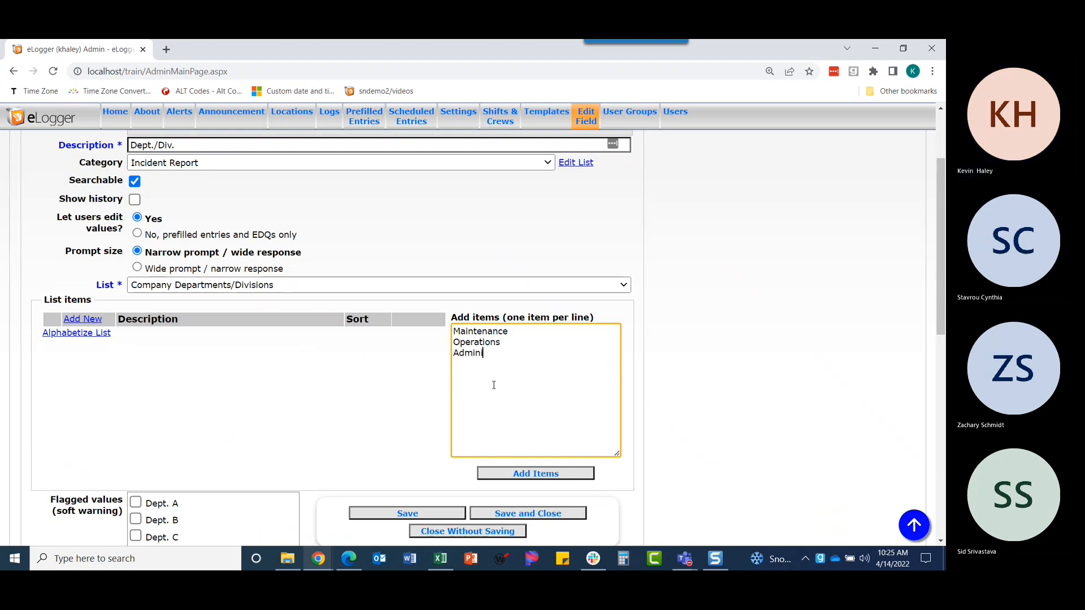
type("stration ")
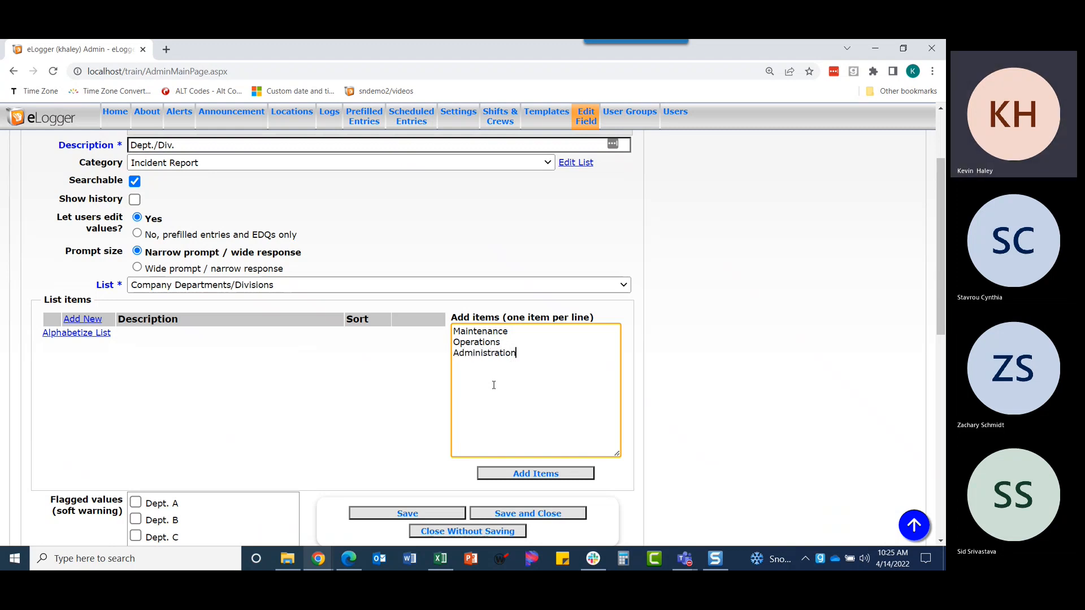
type("Engi")
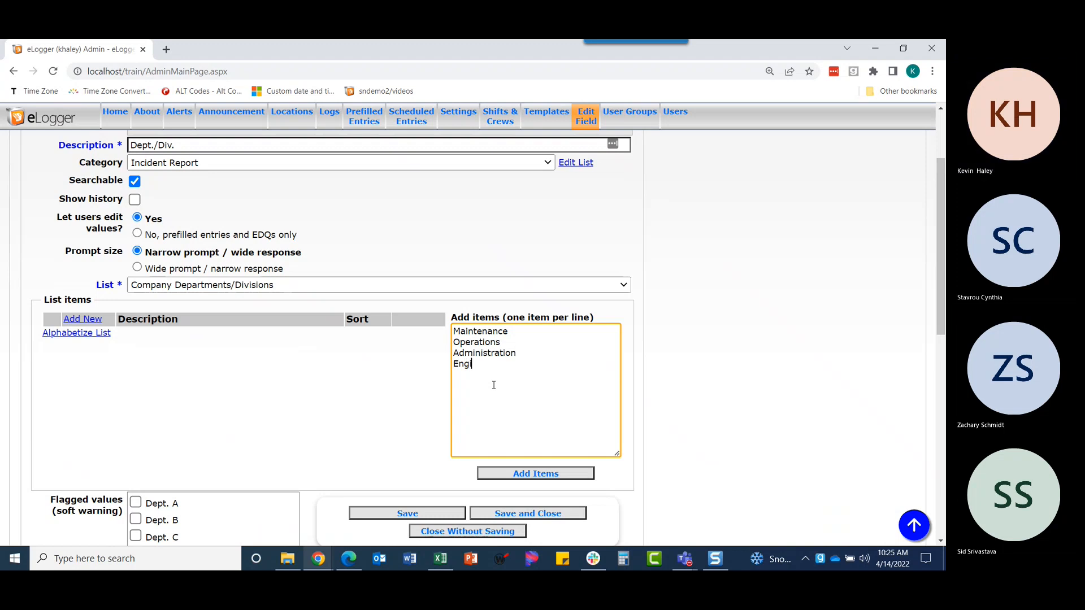
type("neering")
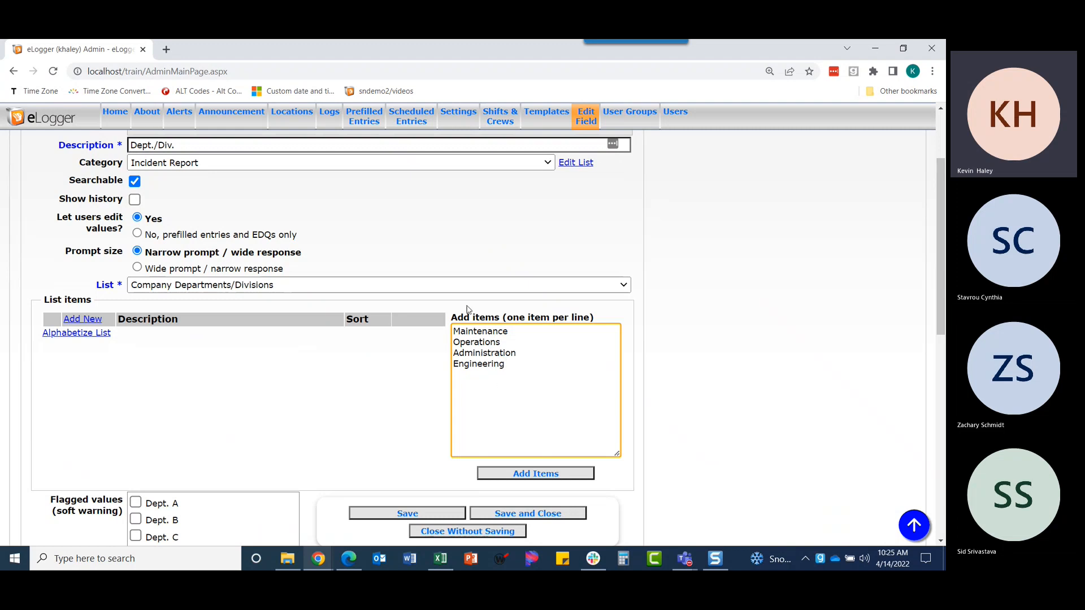
left_click(526, 477)
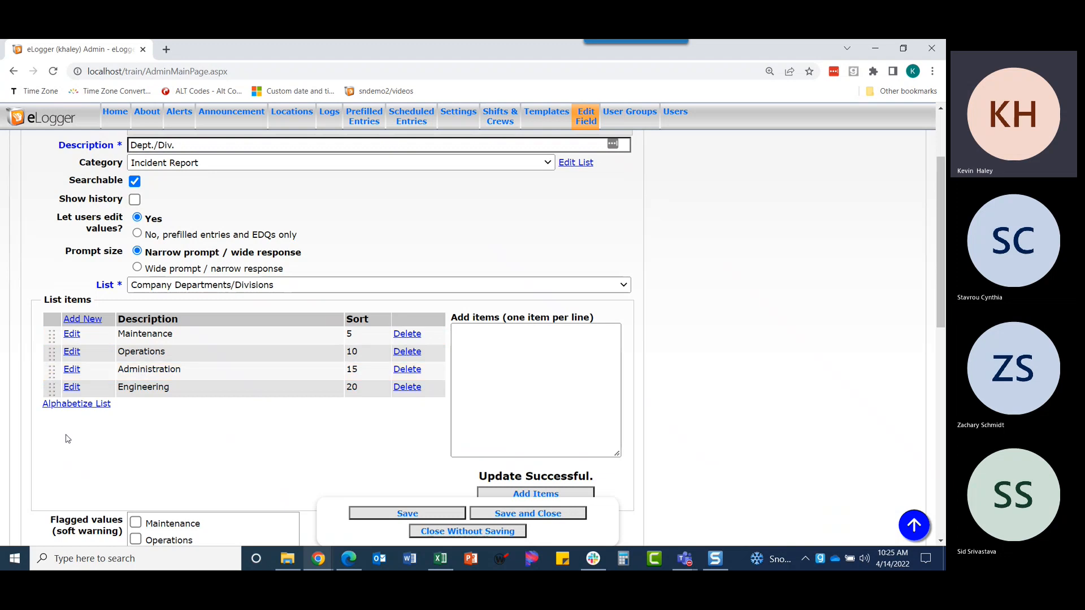
Step: Alphabetize the items of the Company Departments/Divisions list
left_click(72, 406)
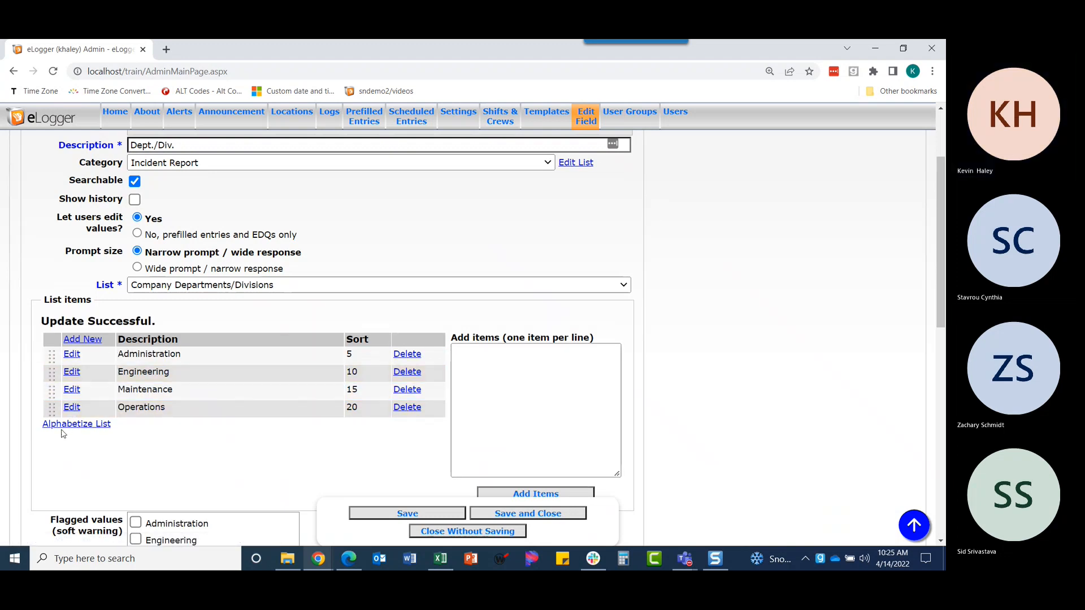
mouse_move(51, 356)
left_mouse_down()
mouse_move(52, 372)
mouse_move(52, 363)
left_mouse_up()
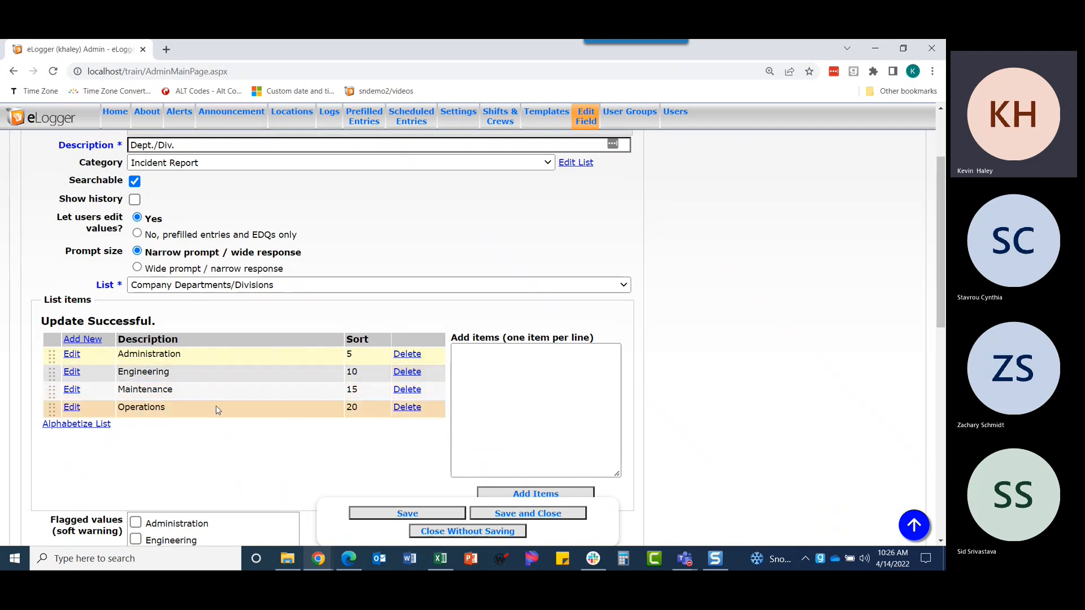
scroll(252, 364, "down", 3)
scroll(252, 362, "down", 1)
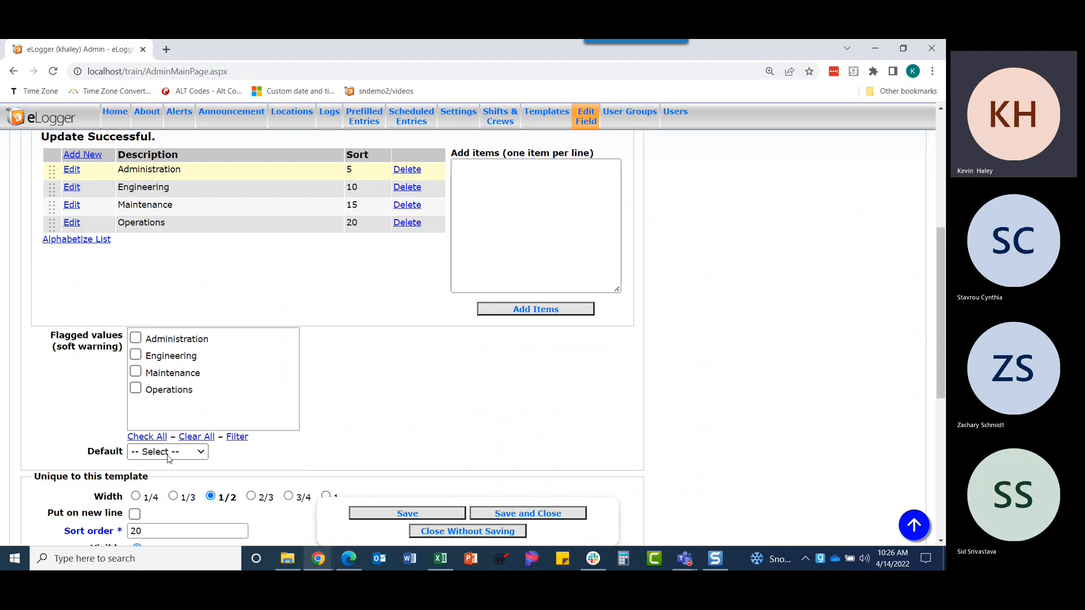
Step: Save the Dept./Div. field with a width of 1/3 and choose Administration from its dropdown in the template preview
scroll(104, 427, "down", 1)
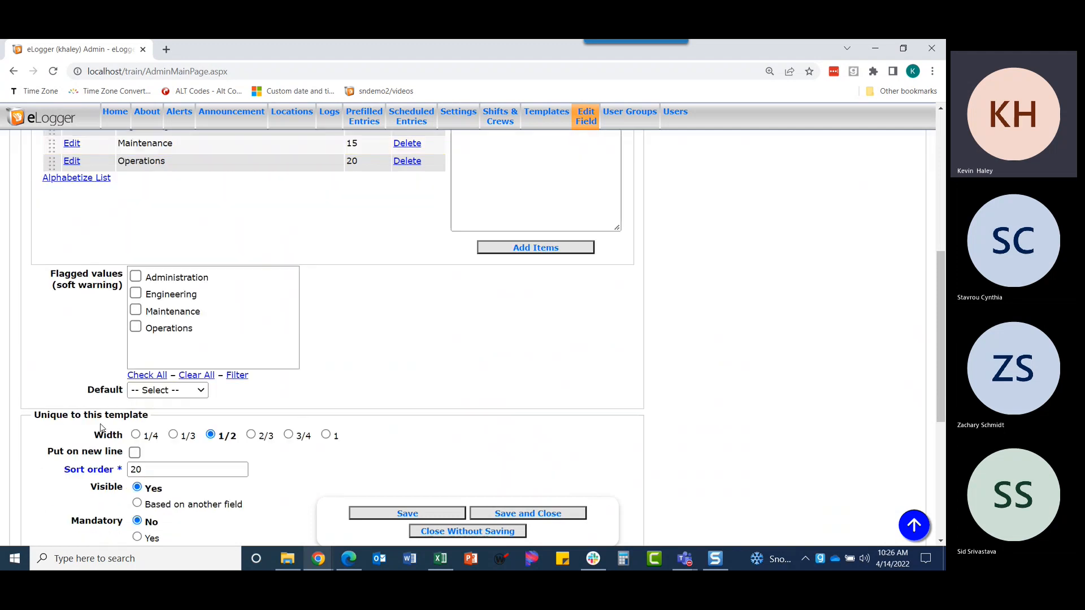
left_click(173, 434)
scroll(59, 415, "down", 2)
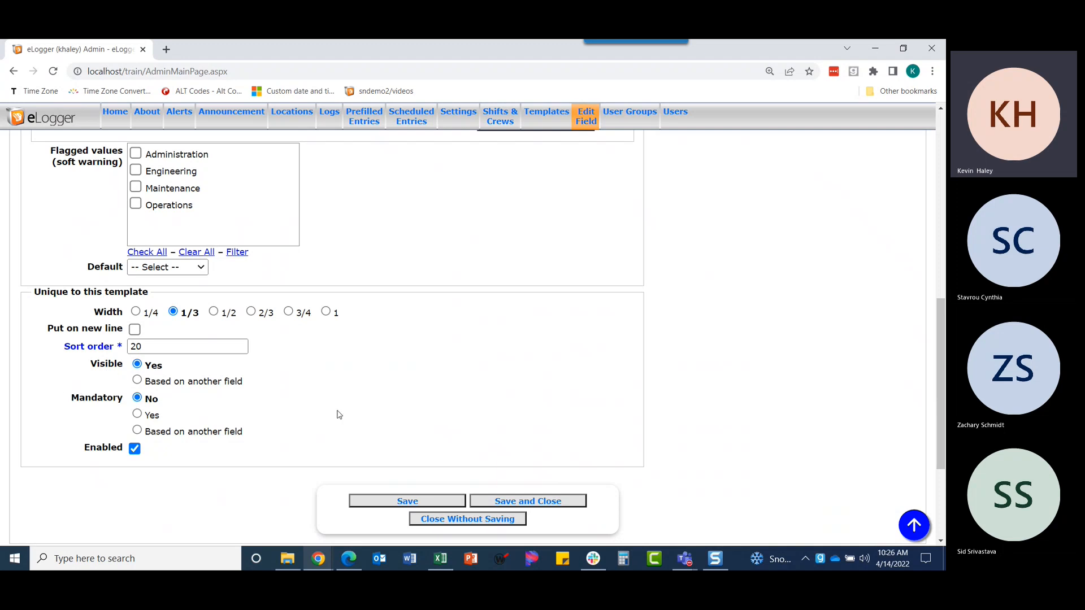
left_click(546, 501)
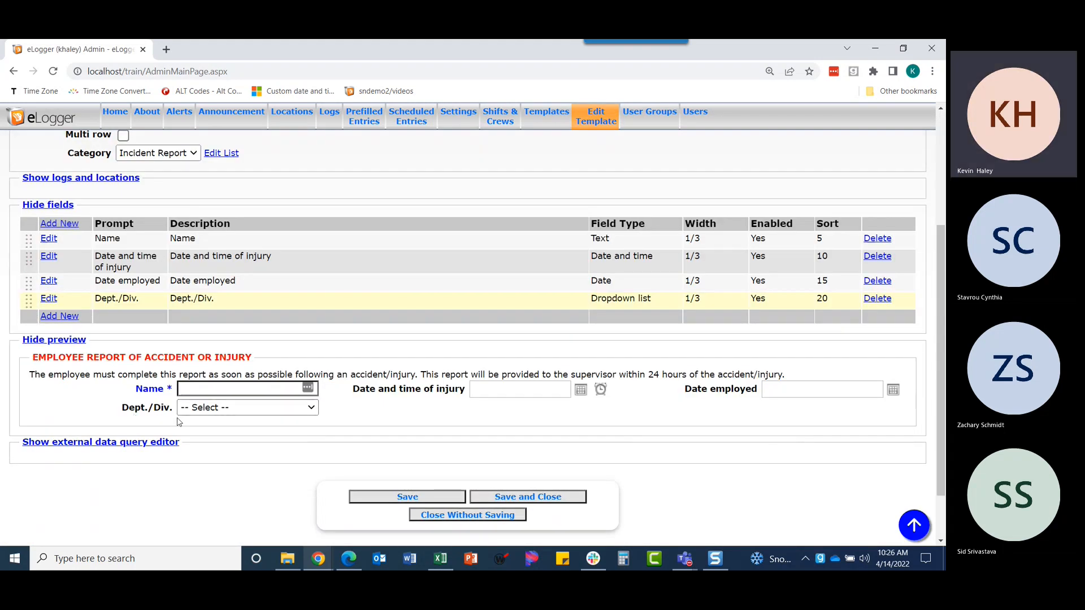
left_click(310, 407)
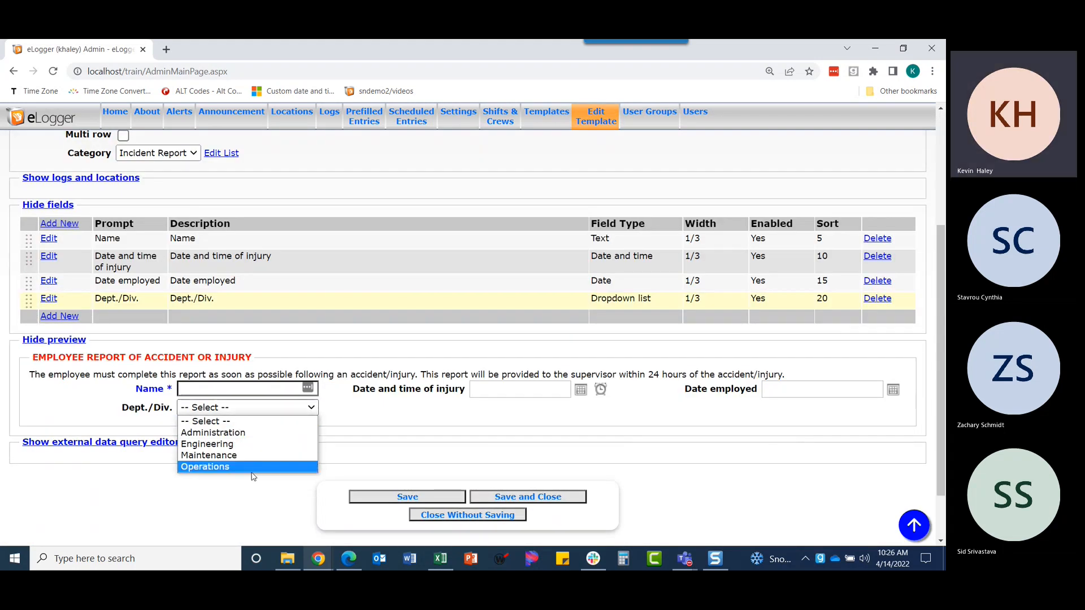
left_click(232, 433)
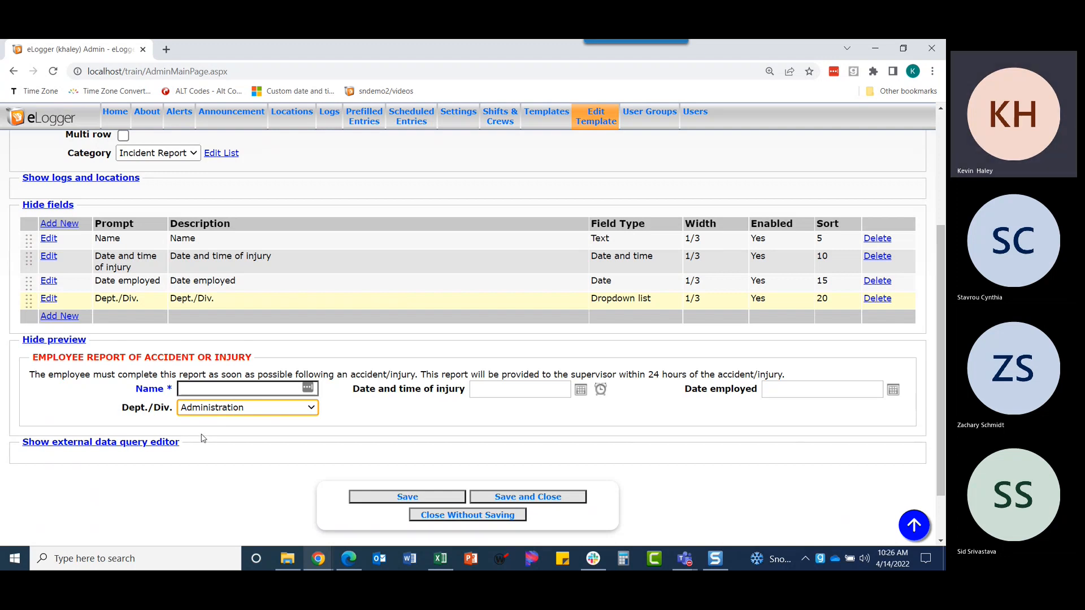
Step: Add a new Text field with the prompt "Work Ph#" to the template
left_click(59, 317)
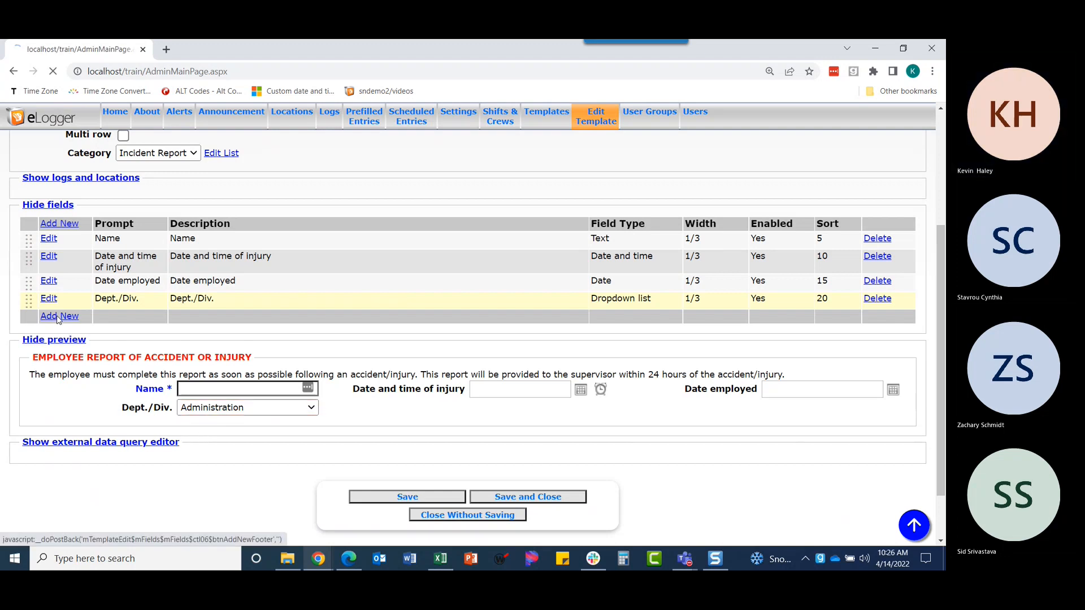
left_click(34, 411)
left_click(433, 428)
type("Work ph")
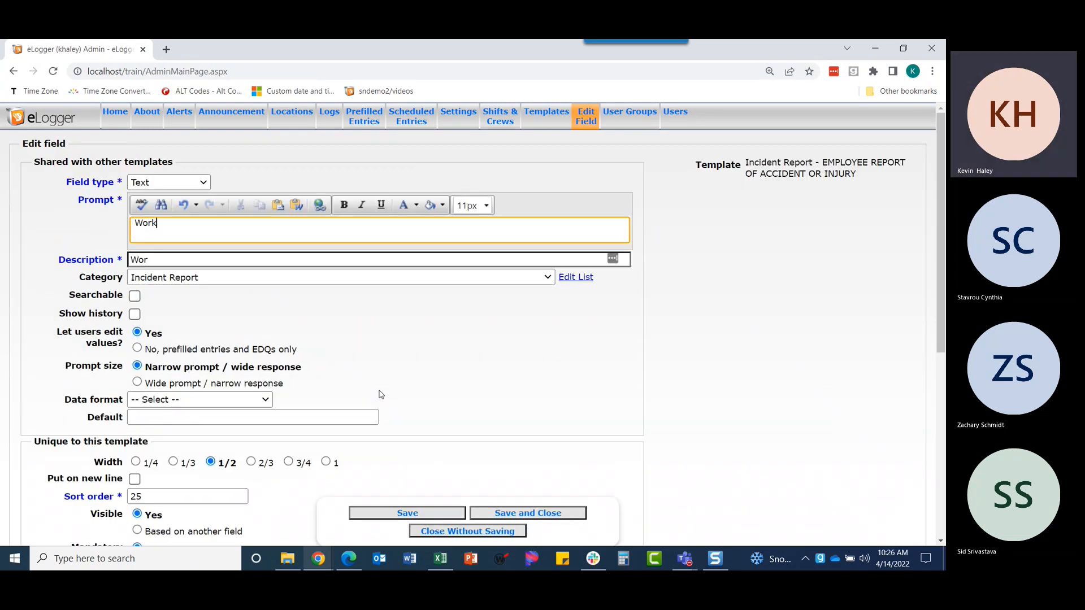
key("BackSpace")
key("BackSpace")
type("Ph#")
Step: Give the Work Ph# field the default "Include Ext." and a width of 1/3, saving it to the template
scroll(142, 402, "down", 2)
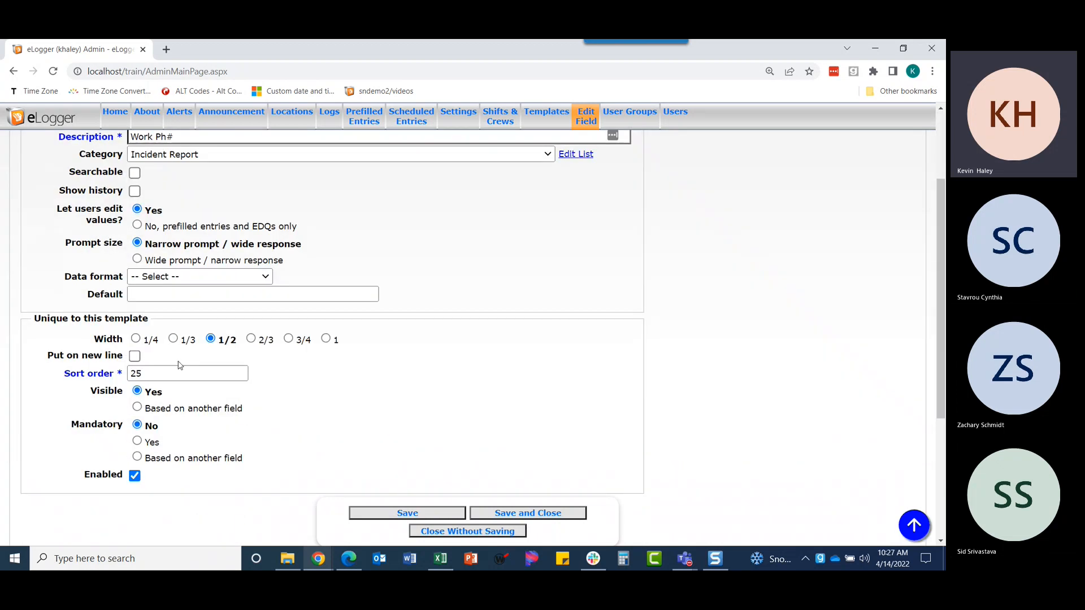
left_click(163, 295)
left_click(154, 319)
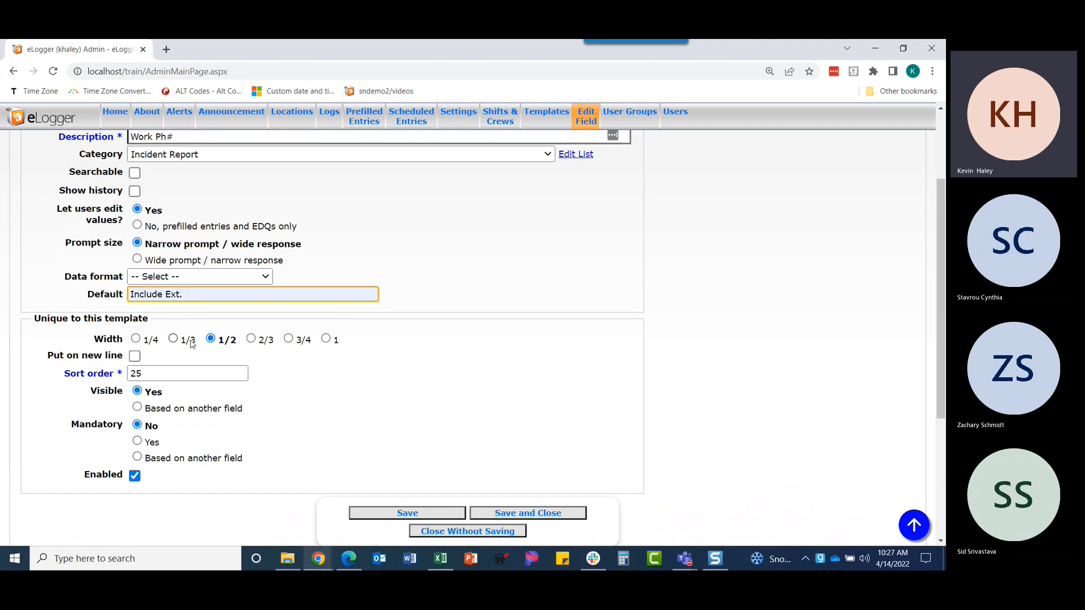
left_click(173, 342)
left_click(173, 339)
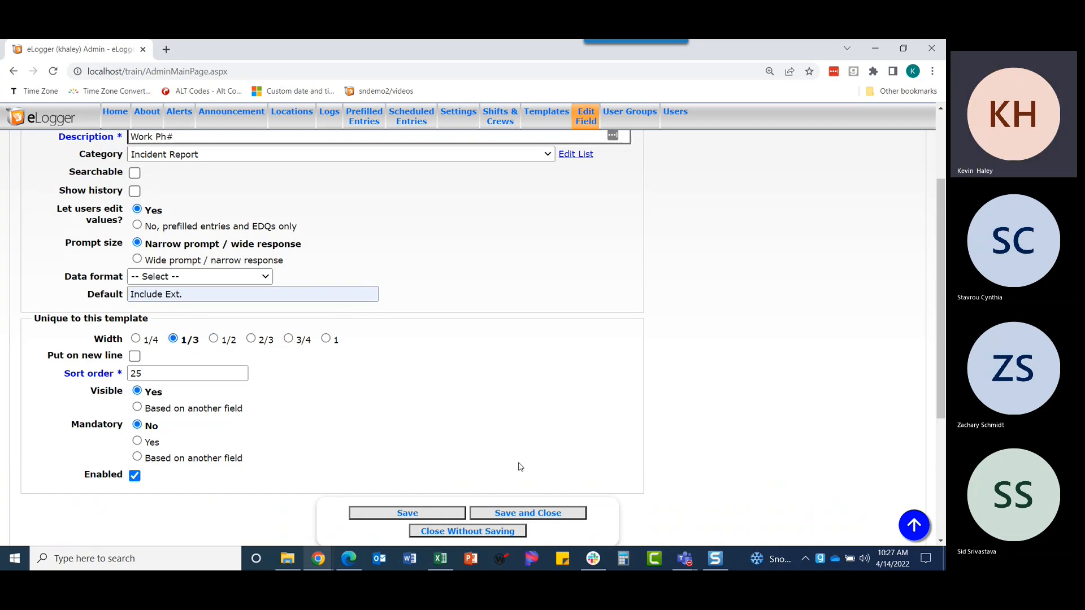
left_click(558, 515)
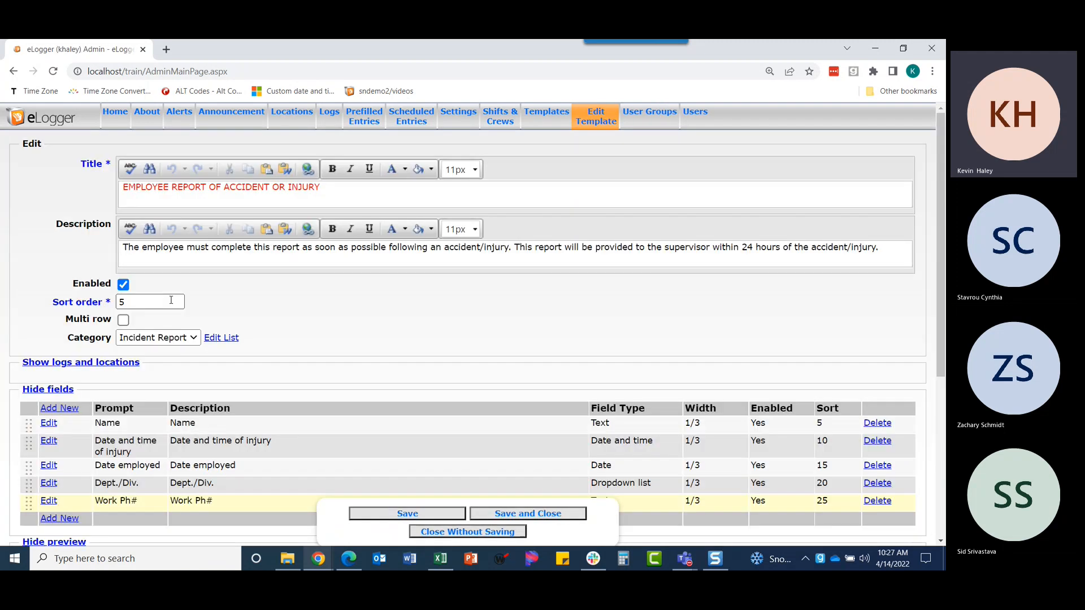
Step: Try overwriting the Work Ph# default in the template preview with a sample phone number, and clear the entry
scroll(396, 339, "down", 3)
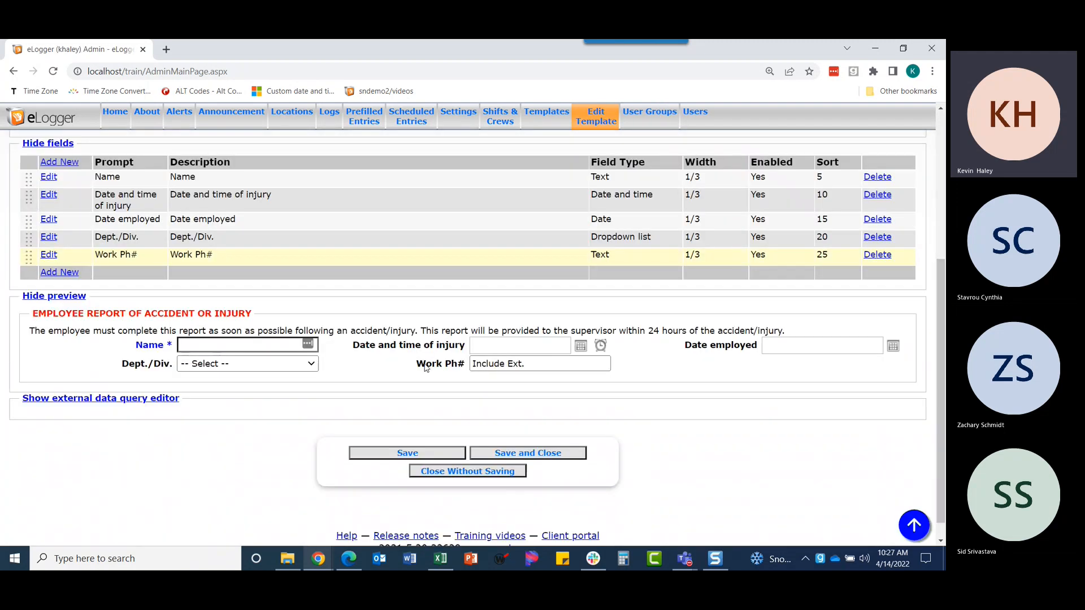
left_click(533, 363)
left_click_drag(533, 364, 439, 371)
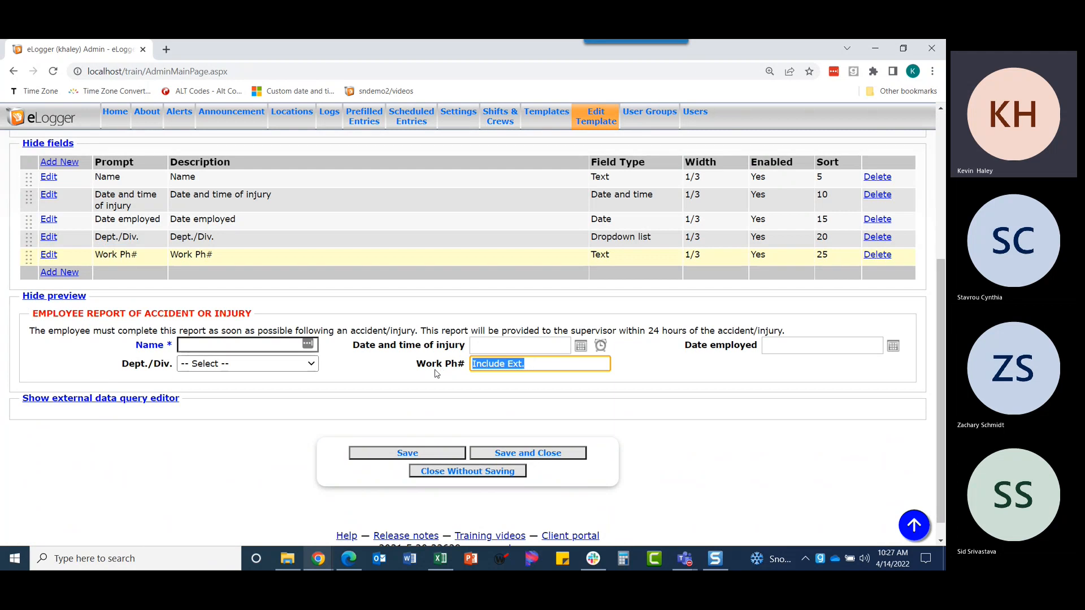
type("111.222")
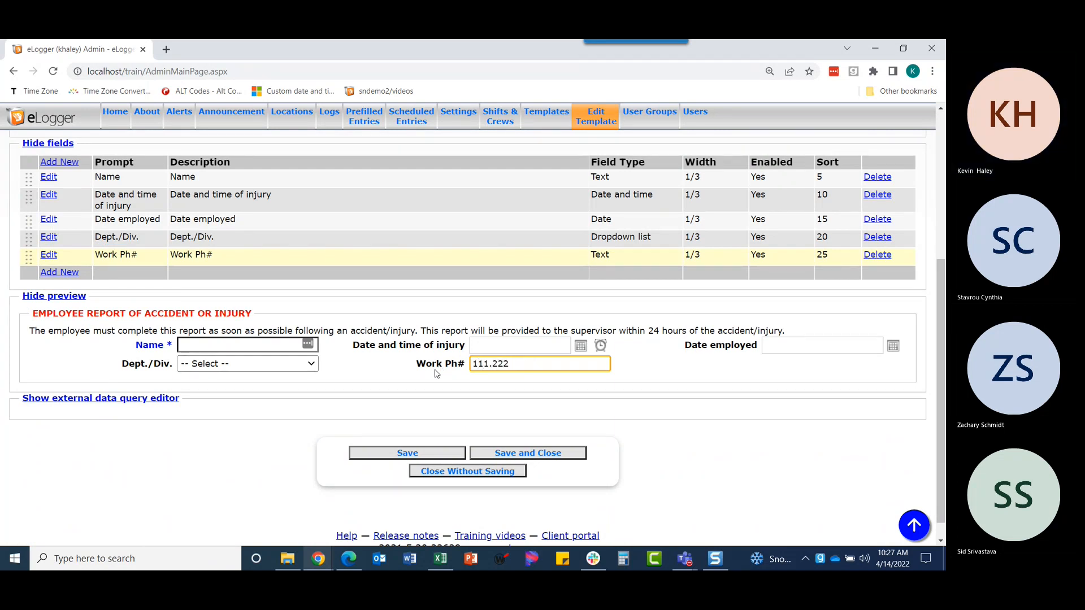
left_click_drag(512, 365, 427, 373)
key("BackSpace")
left_click(431, 377)
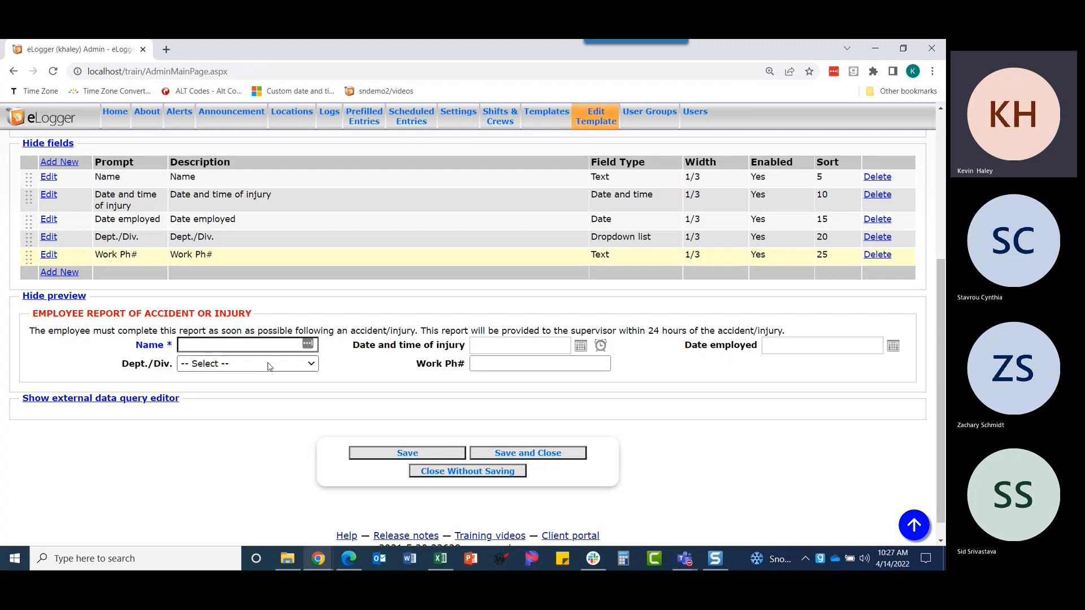
Step: Add a new Numeric field with the prompt "Projected days missed" to the template
left_click(69, 274)
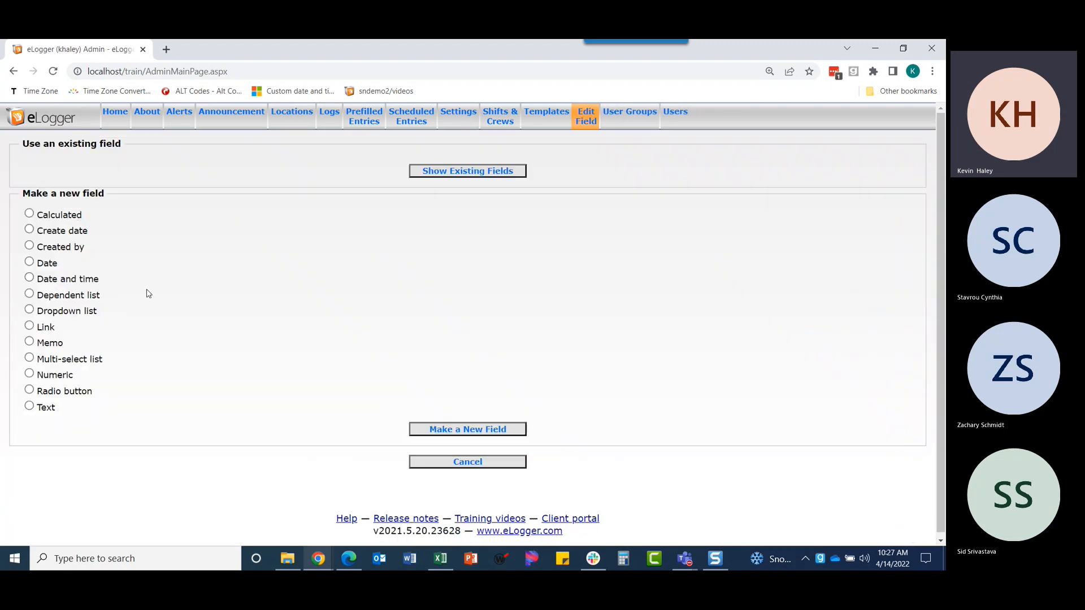
left_click(59, 378)
left_click(468, 428)
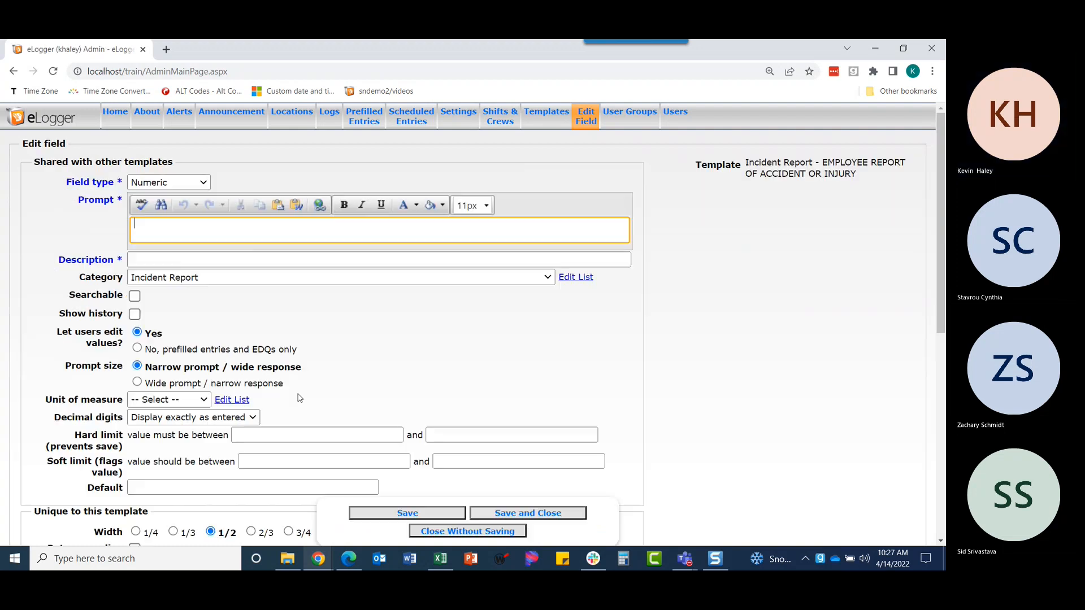
type("Projected days missed")
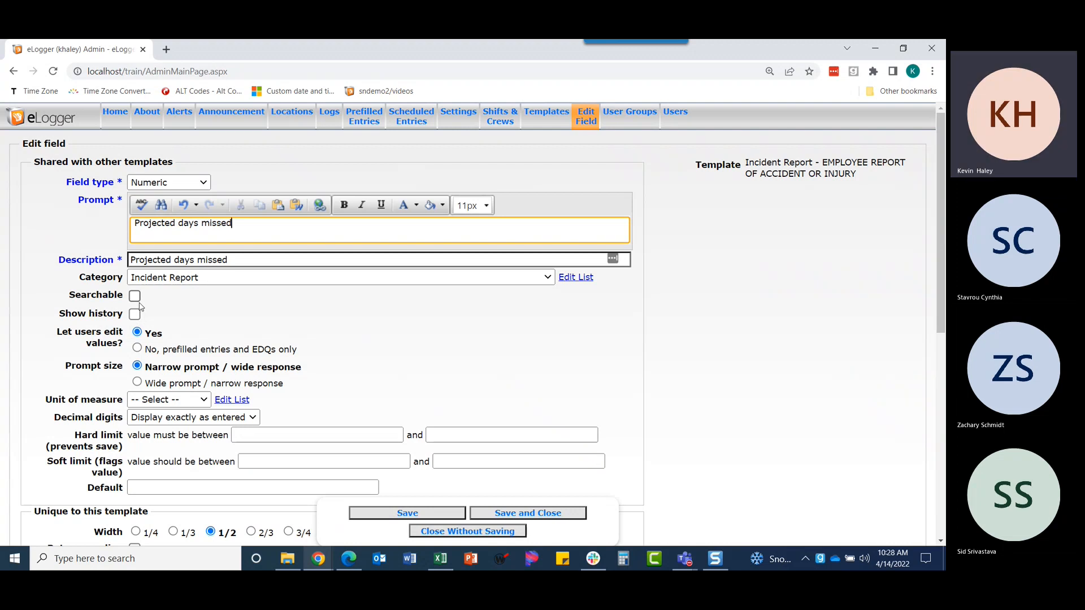
Step: Set the field's unit of measure to Days and keep its decimal digits at "Display exactly as entered"
scroll(150, 331, "down", 1)
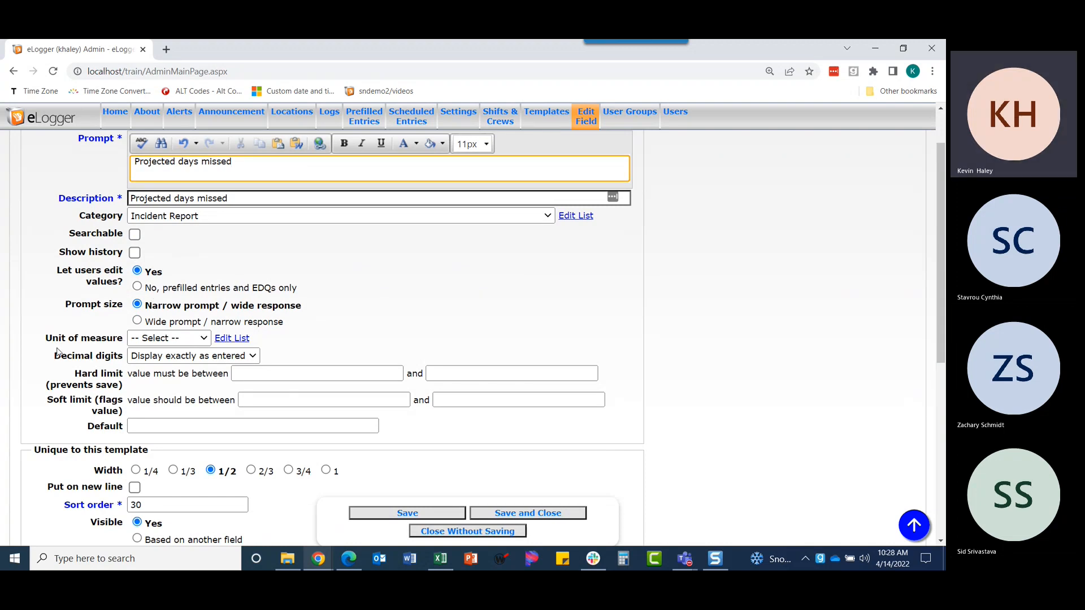
left_click(205, 338)
scroll(156, 203, "down", 2)
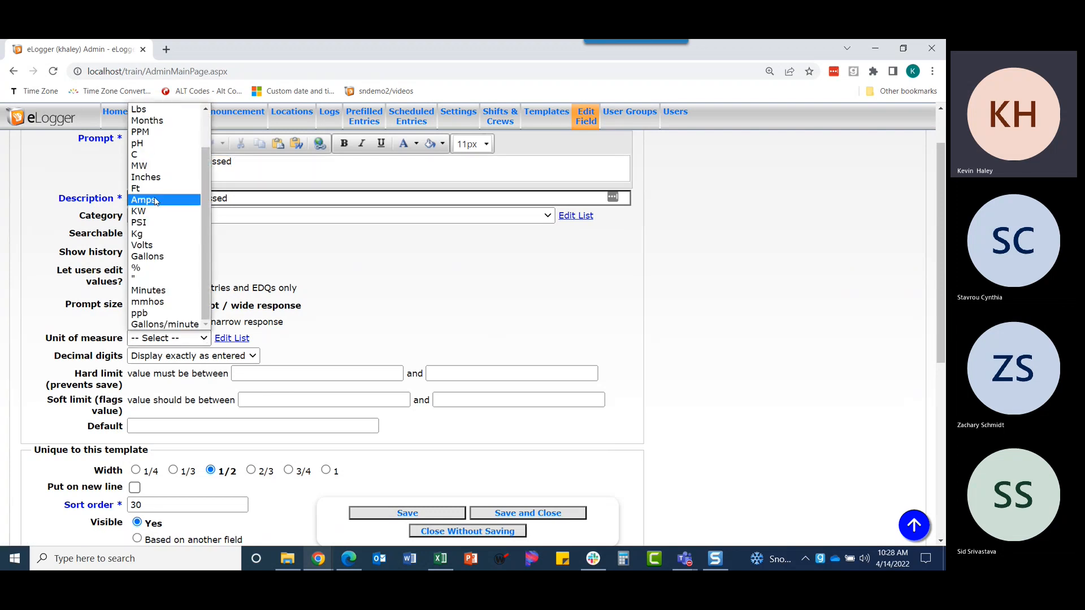
scroll(154, 243, "up", 2)
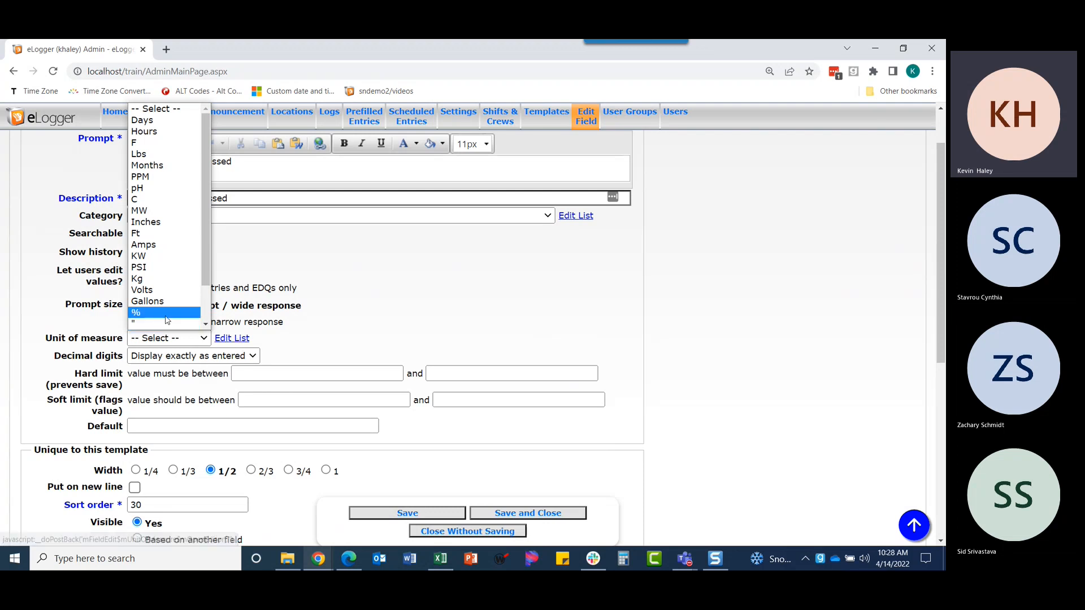
left_click(142, 121)
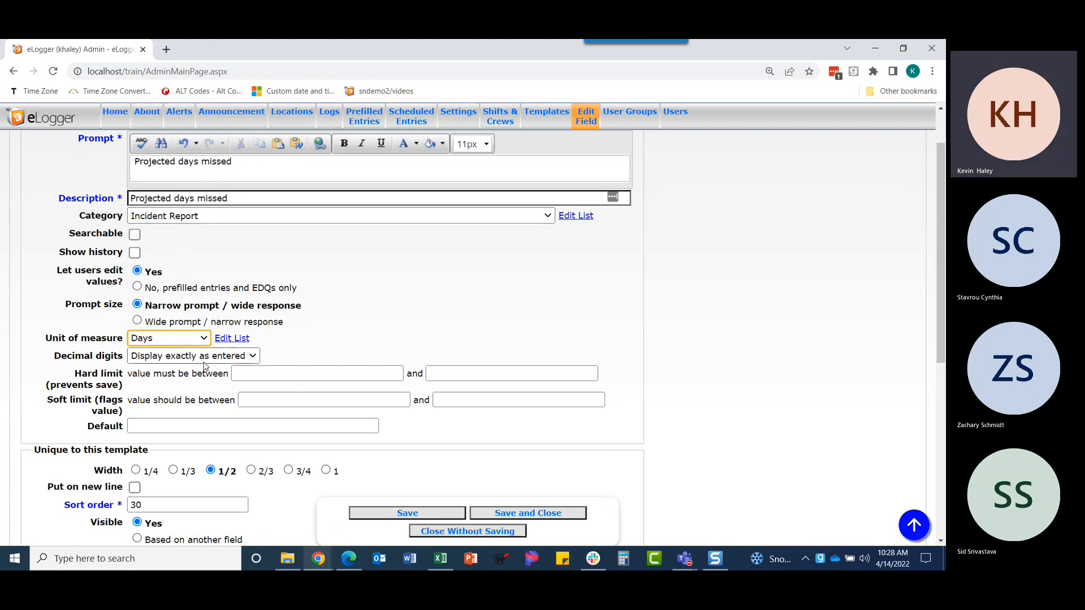
left_click(224, 356)
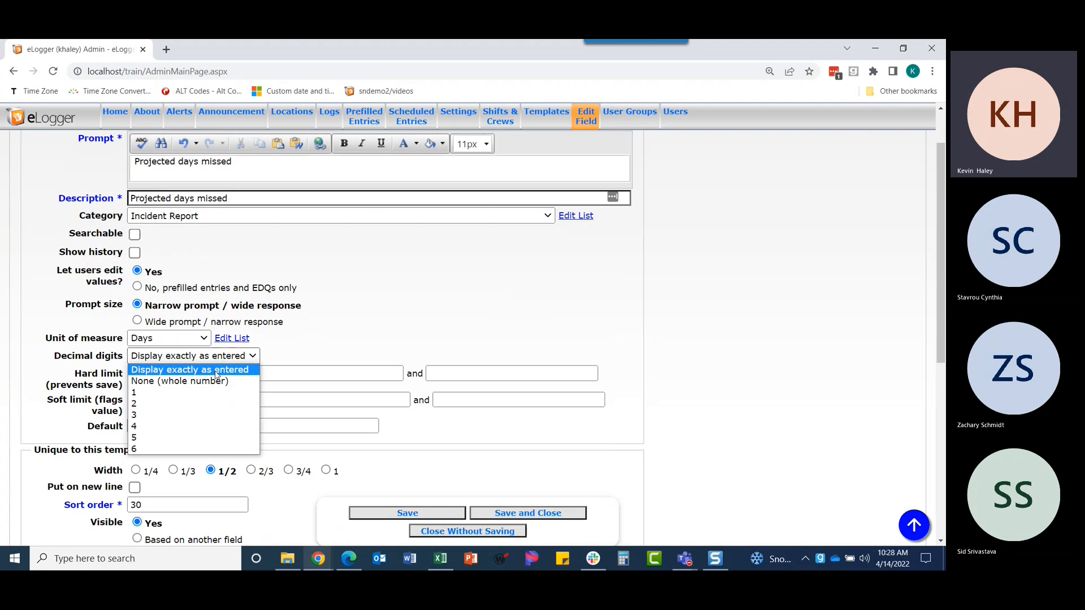
left_click(216, 375)
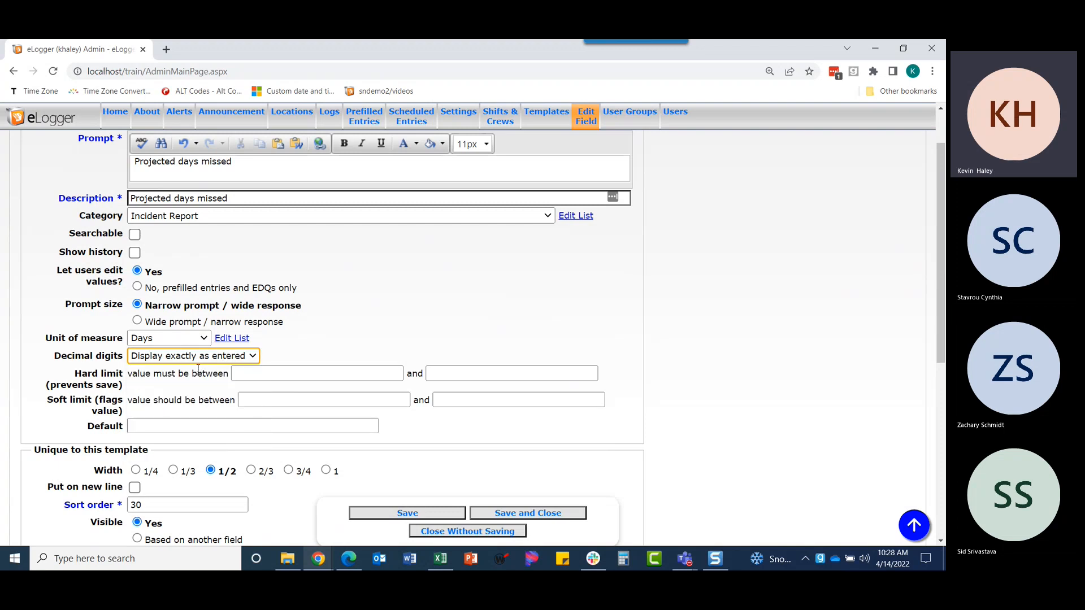
Step: Set the Projected days missed field's width to 1/3, save it and check the template preview
scroll(91, 391, "down", 1)
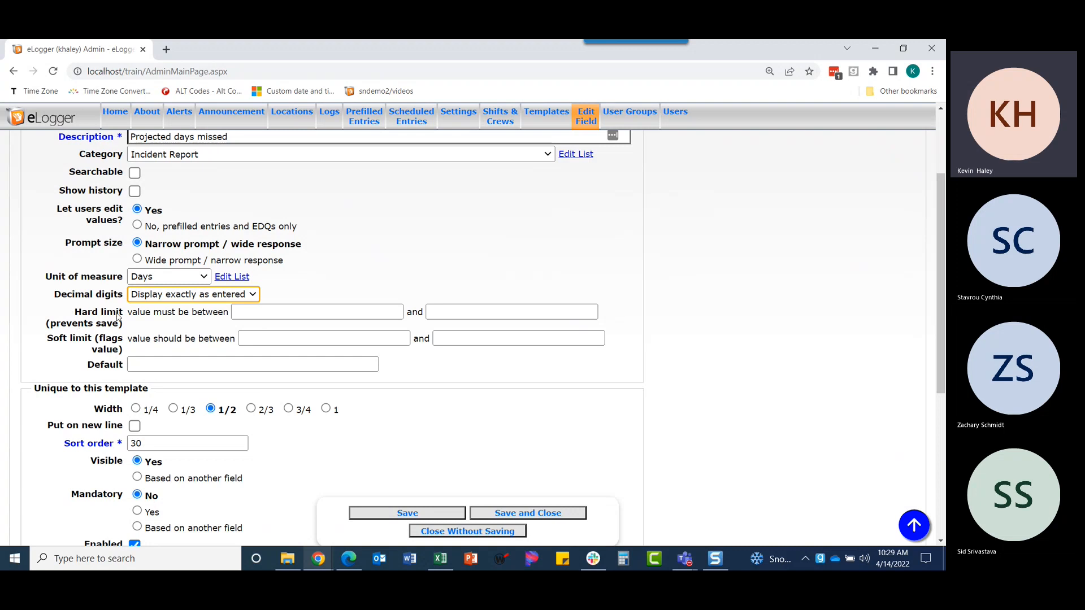
scroll(82, 352, "down", 1)
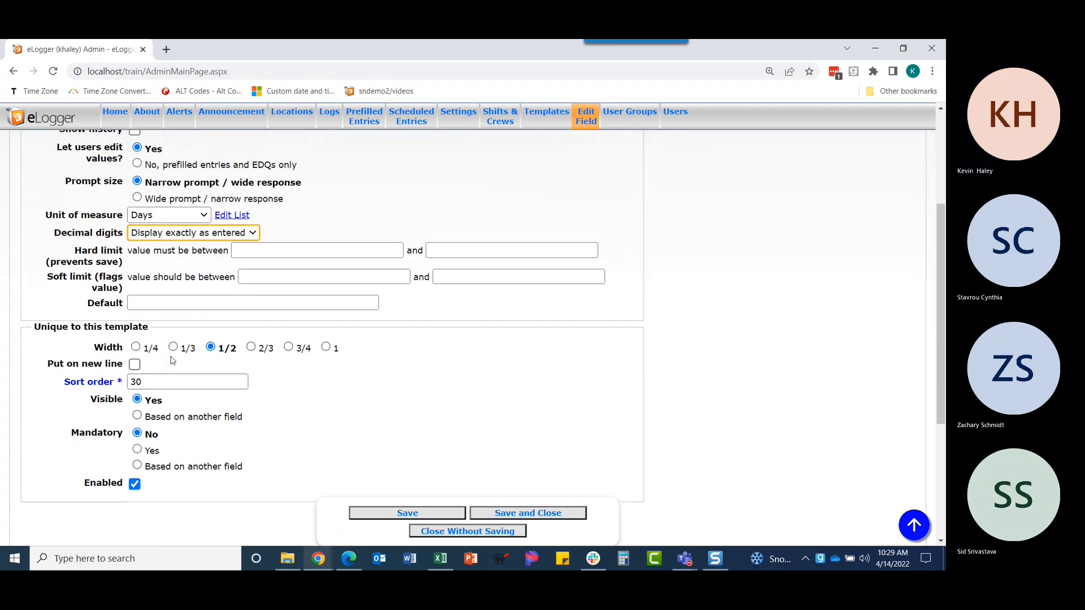
left_click(172, 346)
left_click(541, 516)
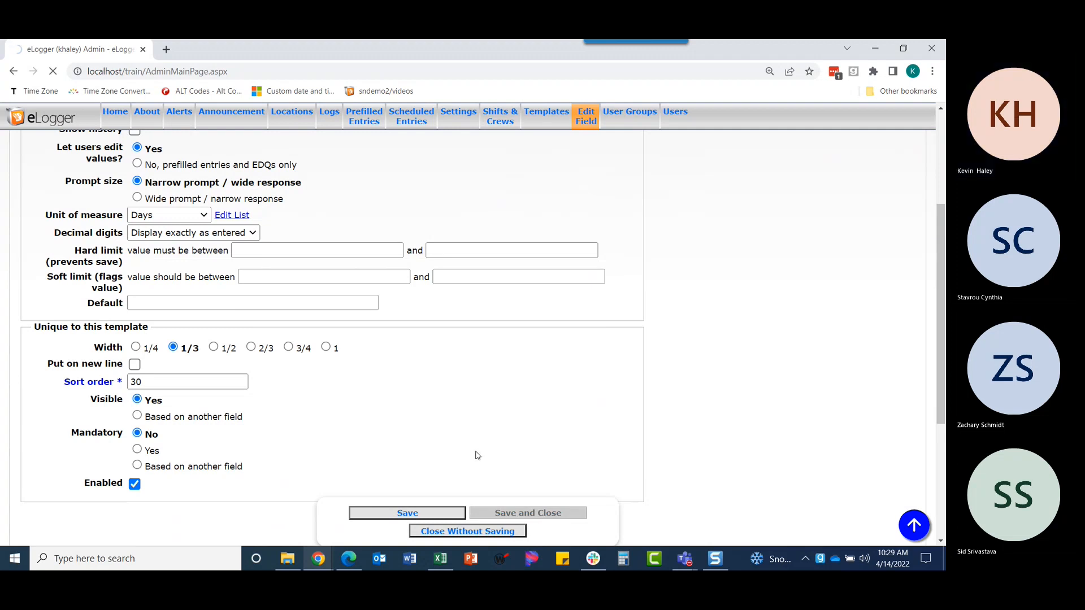
scroll(468, 429, "down", 5)
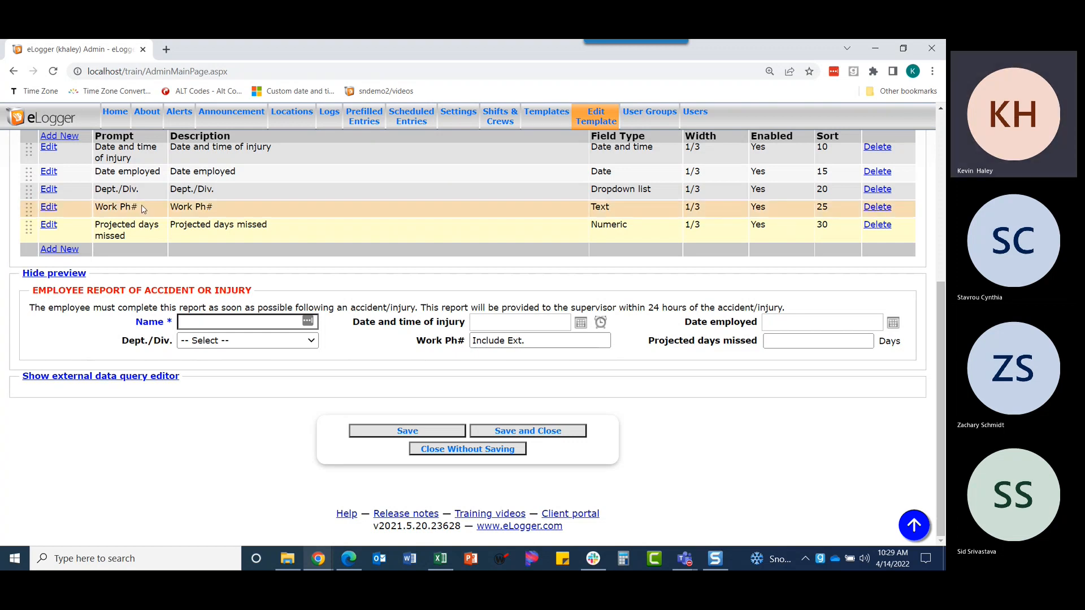
Step: Consult the paper injury form, and create a searchable Radio button field with the prompt "Employment status"
left_click_drag(170, 40, 391, 102)
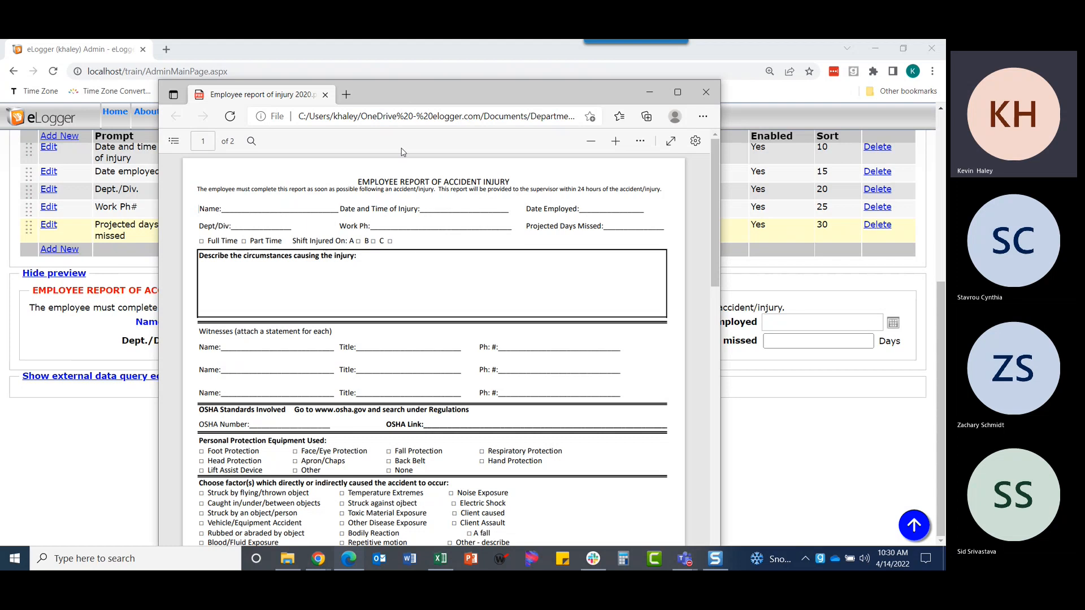
left_click_drag(393, 96, 0, 98)
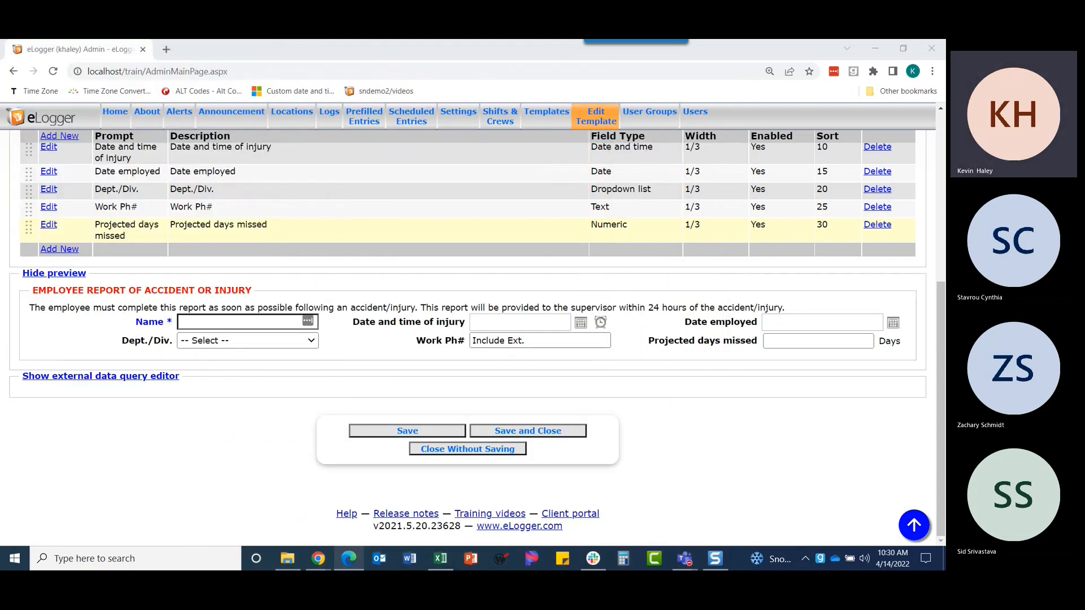
left_click(69, 250)
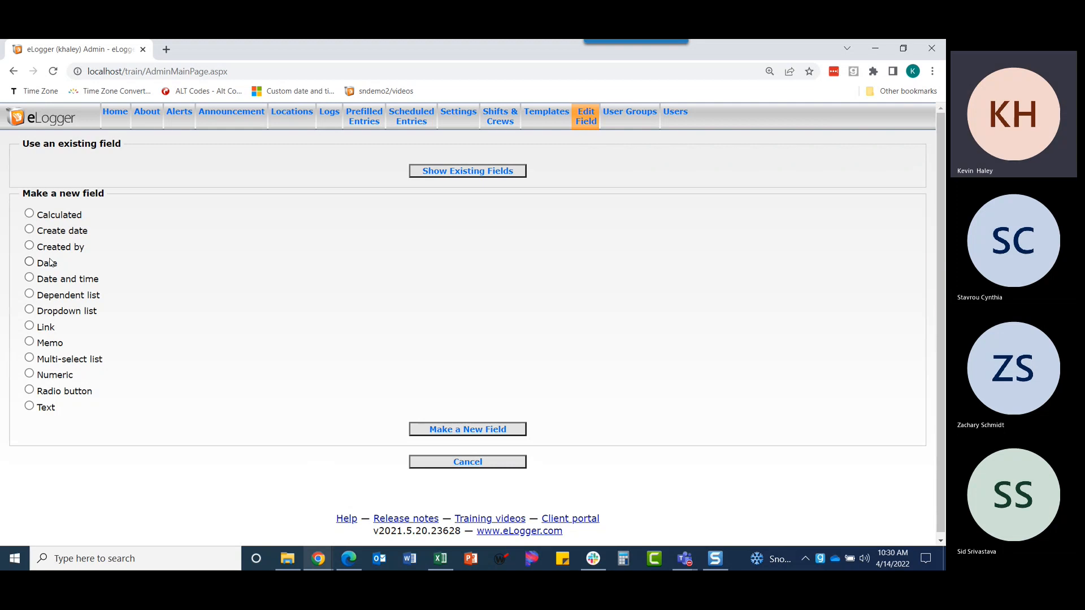
left_click(68, 394)
left_click(467, 430)
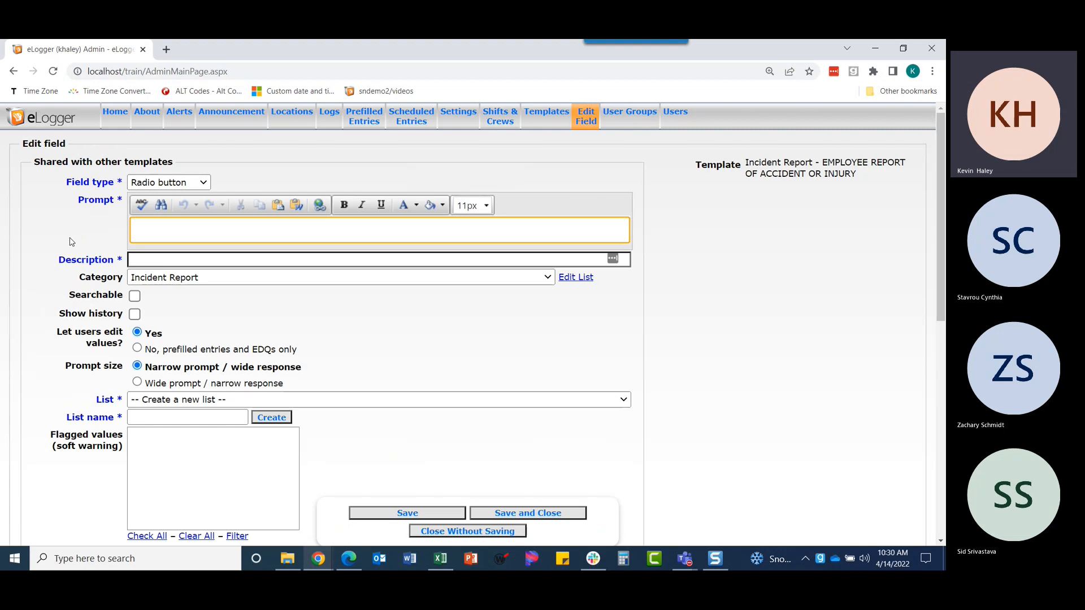
type("Employmen")
type("t")
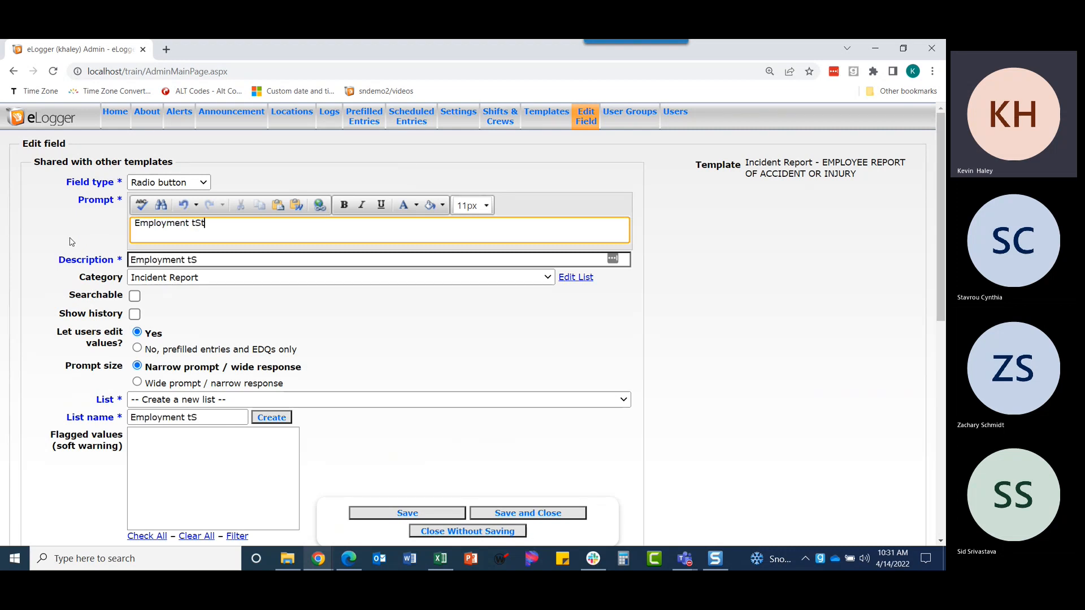
type(" status")
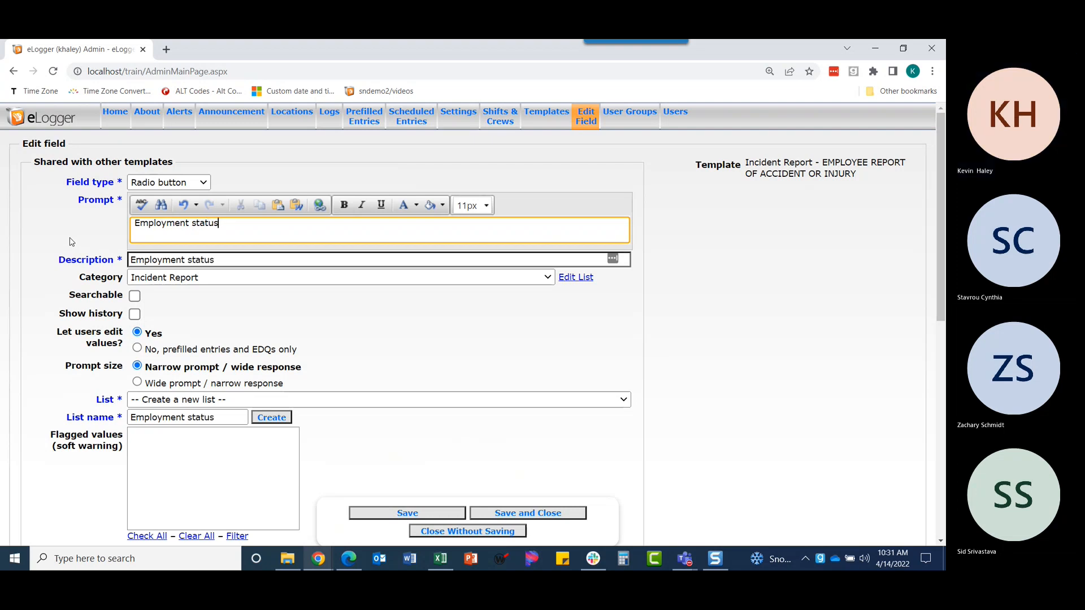
left_click(137, 297)
left_click(135, 297)
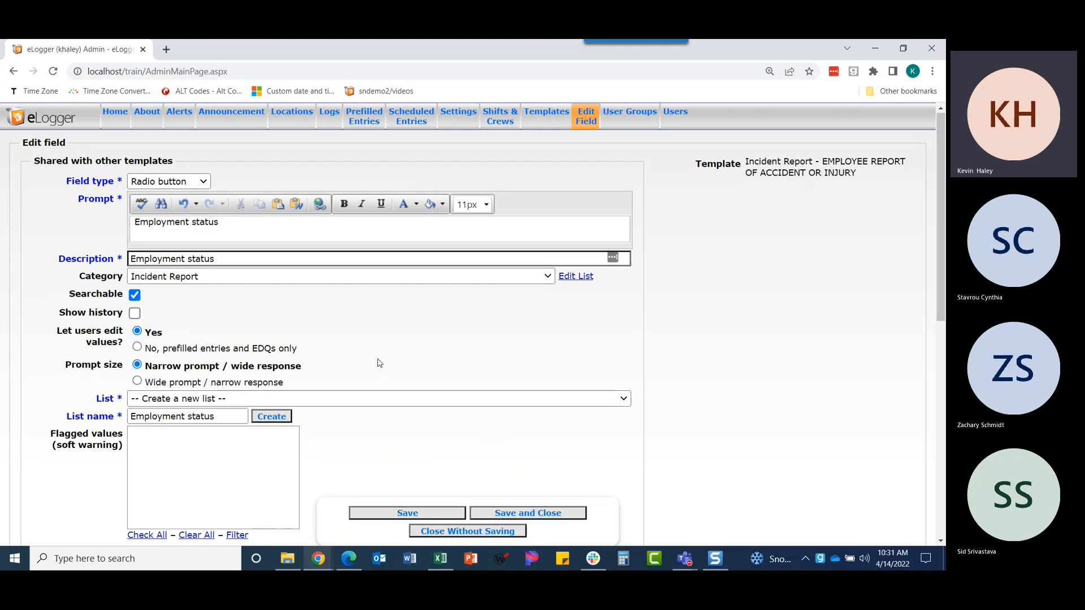
Step: Create a new list named "Full time/Part time" for the Employment status field
scroll(373, 362, "down", 1)
left_click(317, 339)
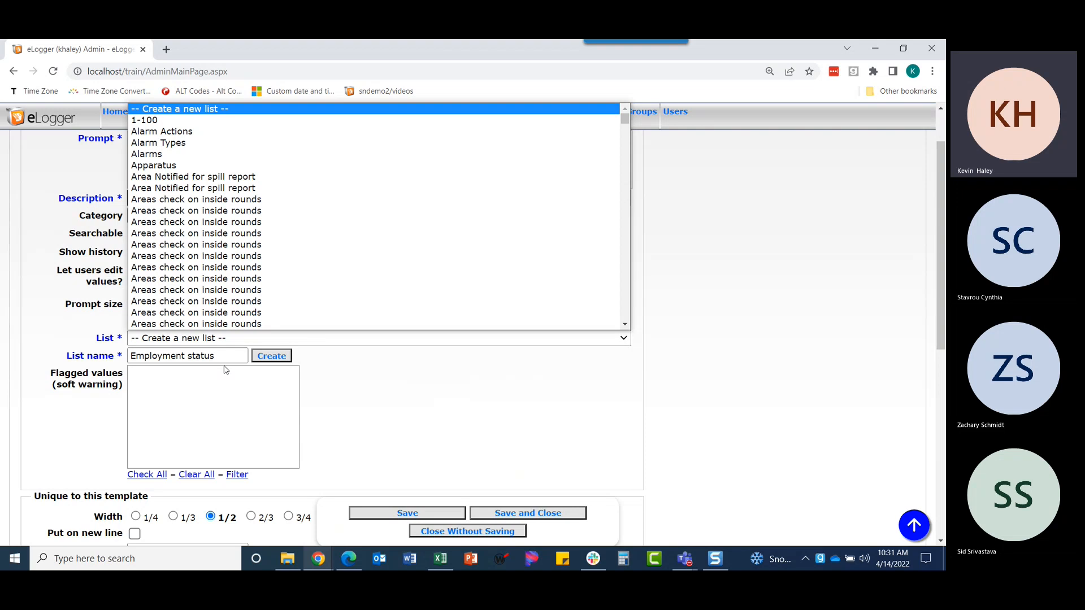
left_click_drag(219, 356, 117, 361)
key("BackSpace")
type("Full time")
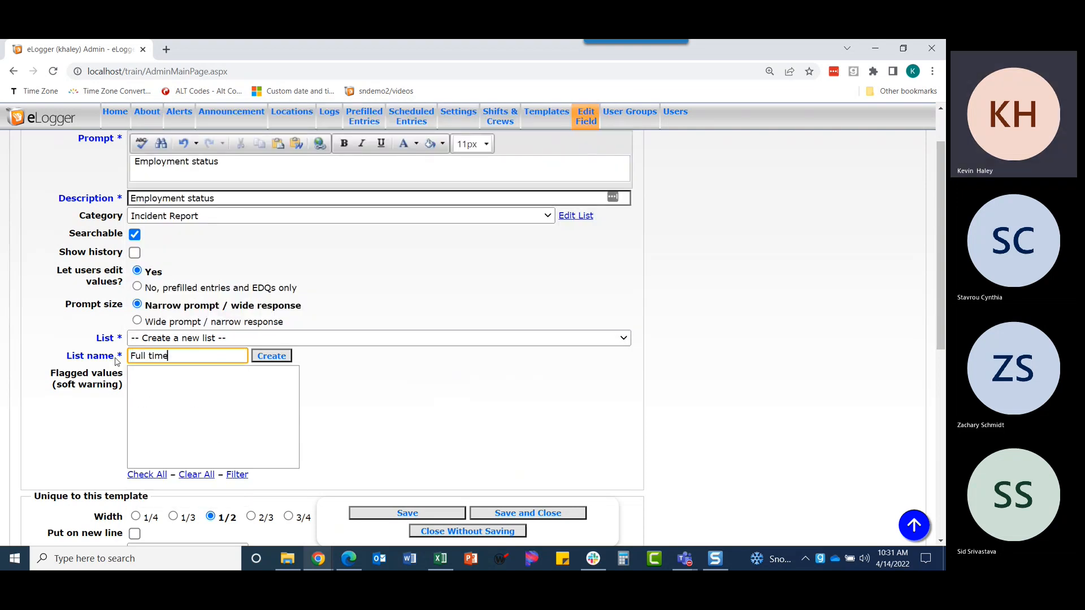
type("/Part time")
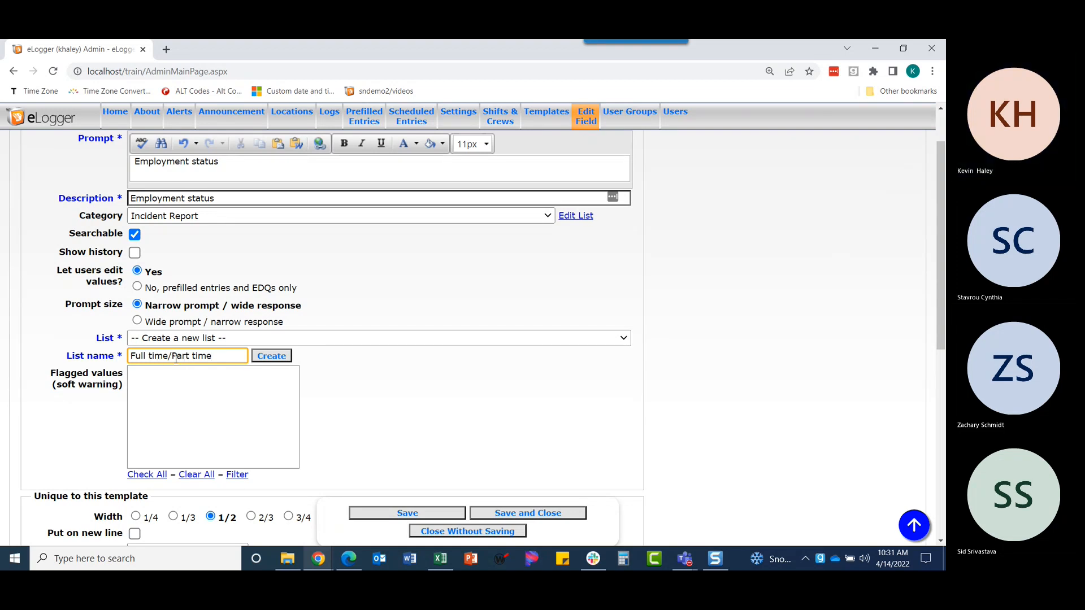
left_click(266, 357)
Step: Add the items "Full time" and "Part time" to the Full time/Part time list
left_click(567, 421)
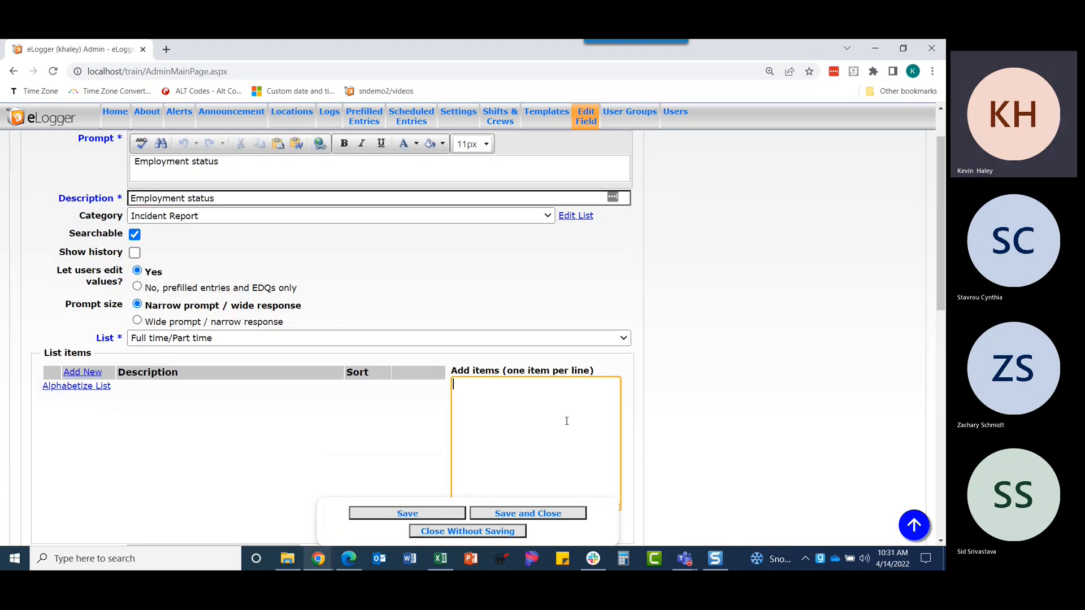
type("Full time")
key("Return")
type("Part time")
scroll(543, 415, "down", 1)
left_click(515, 463)
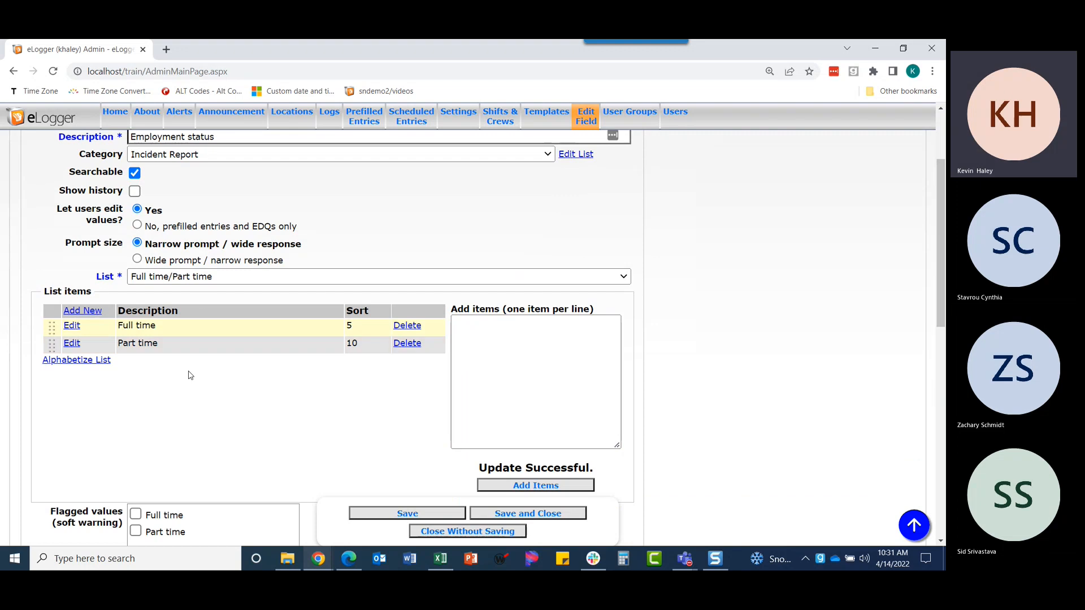
Step: Flag Part time as a soft-warning value, set the Employment status field's width to 1/3, and save and close it
scroll(225, 351, "down", 2)
left_click(136, 409)
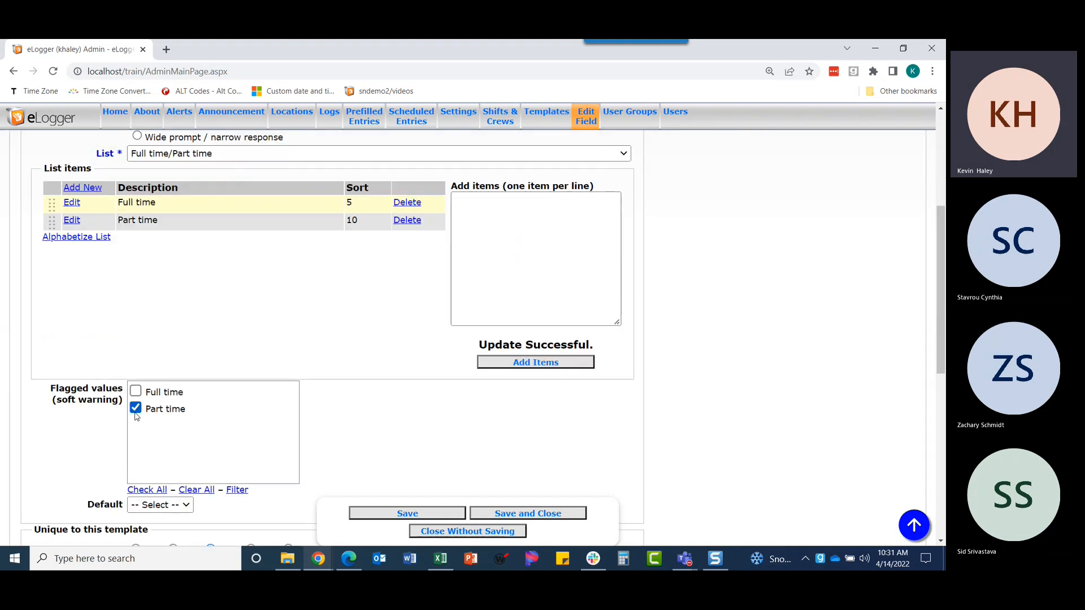
scroll(99, 413, "down", 2)
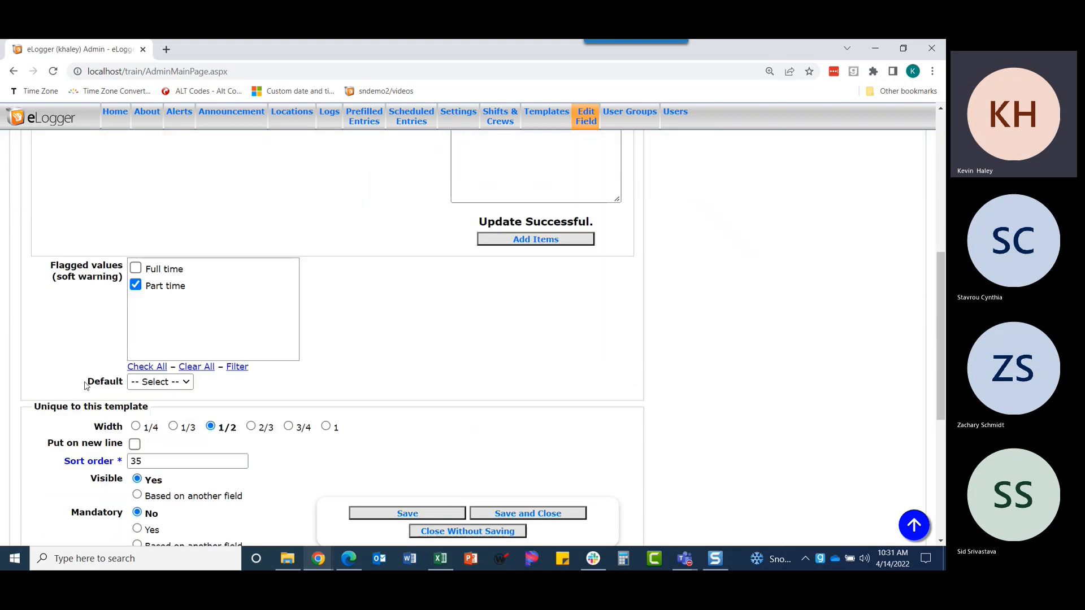
left_click(172, 427)
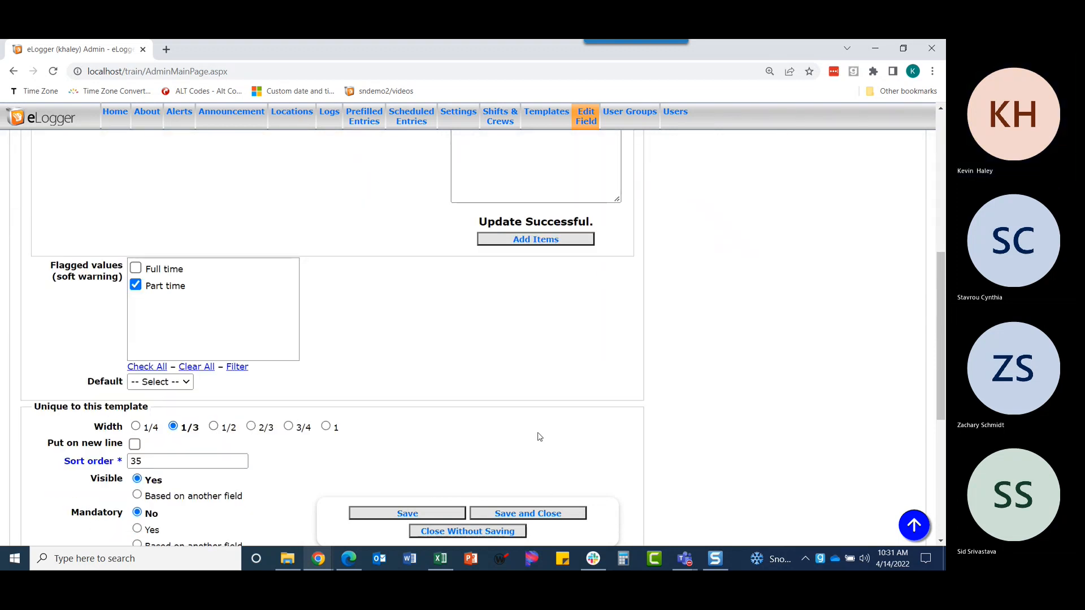
scroll(541, 438, "down", 1)
left_click(504, 514)
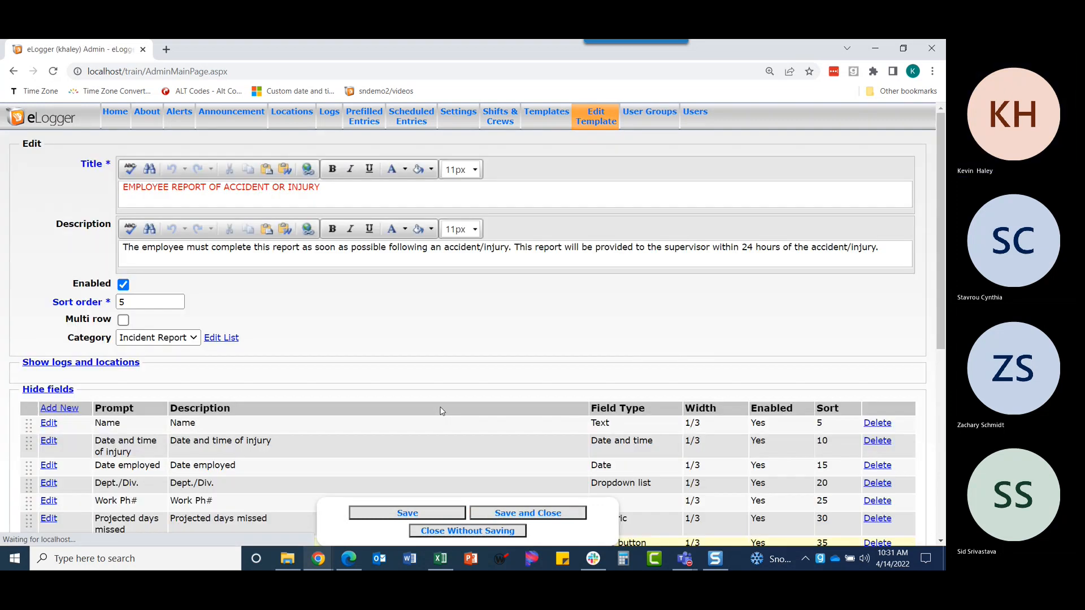
Step: Test the Full time and Part time options of Employment status in the template preview
scroll(442, 411, "down", 1)
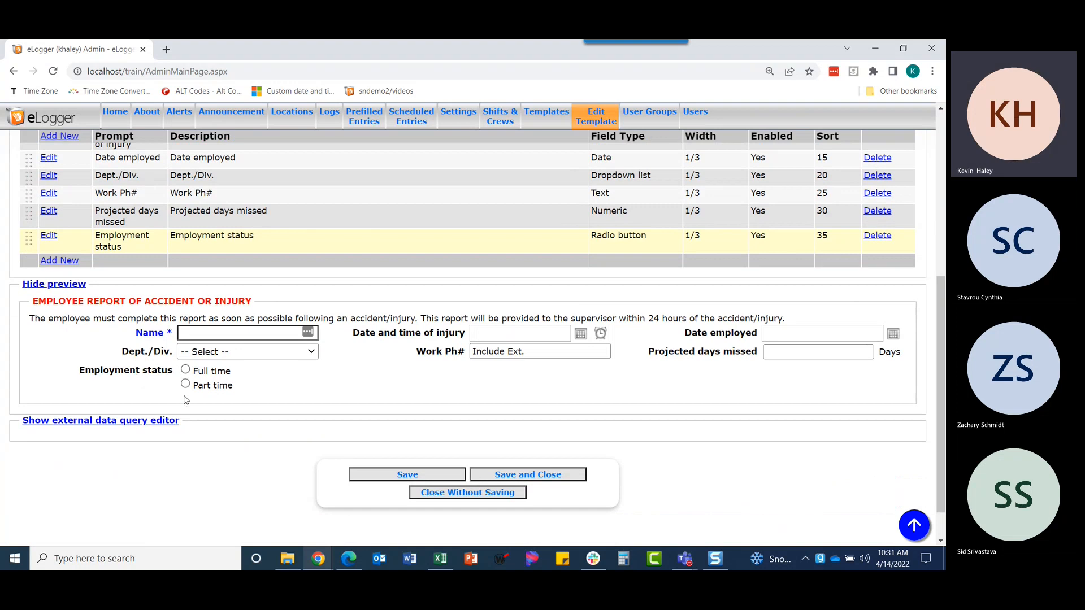
left_click(185, 371)
left_click(185, 386)
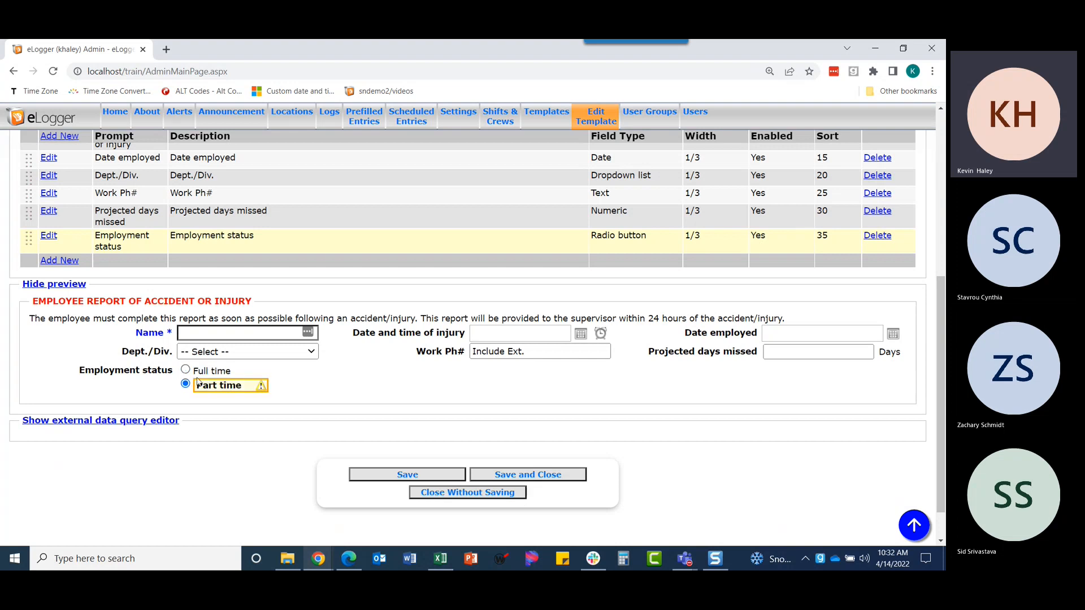
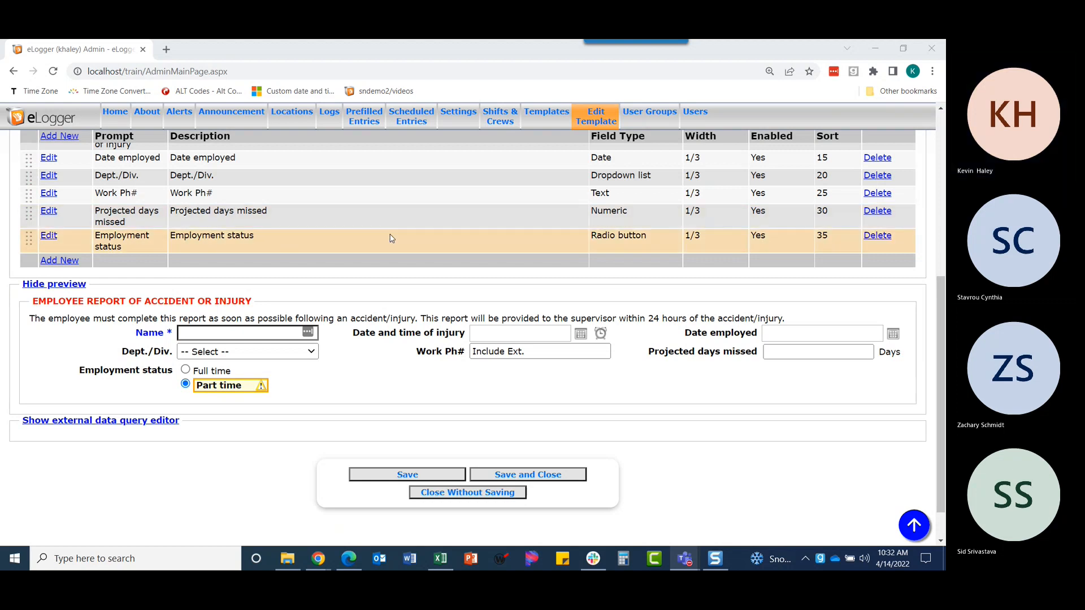
Step: Consult the paper injury form, and create a new Memo field with the prompt "Employee Summary"
left_click_drag(2, 40, 311, 43)
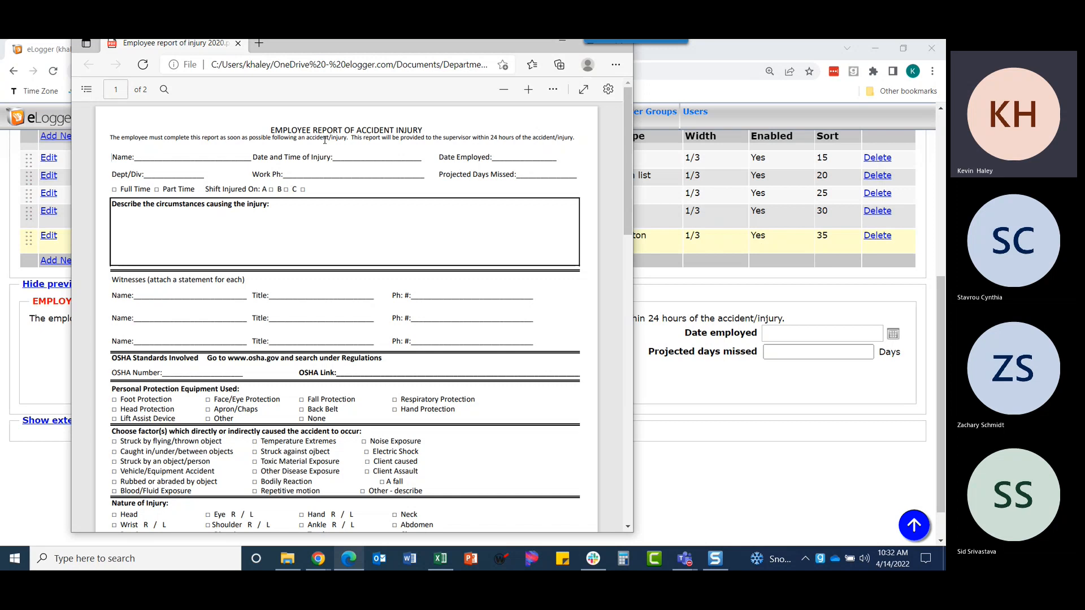
left_click_drag(323, 44, 1, 39)
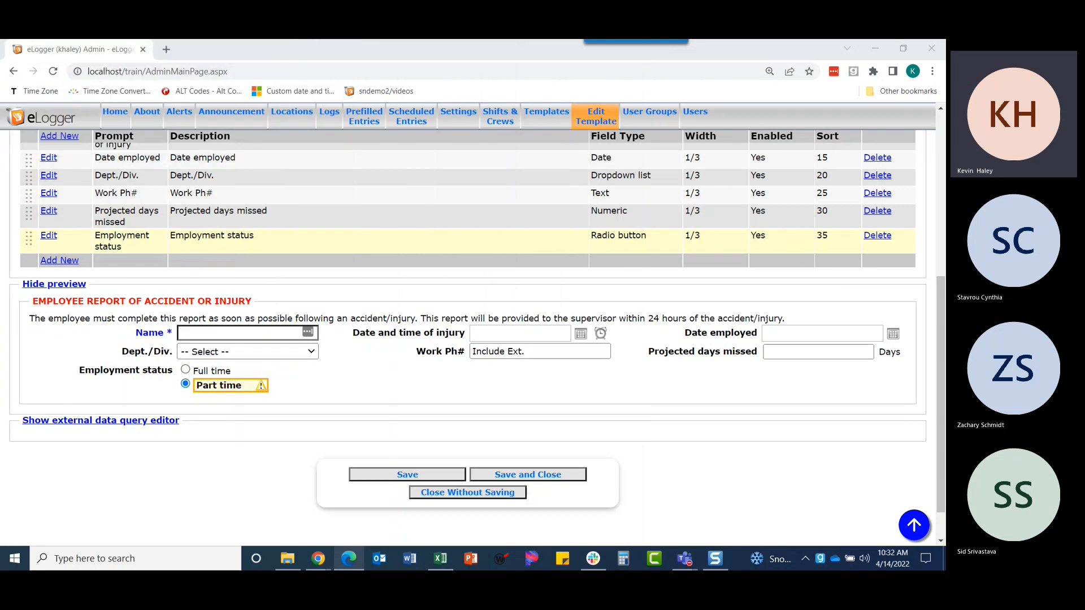
left_click(56, 262)
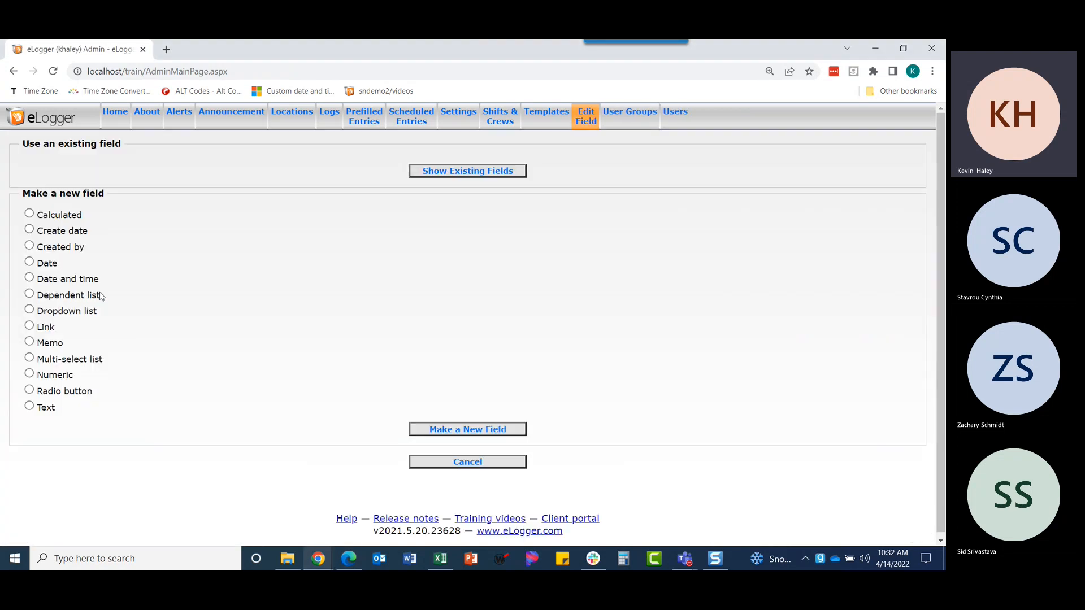
left_click(56, 347)
left_click(454, 437)
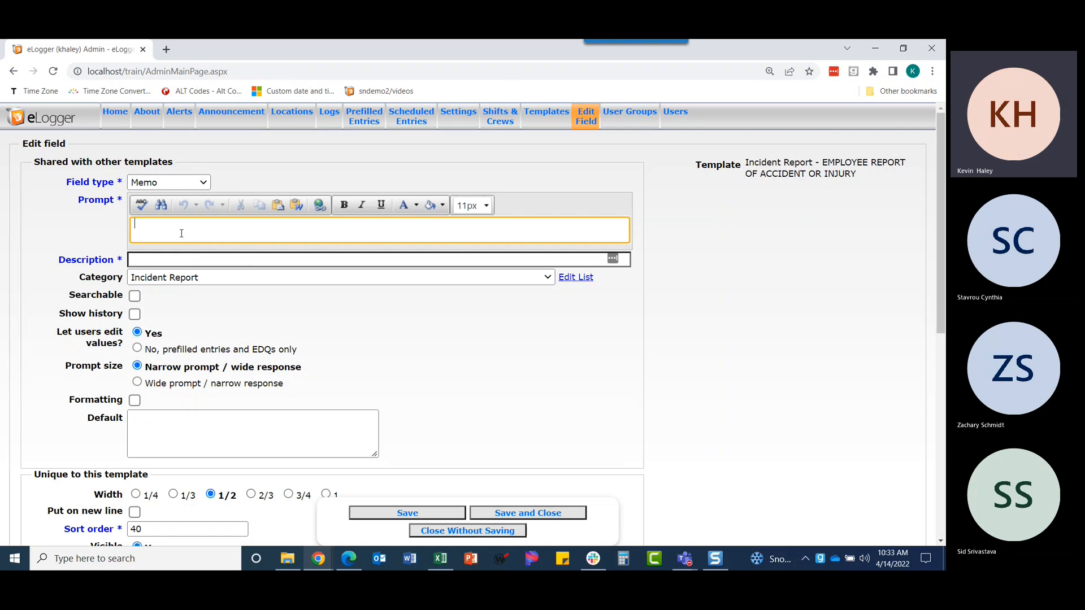
type("Employee Summary")
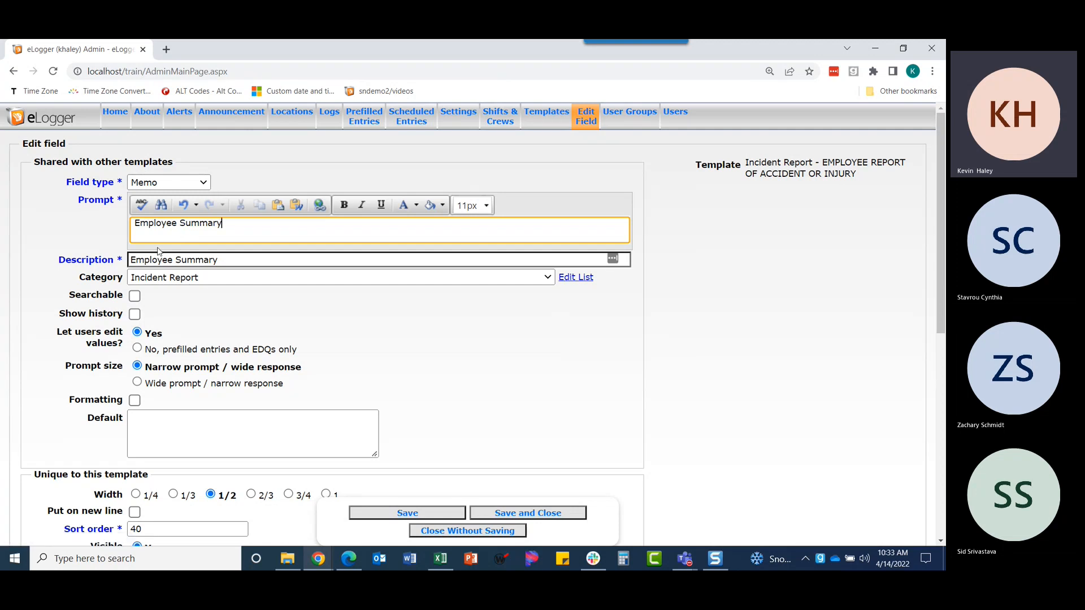
Step: Try the Formatting option on the Employee Summary field and switch it back off
scroll(110, 376, "down", 1)
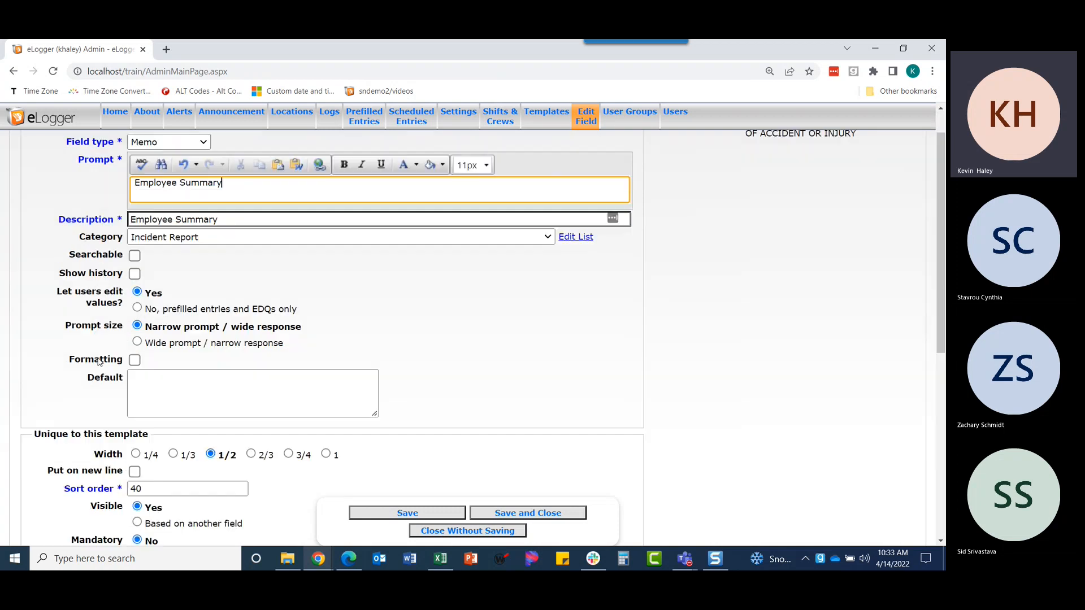
scroll(120, 324, "up", 1)
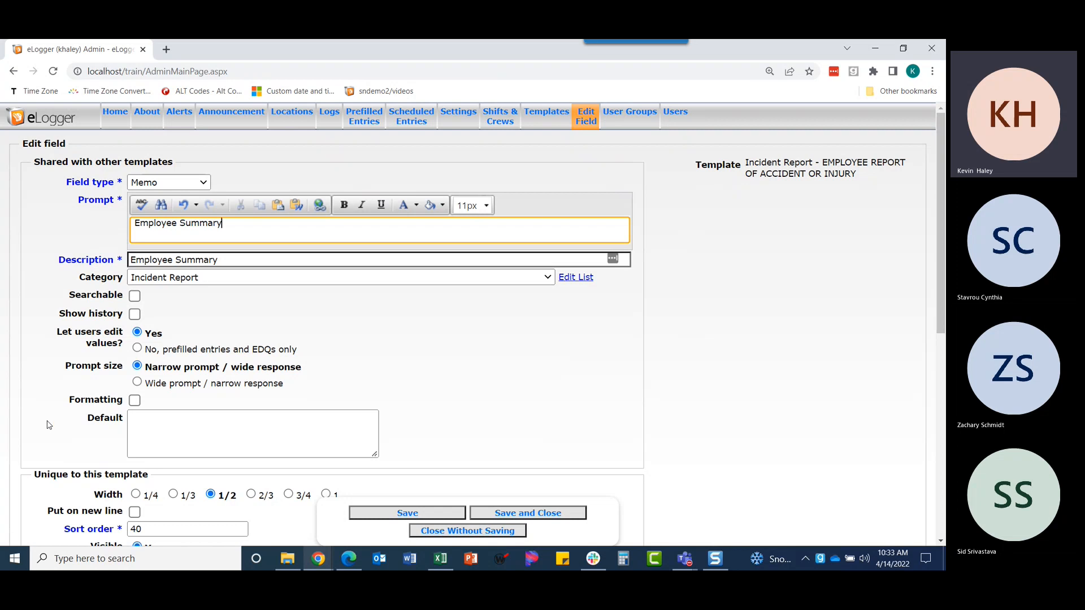
left_click(135, 401)
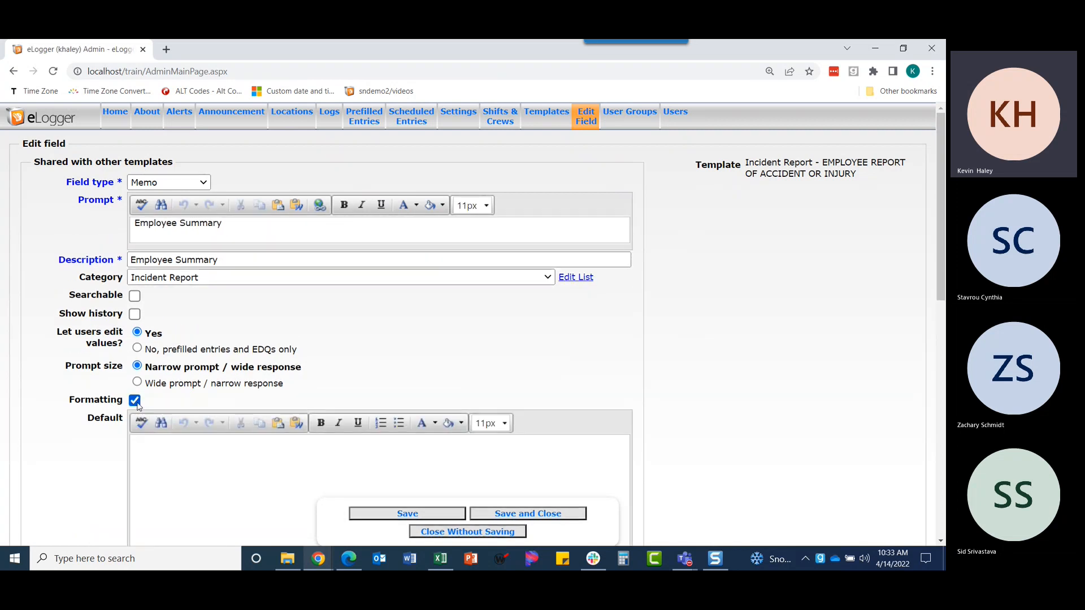
scroll(220, 312, "down", 2)
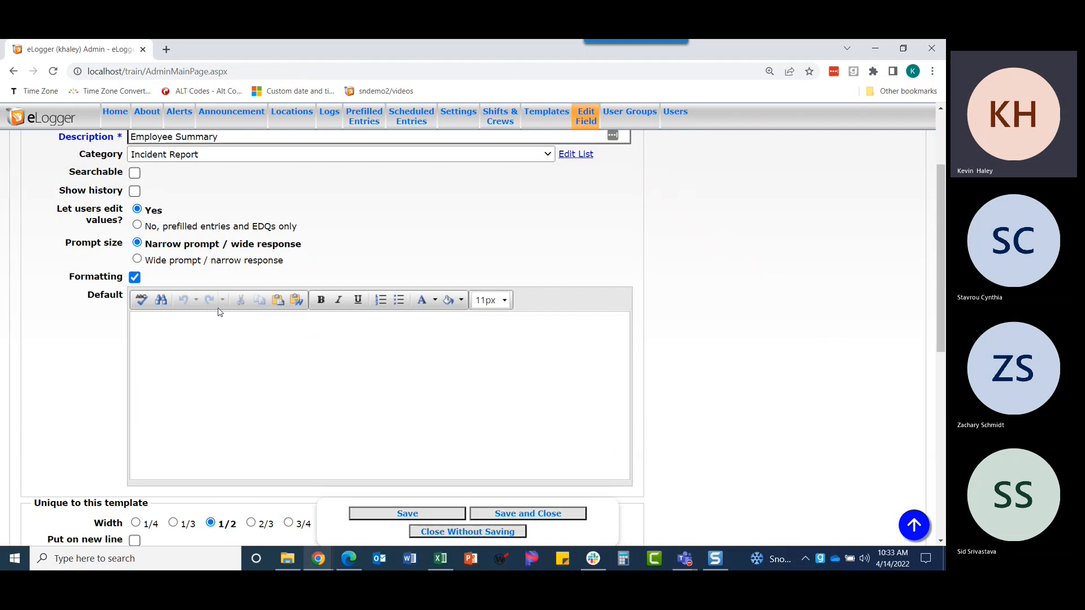
left_click(134, 278)
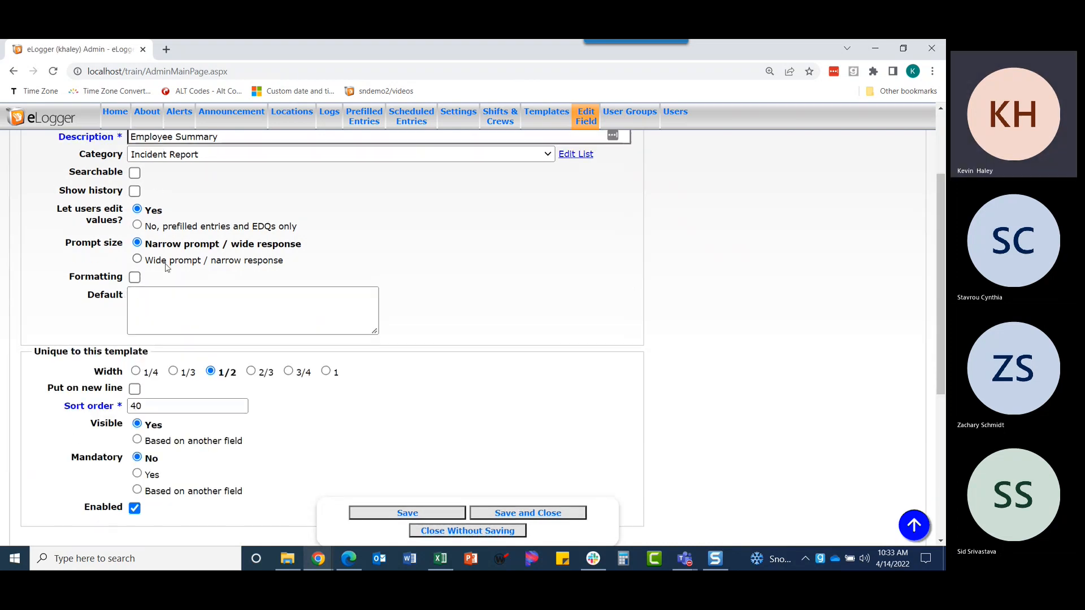
Step: Set the Employee Summary field's width to 1, save and close it, and check the template preview
scroll(88, 280, "down", 1)
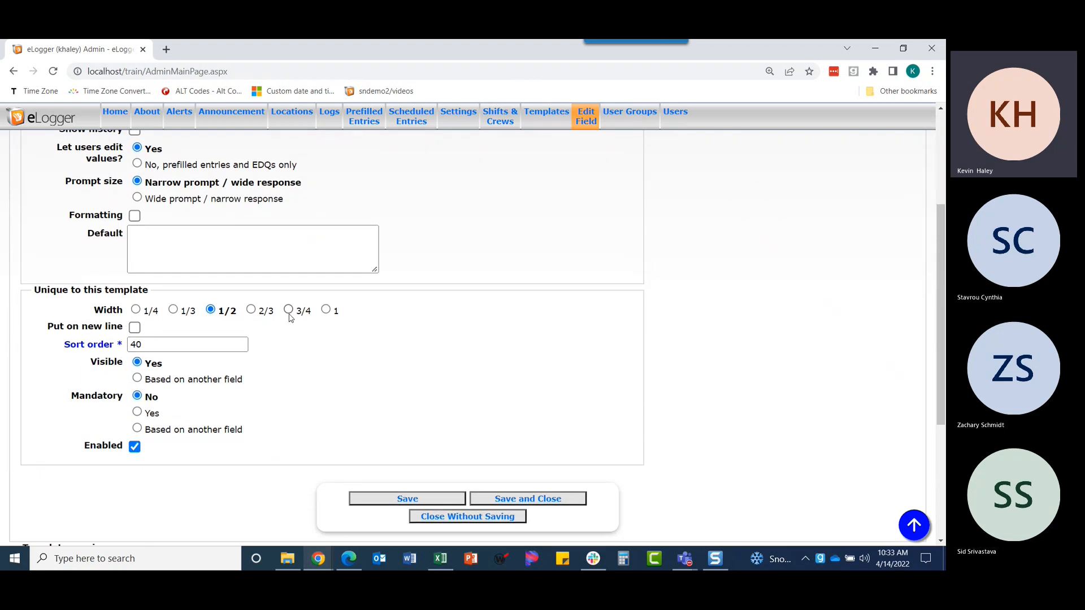
left_click(325, 310)
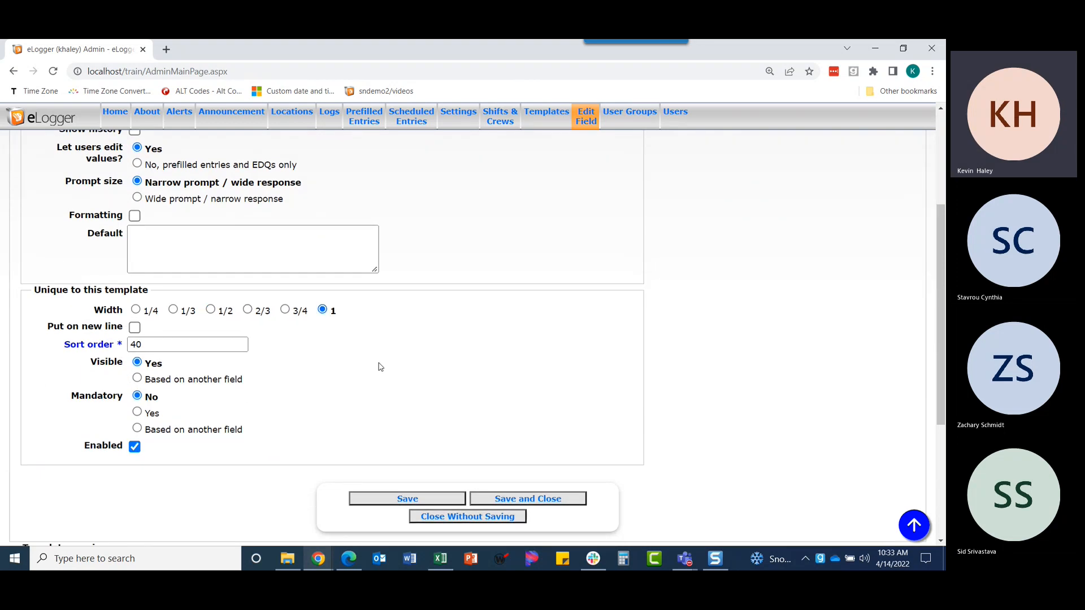
left_click(542, 500)
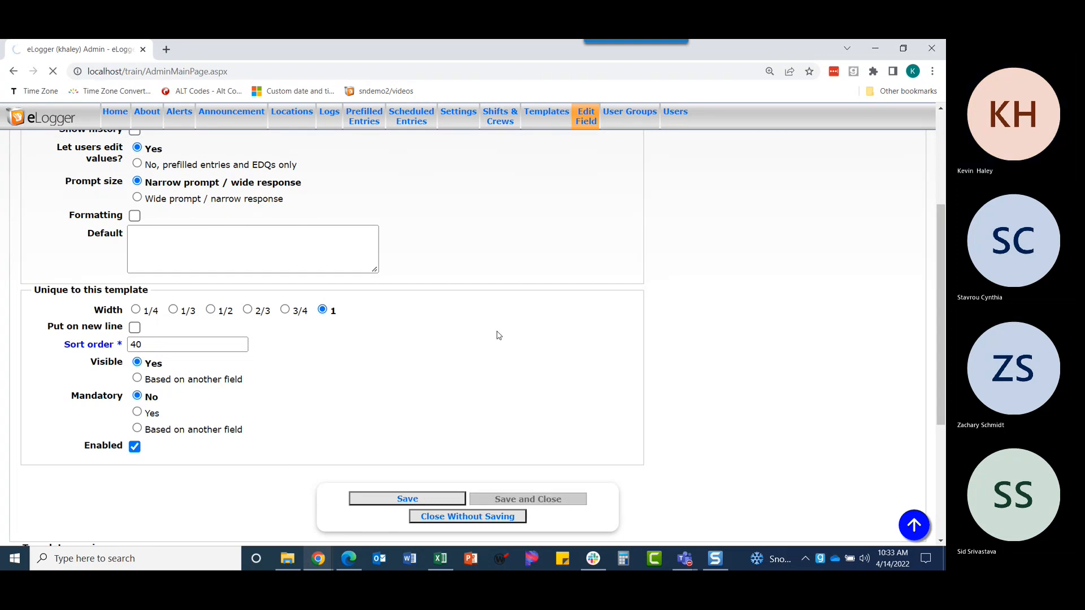
scroll(498, 336, "down", 3)
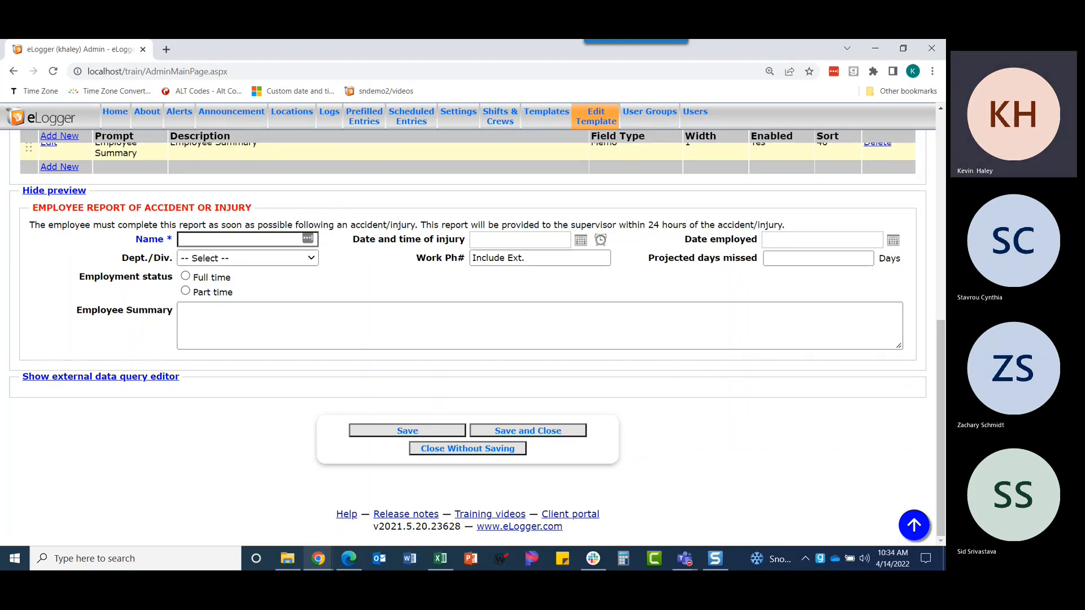
Step: Compare the template preview with the paper injury form, and save and close the template
left_click_drag(0, 39, 488, 339)
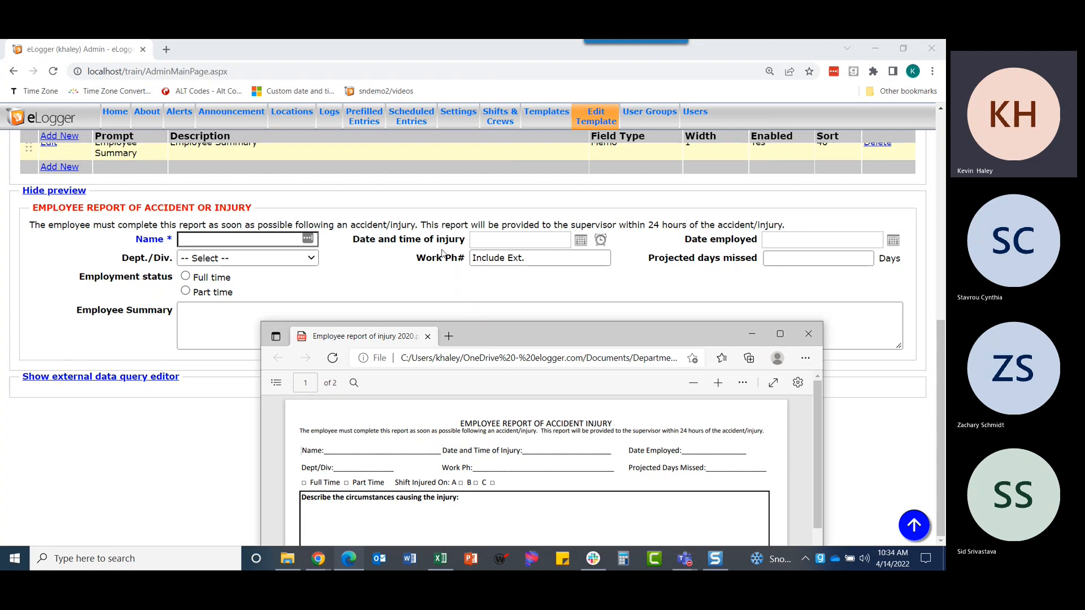
left_click_drag(495, 335, 474, 275)
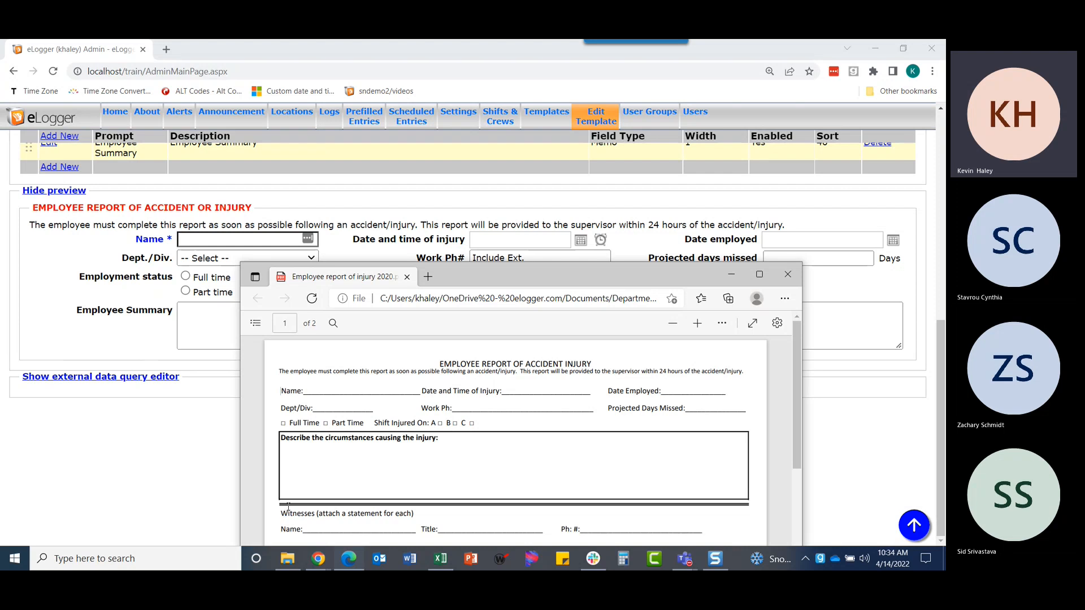
left_click_drag(498, 277, 0, 0)
left_click(547, 431)
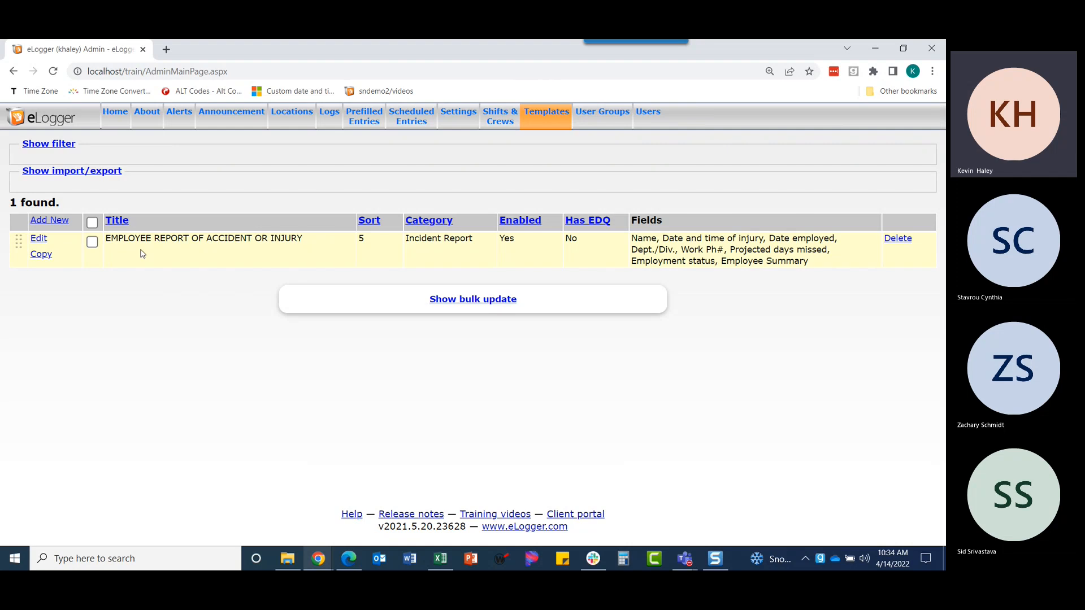
Step: Start a new entry for the Power Plant location in the Incident Report log and compare its template with the paper form
left_click(115, 120)
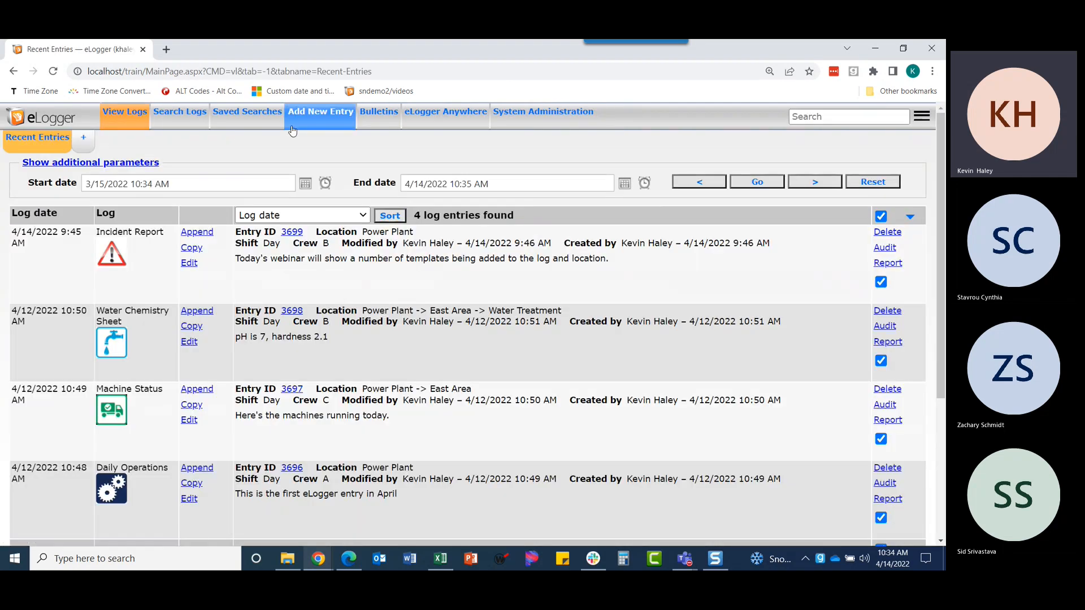
left_click(311, 127)
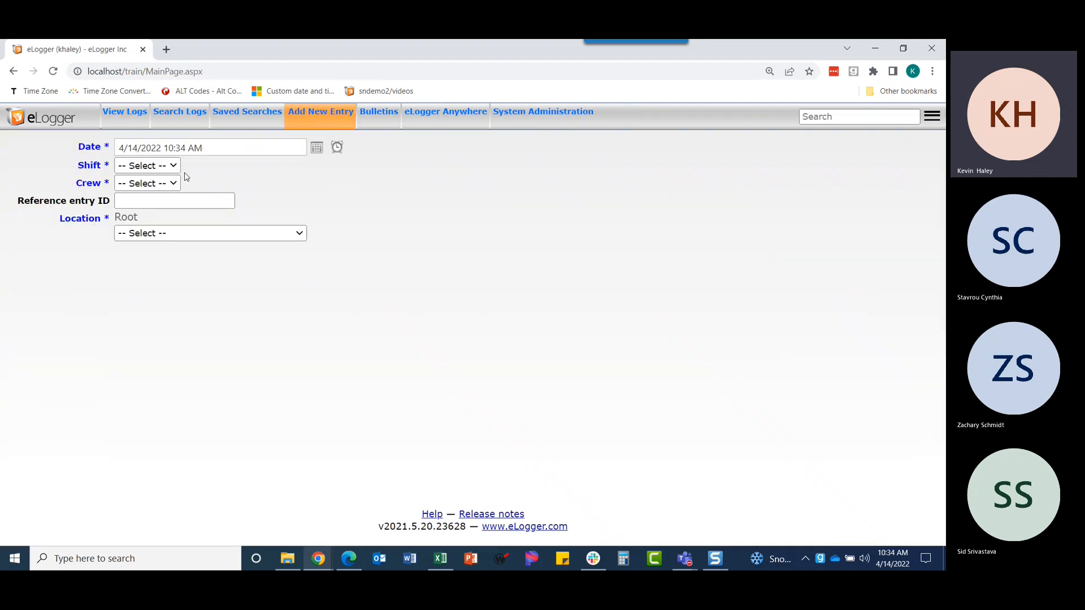
left_click(179, 234)
left_click(176, 259)
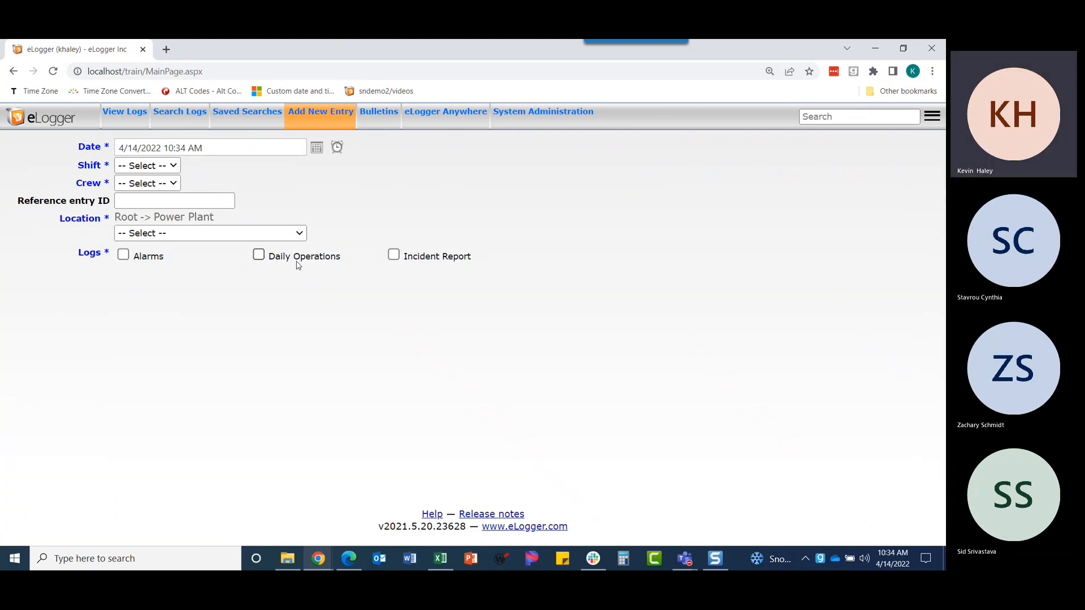
left_click(393, 255)
scroll(339, 251, "down", 2)
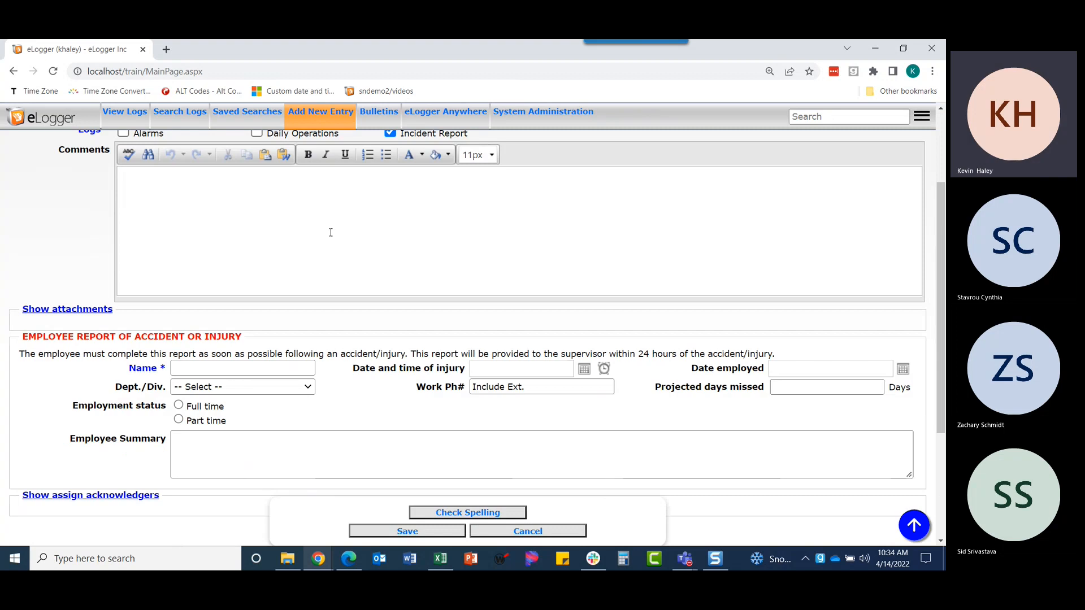
scroll(331, 232, "down", 1)
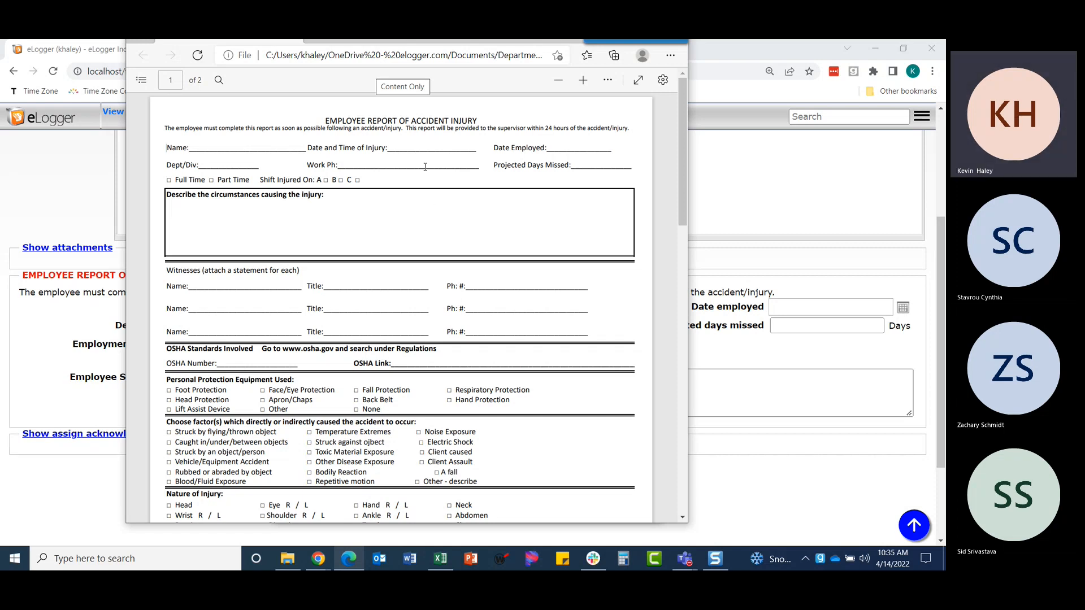
key("ctrl+w")
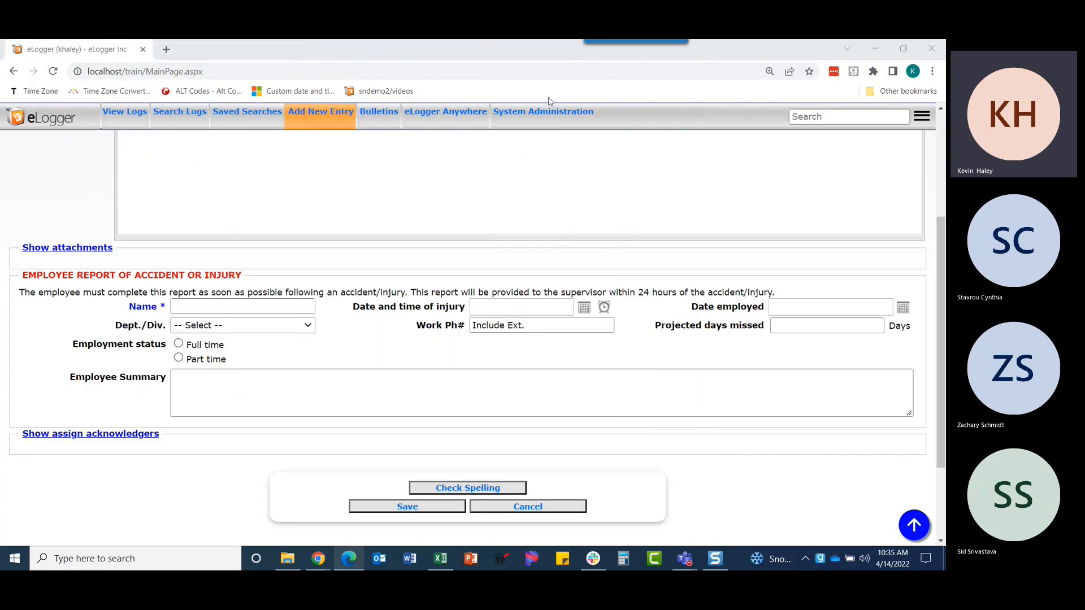
Step: Create a new template titled "Witness(es)" with the description "Attach a statement from each witness"
left_click(545, 117)
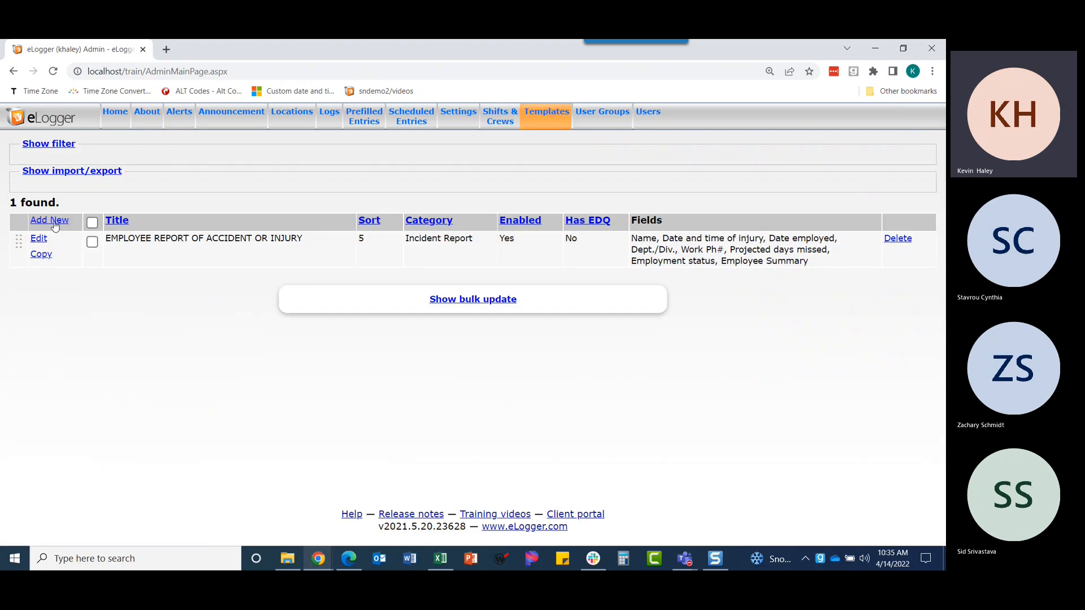
left_click(51, 221)
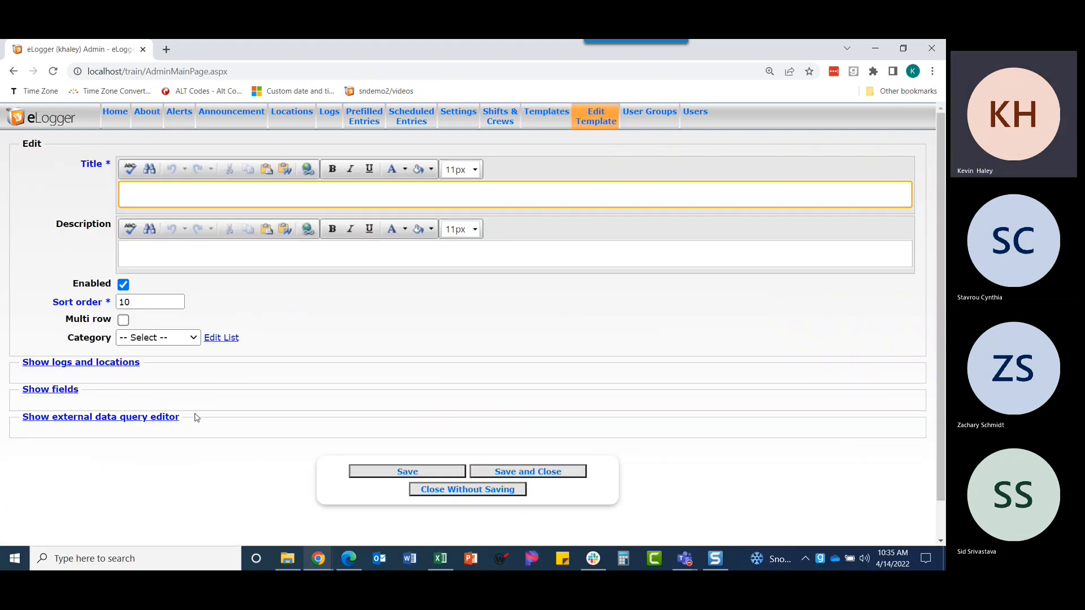
type("Witness(es")
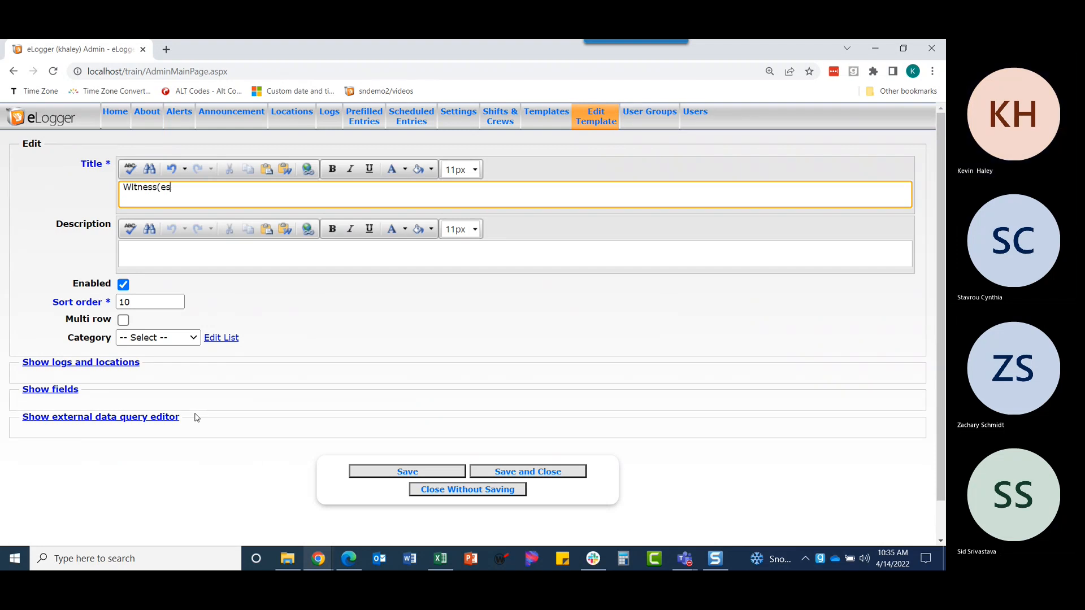
left_click(218, 257)
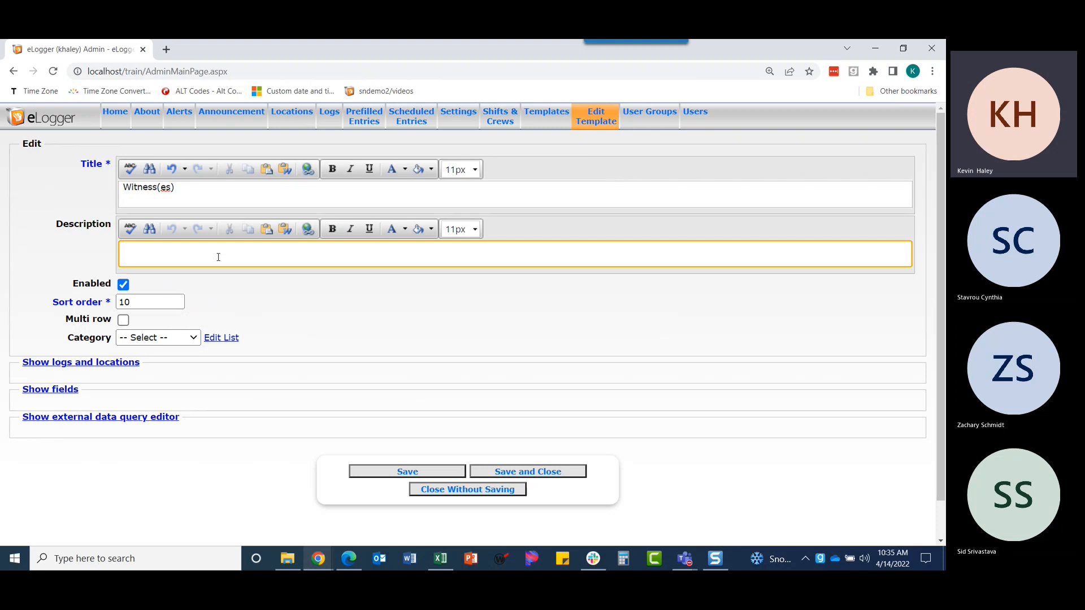
type("el")
key("BackSpace")
key("BackSpace")
type("Attach a statement f")
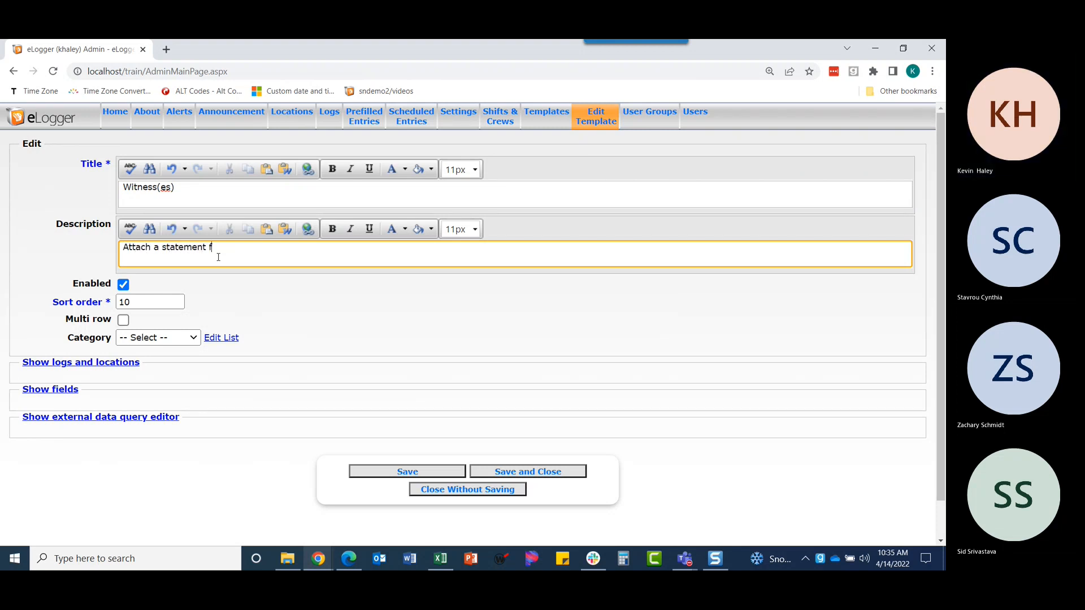
type("rom each witness")
Step: Make the Witness(es) template multi-row and set its category to Incident Report
left_click(123, 319)
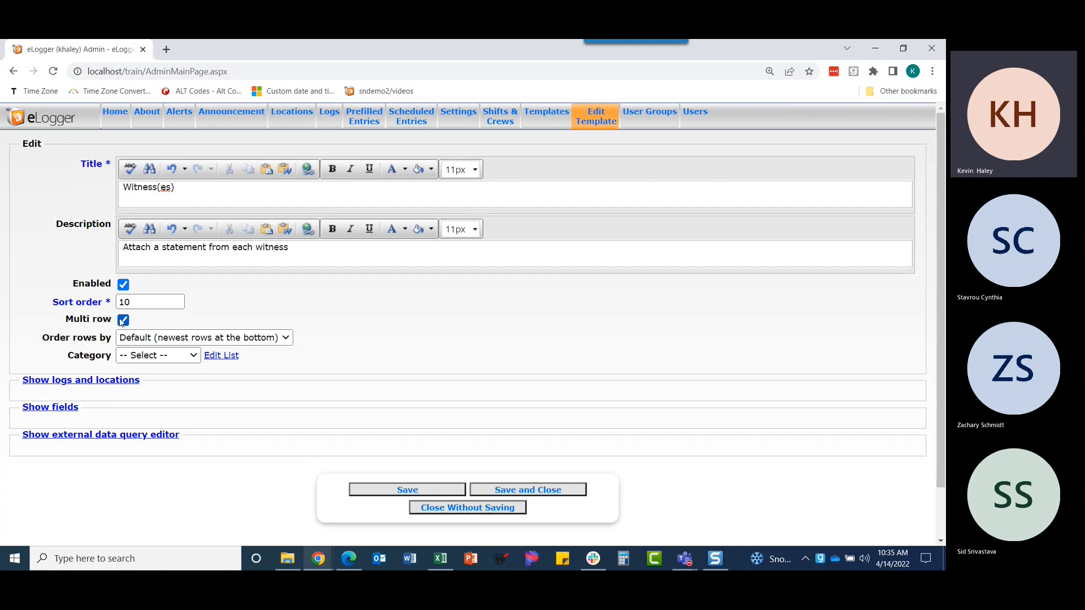
left_click(163, 356)
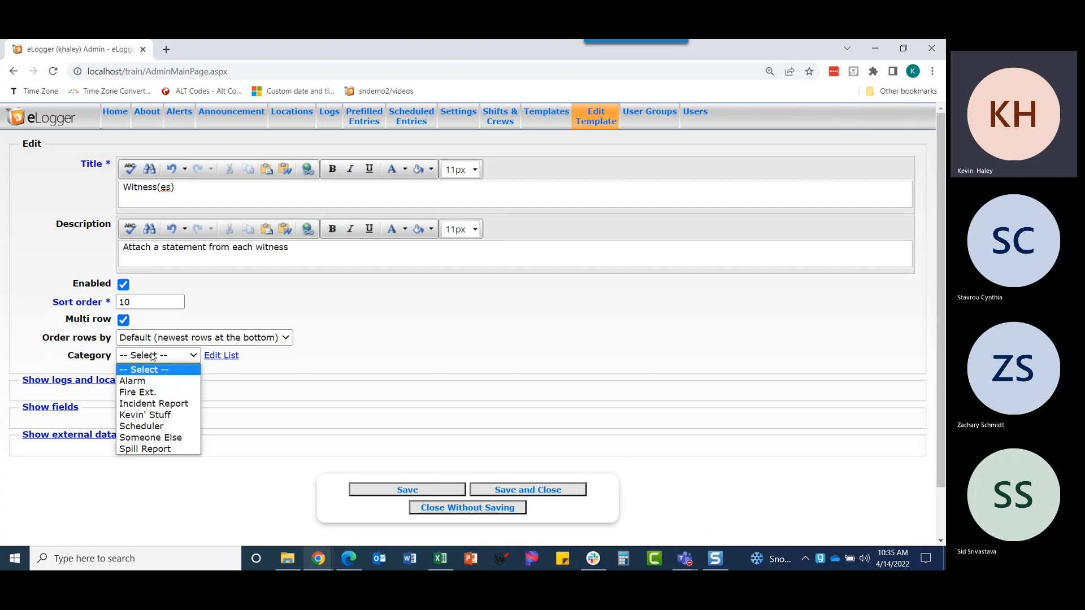
left_click(158, 405)
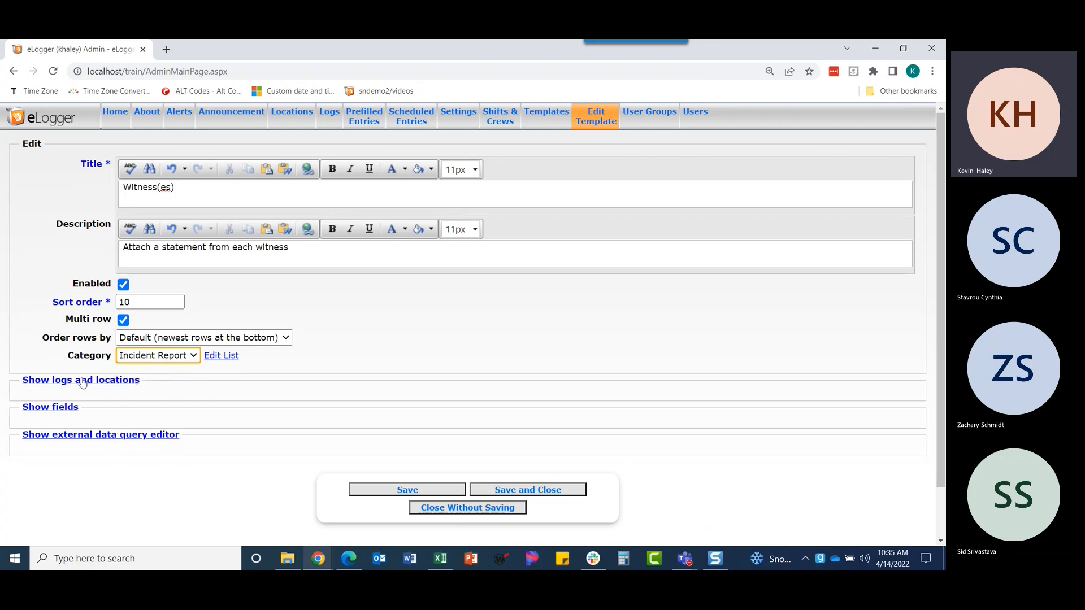
Step: Assign the Witness(es) template to the Incident Report log and the Power Plant location
left_click(62, 380)
scroll(61, 351, "down", 2)
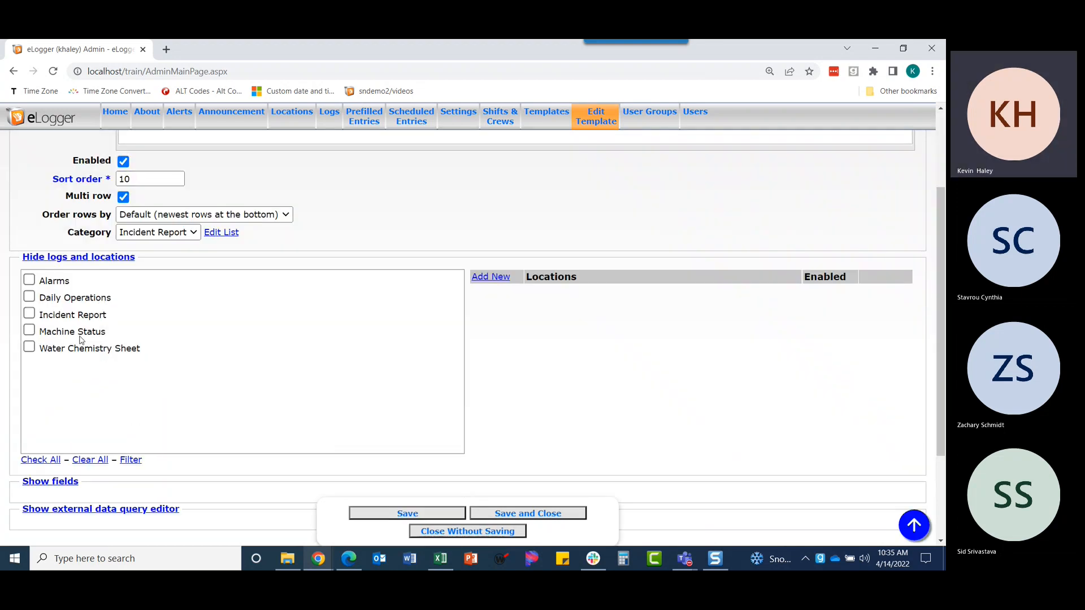
left_click(59, 319)
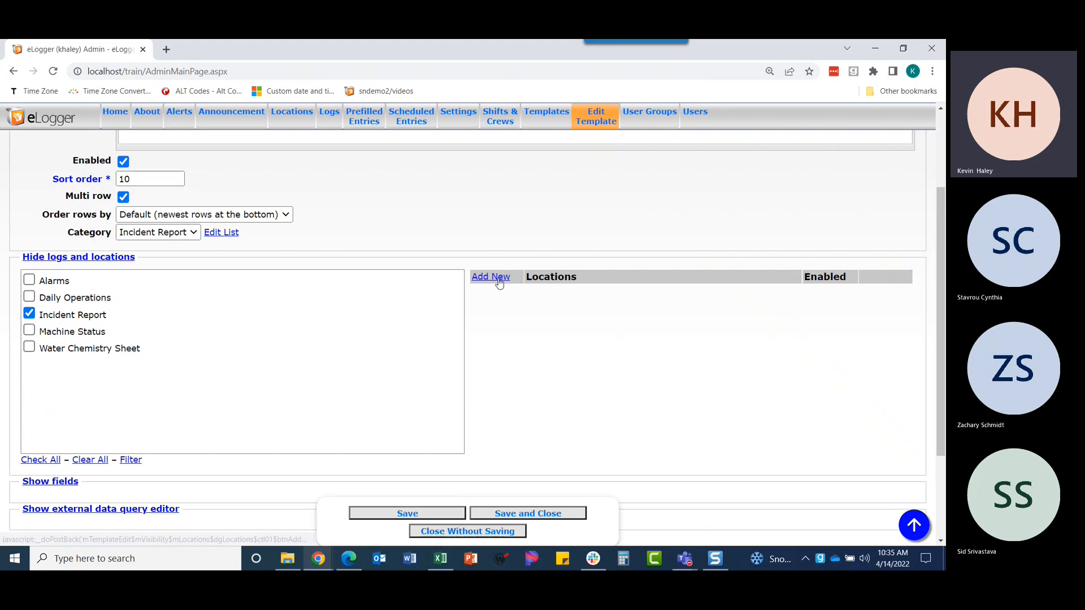
left_click(499, 281)
left_click(561, 315)
left_click(565, 337)
left_click(870, 292)
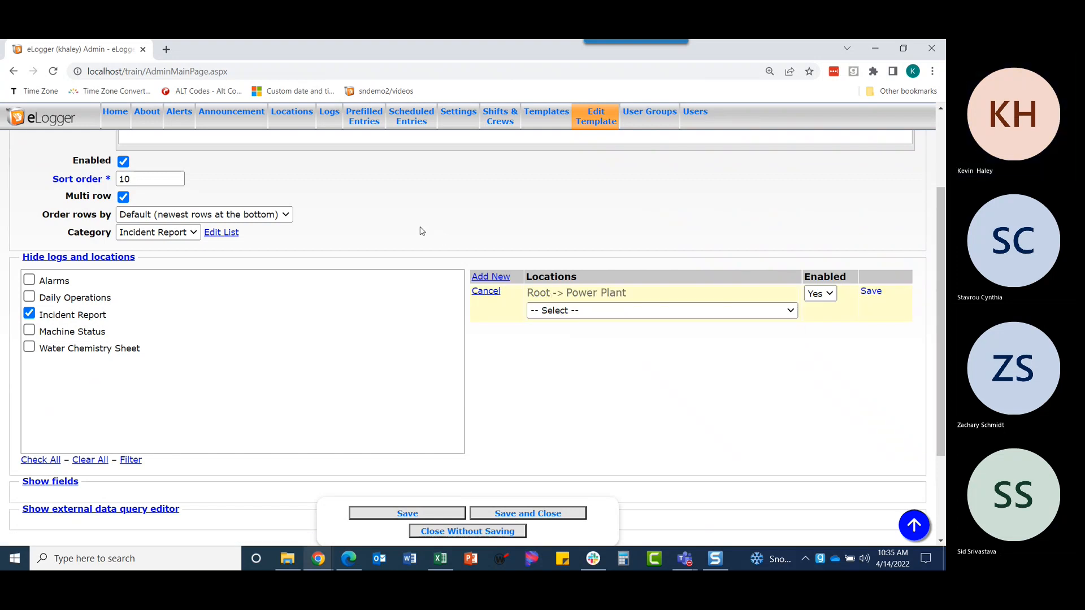
left_click(97, 259)
Step: Add the existing Name field used by the employee injury template to the Witness(es) template, save and close it, and show the template preview
left_click(59, 351)
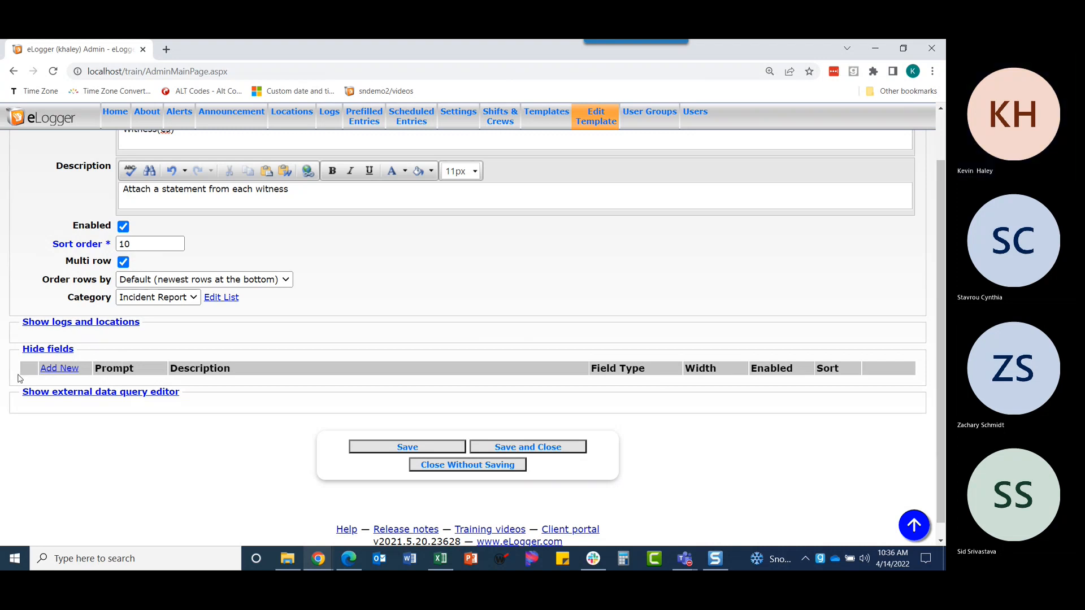
left_click(53, 368)
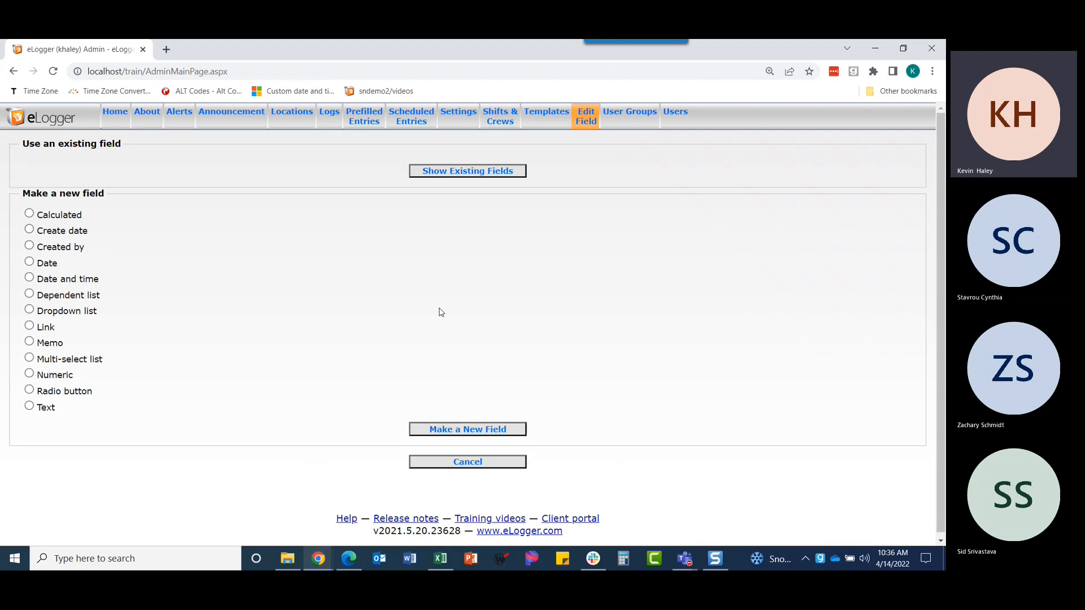
left_click(451, 172)
scroll(234, 320, "down", 1)
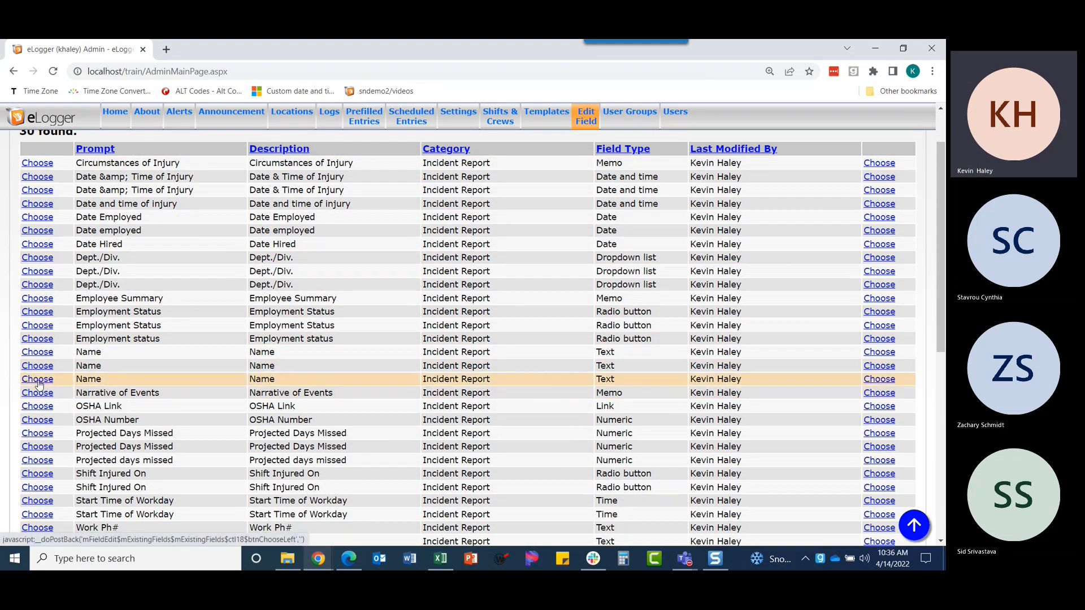
left_click(39, 384)
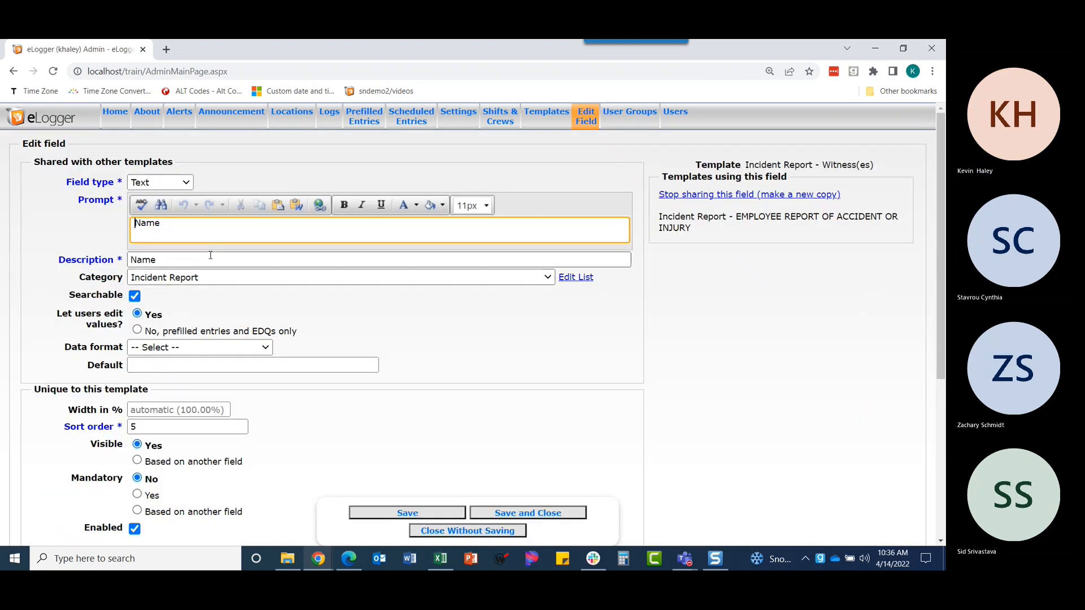
scroll(209, 251, "down", 2)
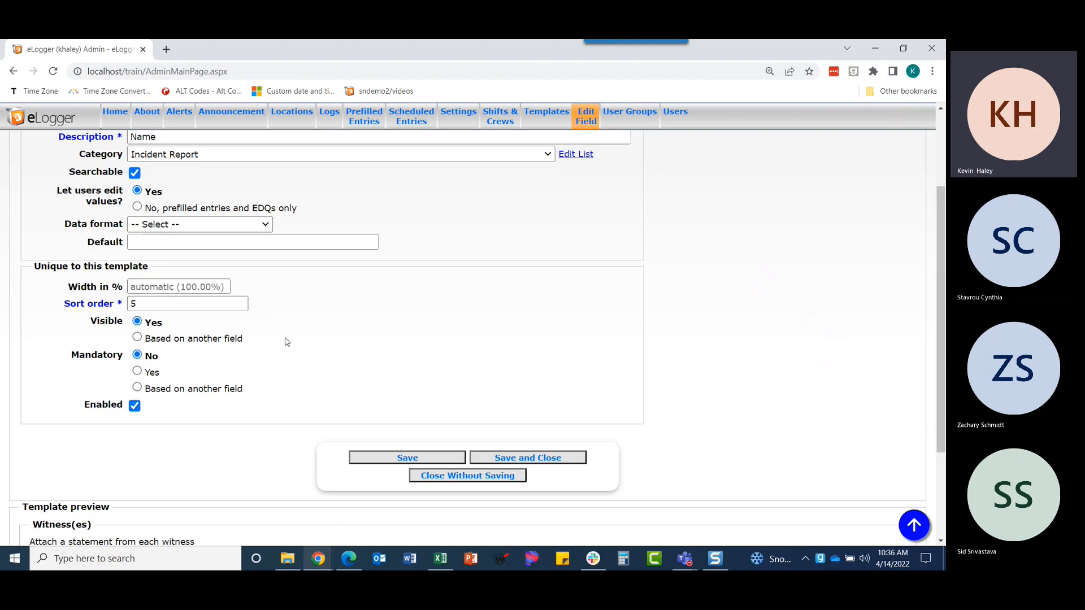
left_click(542, 459)
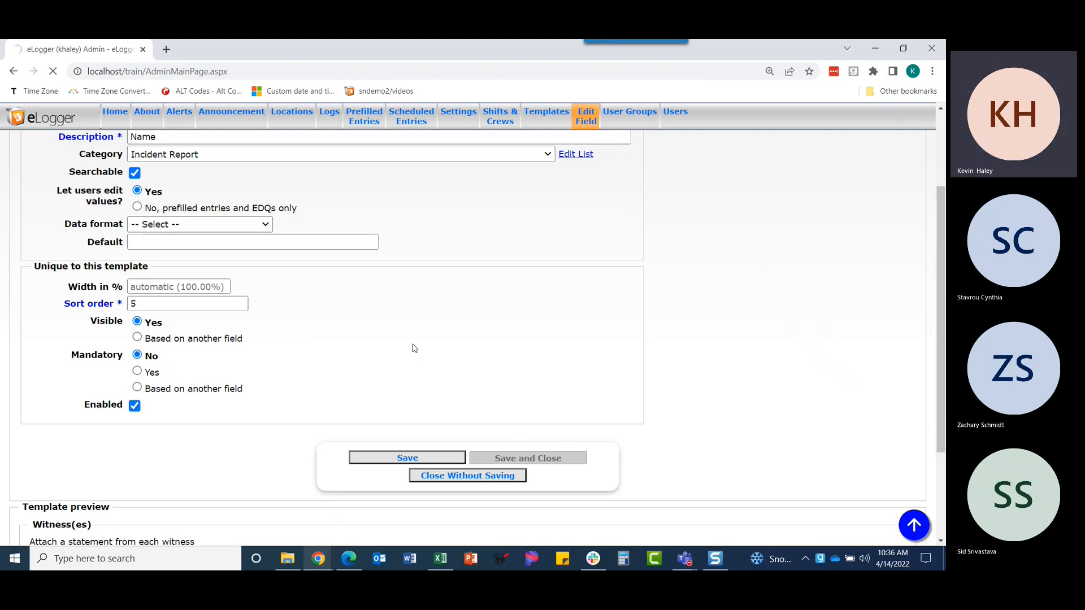
scroll(388, 308, "down", 2)
left_click(82, 366)
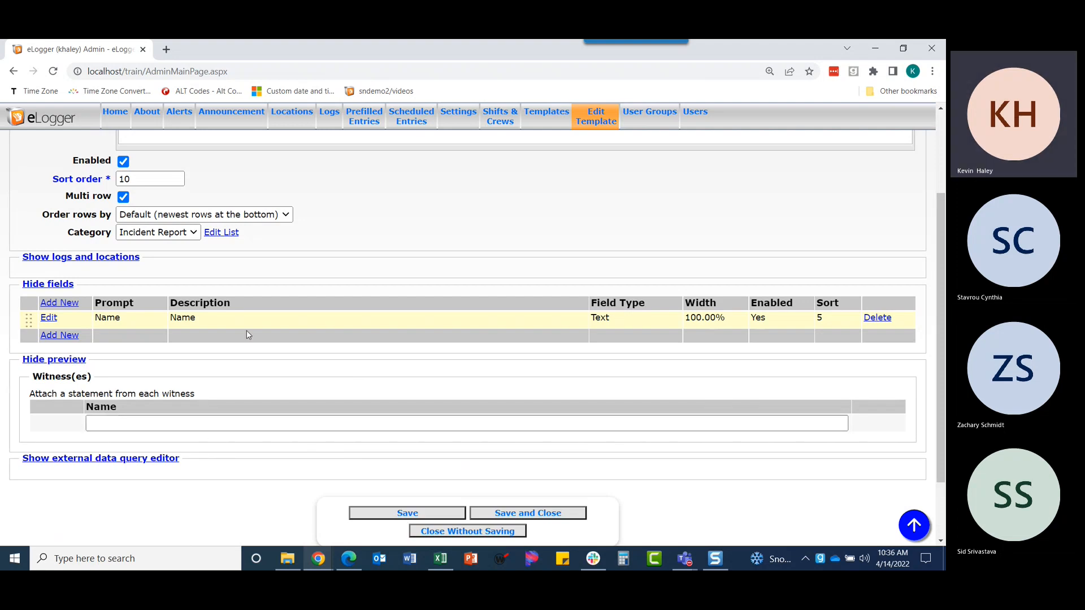
Step: Add a new text field with the prompt "Title" to the Witness(es) template, and save and close the field
left_click(62, 337)
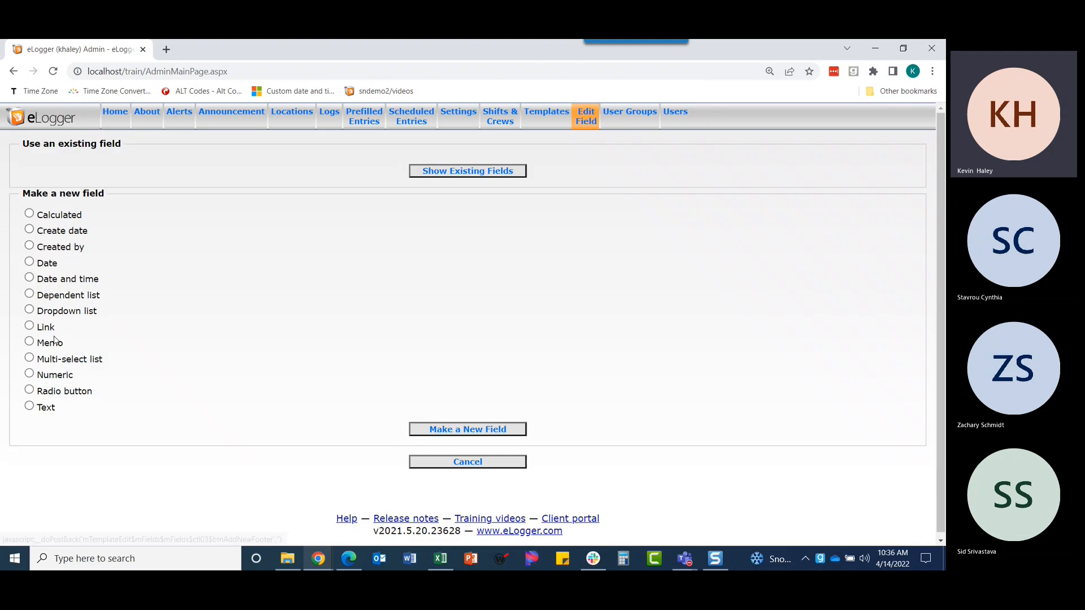
left_click(45, 407)
left_click(443, 428)
type("Title")
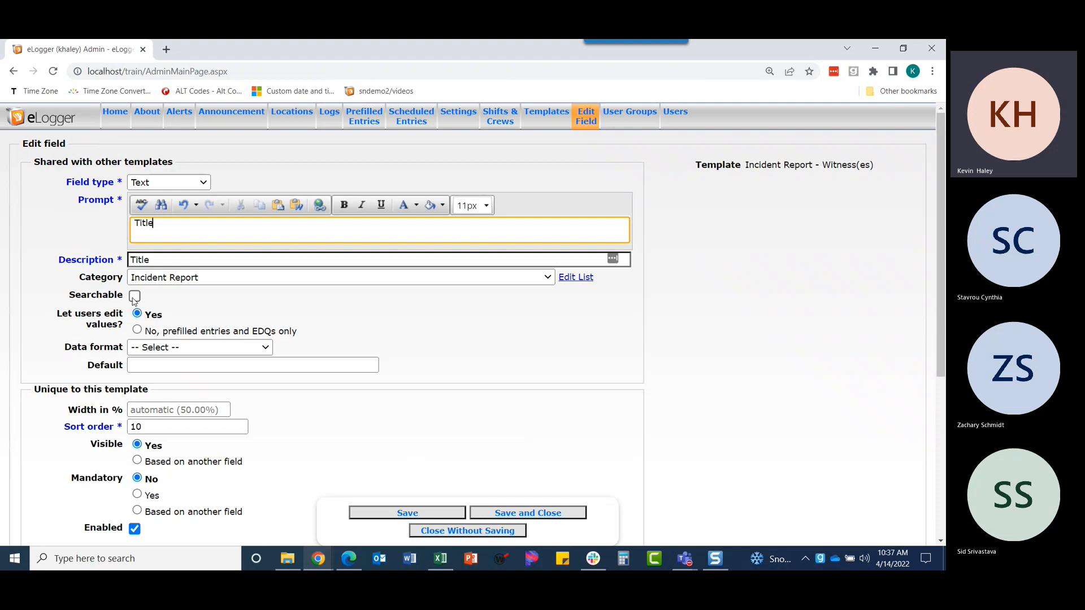
scroll(418, 354, "down", 2)
scroll(418, 354, "down", 1)
left_click(493, 458)
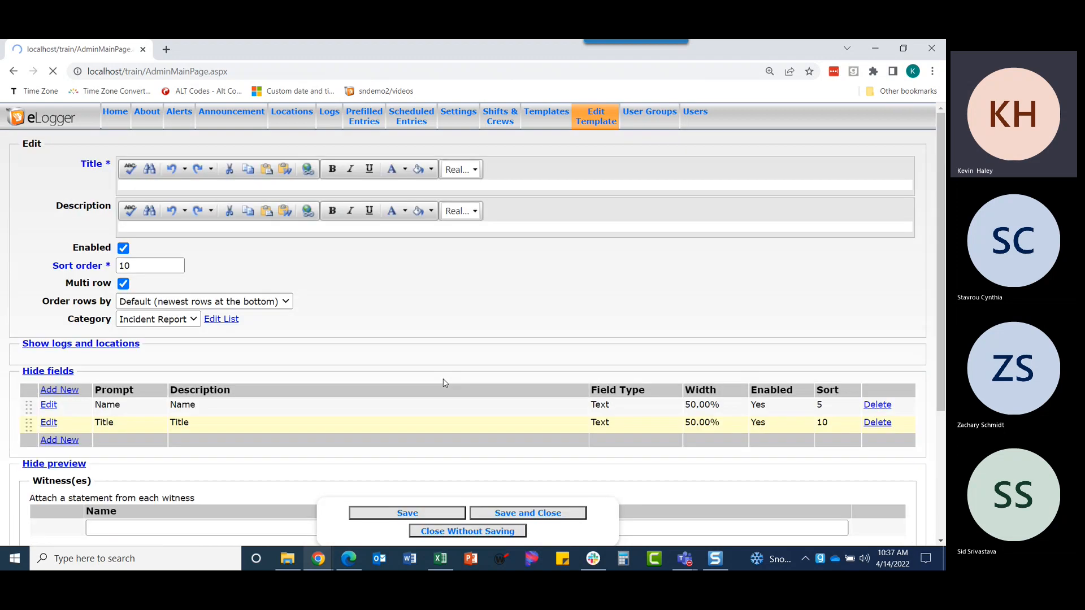
Step: Add the existing Work Ph# field with the default "Include Ext." to the Witness(es) template, and save and close the field
scroll(188, 482, "down", 2)
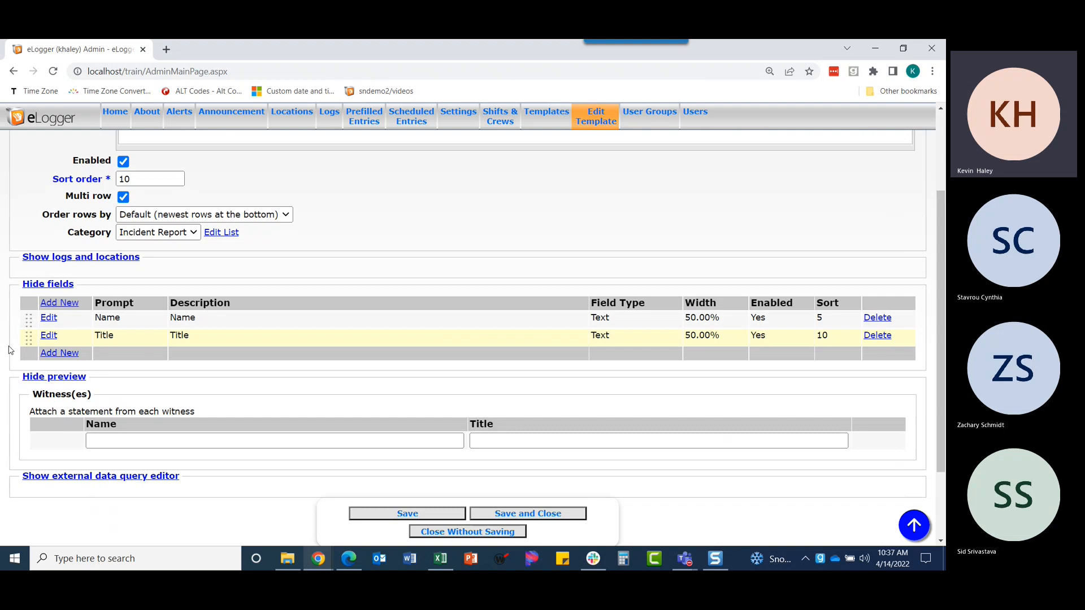
left_click(54, 354)
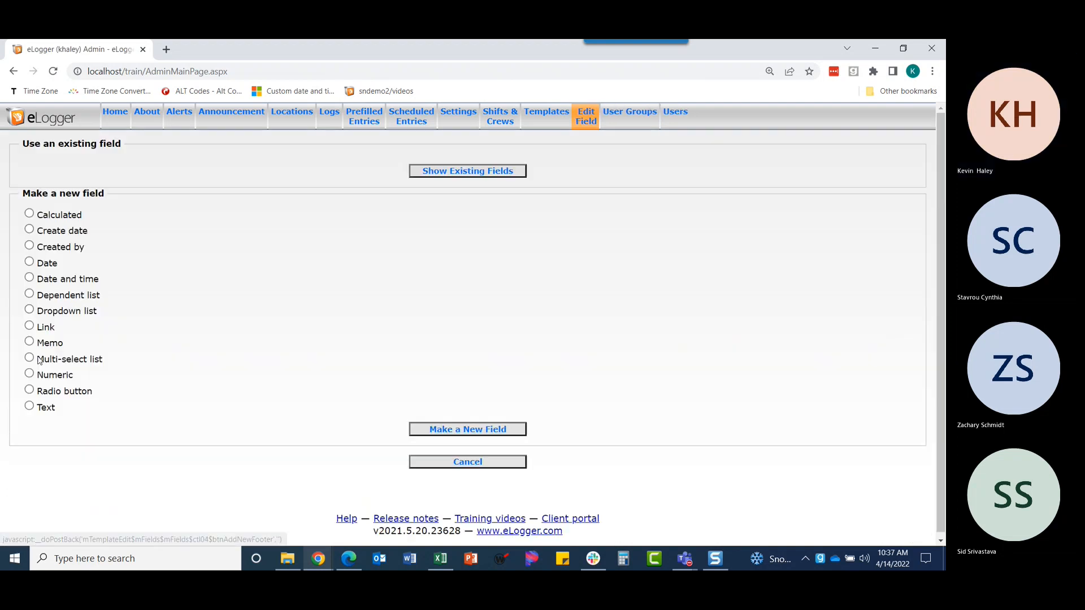
left_click(449, 172)
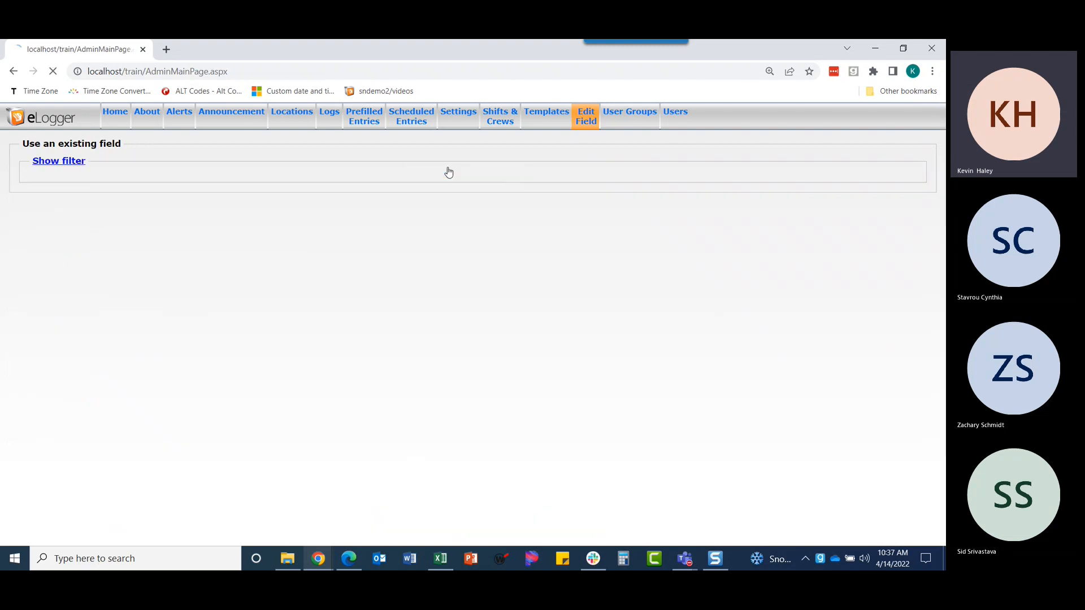
scroll(265, 243, "down", 5)
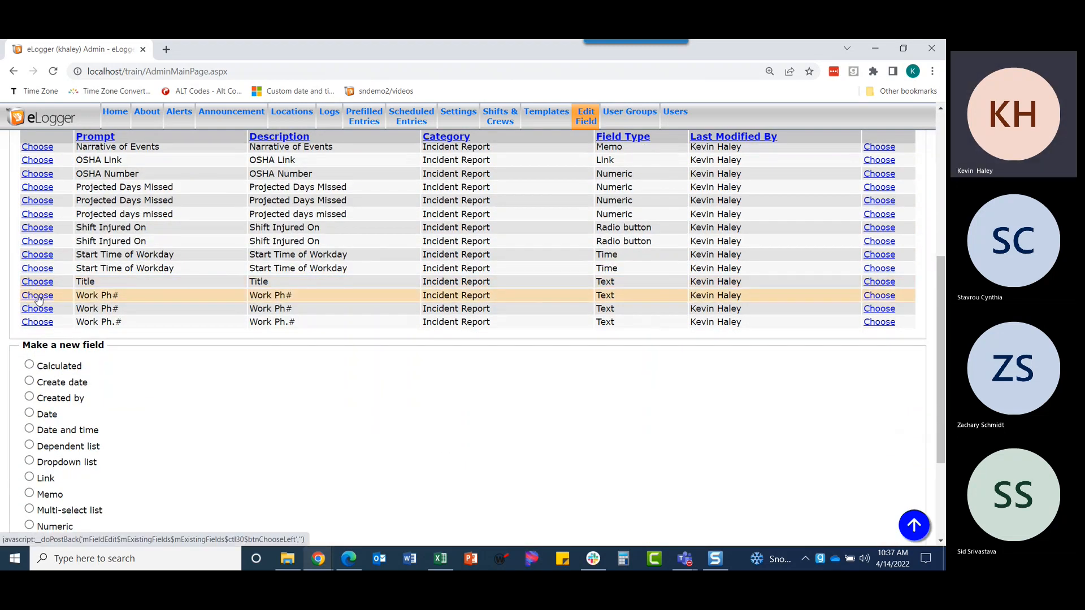
left_click(37, 295)
scroll(72, 357, "down", 2)
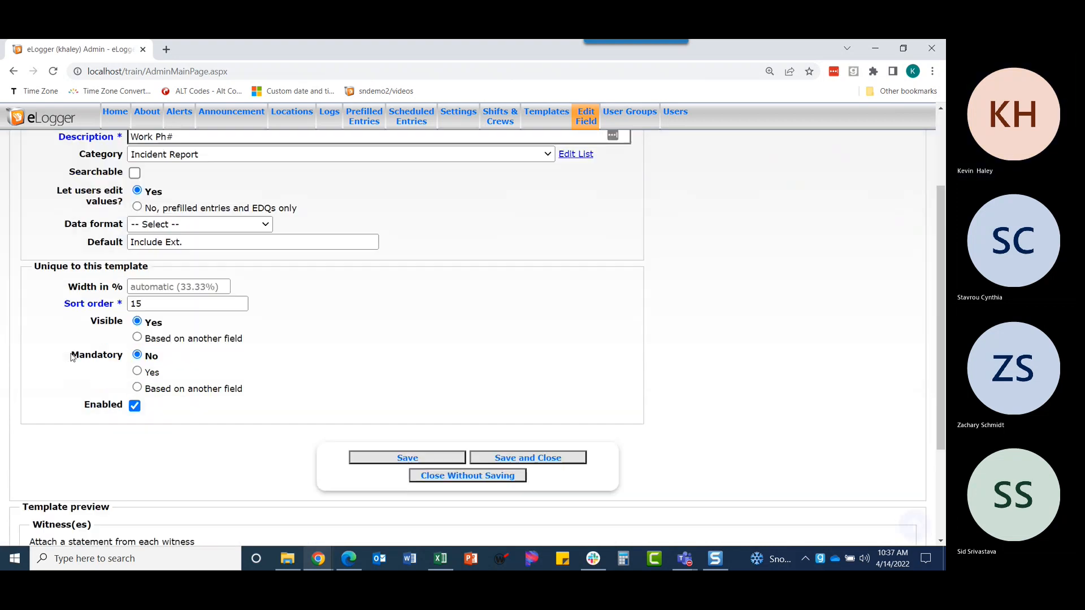
scroll(79, 357, "down", 1)
left_click(559, 400)
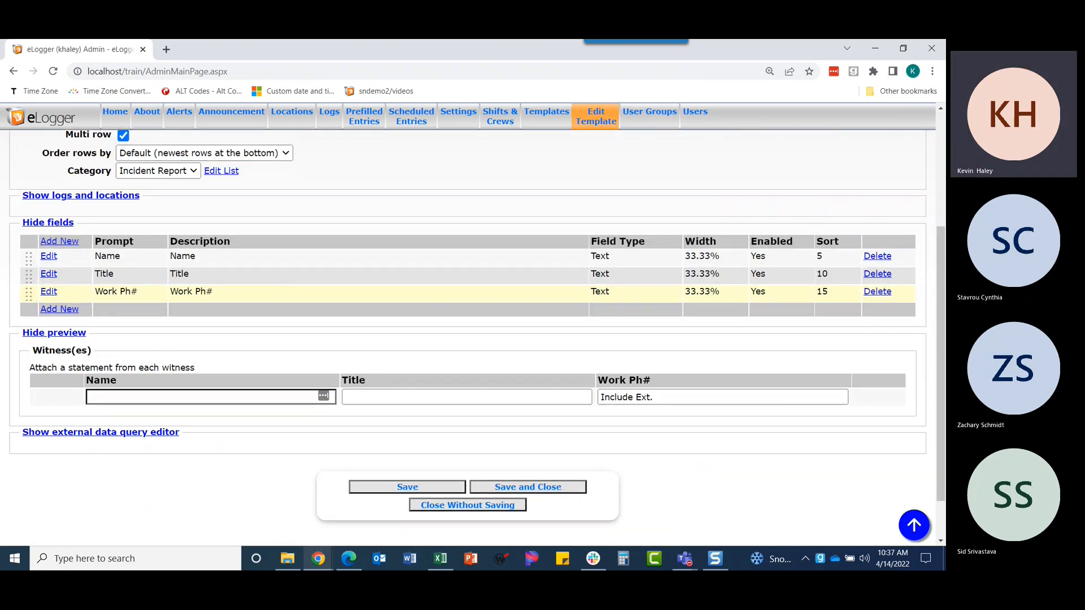
Step: Compare the Witness(es) preview with the paper form's witness section, and save and close the template
left_click_drag(85, 40, 393, 31)
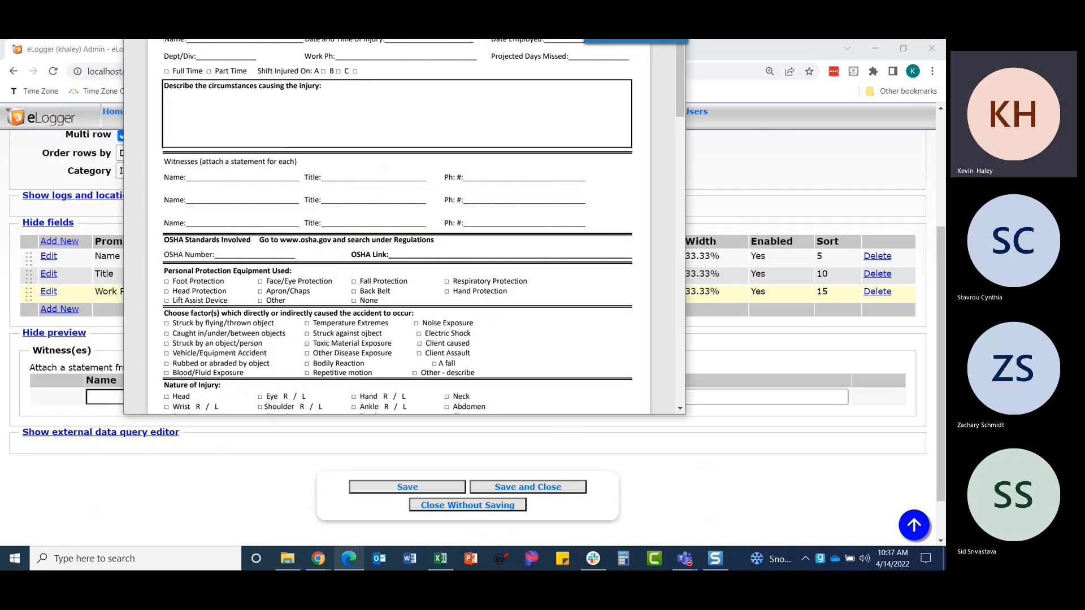
left_click_drag(393, 31, 5, 0)
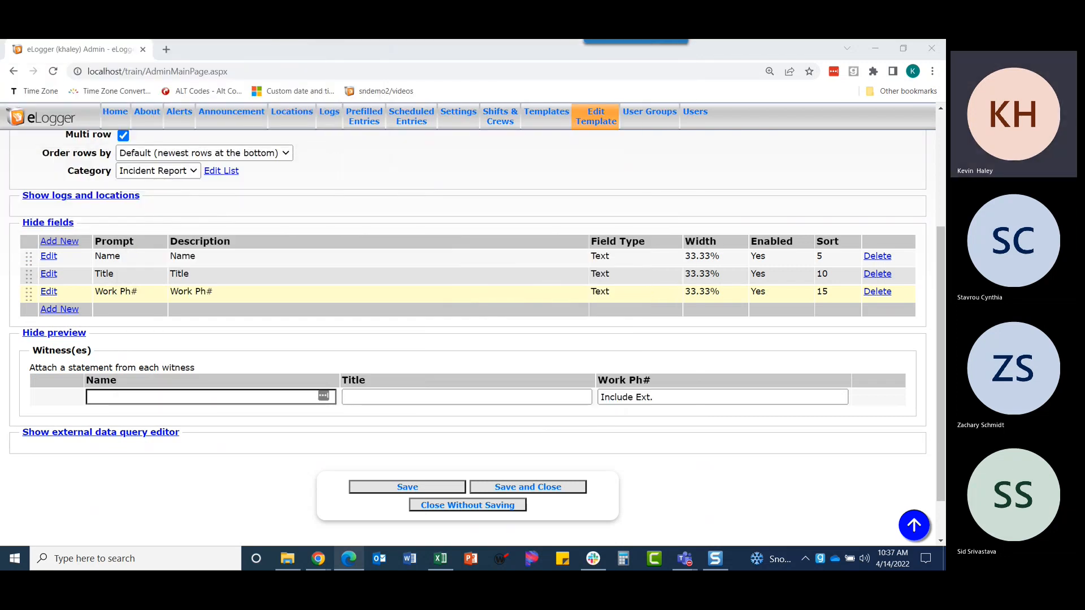
left_click(529, 486)
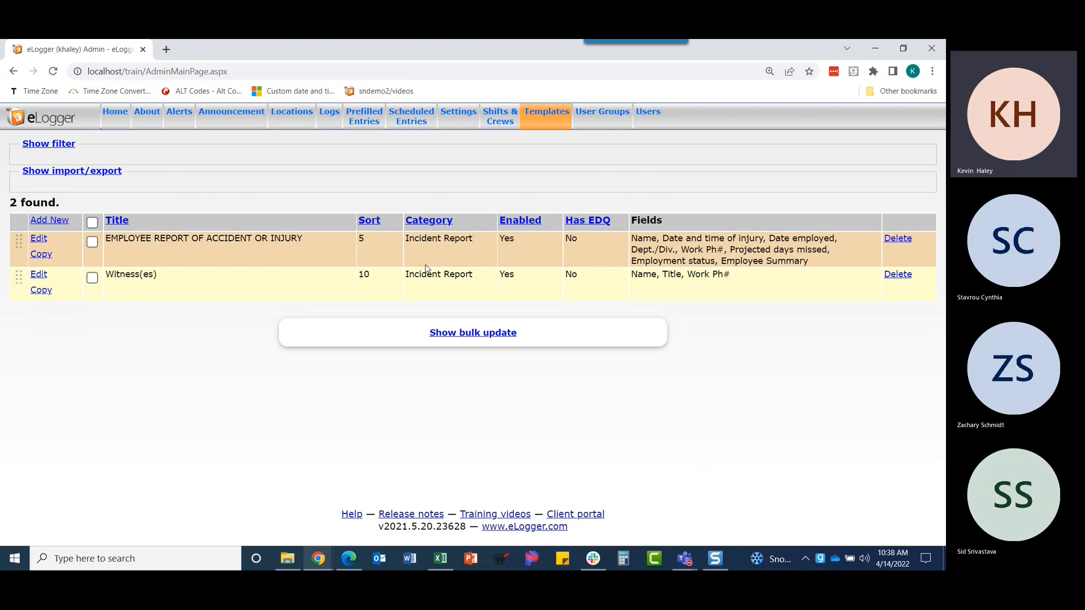
Step: Start a new entry for the Power Plant location in the Incident Report log and add a row to its Witness(es) table
left_click(119, 127)
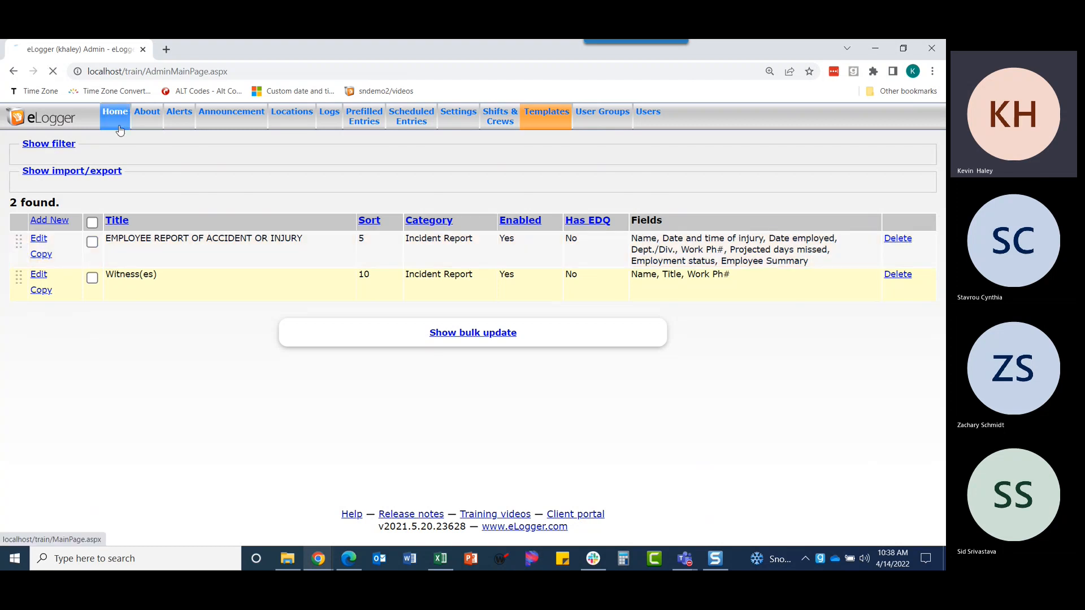
left_click(291, 126)
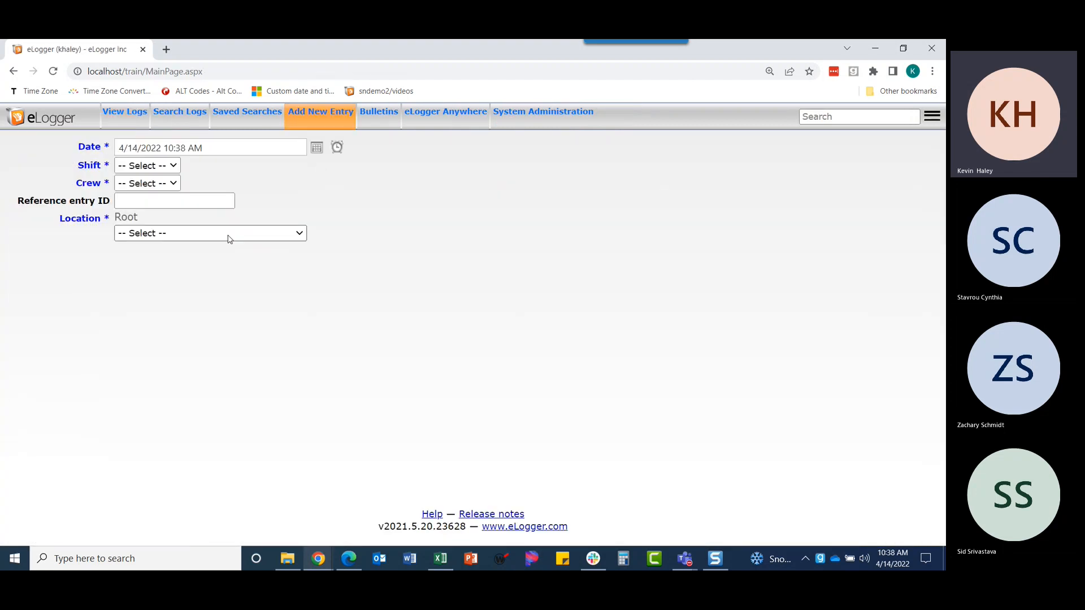
left_click(210, 234)
left_click(207, 254)
left_click(317, 236)
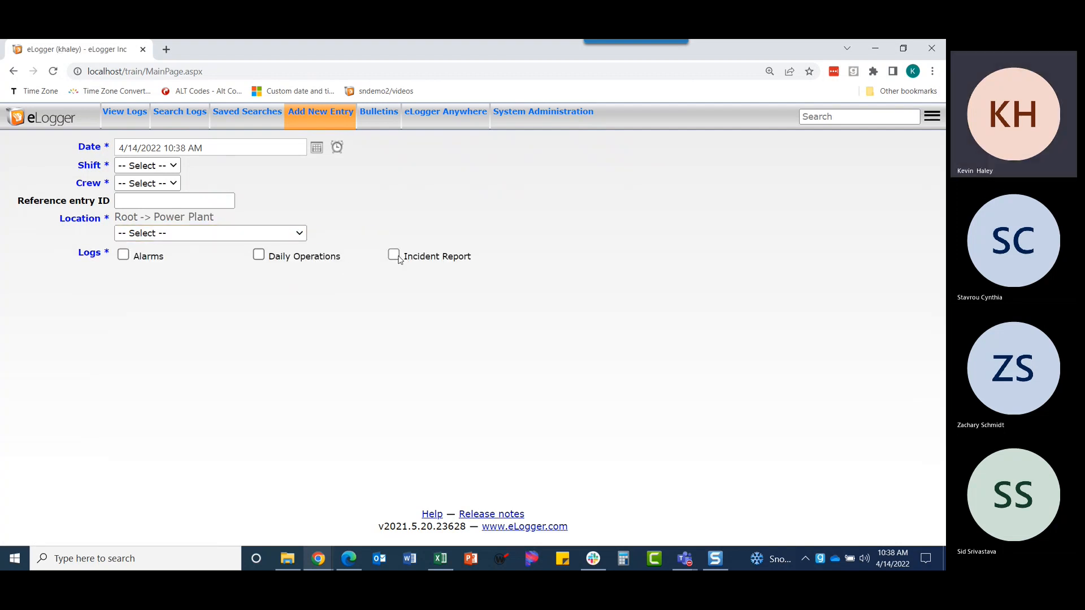
left_click(390, 255)
scroll(396, 257, "down", 4)
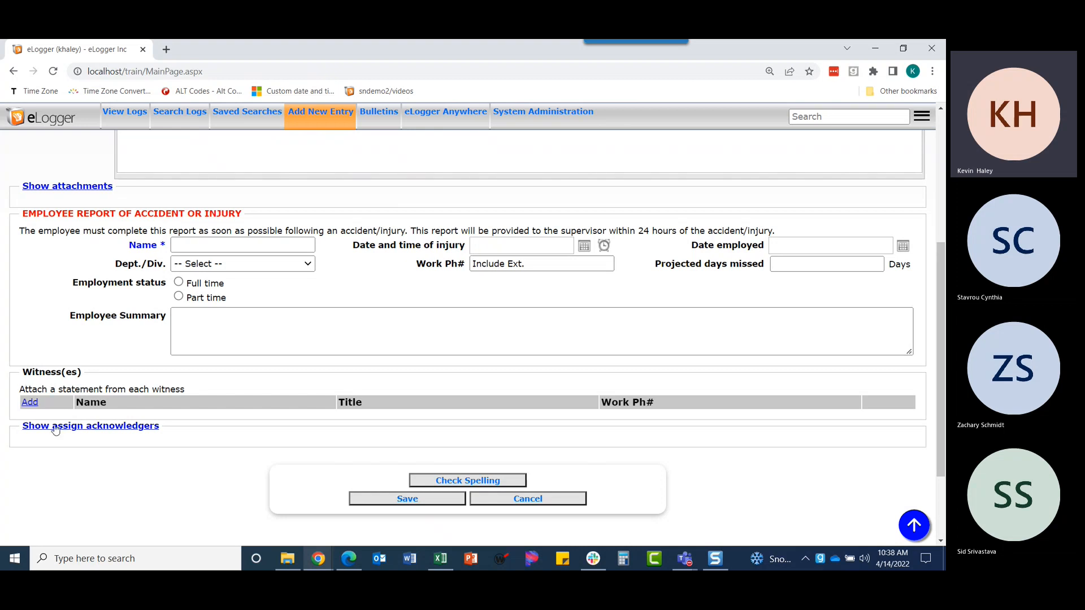
left_click(29, 403)
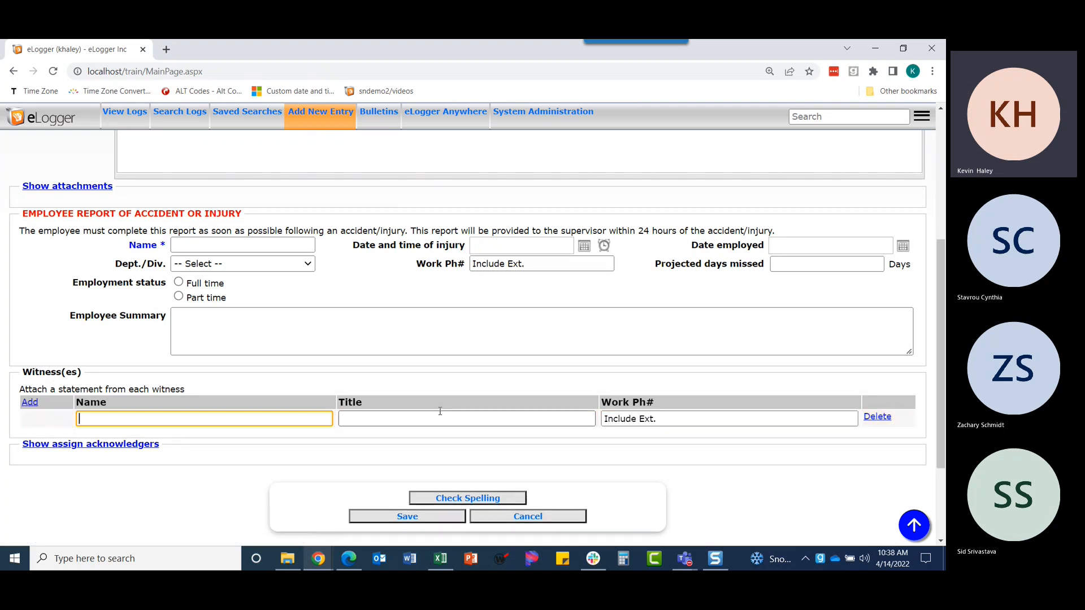
Step: Add two more rows to the Witness(es) table of the new Incident Report entry
left_click(30, 410)
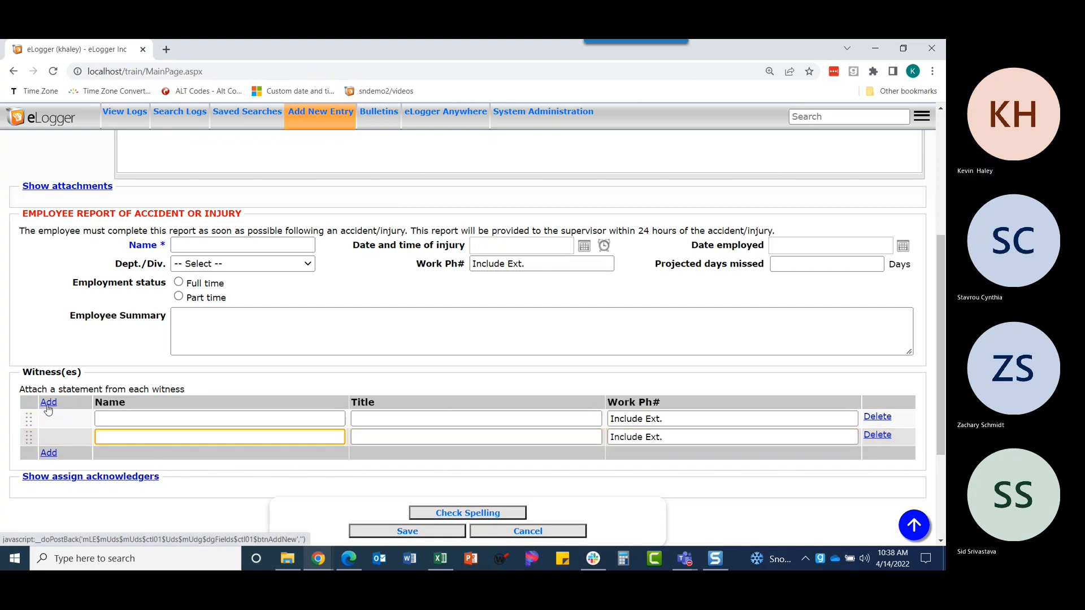
left_click(49, 402)
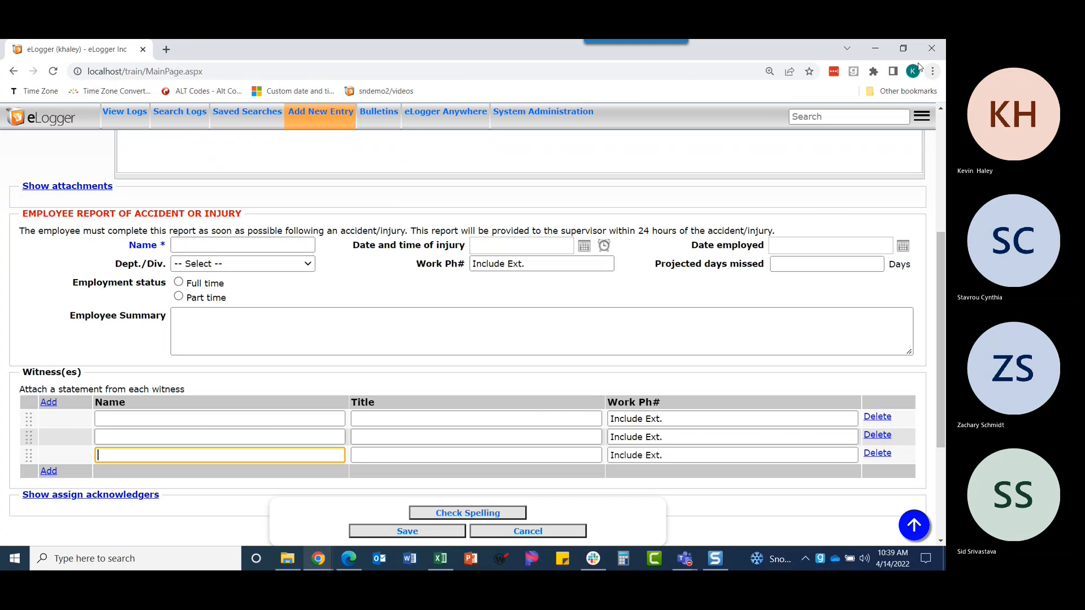
Step: Start a new template in the system administration and check the OSHA section of the paper injury form
left_click(543, 116)
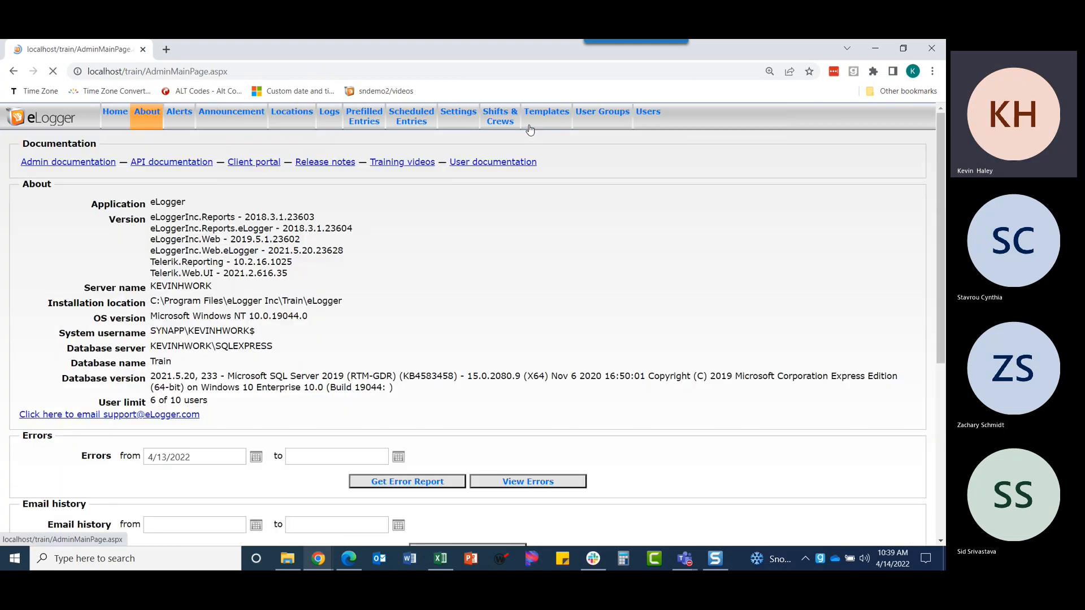
left_click(535, 127)
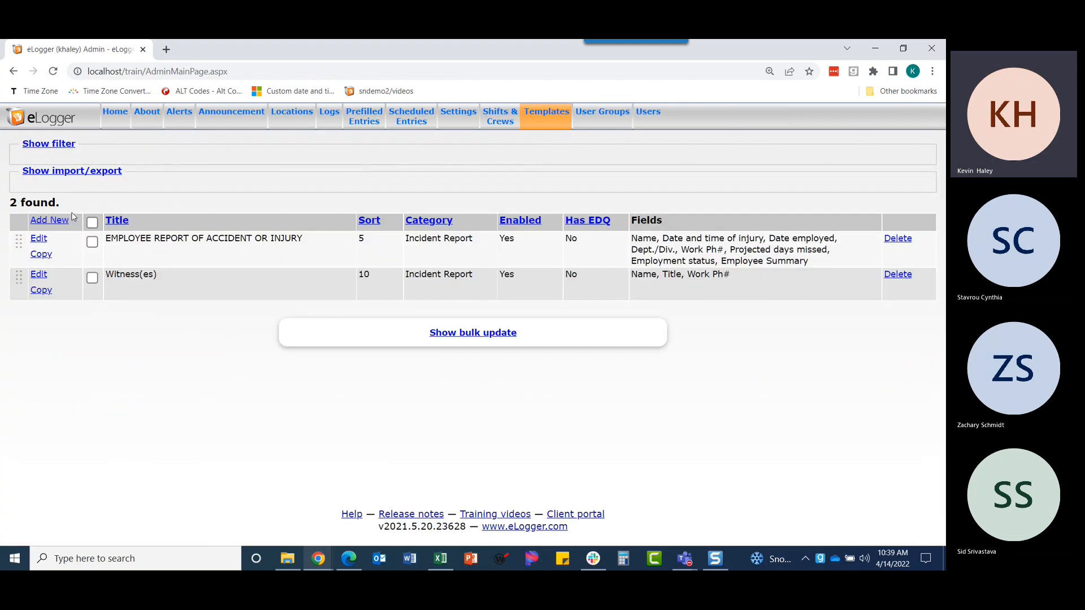
left_click(46, 222)
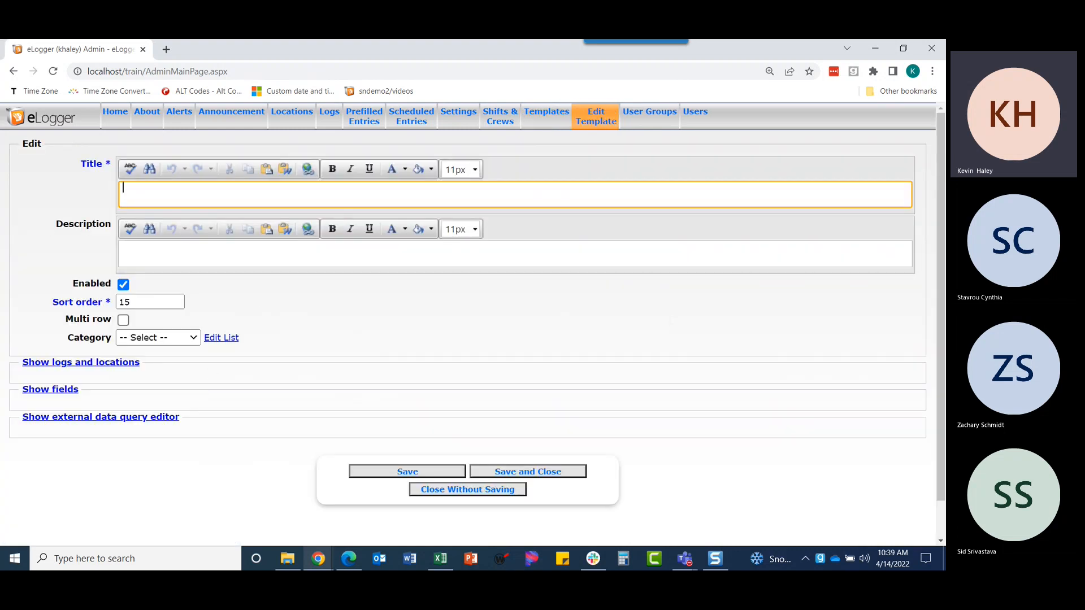
left_click_drag(57, 40, 417, 42)
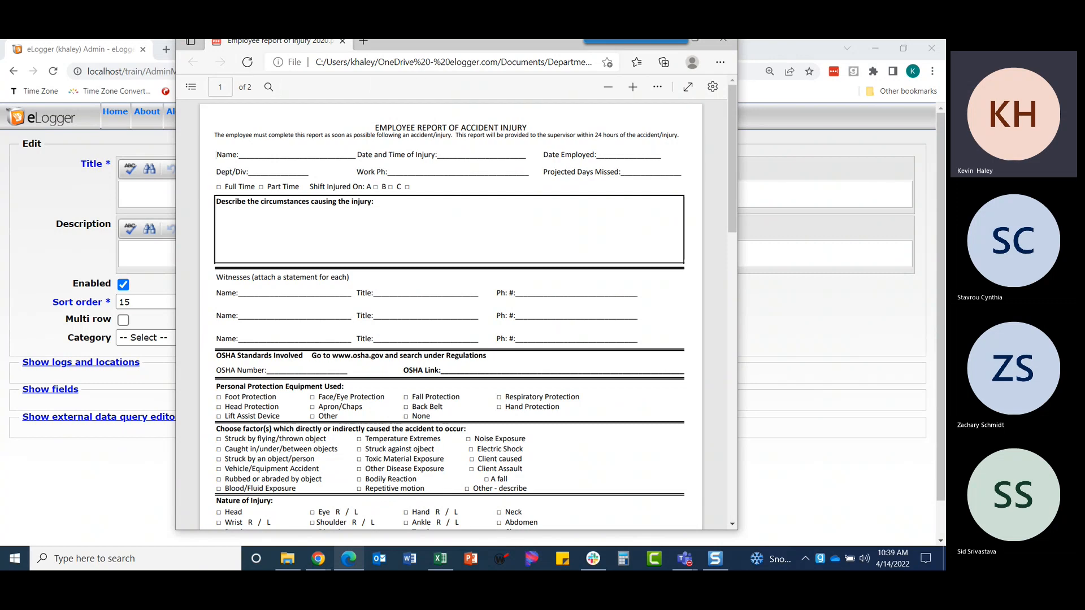
left_click_drag(475, 42, 153, 0)
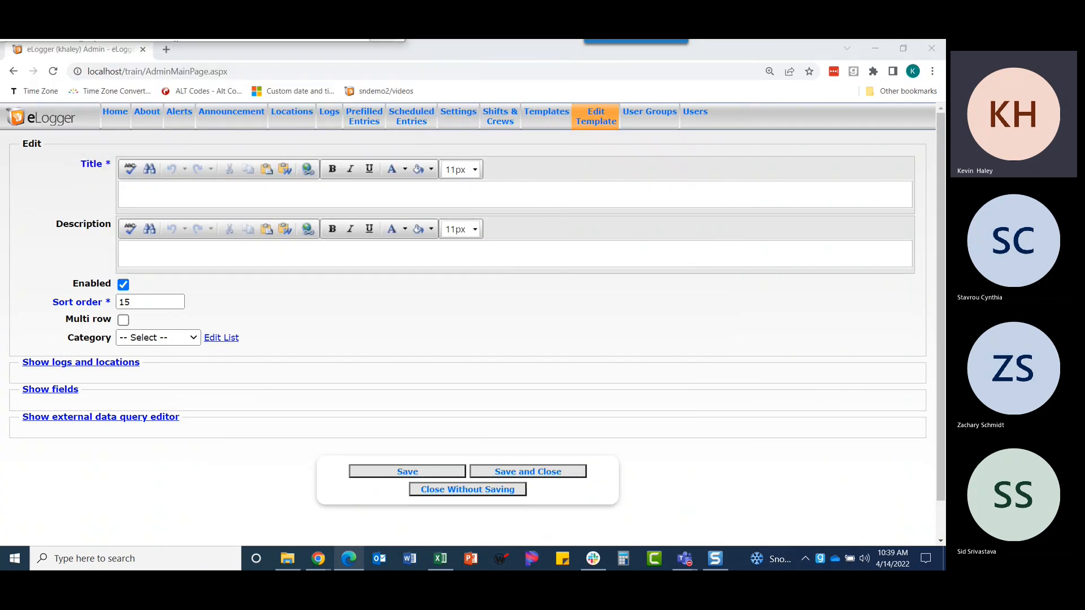
left_click(157, 197)
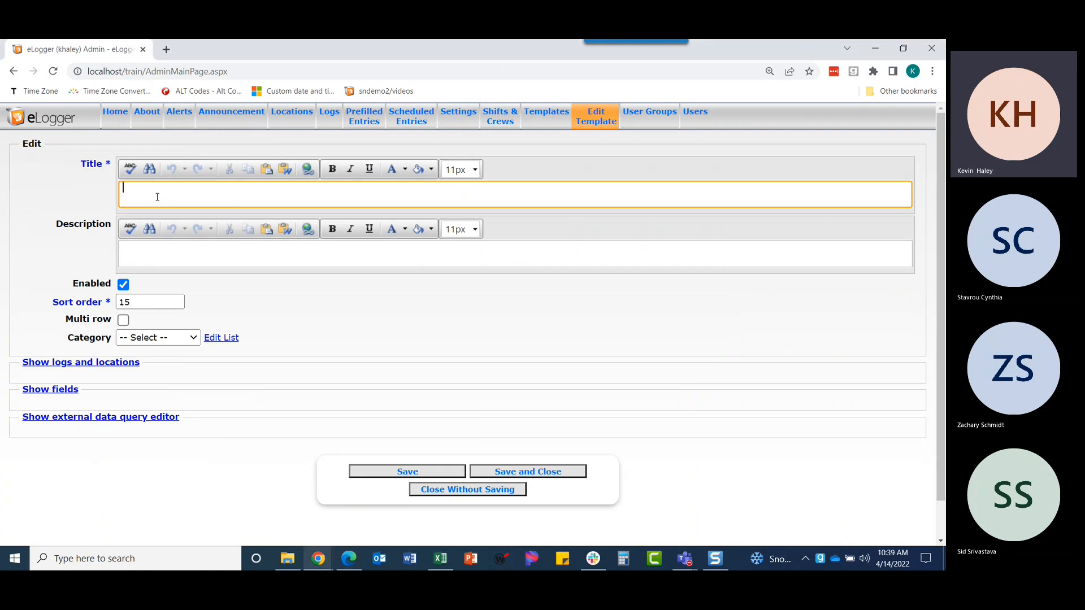
type("OSHA Stand")
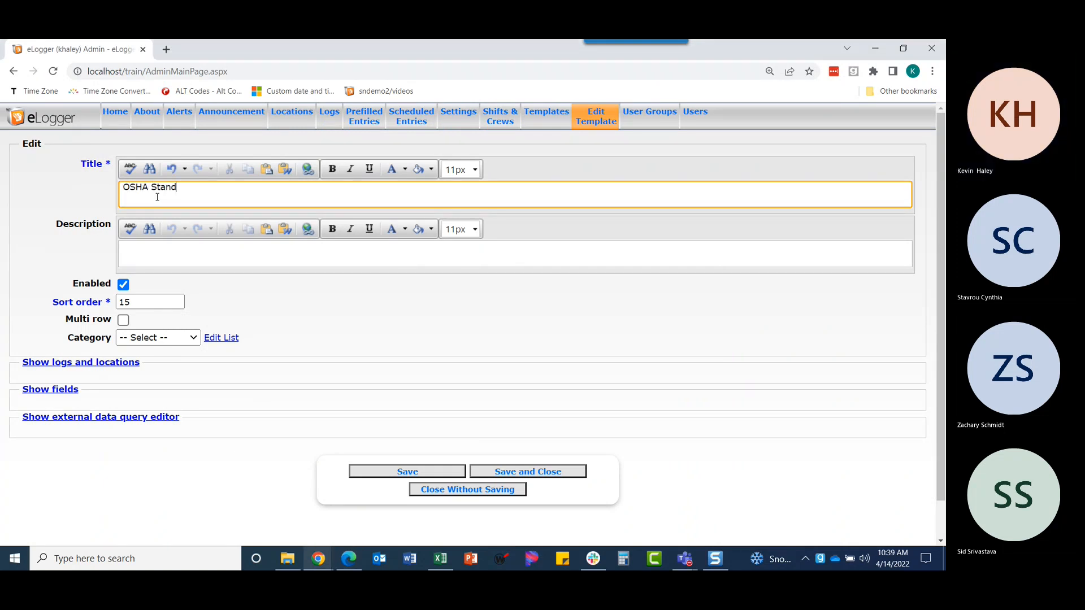
type("ards IN")
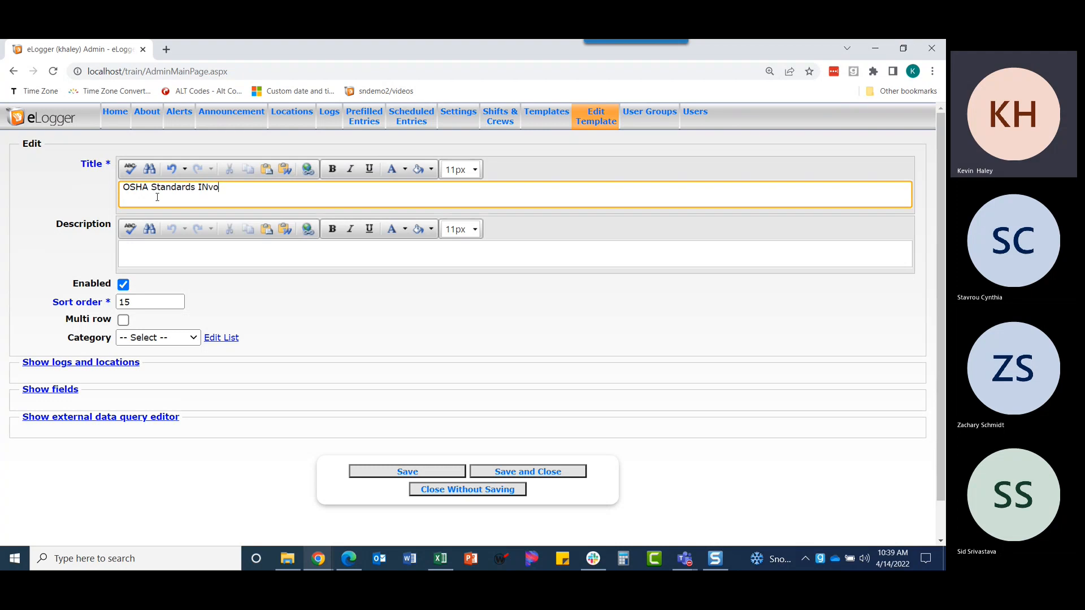
key("BackSpace")
type("nvolv")
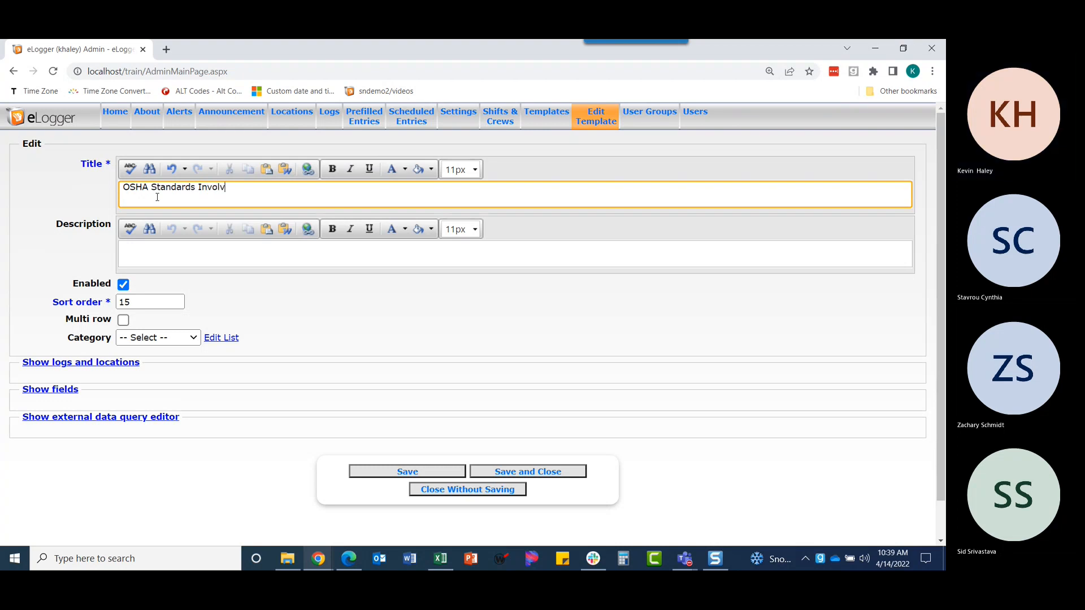
type("ed  Go to ")
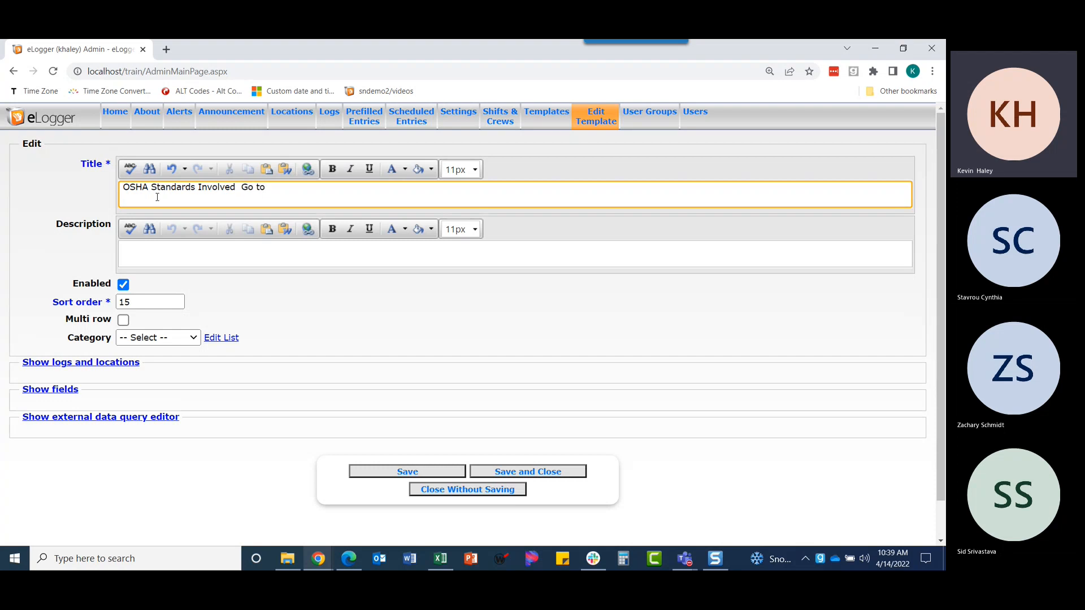
type("www.osha.gov and")
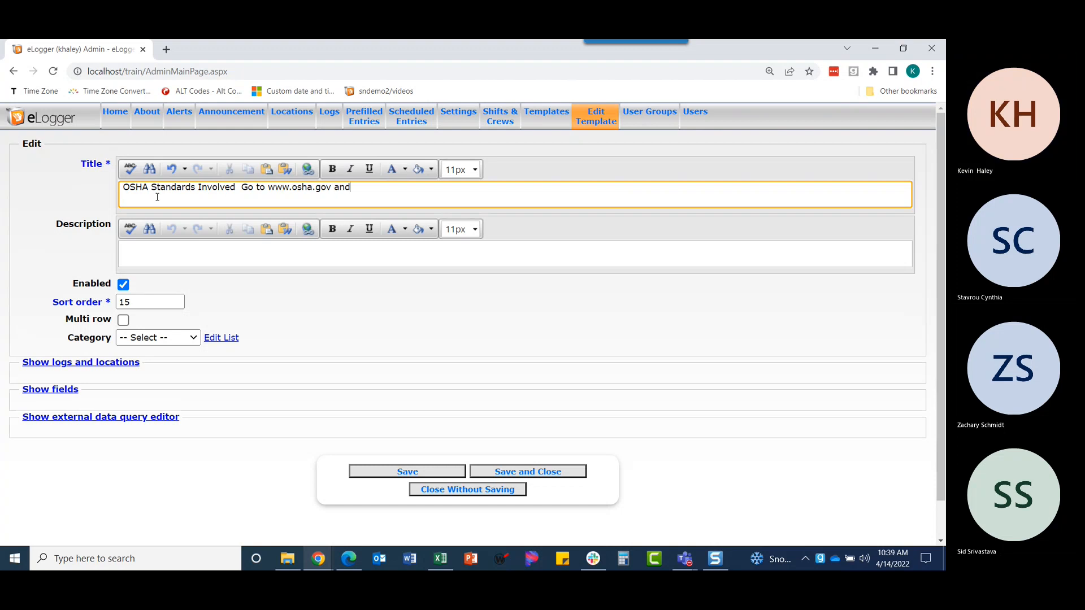
type(" suarch under regulations")
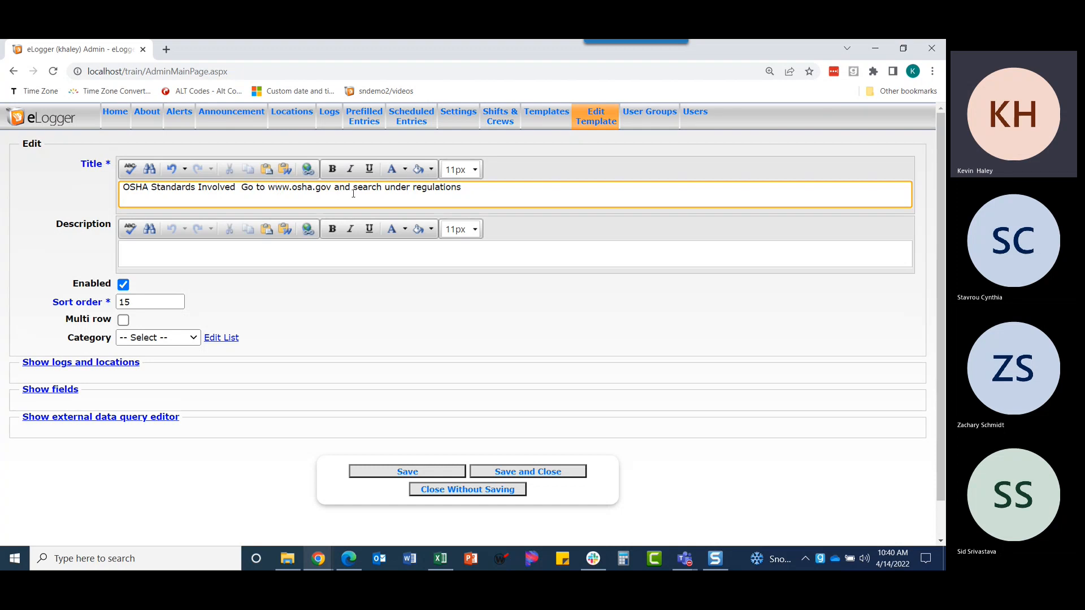
left_click_drag(267, 188, 332, 190)
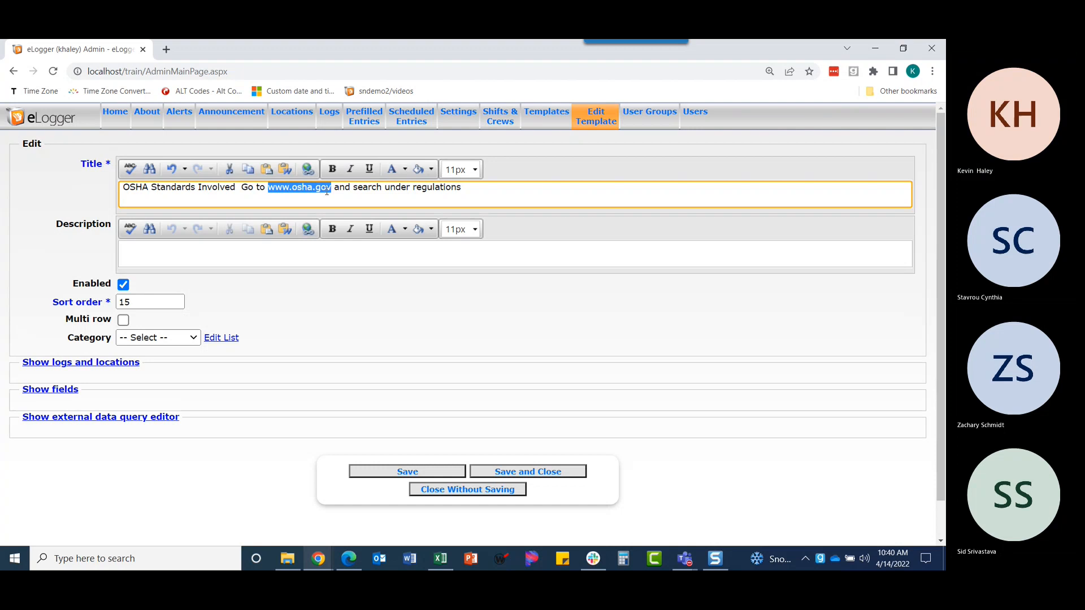
left_click(307, 171)
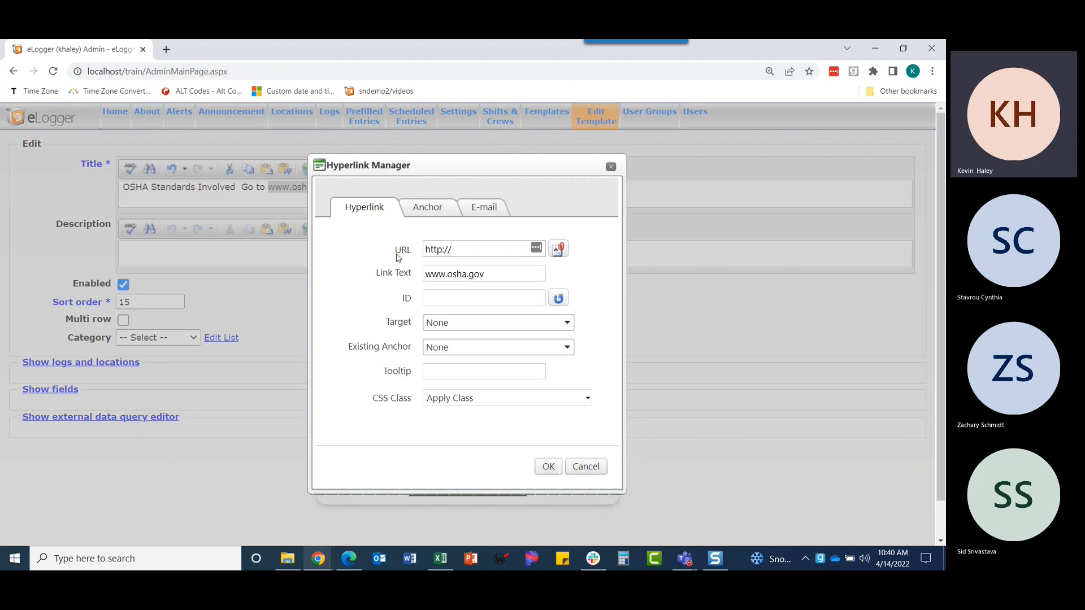
left_click(441, 251)
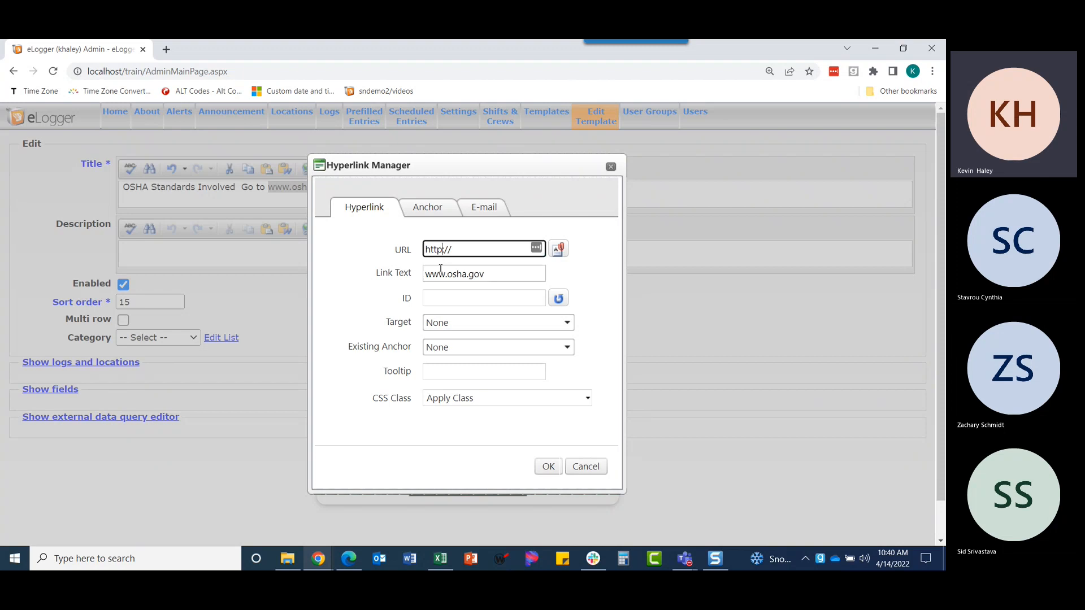
type("s")
left_click(473, 249)
type("www.osha.gov")
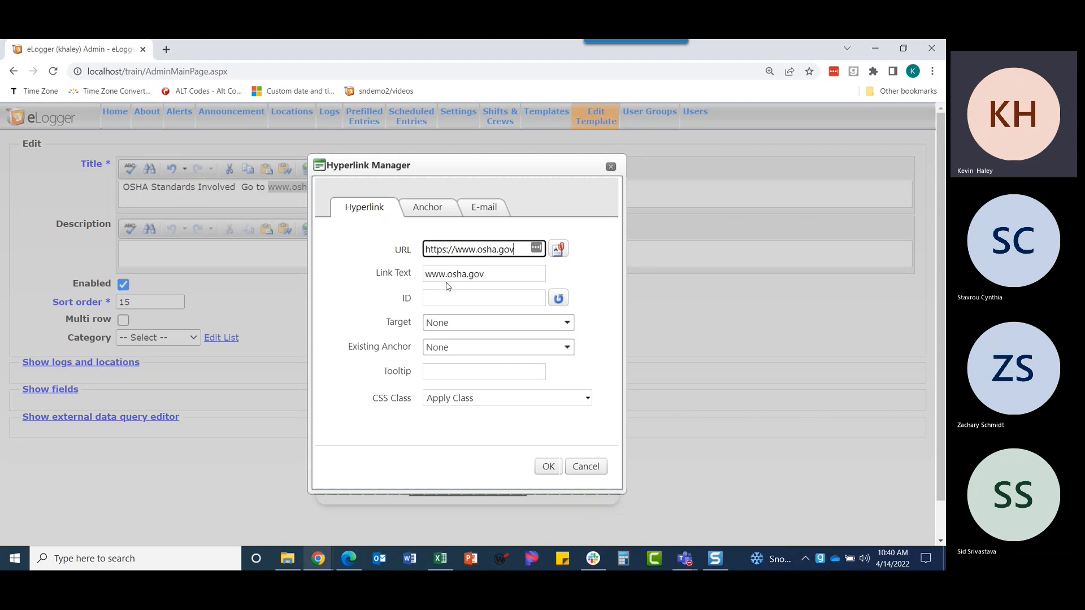
left_click(443, 329)
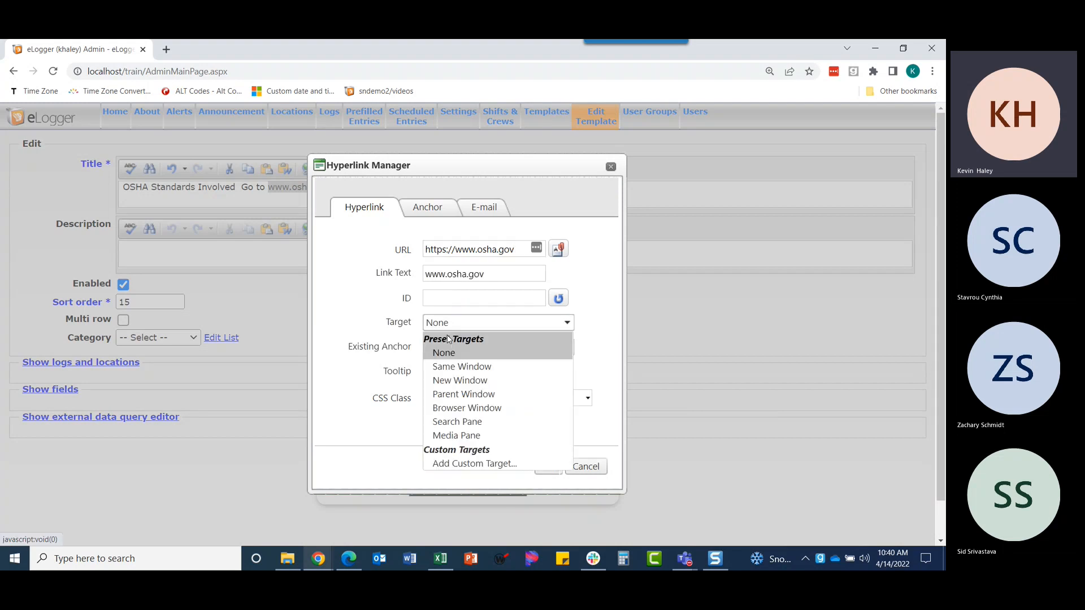
left_click(458, 379)
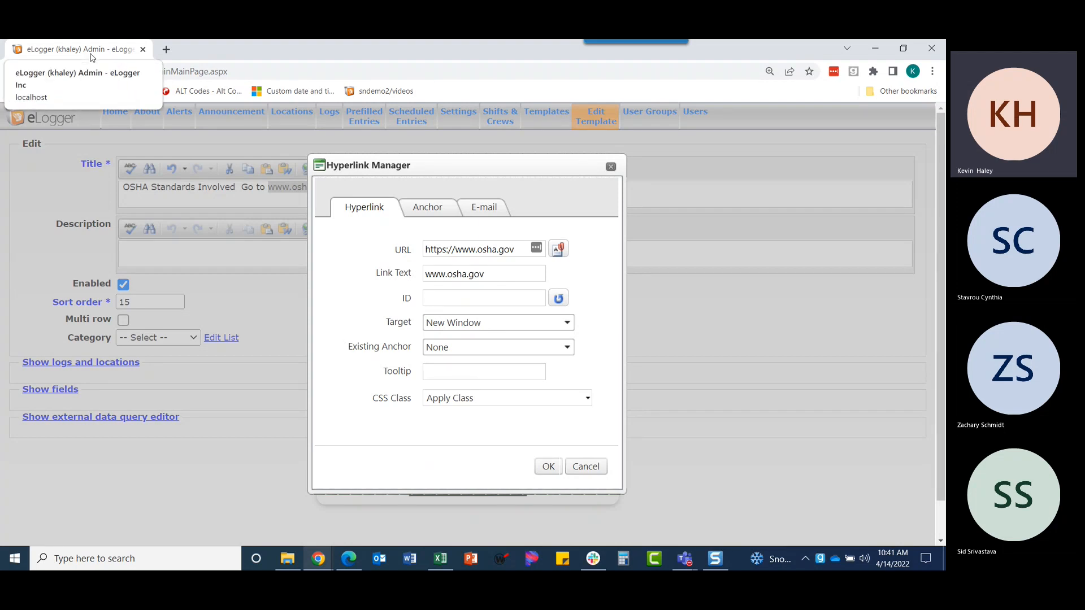
left_click(548, 466)
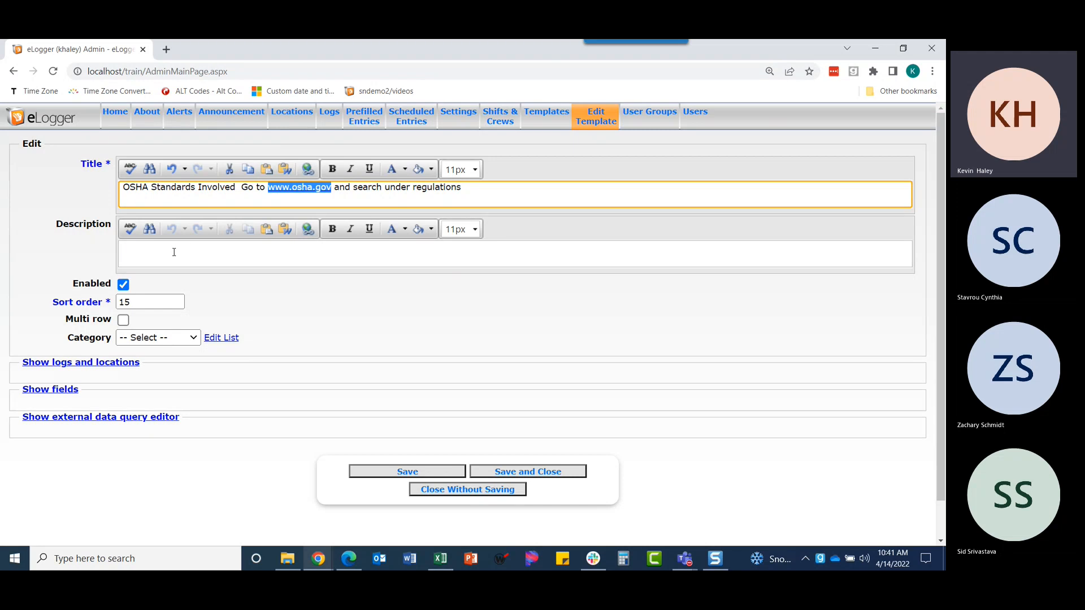
Step: Set the template's category to Incident Report and assign it to the Incident Report log and the Power Plant location
left_click(159, 337)
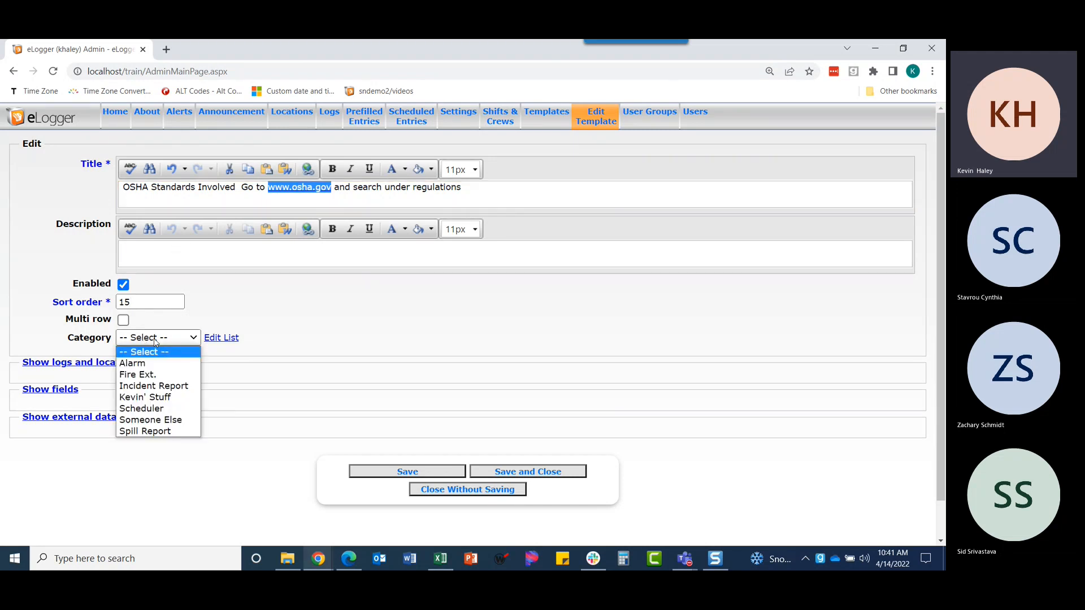
left_click(164, 386)
left_click(90, 364)
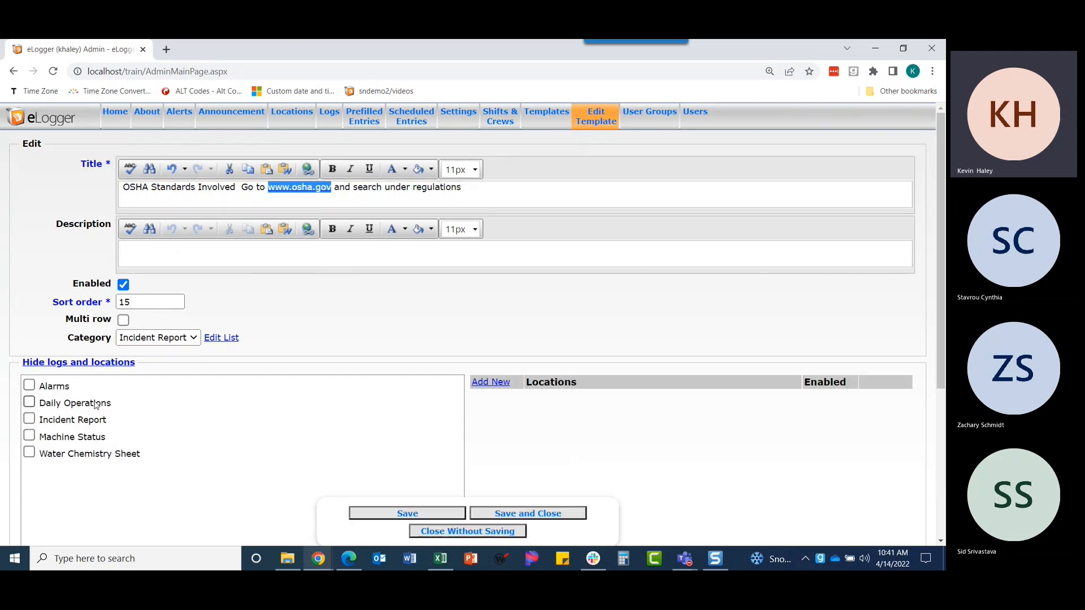
left_click(29, 418)
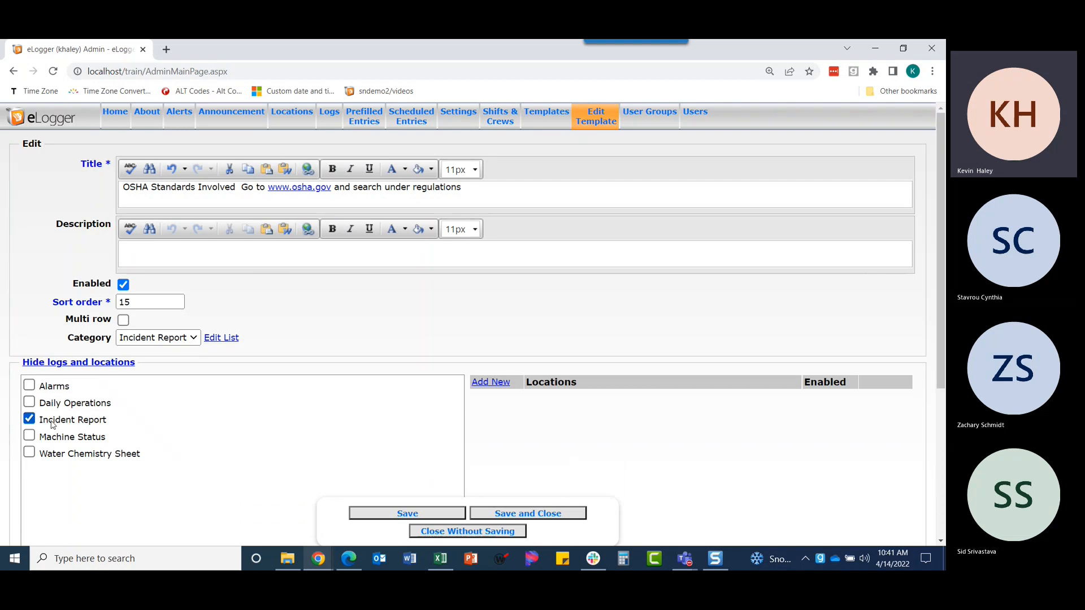
left_click(494, 385)
left_click(768, 415)
left_click(768, 441)
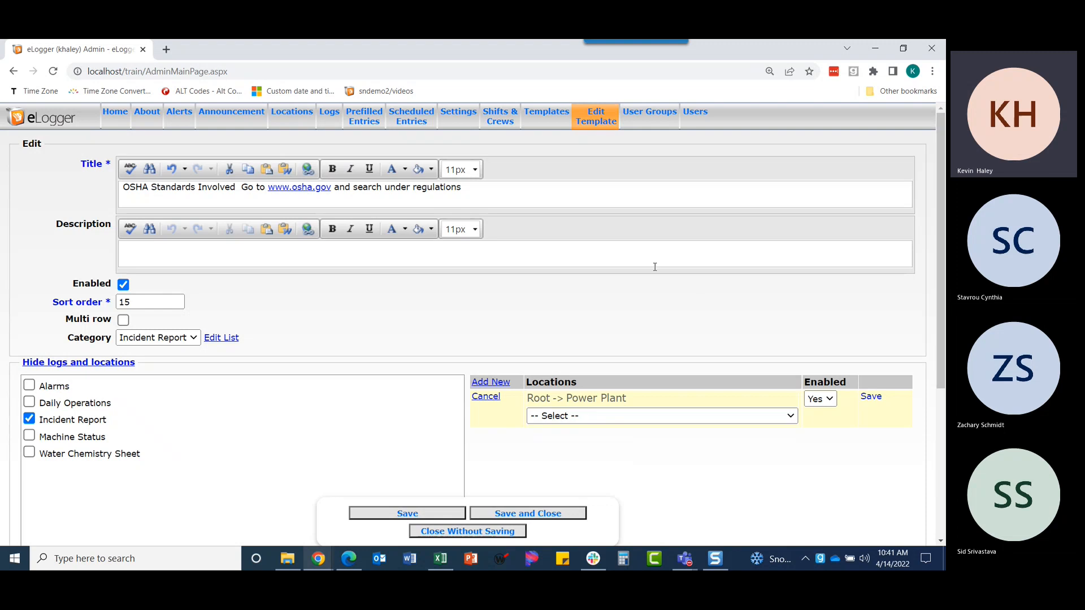
left_click(871, 397)
Step: Add a new numeric field with the prompt "OSHA number" and width 1/3 to the template, and save and close the field
scroll(623, 302, "down", 3)
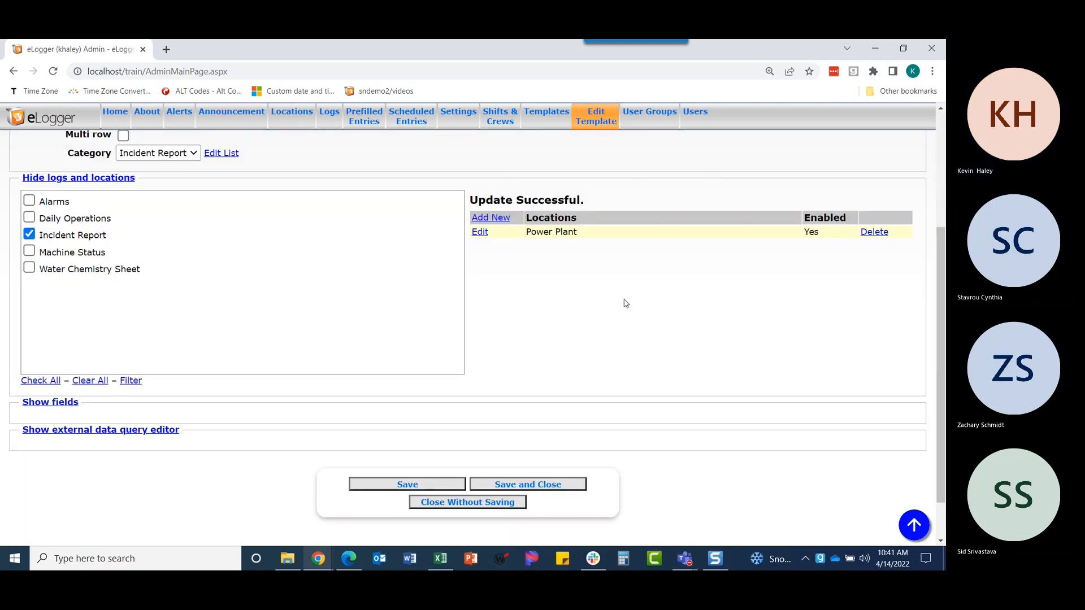
left_click(64, 402)
scroll(75, 382, "down", 1)
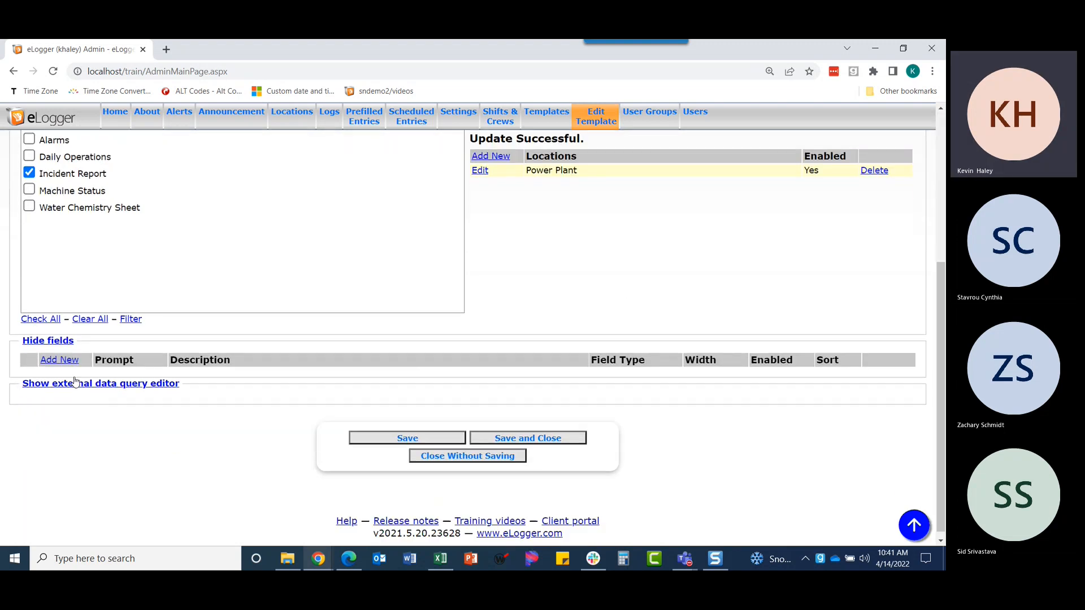
left_click(64, 360)
left_click(62, 376)
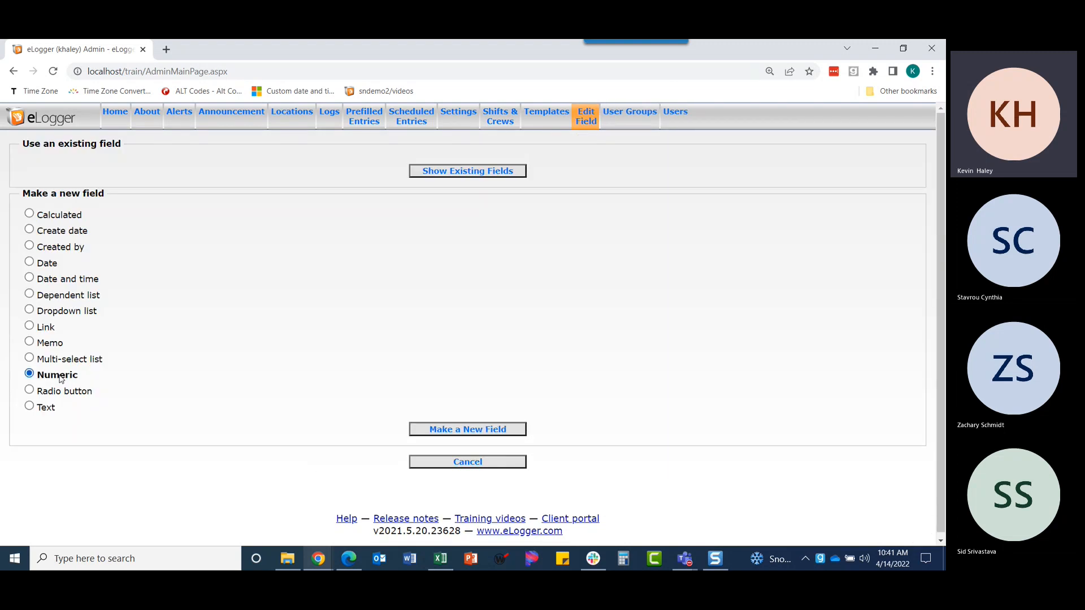
left_click(433, 431)
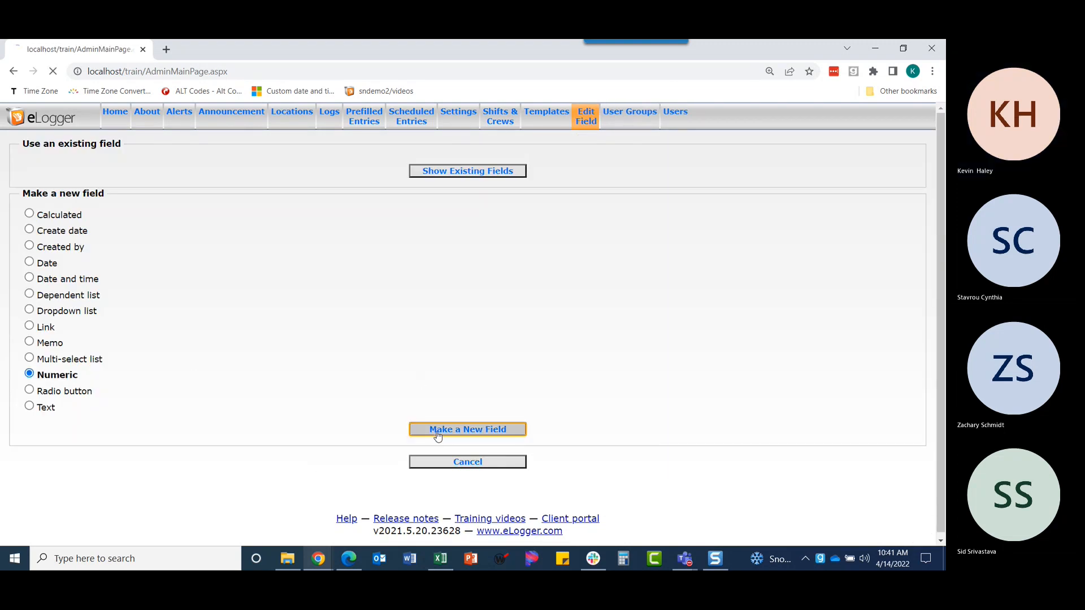
type("OSHA ")
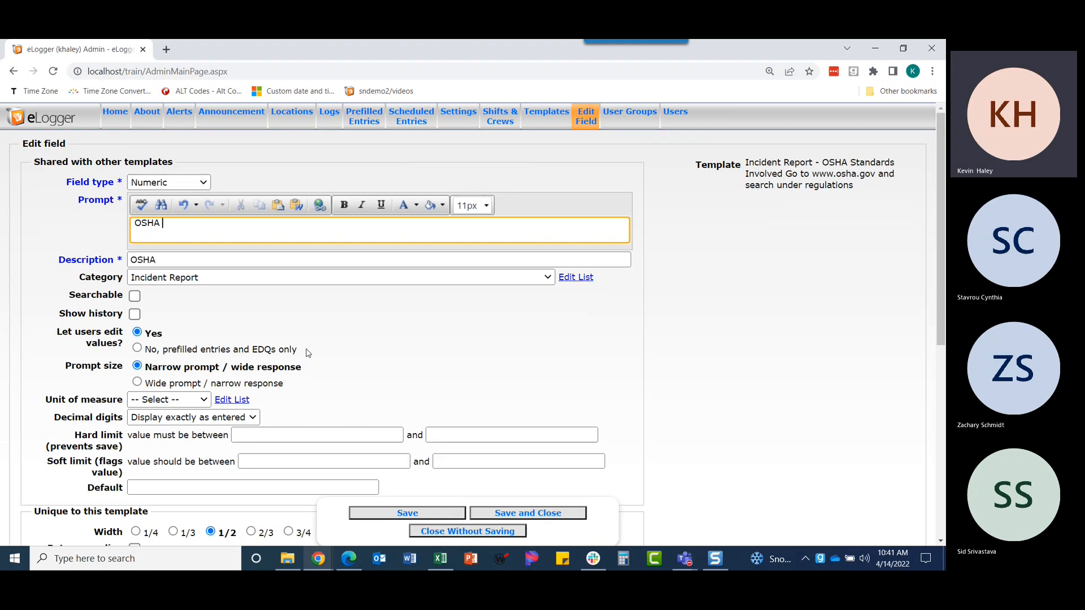
type("number")
scroll(147, 320, "down", 1)
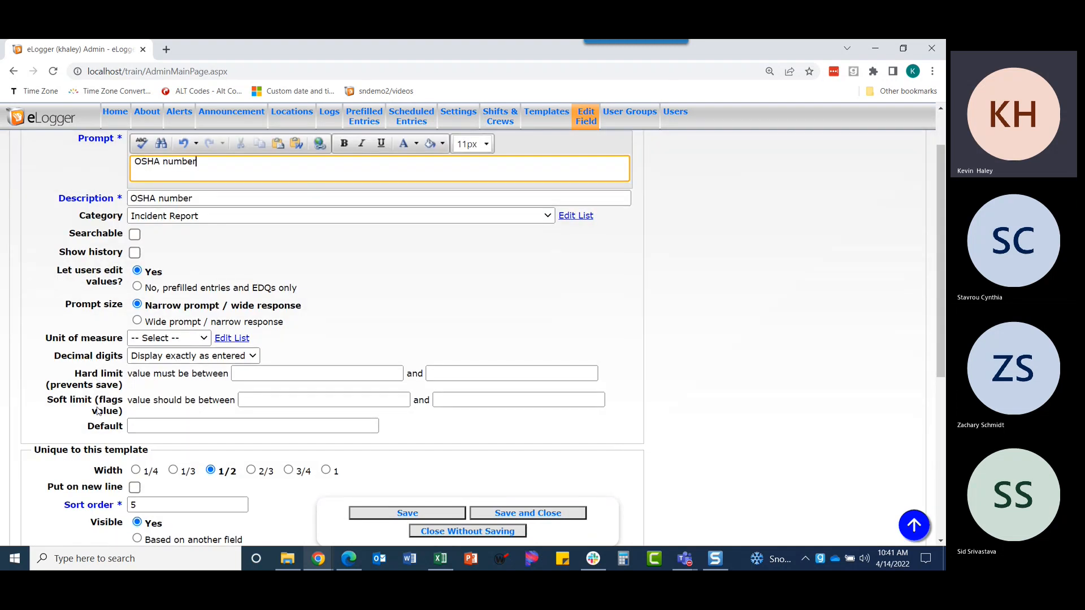
scroll(97, 411, "down", 1)
left_click(186, 415)
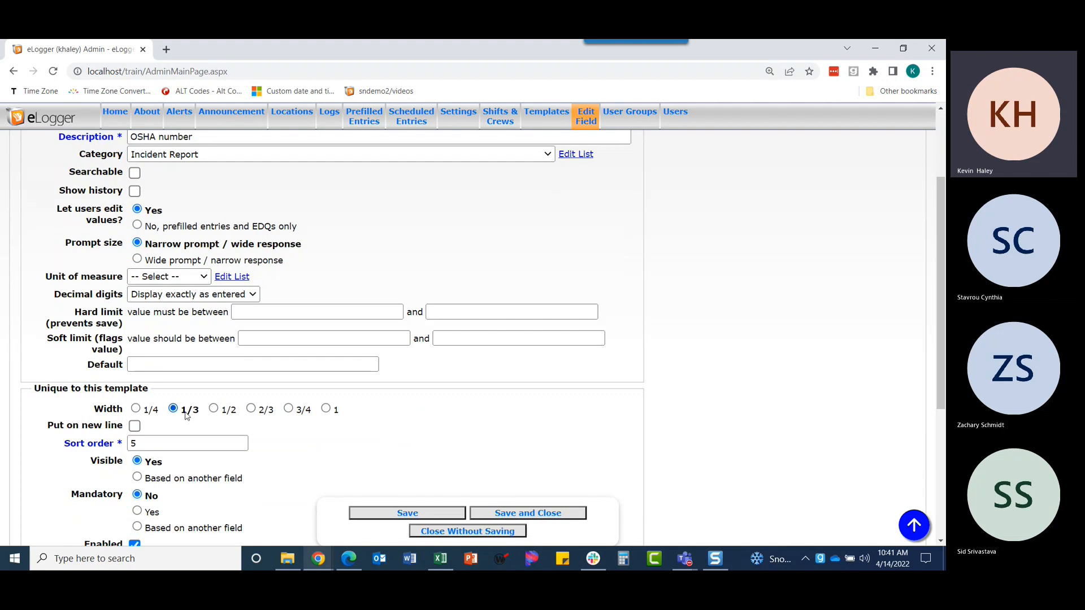
left_click(509, 513)
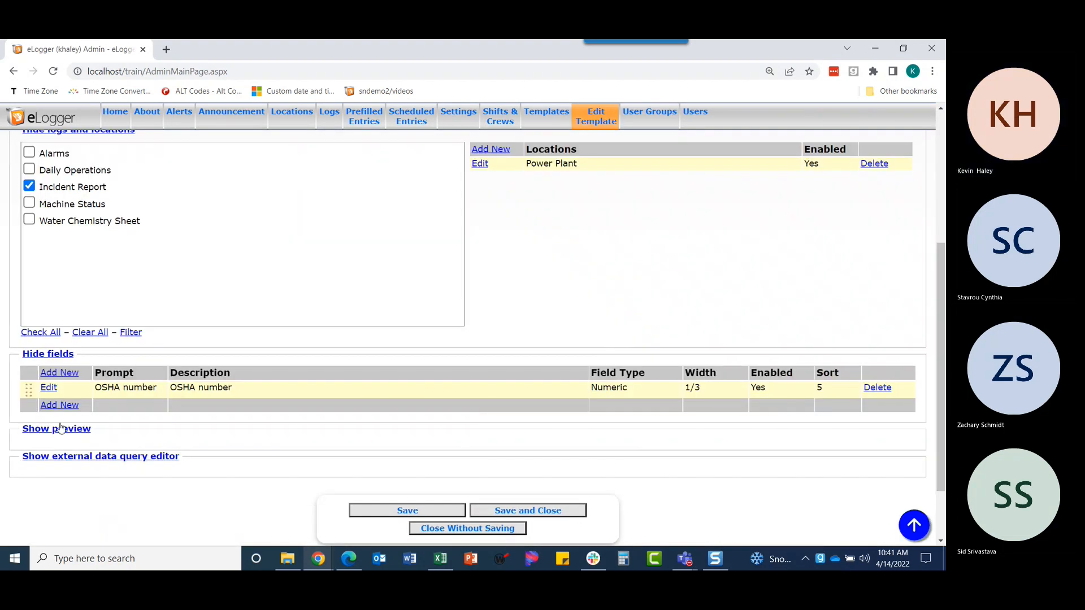
Step: Show the template preview, and add a new link field with the prompt "OSHA Link" and width 2/3, saving and closing the field
left_click(60, 427)
scroll(181, 361, "down", 2)
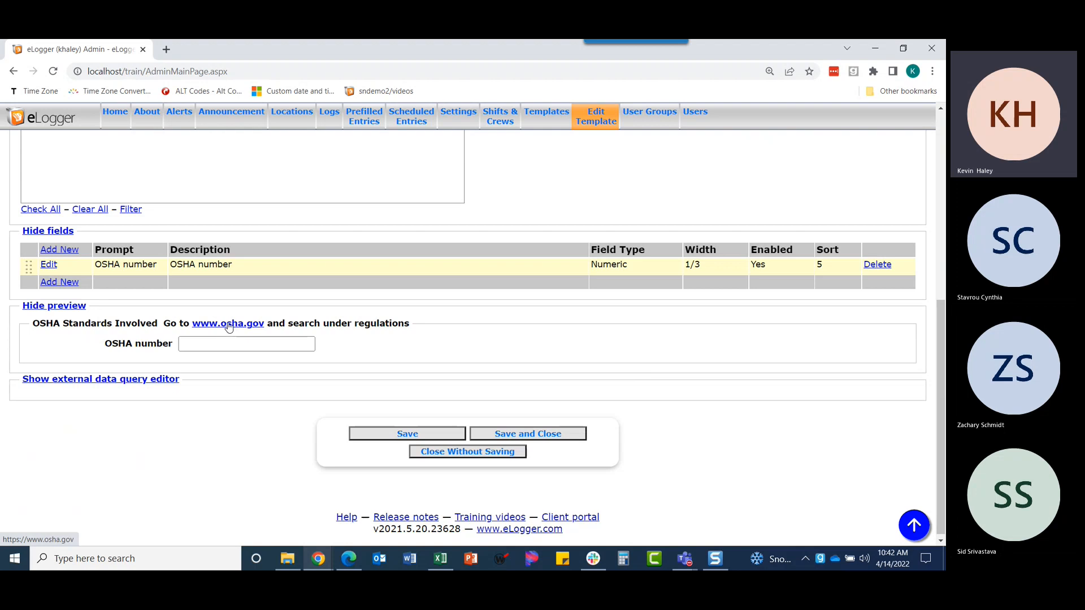
left_click(62, 283)
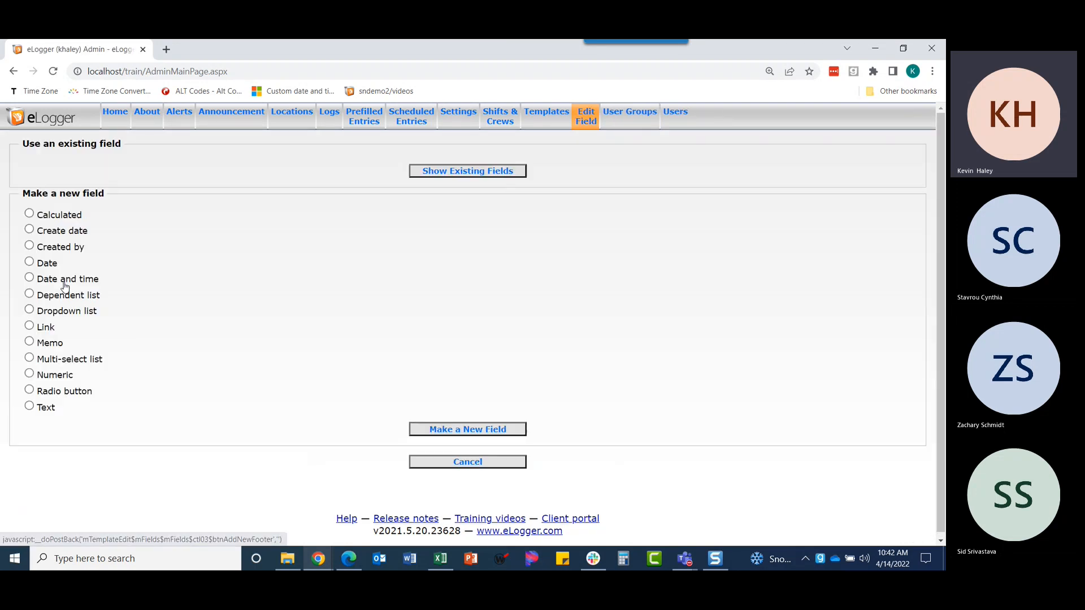
left_click(30, 327)
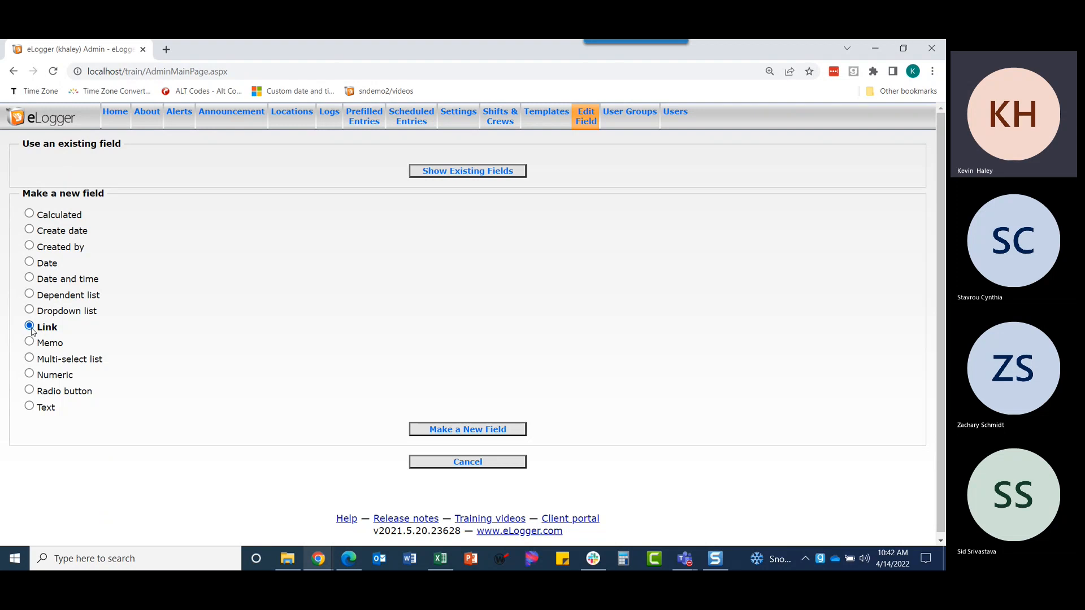
left_click(433, 433)
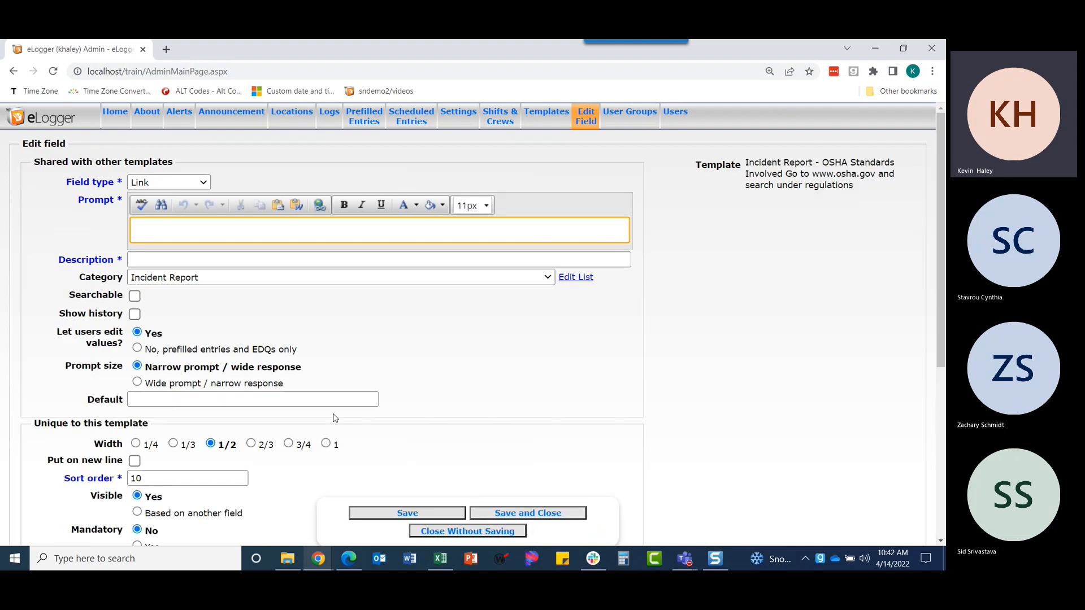
type("OSH")
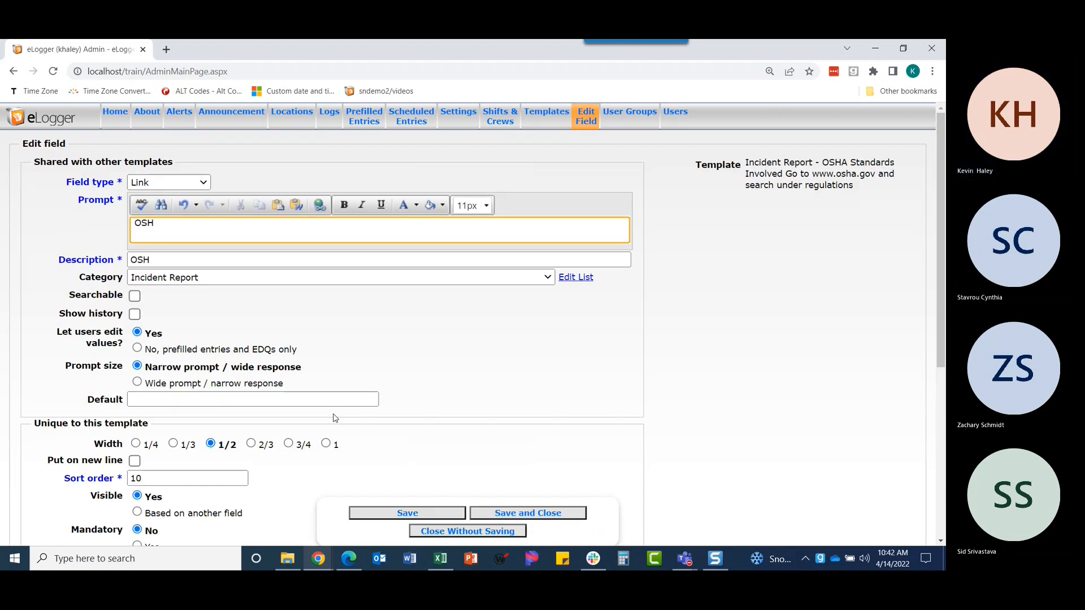
type("A Link")
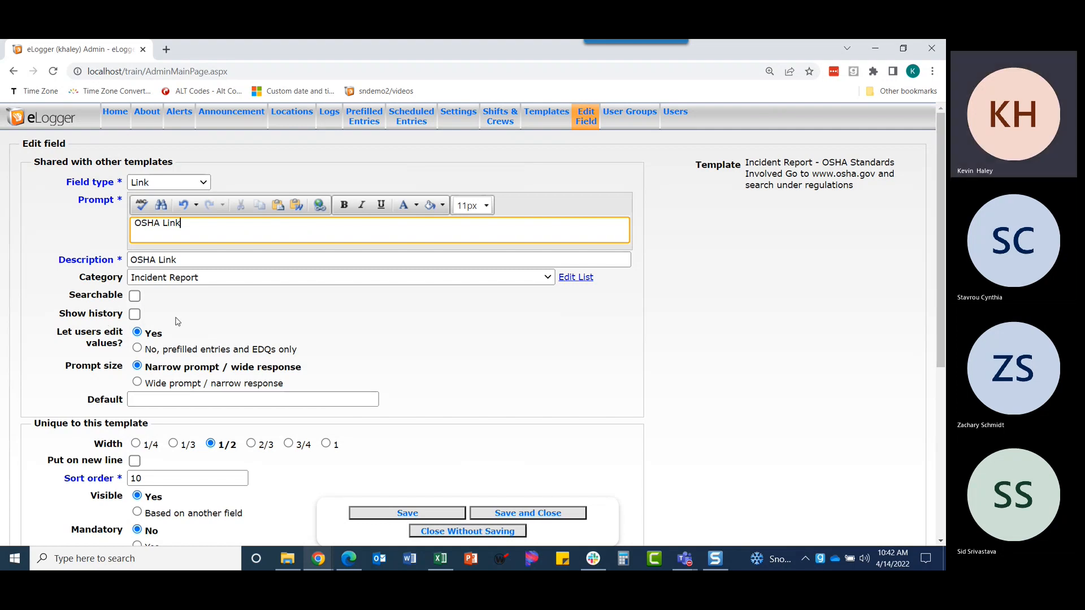
left_click(249, 443)
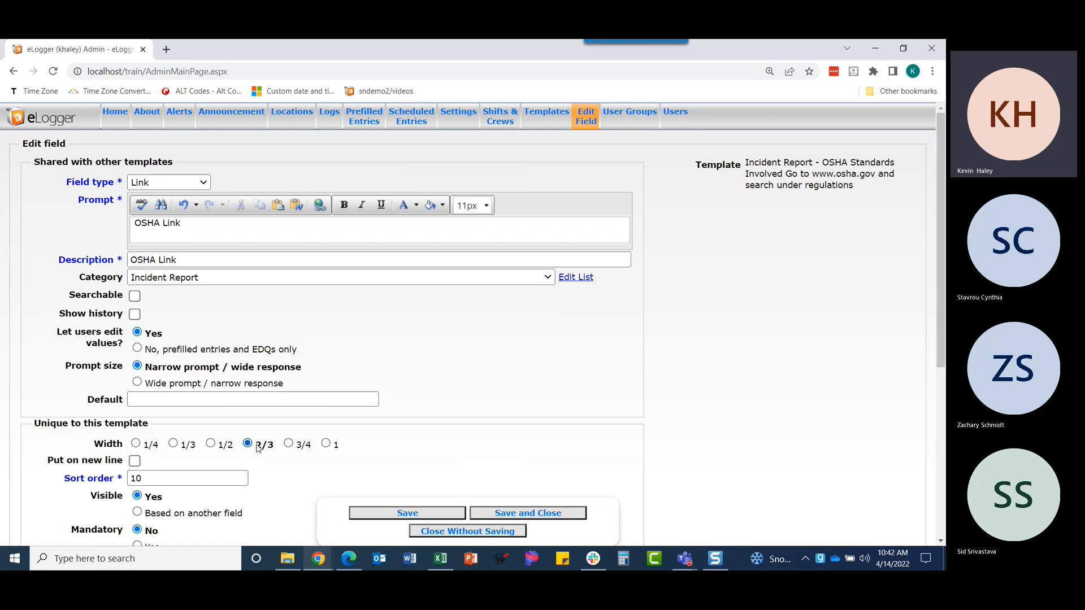
left_click(571, 516)
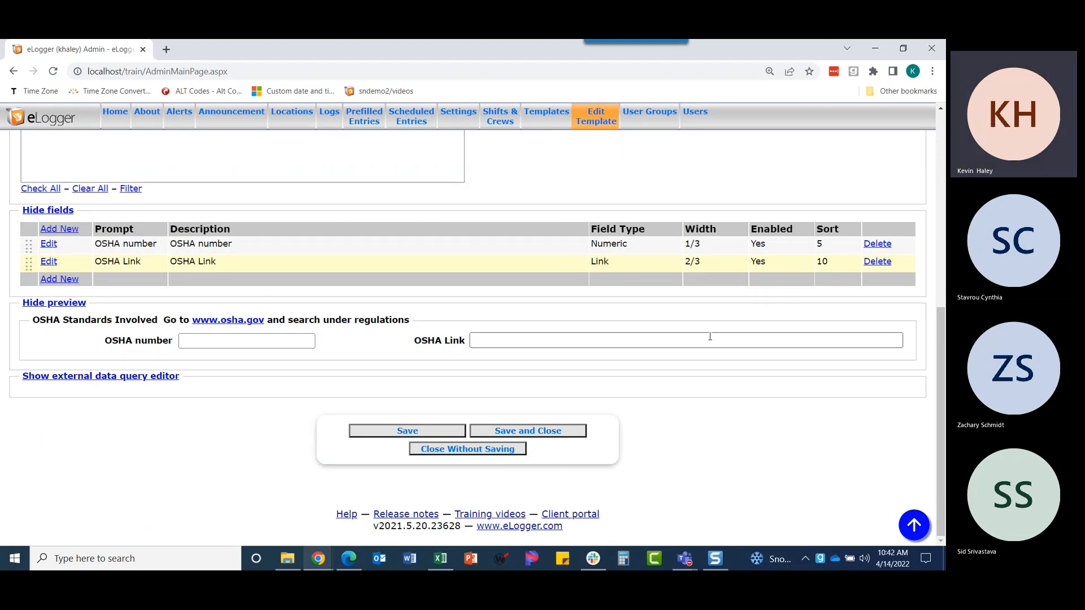
left_click(226, 321)
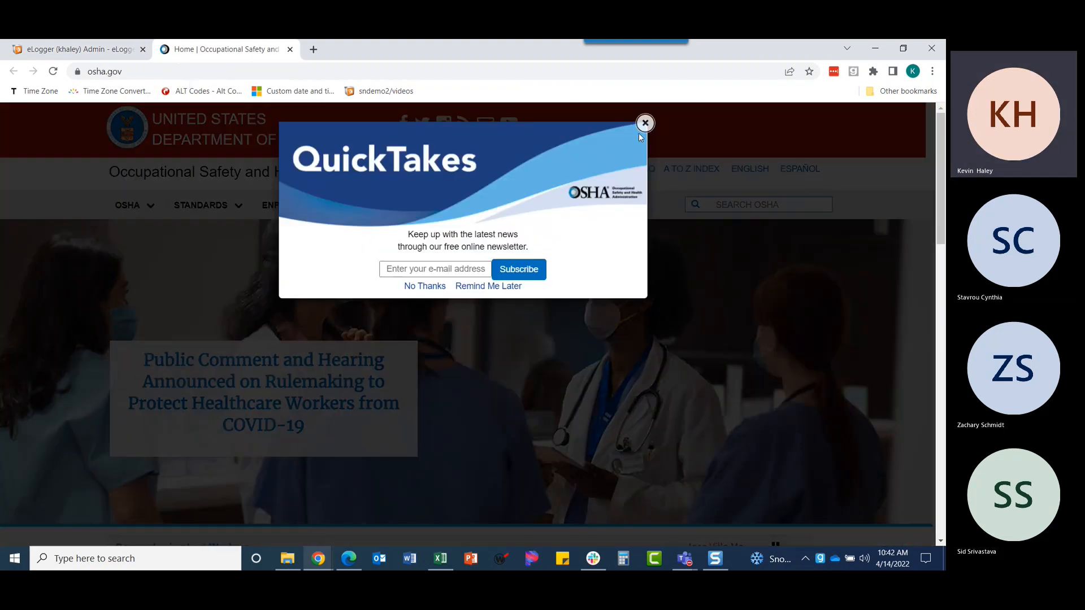
left_click(644, 122)
mouse_move(212, 210)
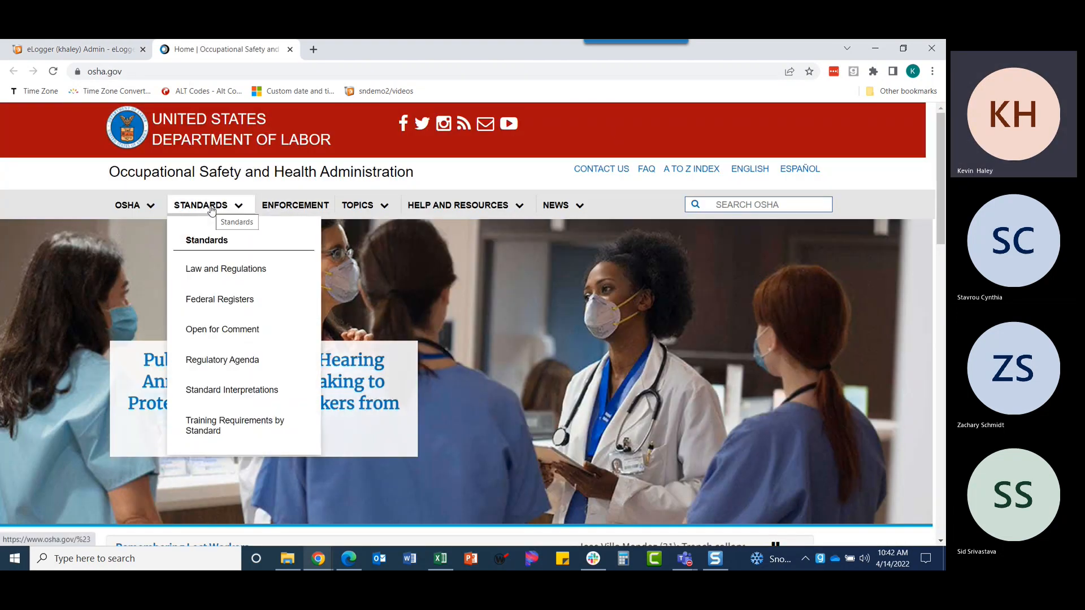
left_click(227, 269)
scroll(275, 336, "down", 10)
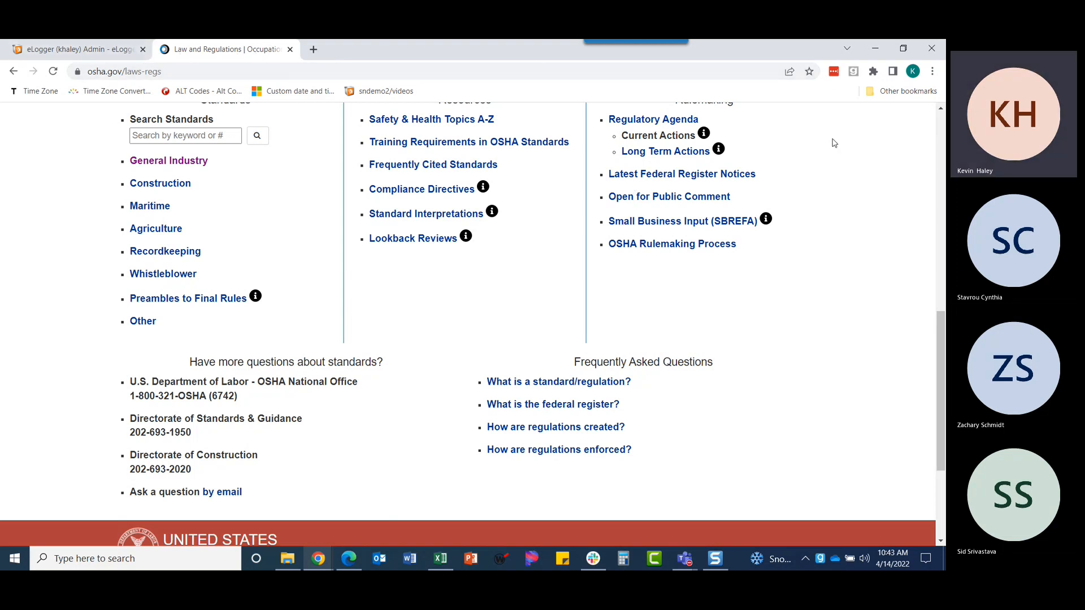
Step: Return to the eLogger template editor, and save and close the OSHA Standards template
left_click(126, 58)
left_click(564, 435)
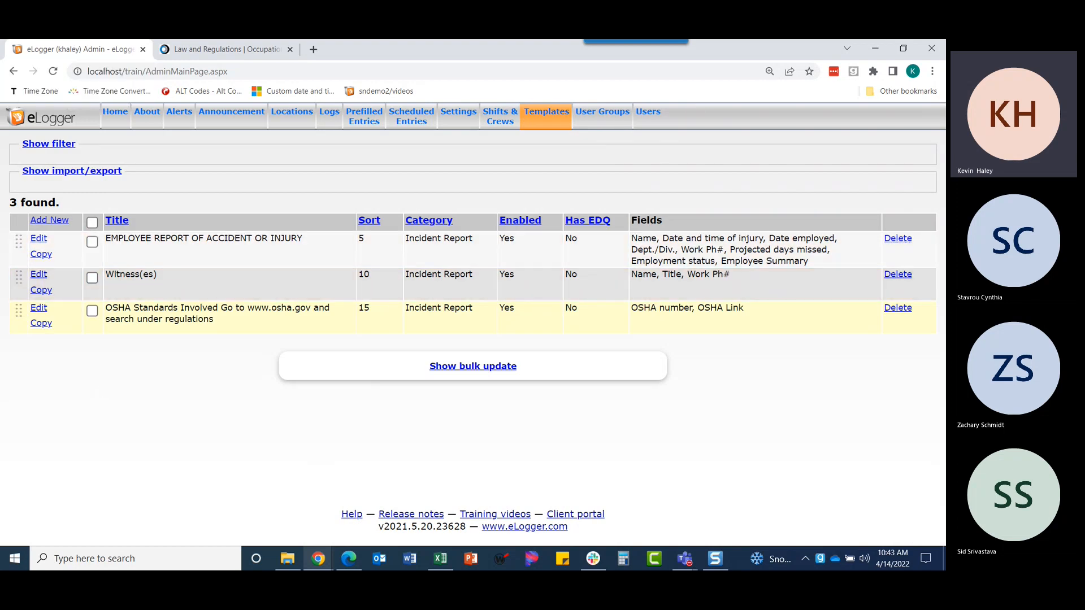
Step: Switch to the paper injury form PDF and examine its sections from Personal Protection Equipment Used down to Medical Treatment
left_click_drag(113, 40, 392, 39)
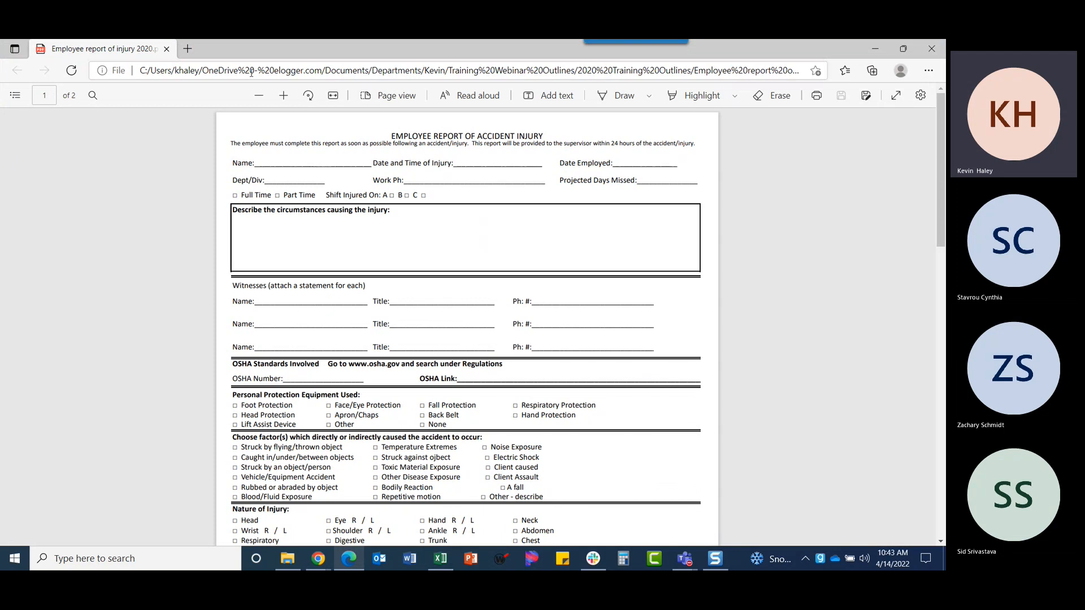
left_click_drag(203, 42, 357, 105)
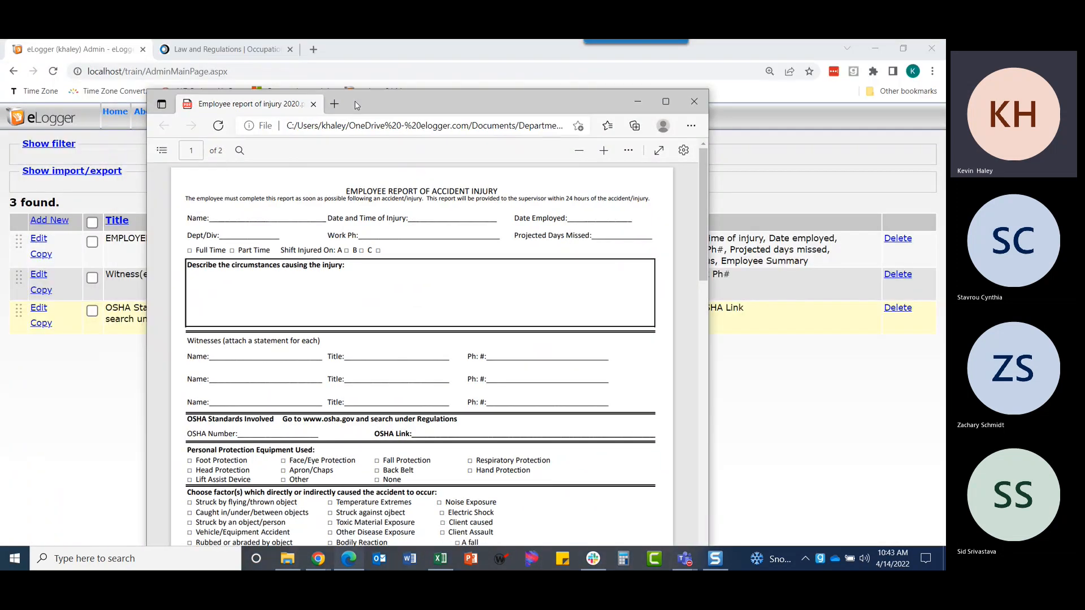
scroll(315, 318, "down", 4)
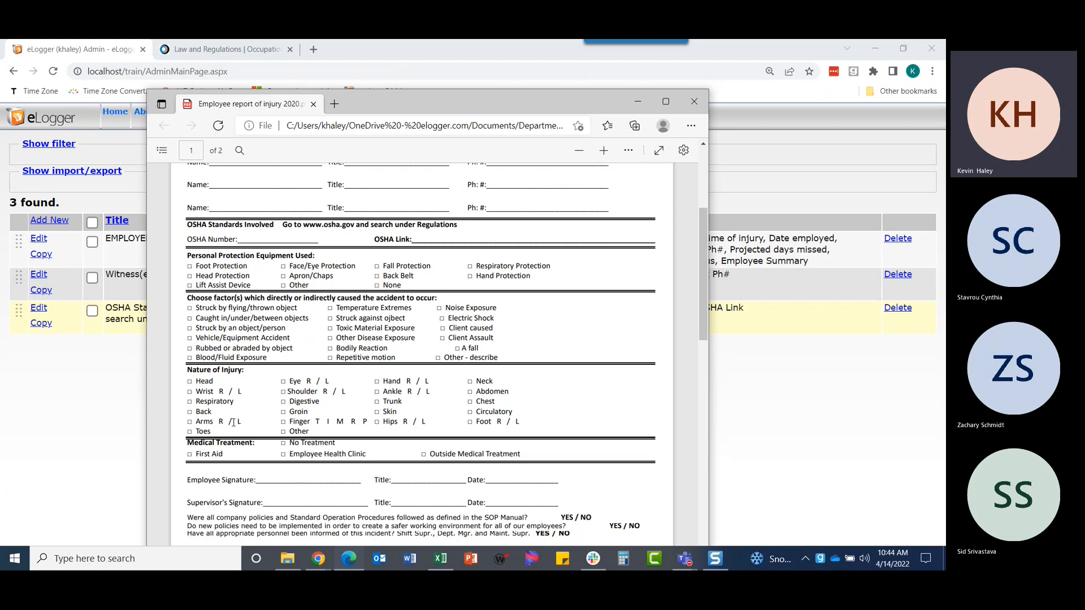
left_click_drag(381, 103, 0, 39)
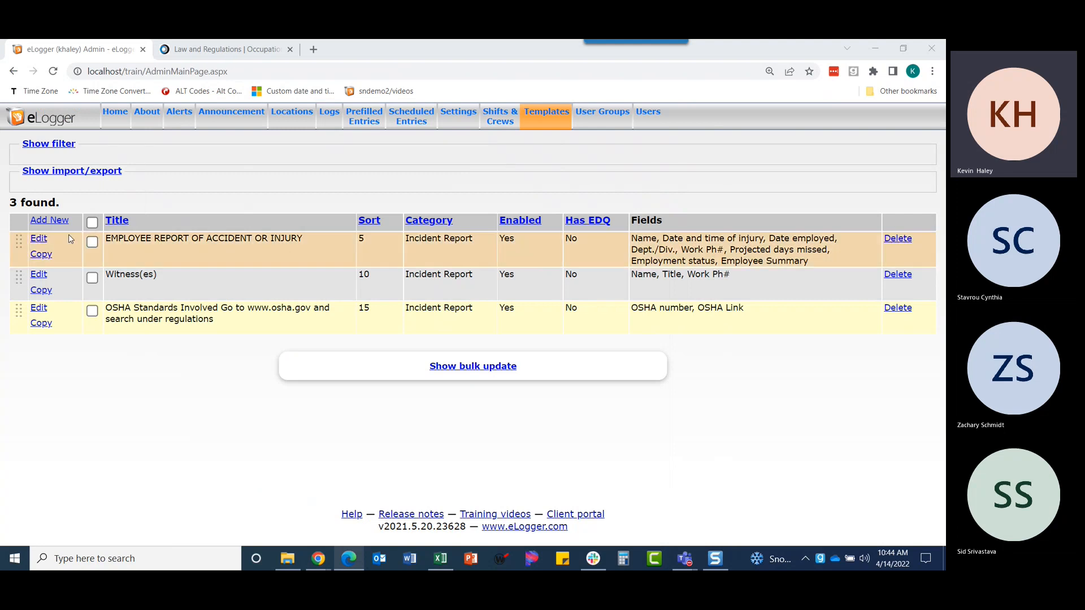
Step: Create a new template titled "Misc. Information" and set its category to Incident Report
left_click(50, 220)
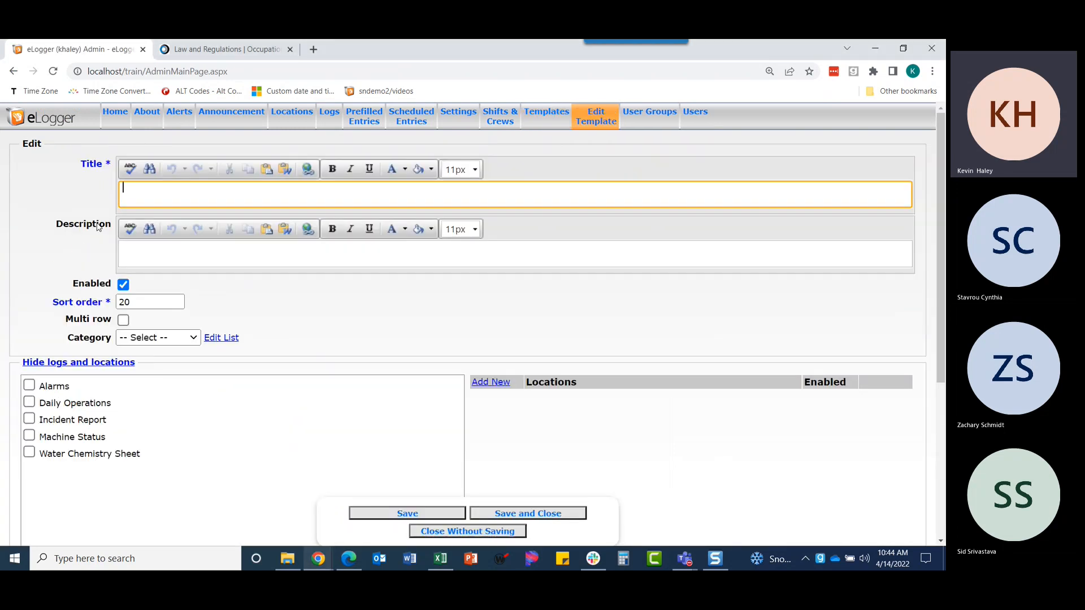
type("Misc. Information")
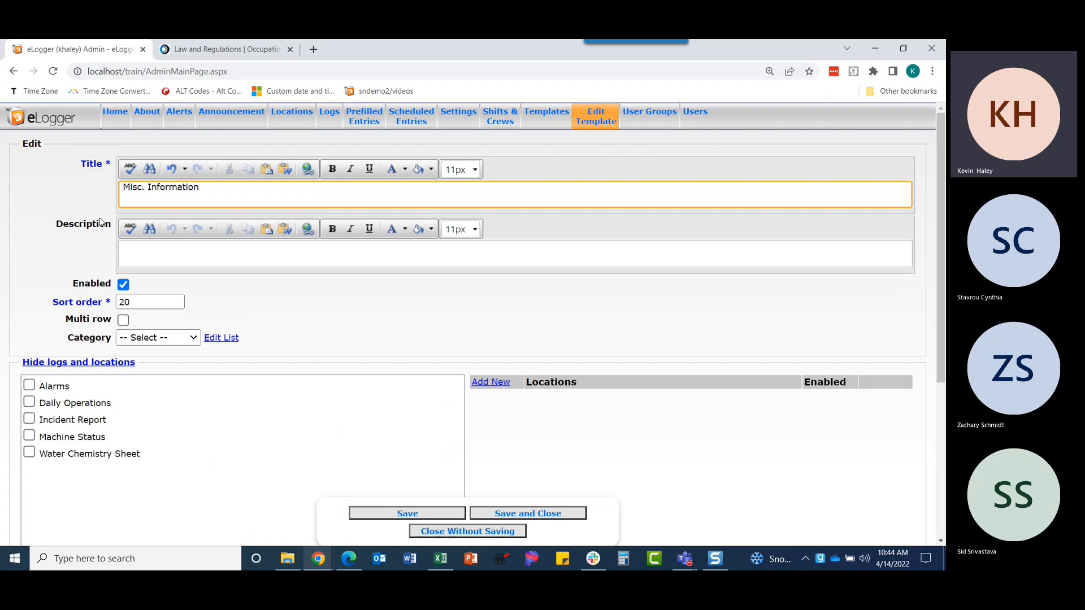
left_click(184, 337)
left_click(167, 385)
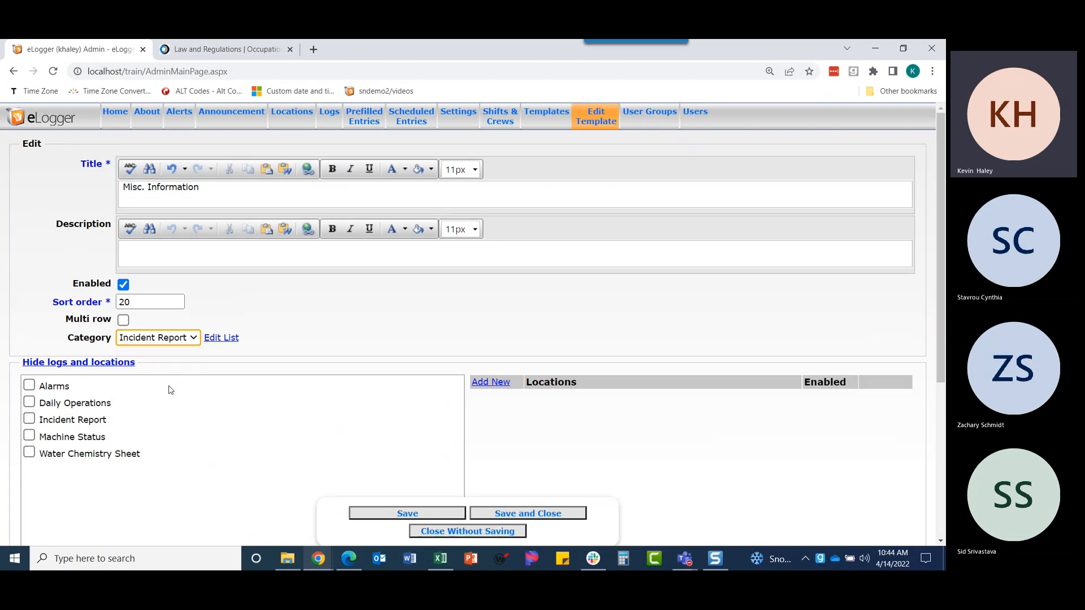
Step: Assign the Misc. Information template to the Incident Report log and the Power Plant location, and collapse the logs and locations section
left_click(79, 421)
left_click(491, 382)
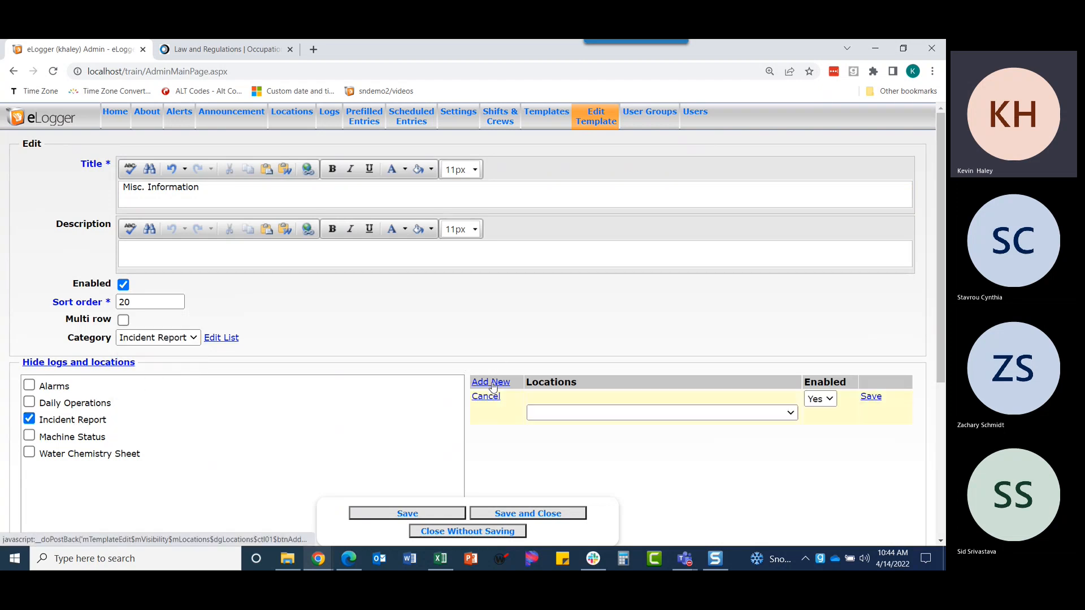
left_click(567, 416)
left_click(575, 442)
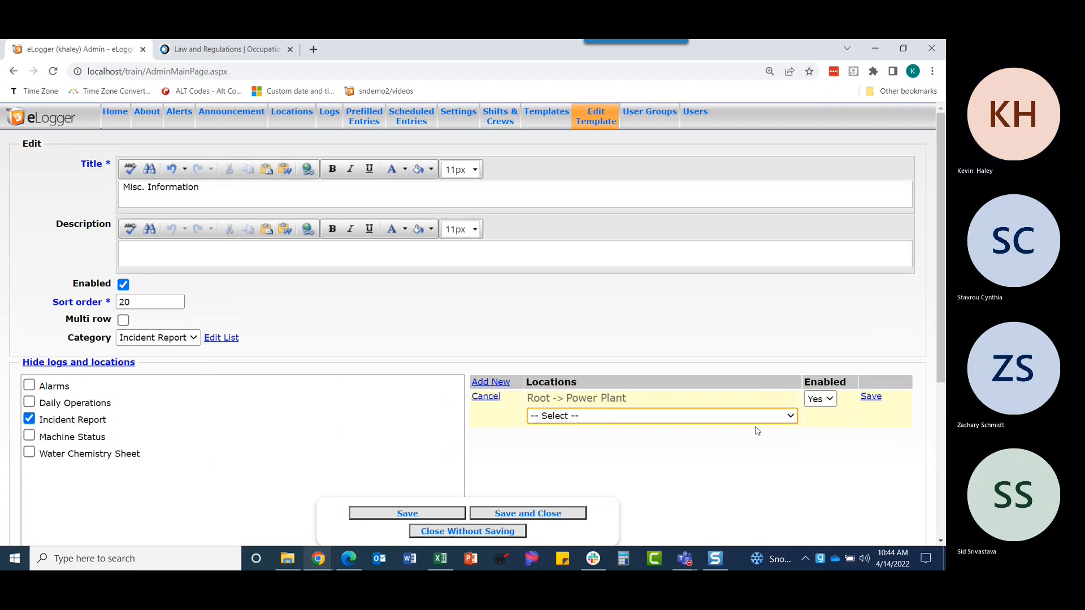
left_click(876, 396)
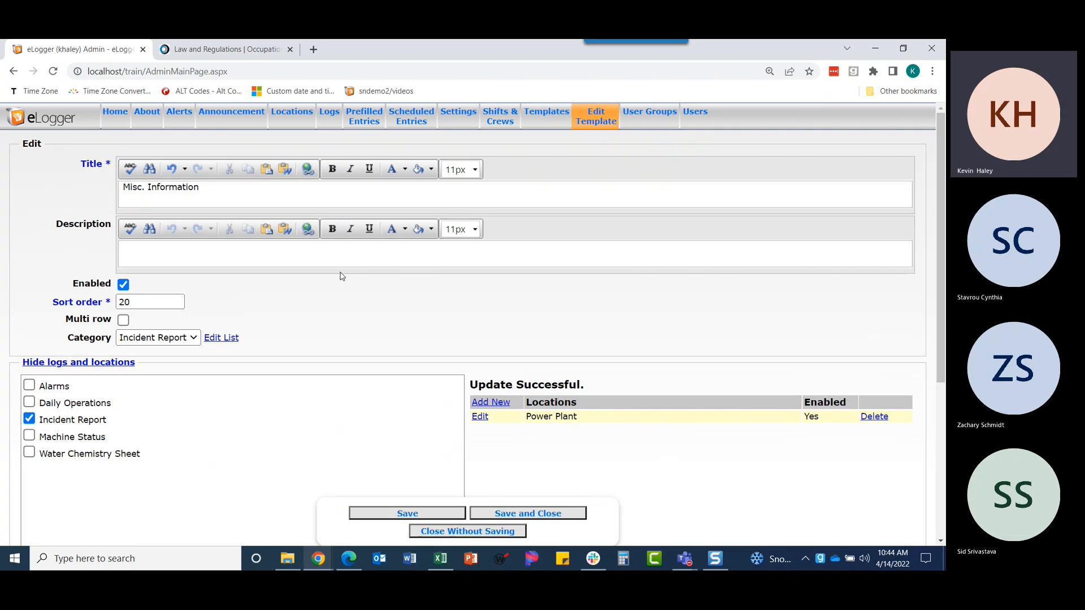
scroll(340, 276, "down", 3)
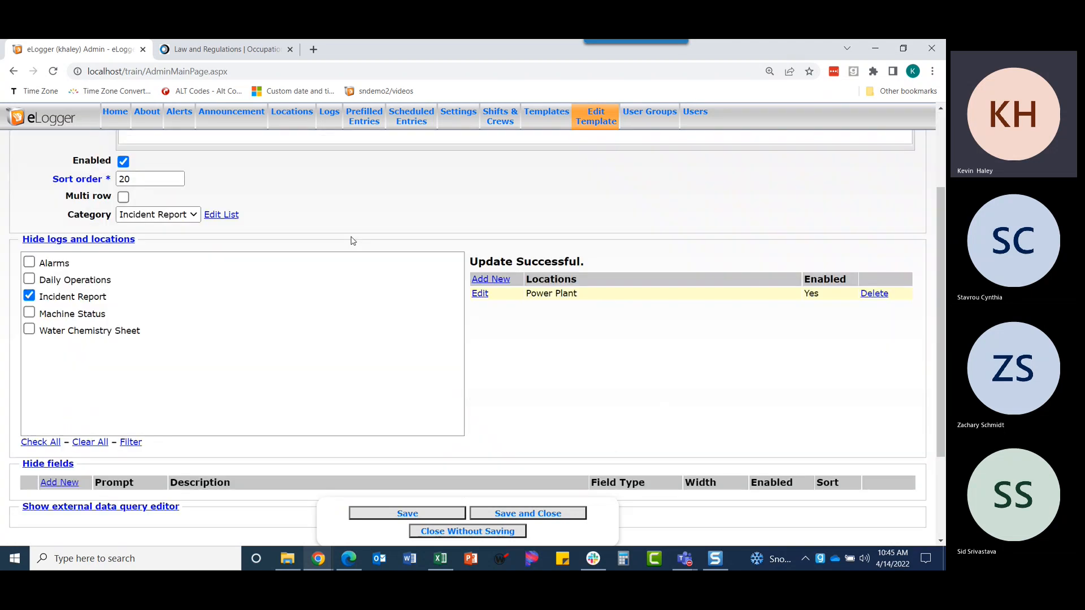
left_click(88, 179)
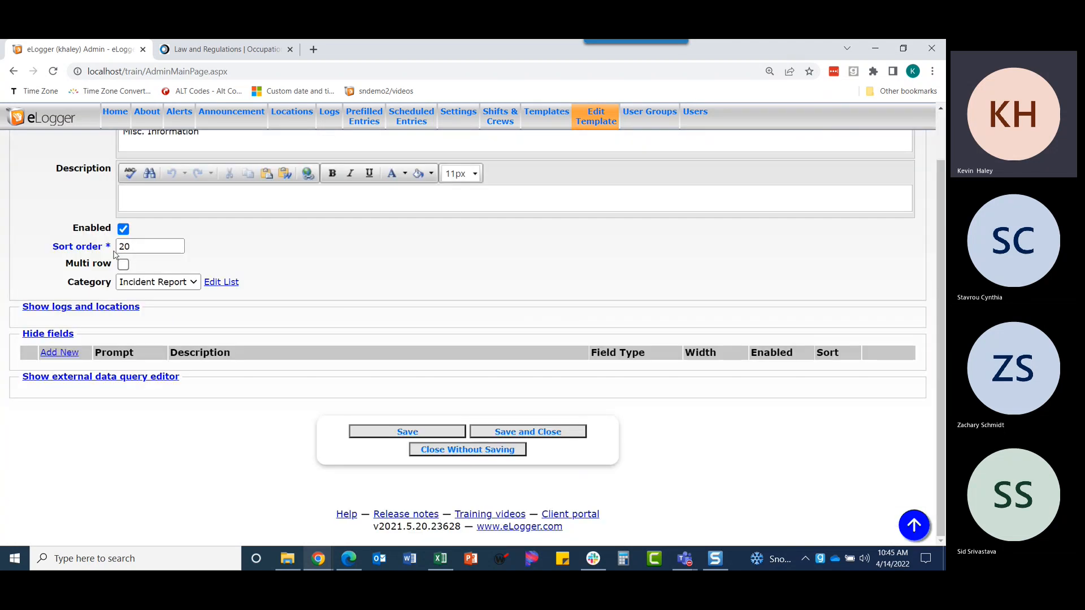
Step: Add a new multi-select list field with the prompt "PPE used" to the Misc. Information template
left_click(64, 353)
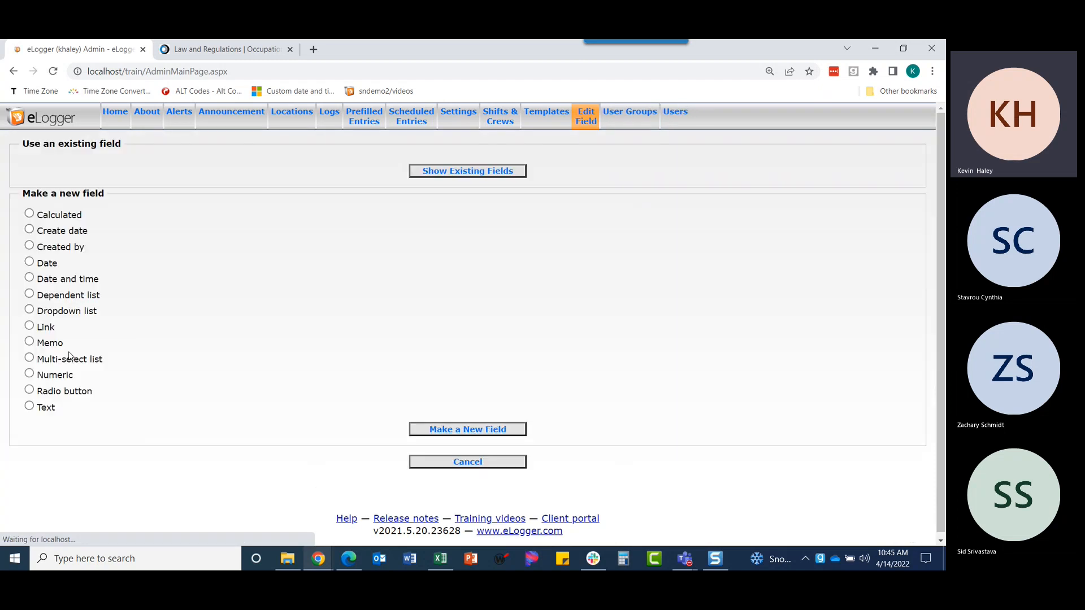
left_click(47, 364)
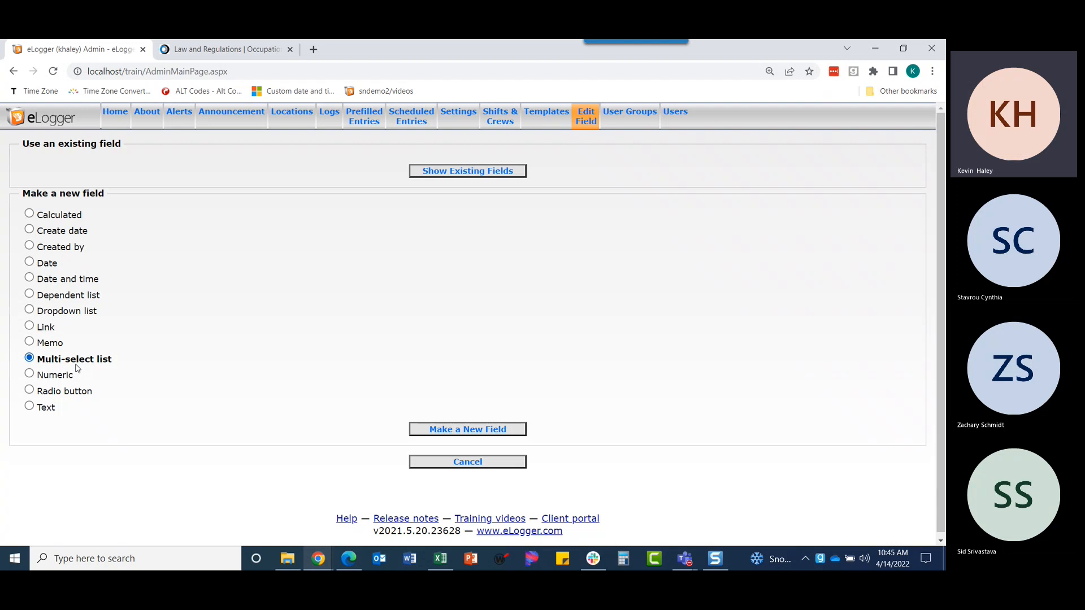
left_click(444, 430)
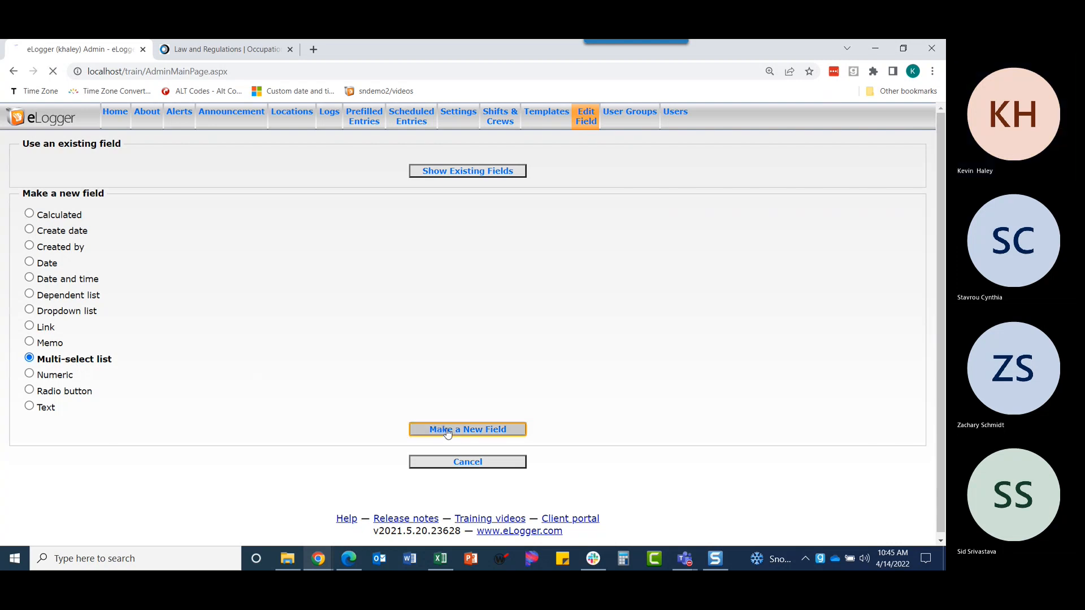
type("PPE used")
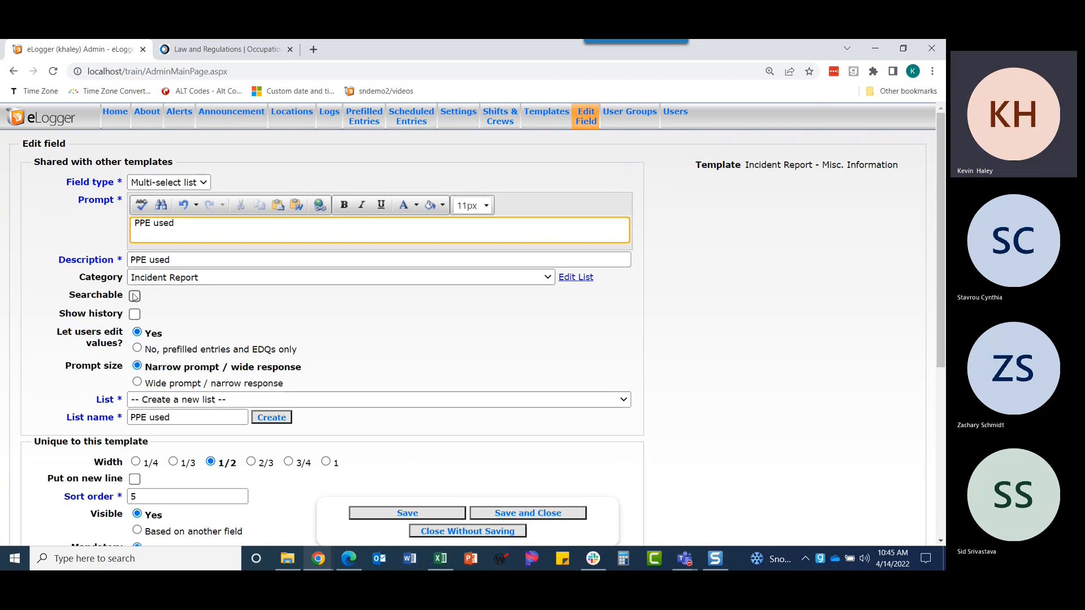
Step: Use the first existing "Personal Protective Equipment" list for the PPE used field
left_click(245, 400)
scroll(246, 308, "down", 10)
scroll(246, 308, "down", 10)
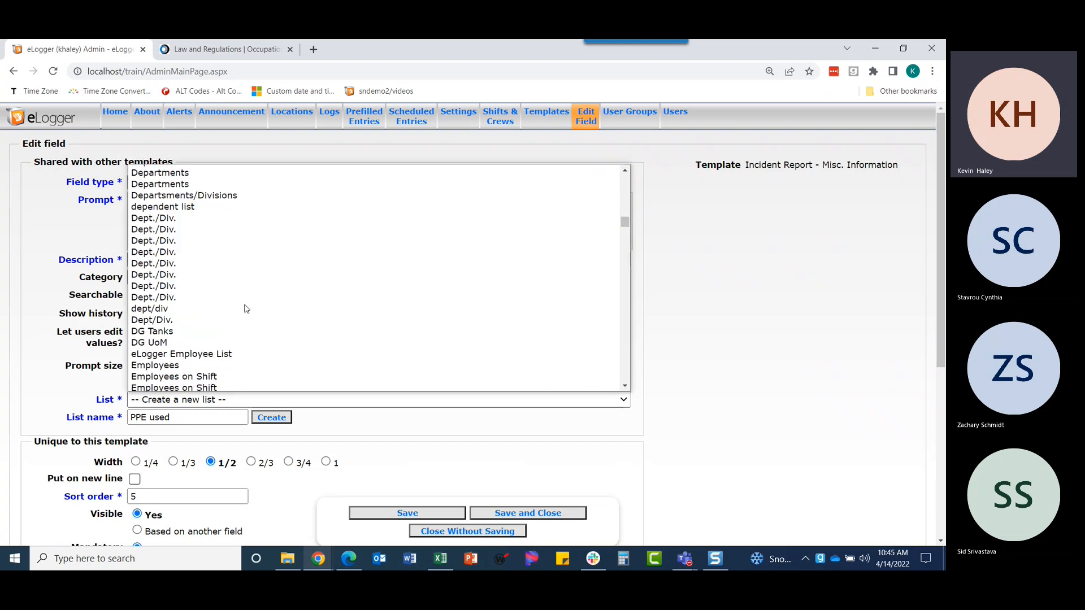
key("p")
scroll(246, 308, "down", 2)
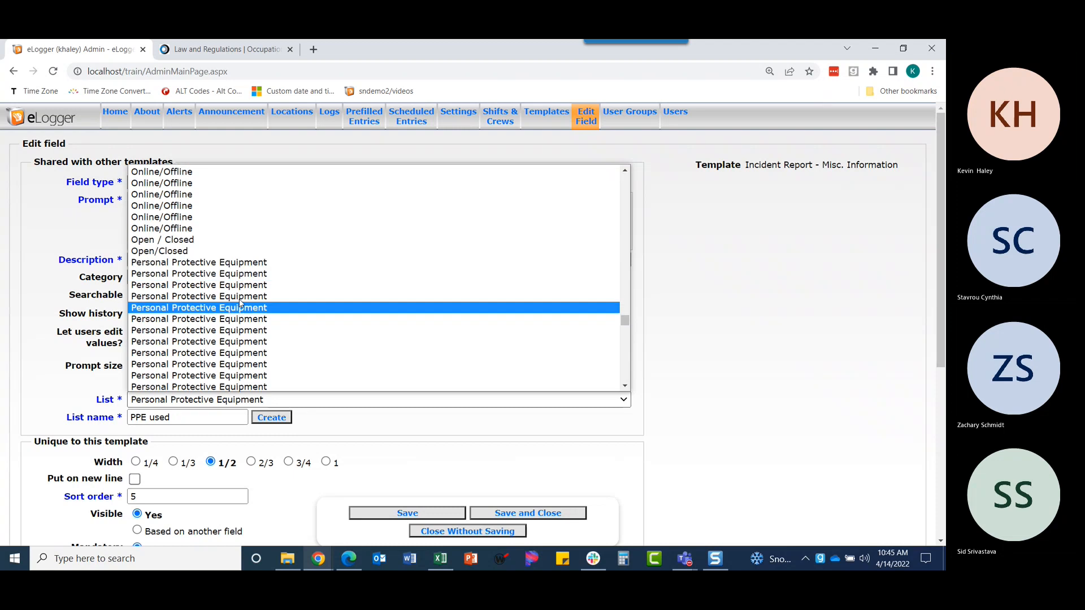
left_click(198, 259)
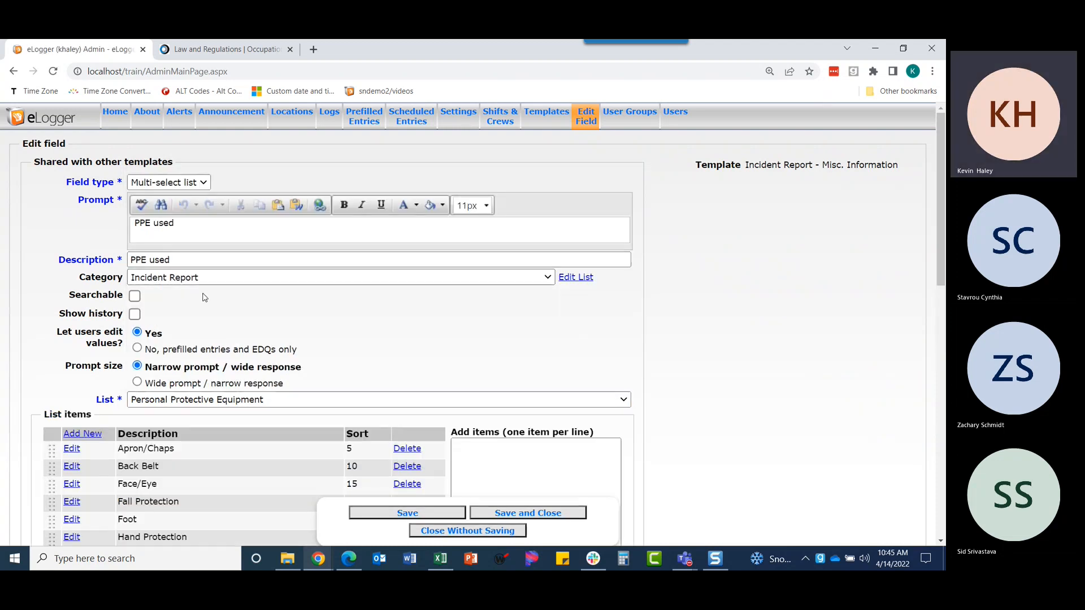
Step: Look over the protective equipment list items, set the field's width to 1/3, and save and close the field
scroll(230, 340, "down", 3)
scroll(229, 340, "down", 2)
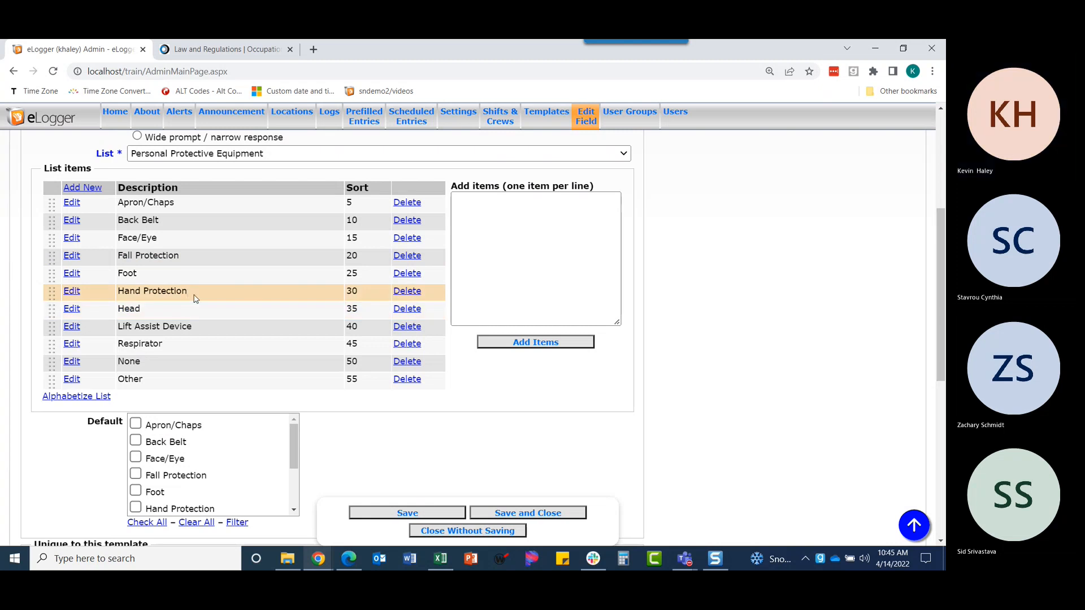
scroll(90, 342, "down", 3)
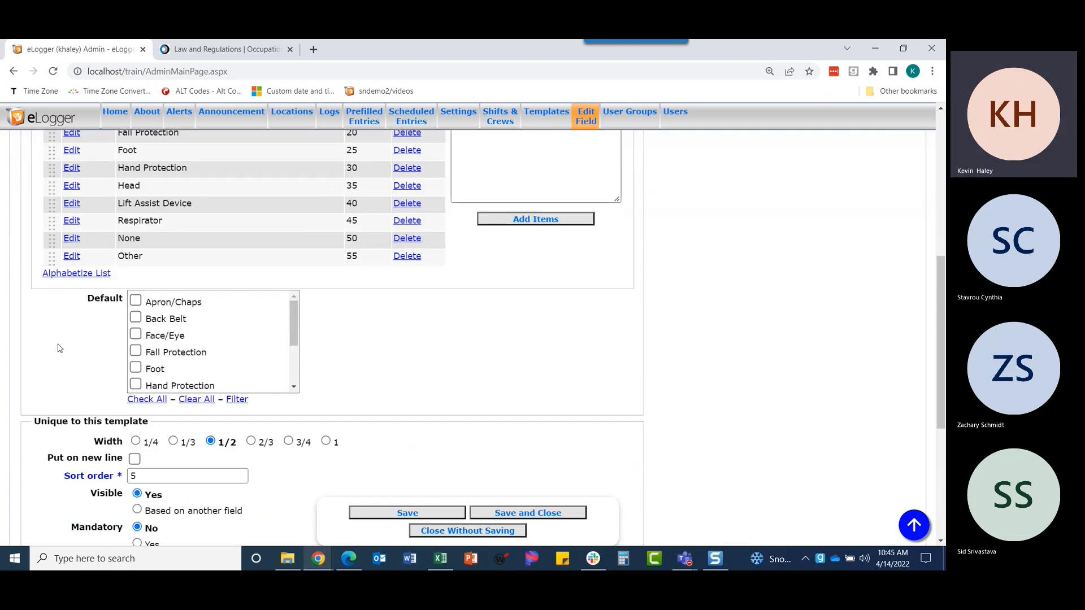
left_click(173, 441)
left_click(514, 508)
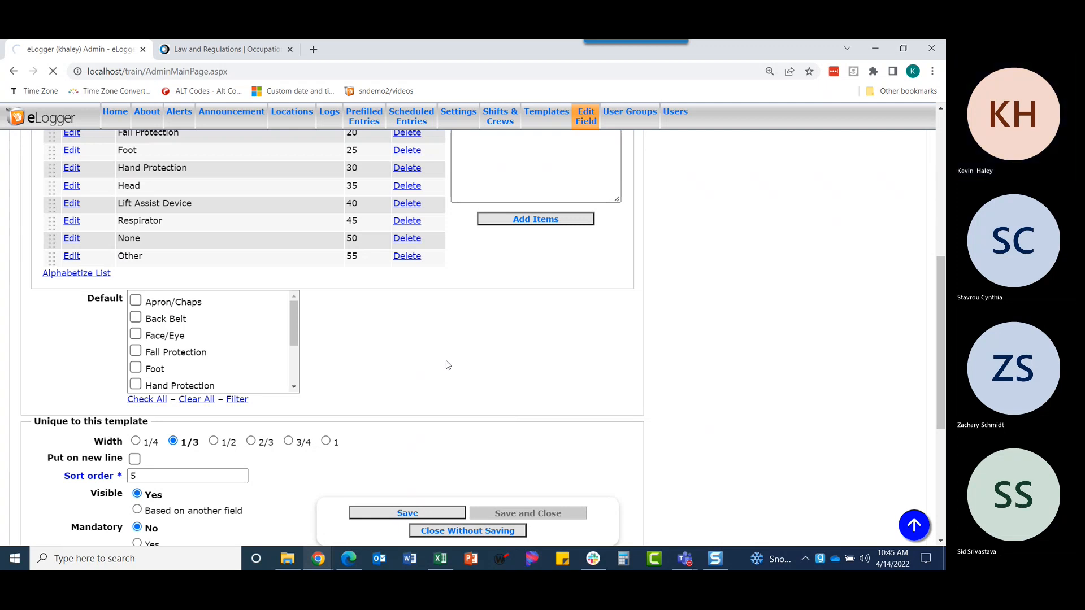
scroll(445, 364, "down", 3)
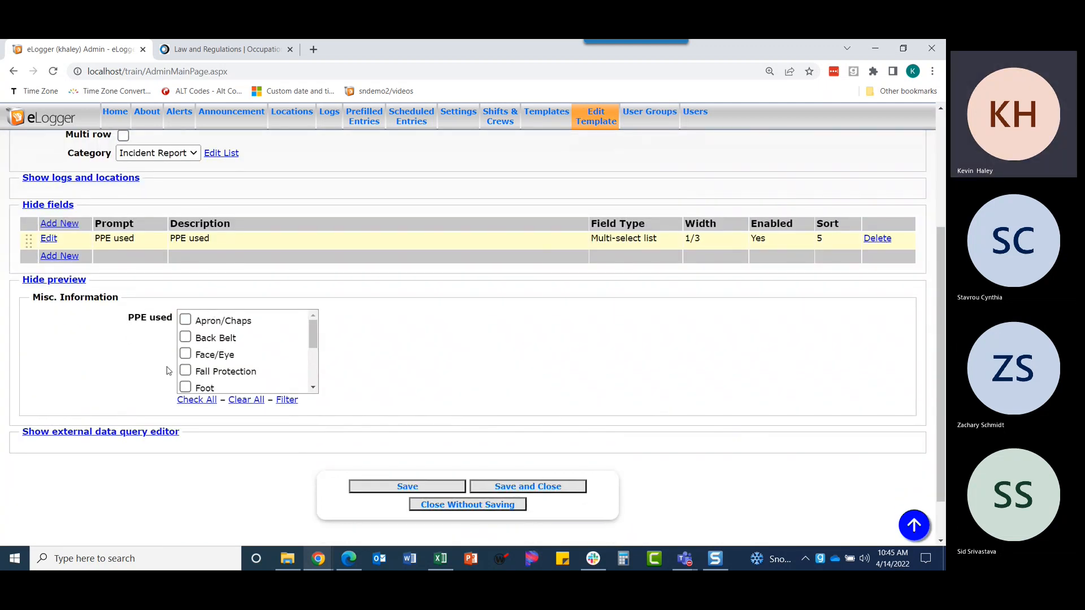
Step: Try out the PPE used list in the template preview by selecting Apron/Chaps, Face/Eye and Fall Protection
mouse_move(315, 333)
left_mouse_down()
mouse_move(318, 368)
mouse_move(314, 331)
left_mouse_up()
left_click(185, 320)
left_click(185, 354)
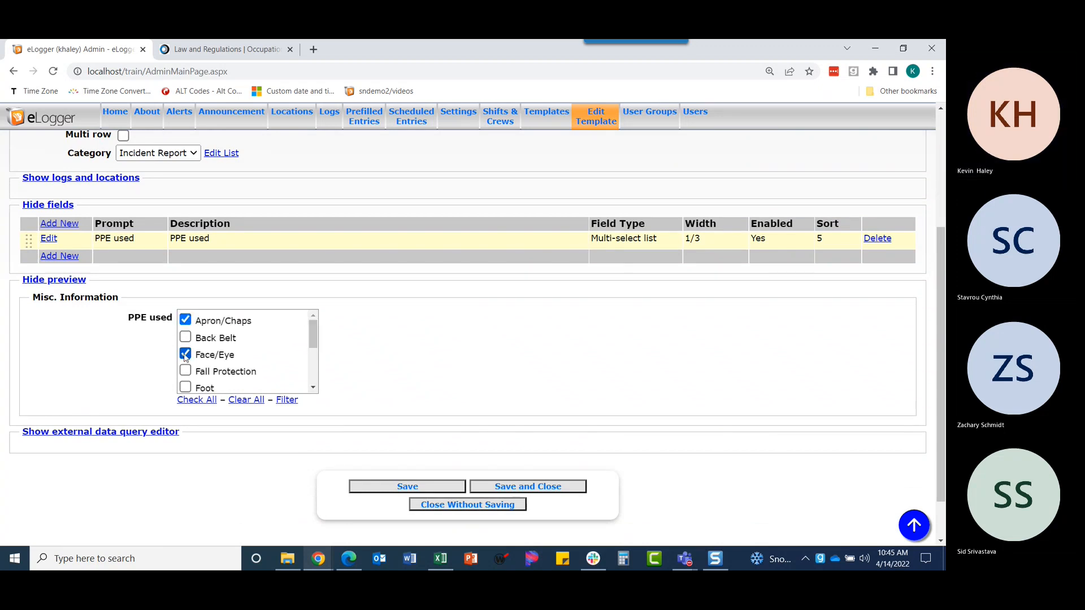
left_click(185, 370)
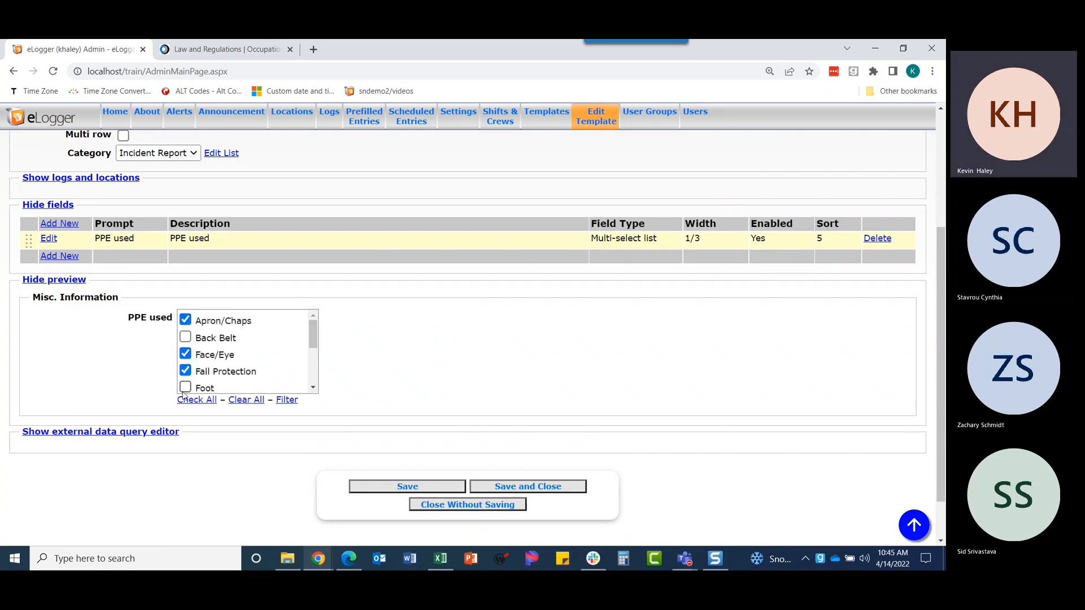
Step: Filter the previewed PPE used list by "fa" and clear the filter again
left_click(286, 400)
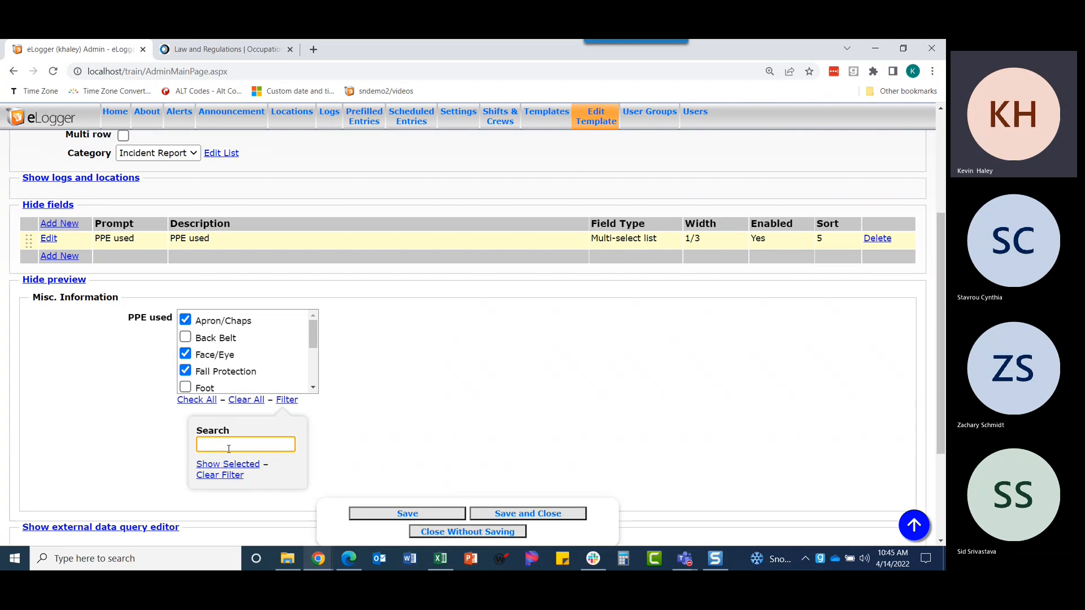
type("fa")
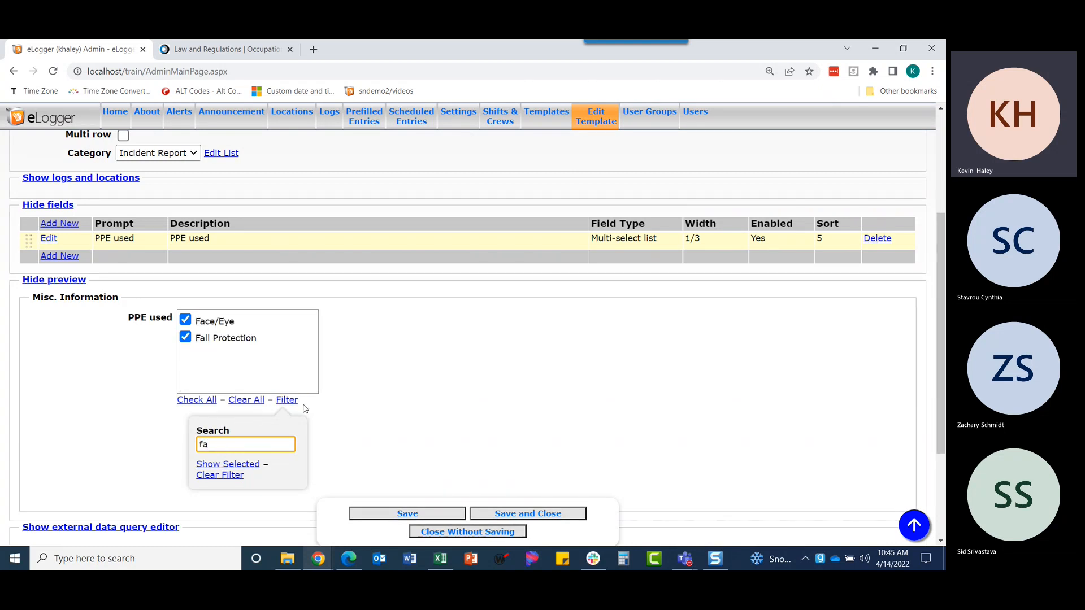
left_click(232, 475)
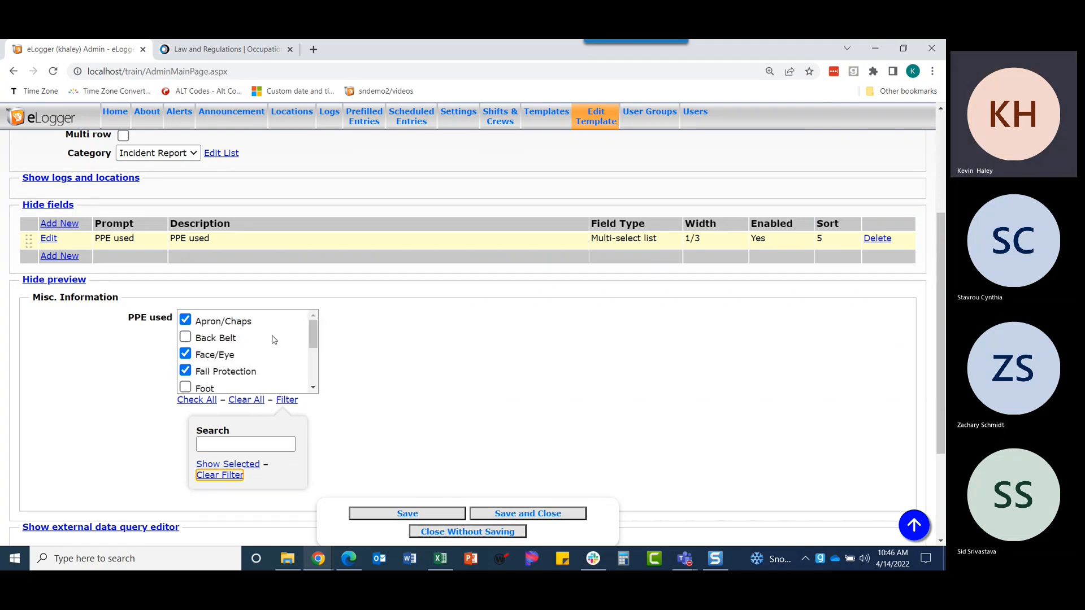
Step: Add a new multi-select list field with the prompt "Factors causing incident" and create a new list of the same name for it
left_click(60, 257)
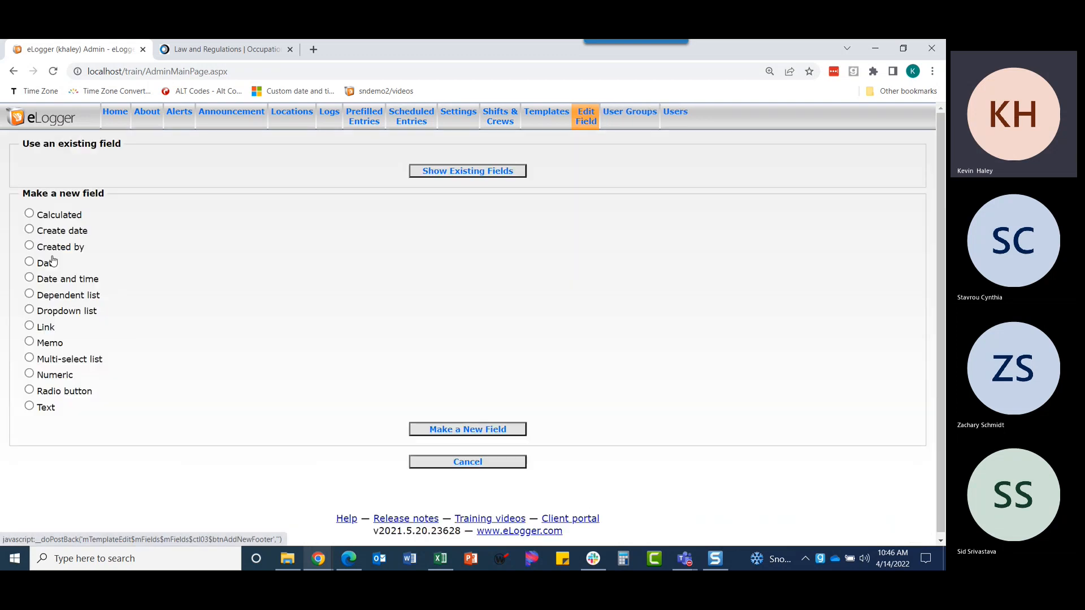
left_click(69, 362)
left_click(415, 429)
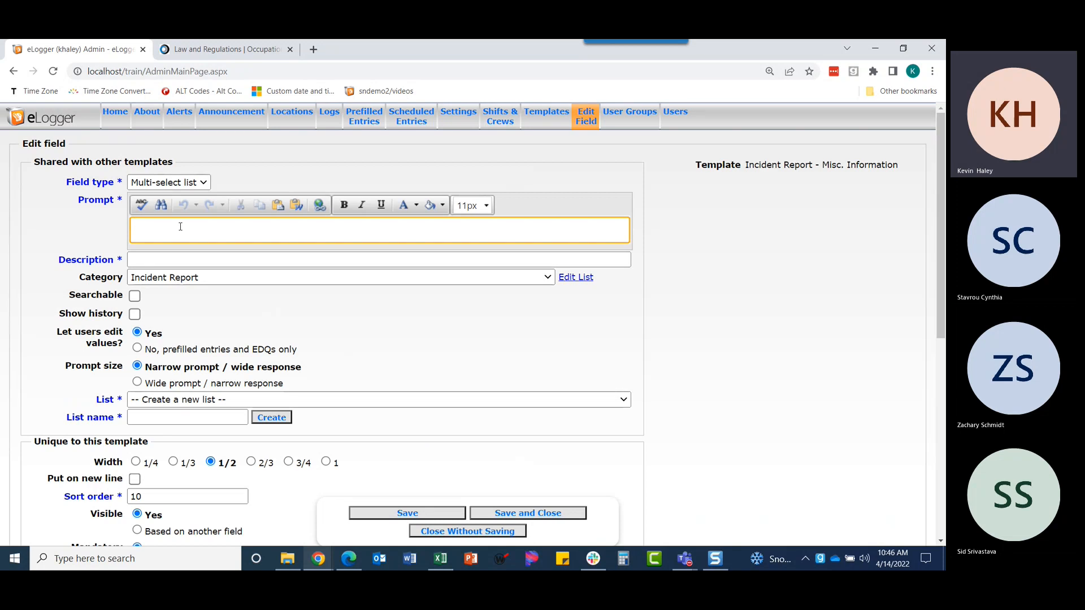
type("Factors causing ")
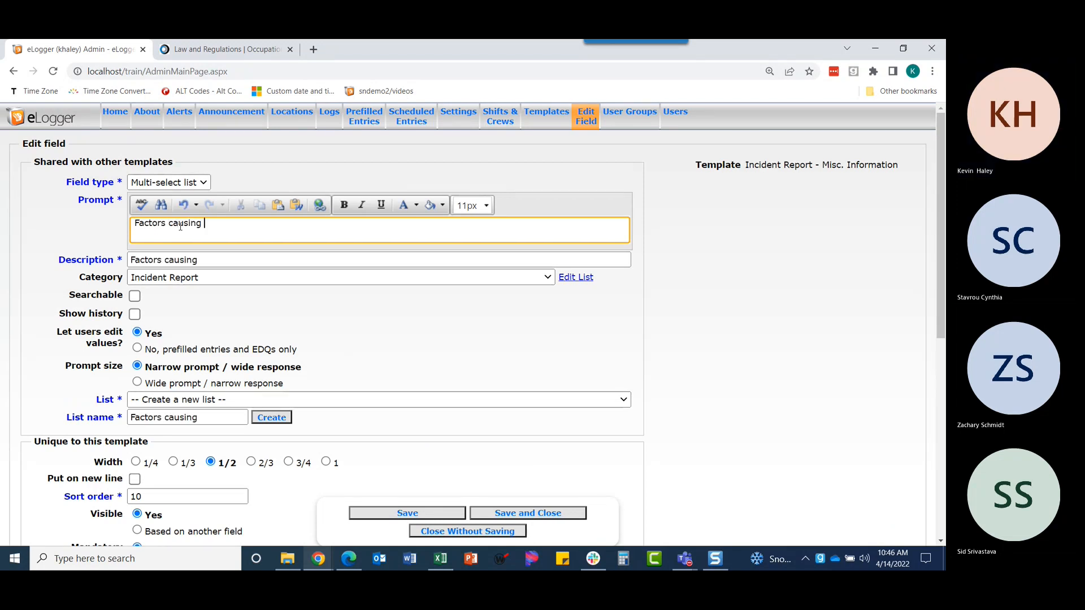
type("incident")
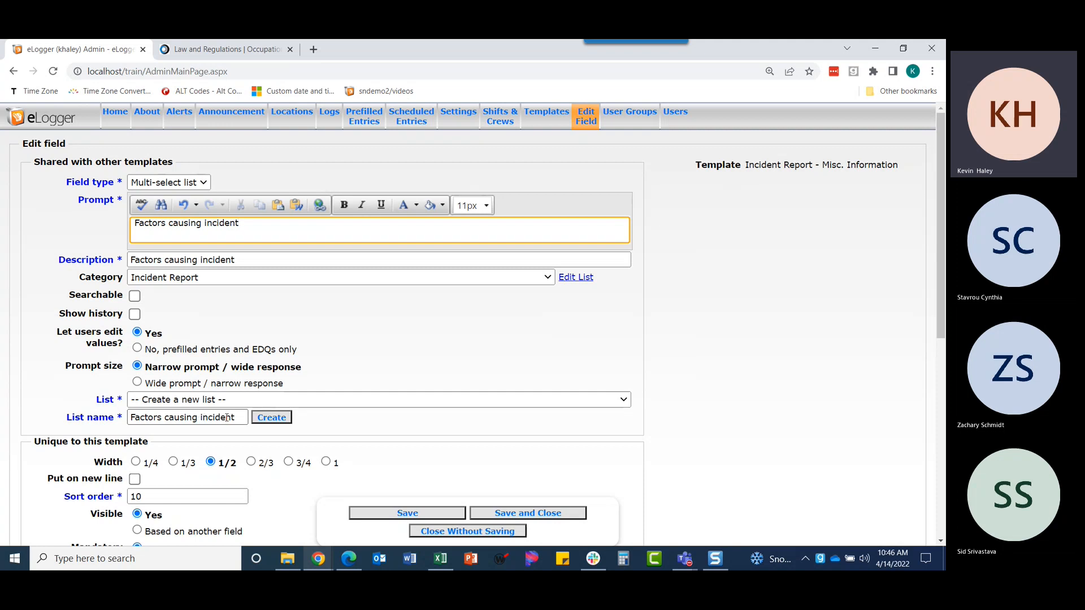
left_click(281, 421)
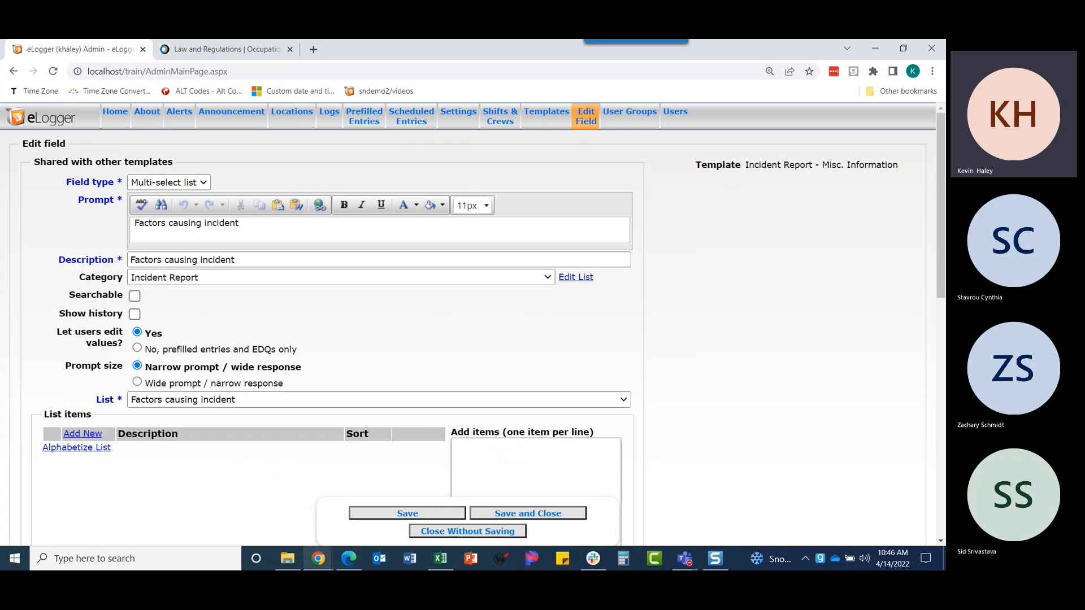
Step: Paste the prepared incident factors, from "Struck by flying/thrown object" to "Other", and add them as items of the Factors causing incident list
key("alt+Tab")
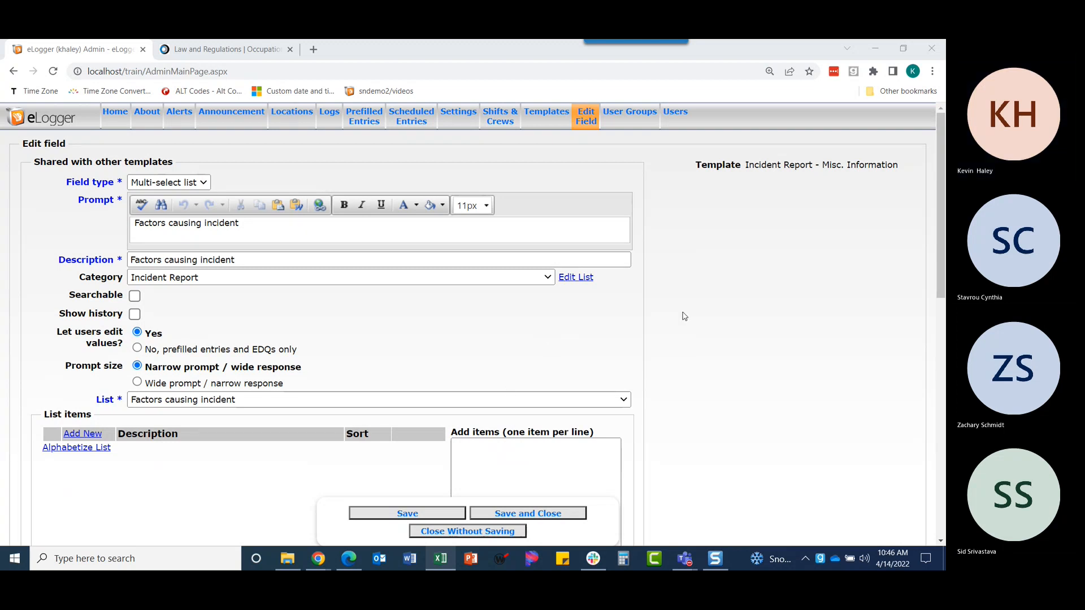
scroll(682, 314, "down", 1)
scroll(682, 314, "down", 2)
left_click(541, 347)
key("ctrl+v")
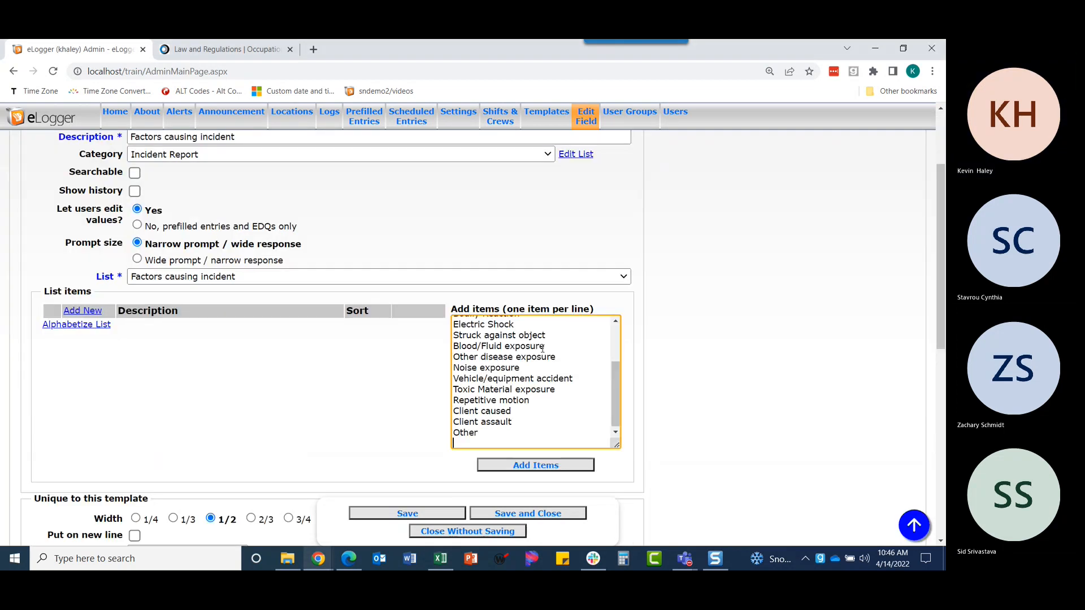
scroll(532, 357, "up", 3)
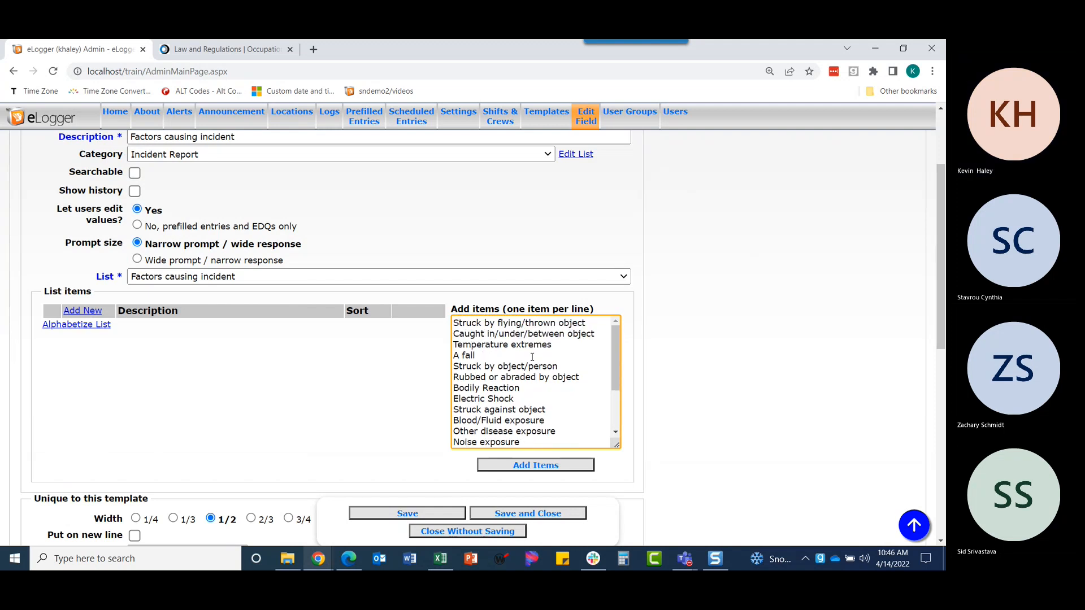
left_click(536, 465)
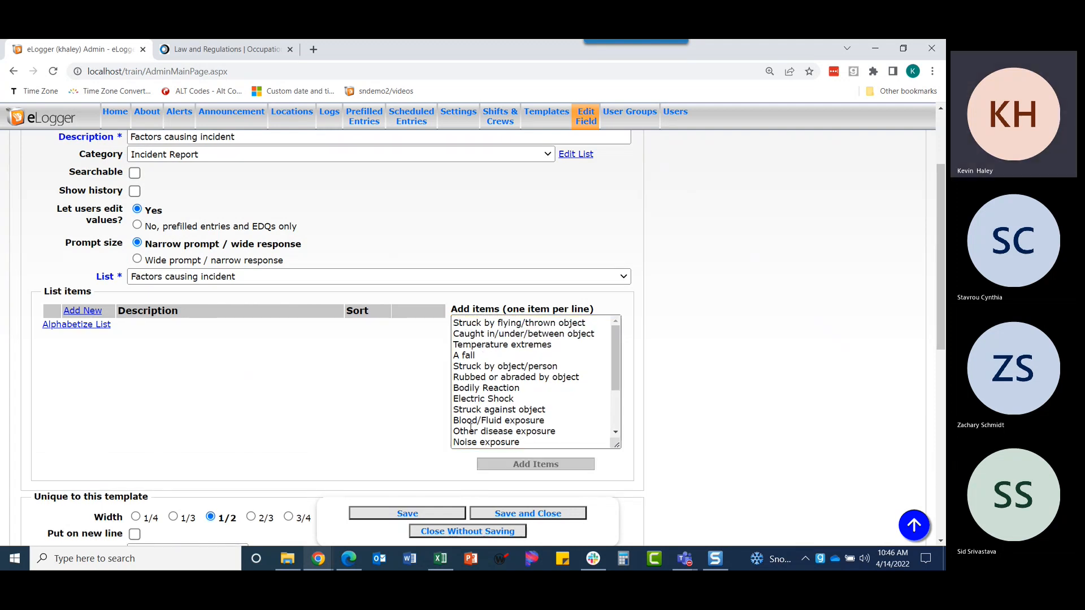
Step: Alphabetize the items of the Factors causing incident list
scroll(283, 362, "down", 2)
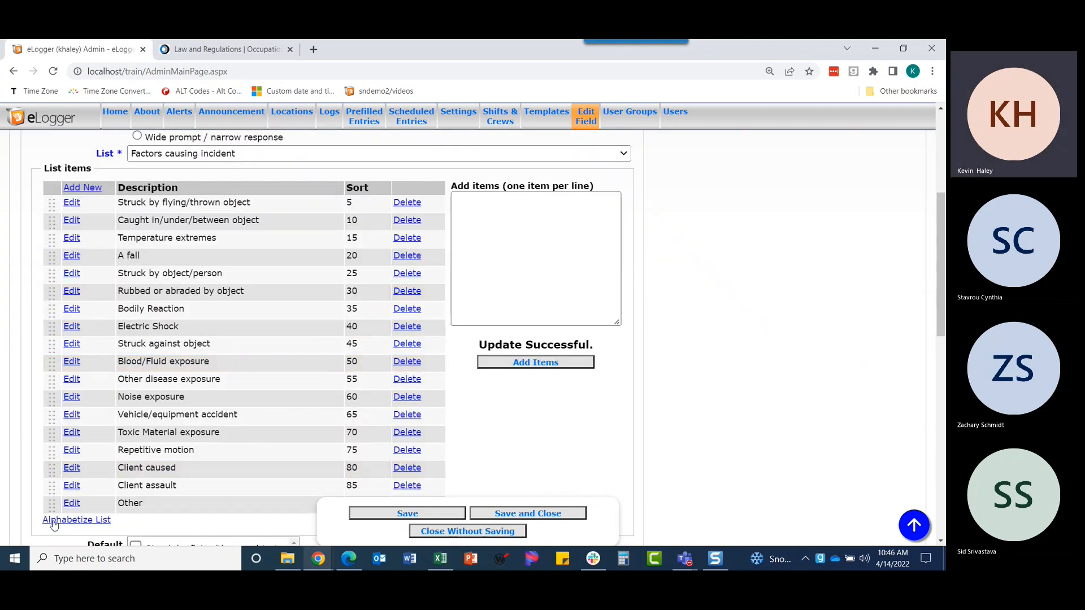
left_click(72, 519)
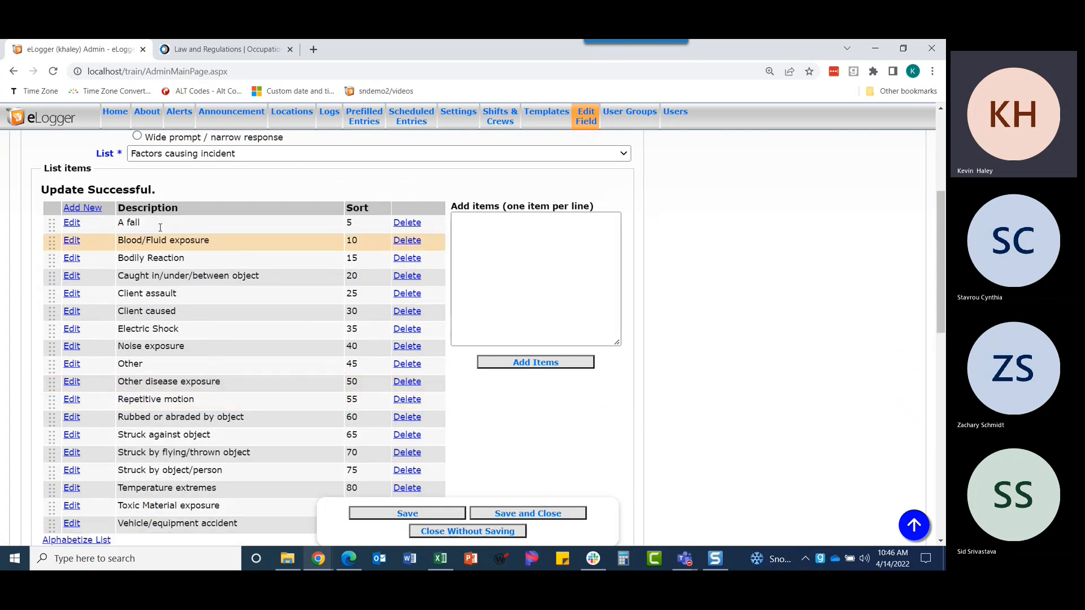
scroll(153, 412, "down", 1)
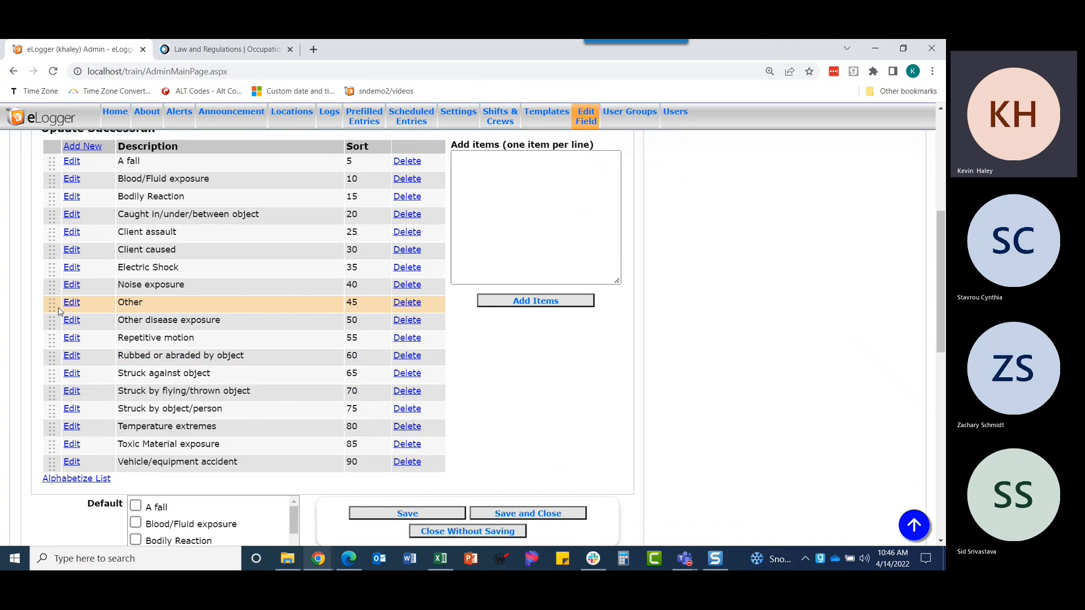
Step: Move "Other" to the end of the incident factors list, set the field width to 1/3, and save and close the field
left_click_drag(51, 304, 52, 465)
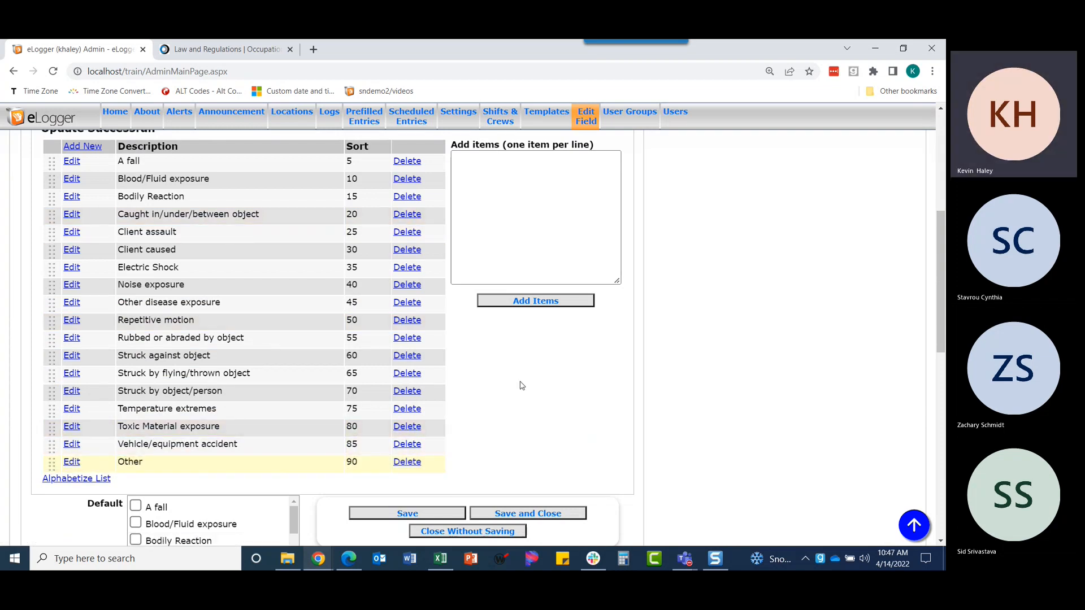
scroll(520, 384, "down", 3)
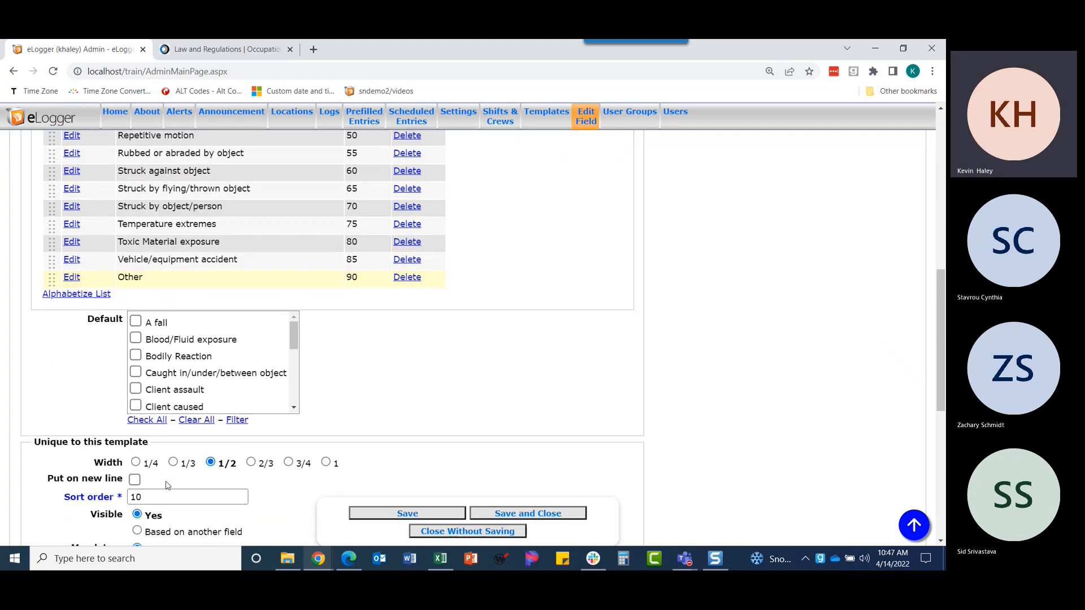
left_click(172, 462)
left_click(525, 513)
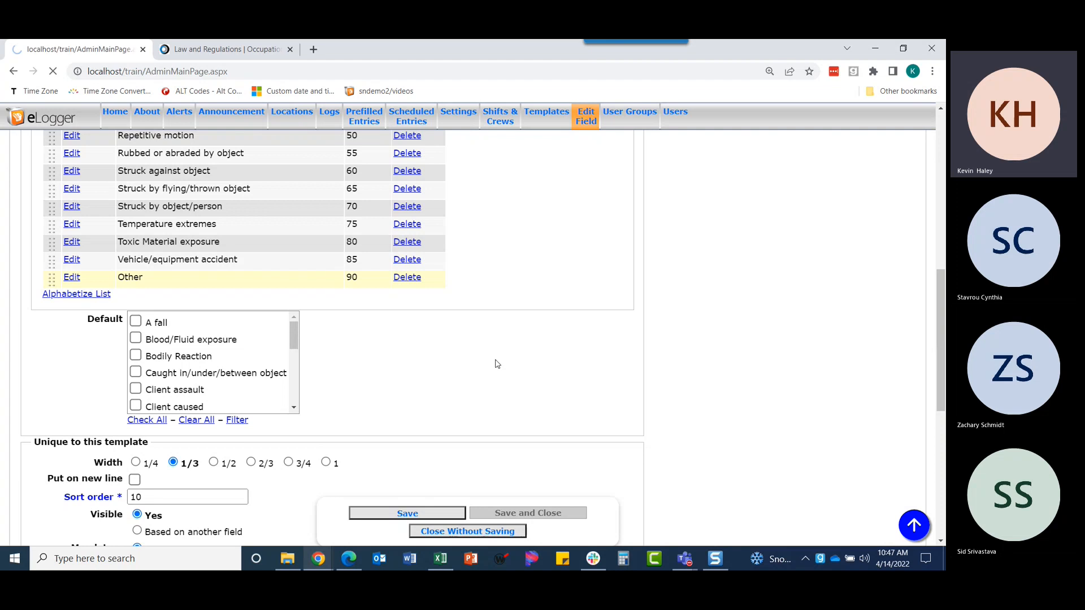
scroll(496, 363, "down", 2)
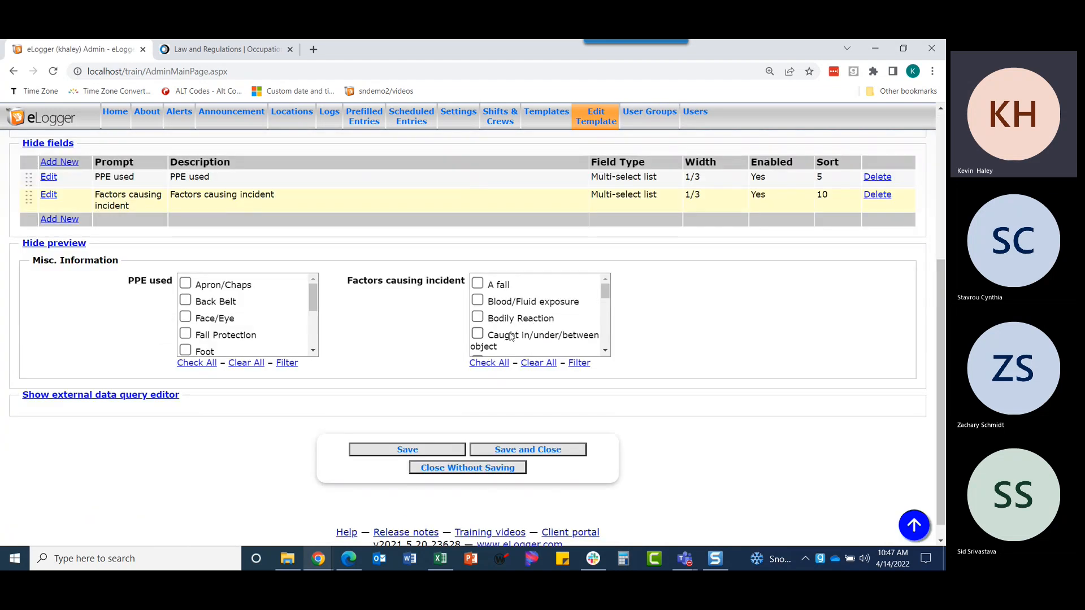
mouse_move(604, 299)
left_mouse_down()
mouse_move(604, 314)
mouse_move(604, 289)
left_mouse_up()
Step: View the template preview at 100% browser zoom, and restore the zoom to 125%
left_click(932, 71)
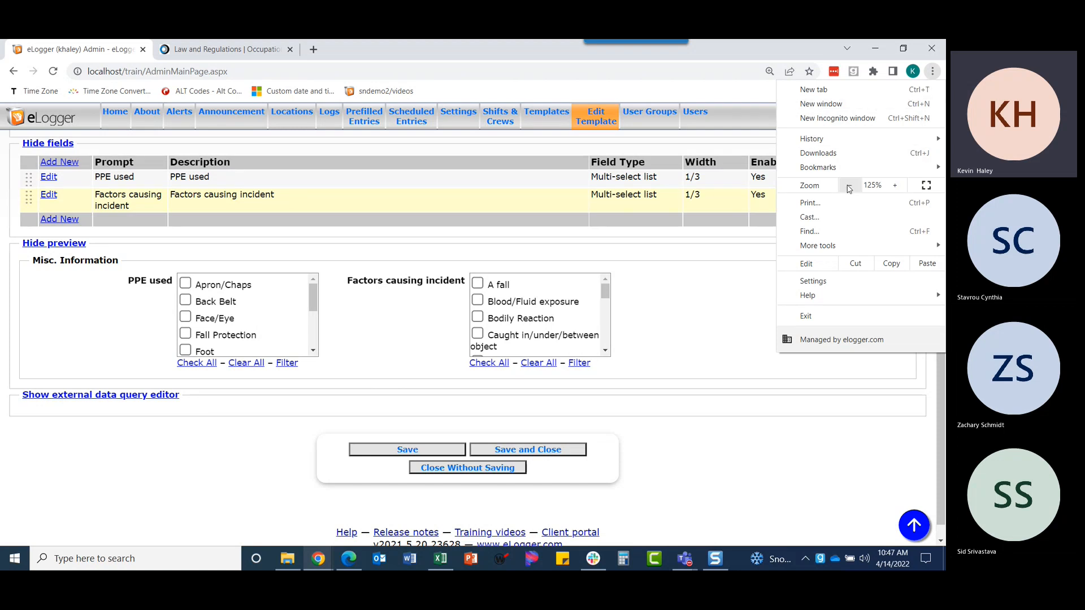
left_click(849, 186)
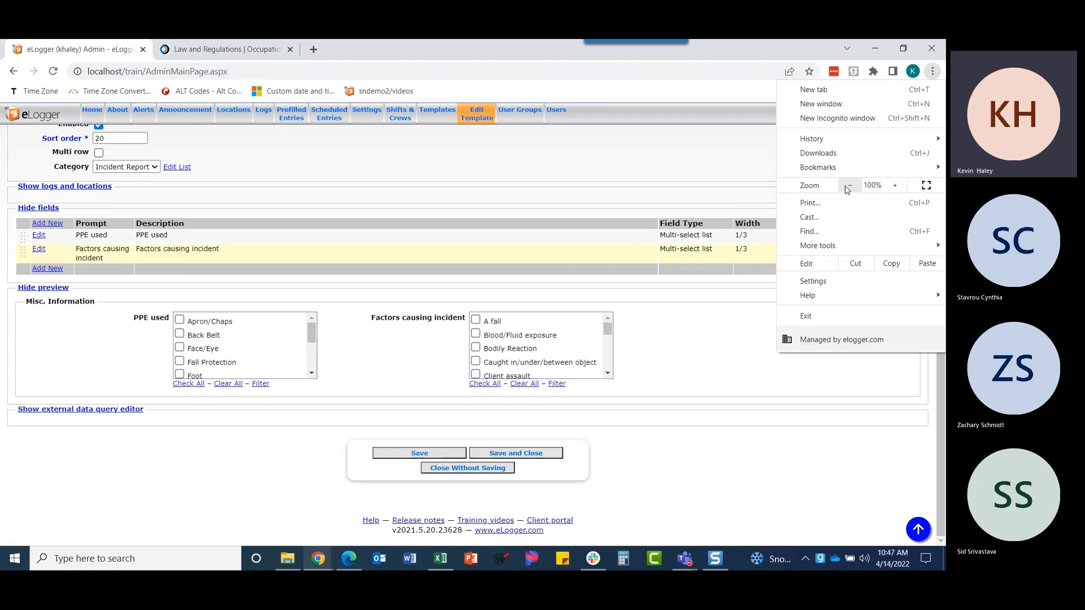
mouse_move(606, 331)
left_mouse_down()
mouse_move(607, 373)
mouse_move(608, 320)
left_mouse_up()
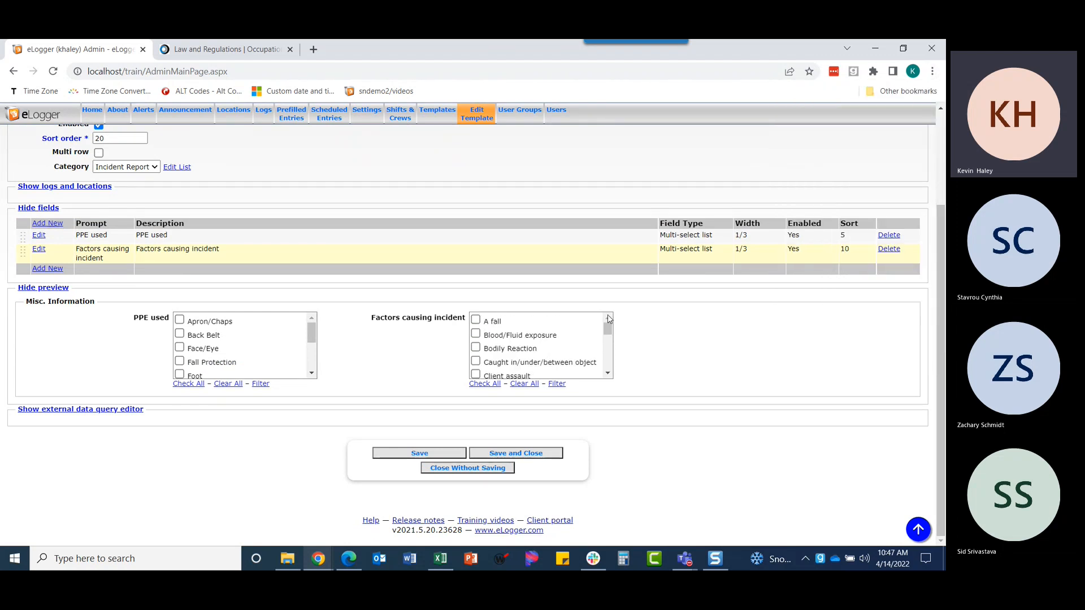
left_click(932, 71)
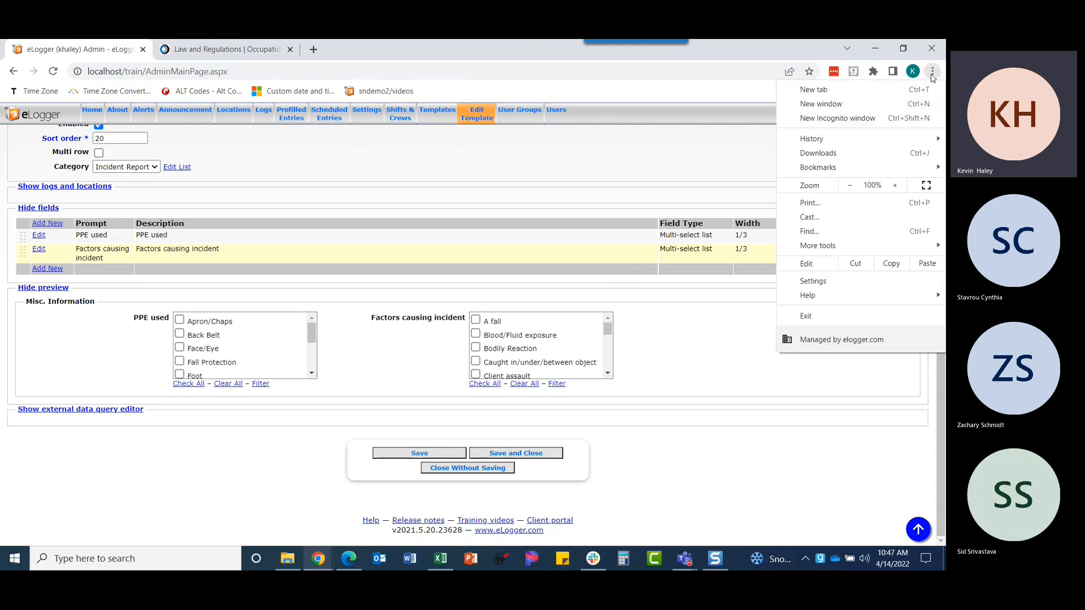
left_click(895, 185)
left_click(895, 185)
left_click(738, 402)
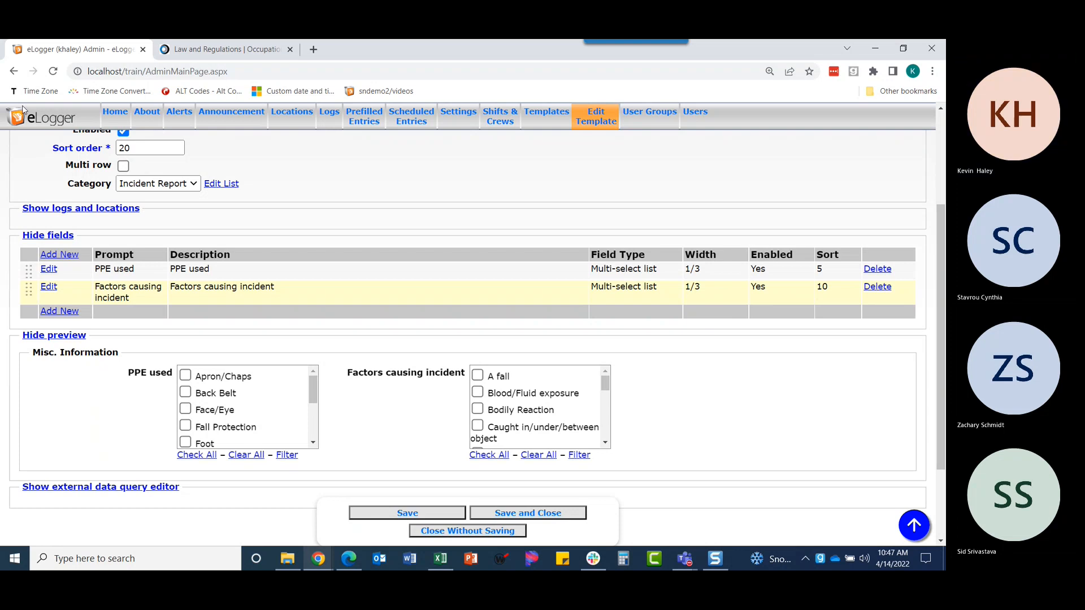
Step: Add a new multi-select list field to the template with the prompt "Medical treatment"
left_click(59, 311)
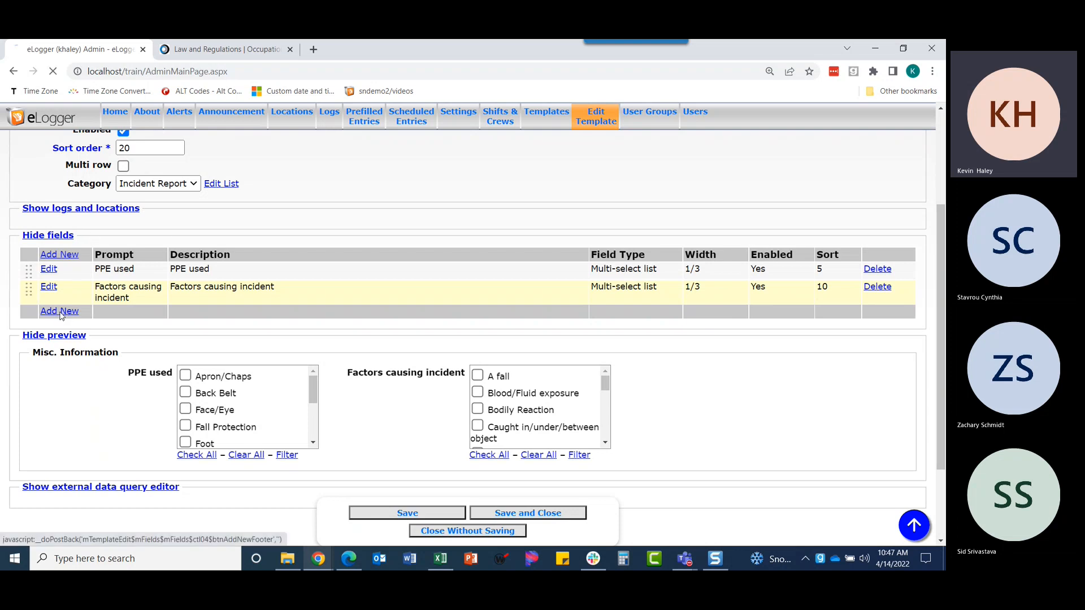
left_click(74, 362)
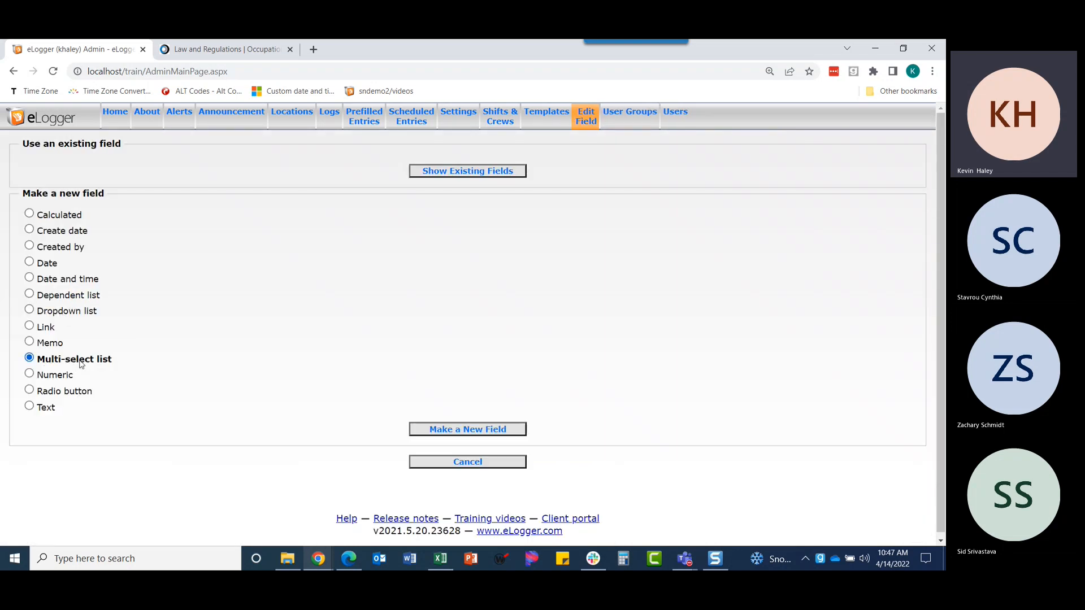
left_click(416, 428)
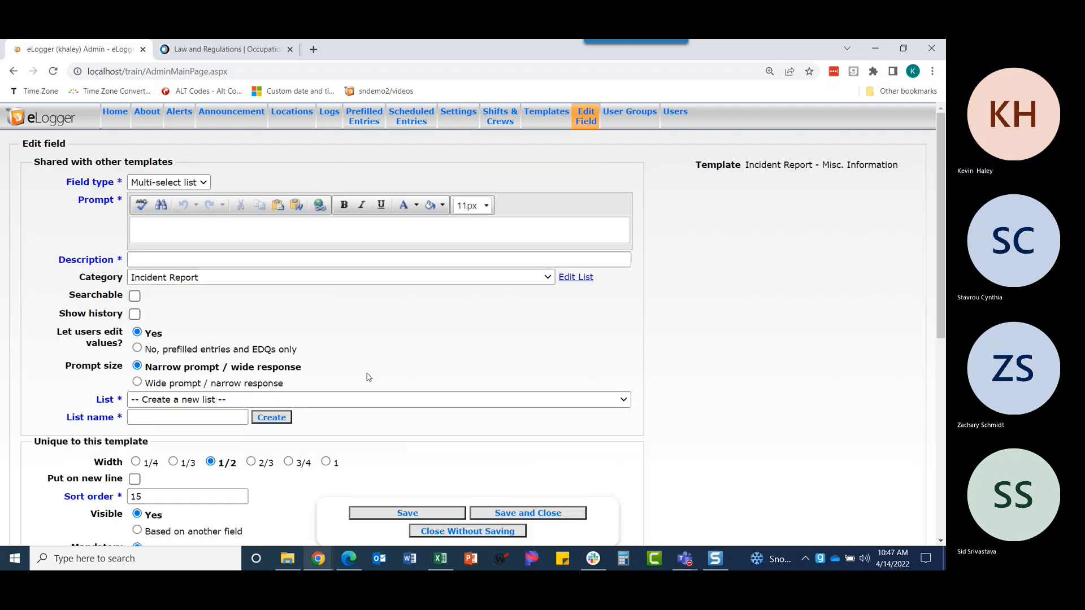
type("Medical tra")
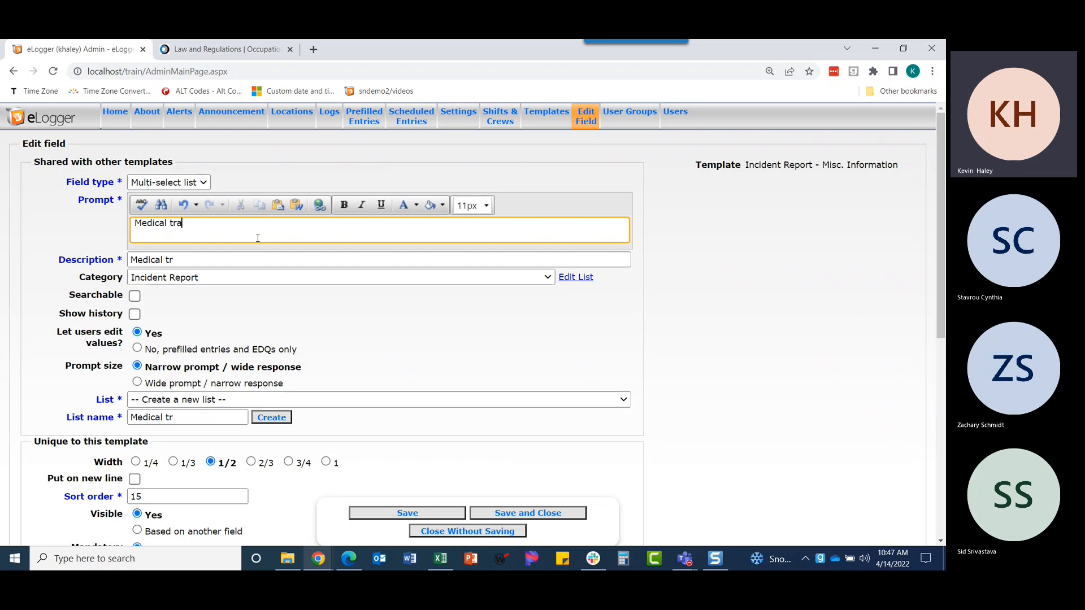
key("BackSpace")
type("eatment")
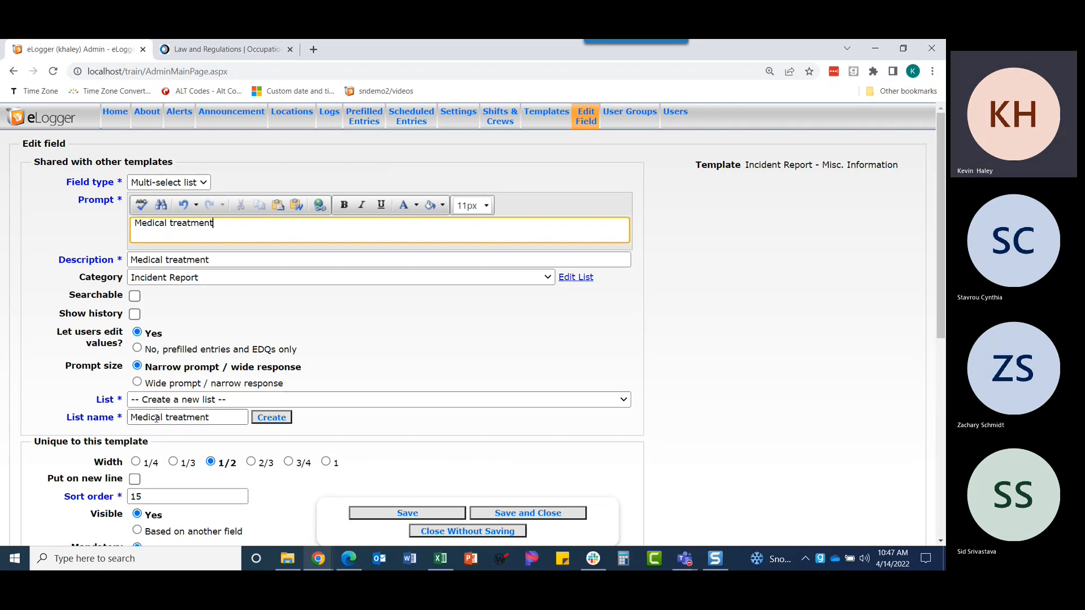
Step: Create a new list for the field named "Medical treatment for incident report"
left_click(218, 418)
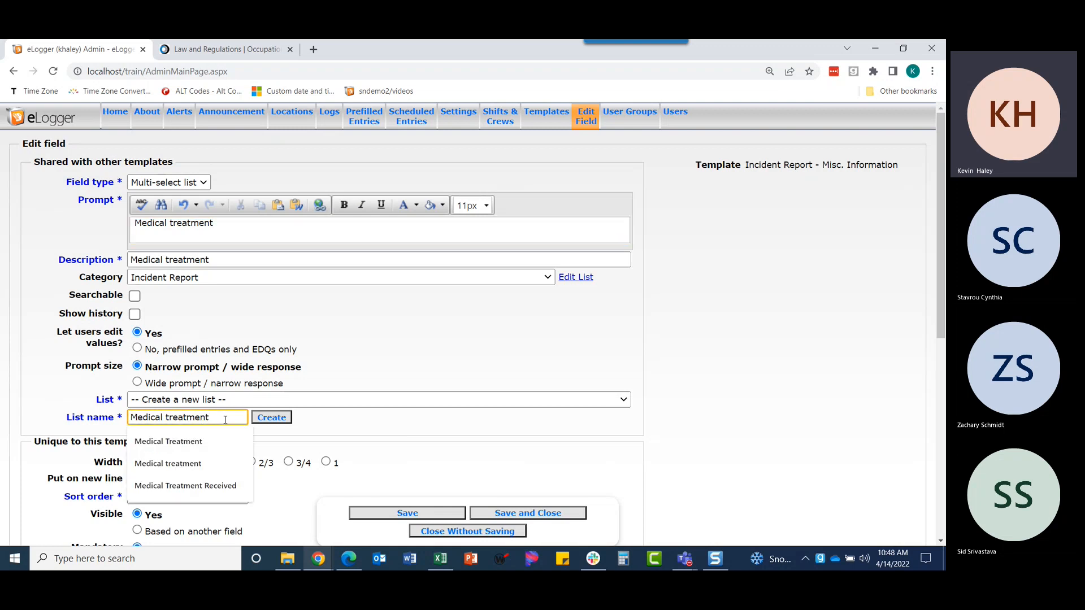
type("for incident report")
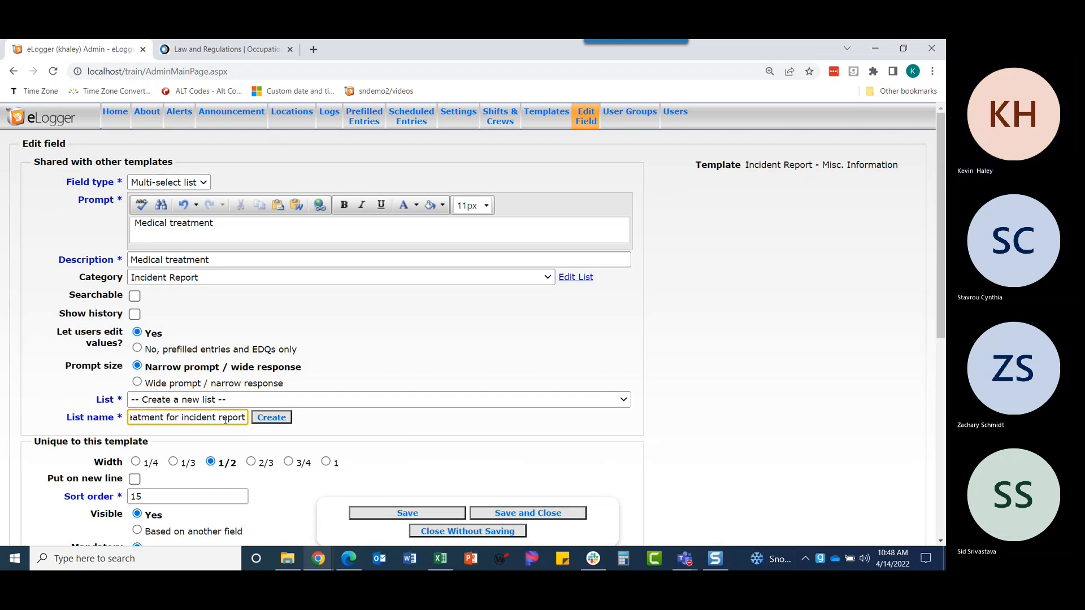
left_click(271, 417)
Step: Add the list items "No treatment", "First aid on site", "Employee health clinic" and "Outside medical treatment"
scroll(610, 327, "down", 2)
left_click(504, 323)
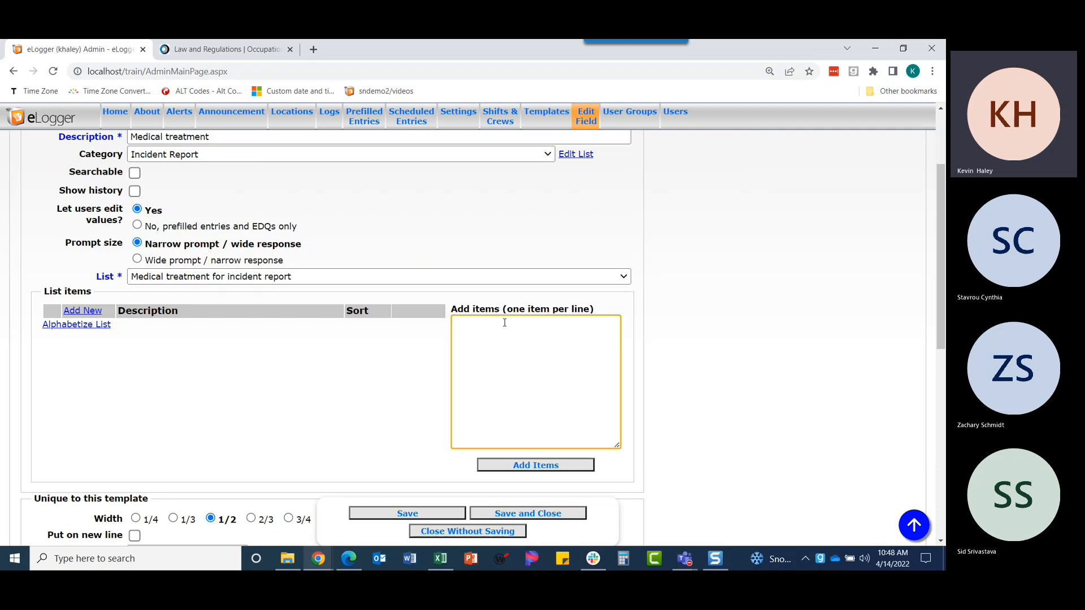
type("No treatment ")
type("Firs")
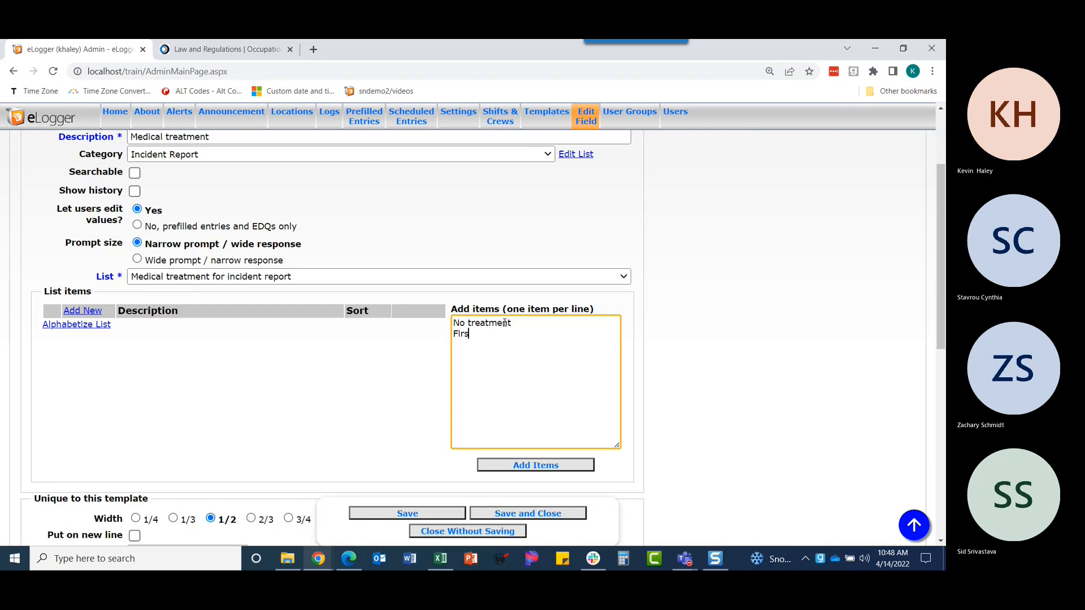
type("t aid on site")
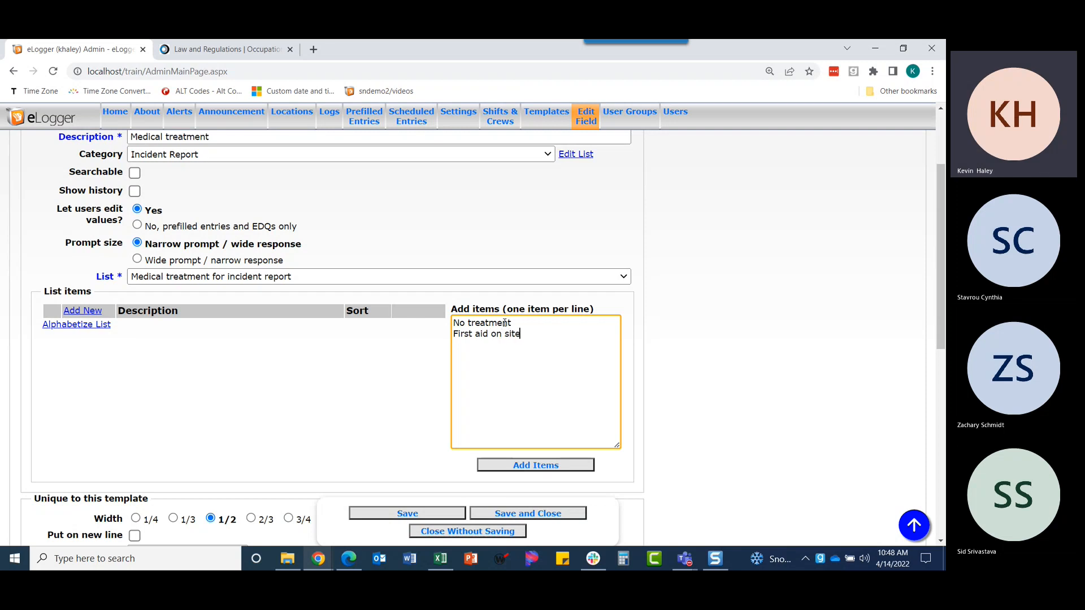
key("Return")
type("ployee Health clinic")
key("Return")
type("Outside medical treatment")
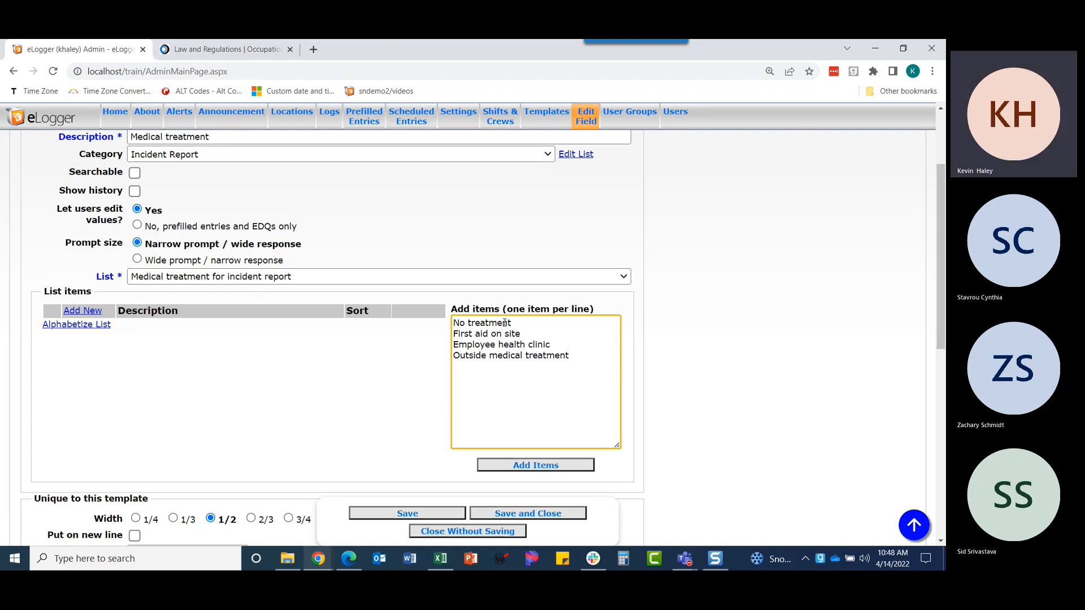
left_click(530, 465)
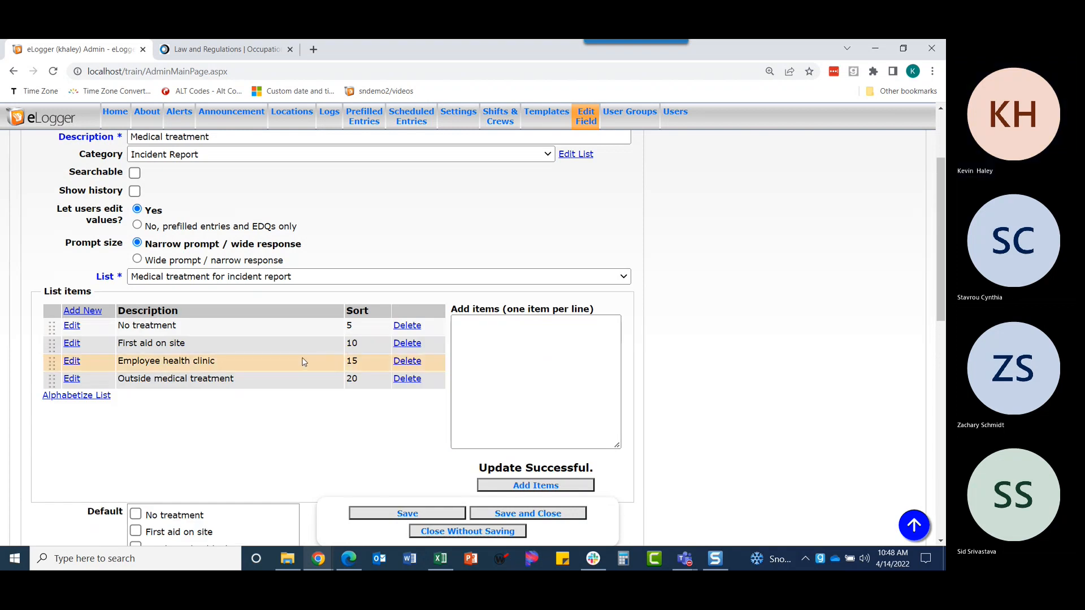
Step: Set the Medical treatment field's width to 1/3, save and close it, and check the template preview
scroll(304, 362, "down", 2)
scroll(304, 361, "down", 2)
left_click(172, 408)
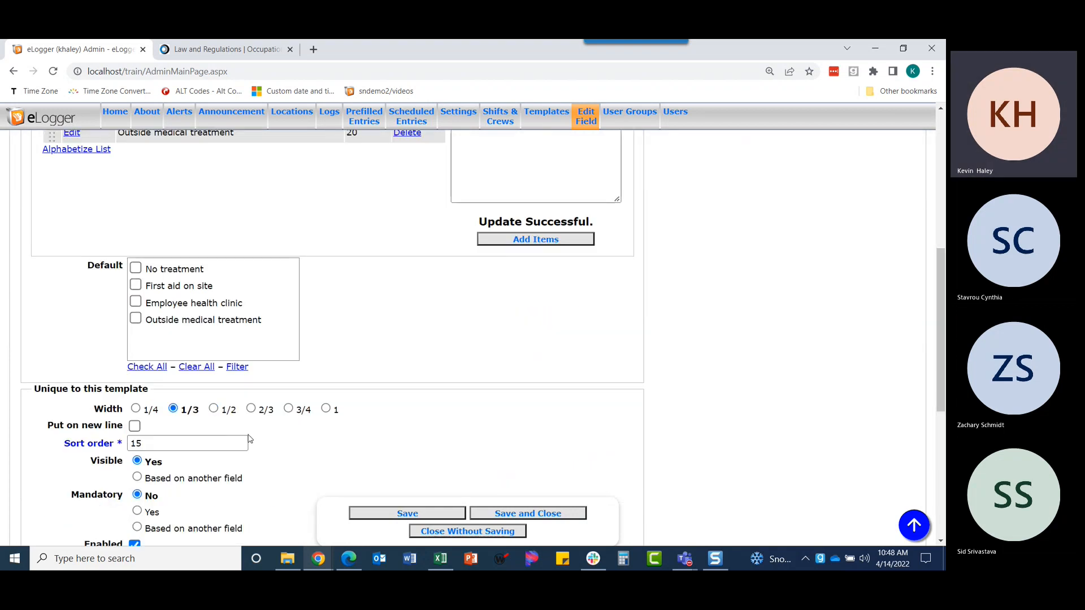
left_click(520, 512)
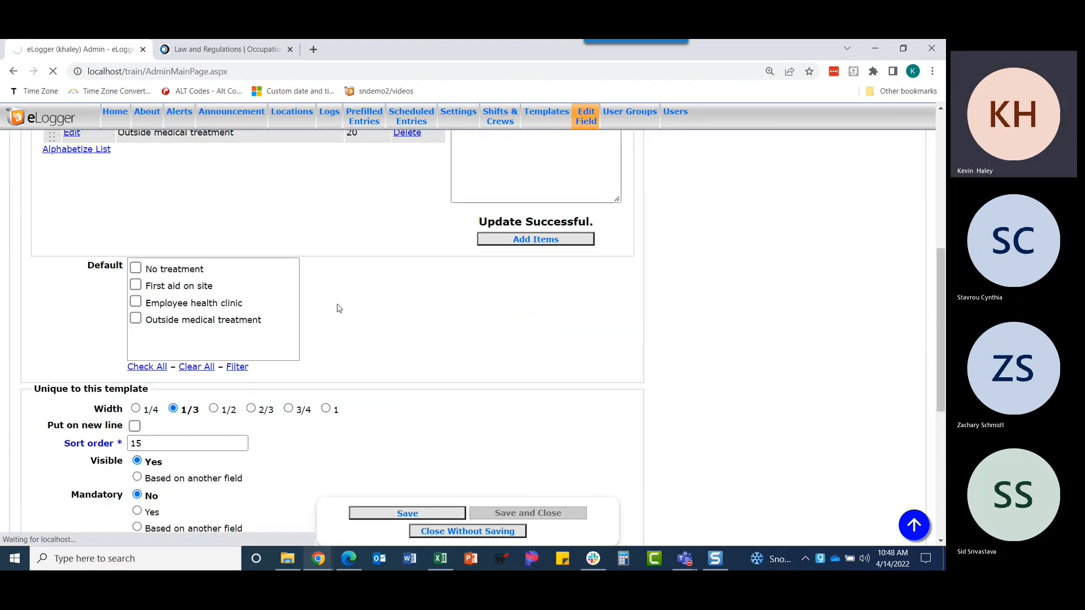
scroll(354, 282, "down", 5)
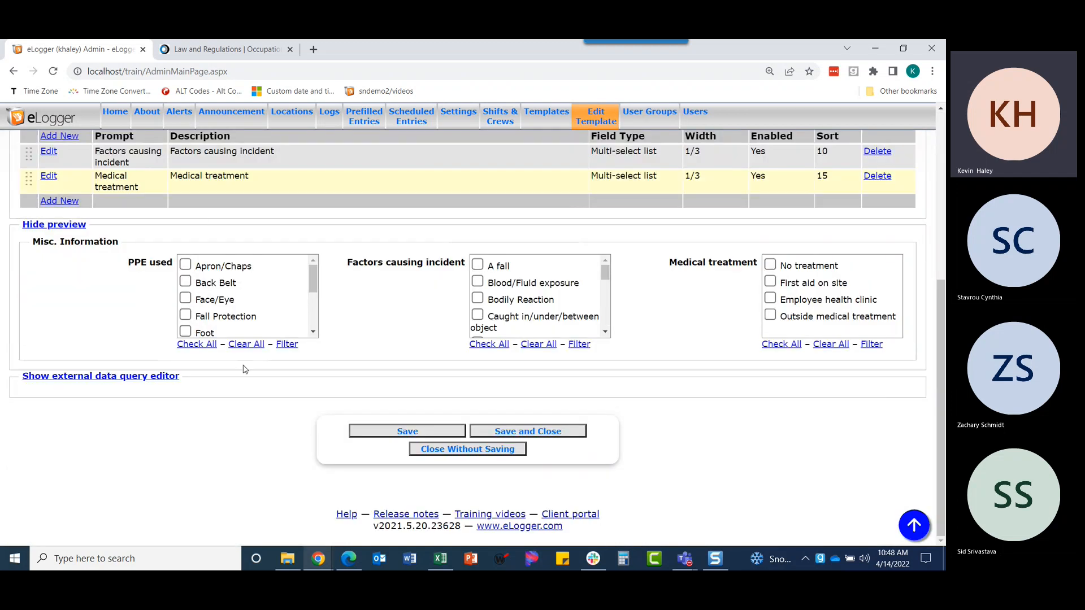
Step: Check the template against the PDF accident form, and save and close the Misc. Information template
key("alt+Tab")
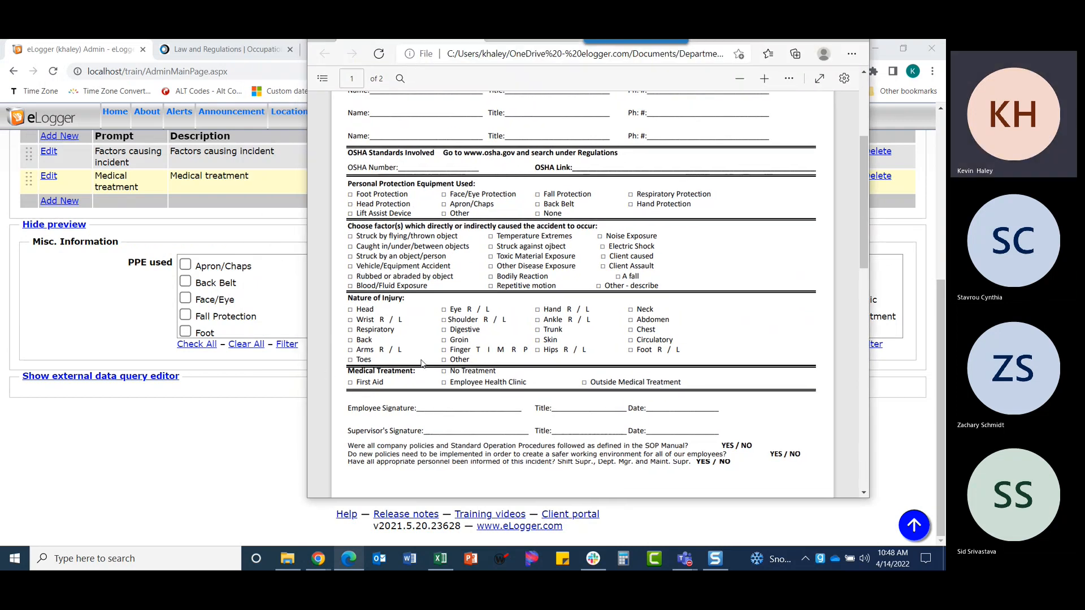
left_click_drag(542, 41, 302, 42)
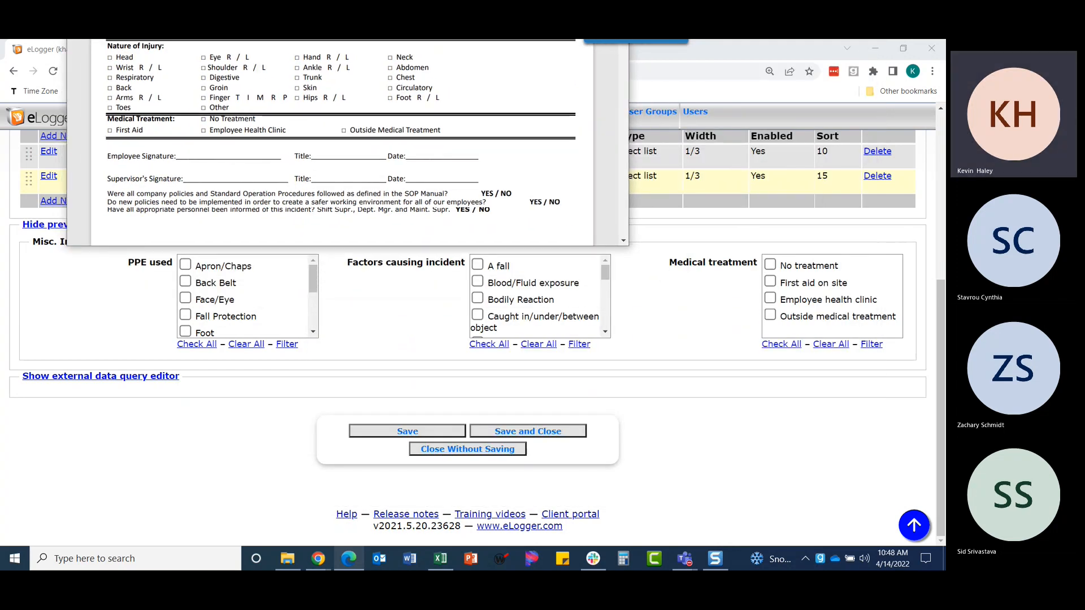
key("alt+Tab")
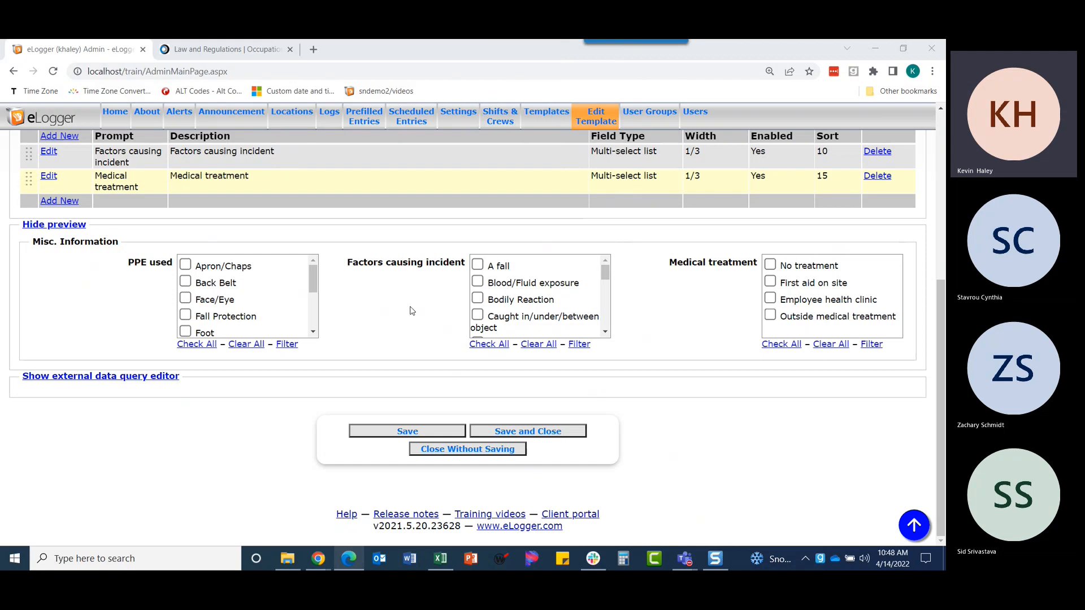
left_click(536, 433)
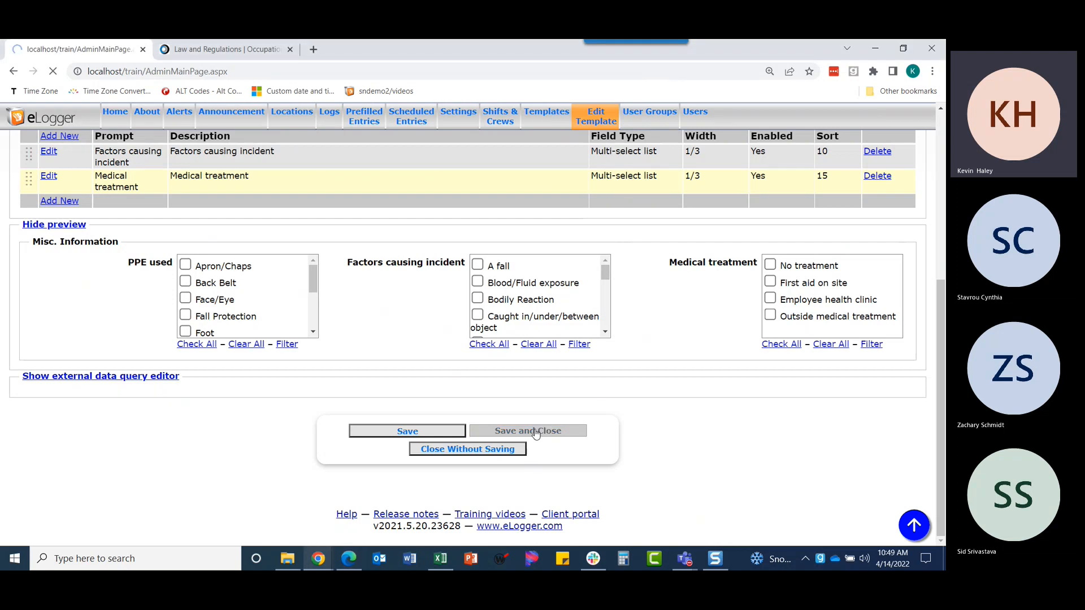
Step: Consult the nature of injury section of the PDF form, and add a new template titled "Nature of Injury"
left_click_drag(122, 1, 336, 24)
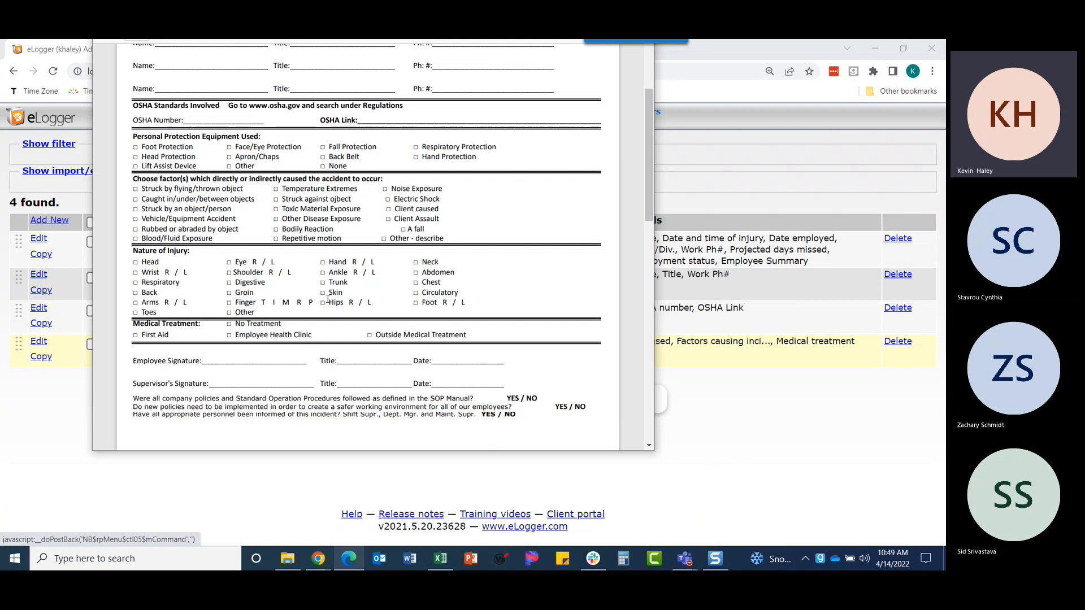
left_click_drag(395, 41, 0, 0)
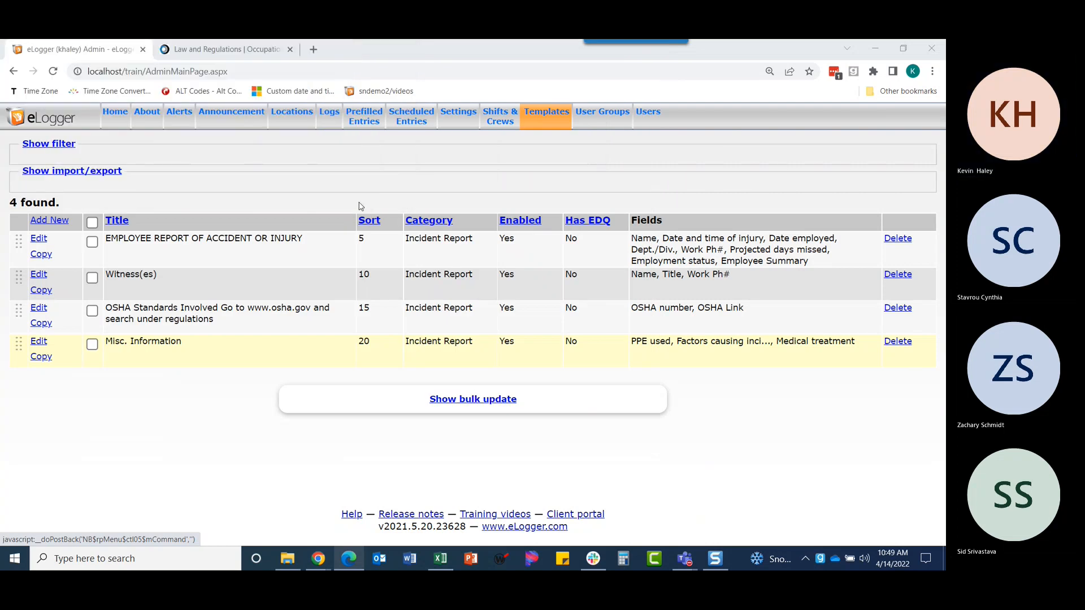
left_click(49, 224)
left_click(49, 220)
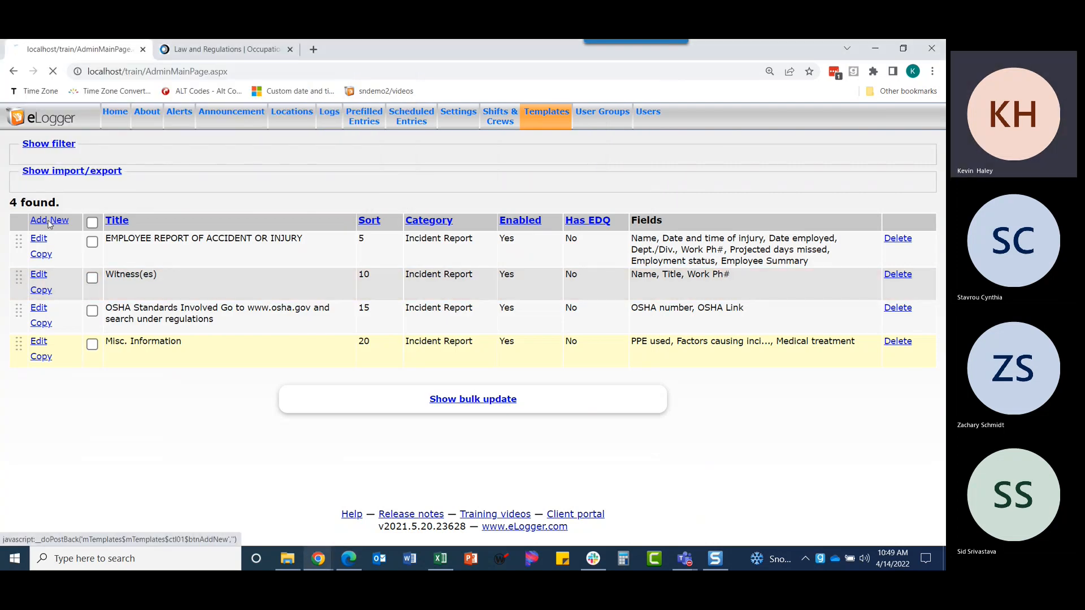
type("Nature of Injury")
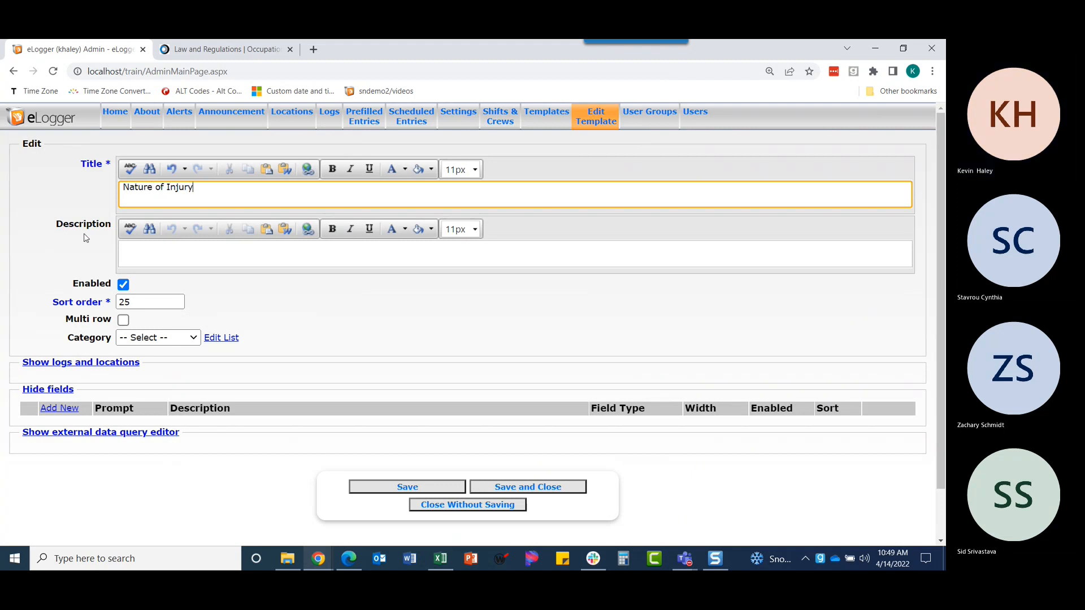
Step: Make the Nature of Injury template multi-row and assign it to the Incident Report category
left_click(123, 321)
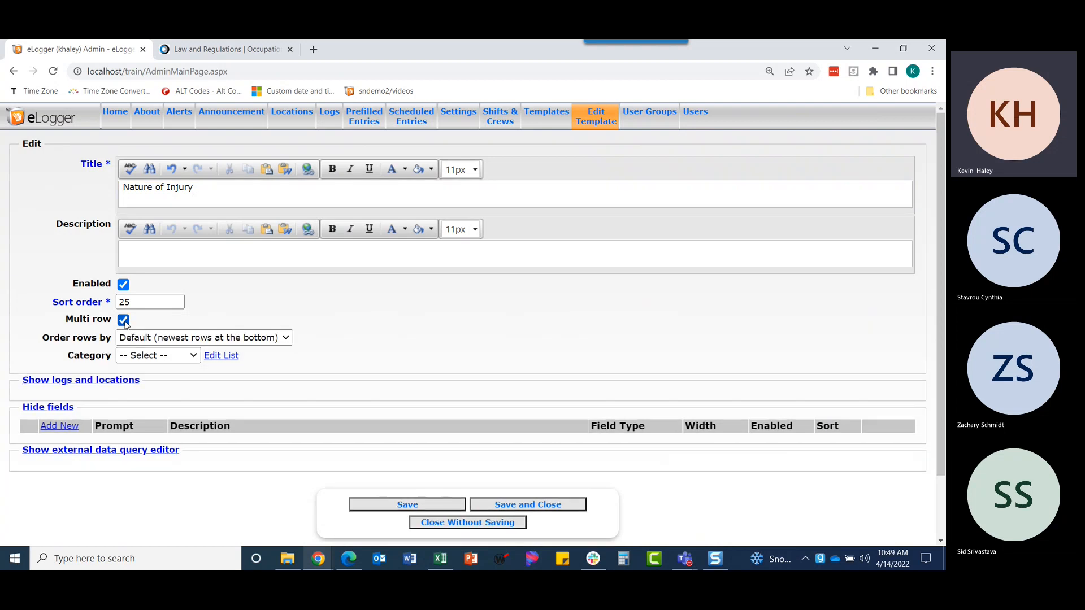
left_click(153, 356)
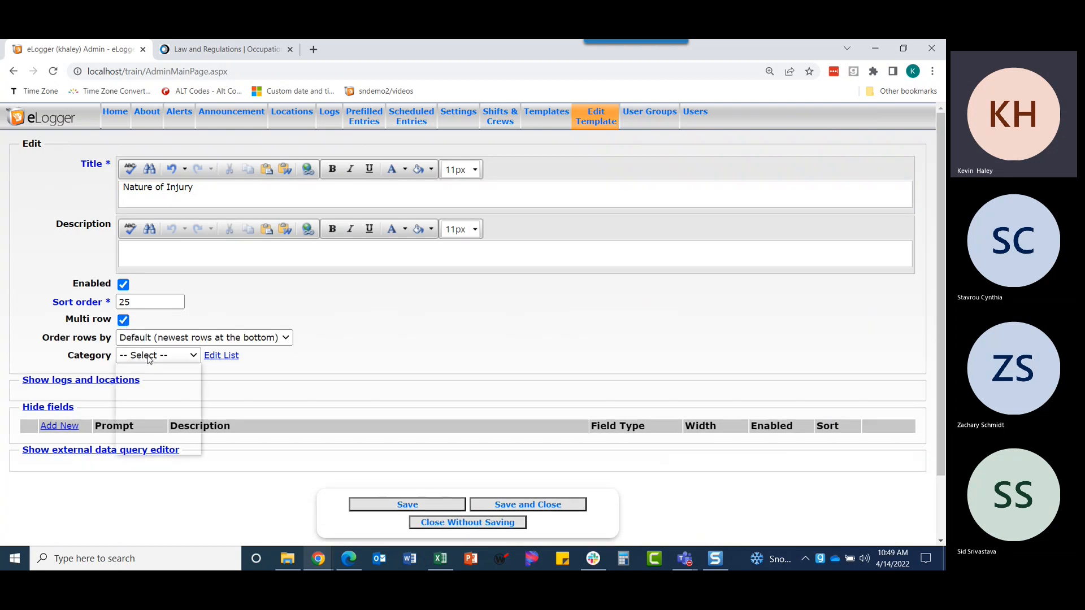
left_click(155, 404)
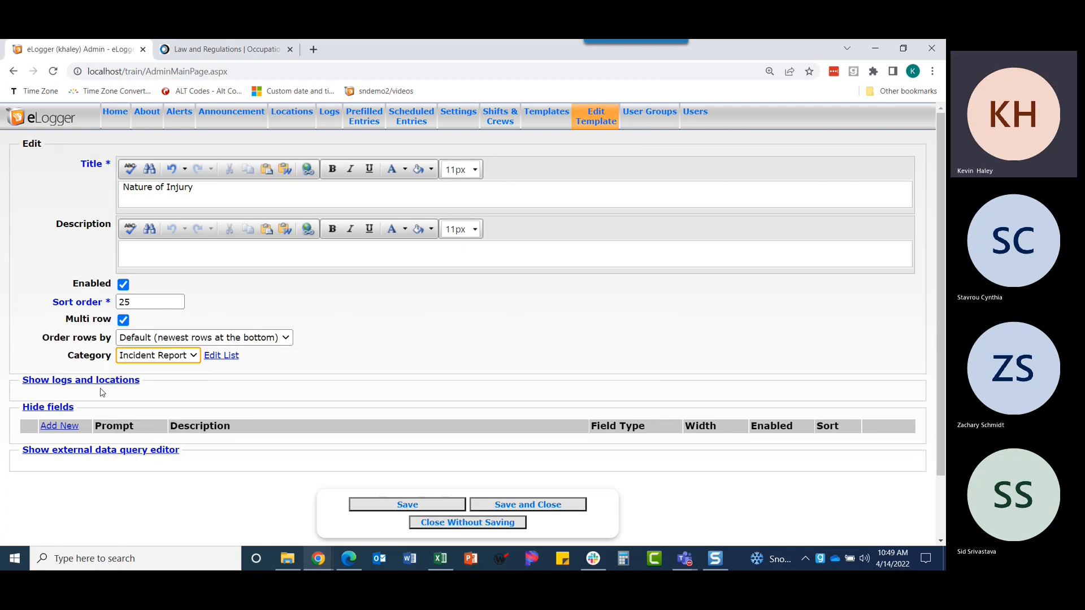
Step: Enable the Nature of Injury template for the Incident Report log and add Power Plant as its location
left_click(85, 383)
left_click(57, 438)
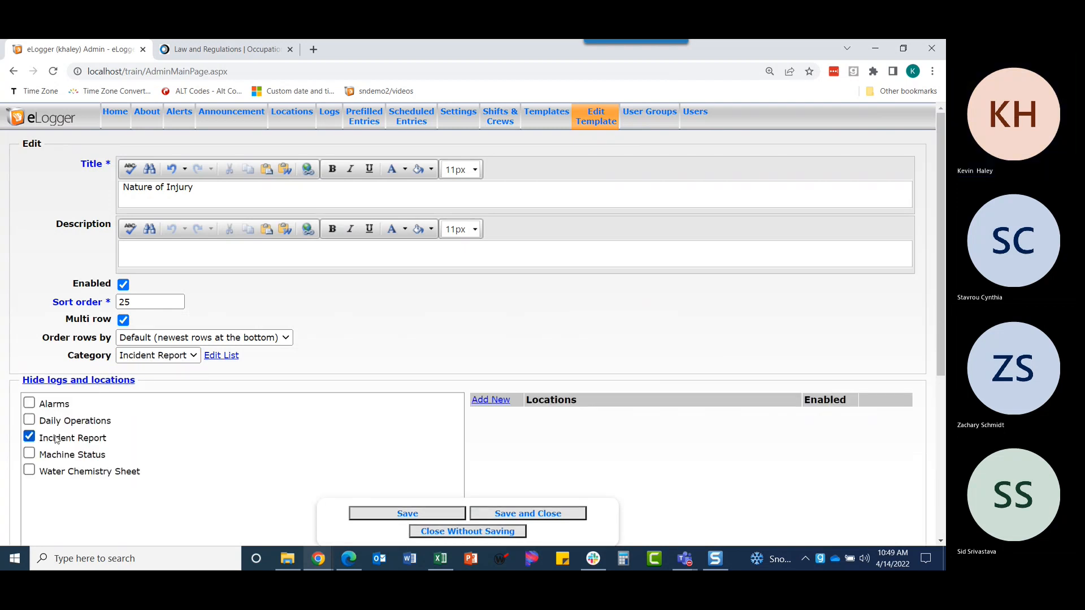
left_click(497, 398)
left_click(563, 434)
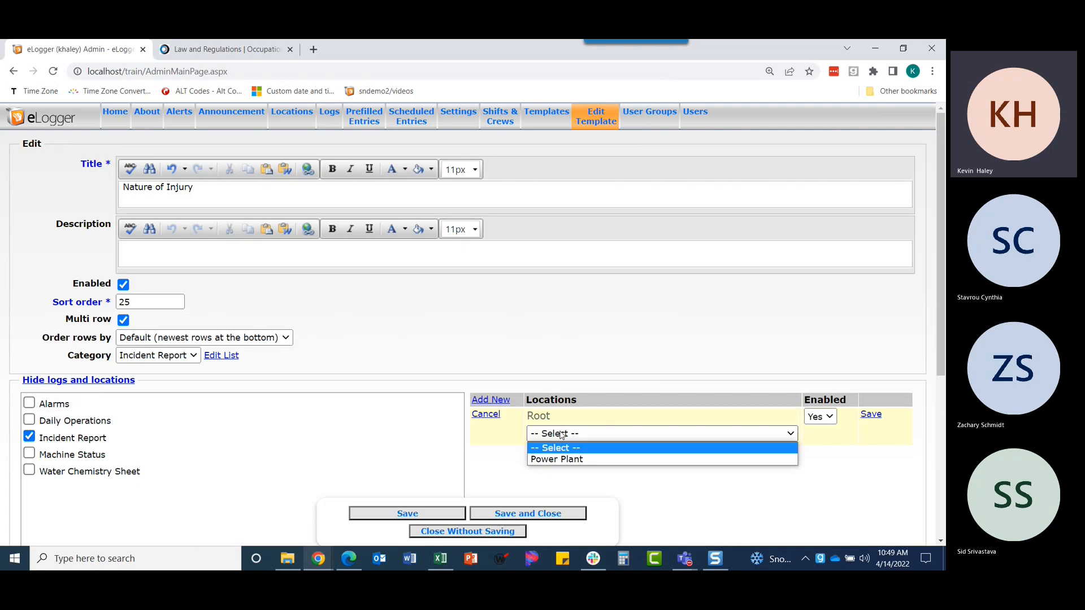
left_click(565, 457)
left_click(870, 415)
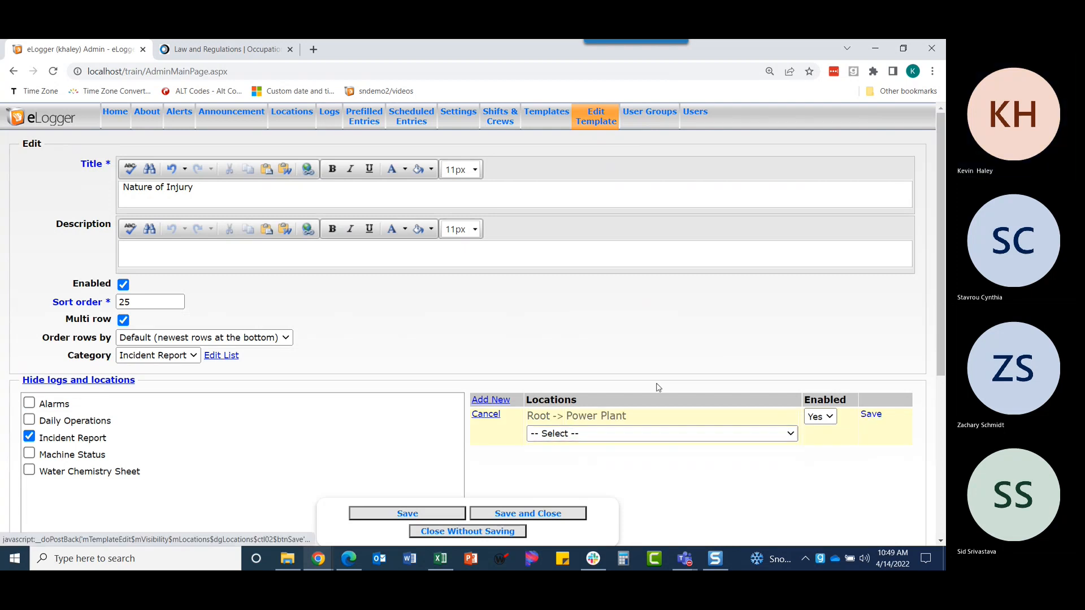
Step: Add a searchable dependent list field with the prompt "List all that apply" to the Nature of Injury template
scroll(554, 330, "down", 3)
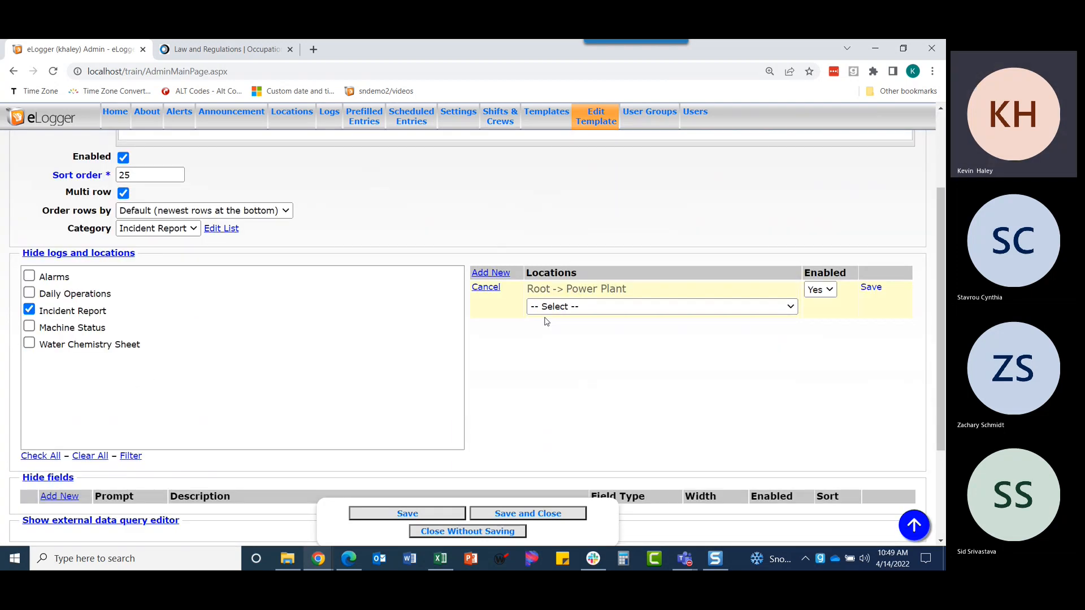
scroll(532, 308, "down", 3)
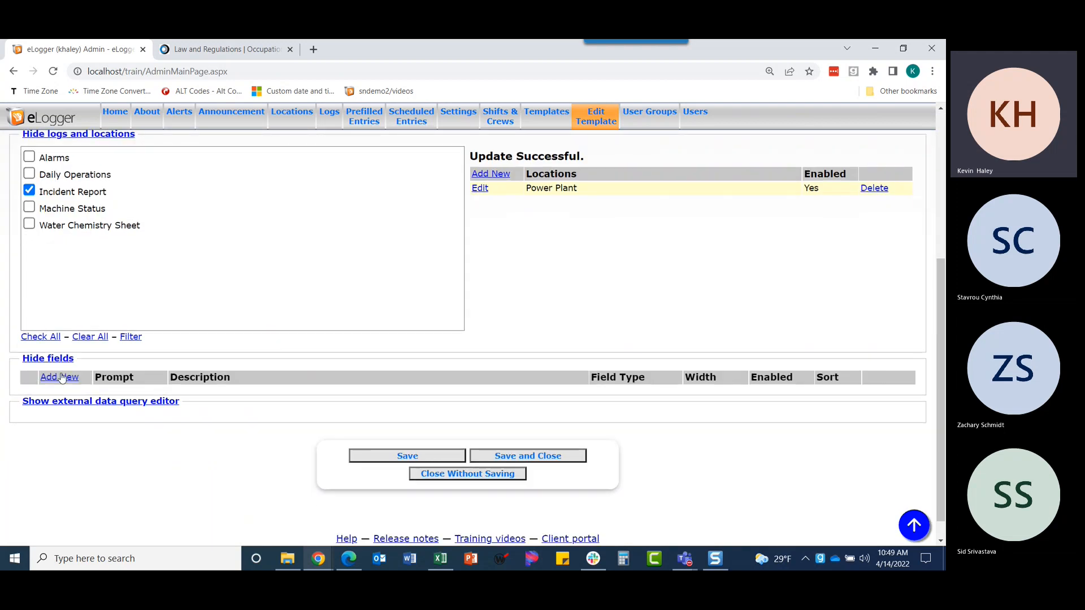
left_click(54, 377)
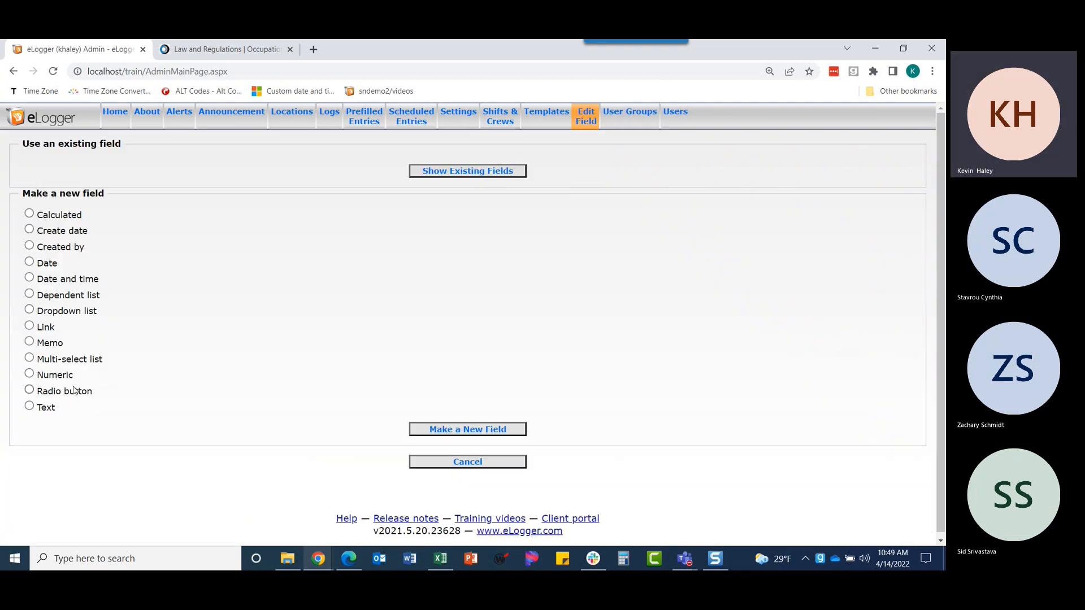
left_click(57, 299)
left_click(494, 431)
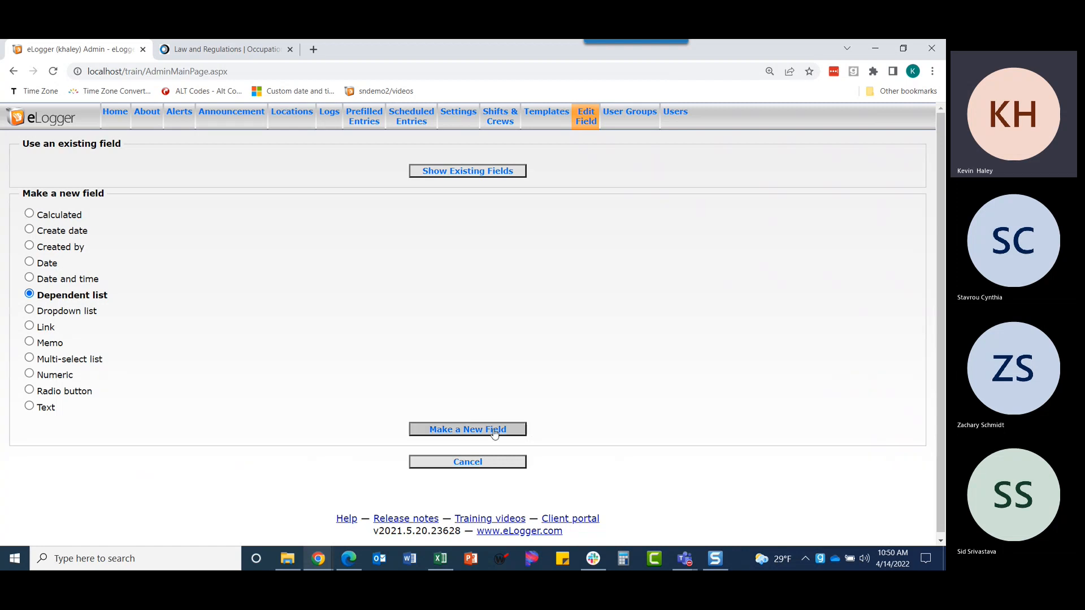
type("List all that apply")
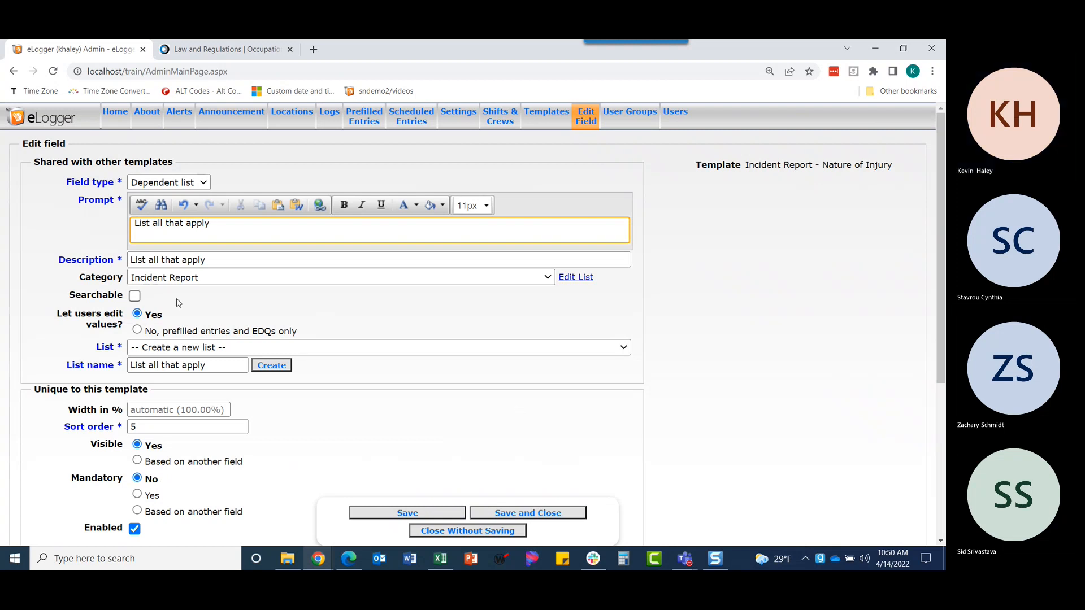
left_click(135, 296)
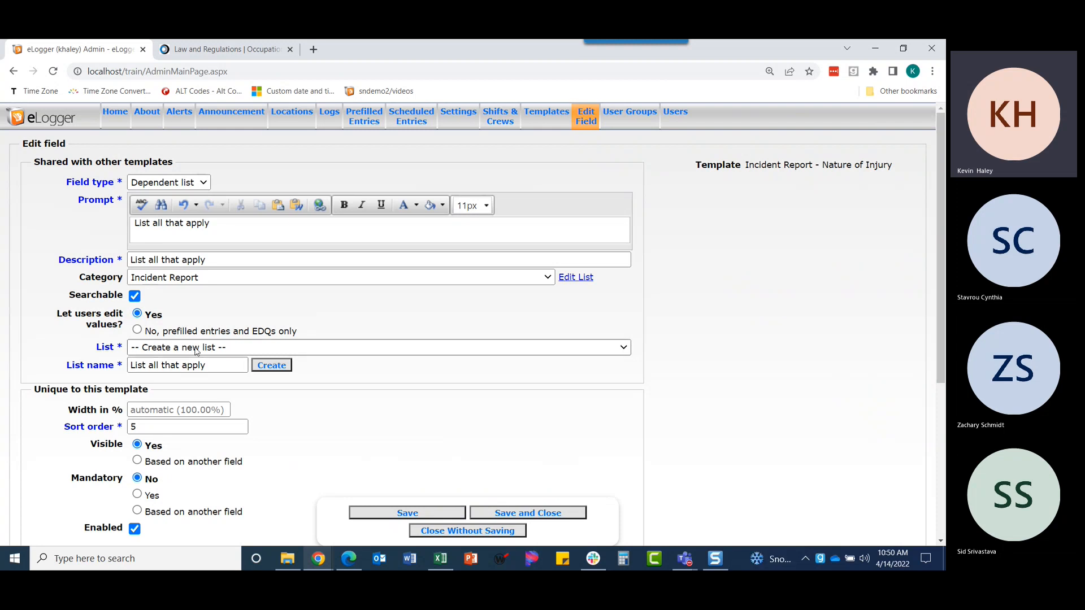
left_click(207, 347)
scroll(202, 273, "down", 3)
scroll(202, 273, "down", 10)
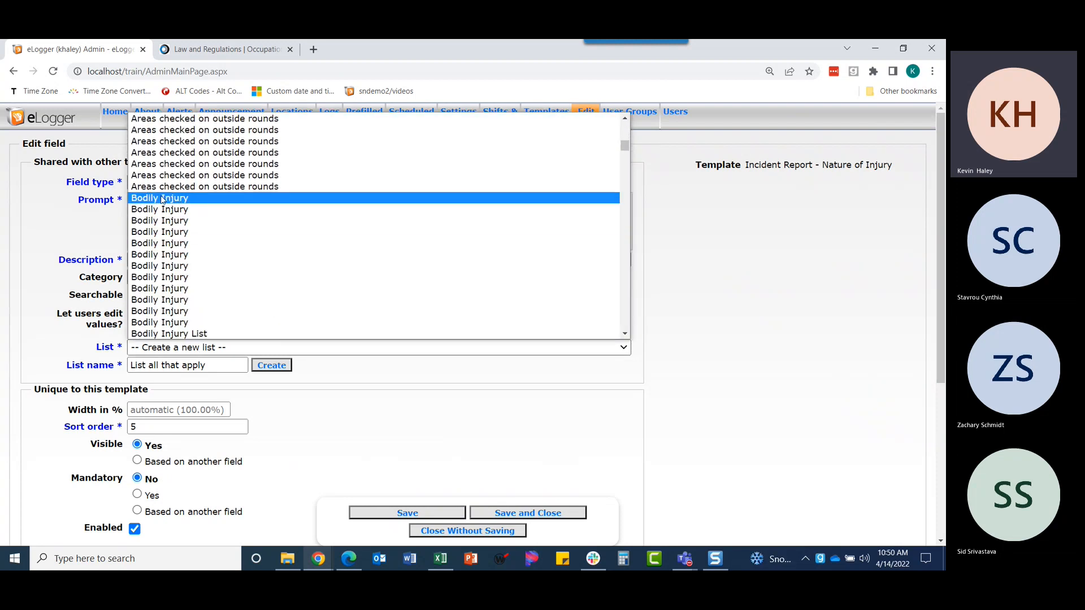
scroll(165, 337, "down", 1)
left_click(165, 335)
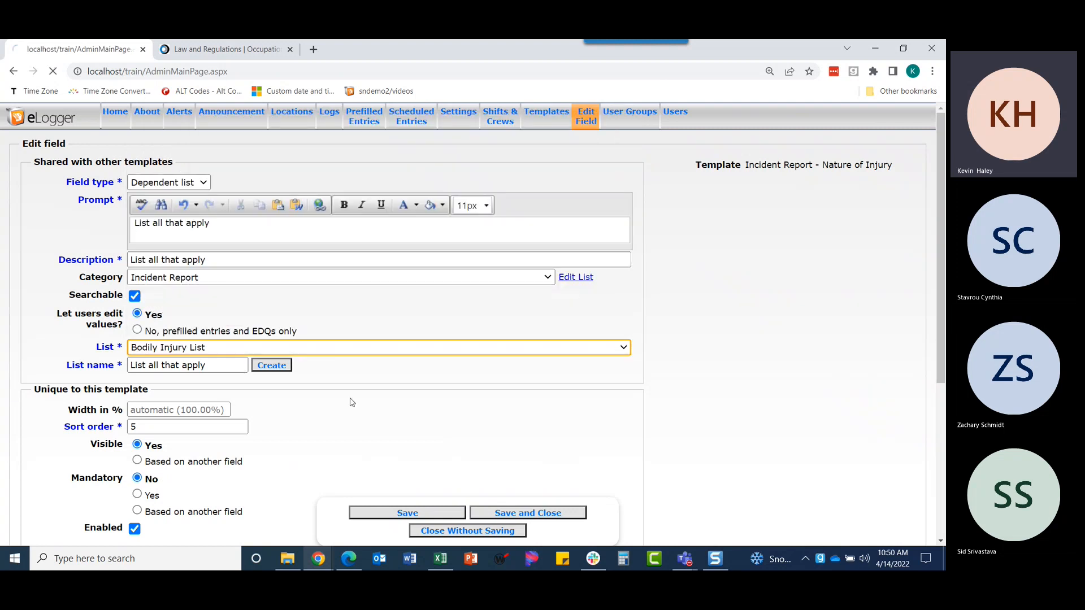
scroll(353, 390, "down", 3)
scroll(350, 380, "up", 3)
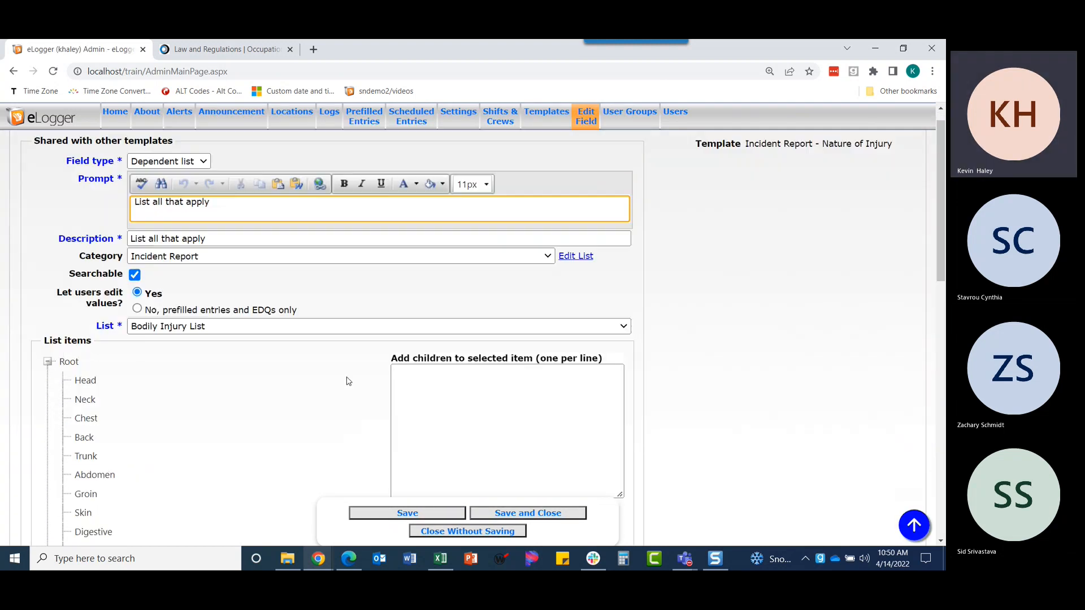
left_click(214, 349)
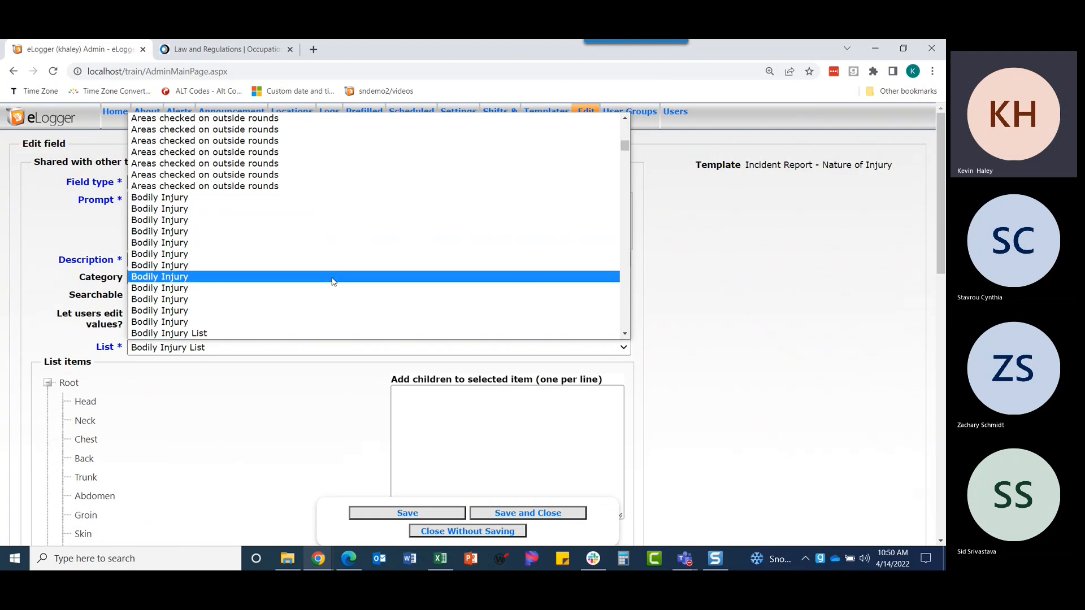
scroll(332, 281, "up", 5)
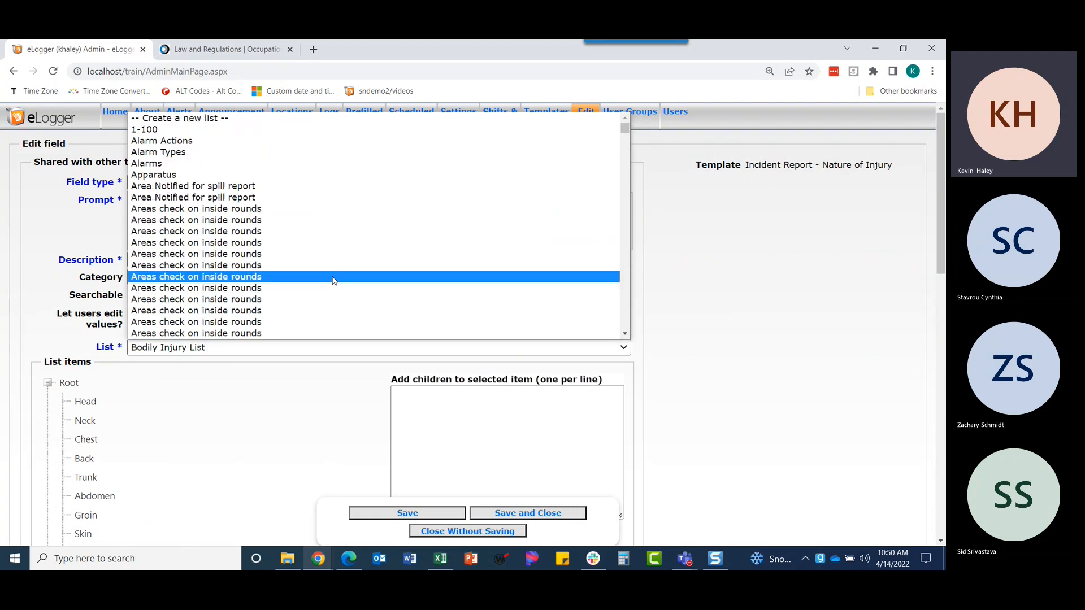
left_click(172, 120)
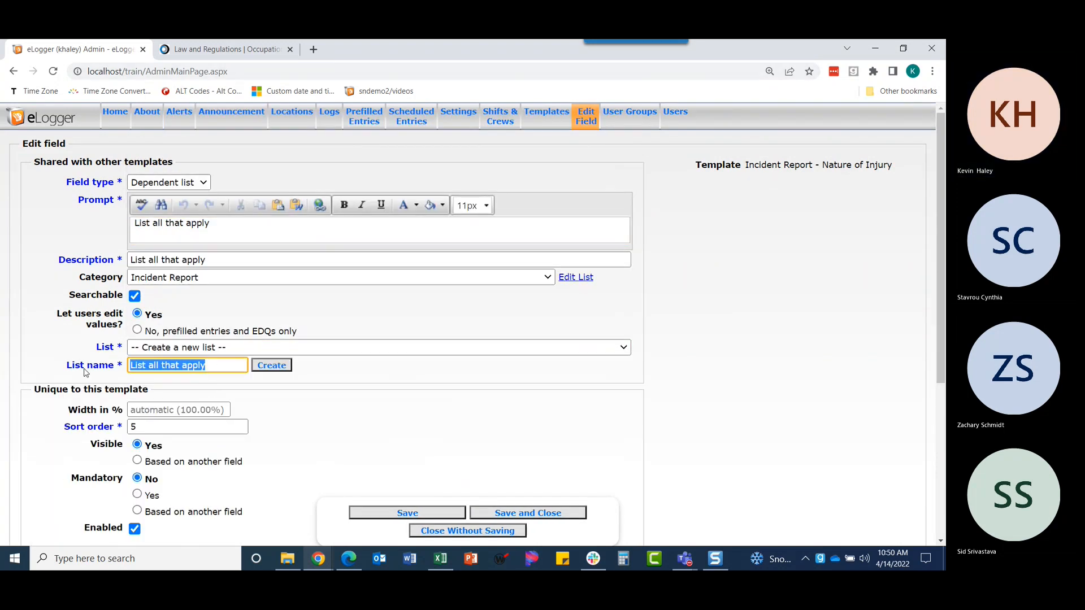
Step: Create a new list named "Body Part" for the dependent list field
type("Body Part")
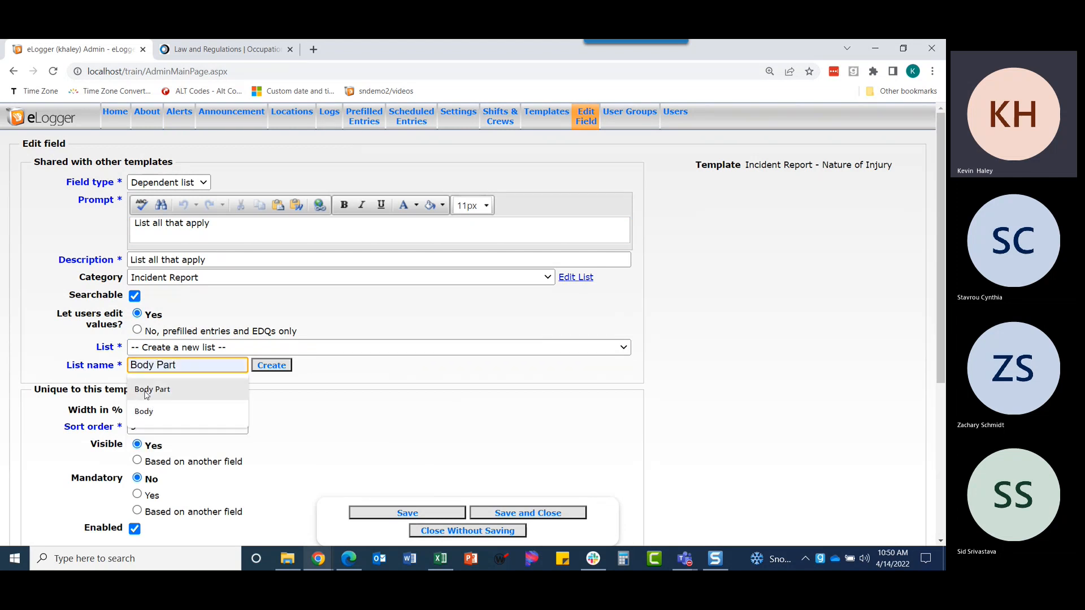
left_click(151, 389)
left_click(272, 365)
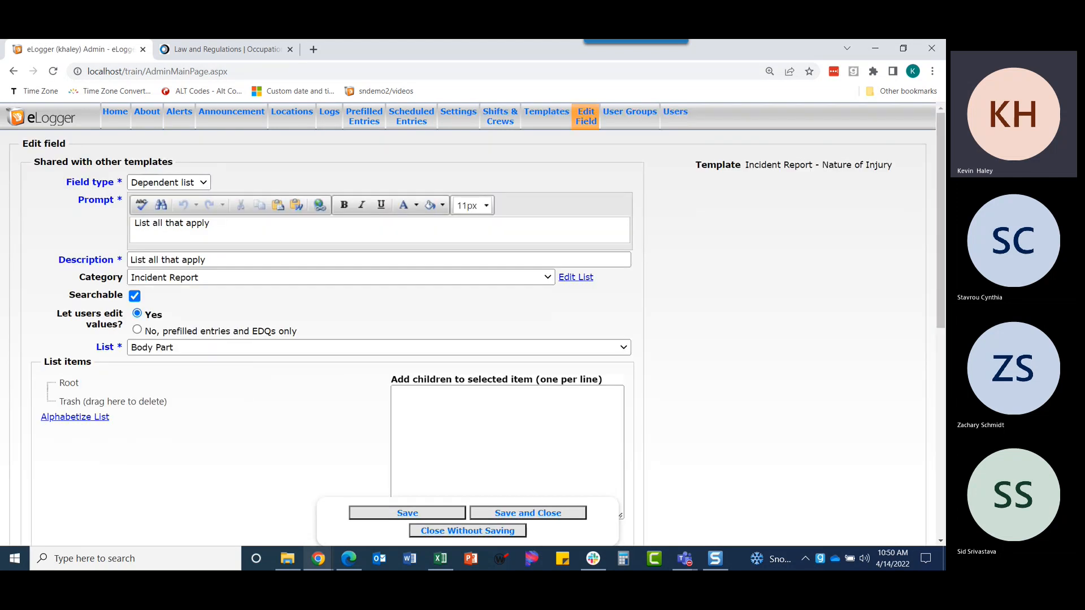
Step: Paste the copied body part names, from Head to Toes, as top-level items of the Body Part list
key("alt+Tab")
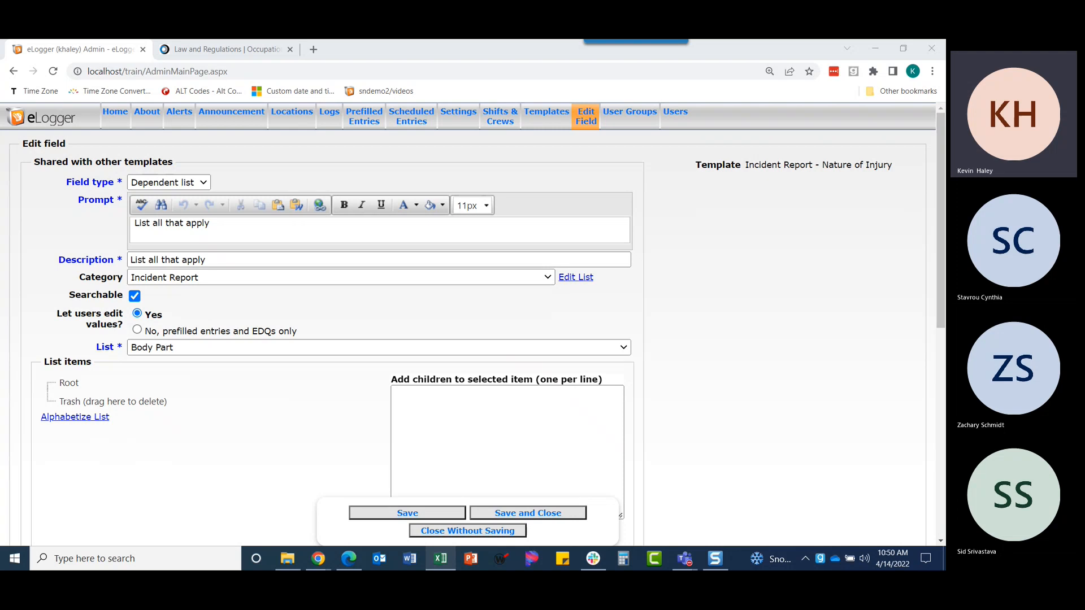
left_click(460, 437)
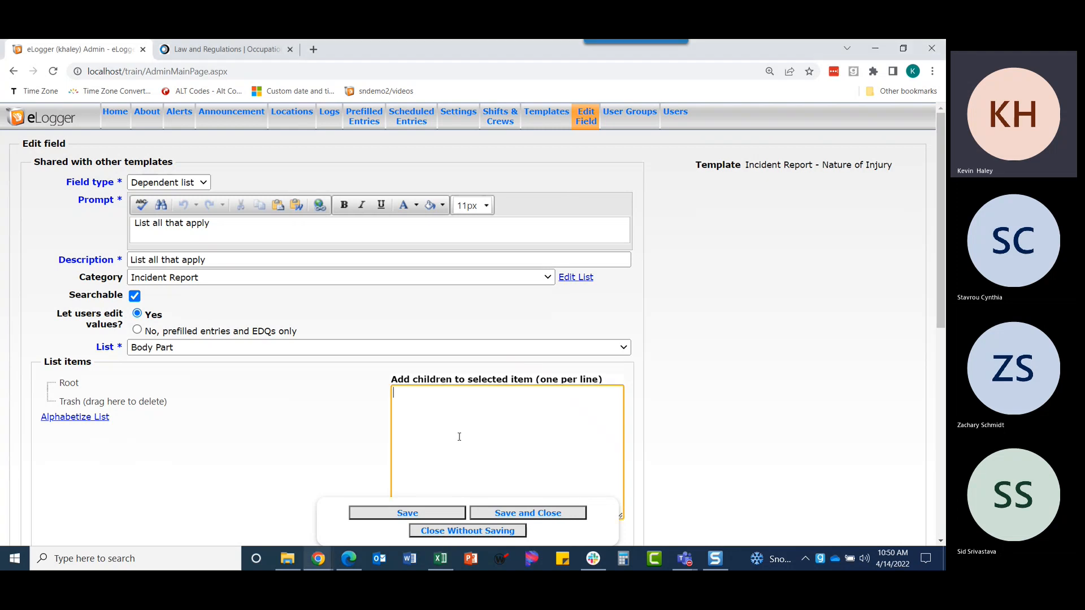
key("ctrl+v")
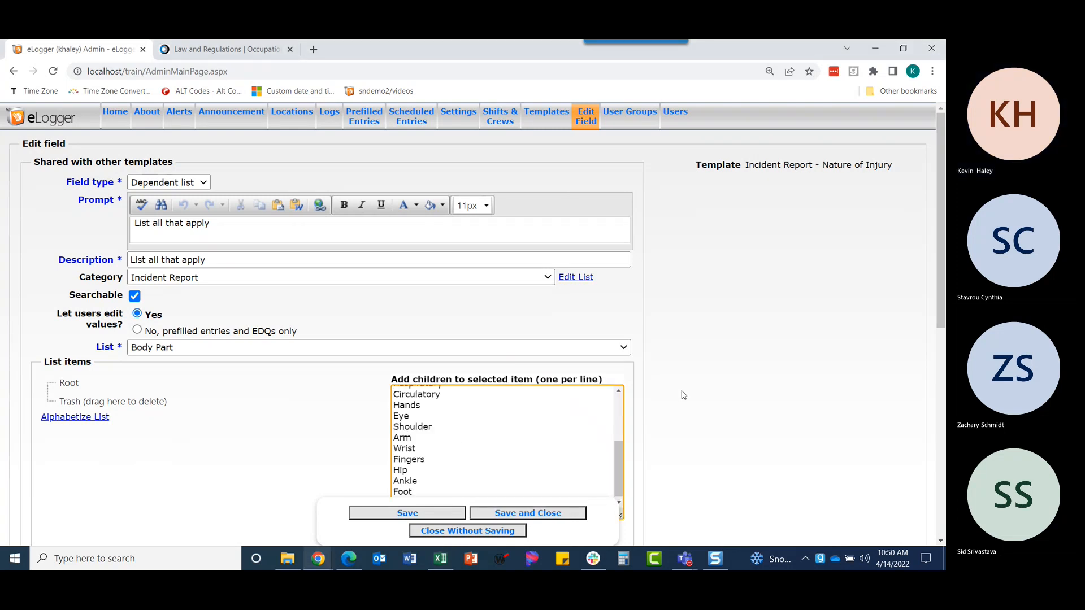
scroll(683, 394, "down", 3)
left_click(492, 353)
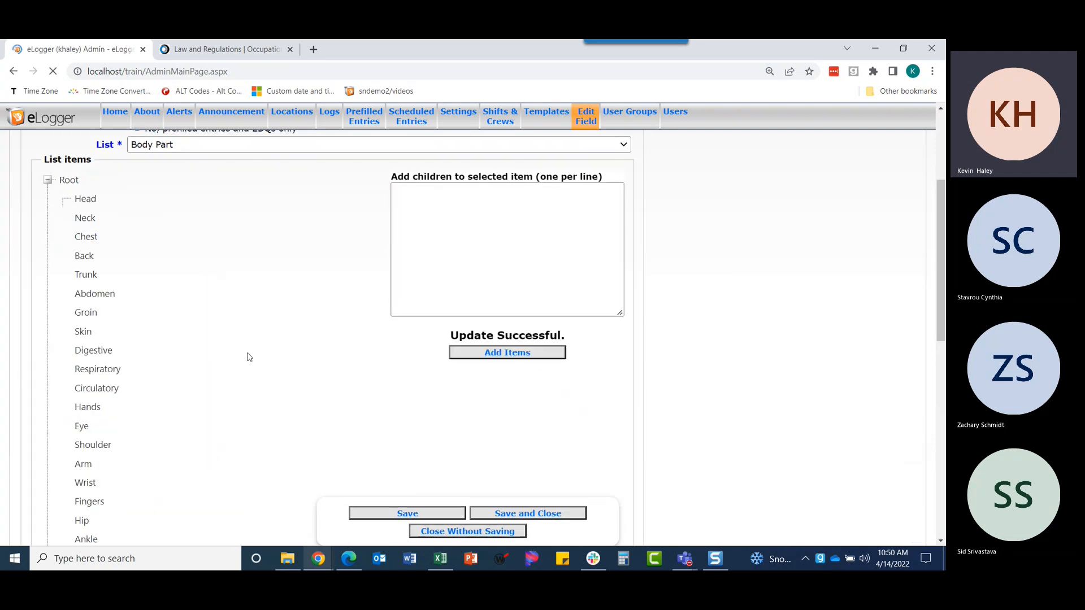
Step: Add Right and Left as child items under Hands in the Body Part list
scroll(305, 348, "down", 3)
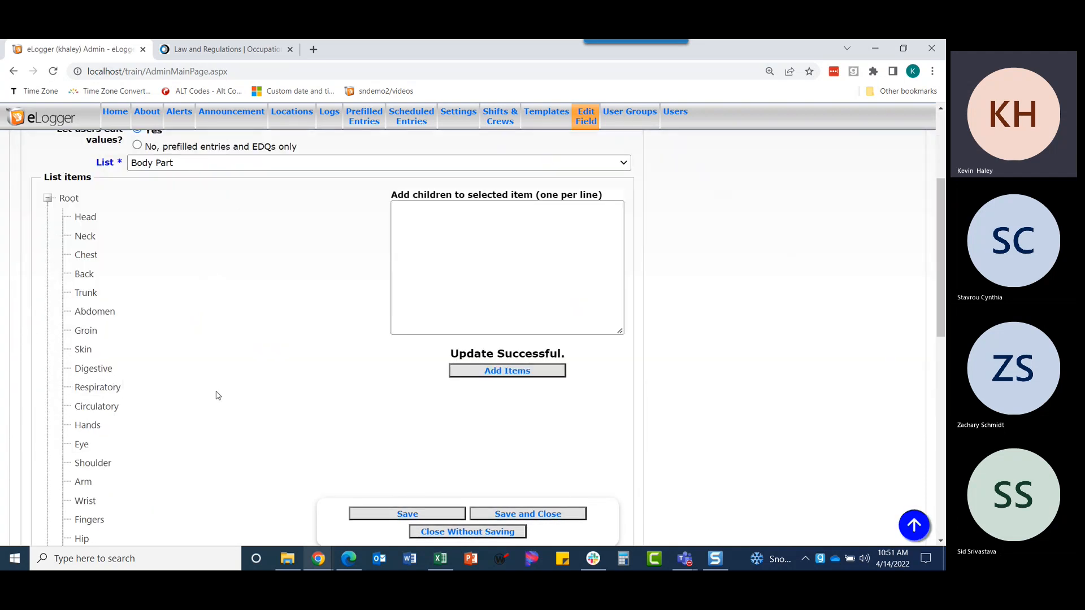
scroll(226, 344, "down", 1)
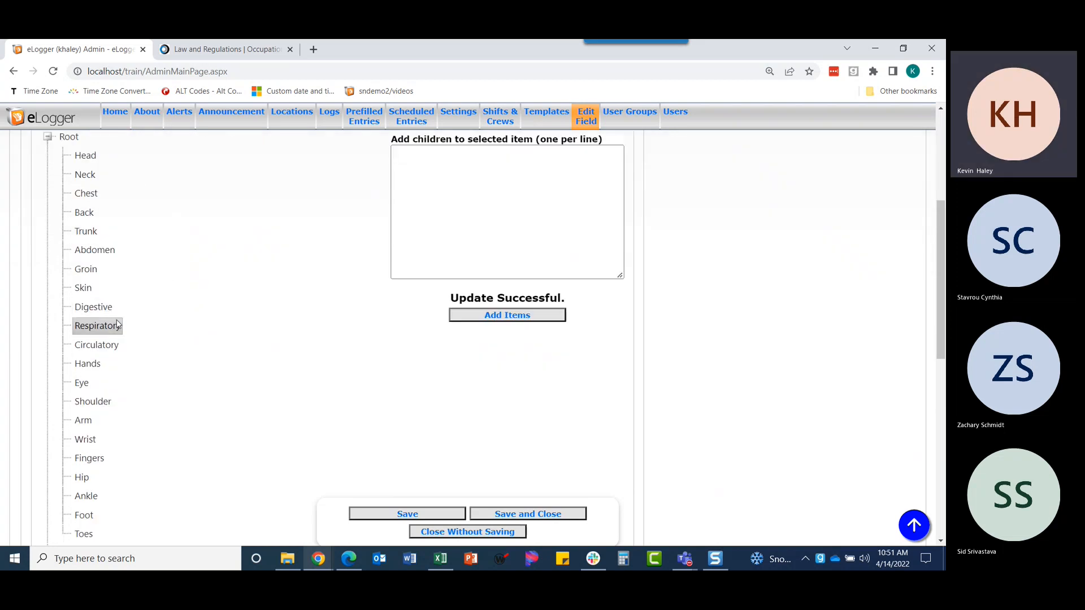
left_click(97, 366)
left_click(451, 174)
type("Right")
key("Return")
type("Lef")
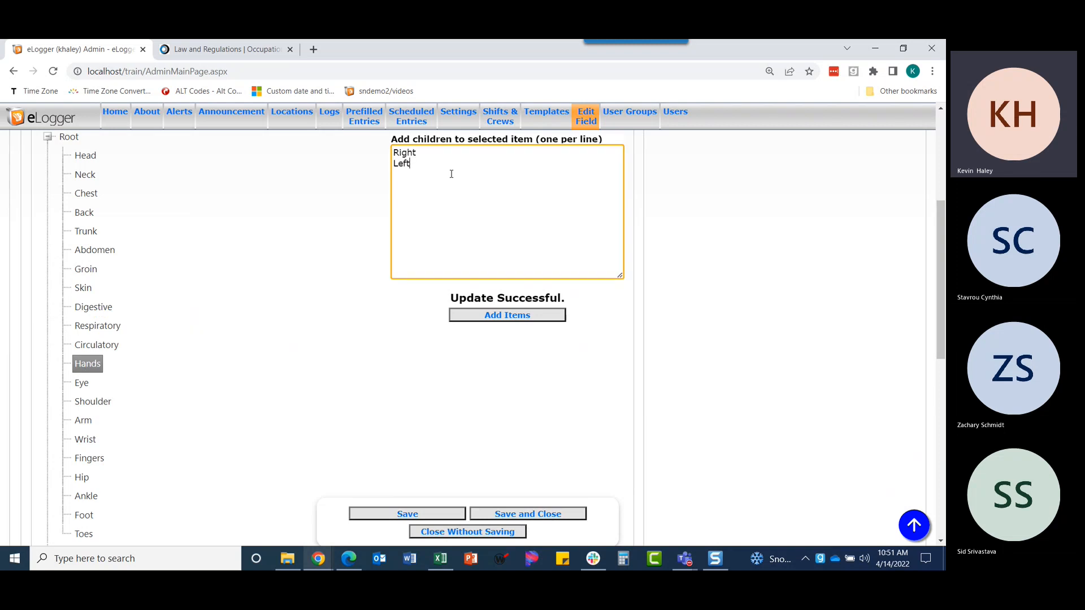
type("t")
left_click(501, 315)
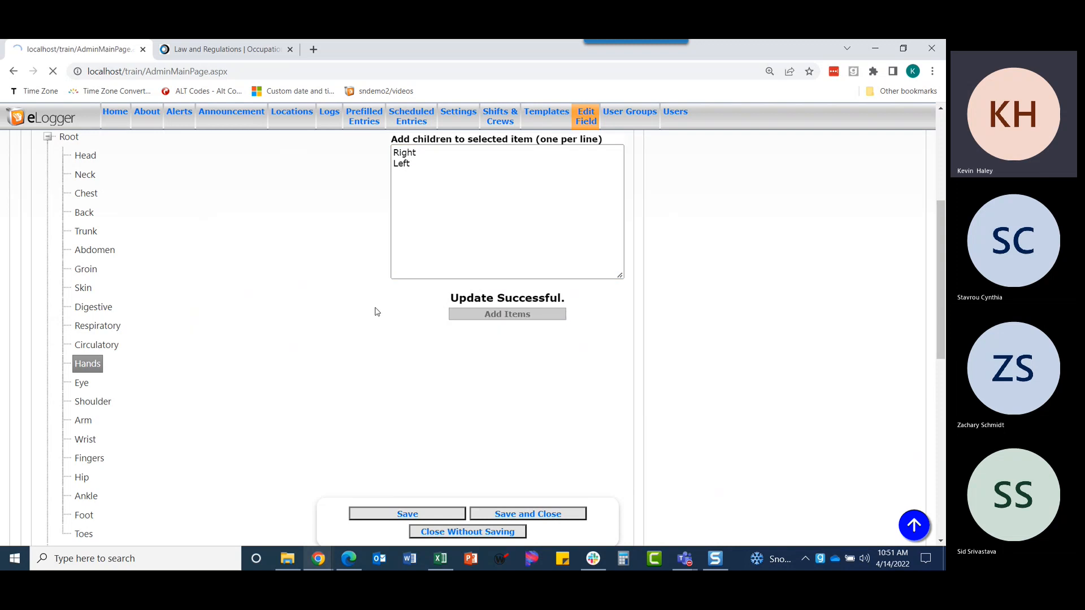
Step: Add Right and Left as child items under Eye in the Body Part list
left_click(81, 420)
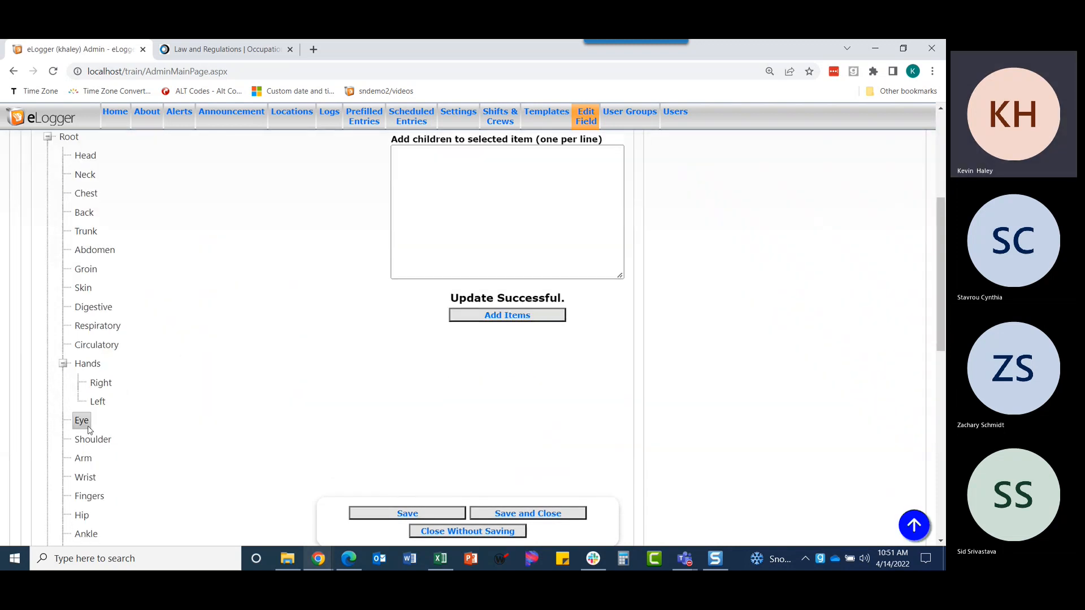
left_click(444, 225)
type("R")
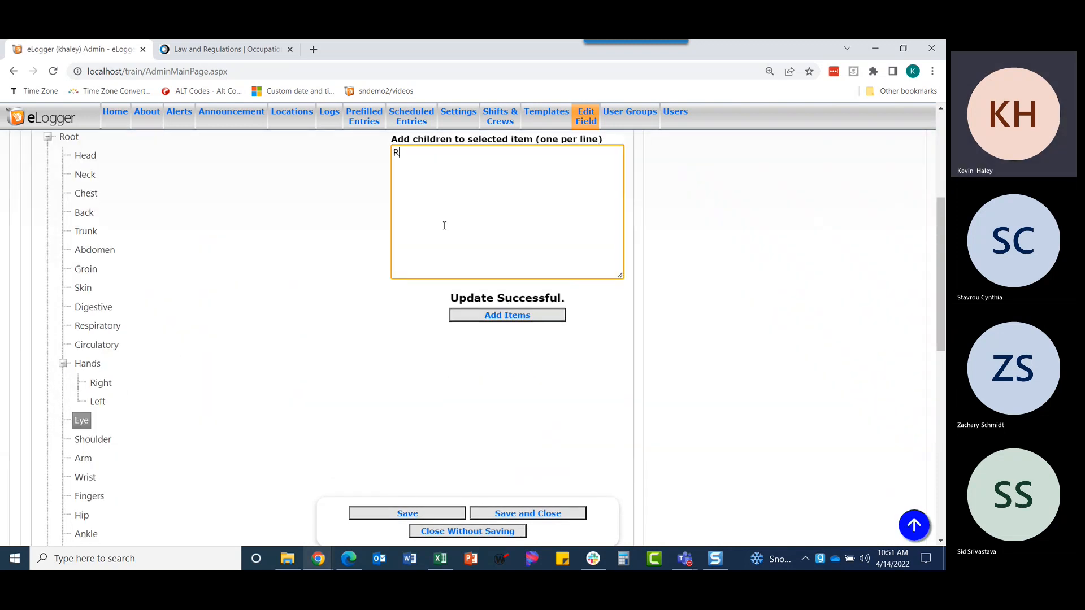
type("ight Left")
left_click(494, 319)
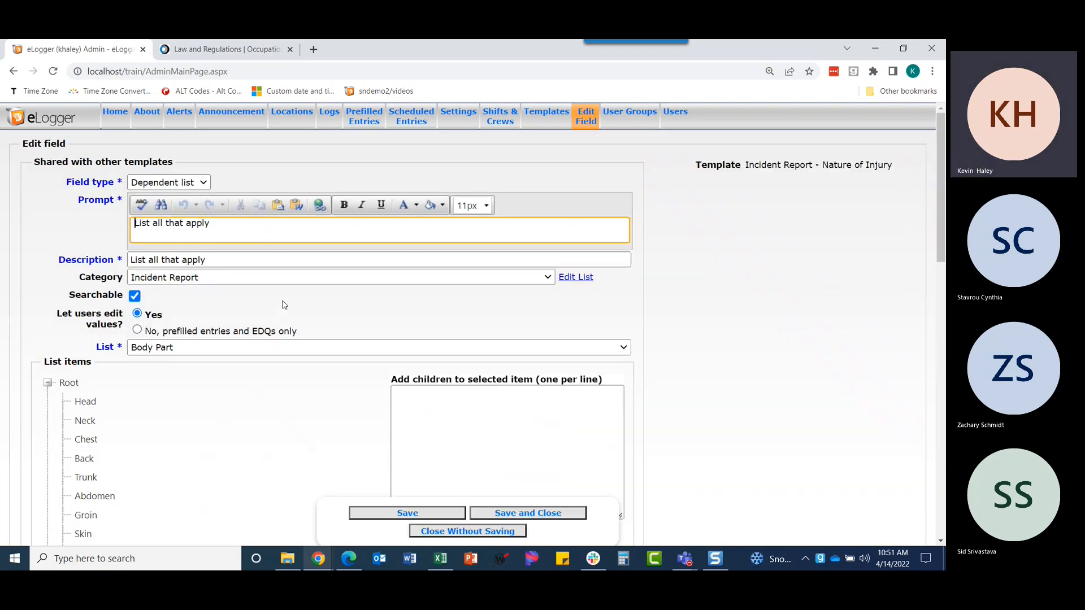
Step: Add Thumb, Index, Middle, Ring and Pinky under the Right item of Hands, copying the finger names for reuse
scroll(283, 305, "down", 1)
left_click(102, 260)
left_click(449, 196)
type("Thumb")
key("Return")
type("Index")
key("Return")
type("Middle")
key("Return")
type("Ring")
key("Return")
type("Pinky")
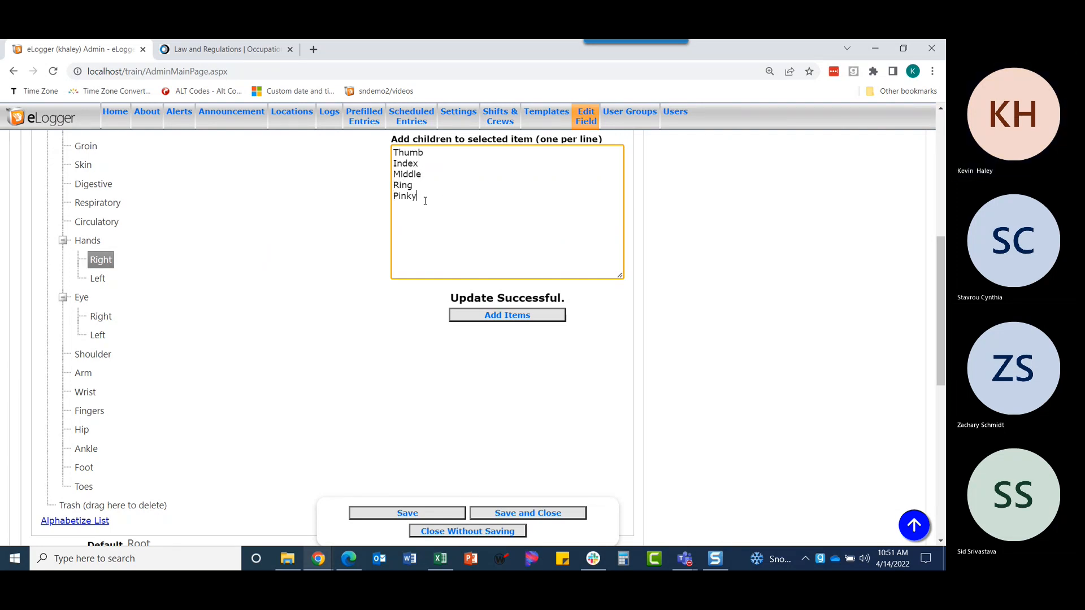
left_click_drag(422, 197, 388, 158)
key("ctrl+c")
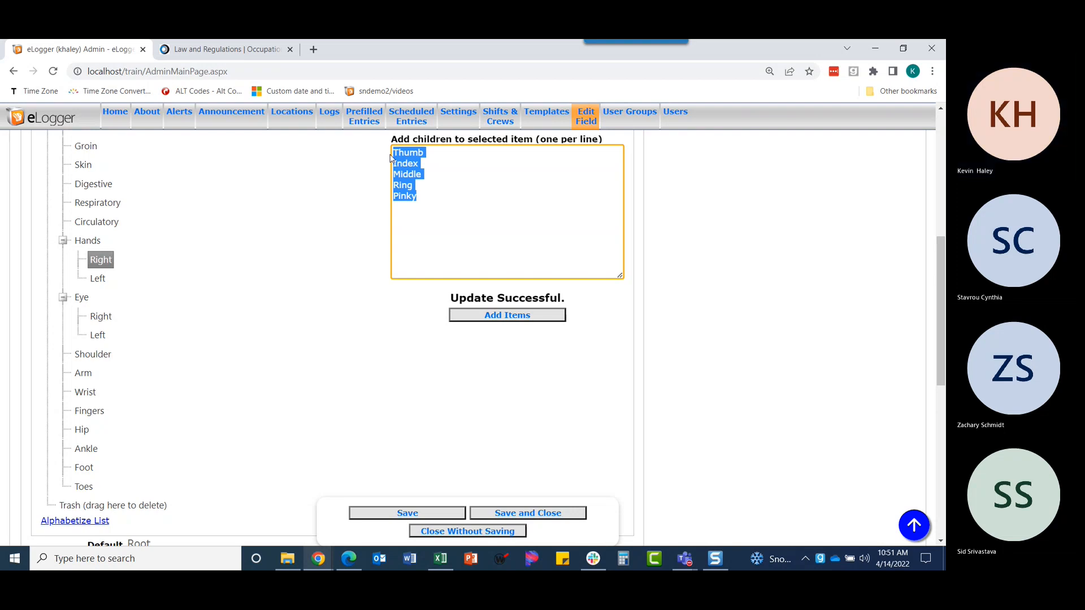
left_click(507, 315)
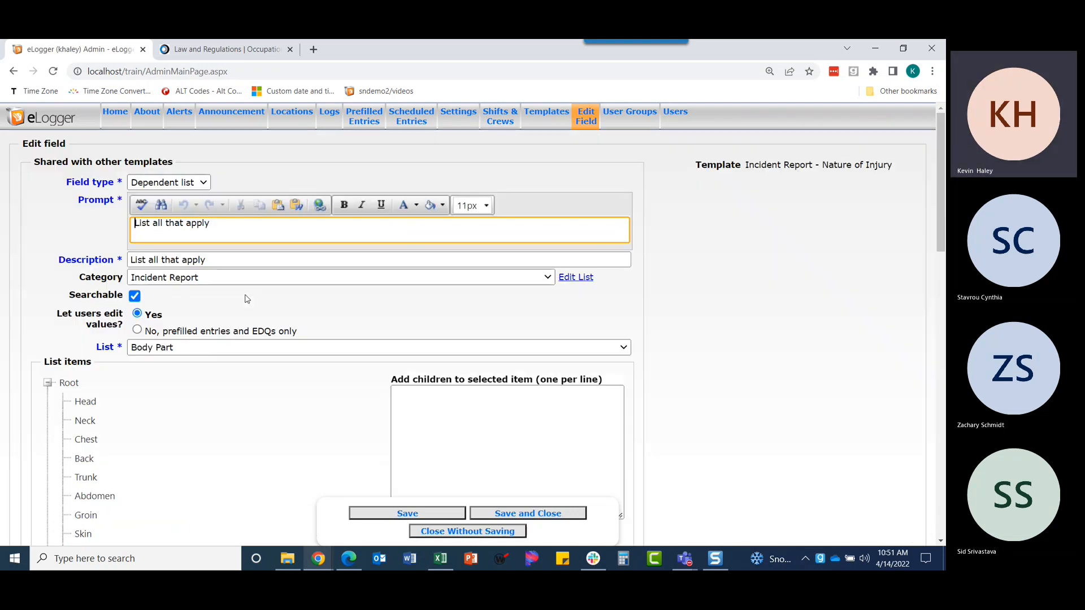
Step: Paste the copied finger names as child items under the Left item of Hands
left_click(97, 373)
left_click(441, 200)
key("ctrl+v")
left_click(477, 315)
Step: Delete the top-level Fingers item from the Body Part list
scroll(339, 271, "down", 5)
scroll(247, 253, "down", 2)
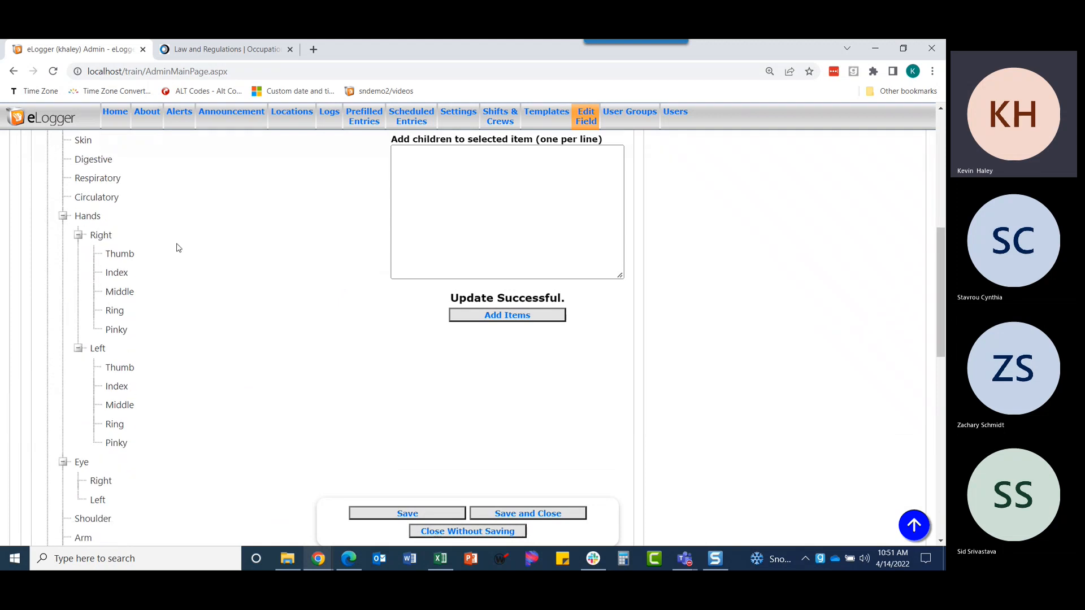
left_click(92, 179)
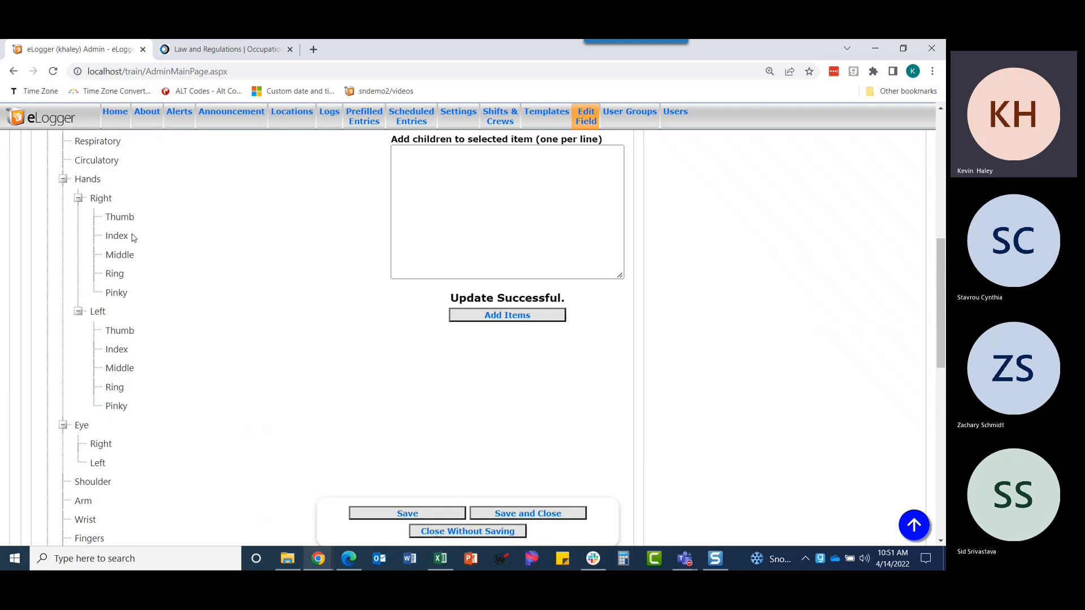
scroll(181, 258, "down", 4)
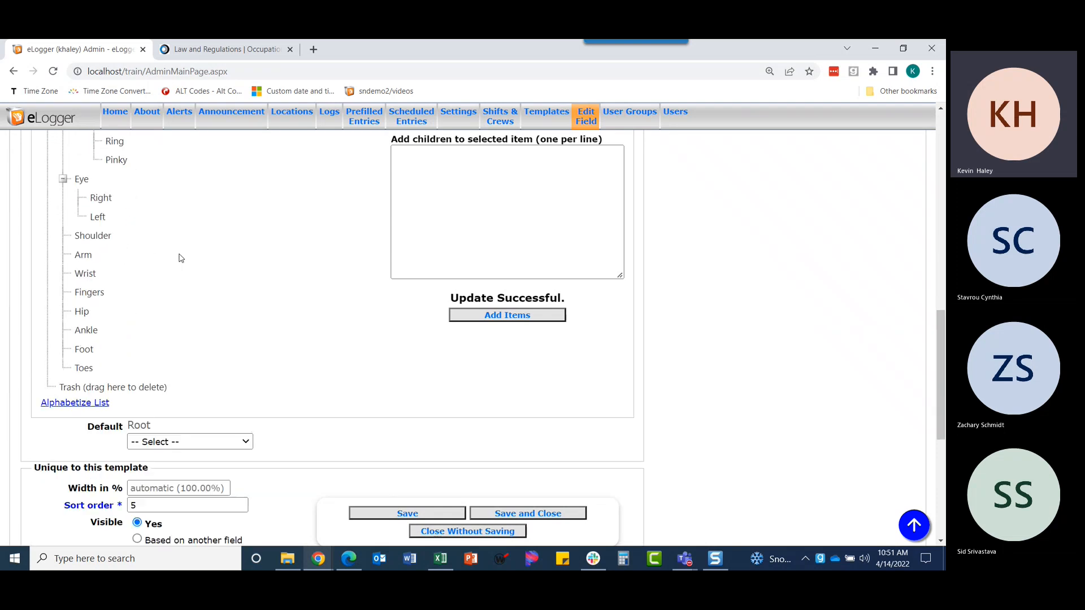
left_click_drag(97, 295, 102, 390)
left_click(531, 141)
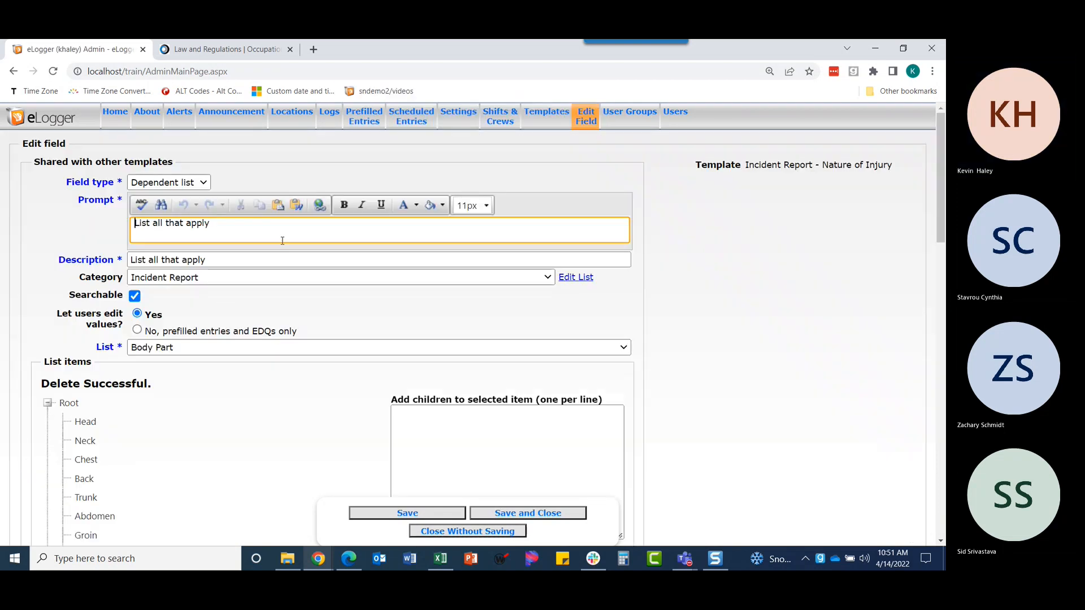
Step: Check the Body Part list items and save the dependent list field, returning to the Nature of Injury template
scroll(207, 384, "down", 6)
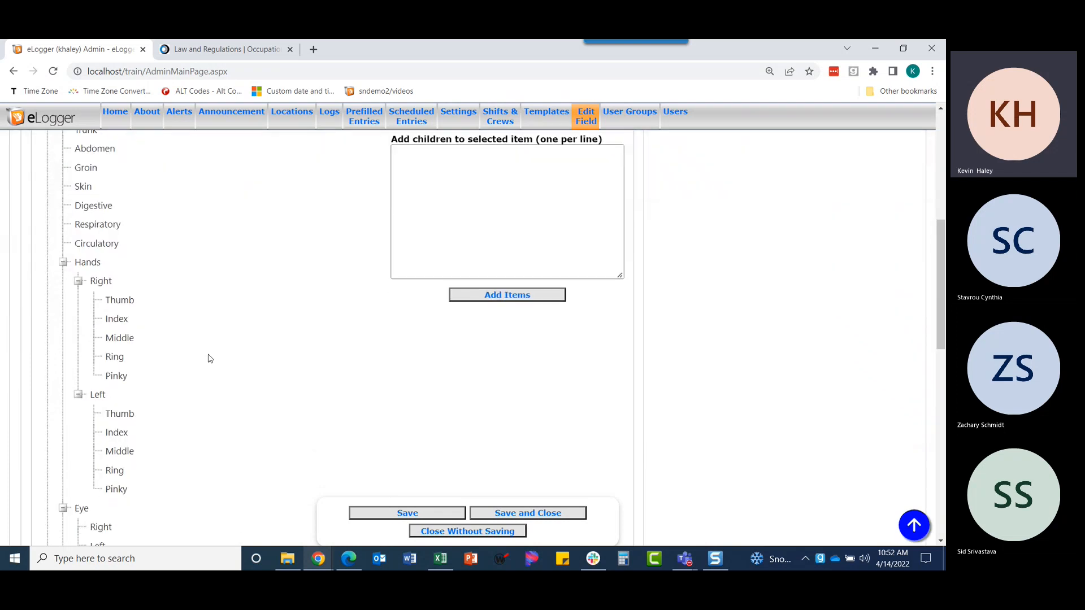
scroll(209, 358, "down", 4)
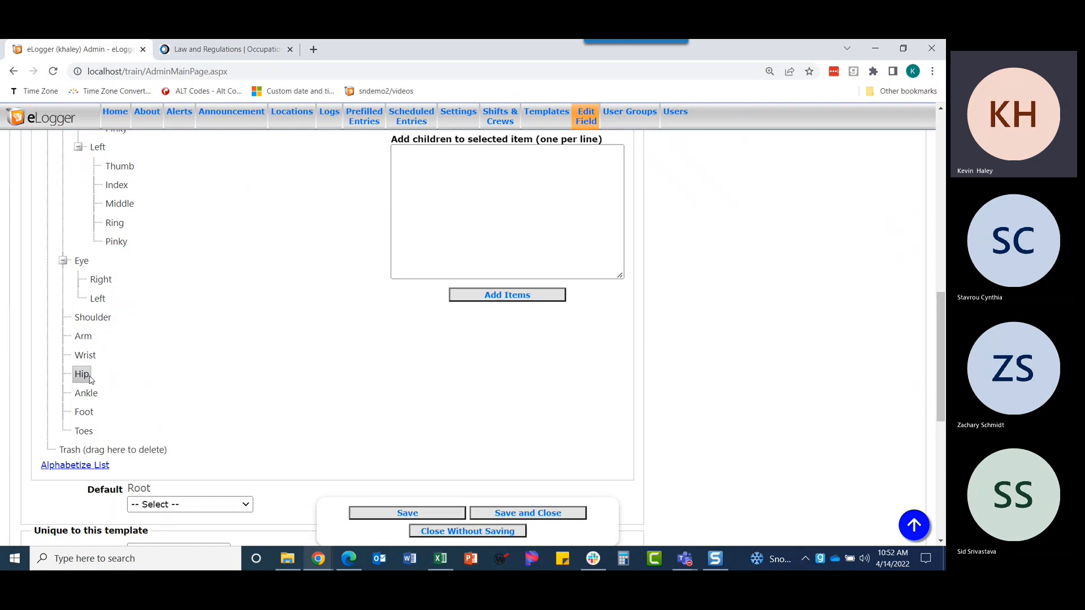
scroll(278, 339, "down", 2)
scroll(278, 338, "down", 2)
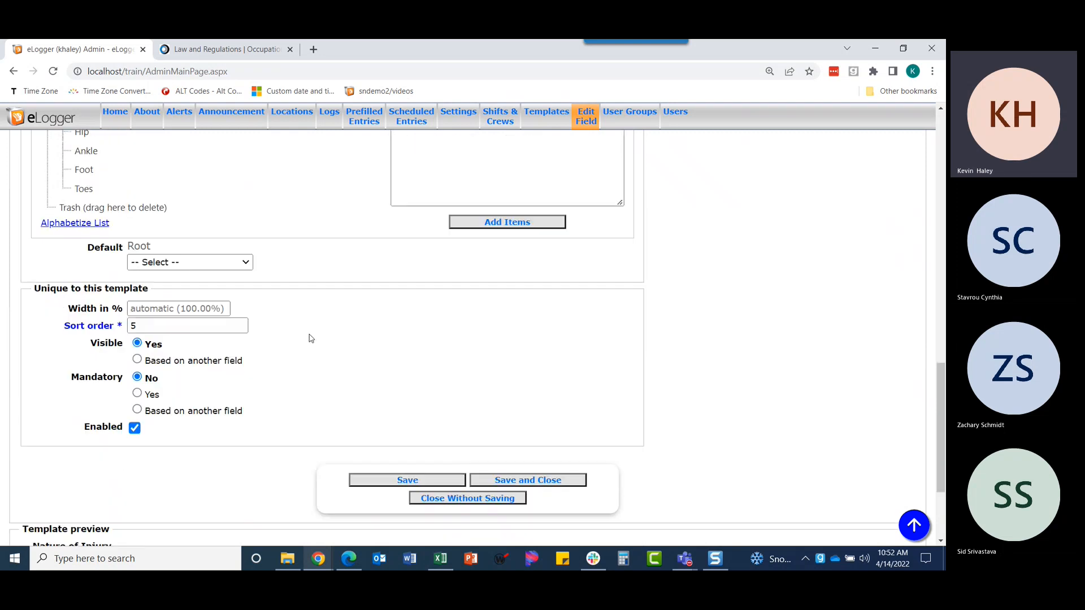
left_click(531, 476)
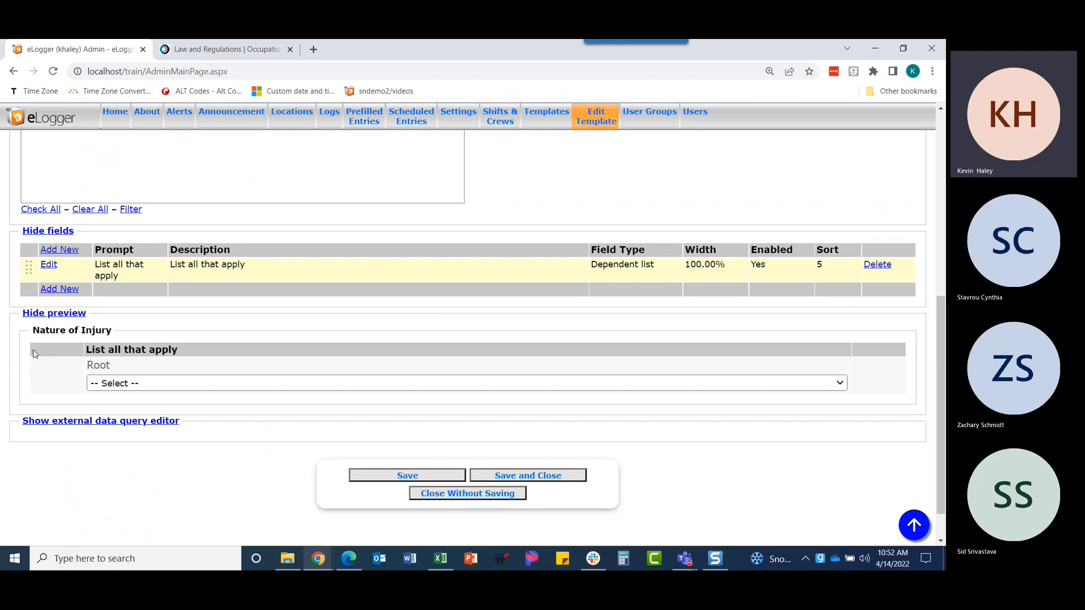
Step: Test the dependent list in the template preview by choosing Hands, Right and Thumb, and save and close the Nature of Injury template
left_click(120, 385)
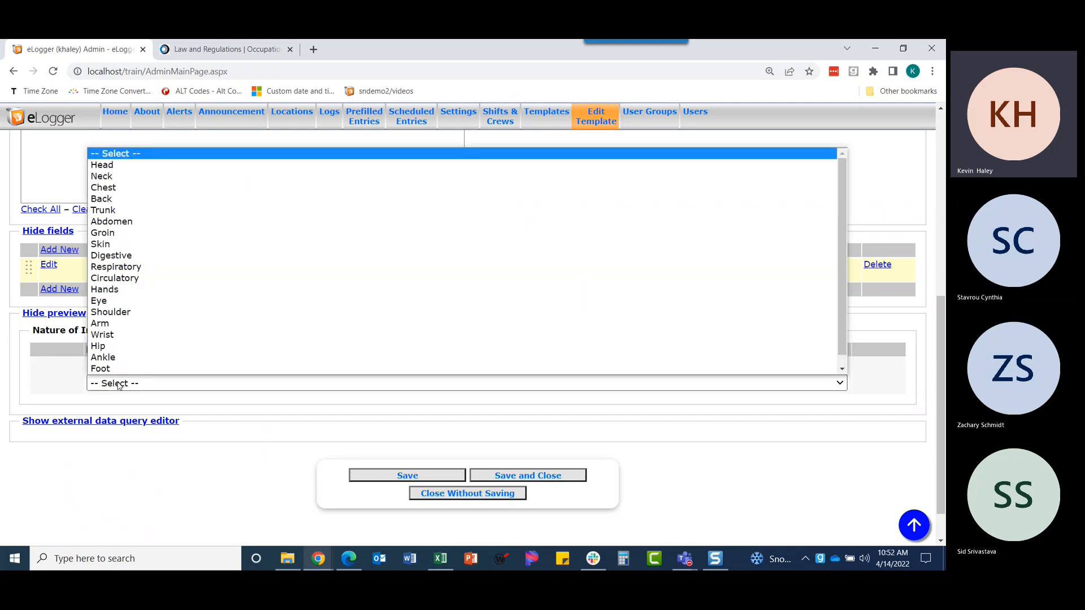
left_click(109, 289)
left_click(119, 383)
left_click(119, 408)
left_click(116, 384)
left_click(113, 407)
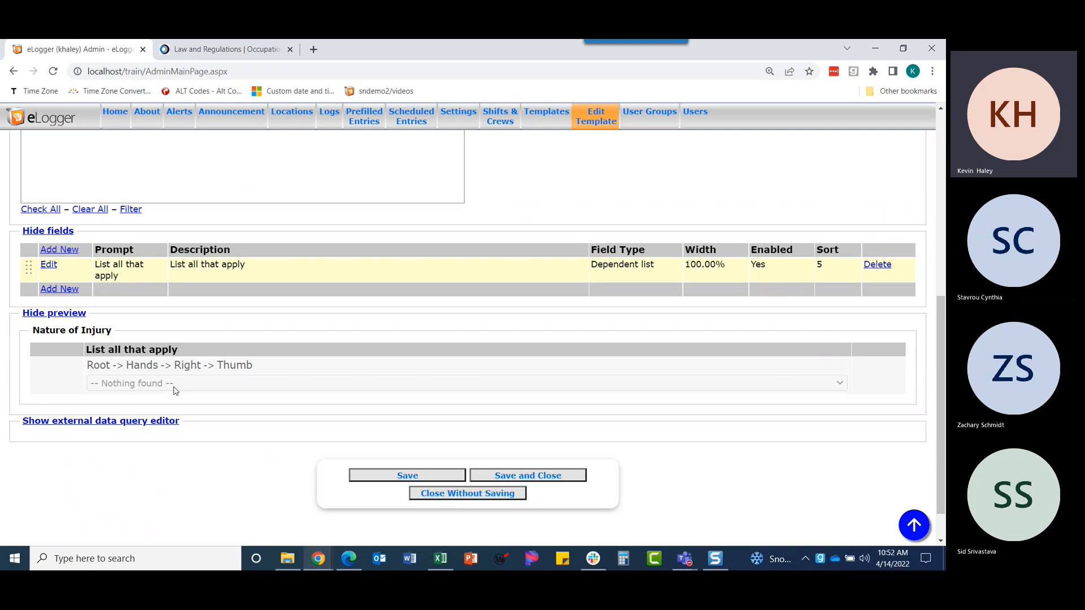
left_click(532, 478)
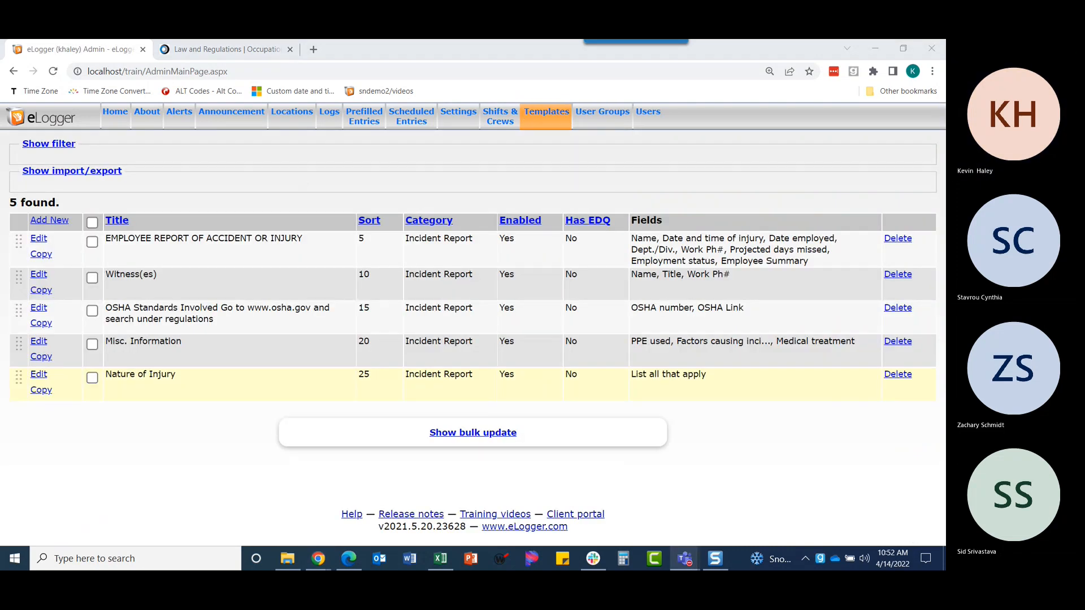
Step: Examine the signature, policy question and incident evaluation sections of the paper form, and move the form out of view
left_click_drag(170, 40, 389, 39)
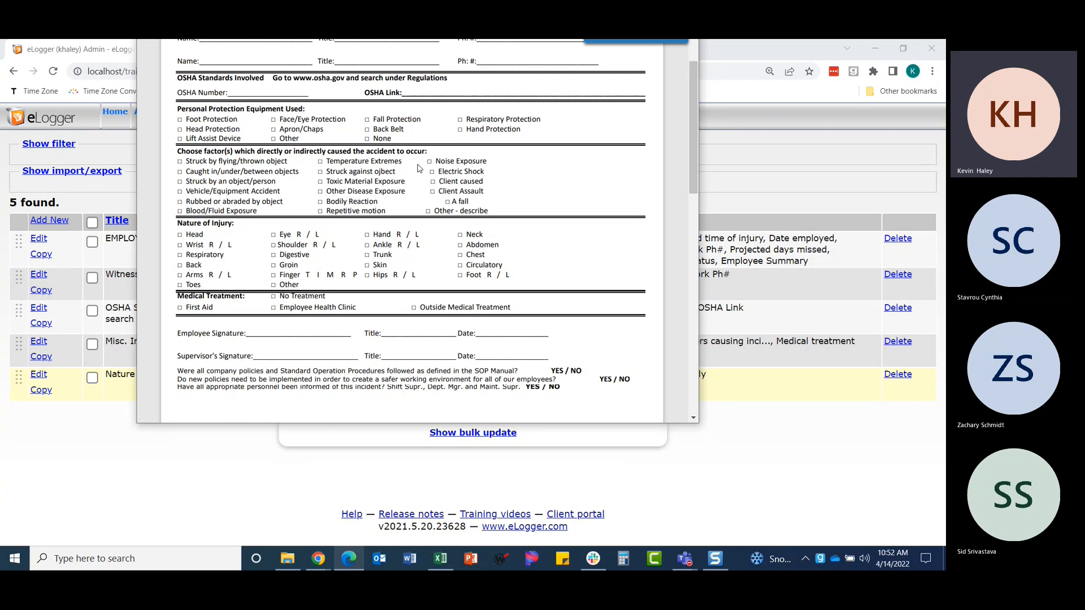
scroll(418, 168, "down", 2)
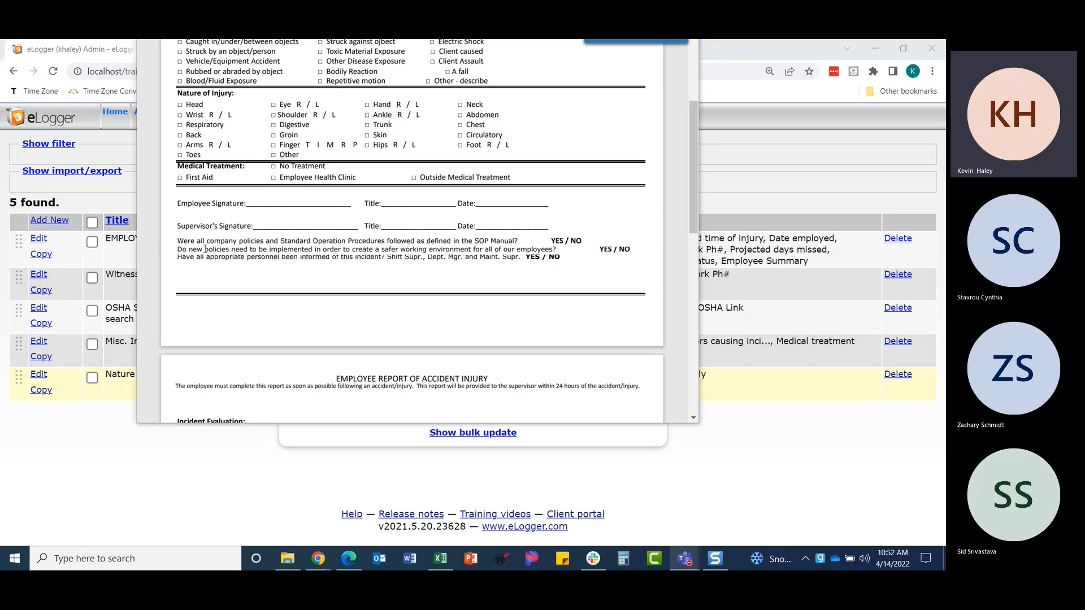
scroll(293, 250, "down", 2)
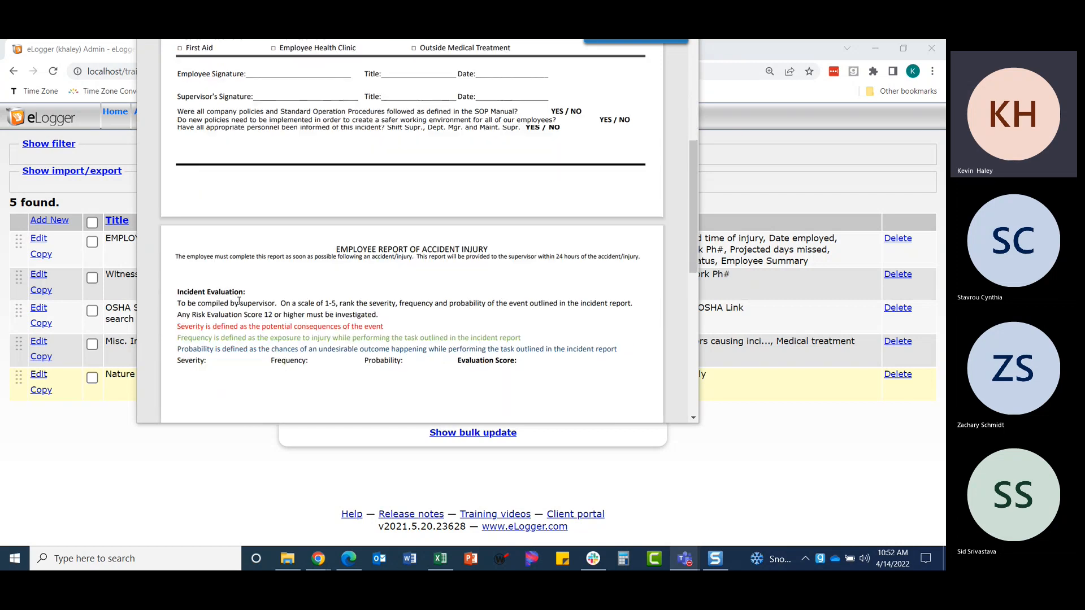
scroll(281, 332, "up", 1)
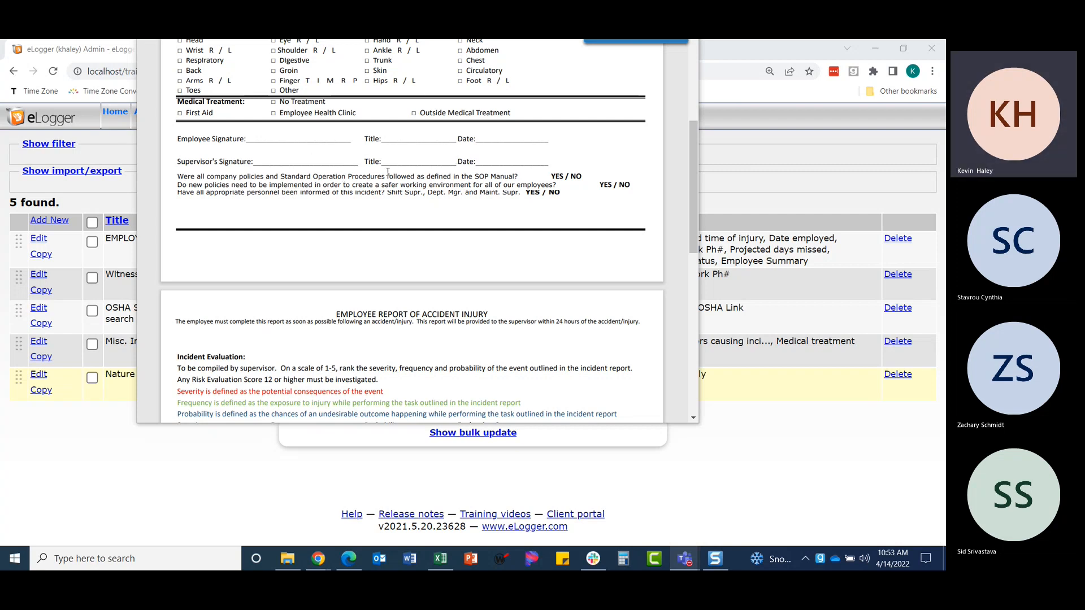
left_click_drag(418, 39, 102, 40)
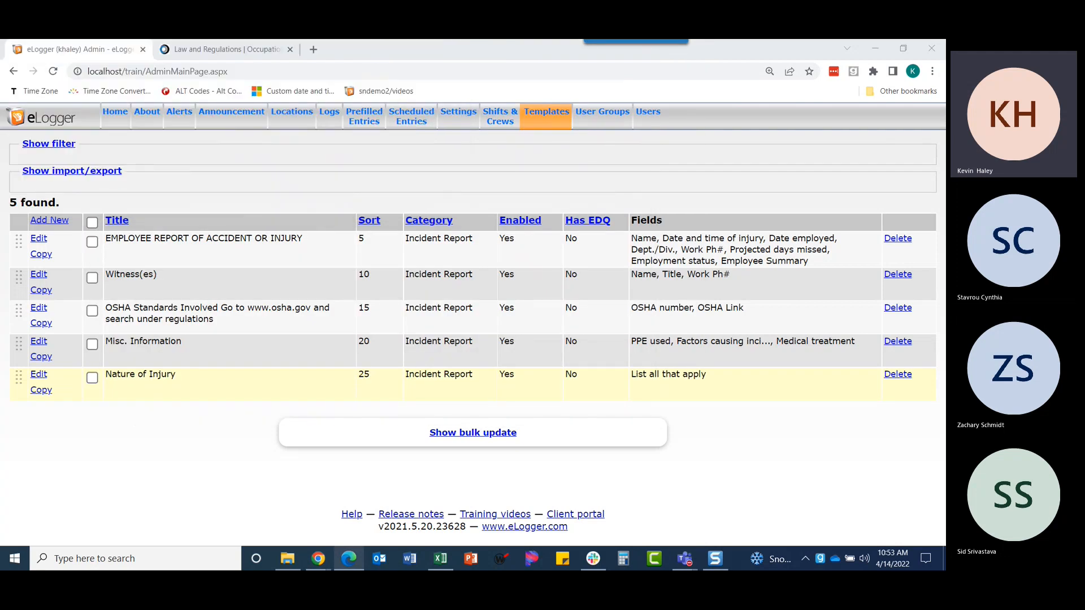
Step: Create a multi-row template titled "Supervisor Signature" in the Incident Report category
left_click(52, 221)
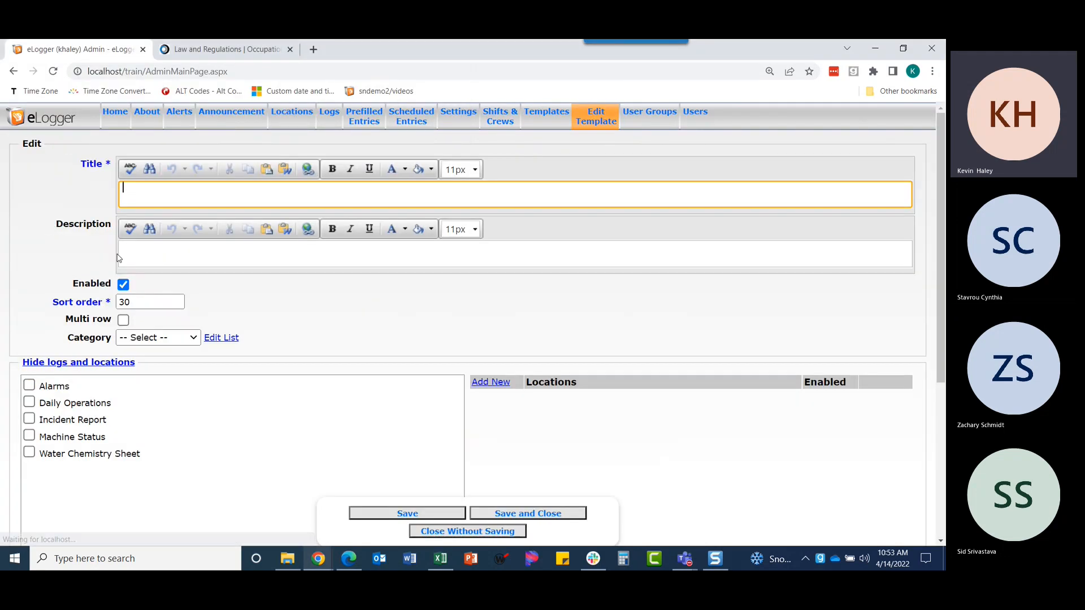
type("Supervisor Signature")
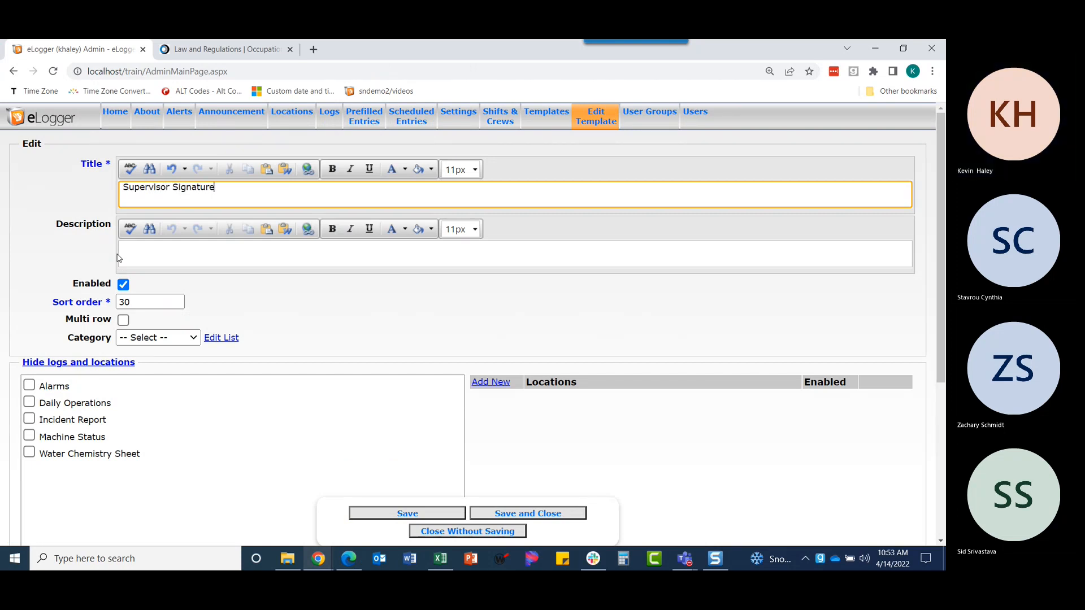
left_click(123, 321)
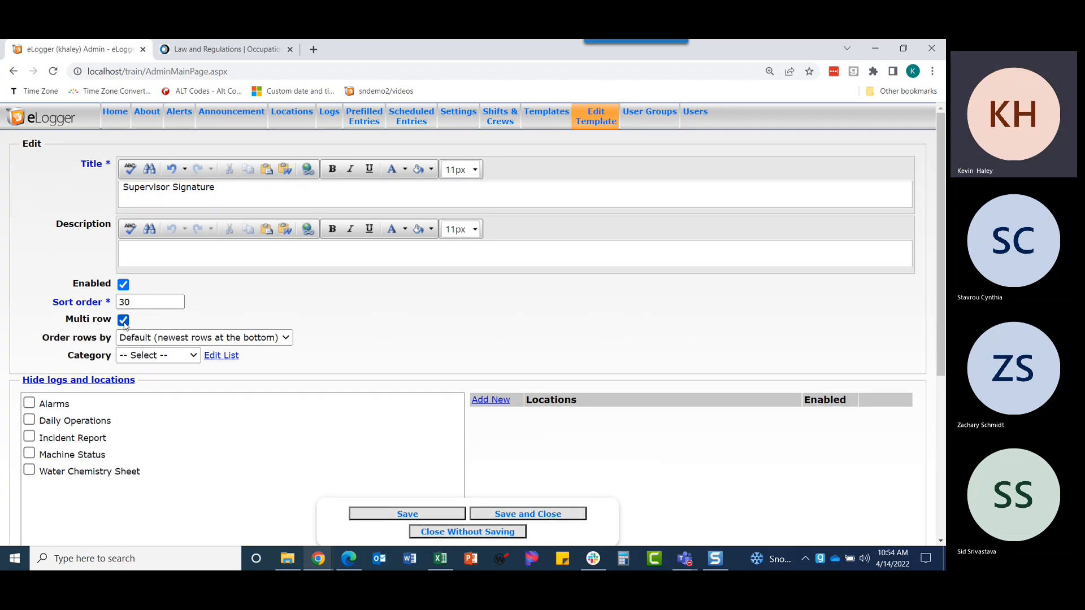
left_click(160, 355)
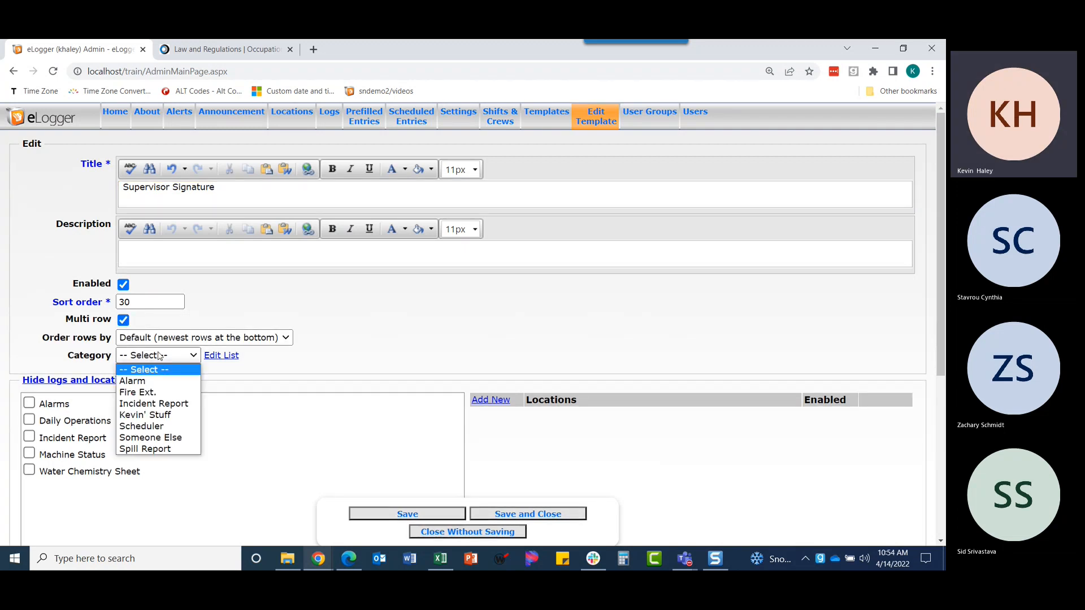
left_click(154, 404)
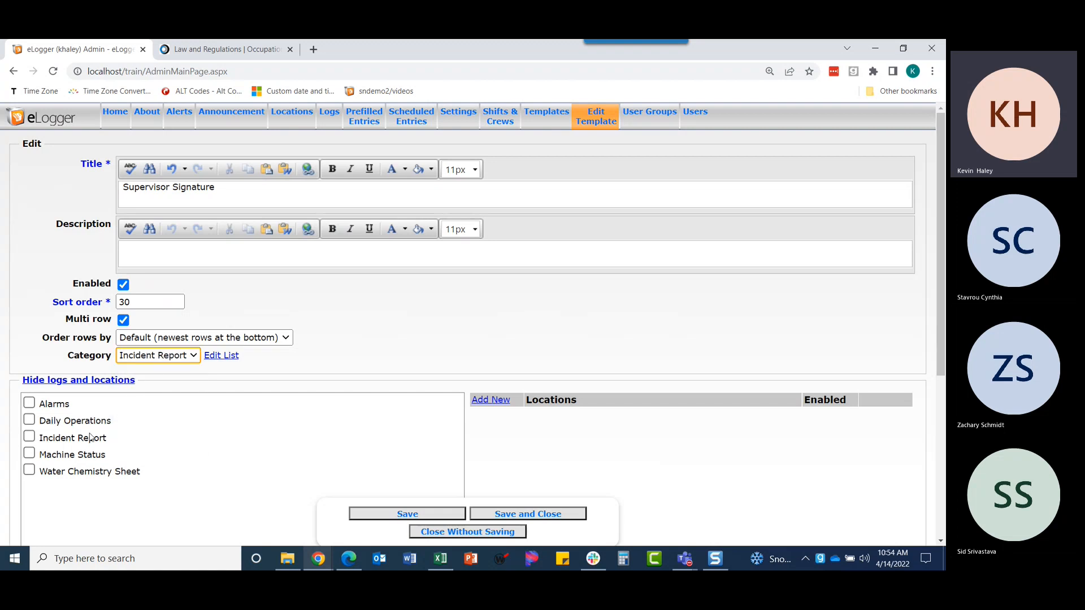
Step: Assign the Supervisor Signature template to the Incident Report log and the Power Plant location
left_click(57, 443)
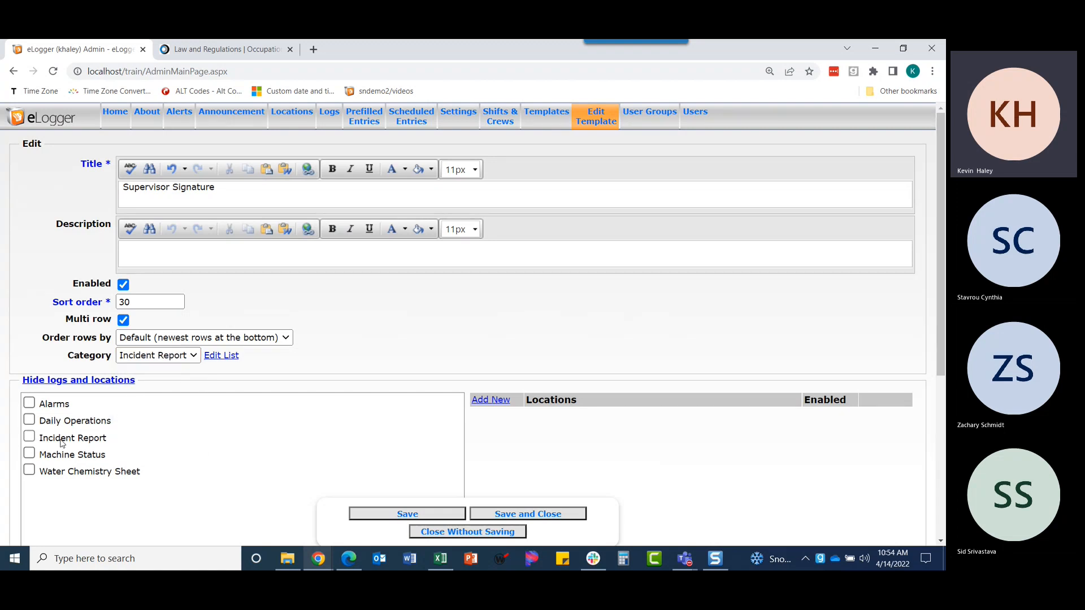
left_click(490, 399)
left_click(565, 433)
left_click(575, 458)
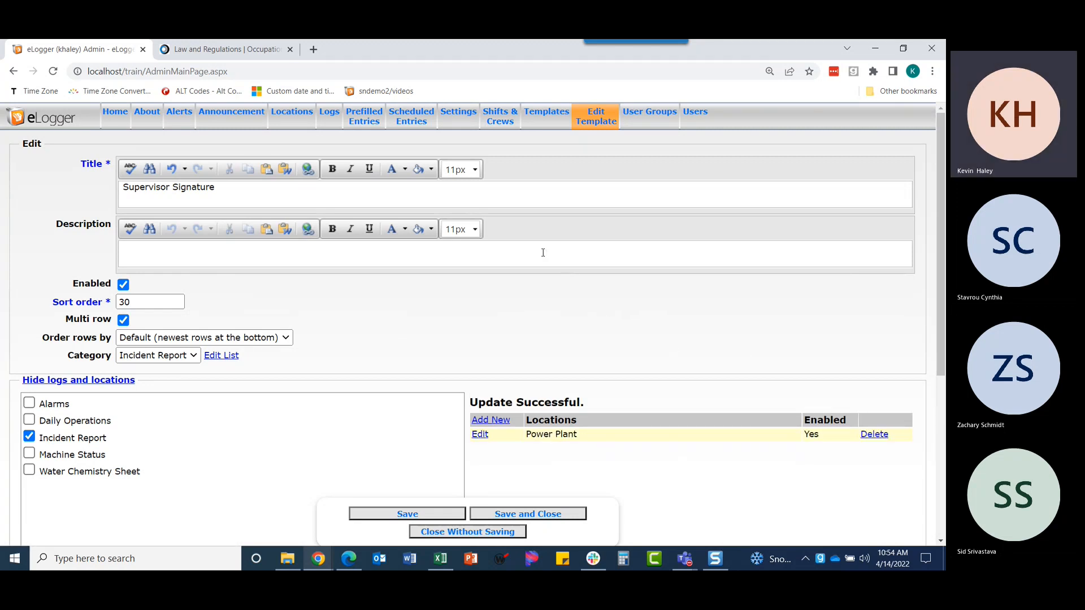
Step: Add a Created by field with the prompt "Name" to the Supervisor Signature template
scroll(551, 269, "down", 5)
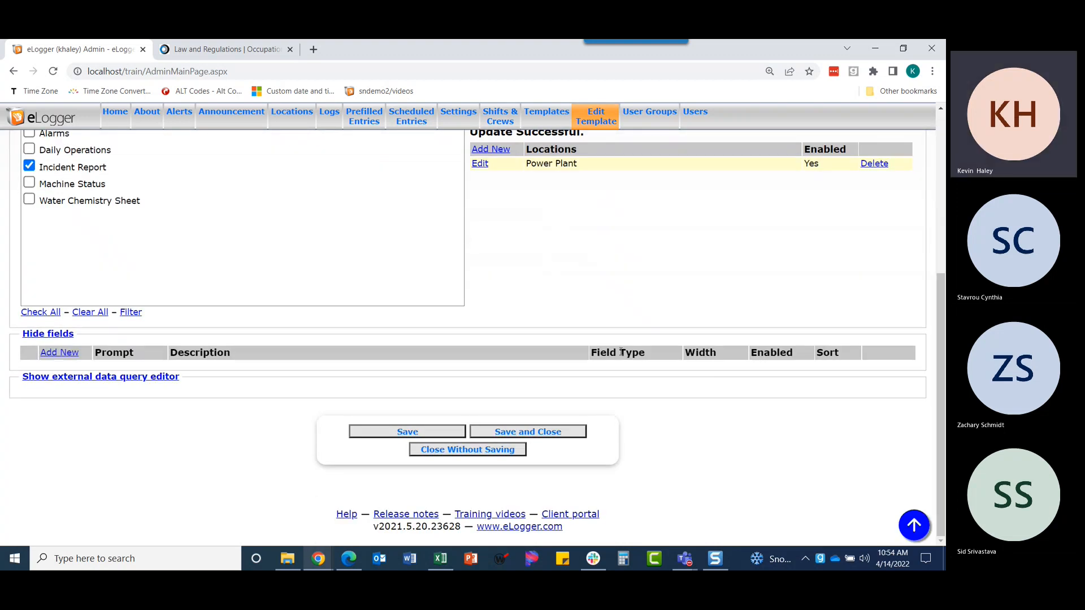
left_click(60, 353)
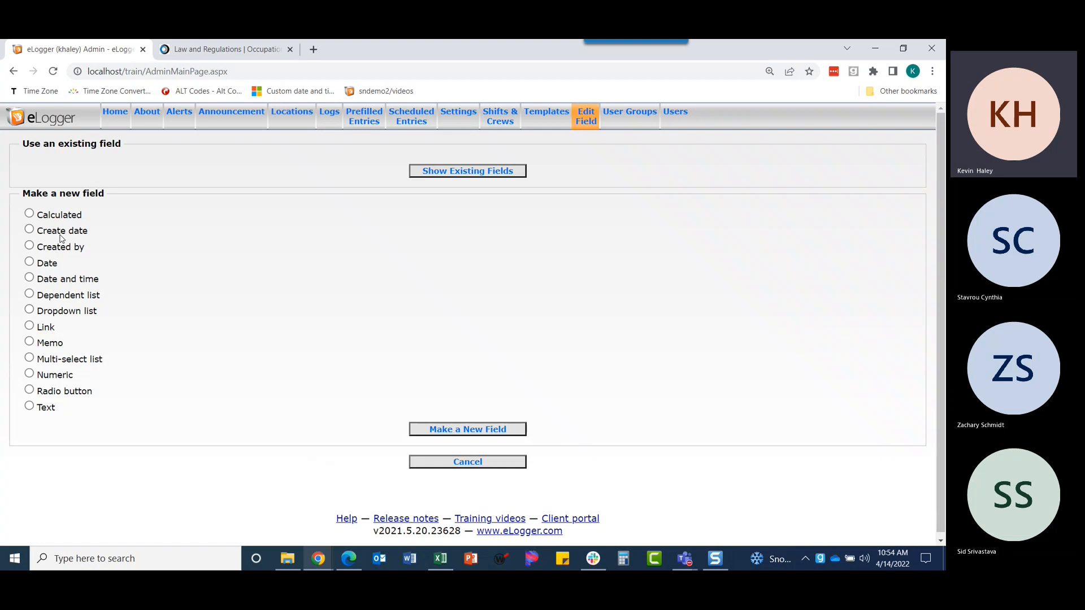
left_click(55, 252)
left_click(446, 432)
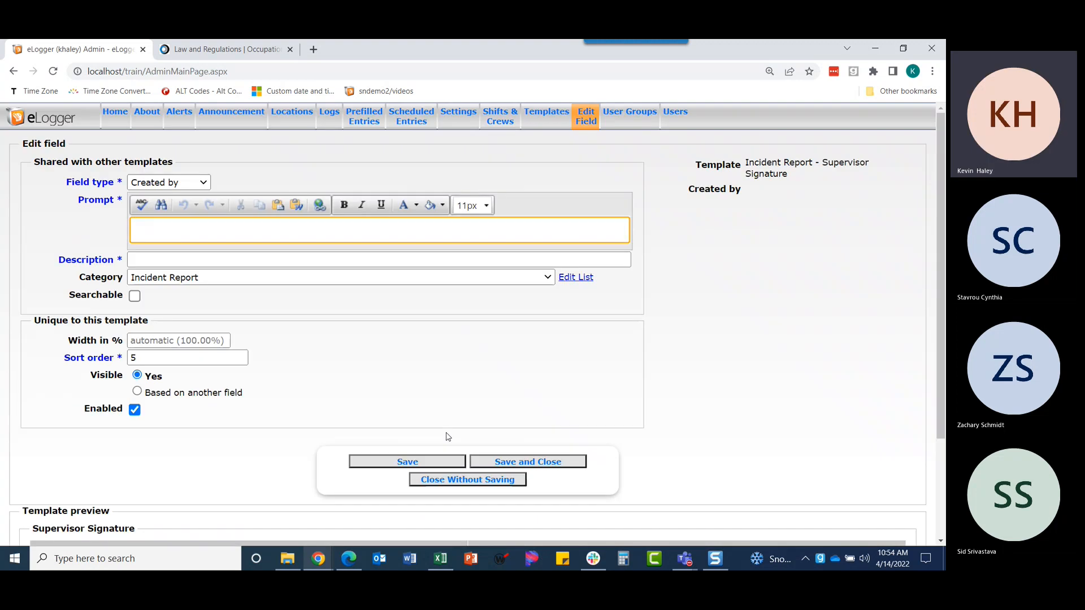
type("Name")
left_click(490, 467)
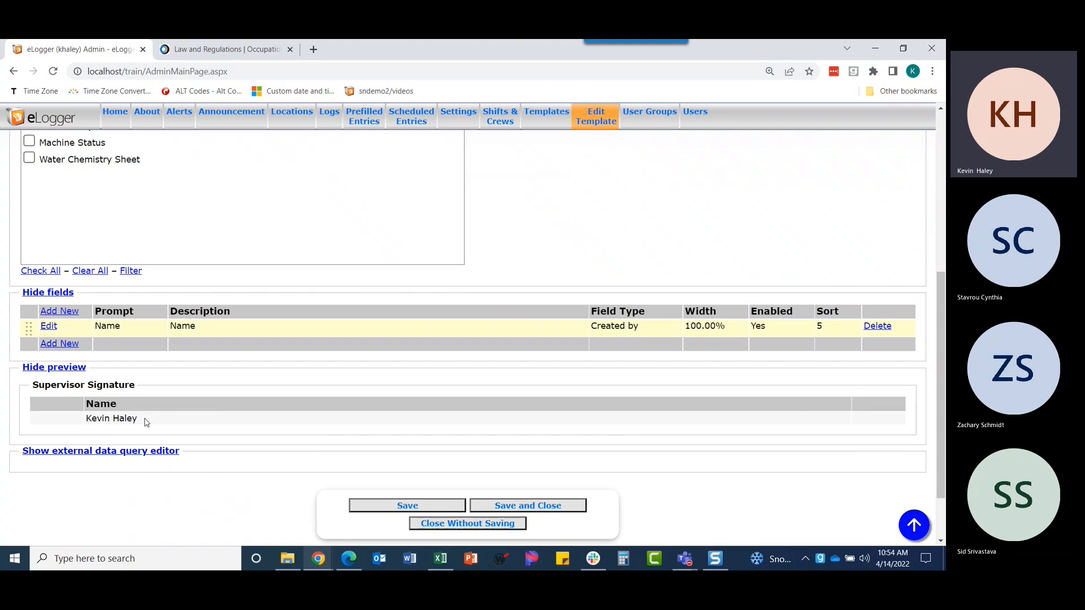
Step: Add a Create date field with the prompt "Date" to the Supervisor Signature template, and save and close the template
left_click(67, 344)
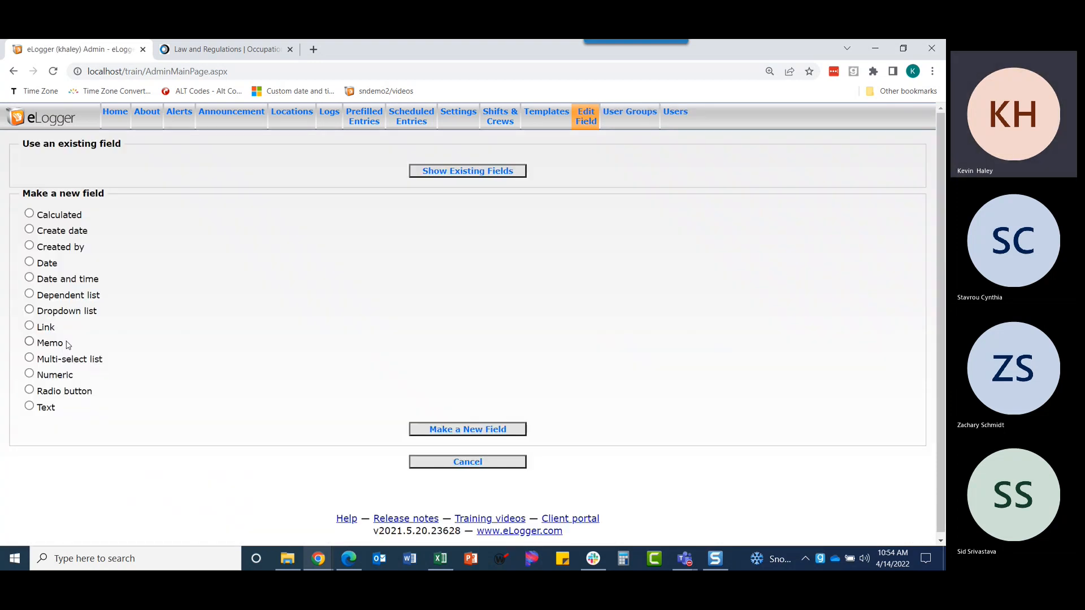
left_click_drag(52, 231, 46, 232)
left_click(36, 233)
left_click(499, 429)
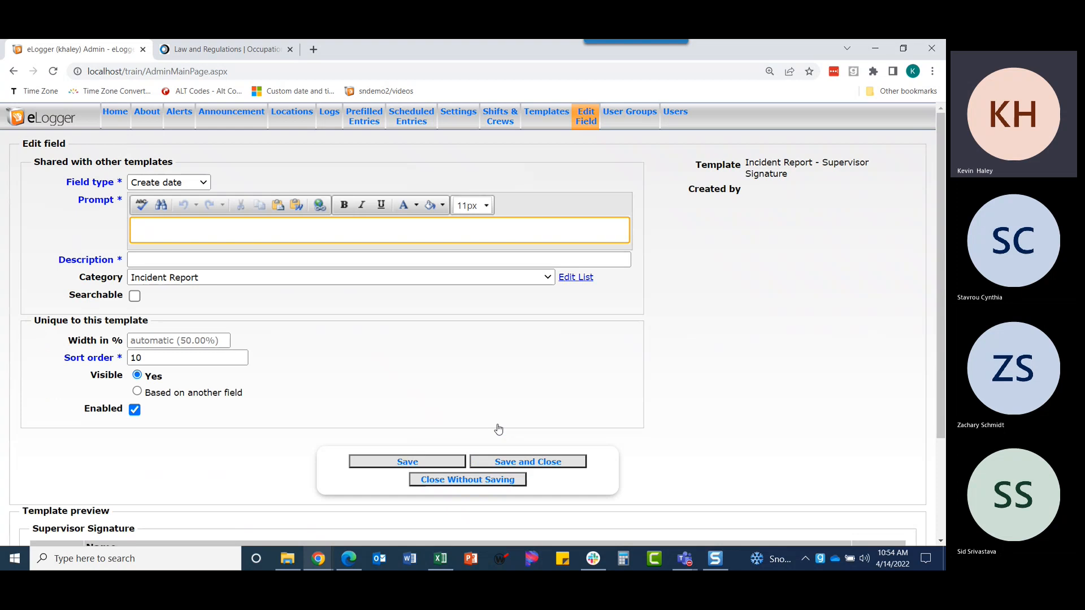
type("Date")
left_click(528, 462)
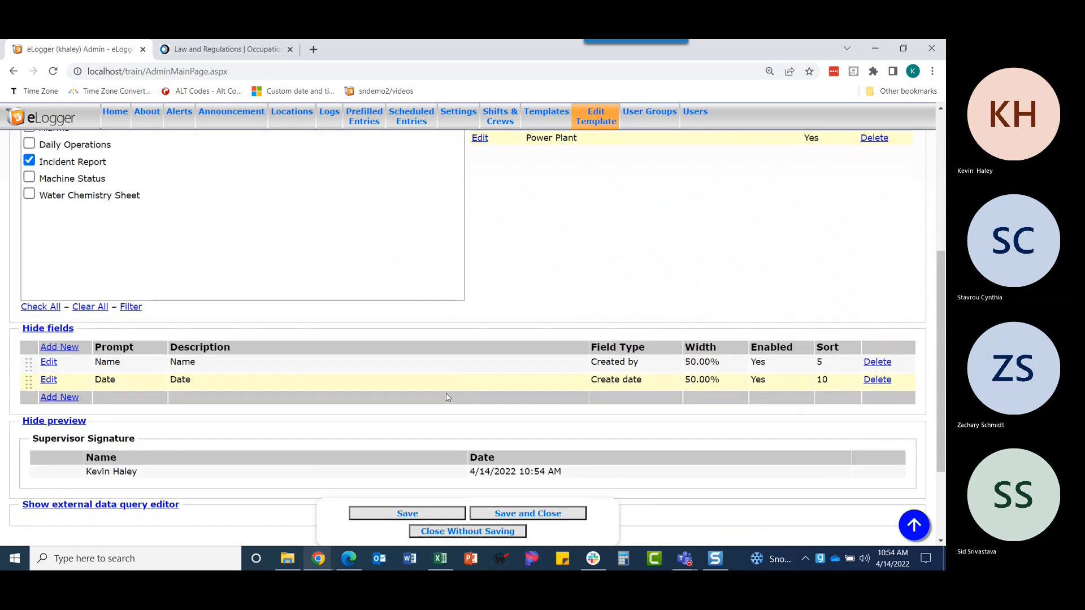
scroll(446, 395, "down", 2)
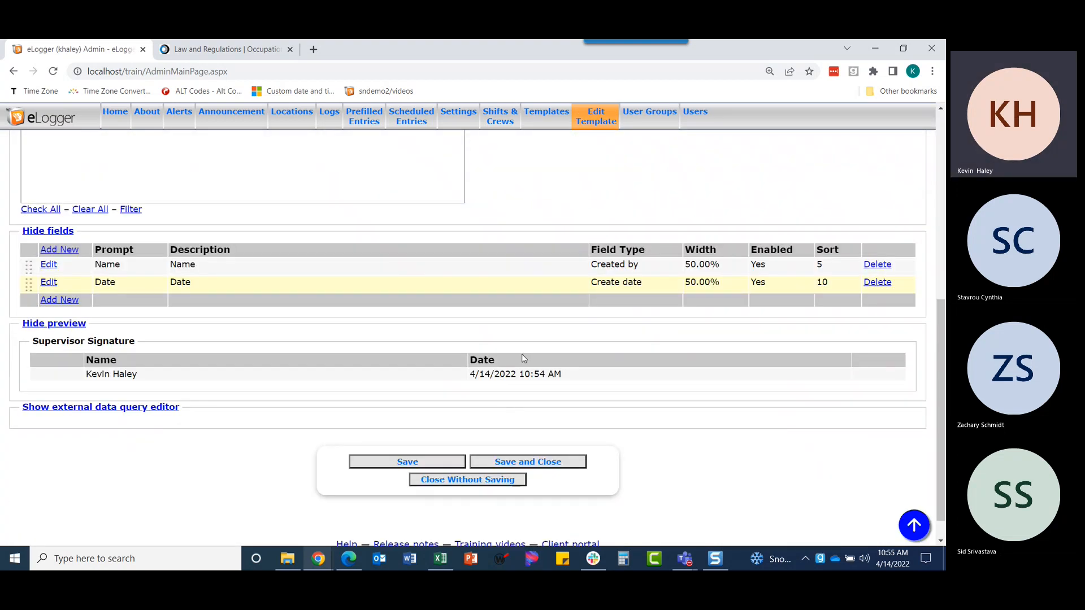
left_click(533, 461)
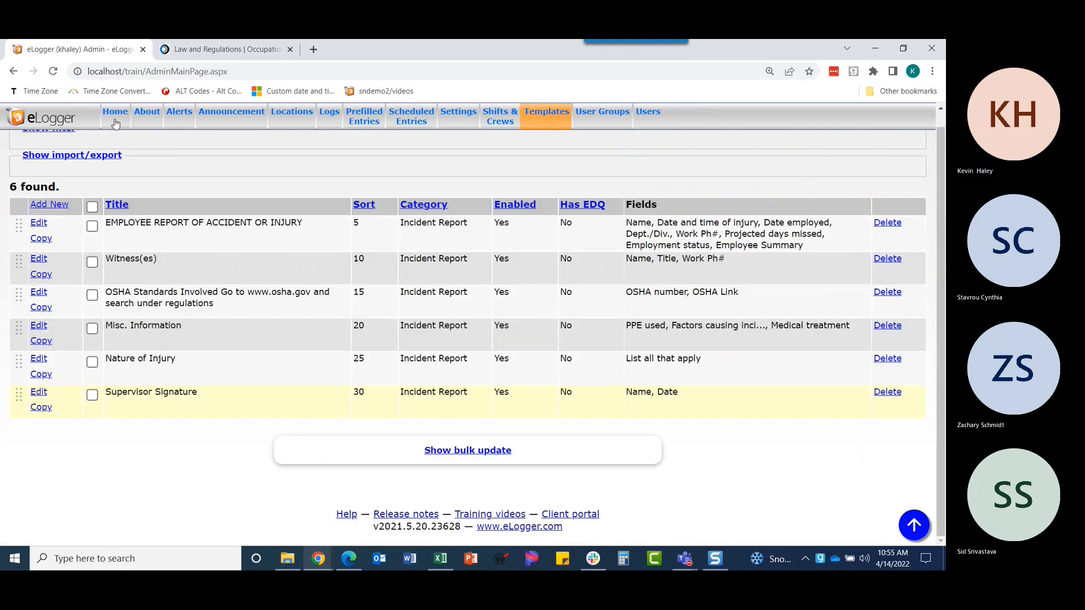
Step: Start a new log entry for the Power Plant location using the Incident Report log
left_click(115, 120)
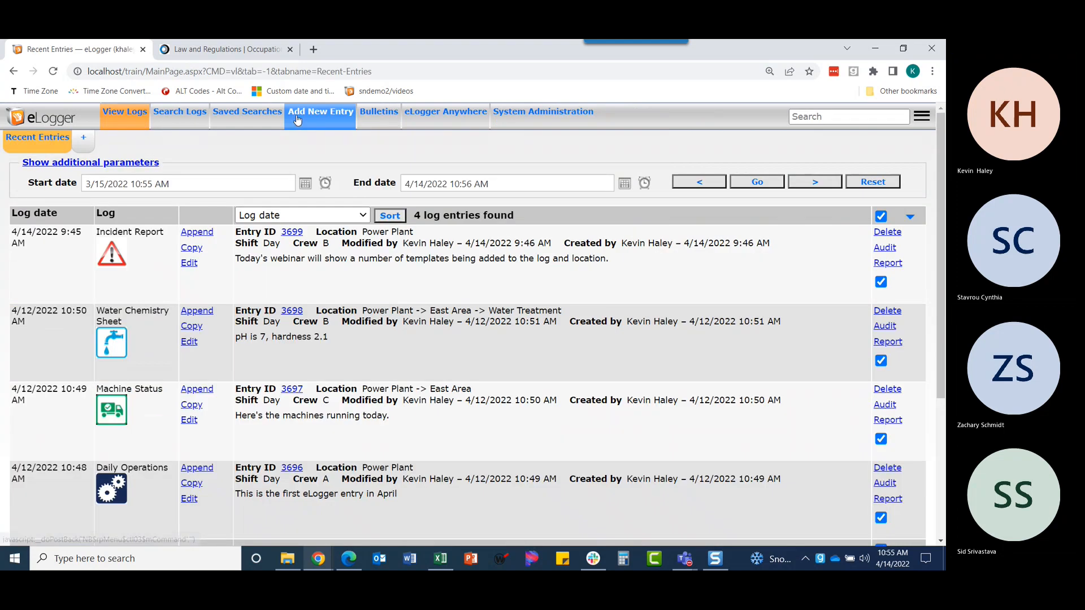
left_click(298, 120)
left_click(179, 235)
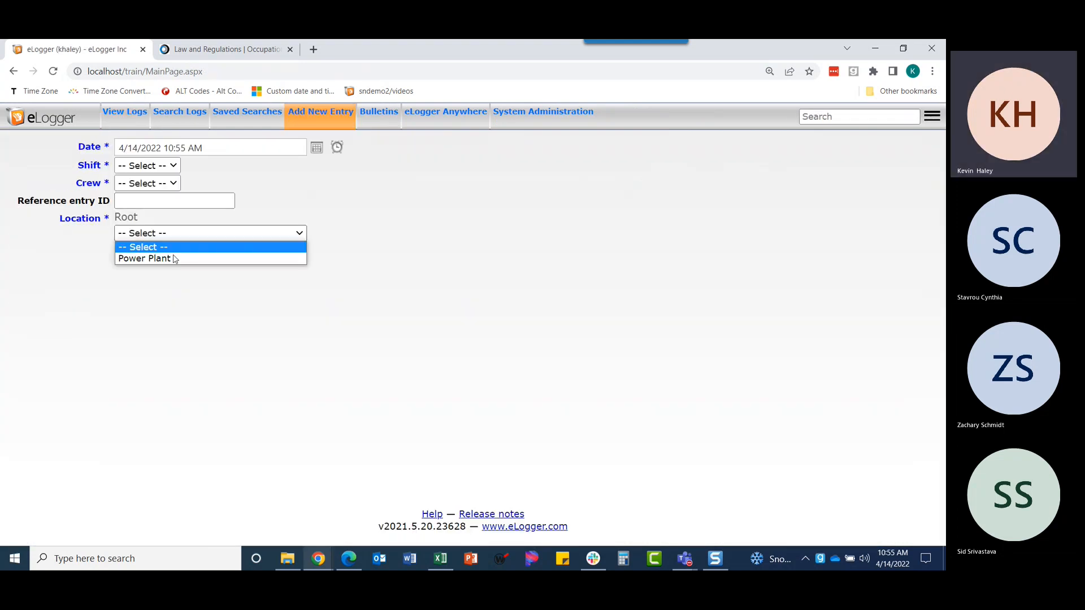
left_click(175, 259)
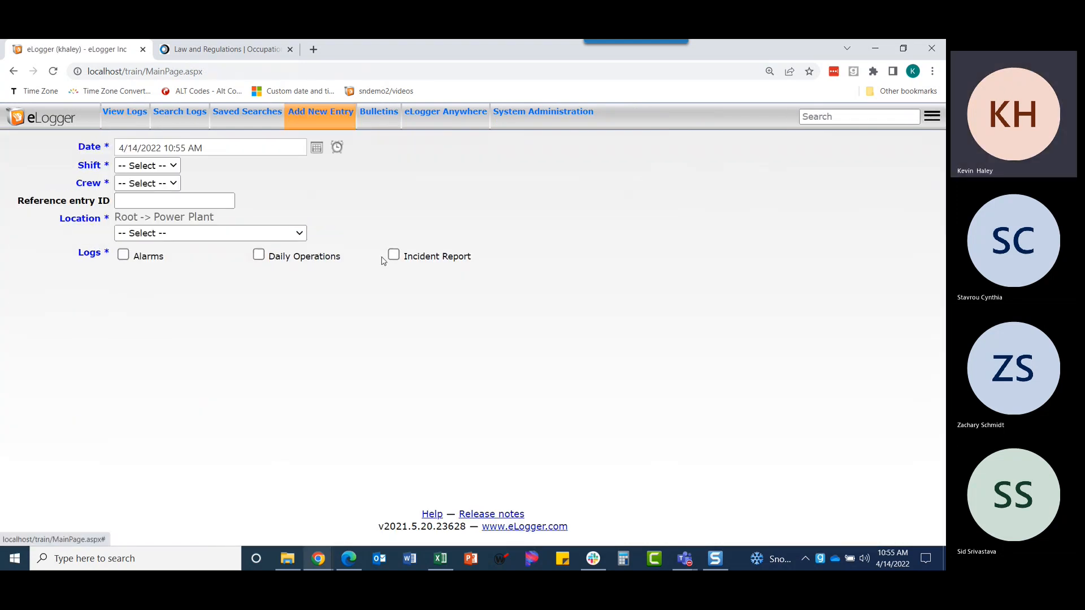
left_click(393, 255)
Step: Review the templates in the new entry, test adding a Supervisor Signature row, and return to system administration
scroll(445, 368, "down", 4)
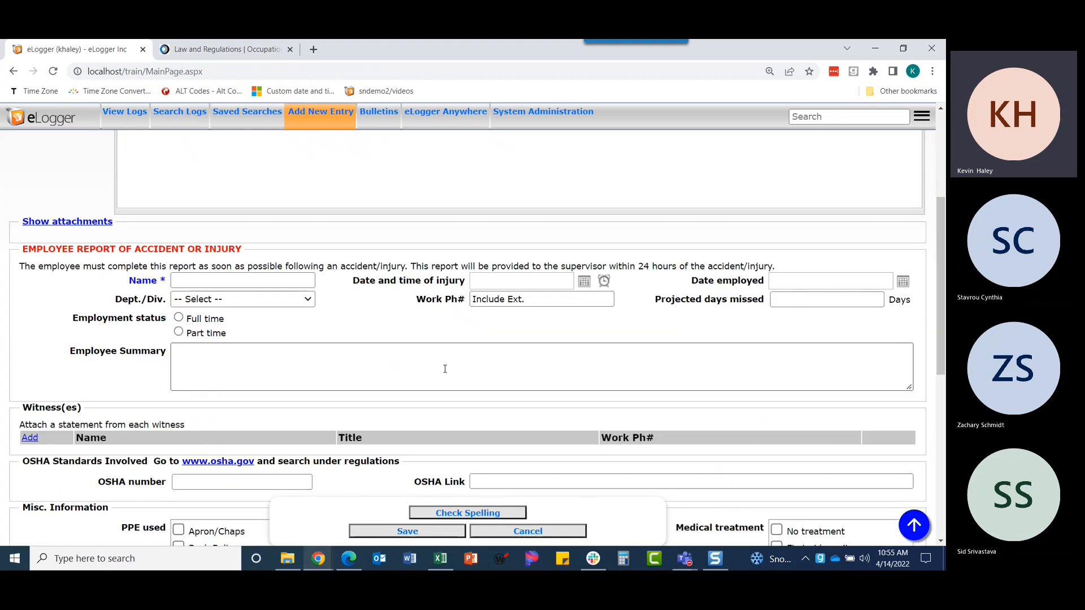
scroll(445, 368, "down", 1)
scroll(405, 328, "down", 4)
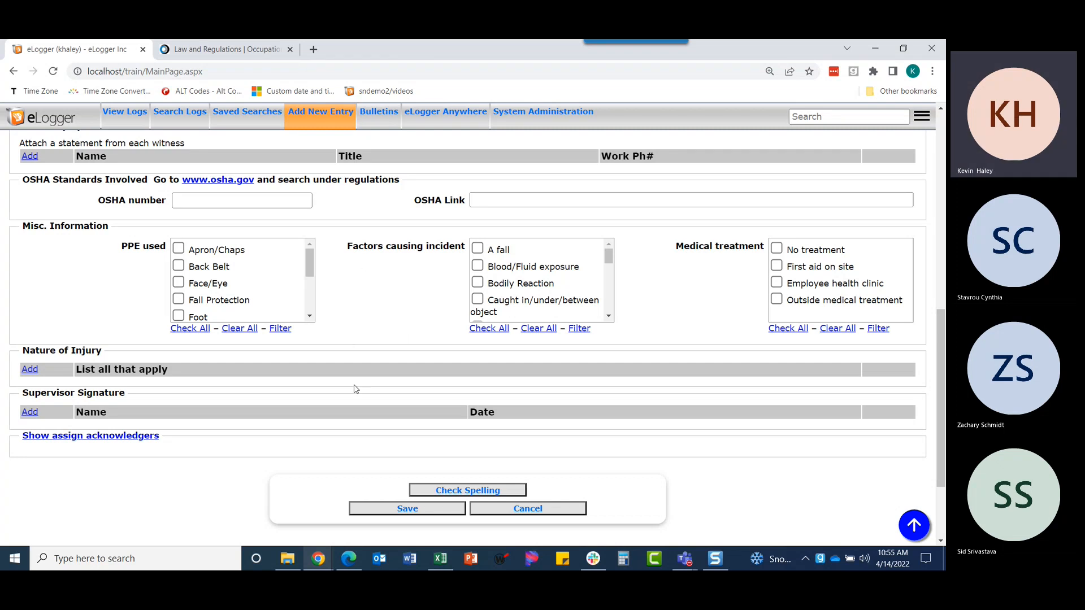
left_click(30, 413)
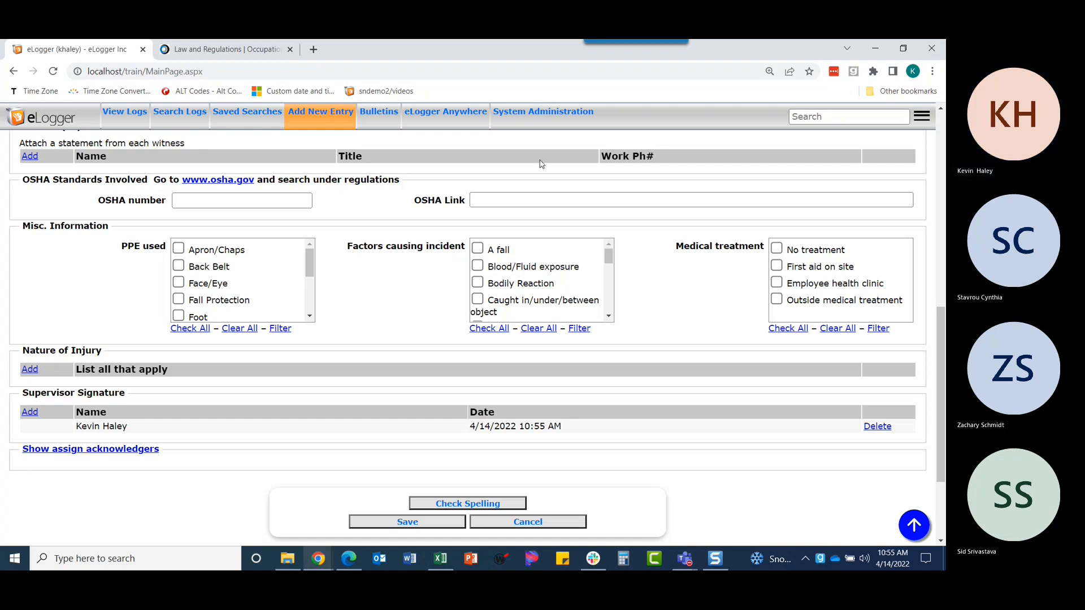
left_click(531, 121)
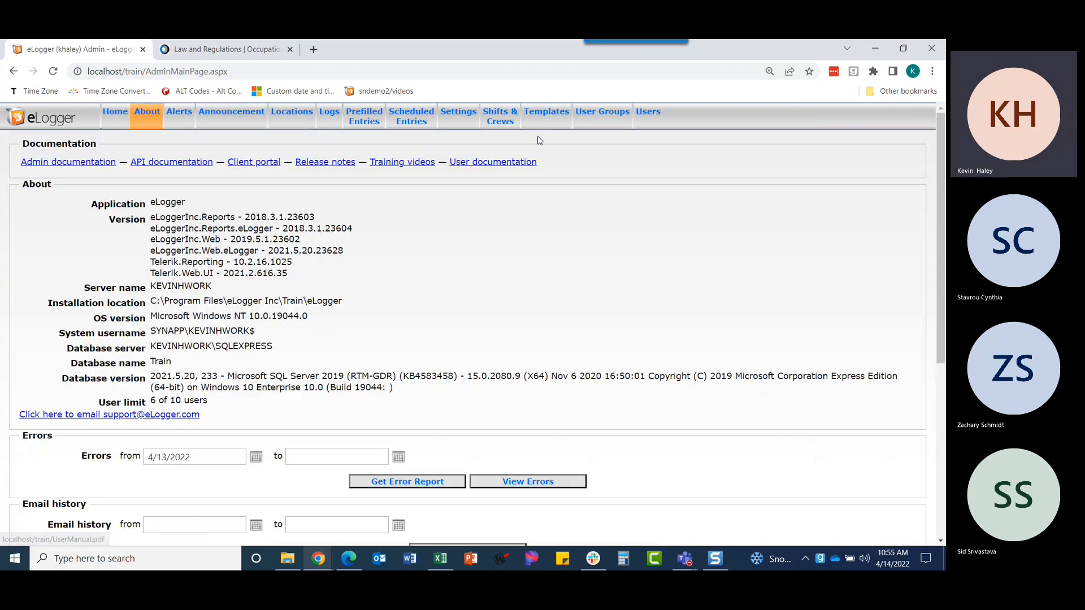
Step: Create a new template titled "Supervisor SOP Q's", and check the supervisor questions on the paper accident form
left_click(536, 120)
left_click(49, 220)
type("Supervisor SOP")
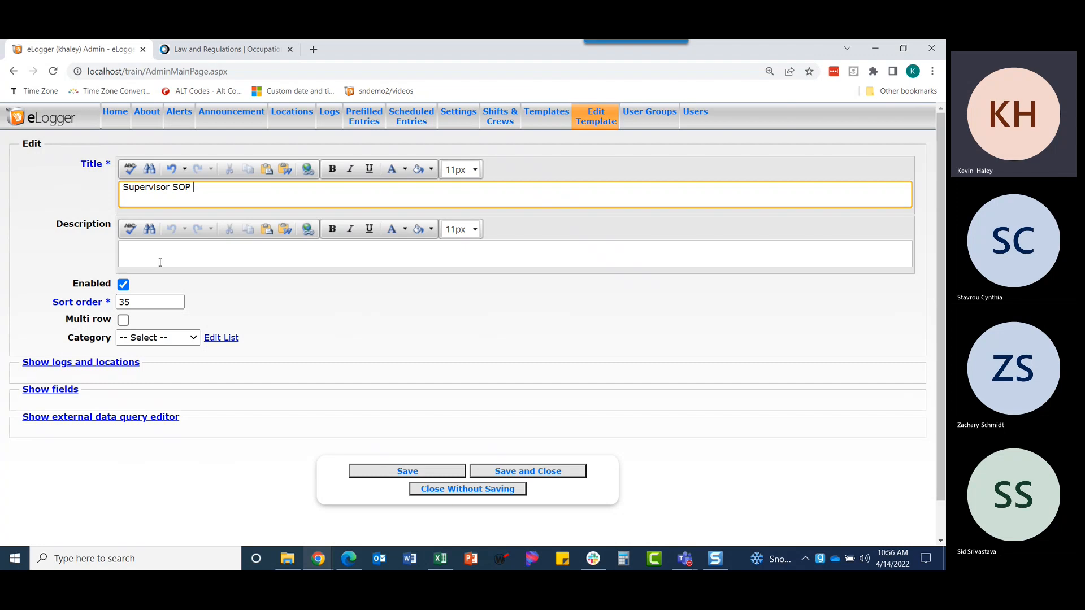
left_click(160, 262)
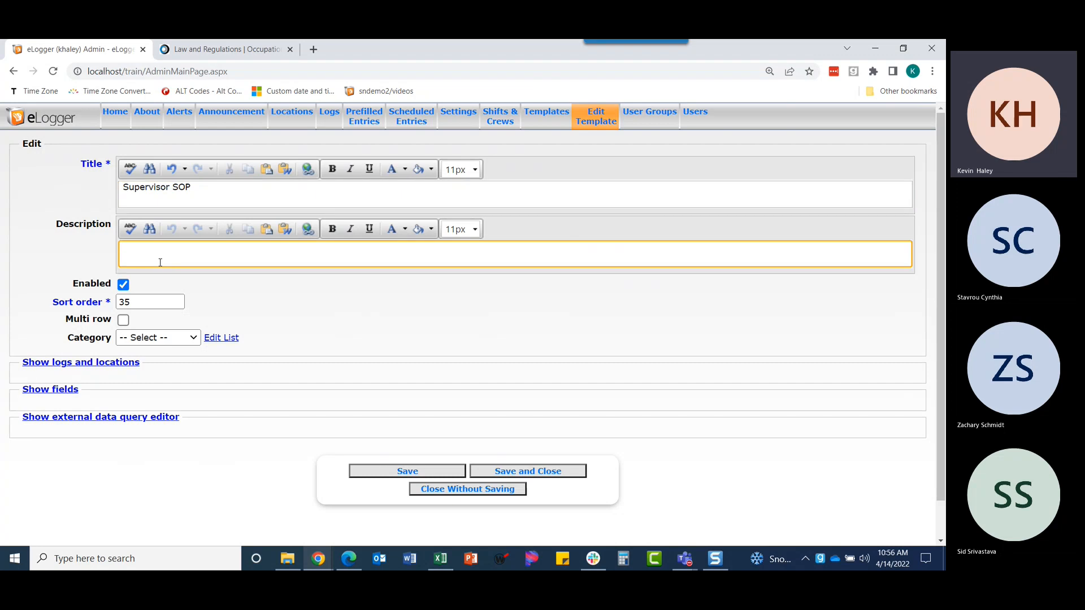
scroll(162, 266, "down", 1)
left_click(209, 163)
type("Q's")
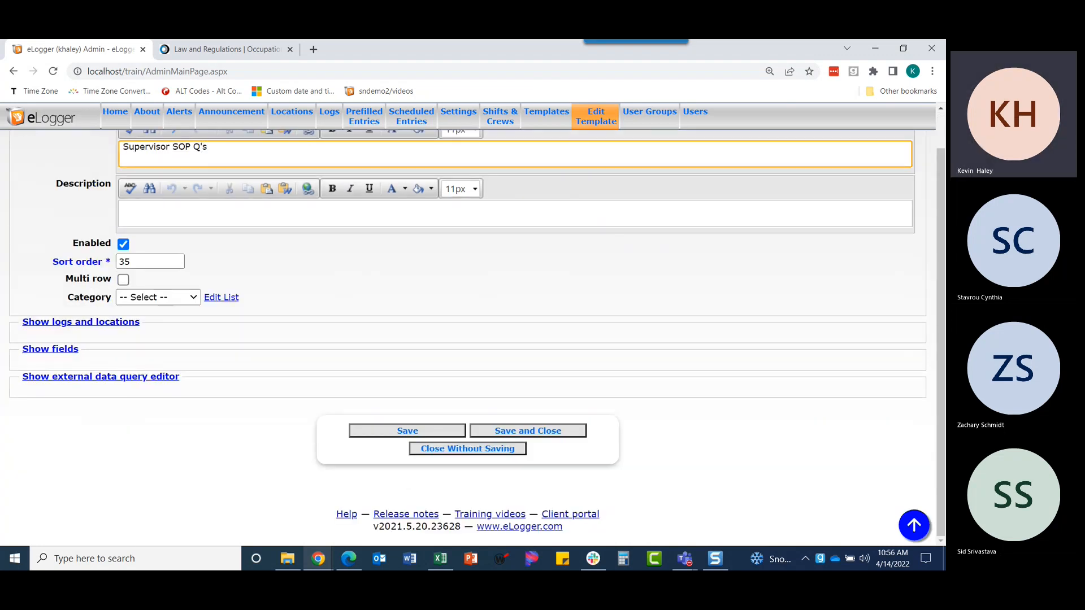
key("alt+Tab")
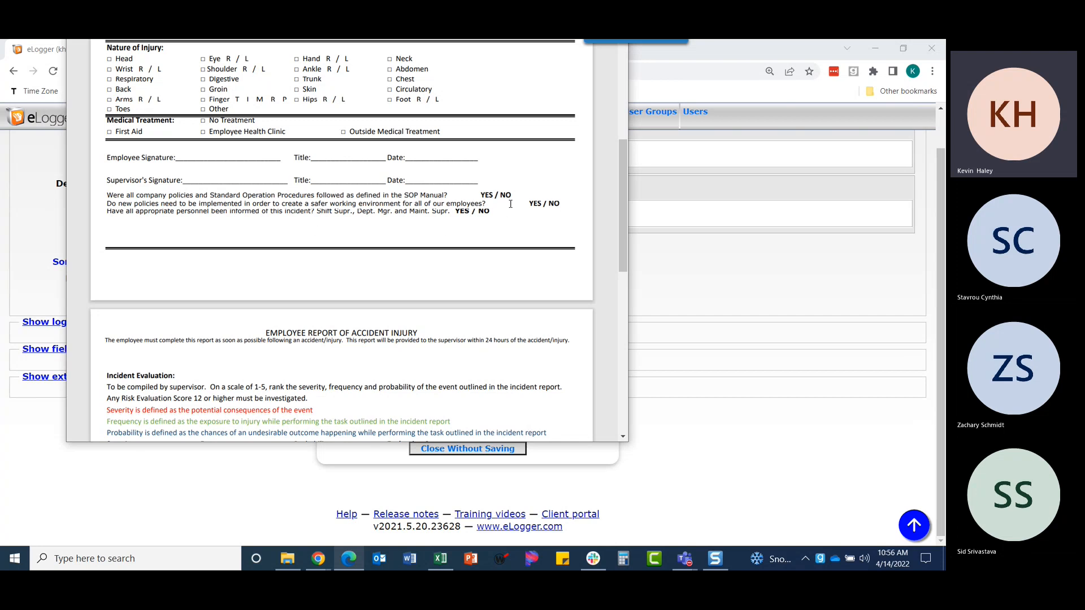
left_click_drag(347, 39, 0, 0)
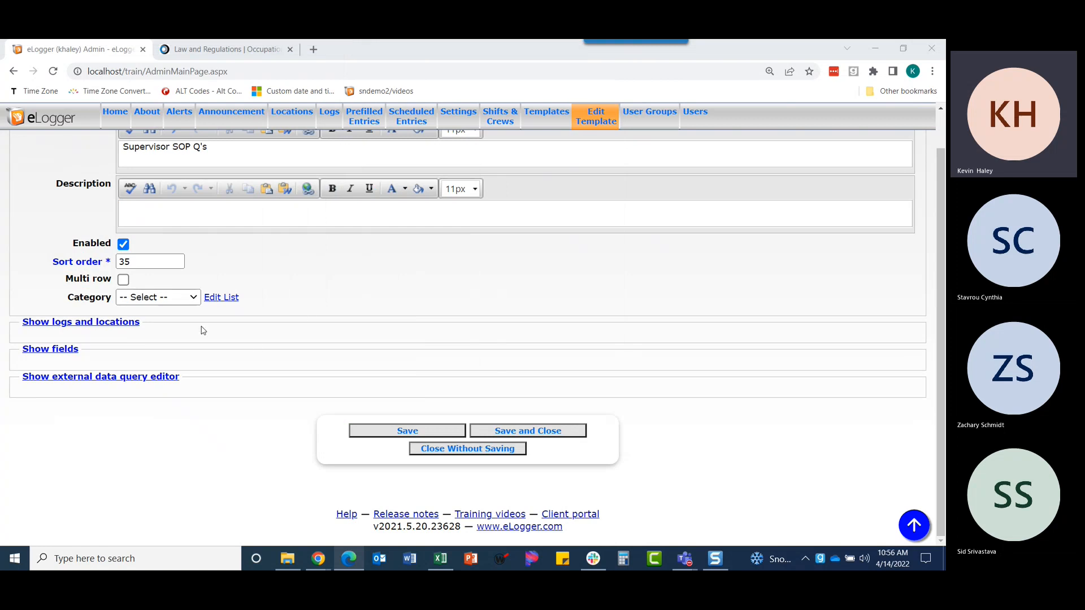
Step: Set the template's category to Incident Report and assign it to the Incident Report log
left_click(167, 291)
left_click(148, 343)
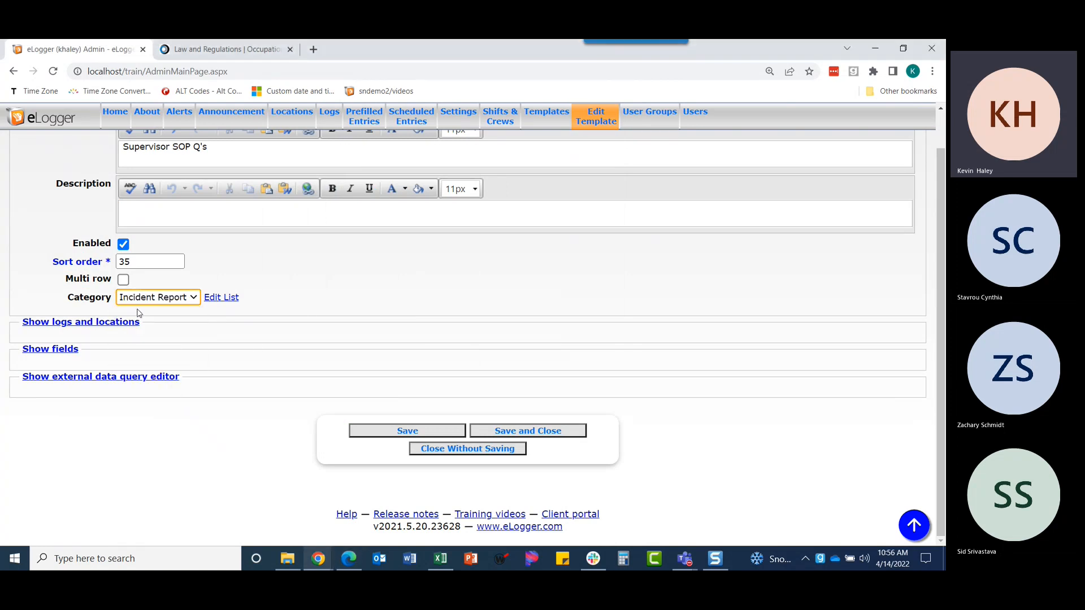
left_click(89, 323)
left_click(64, 385)
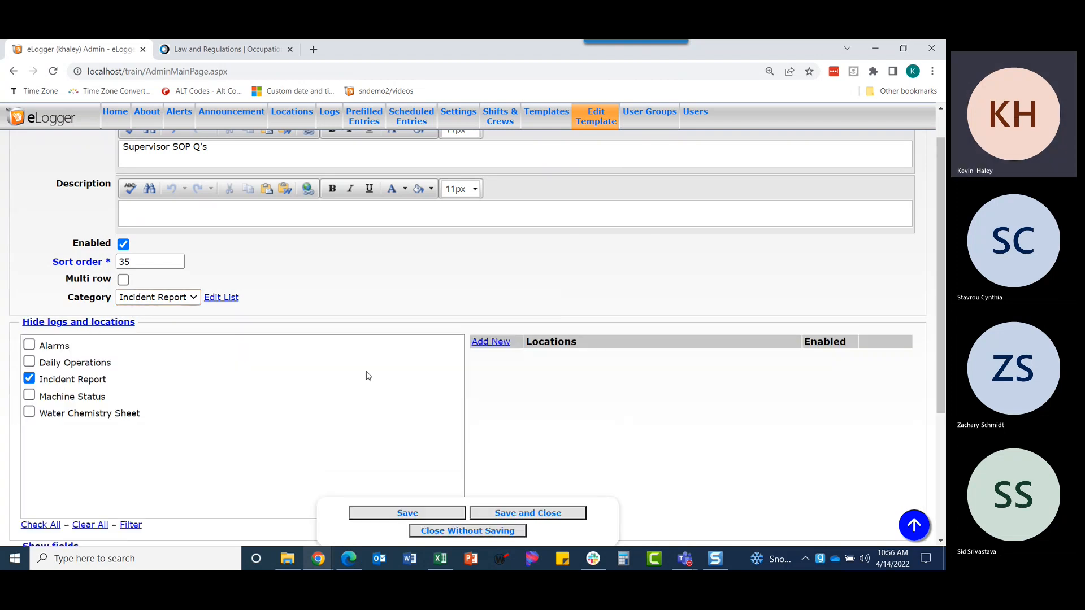
Step: Add Power Plant as an enabled location for the Supervisor SOP Q's template
left_click(491, 342)
left_click(559, 375)
left_click(559, 400)
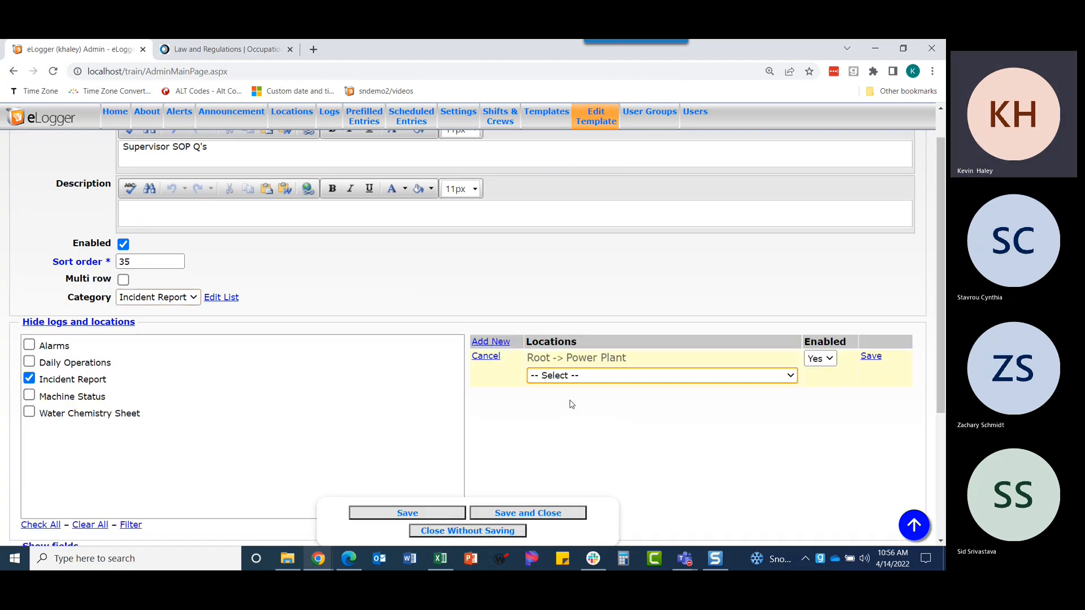
left_click(870, 357)
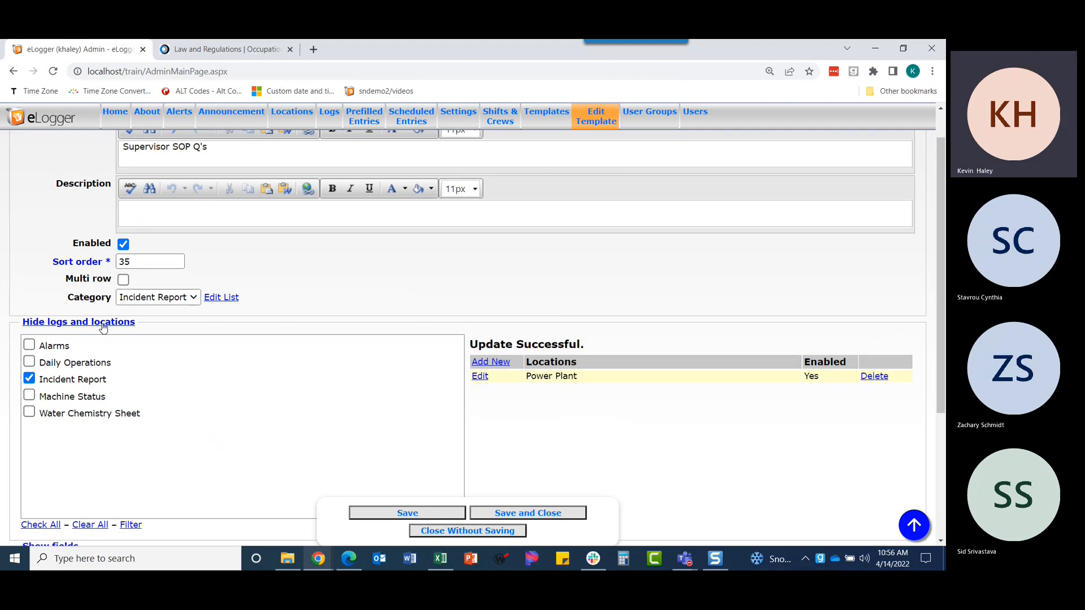
left_click(102, 327)
Step: Create a radio button field with the prompt "Were all company policies and Standard Operation Procedures followed as defined in the SOP Manual?"
left_click(66, 350)
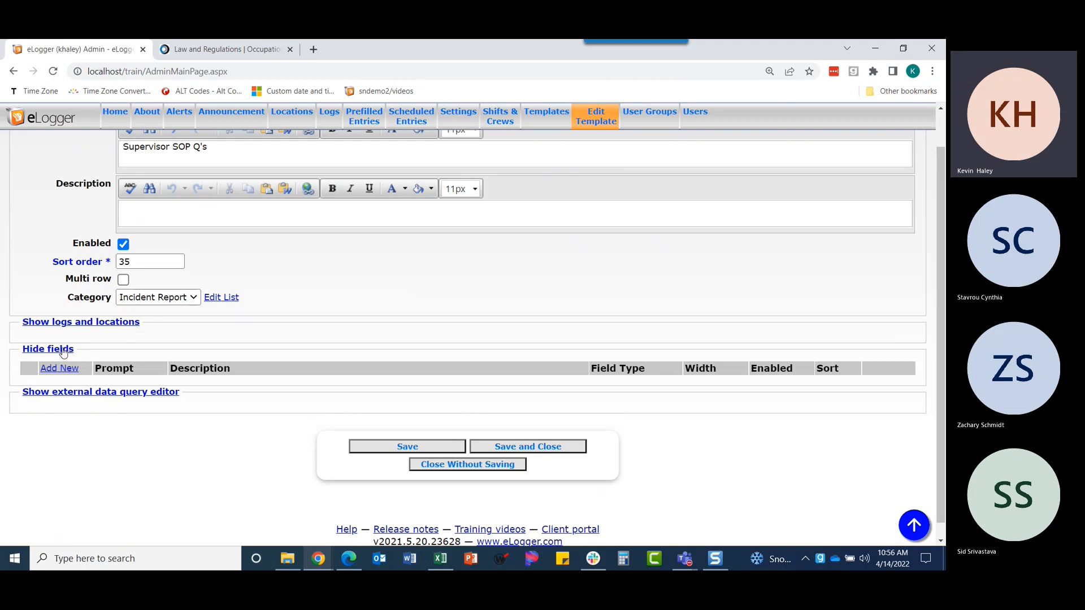
left_click(59, 369)
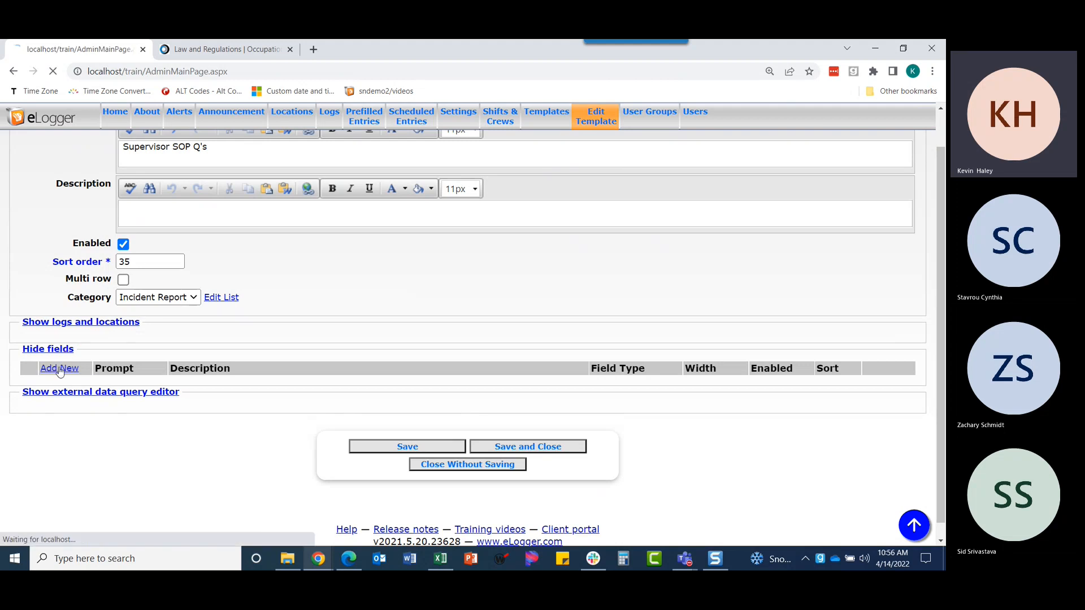
left_click(66, 393)
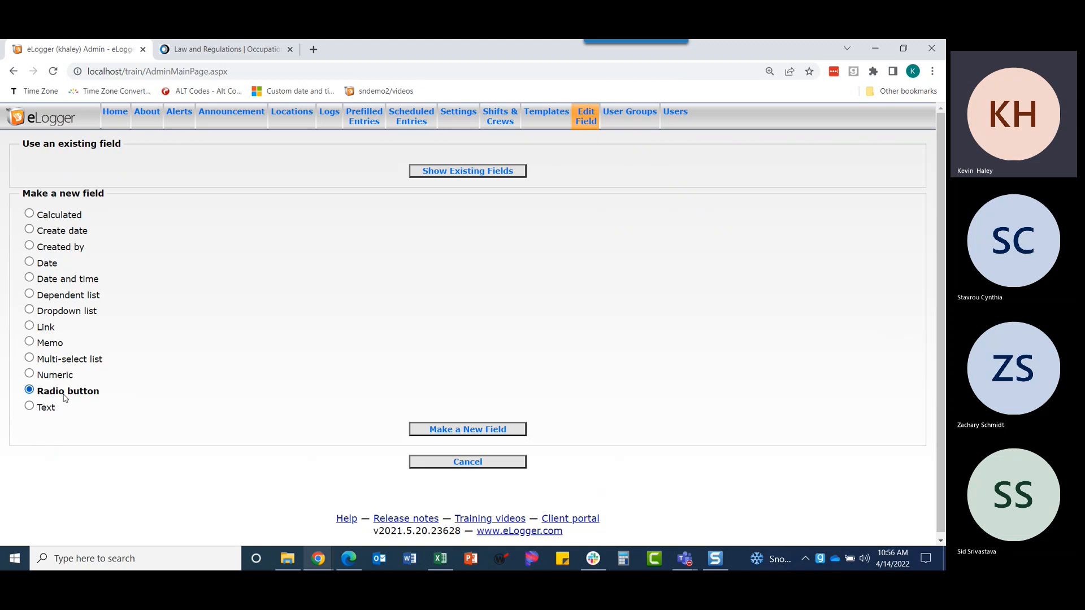
left_click(428, 429)
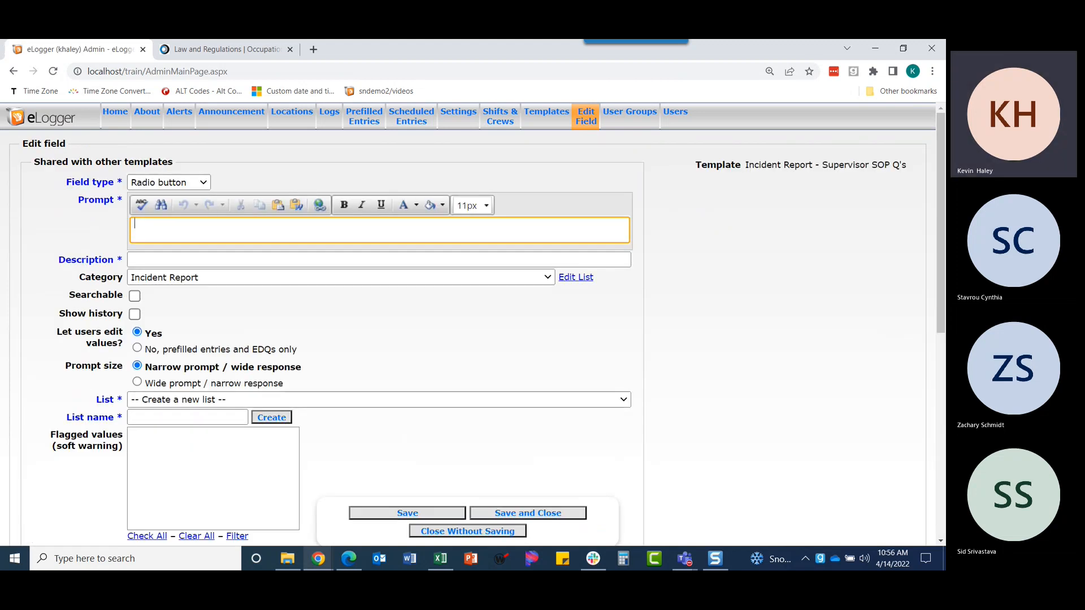
key("alt+Tab")
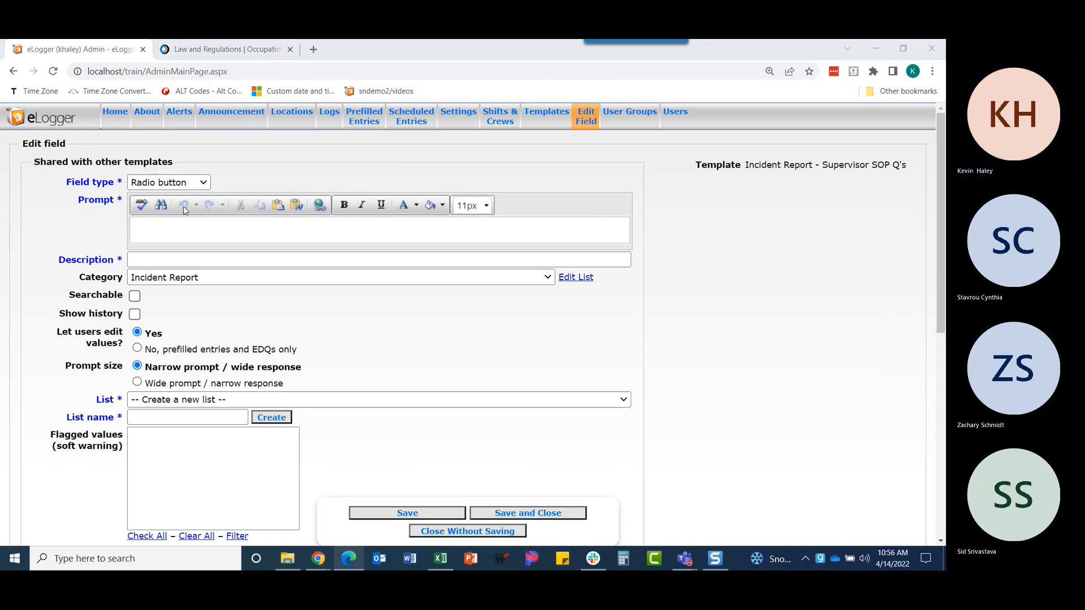
left_click(182, 227)
type("Were all company policies and Standard Operation Procedures followed as defined in the SOP Manual")
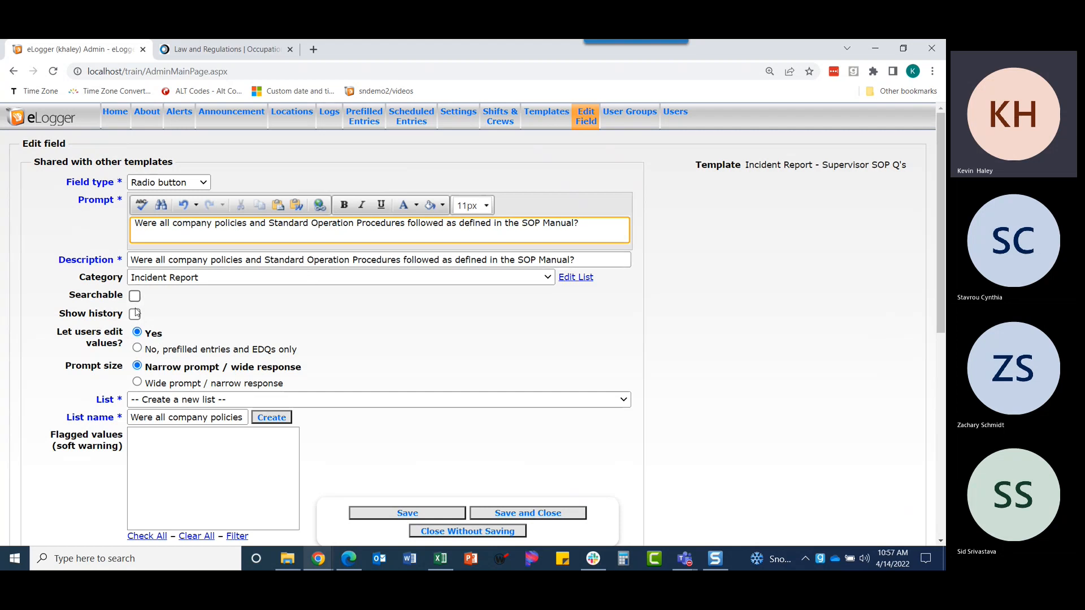
Step: Give the field Wide prompt / narrow response, the Yes or No list and width 1, and save and close it
left_click(139, 383)
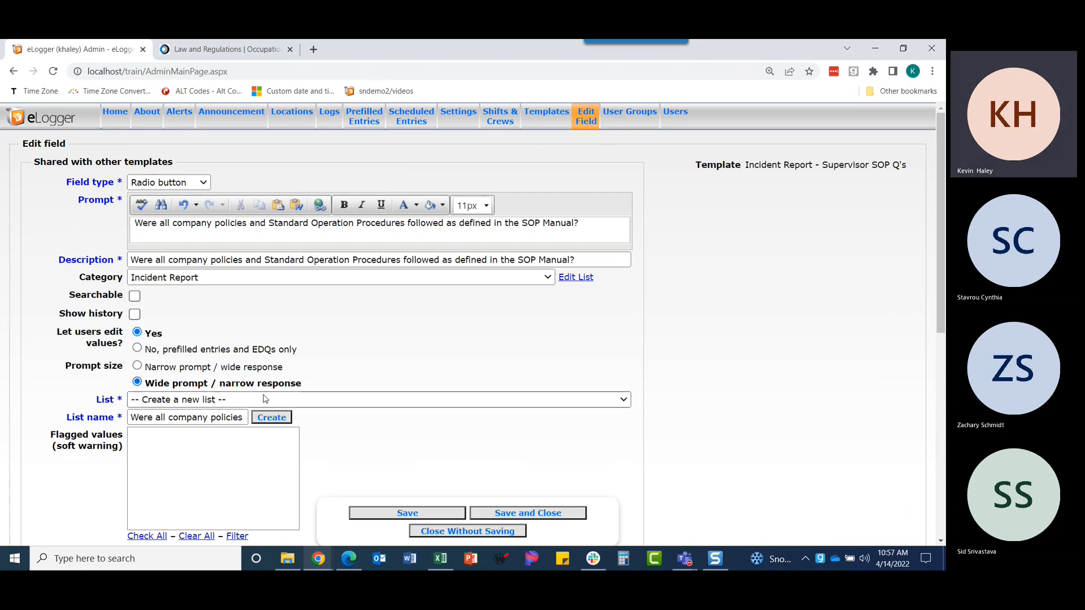
left_click(300, 400)
key("y")
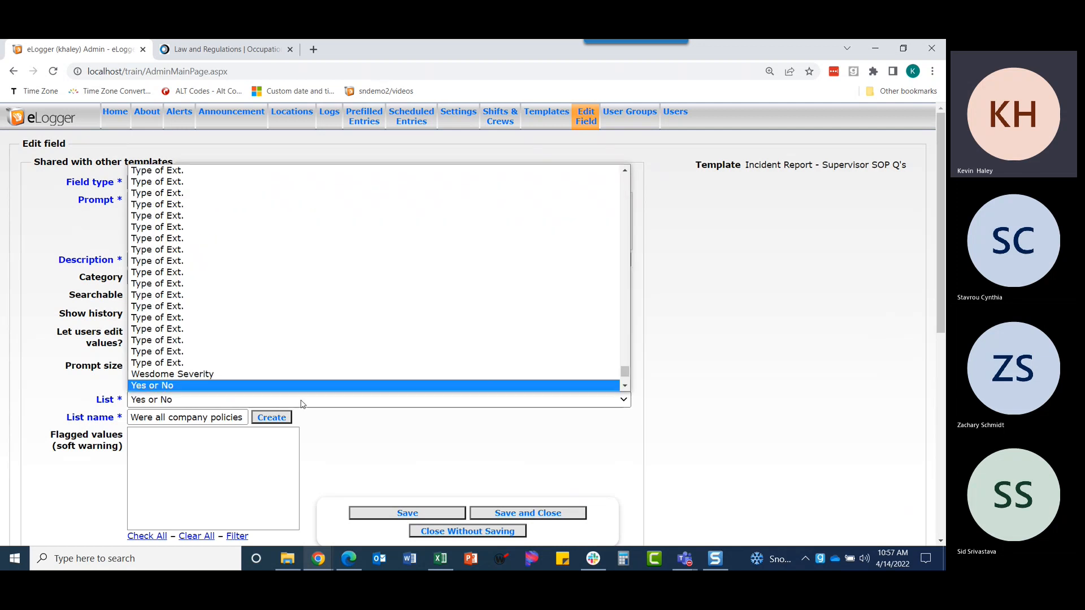
left_click(184, 386)
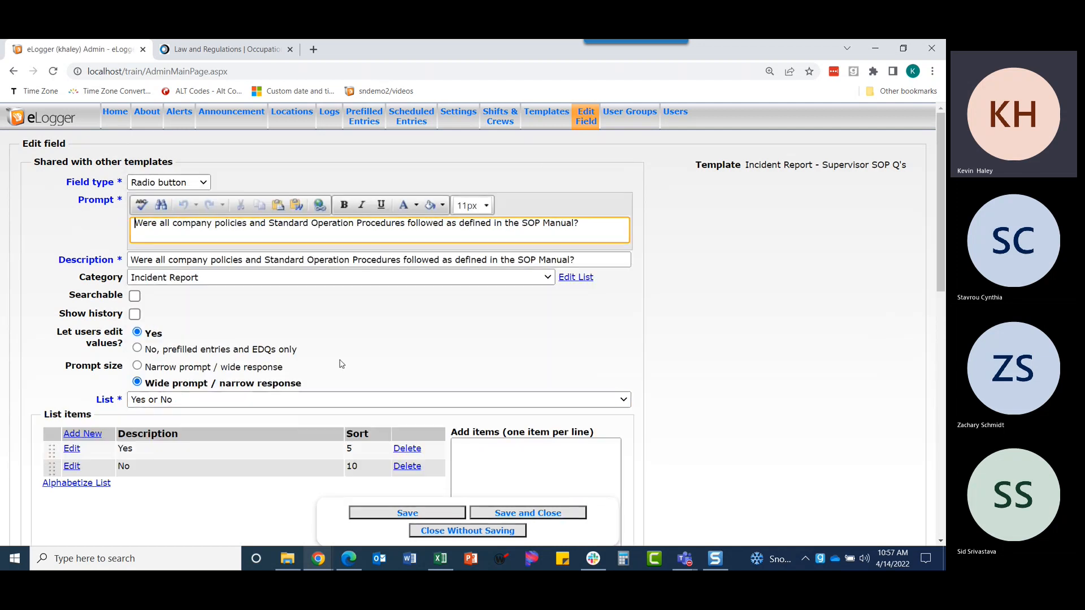
scroll(298, 358, "down", 6)
scroll(304, 292, "down", 2)
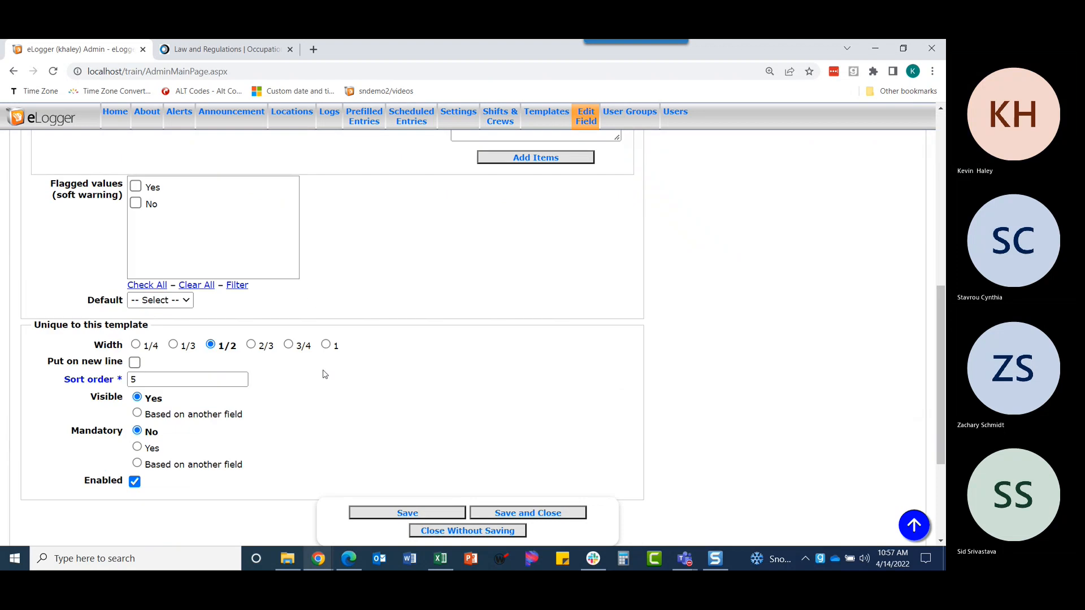
left_click(324, 347)
left_click(544, 514)
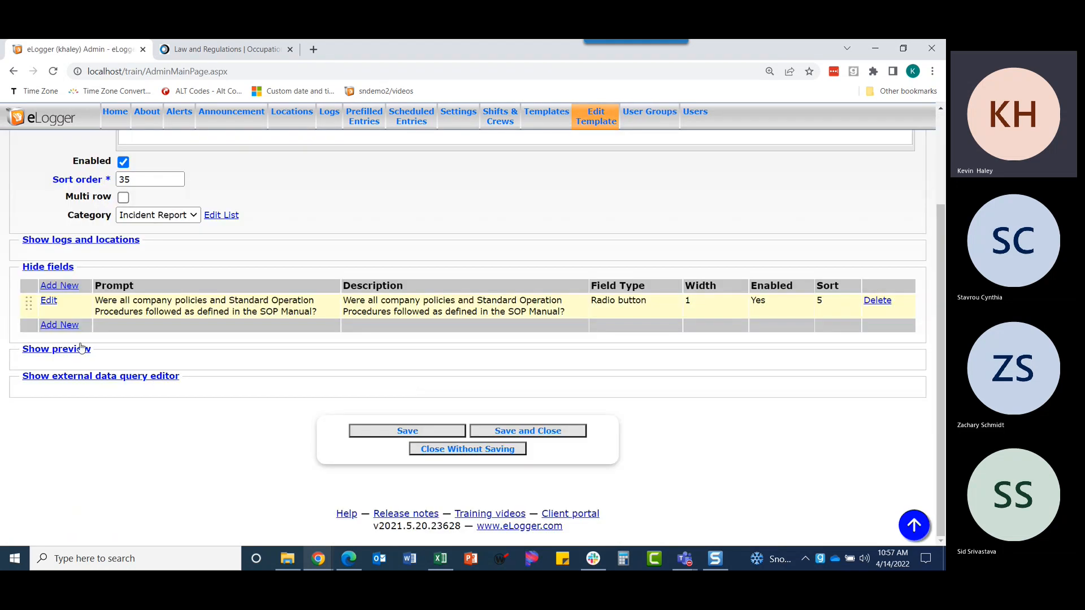
Step: Preview the template, try Narrow prompt / wide response on the SOP Manual question, and restore Wide prompt / narrow response
left_click(82, 348)
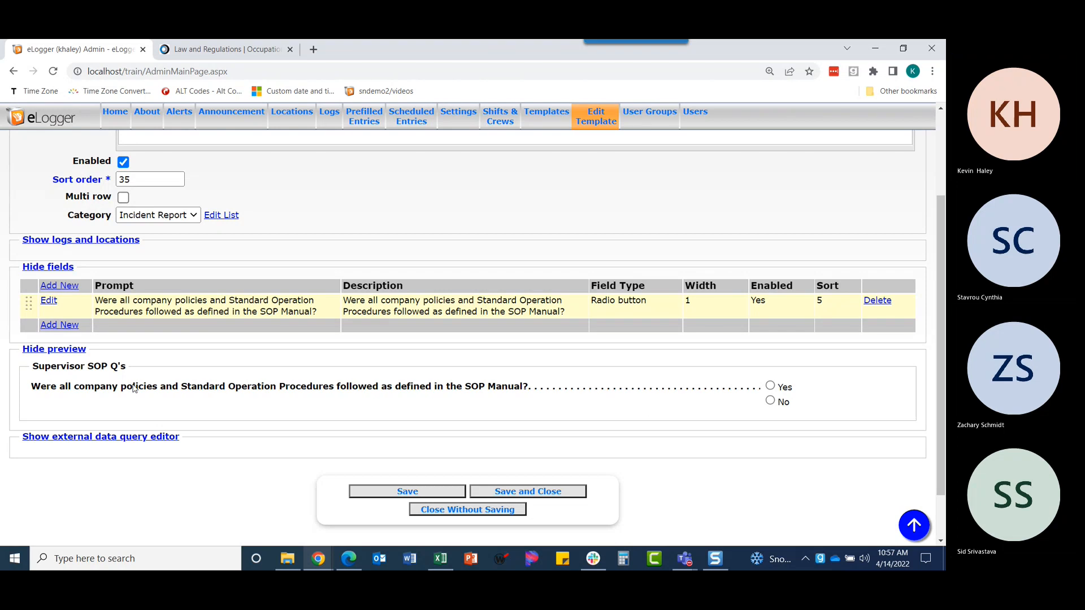
left_click(49, 302)
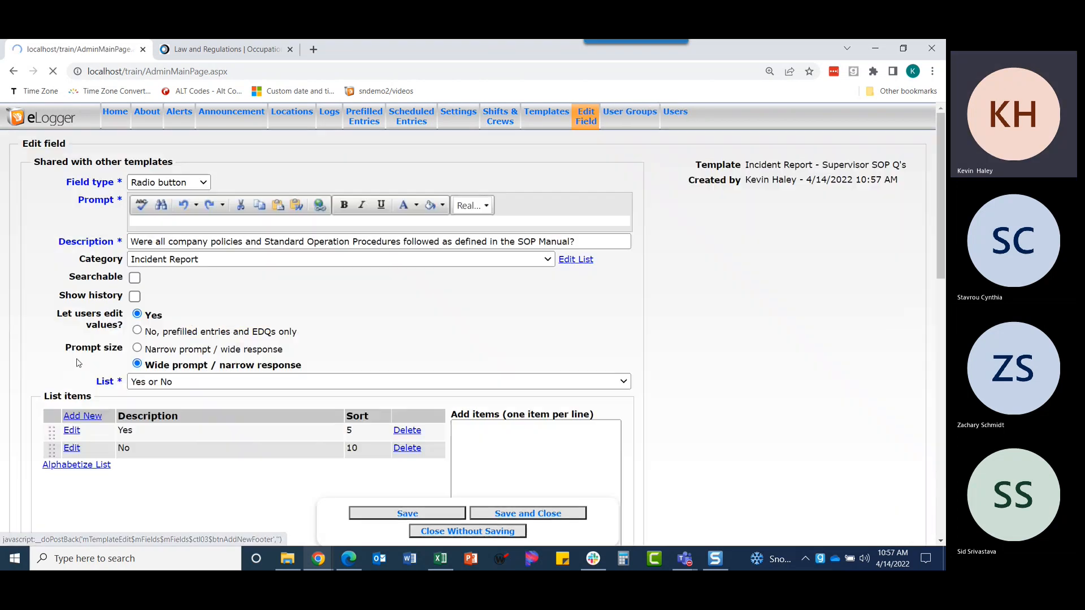
left_click(179, 368)
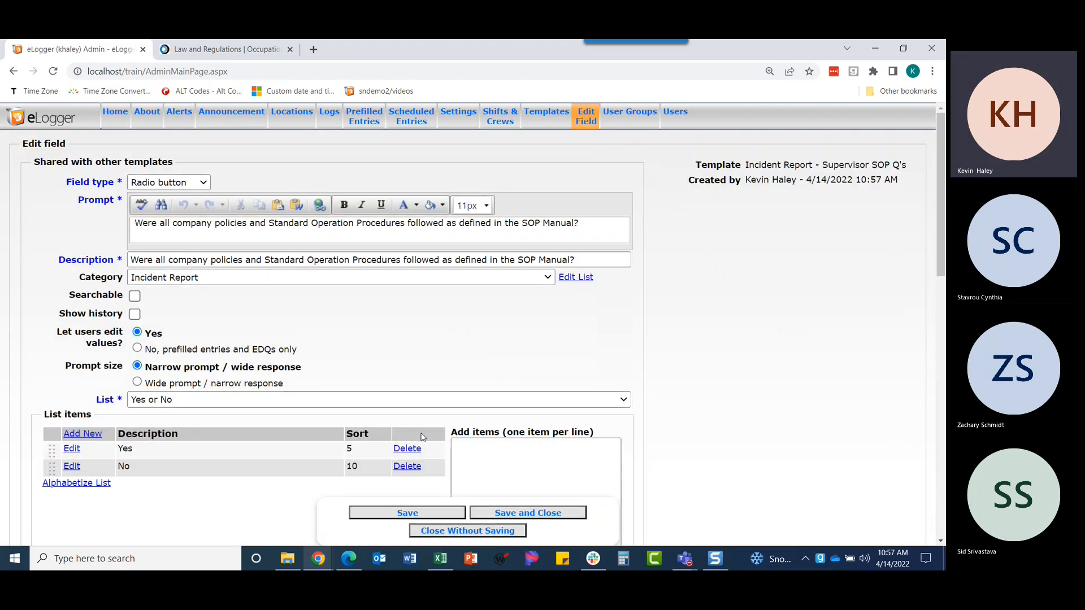
left_click(539, 514)
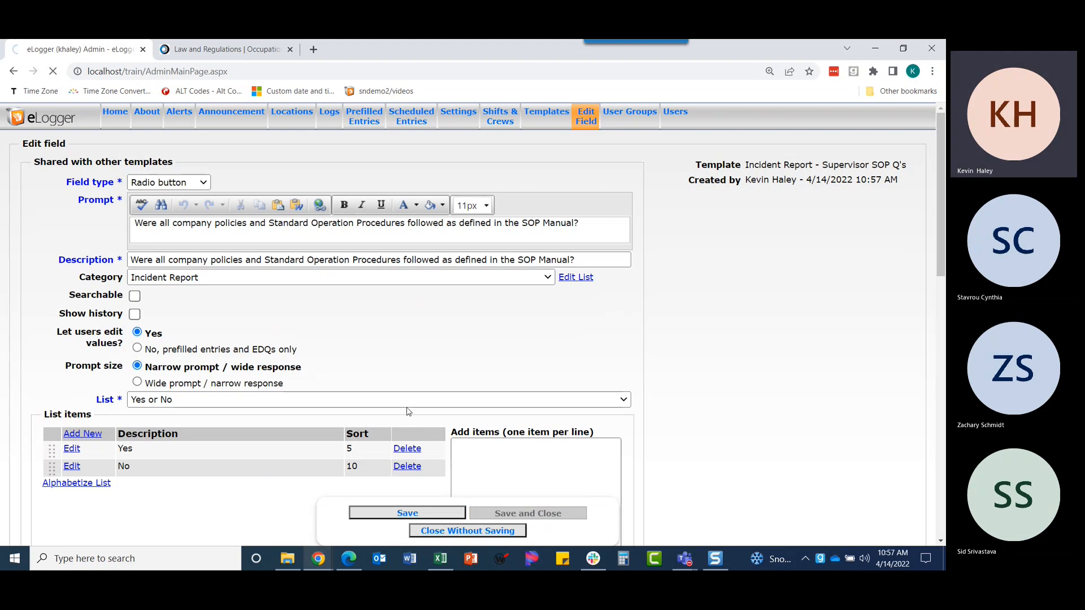
scroll(405, 412, "down", 3)
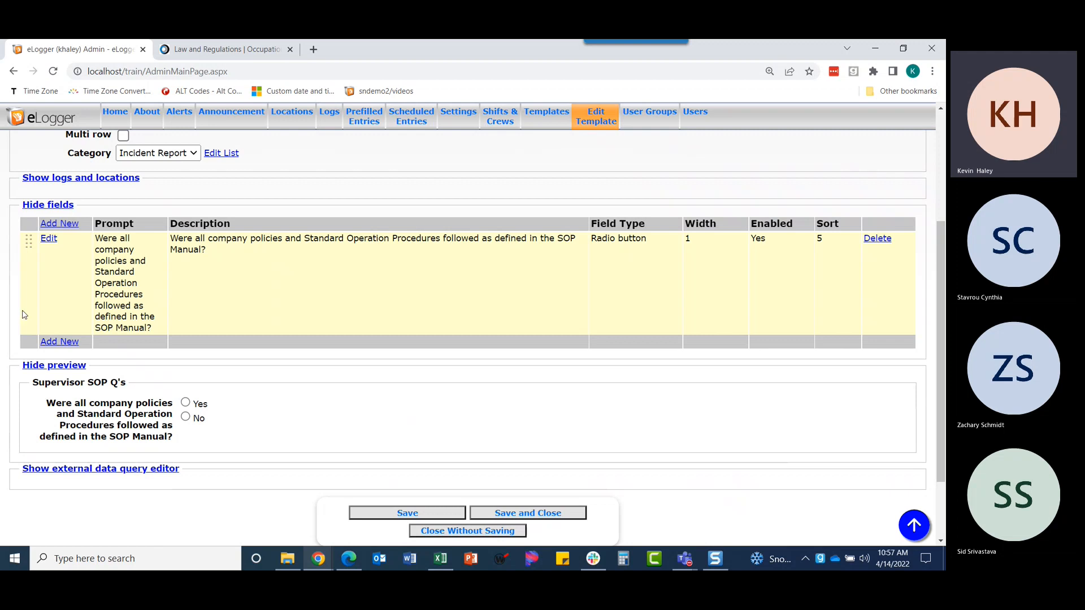
left_click(48, 242)
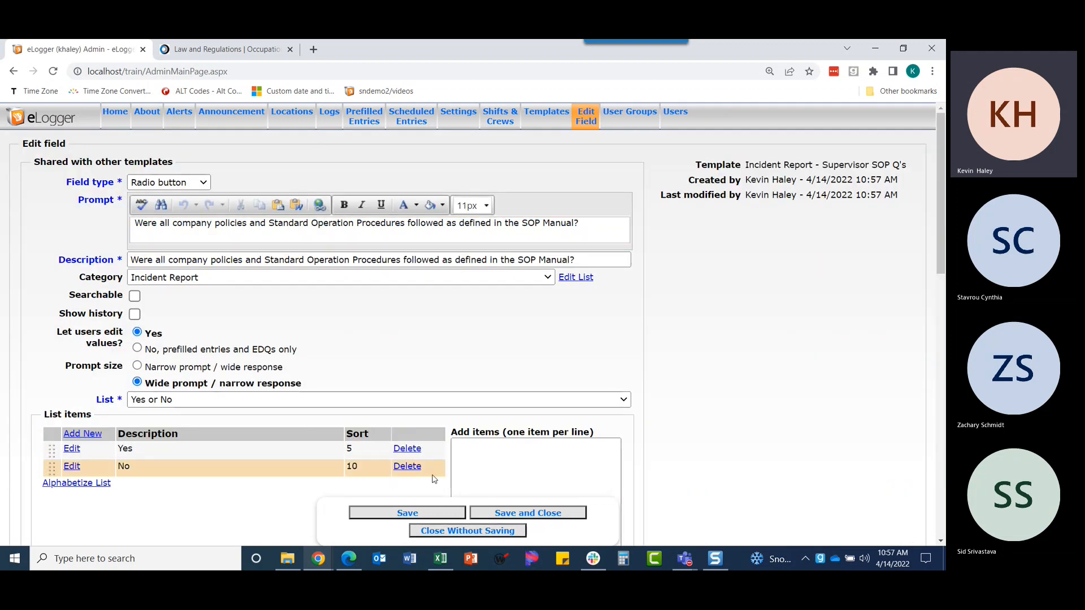
left_click(497, 513)
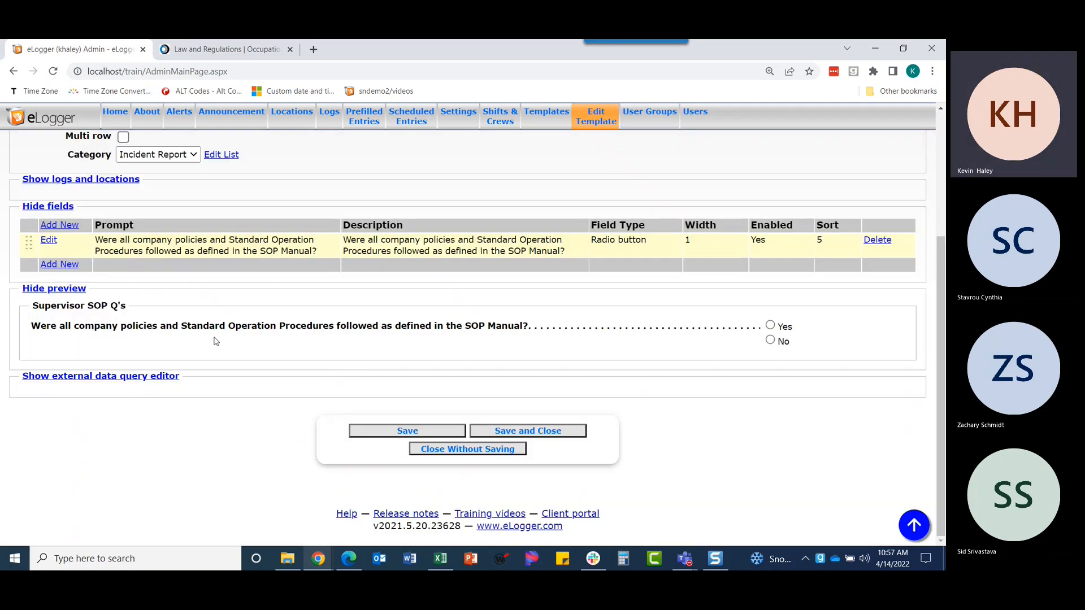
Step: Create a radio button field with the prompt "Have all appropriate personnel been informed of this incident? Shift Supr., Dept. Mgr. and Maint. Supr."
left_click(57, 266)
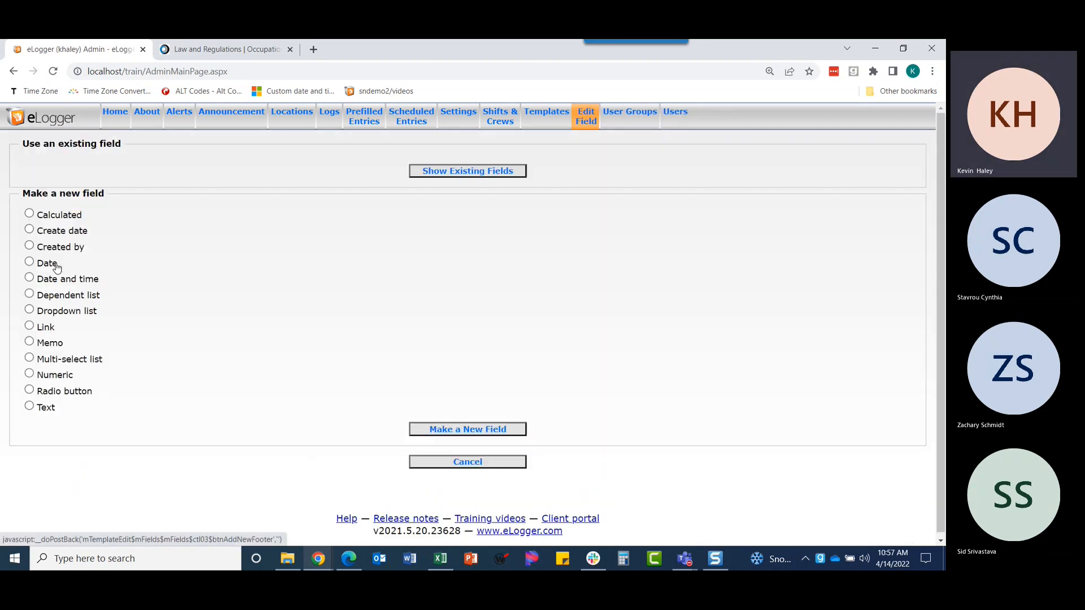
left_click(57, 392)
left_click(468, 429)
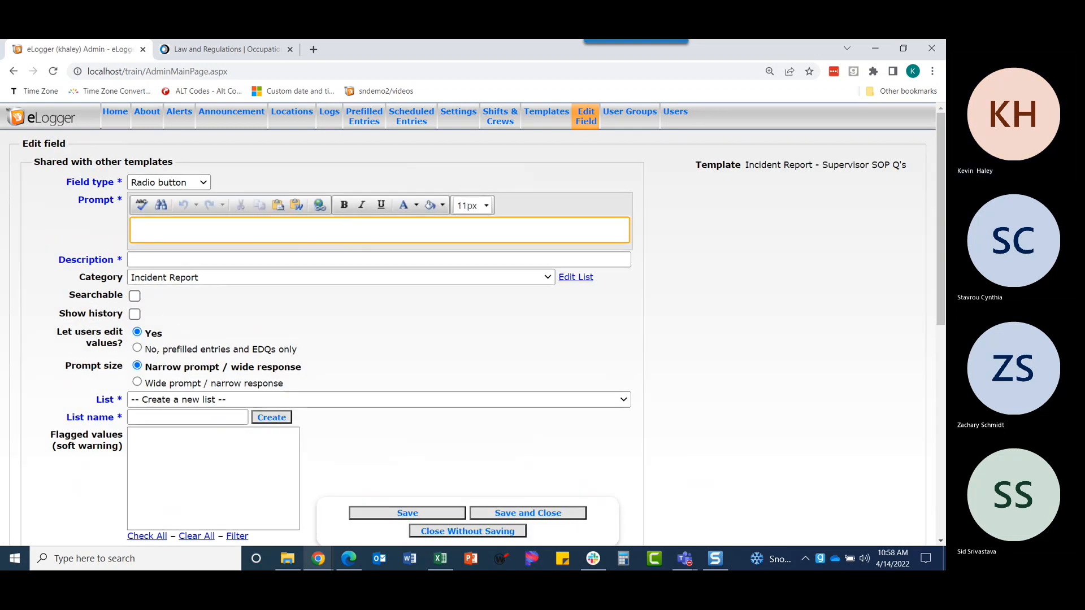
key("alt+Tab")
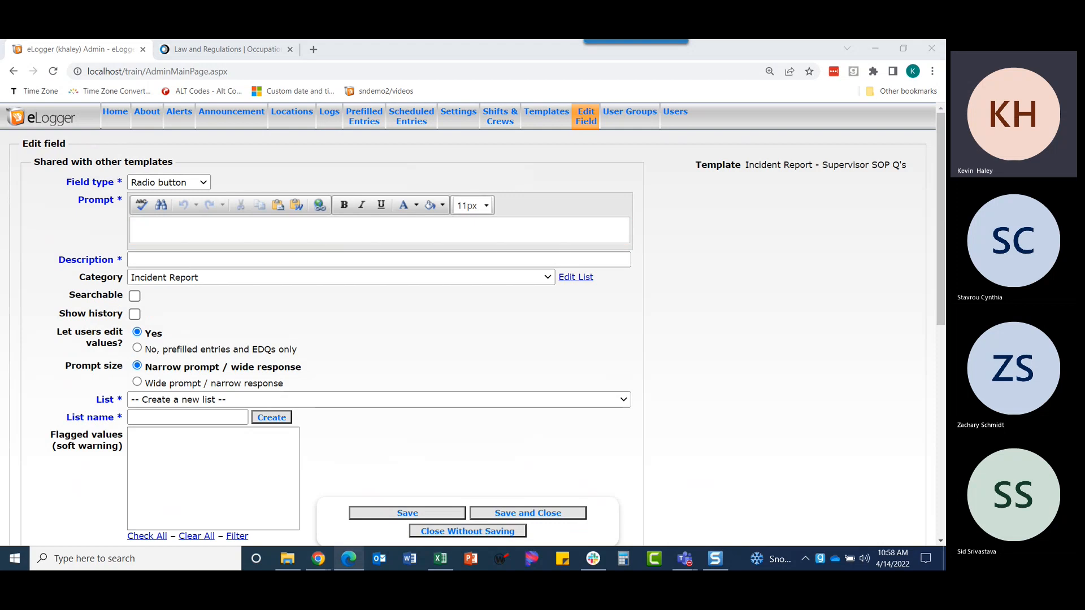
left_click(236, 229)
type("Have all appropriate personnel been informed of this incident? Shift Supr., Dept. Mgr. and Maint. Supr.")
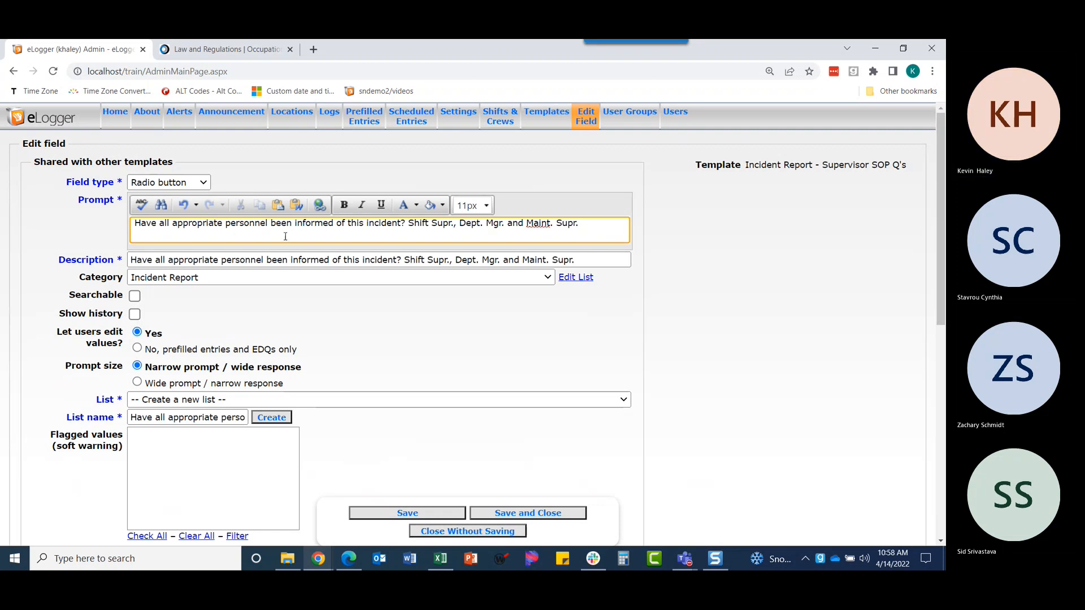
Step: Assign the Yes or No list and width 1 to the personnel-informed field, save and close it, and check the template preview
left_click(186, 400)
scroll(188, 368, "down", 10)
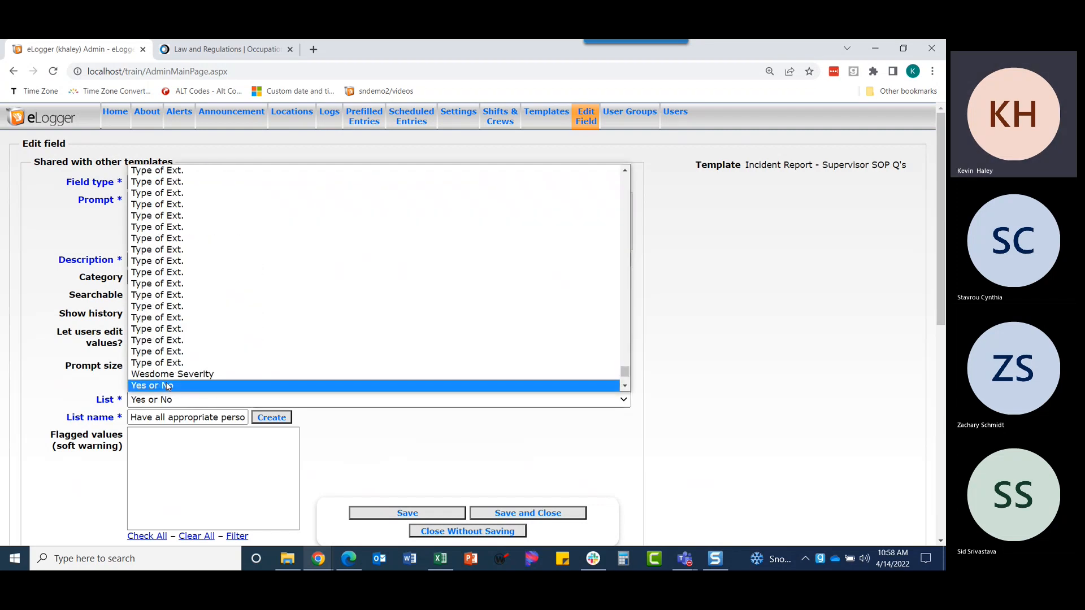
left_click(166, 384)
scroll(203, 384, "down", 6)
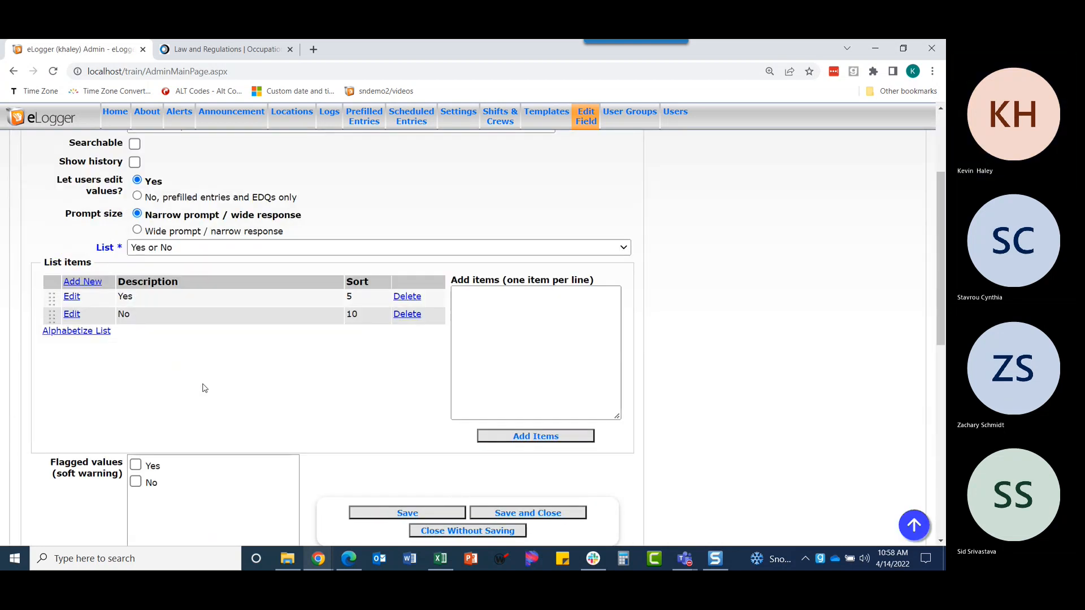
left_click(326, 406)
left_click(542, 512)
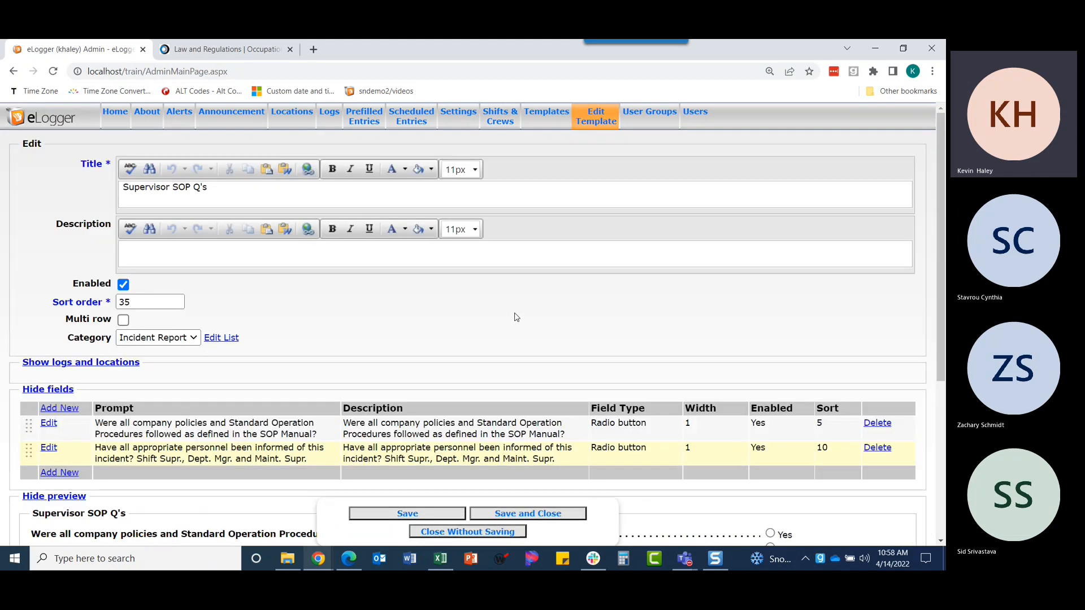
scroll(515, 317, "down", 3)
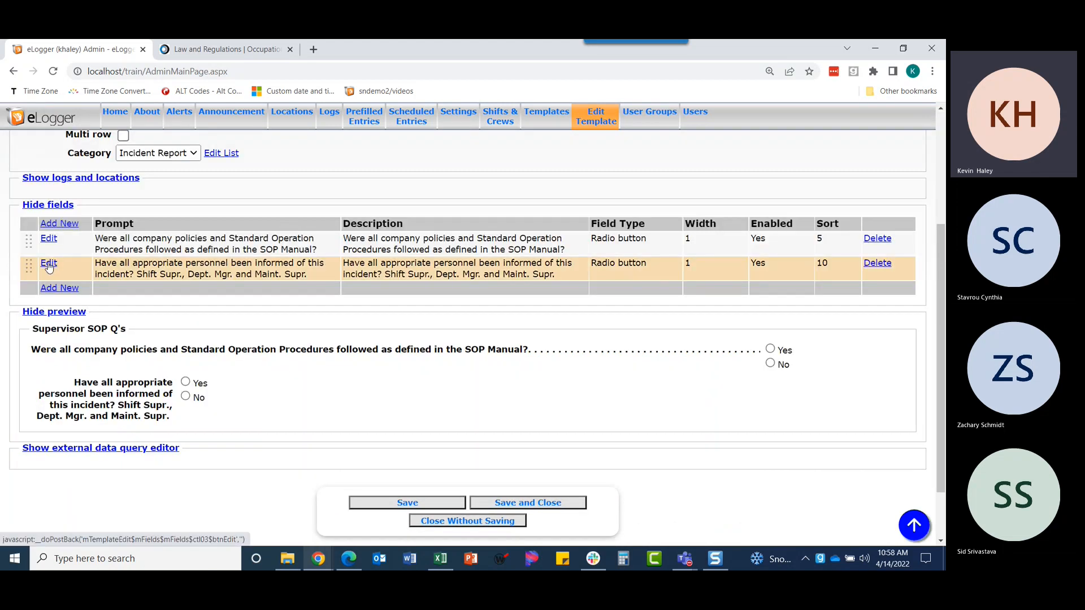
Step: Change the personnel-informed field to Wide prompt / narrow response
left_click(49, 263)
left_click_drag(152, 384, 119, 384)
left_click(137, 382)
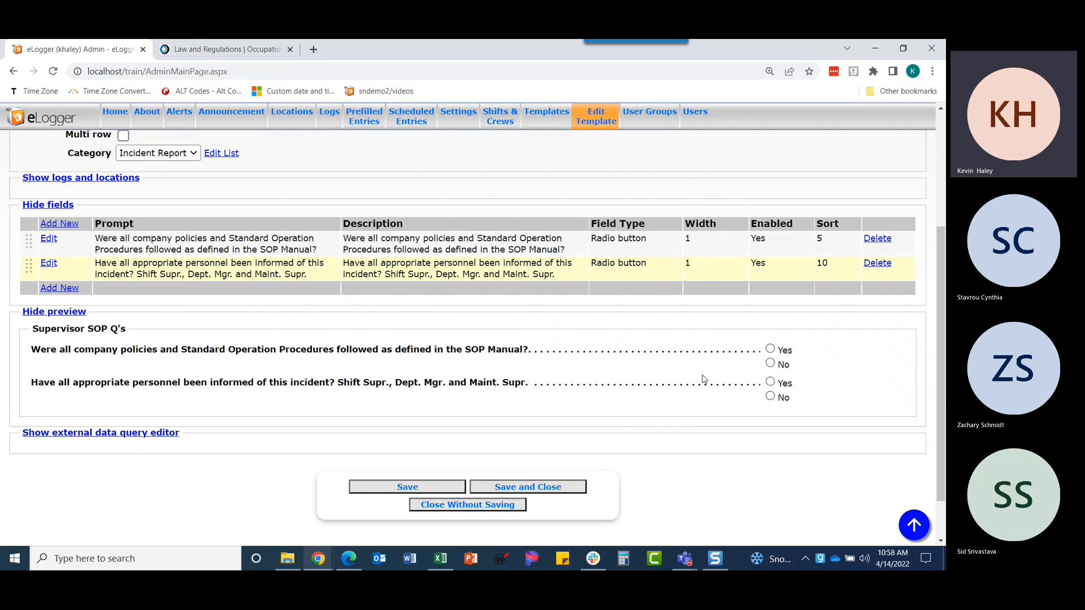
Step: Test the Yes and No answers of both supervisor SOP questions in the preview, and save and close the template
left_click(770, 350)
left_click(770, 382)
left_click(770, 363)
left_click(770, 396)
left_click(778, 351)
left_click(548, 487)
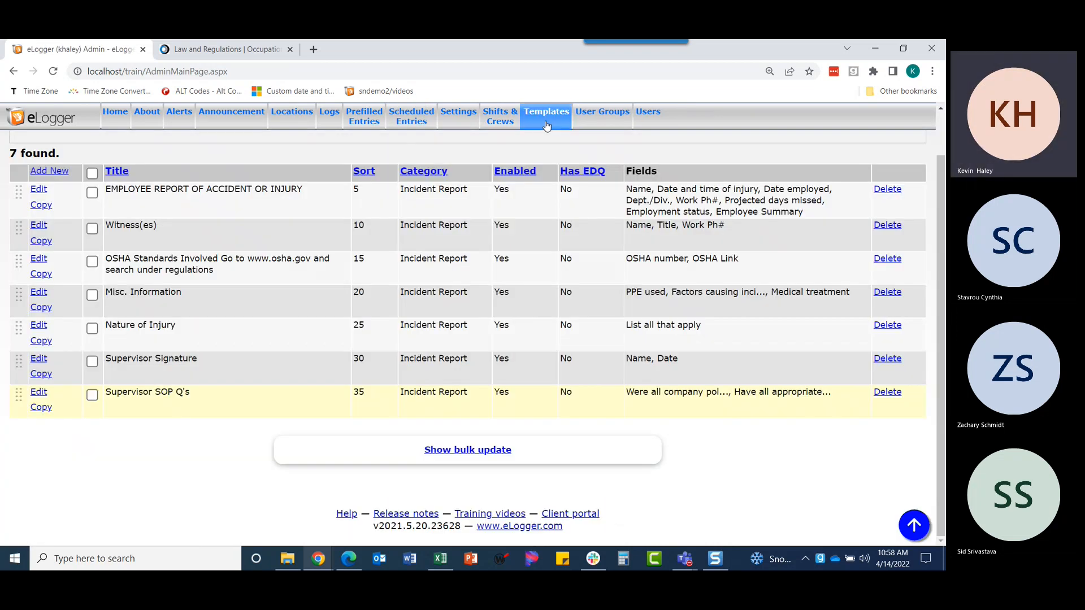
Step: Start a new template and review the Incident Evaluation section of the paper accident report form
left_click(43, 220)
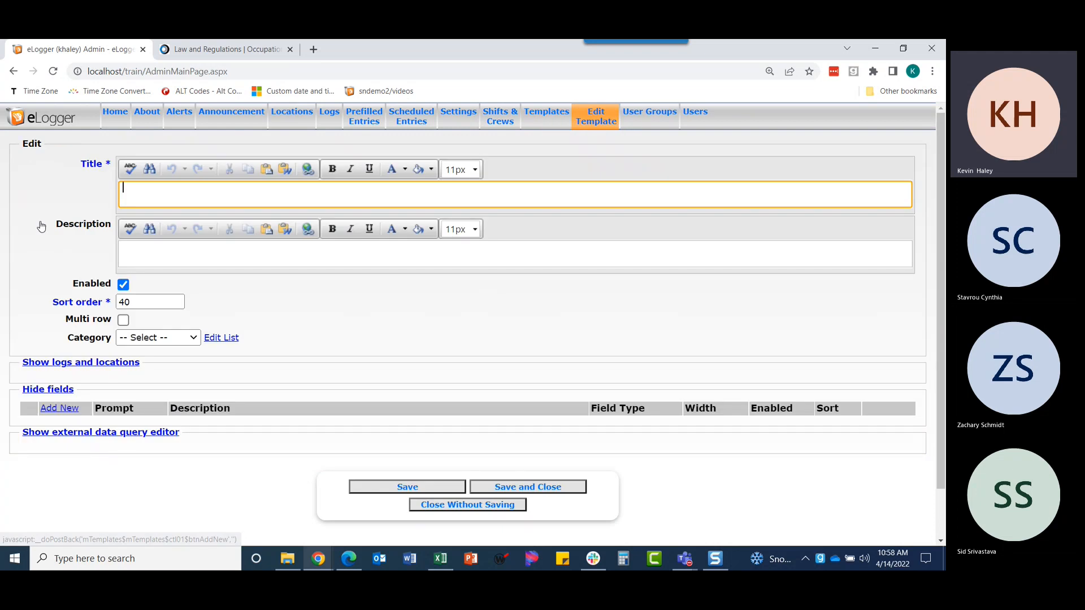
key("alt+Tab")
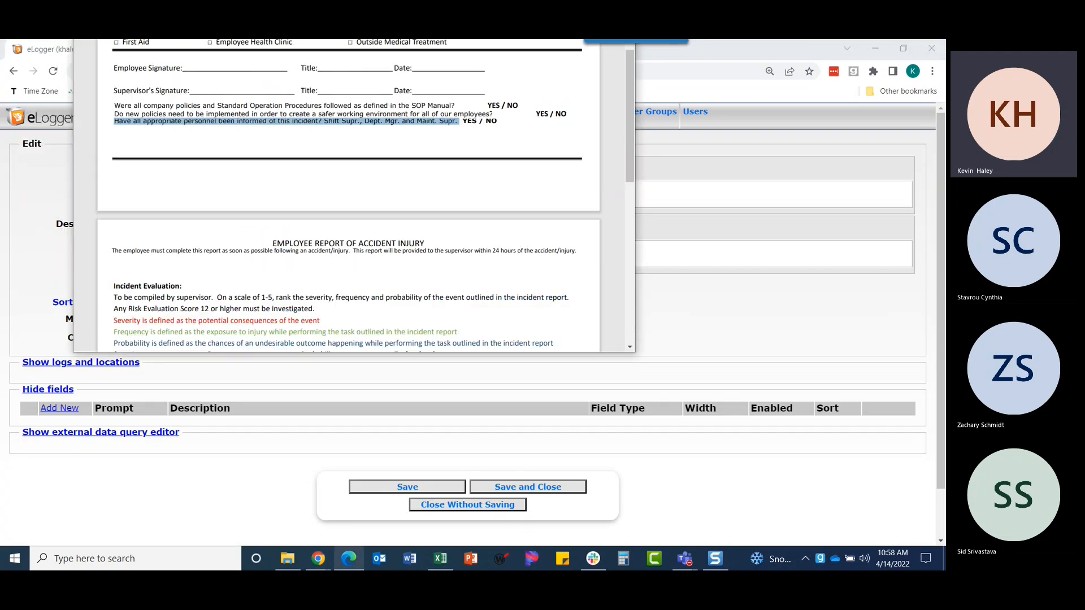
scroll(338, 277, "down", 1)
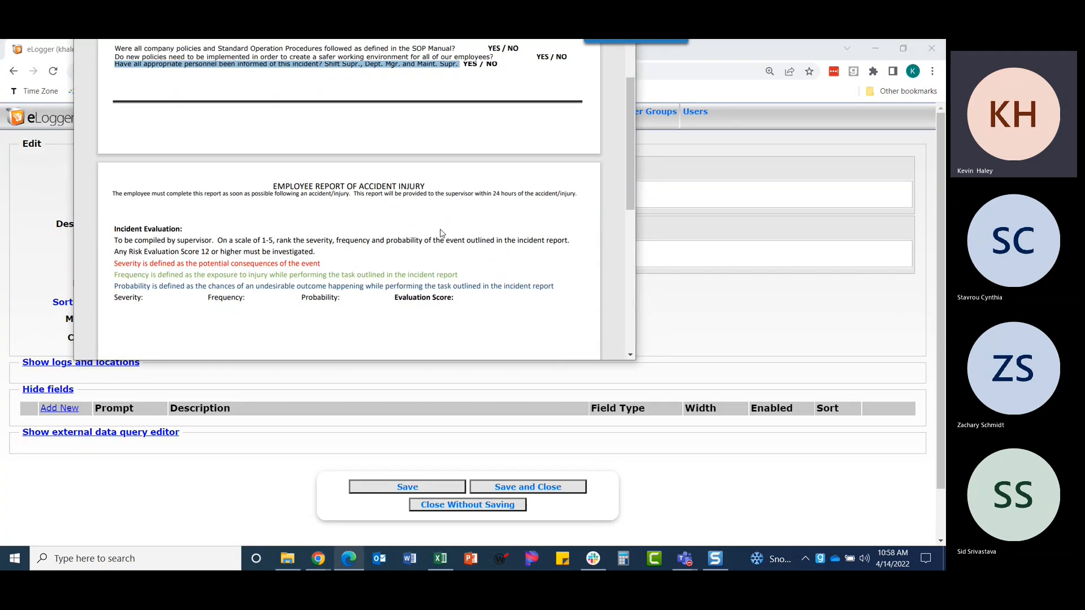
left_click_drag(628, 111, 630, 128)
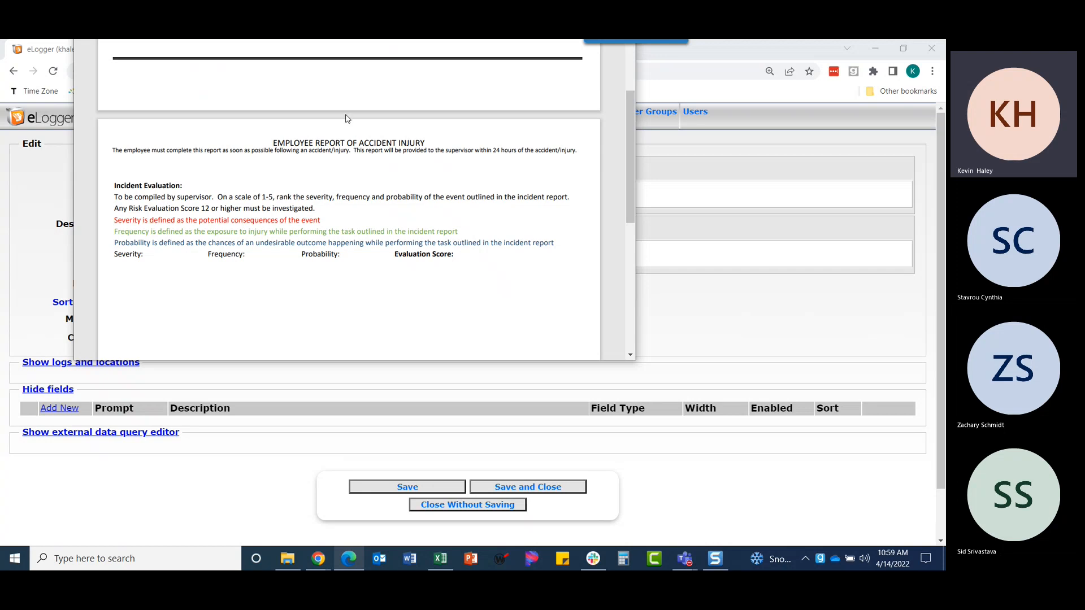
left_click_drag(350, 39, 192, 0)
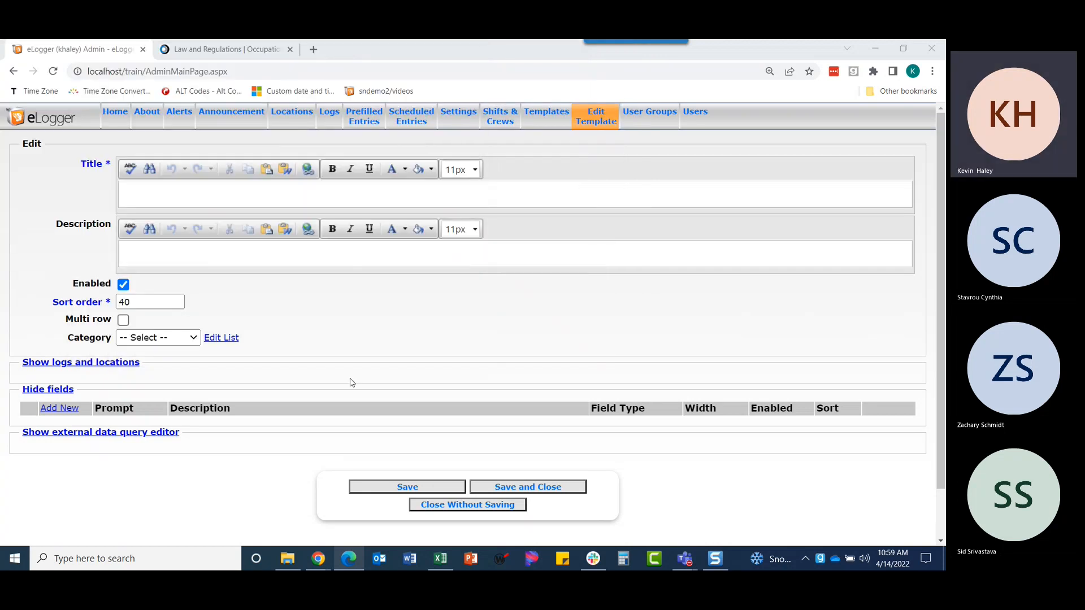
Step: Title the new template "Incident Evaluation", correcting the misspelled first word
left_click(191, 200)
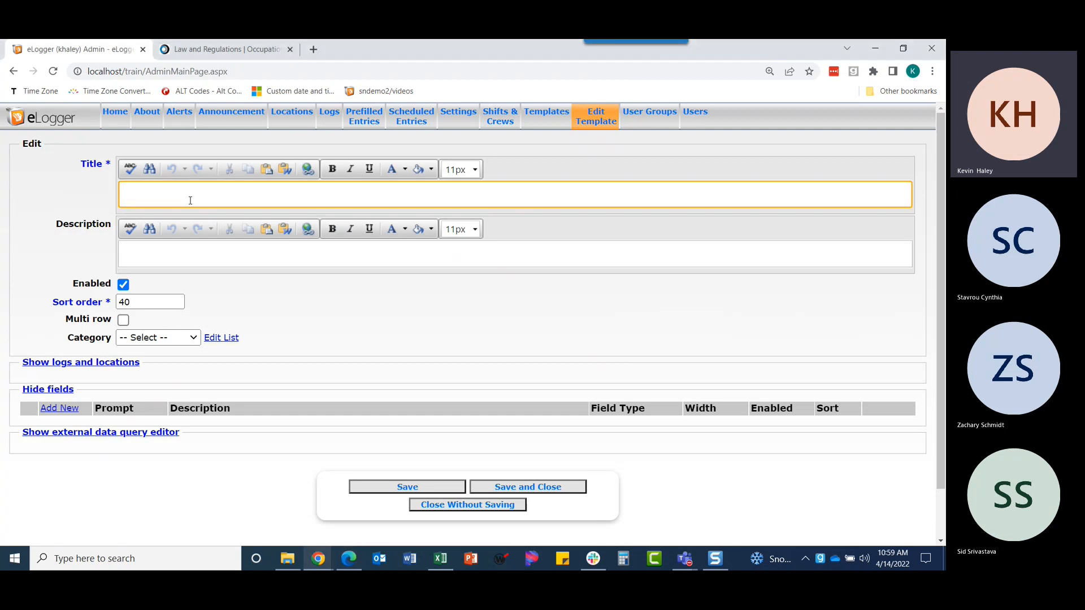
type("Incdient E")
key("BackSpace")
key("BackSpace")
key("BackSpace")
key("BackSpace")
key("BackSpace")
type("den")
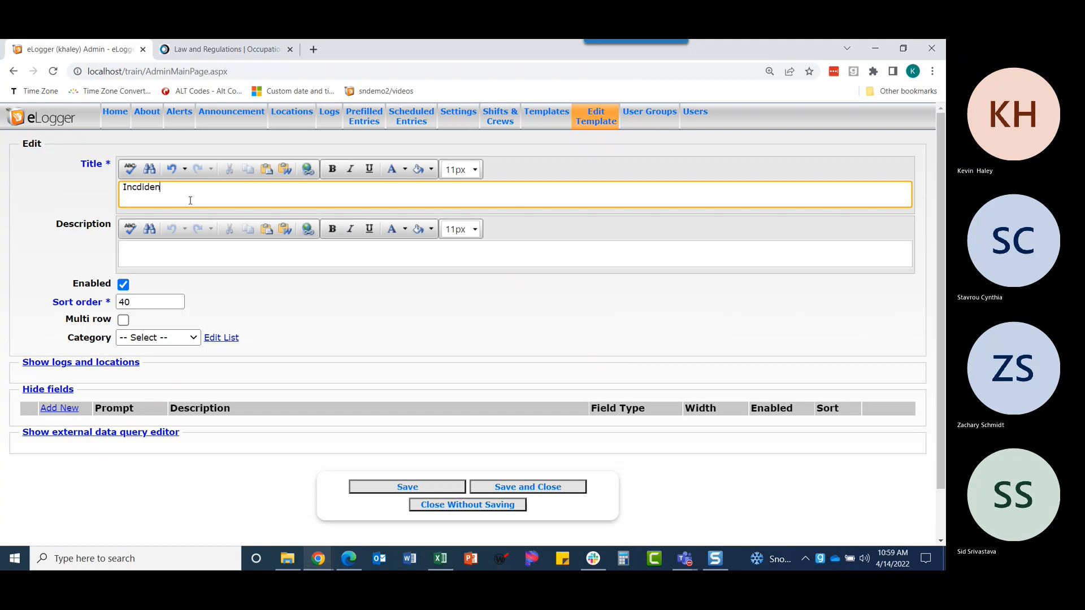
type("t Evaluation")
right_click(146, 190)
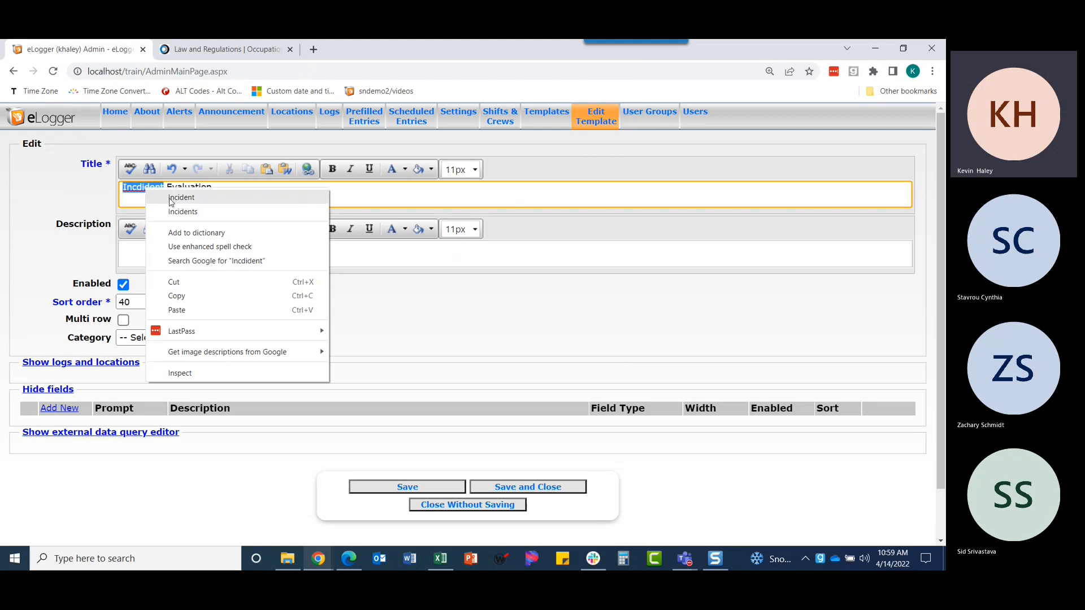
left_click(171, 198)
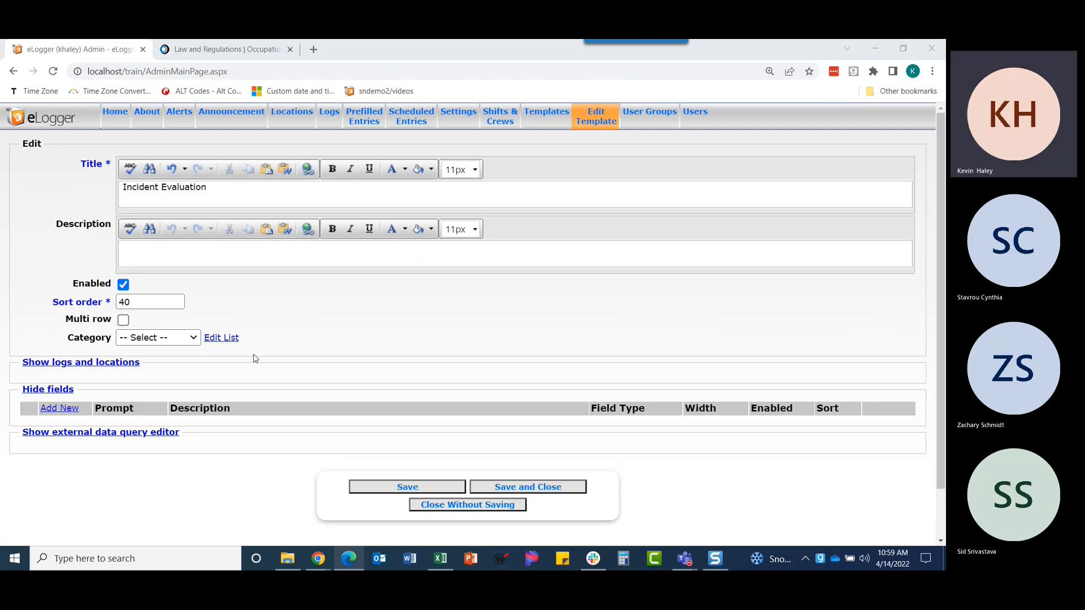
Step: Fill the description with the form's instructions from "To be compiled by supervisor." through "Any Risk Evaluation Score 12 or higher must be investigated."
left_click(189, 248)
type("To be compiled by supervisor. On a scale of 1-5, rank the severity, frequency and probability of the event outlined in the incident report. Any Risk Evaluation Score 12 or higher must be investigated.")
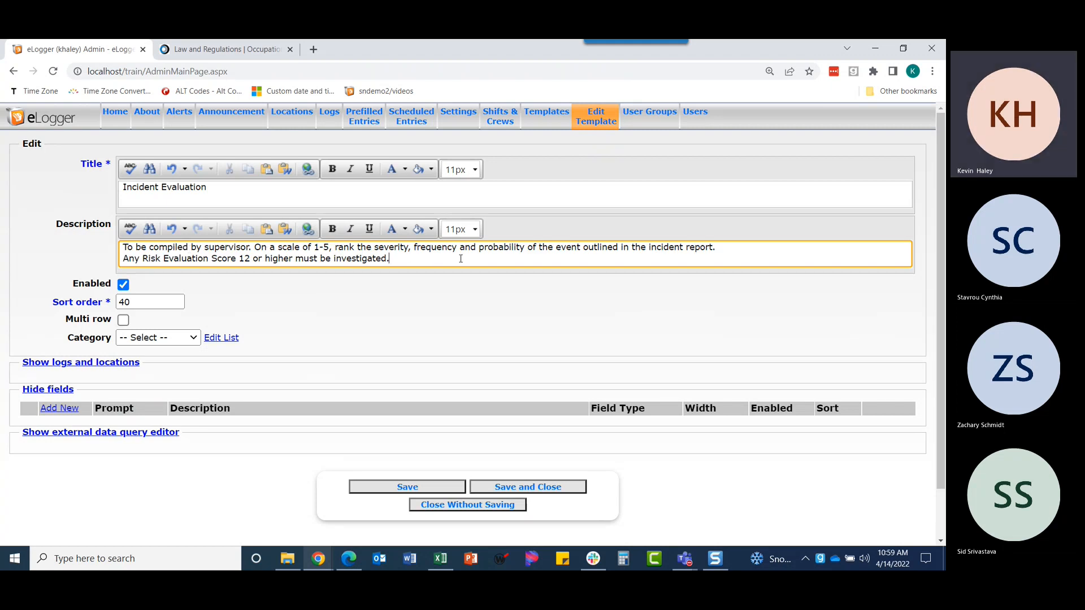
key("Return")
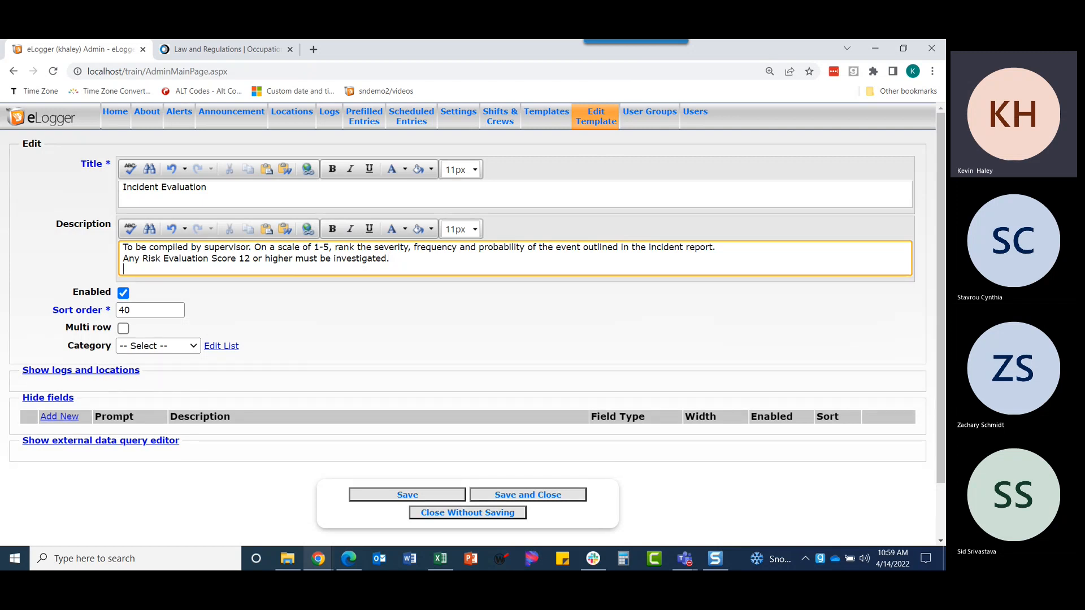
Step: Add the line "Severity is defined as the potential consequences of the event" to the description and color it red
key("alt+Tab")
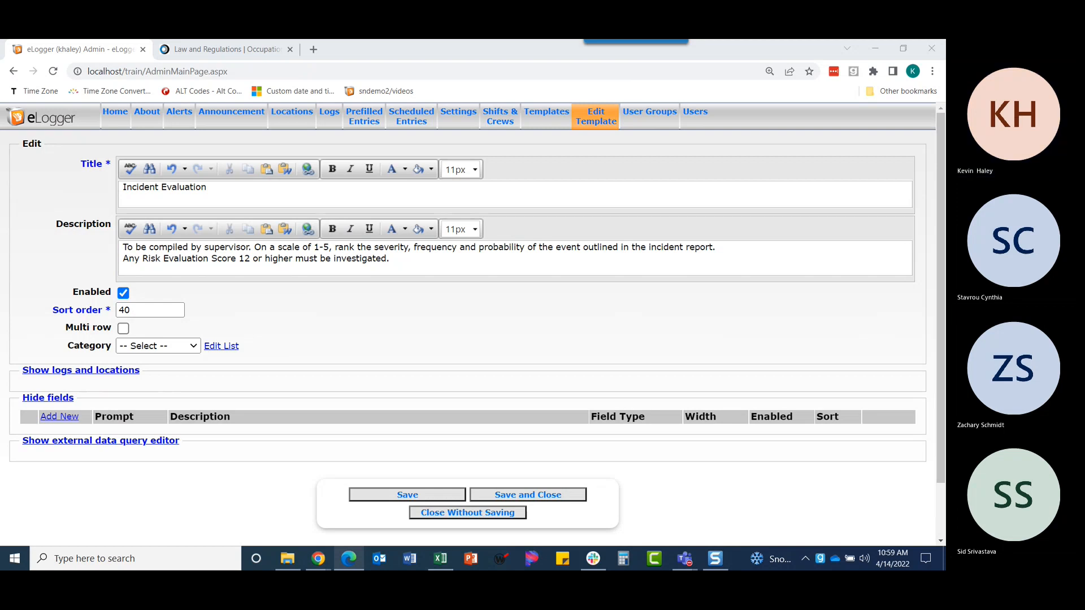
left_click(162, 270)
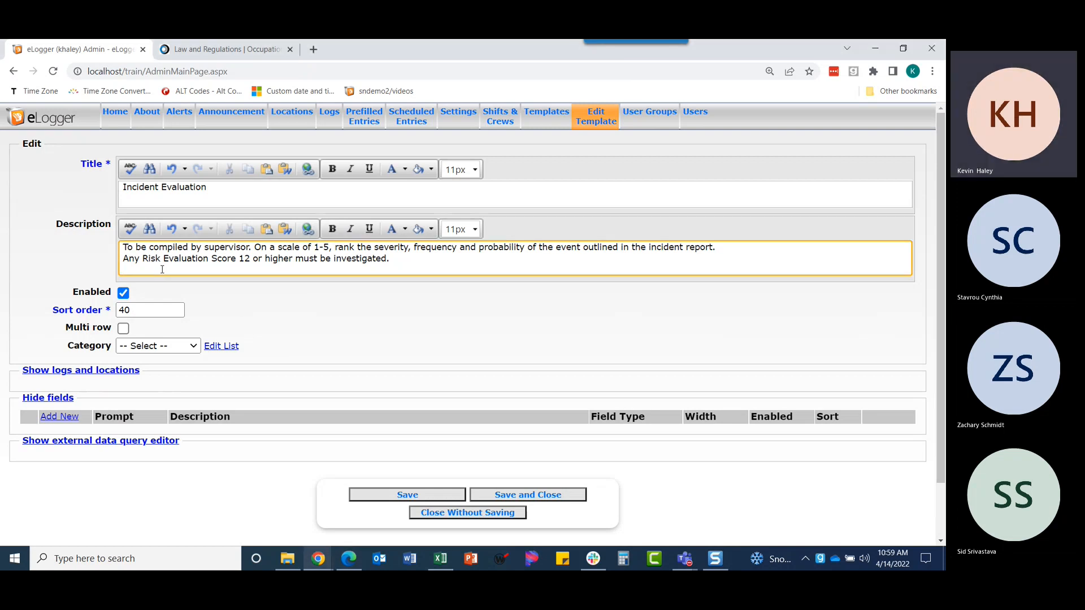
type("Severity is defined as the potential consequences of the event")
left_click_drag(124, 270, 394, 272)
left_click(404, 230)
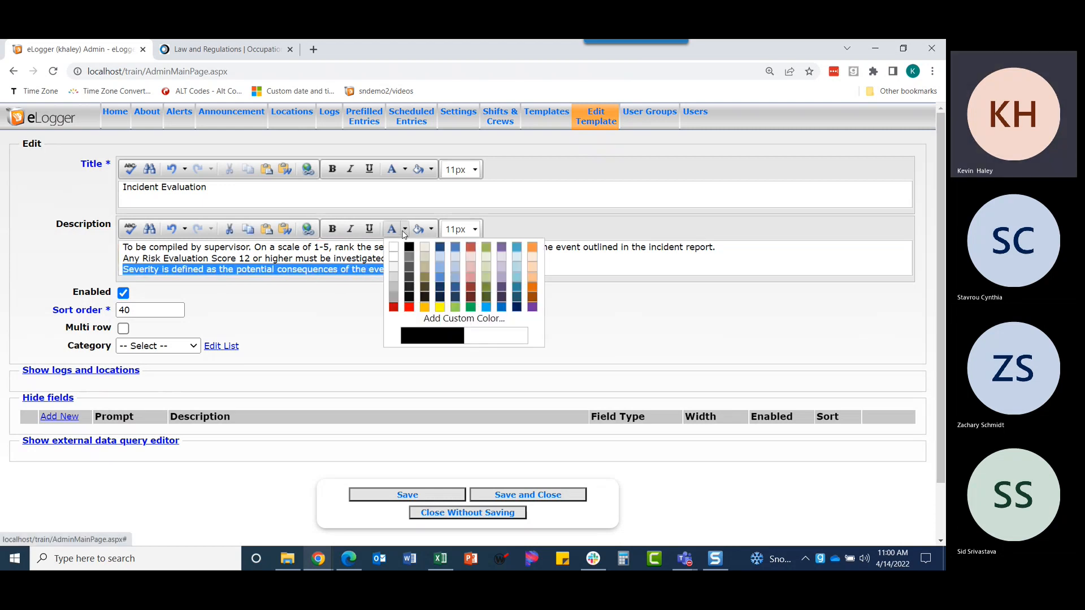
left_click(409, 310)
left_click(412, 271)
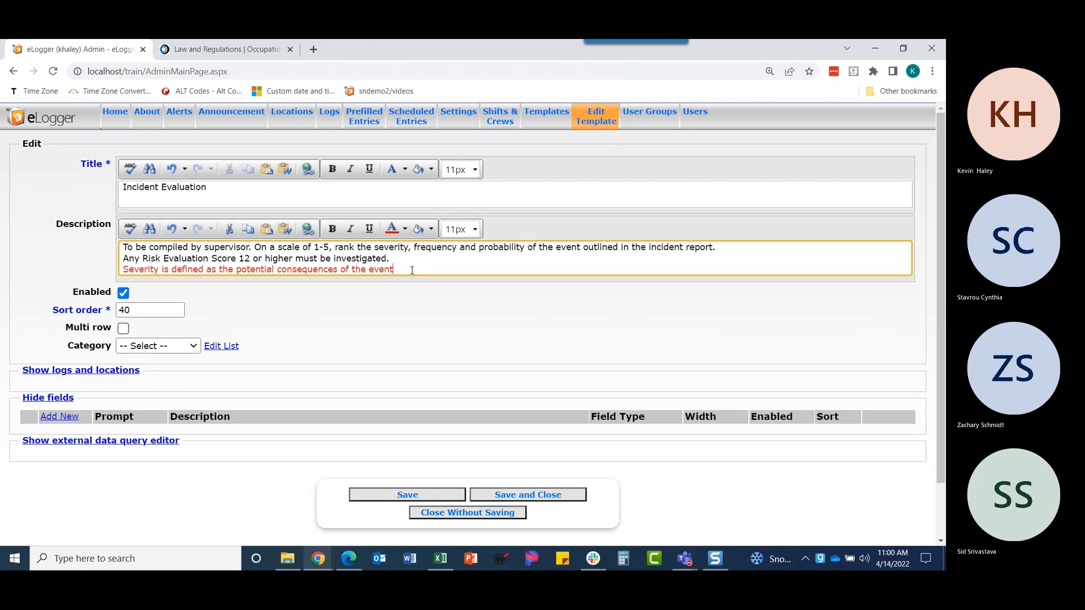
Step: Add "Frequency is defined as the exposure to injury while performing the task outlined in the incident report" to the description in green
key("Return")
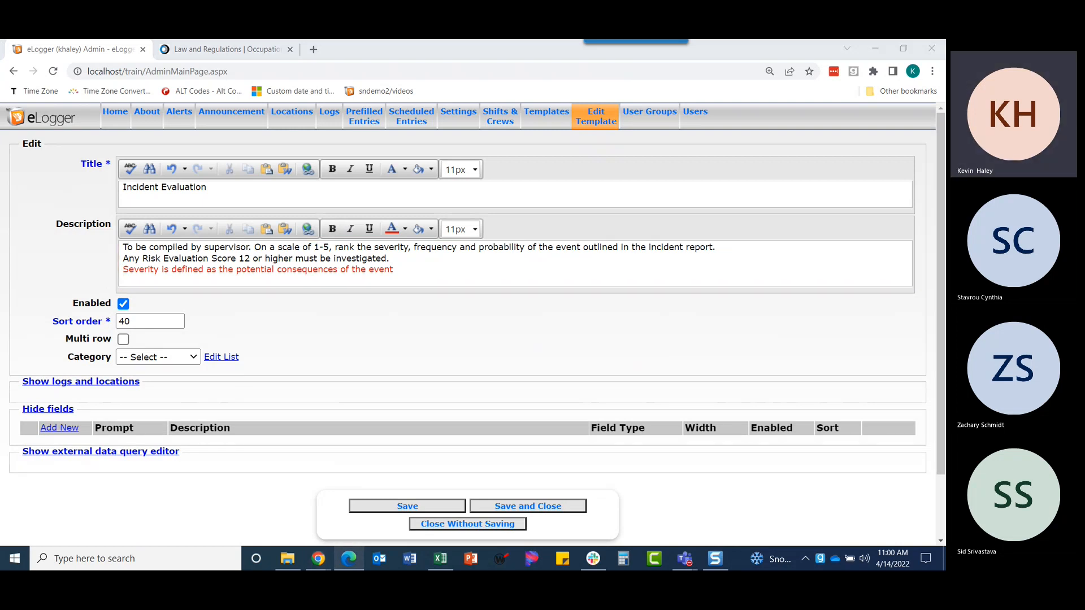
left_click(135, 279)
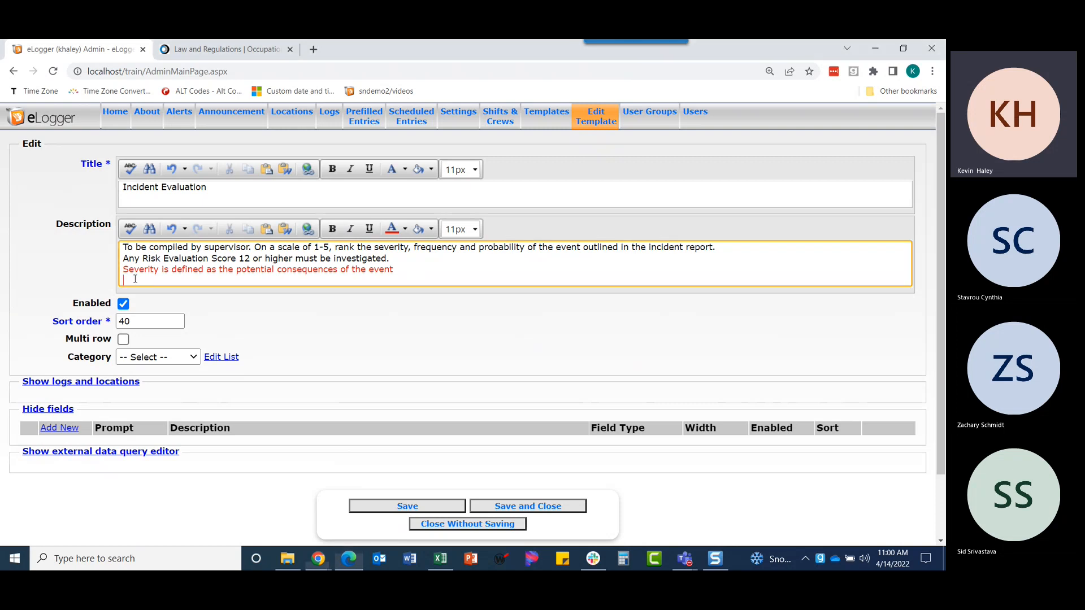
type("Frequency is defined as the exposure to injury while performing the task outlined in the incident report")
left_click_drag(123, 281, 605, 293)
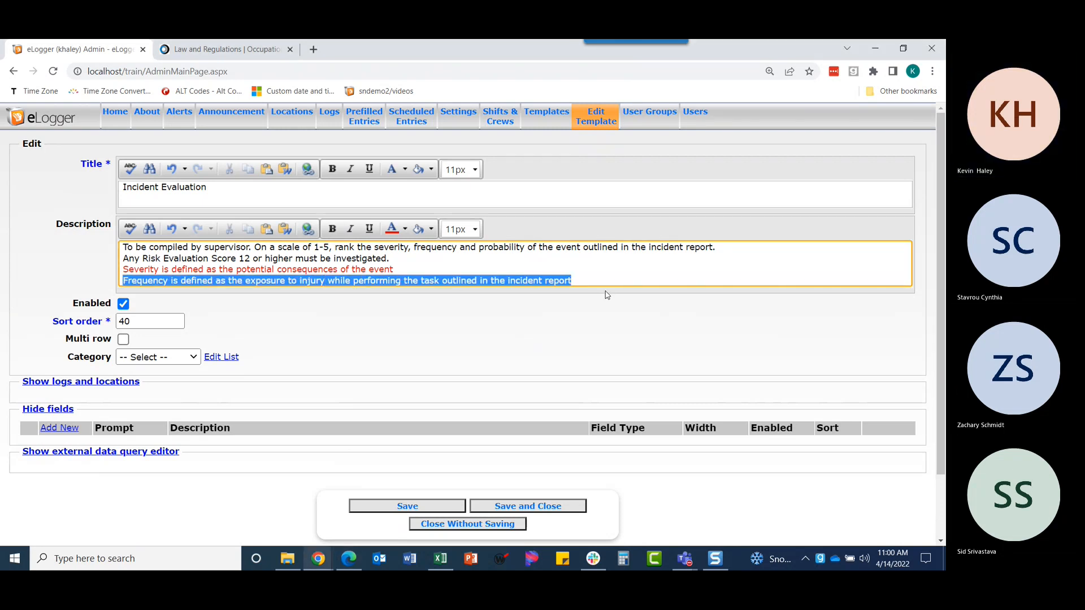
left_click(394, 231)
left_click(405, 229)
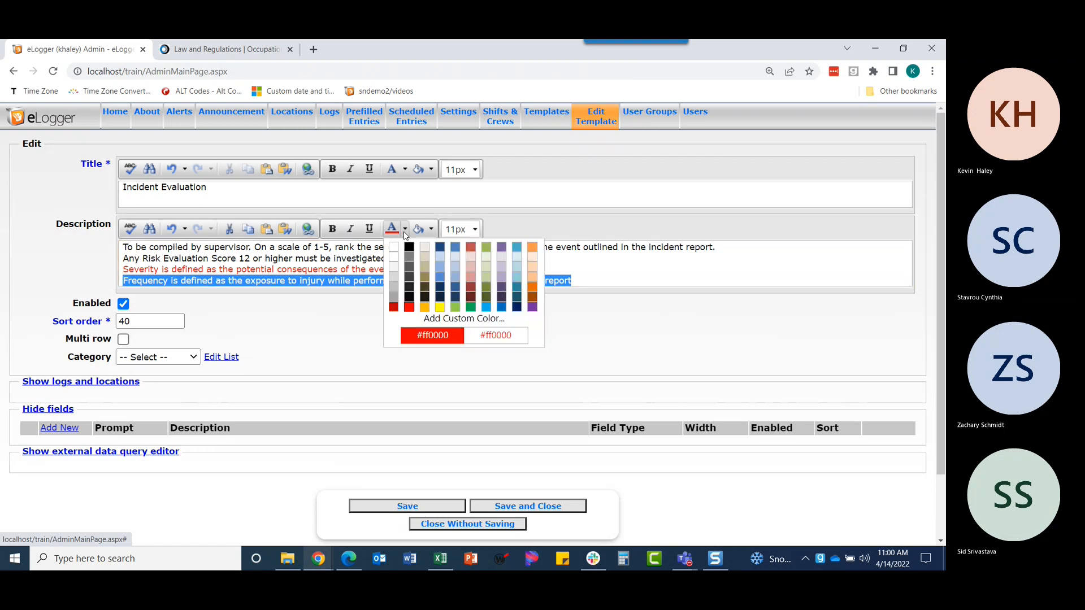
left_click(463, 305)
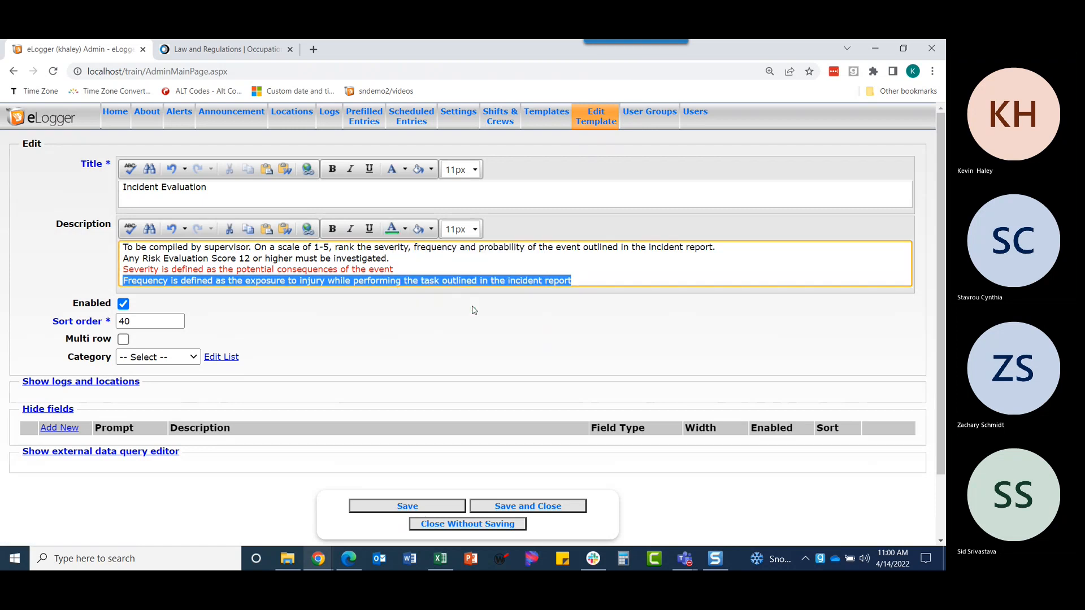
left_click(580, 279)
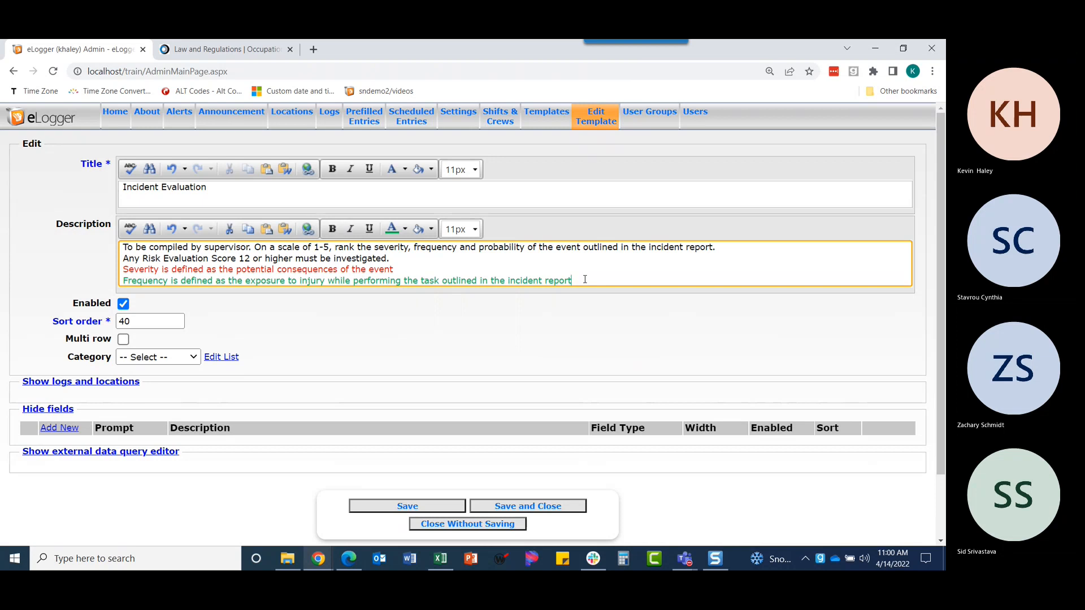
Step: Add "Probability is defined as the chances of an undesirable outcome happening while performing the task outlined in the incident report" to the description in blue
key("Return")
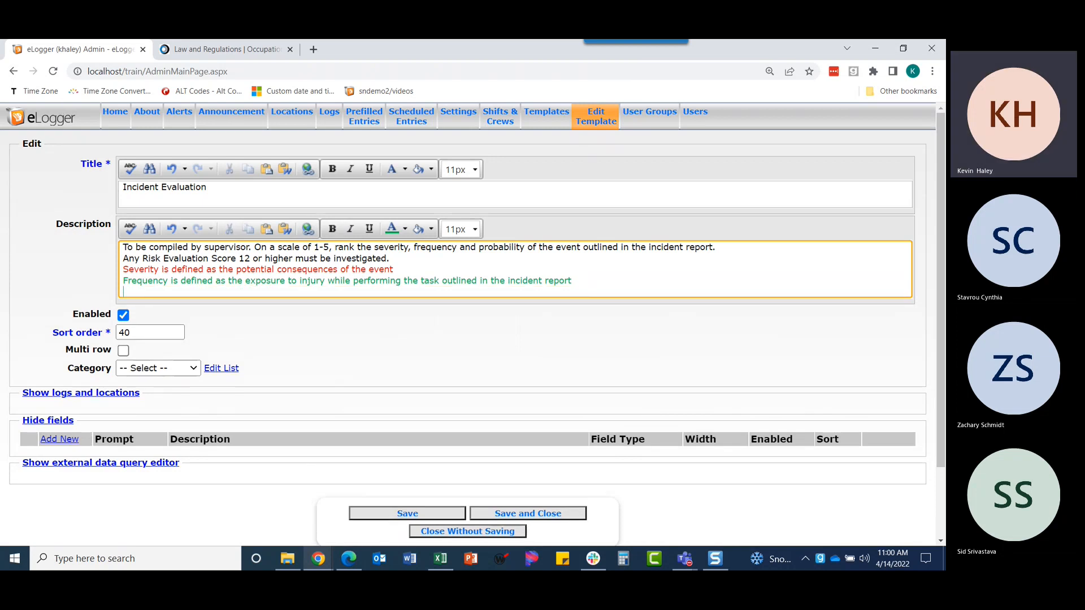
key("alt+Tab")
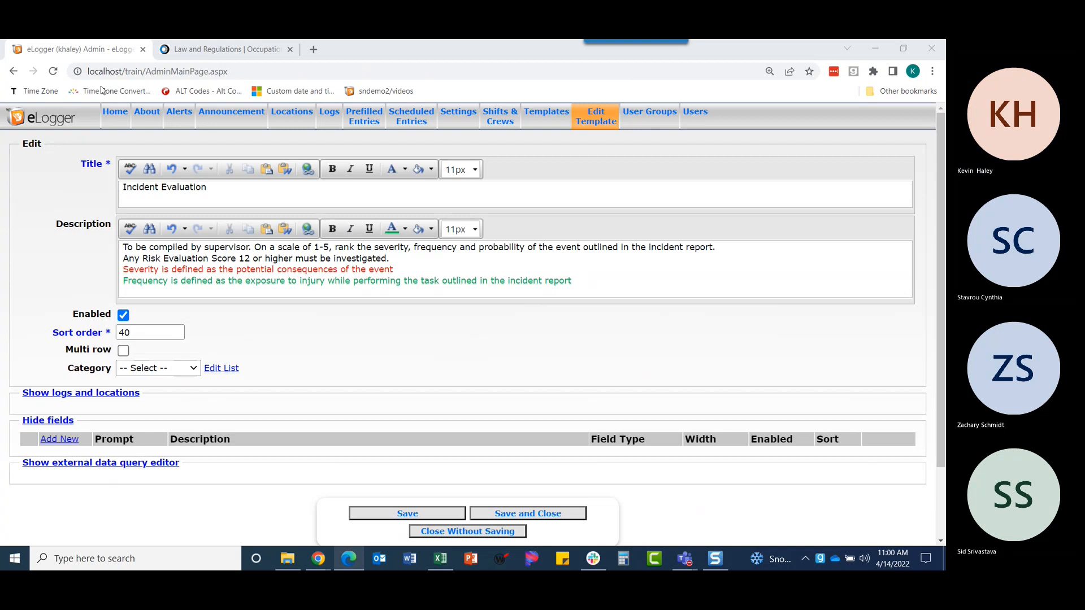
left_click(138, 290)
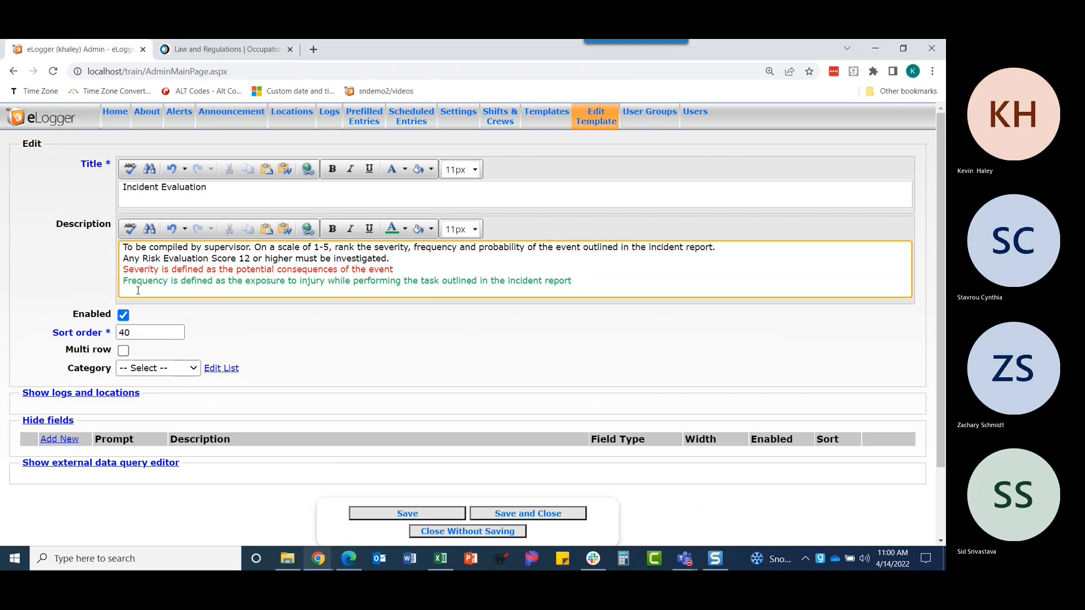
type("Probability is defined as the chances of an undesirable outcome happening while performing the task outlined in the incident report")
left_click_drag(124, 293, 716, 291)
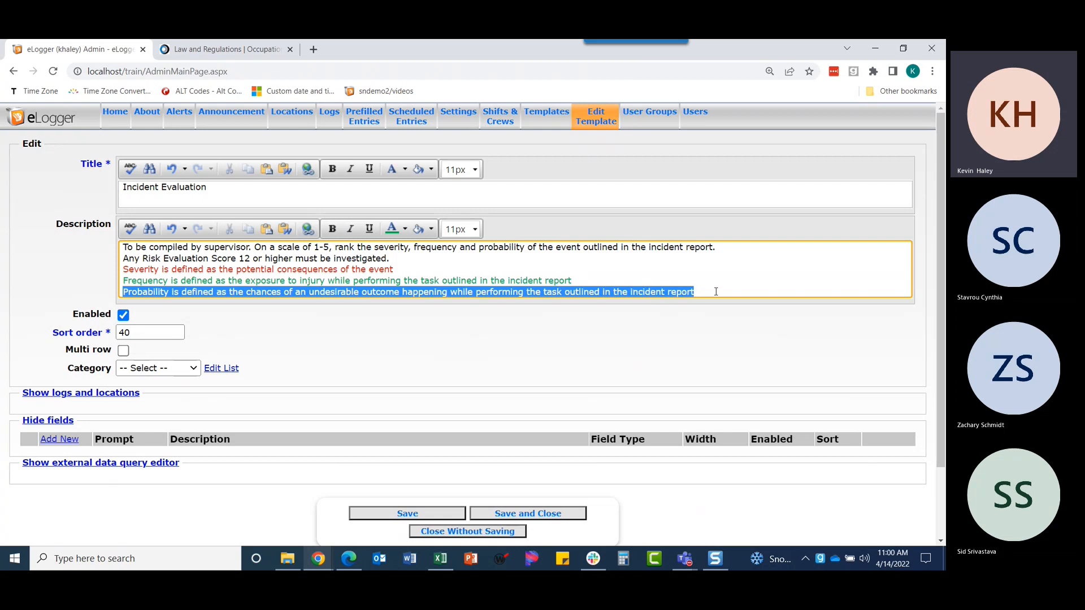
left_click(404, 229)
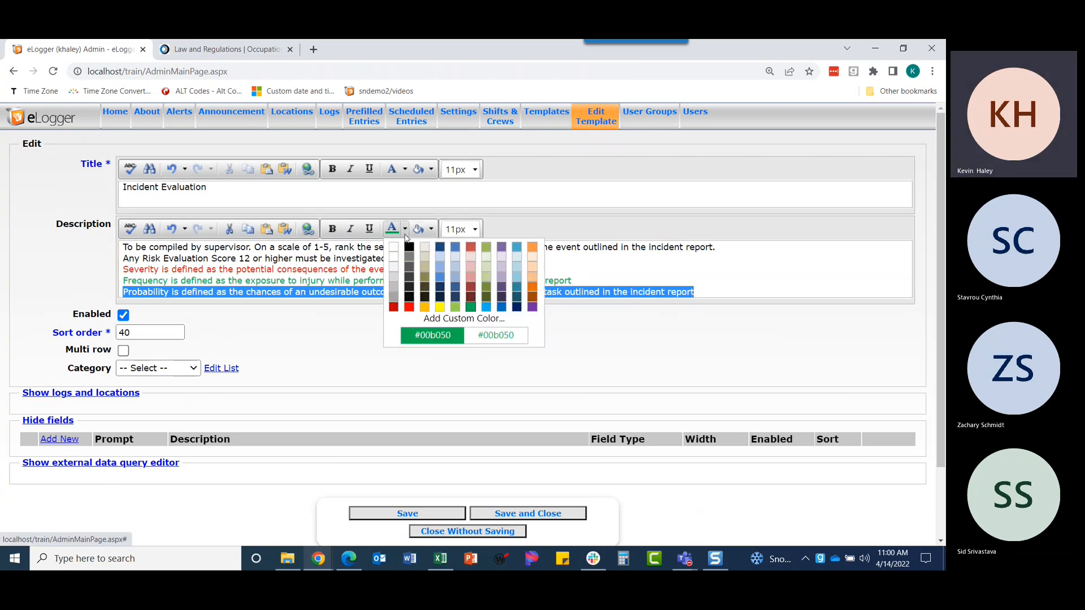
left_click(502, 308)
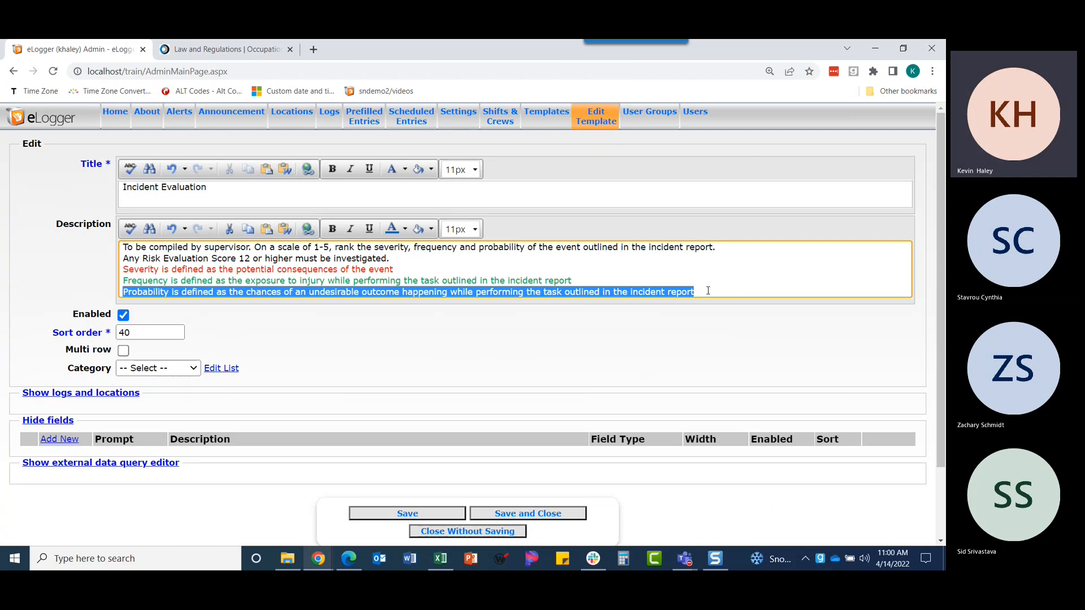
left_click(704, 289)
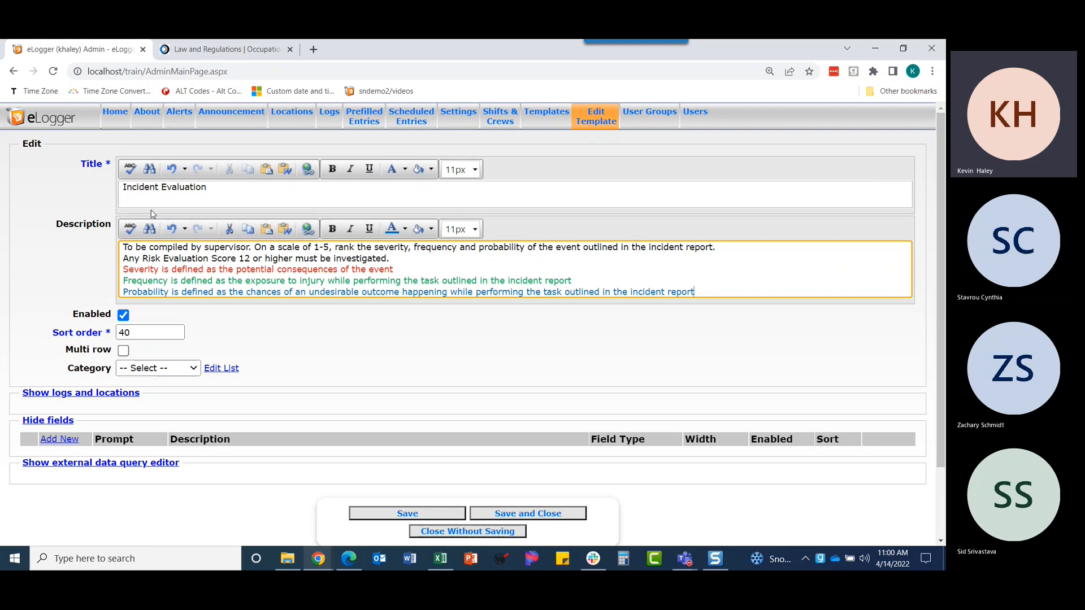
Step: Set the template's category to Incident Report and assign it to the Incident Report log
left_click(158, 367)
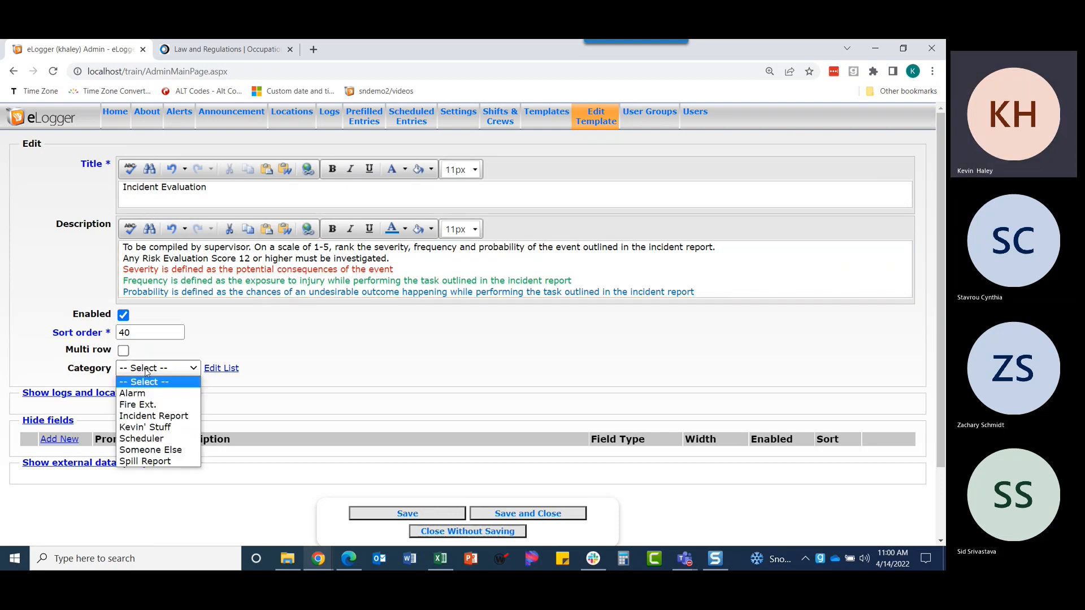
left_click(154, 418)
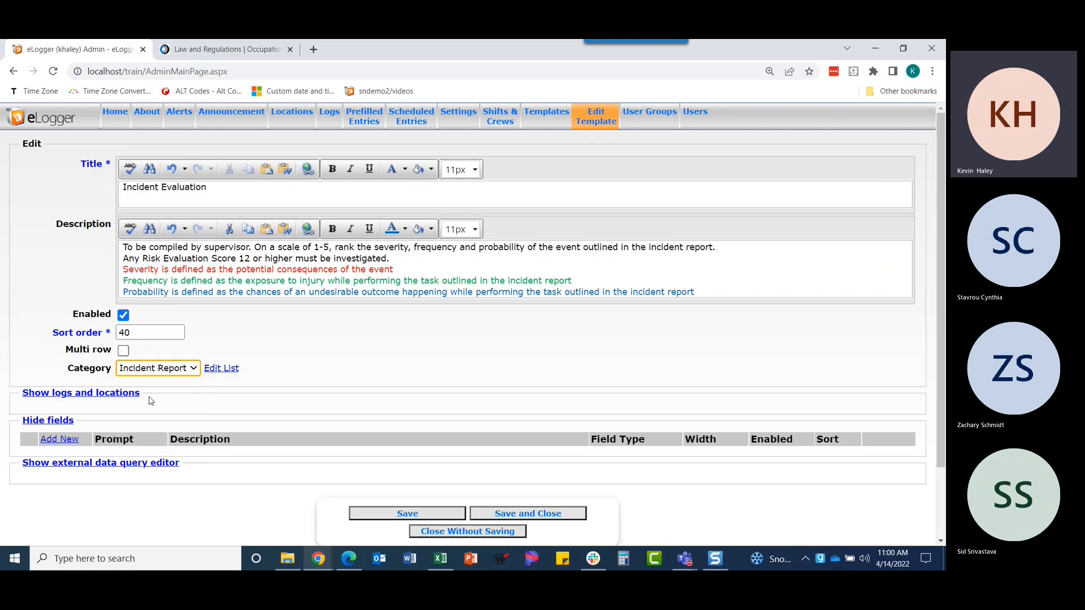
left_click(74, 394)
left_click(29, 449)
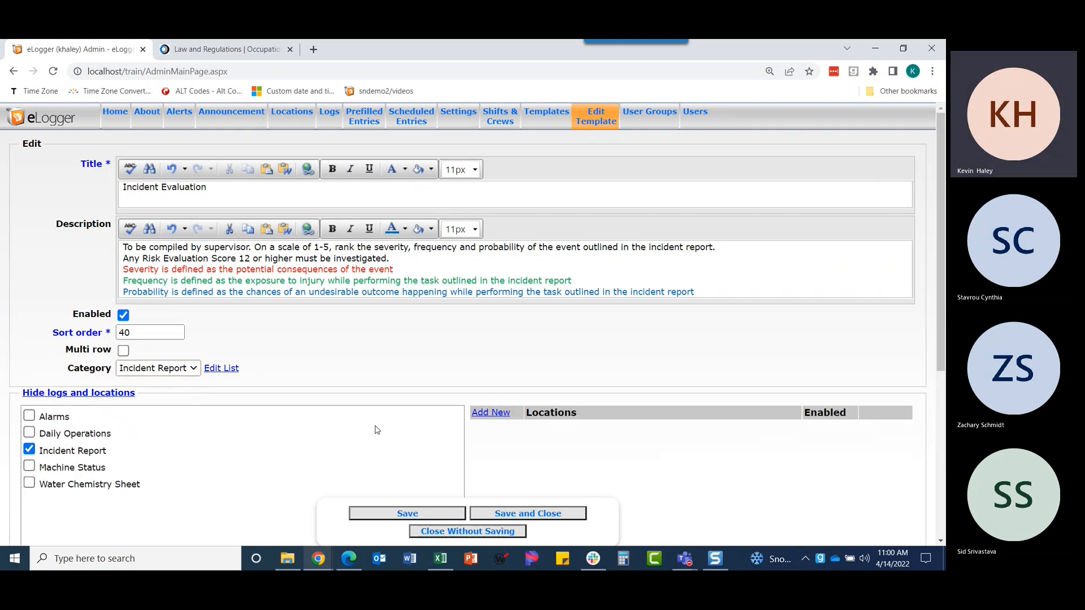
Step: Add Power Plant as an enabled location for the Incident Evaluation template and save the location row
left_click(491, 414)
left_click(557, 447)
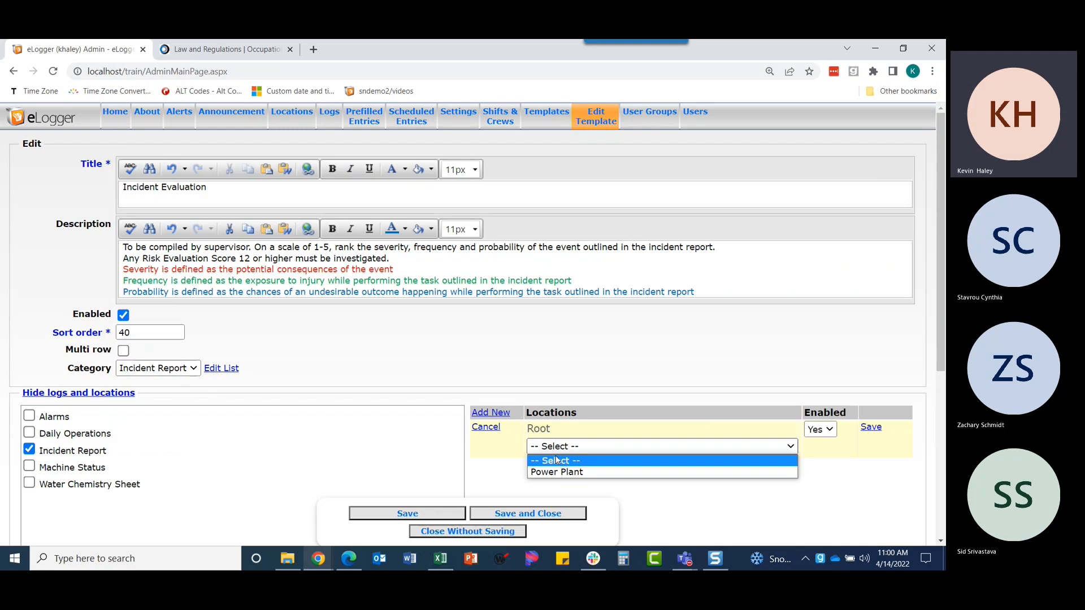
left_click(621, 472)
left_click(873, 428)
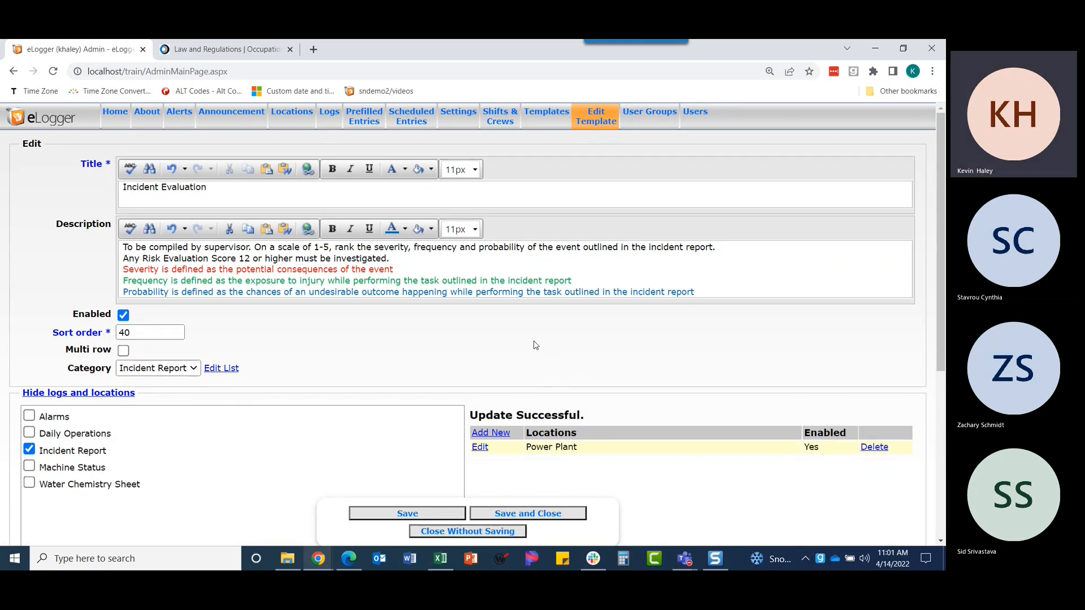
Step: Start a new numeric field in the Incident Evaluation template with the prompt "Severity"
scroll(240, 317, "down", 2)
scroll(128, 310, "down", 2)
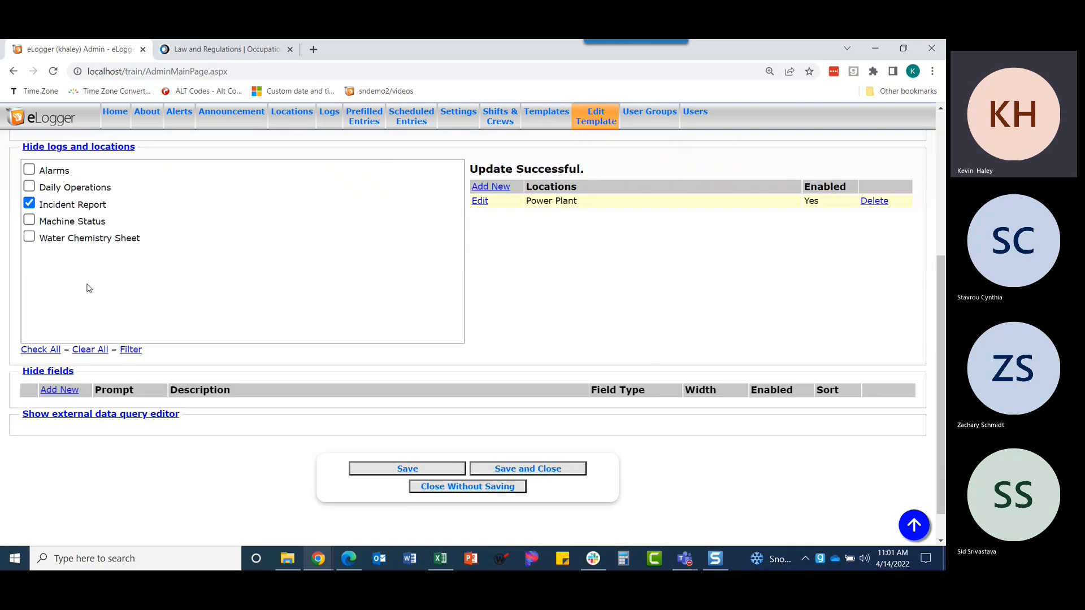
left_click(50, 391)
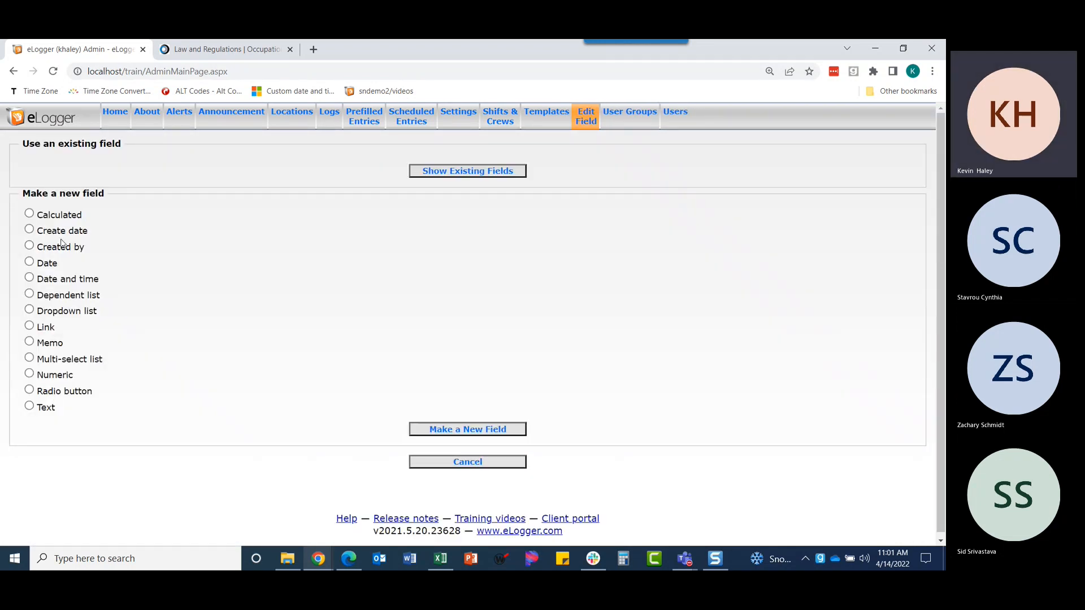
left_click(66, 378)
left_click(454, 430)
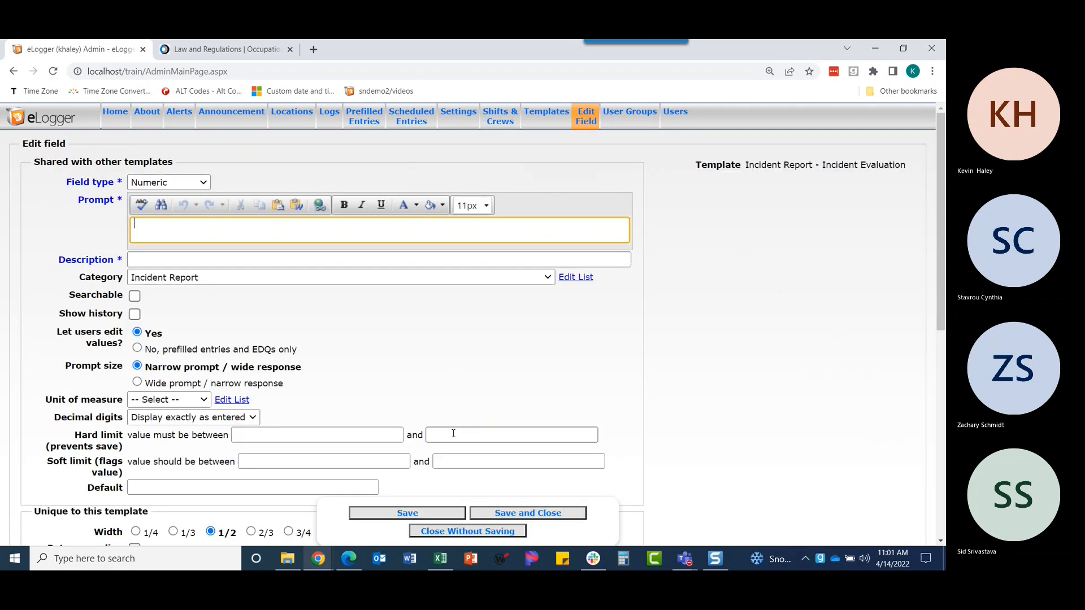
type("Severity")
key("BackSpace")
type("ity")
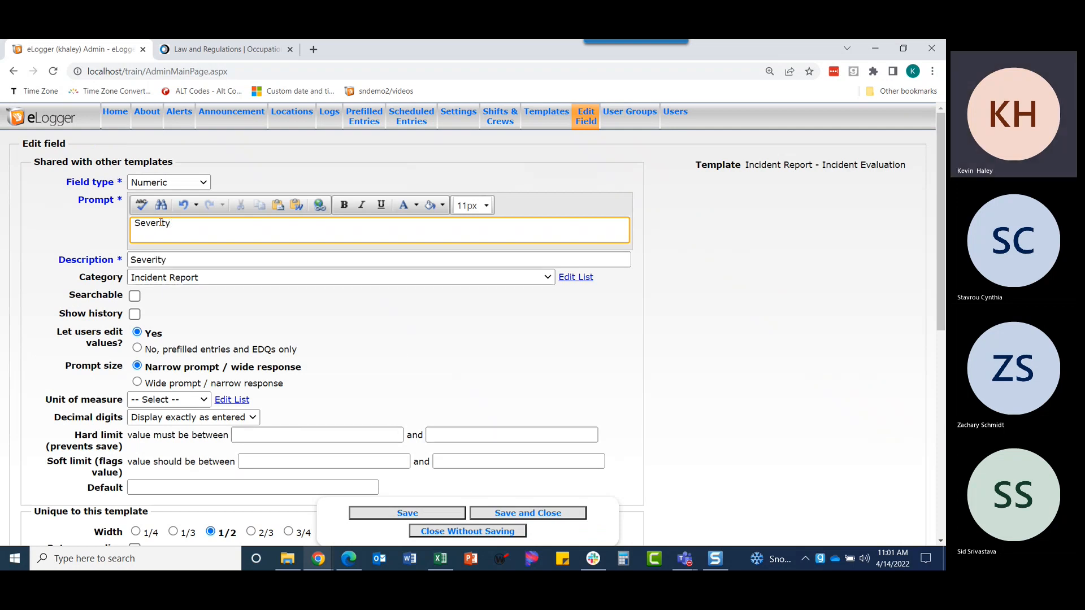
Step: Colour the Severity prompt text red and make the field searchable
left_click_drag(171, 224, 130, 229)
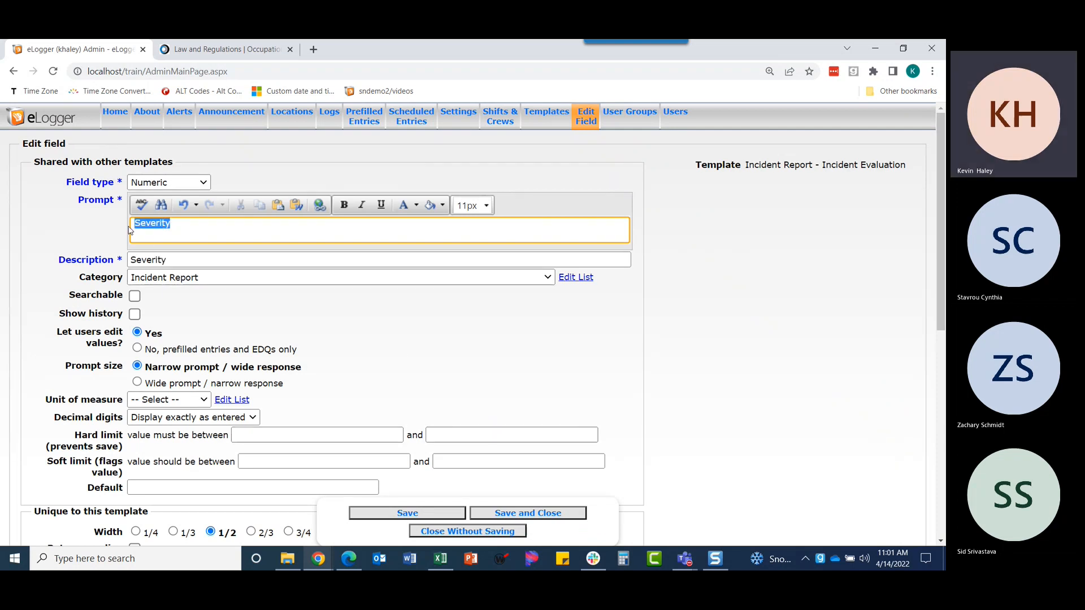
left_click(416, 205)
left_click(419, 283)
left_click(134, 296)
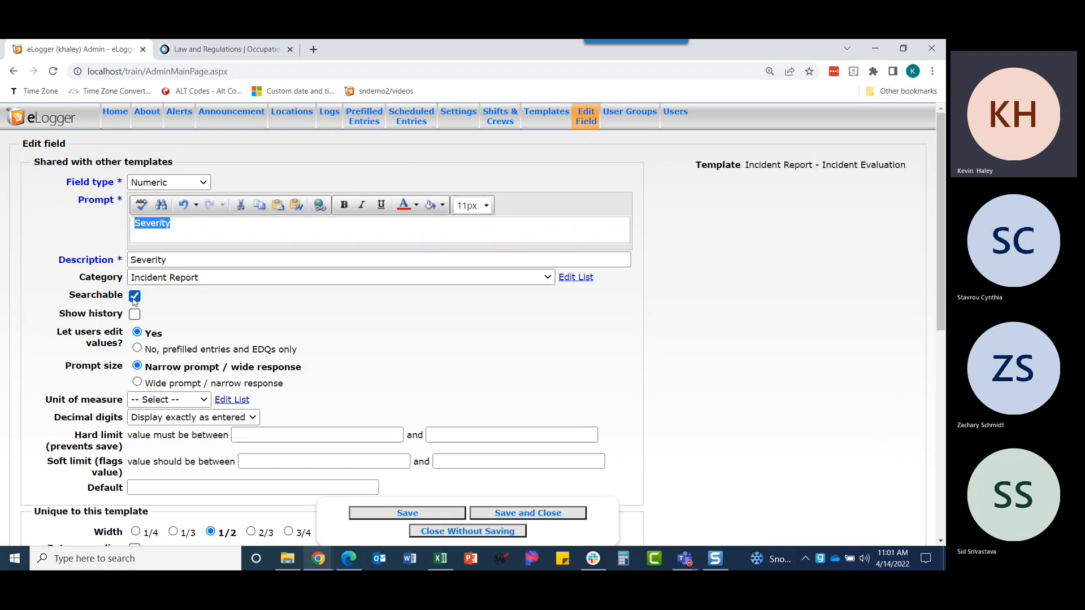
Step: Set the Severity field's hard limit to between 1 and 5 and its width to 1/4, then save and close it
scroll(146, 366, "down", 1)
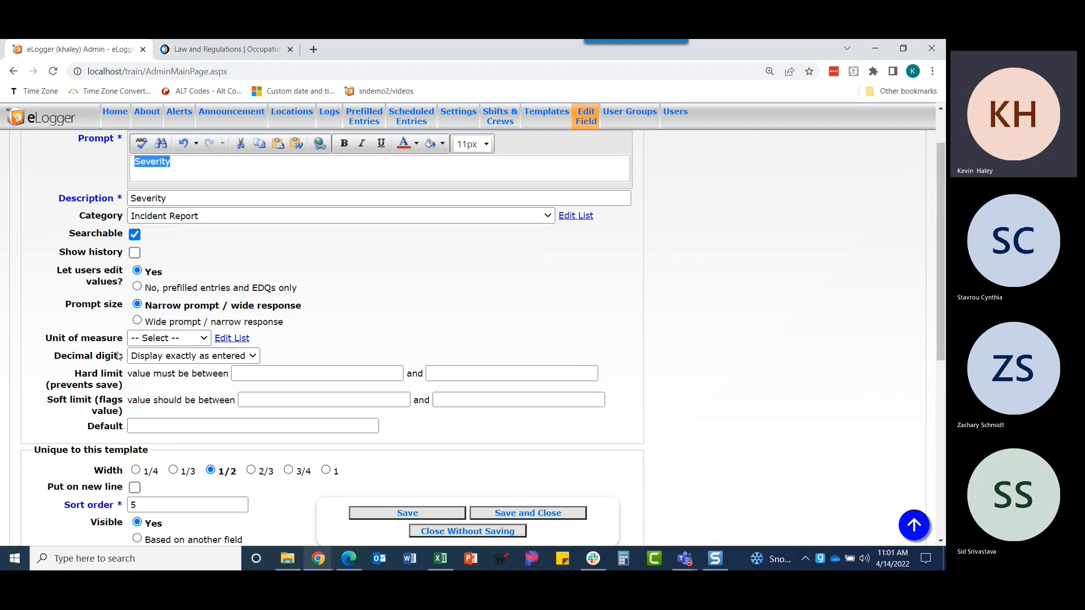
left_click(250, 373)
type("1")
left_click(470, 375)
type("5")
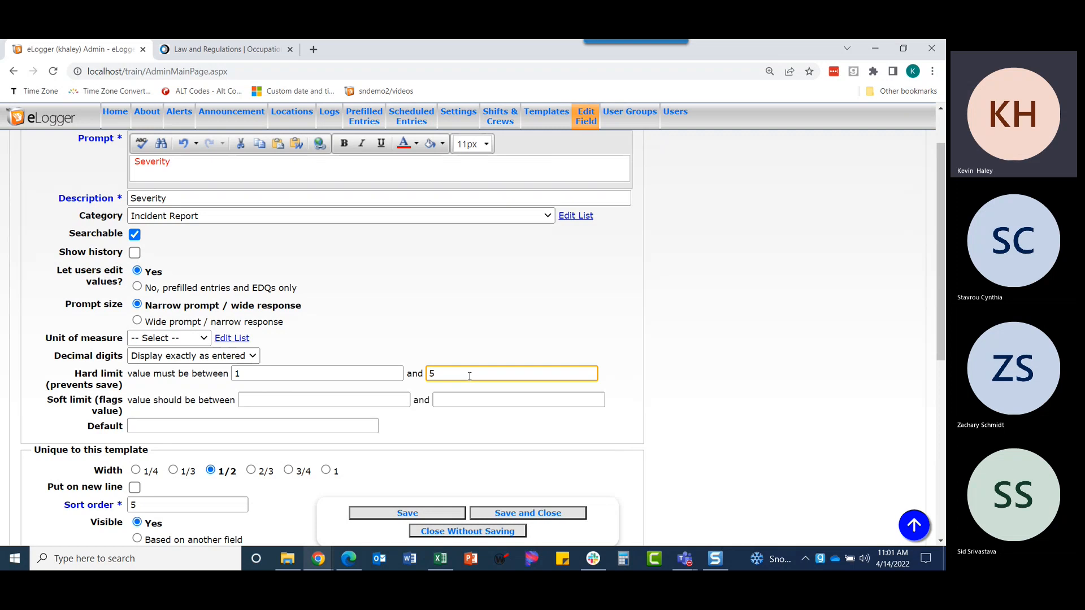
scroll(316, 376, "down", 1)
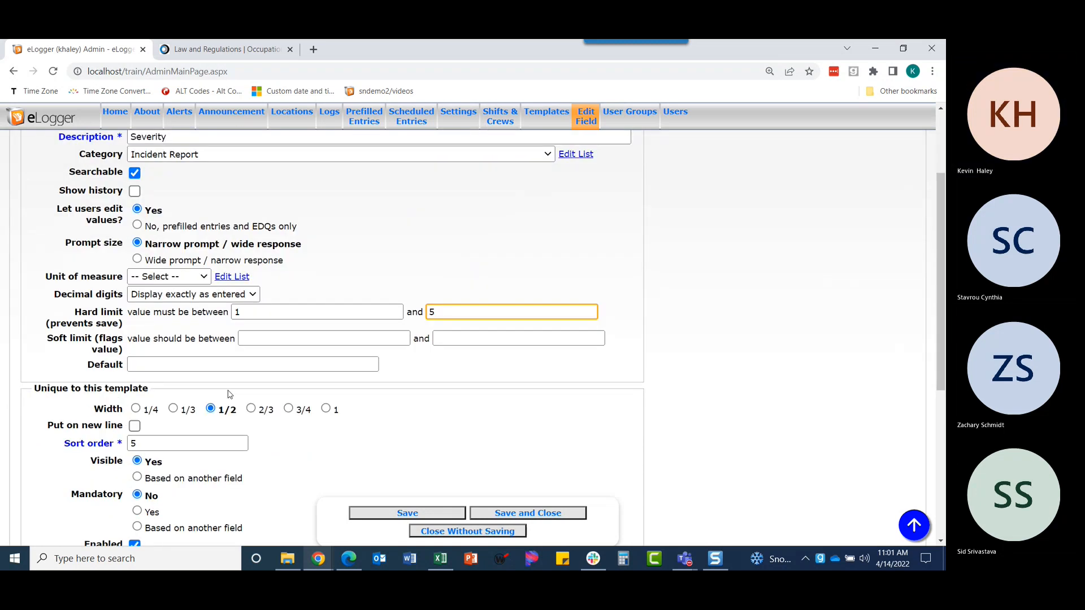
left_click(140, 414)
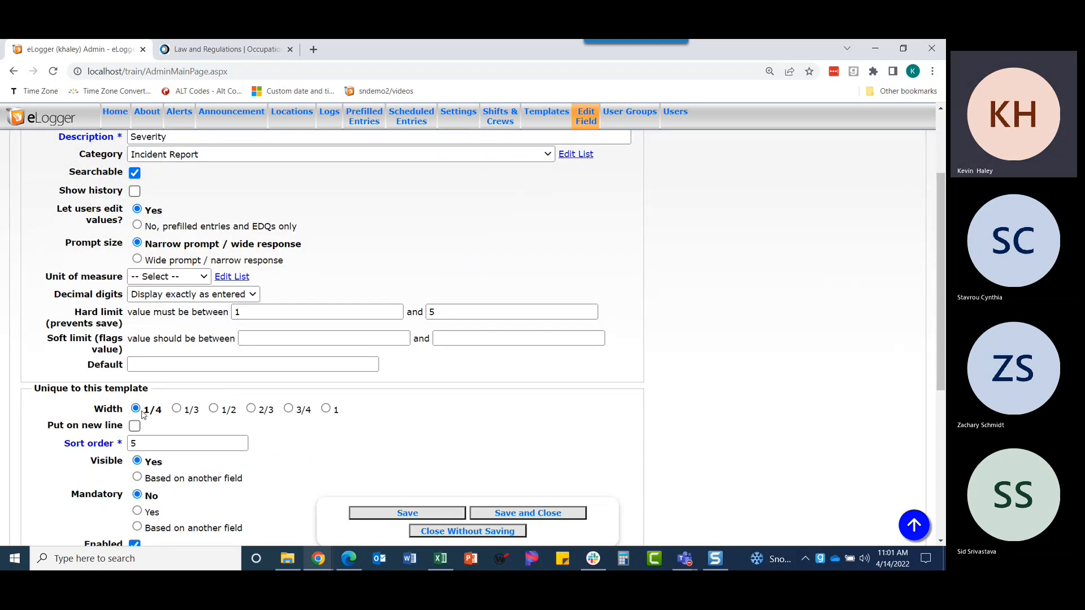
scroll(254, 432, "down", 1)
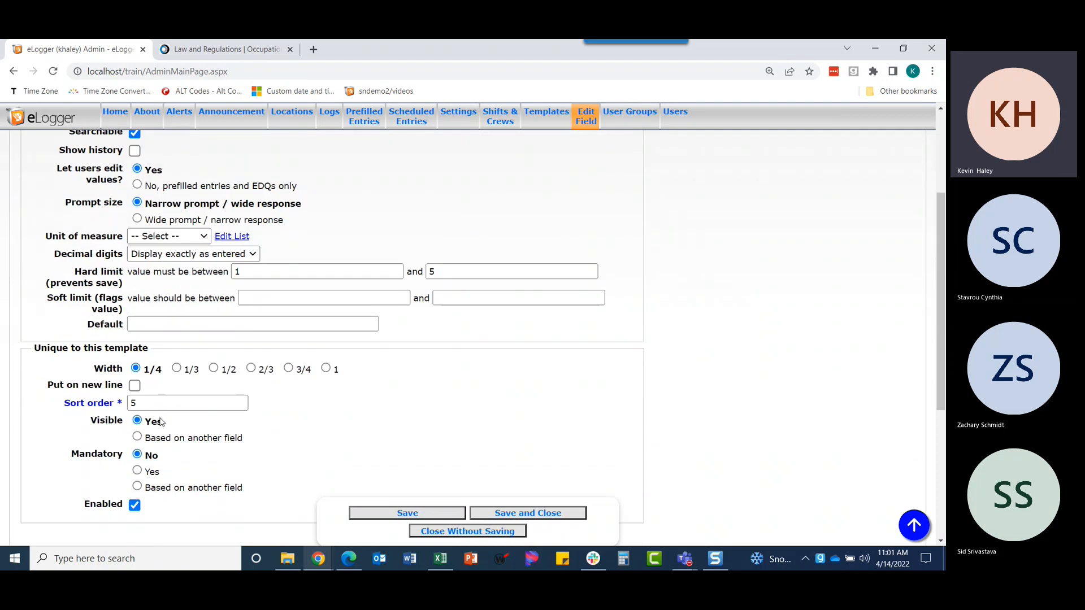
left_click(494, 515)
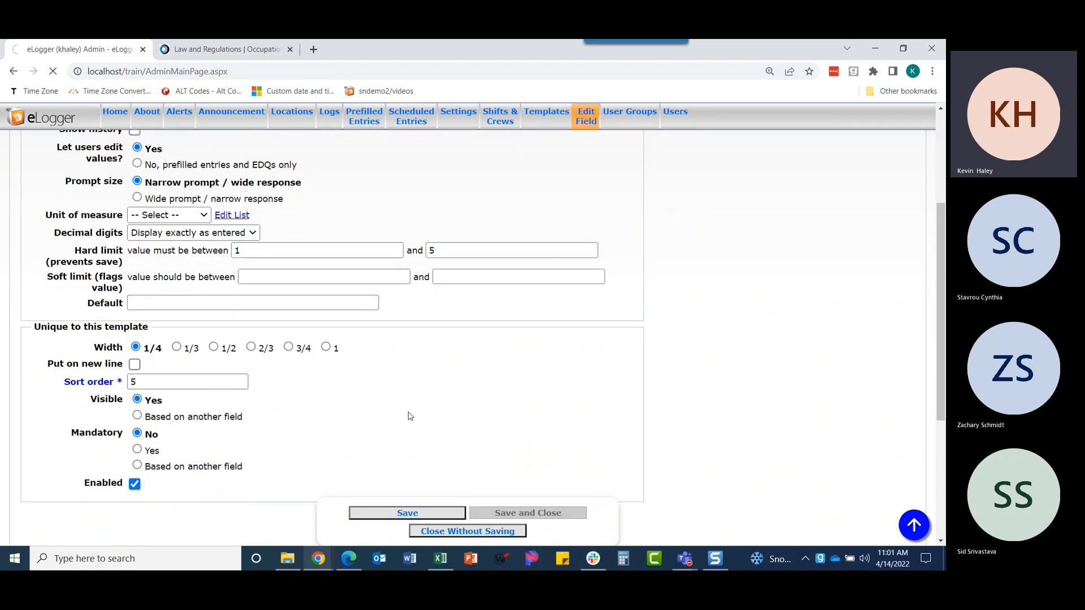
Step: Test the Severity hard limit in the template preview by entering the out-of-range value 7
scroll(363, 358, "down", 5)
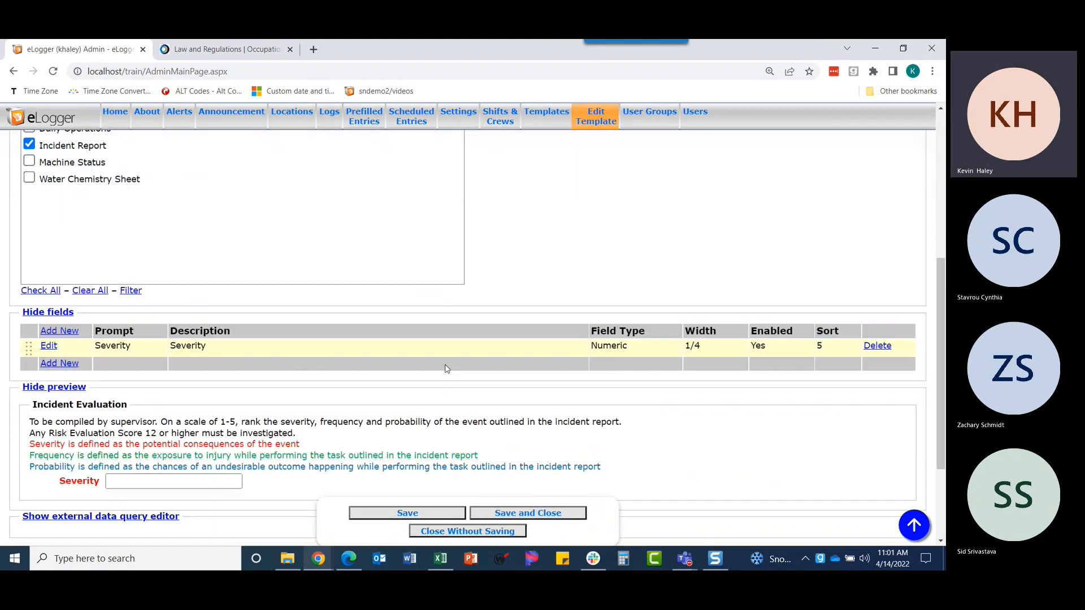
left_click(116, 399)
type("7")
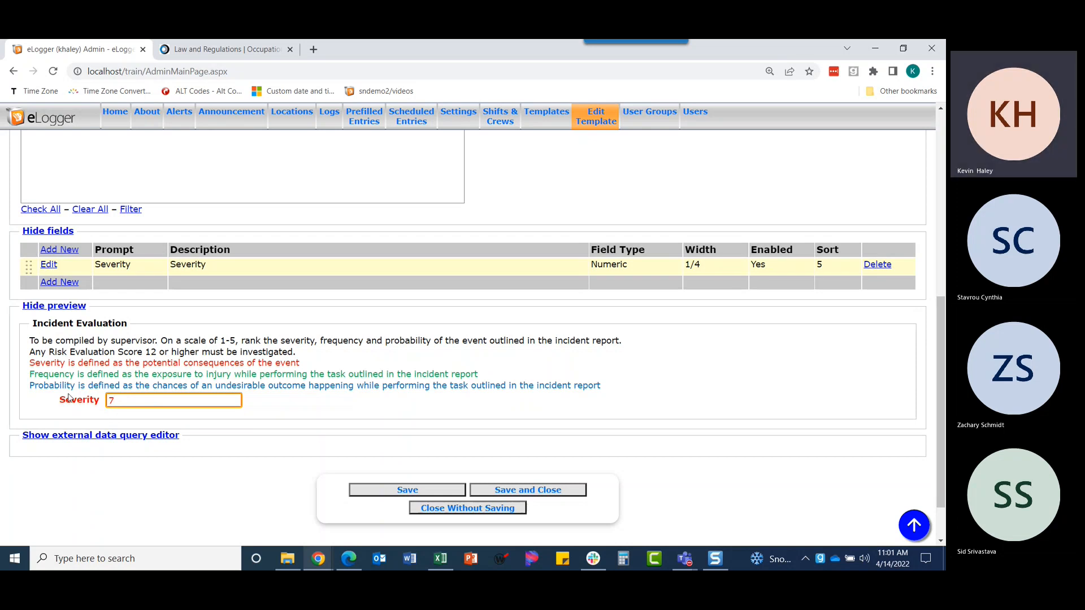
Step: Start another new numeric field in the template with the prompt "Frequency"
left_click(59, 281)
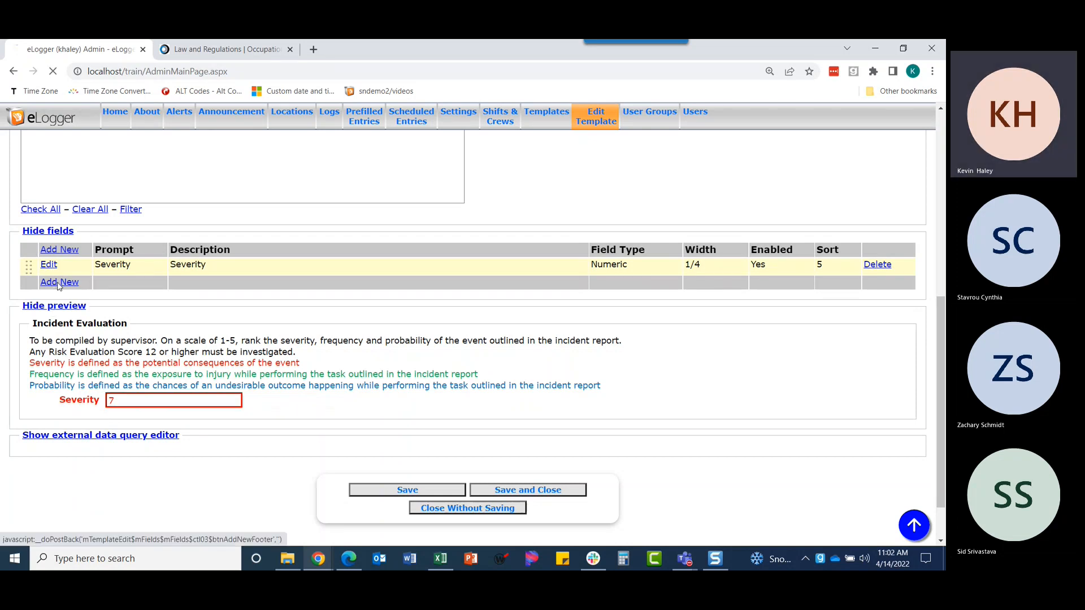
left_click(62, 378)
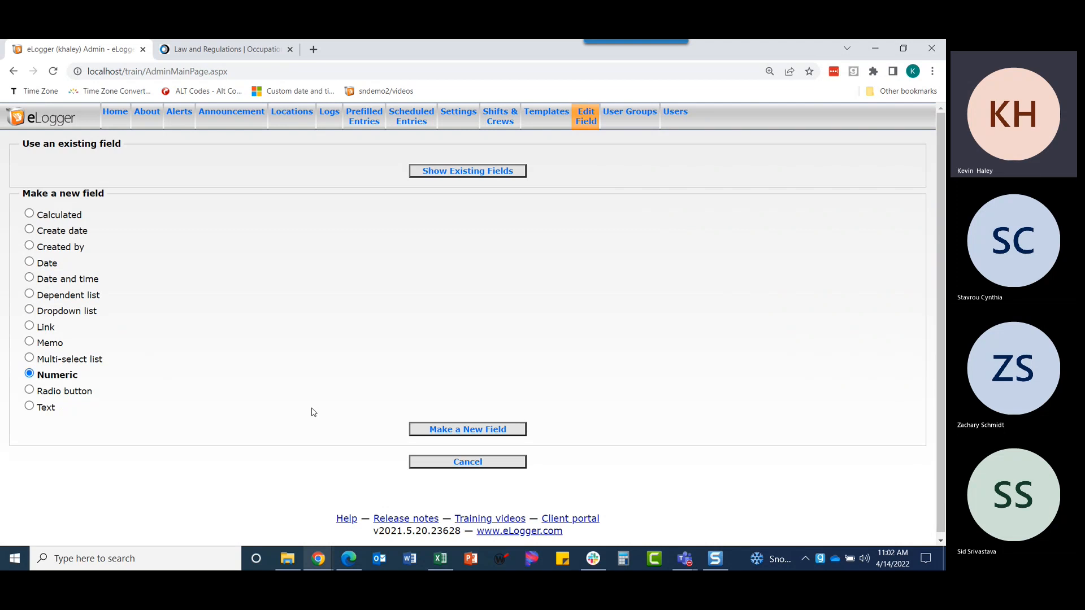
left_click(418, 434)
type("Fre")
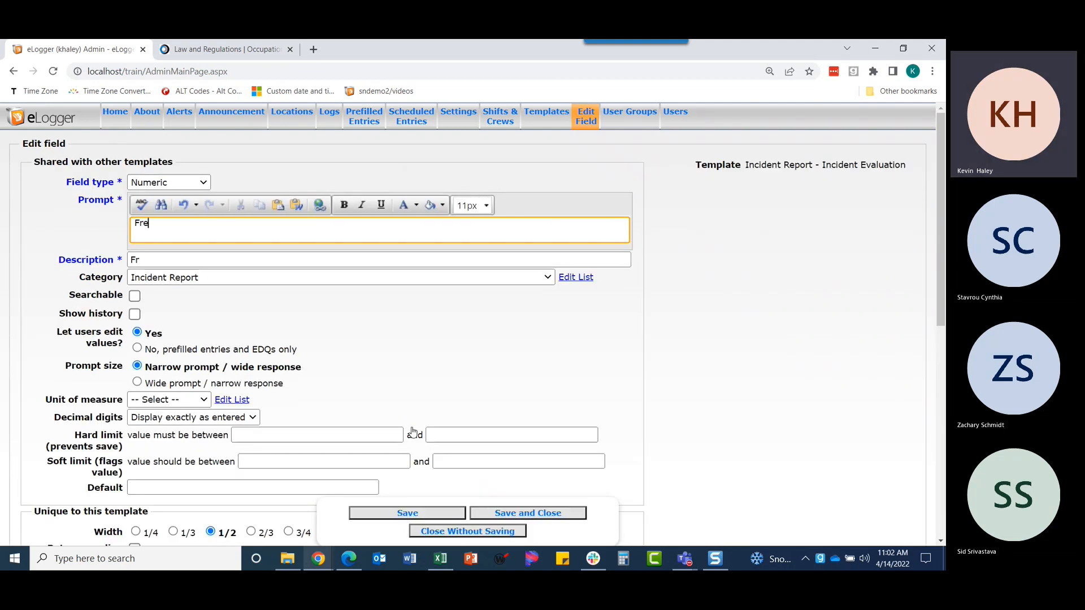
type("quency")
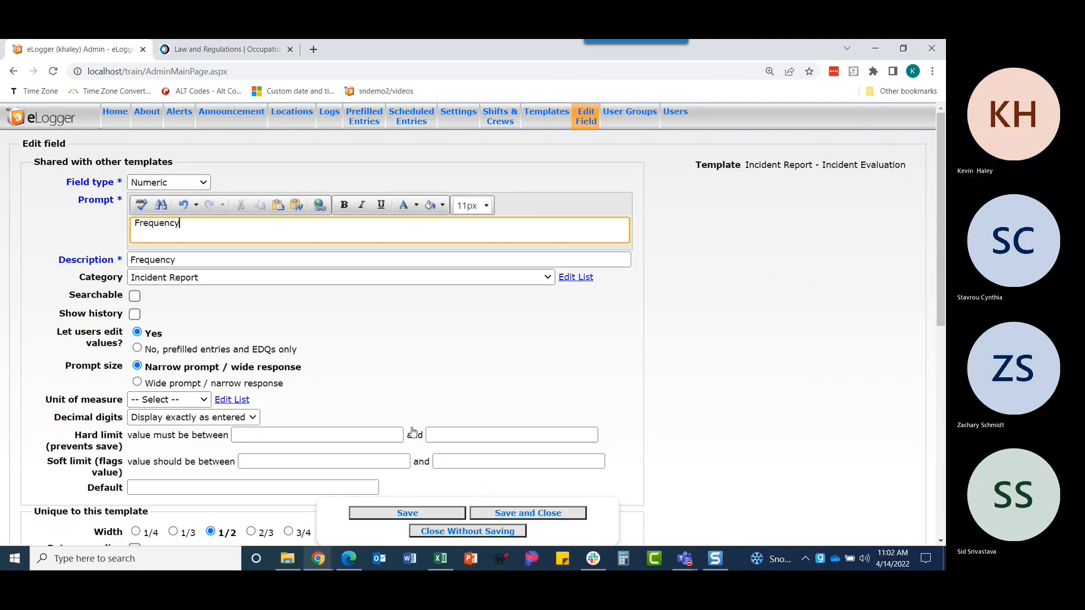
Step: Colour the Frequency prompt text green and make the field searchable
left_click_drag(183, 225, 124, 229)
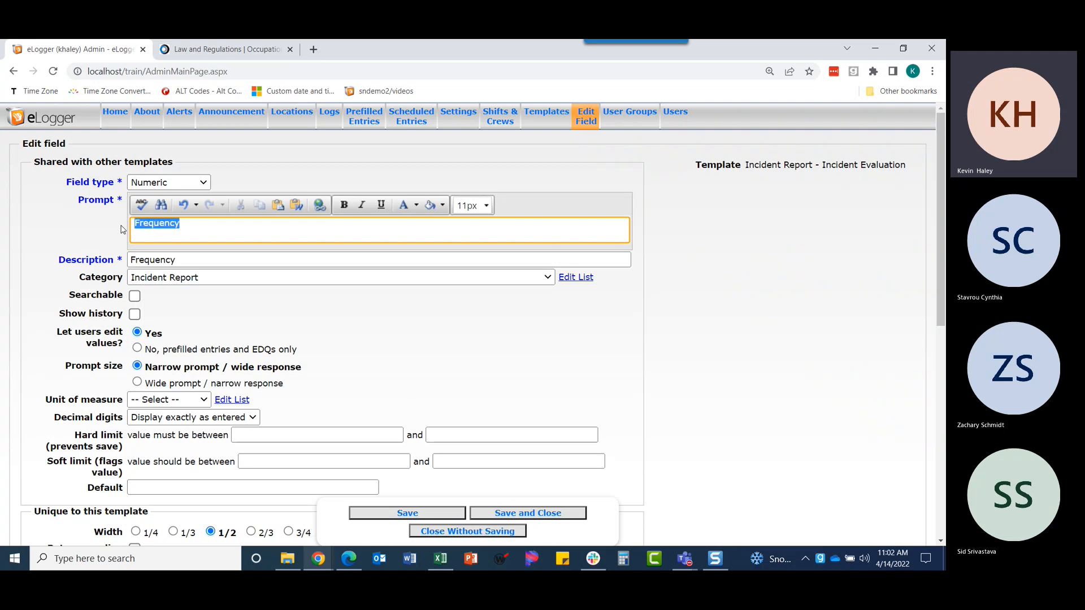
left_click(417, 205)
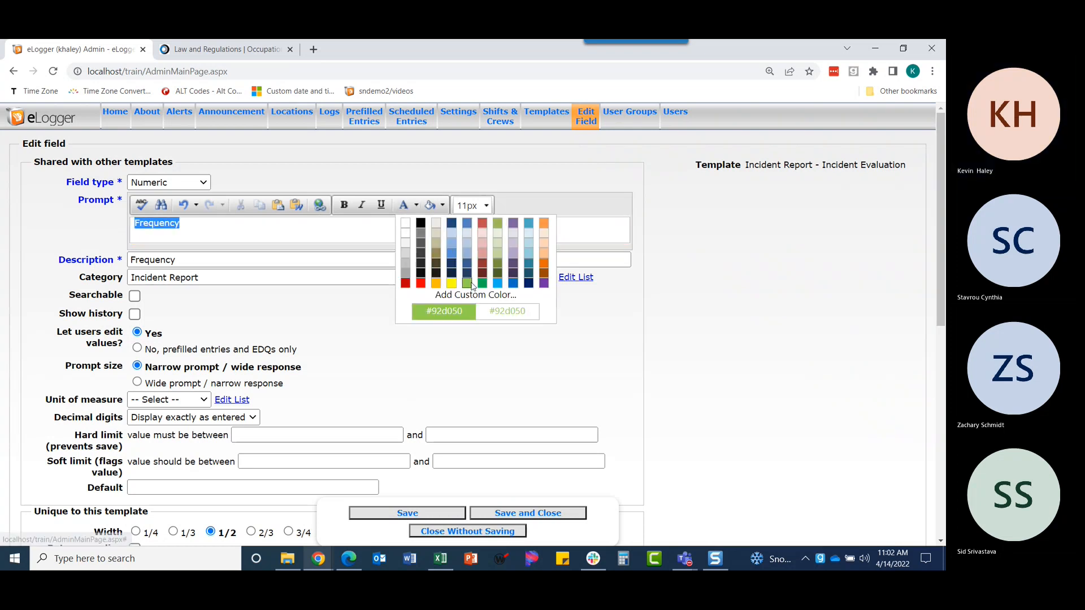
left_click(483, 289)
left_click(134, 295)
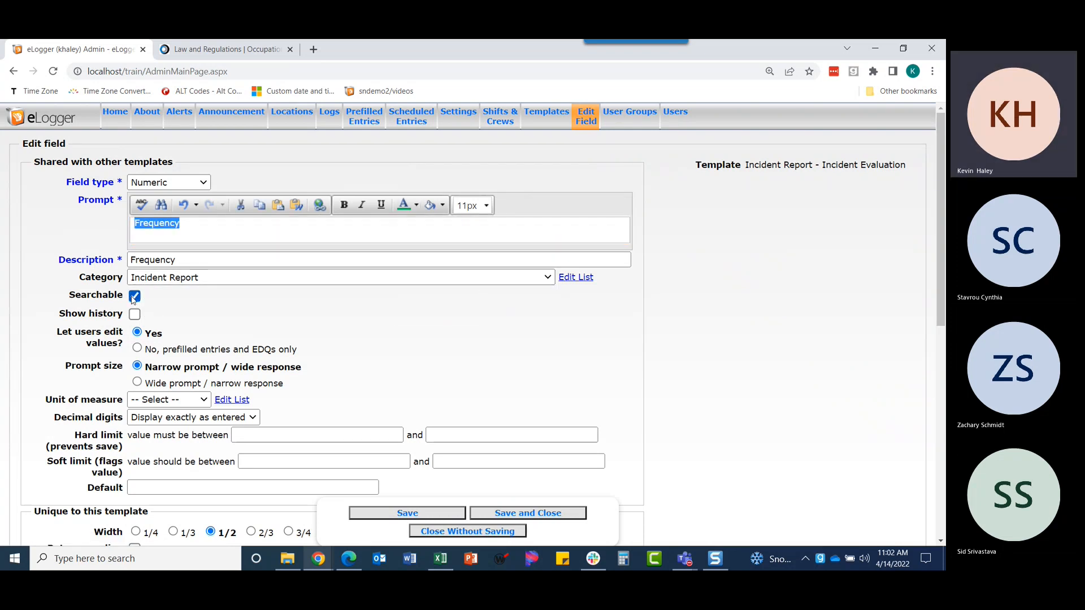
Step: Set the Frequency field's hard limit to between 1 and 5 and its width to 1/4, then save and close it
left_click(270, 434)
type("1")
left_click(459, 434)
type("5")
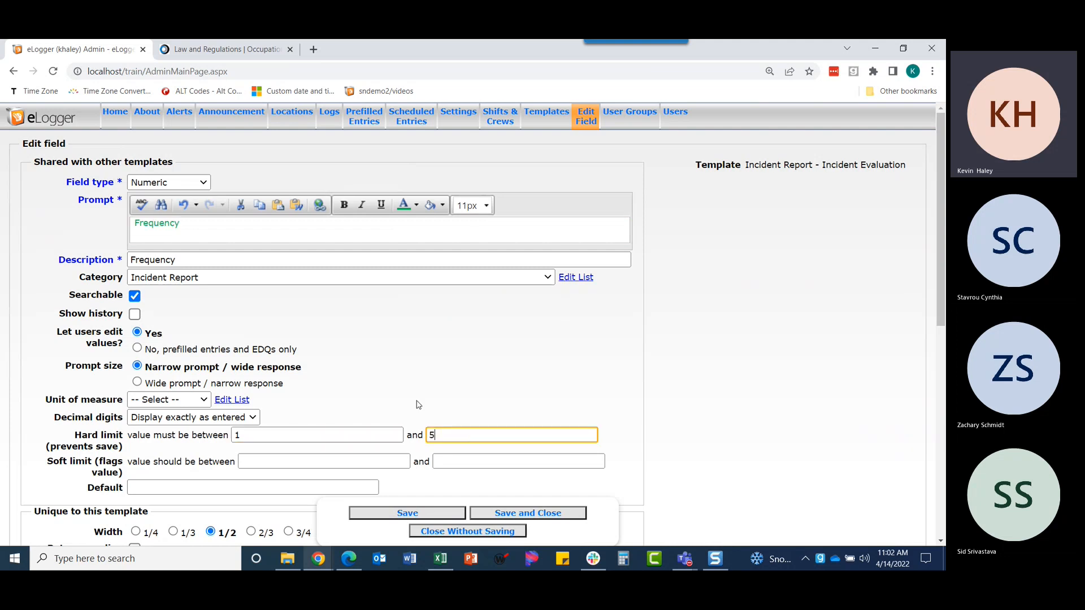
scroll(416, 405, "down", 2)
left_click(137, 409)
left_click(525, 512)
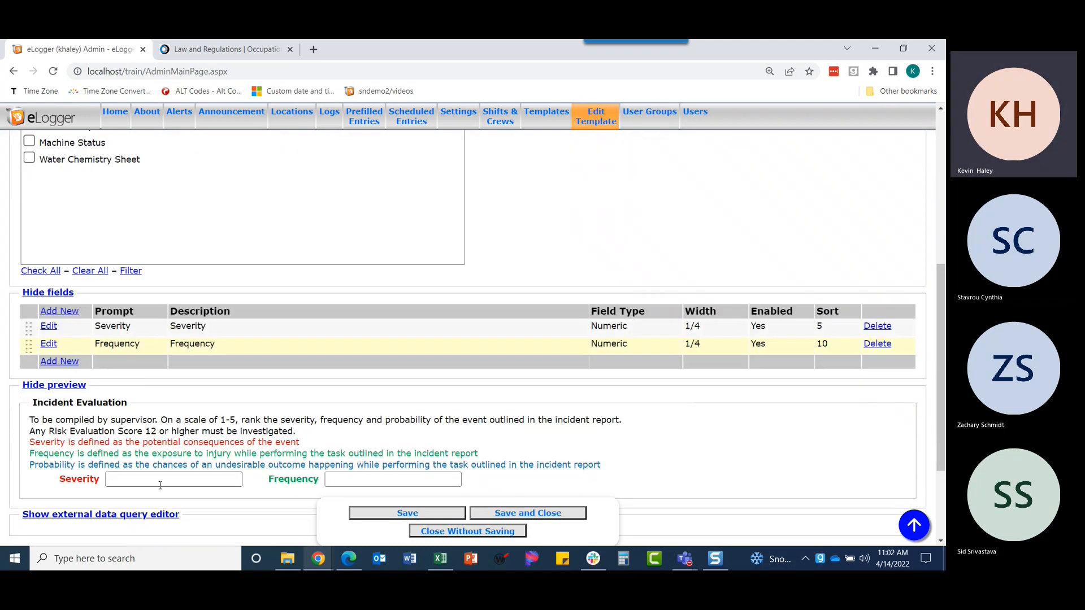
Step: Start a third numeric field in the template with the prompt "Probability"
left_click(59, 361)
left_click(59, 377)
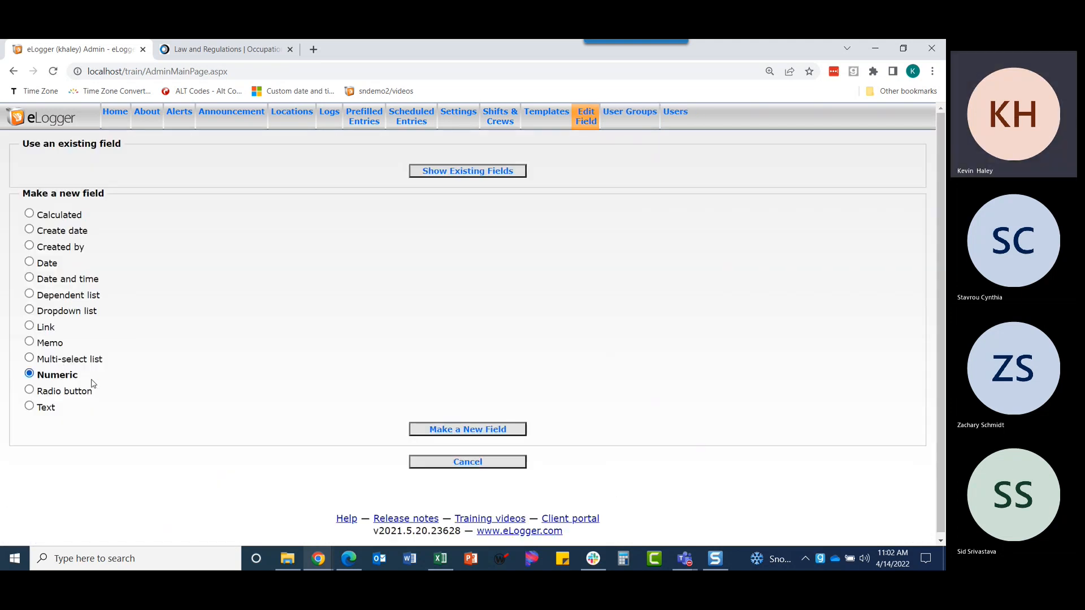
left_click(468, 429)
type("Probability")
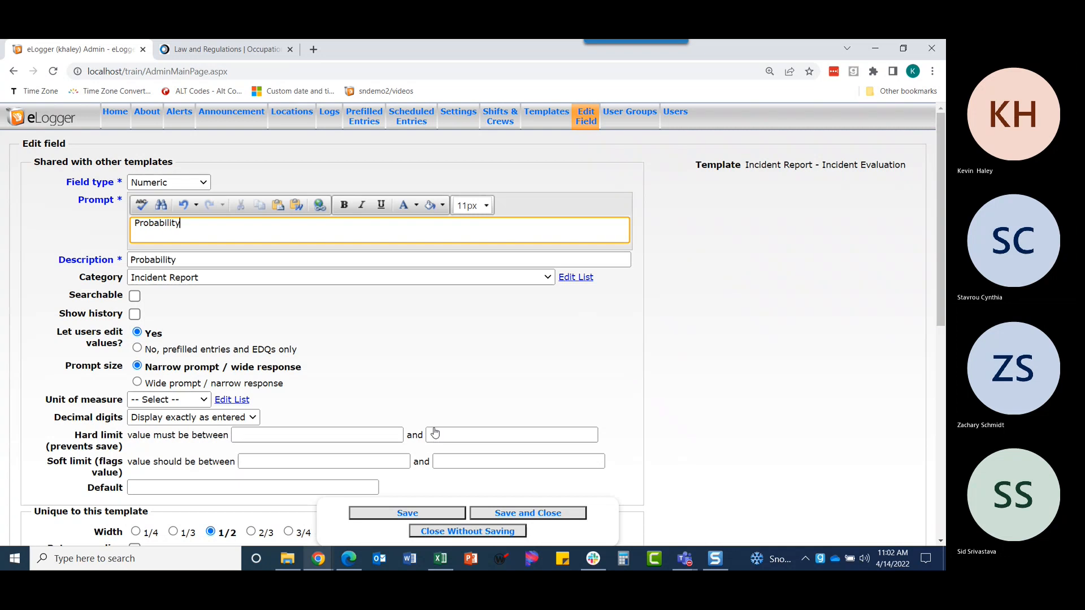
Step: Colour the Probability prompt text blue and make the field searchable
left_click_drag(182, 223, 127, 227)
left_click(416, 205)
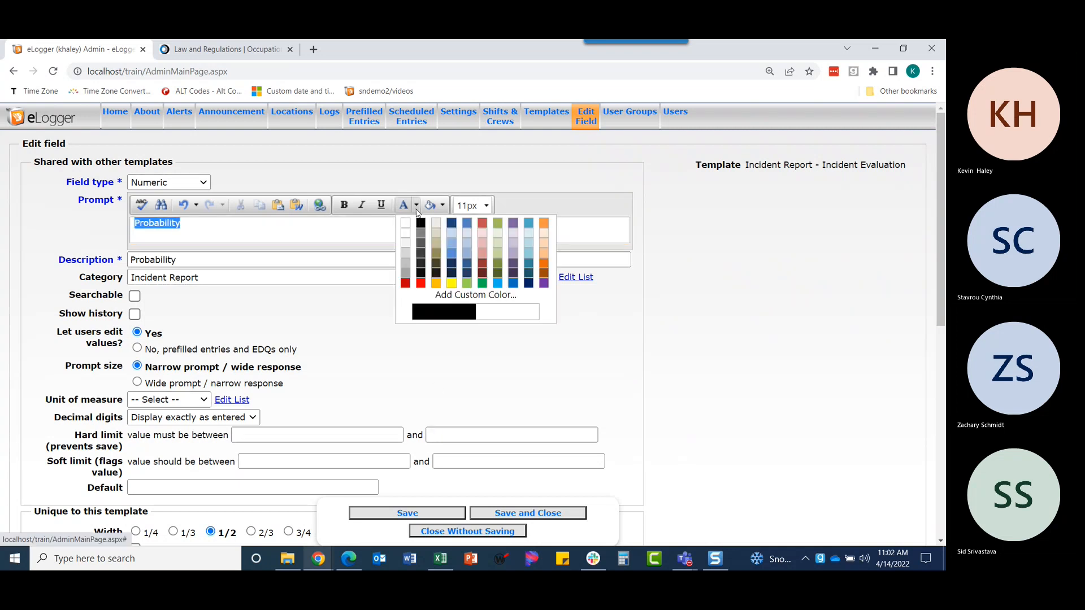
left_click(517, 286)
left_click(135, 297)
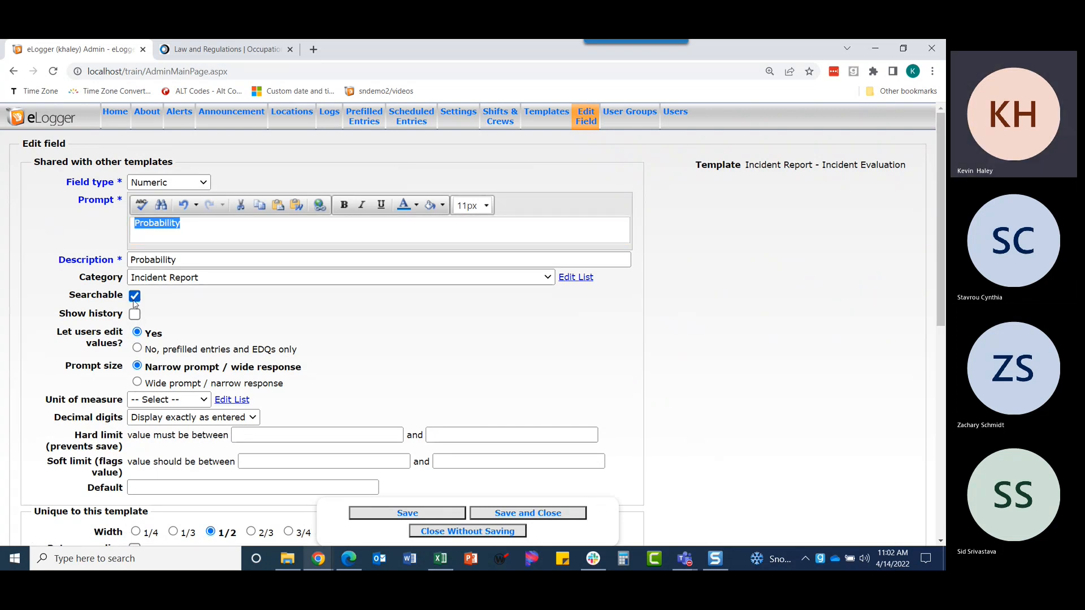
Step: Set the Probability field's hard limit to between 1 and 5 and its width to 1/4, then save and close it
left_click(241, 437)
type("1")
left_click(459, 435)
type("5")
scroll(310, 460, "down", 2)
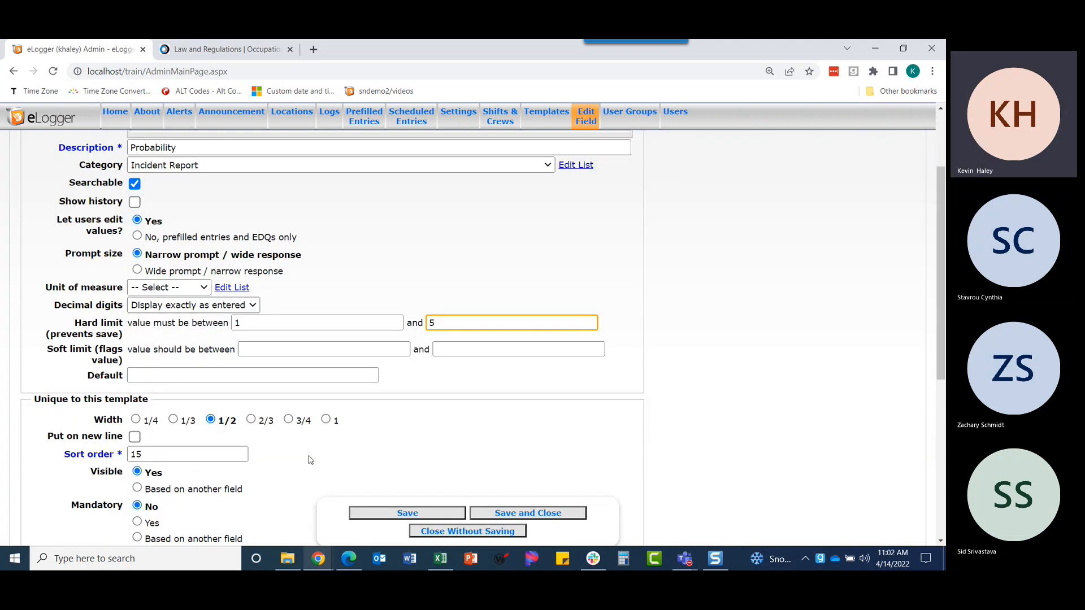
left_click(135, 408)
left_click(502, 512)
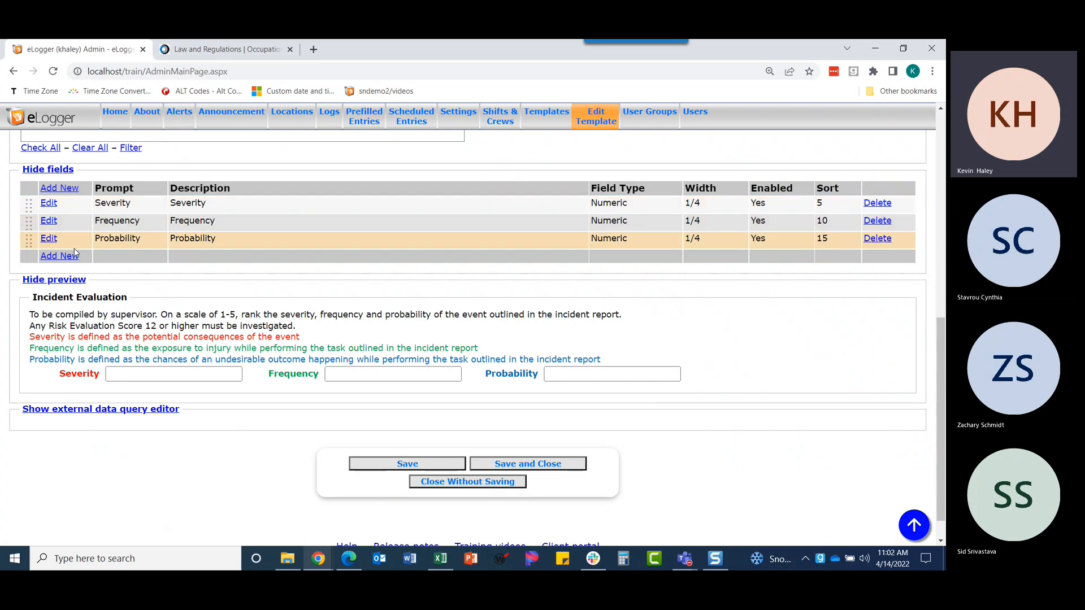
Step: Start a new calculated field in the template with the prompt "Evaluation Score" and make it searchable
left_click(51, 258)
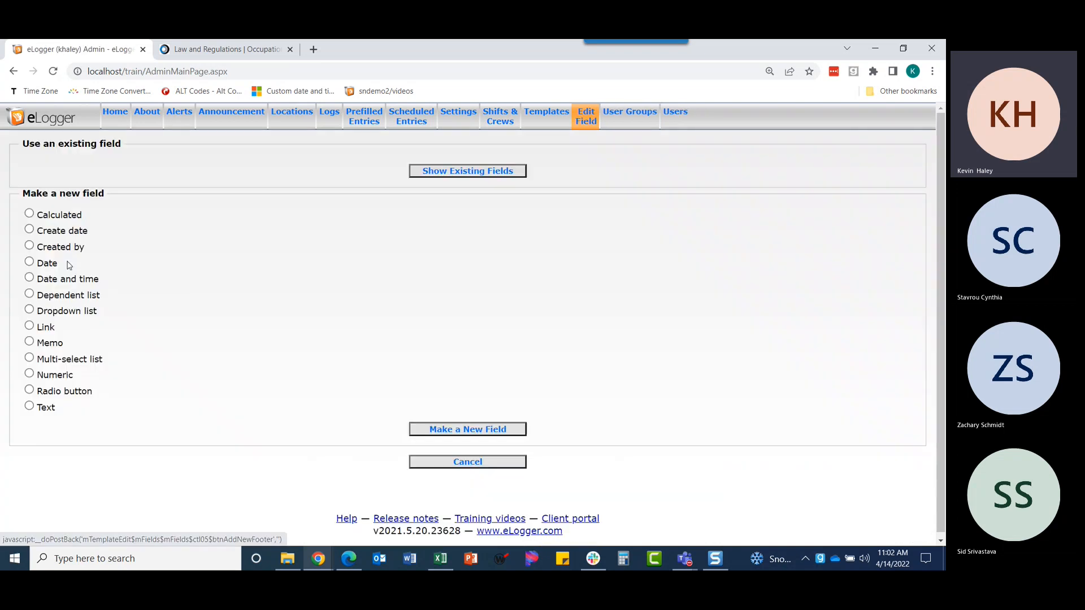
left_click(60, 218)
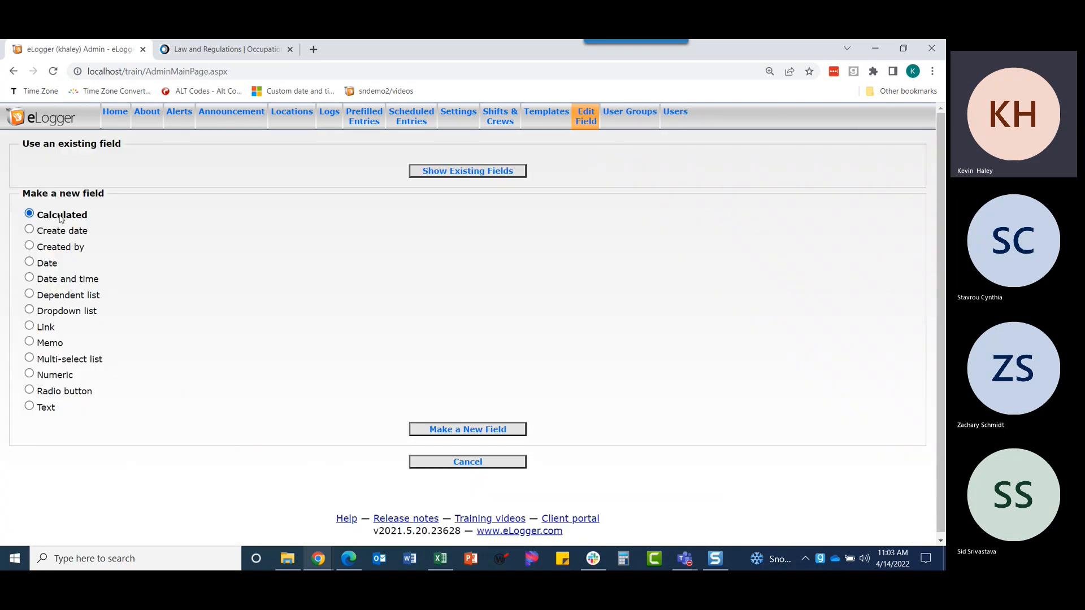
left_click(432, 433)
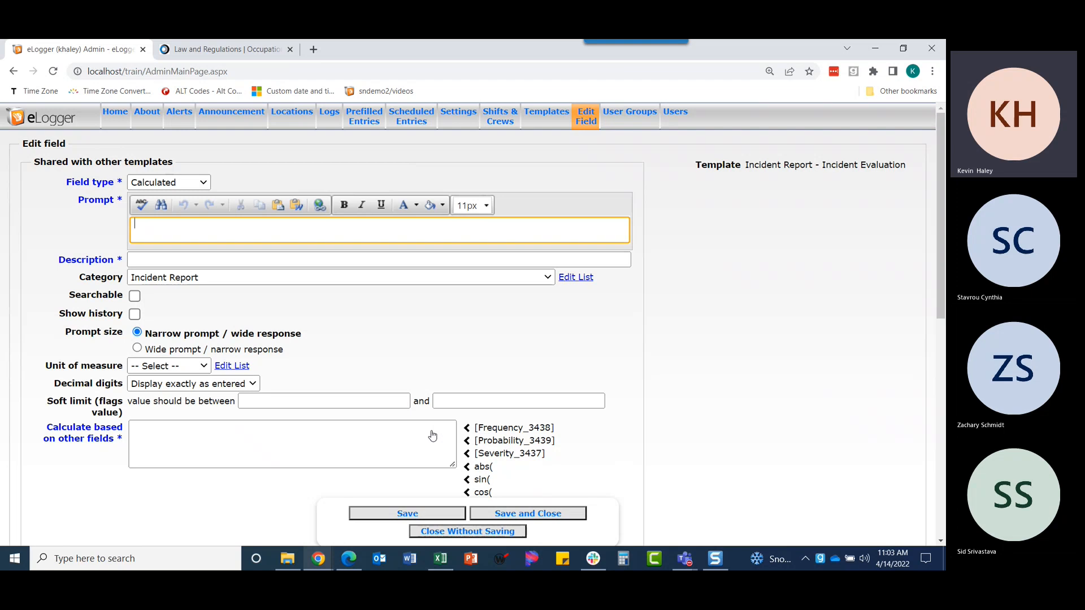
type("Evaluation Score")
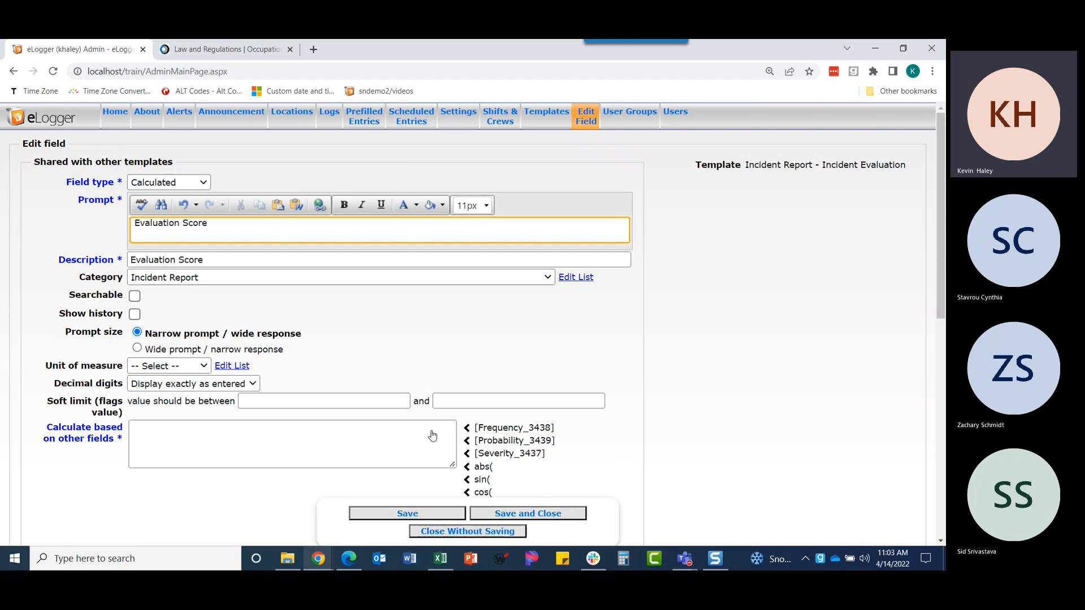
left_click(134, 296)
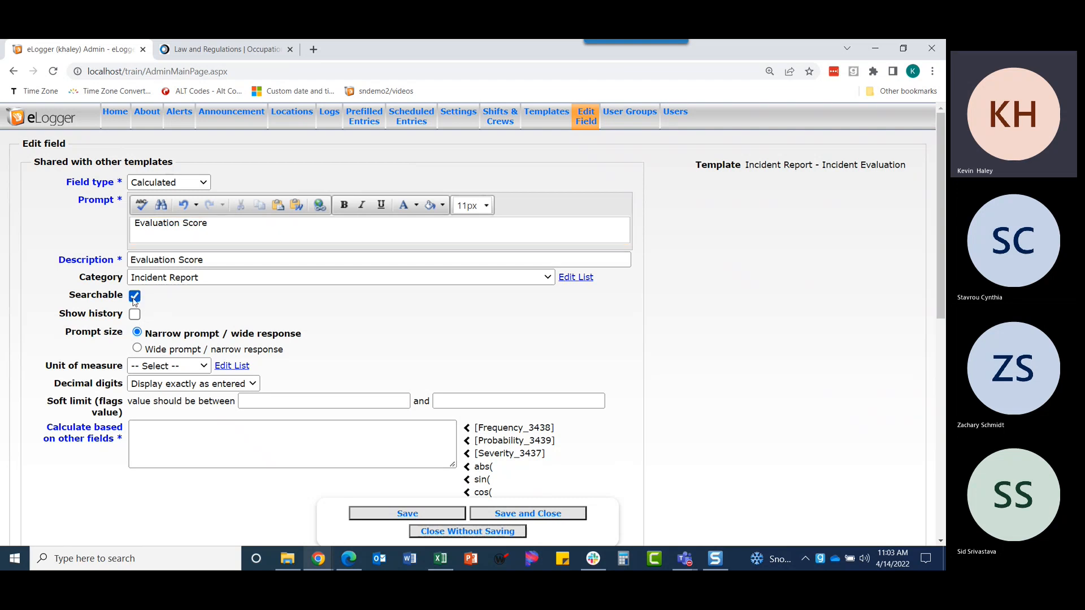
scroll(147, 402, "down", 2)
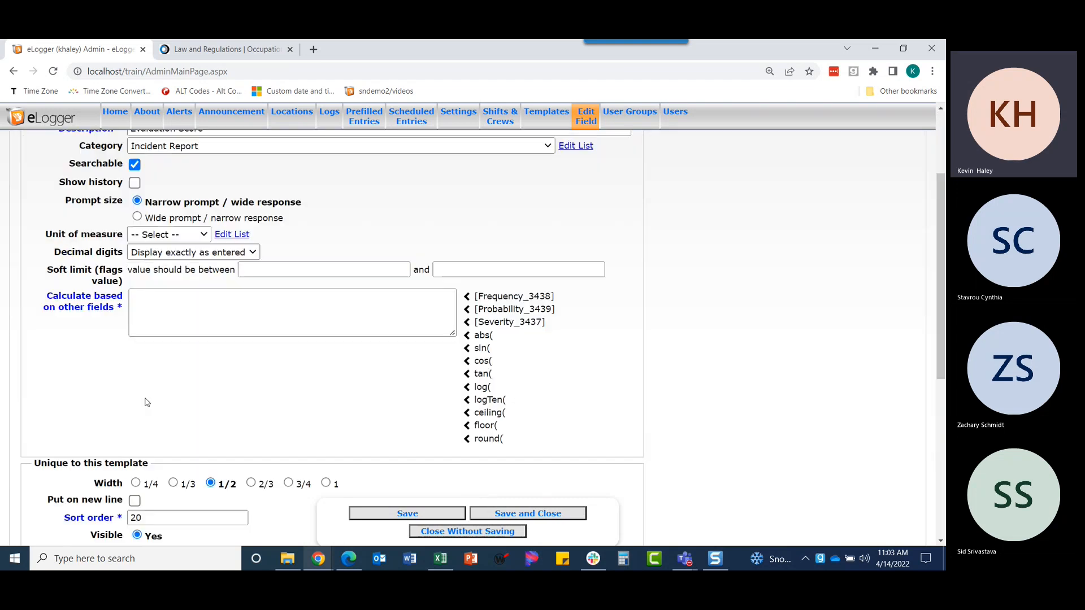
Step: Set the Evaluation Score field's soft limit to between 0 and 11
scroll(146, 402, "down", 4)
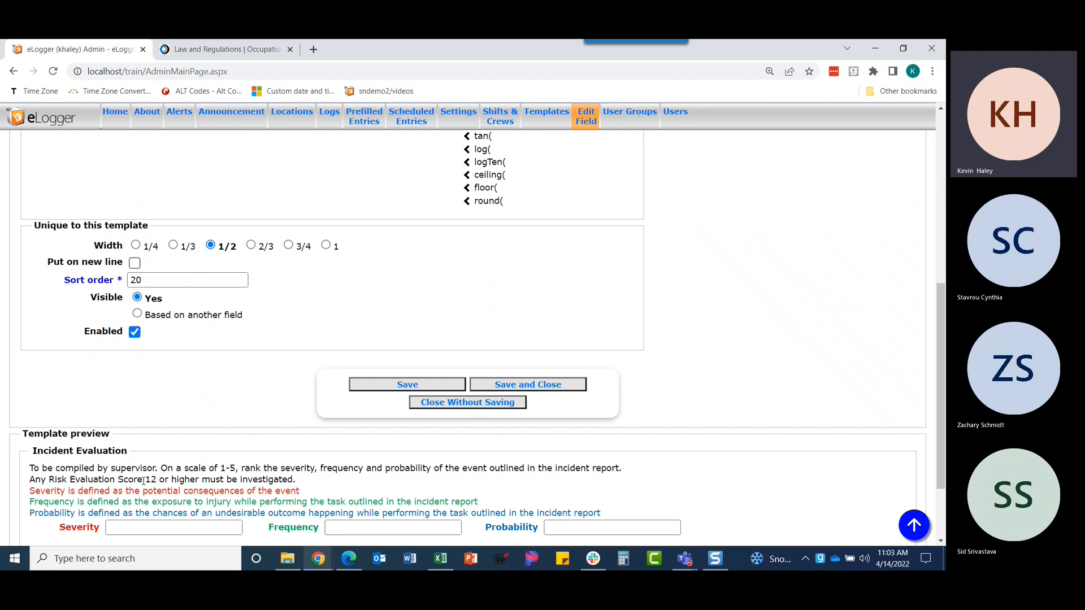
scroll(162, 483, "up", 4)
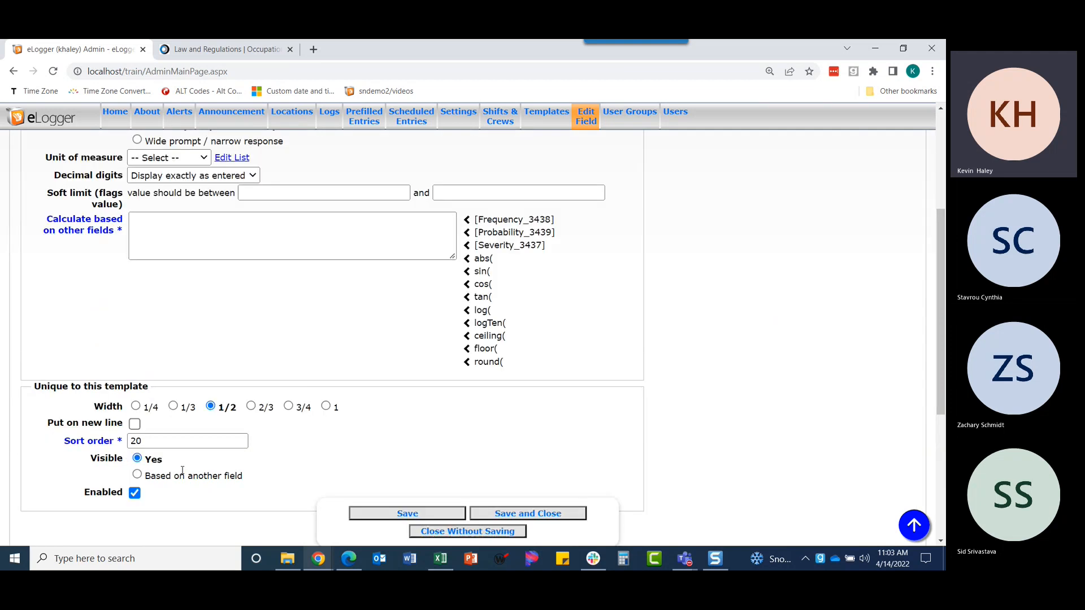
left_click(261, 276)
type("0")
left_click(489, 277)
type("11")
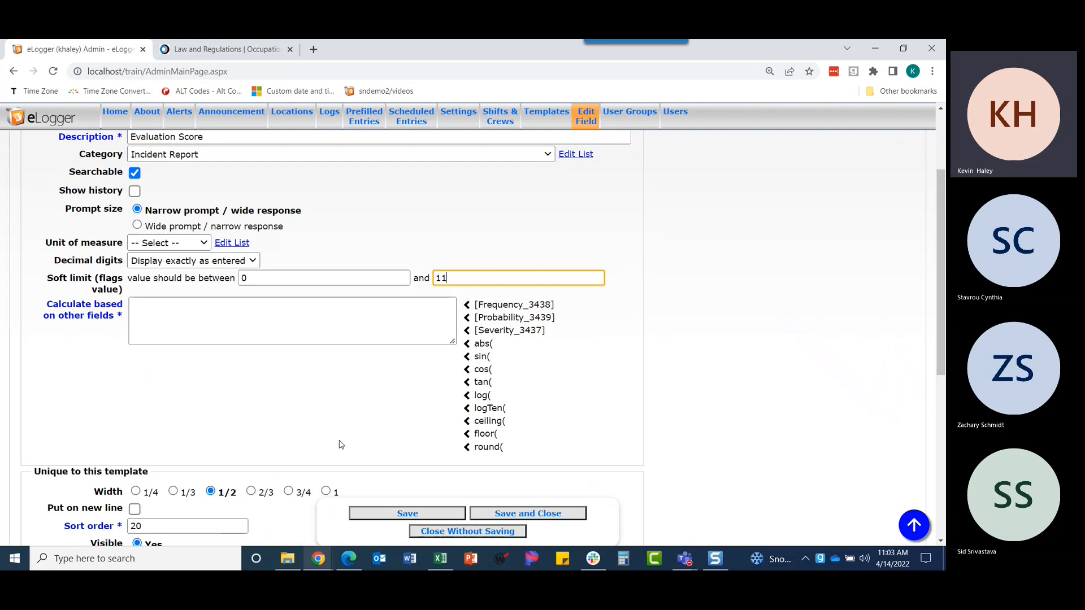
Step: Build the Evaluation Score formula as [Severity_3437] + [Frequency_3438] + [Probability_3439]
scroll(234, 421, "down", 2)
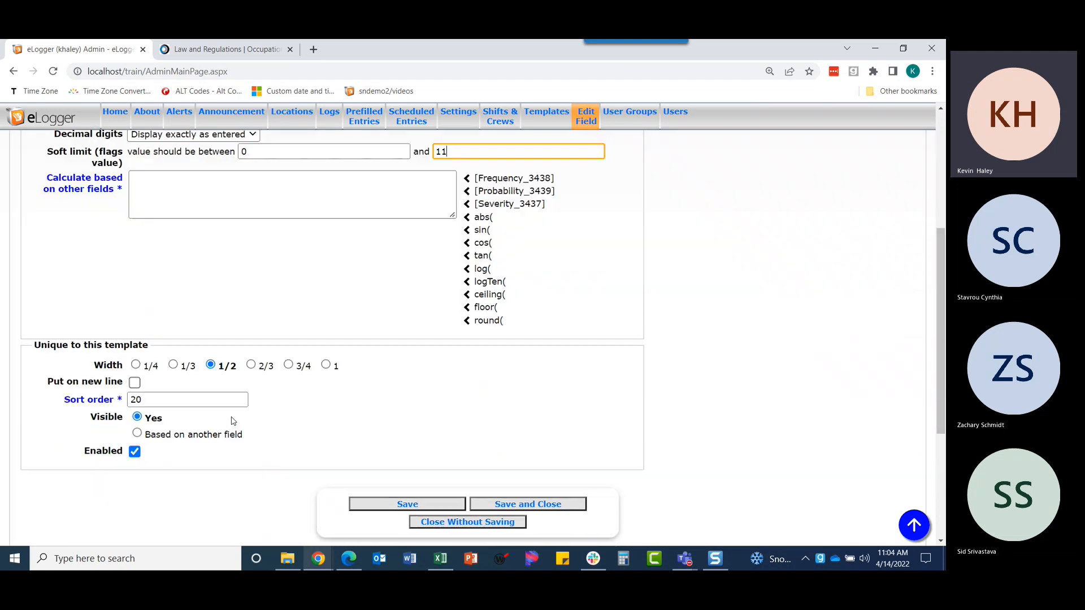
scroll(233, 420, "down", 3)
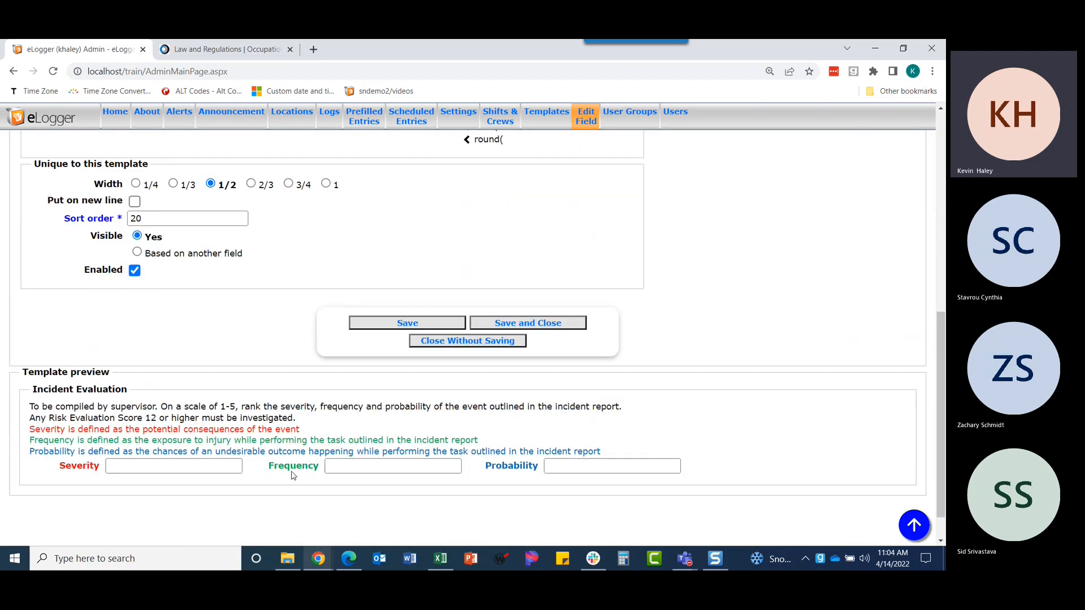
scroll(330, 427, "up", 4)
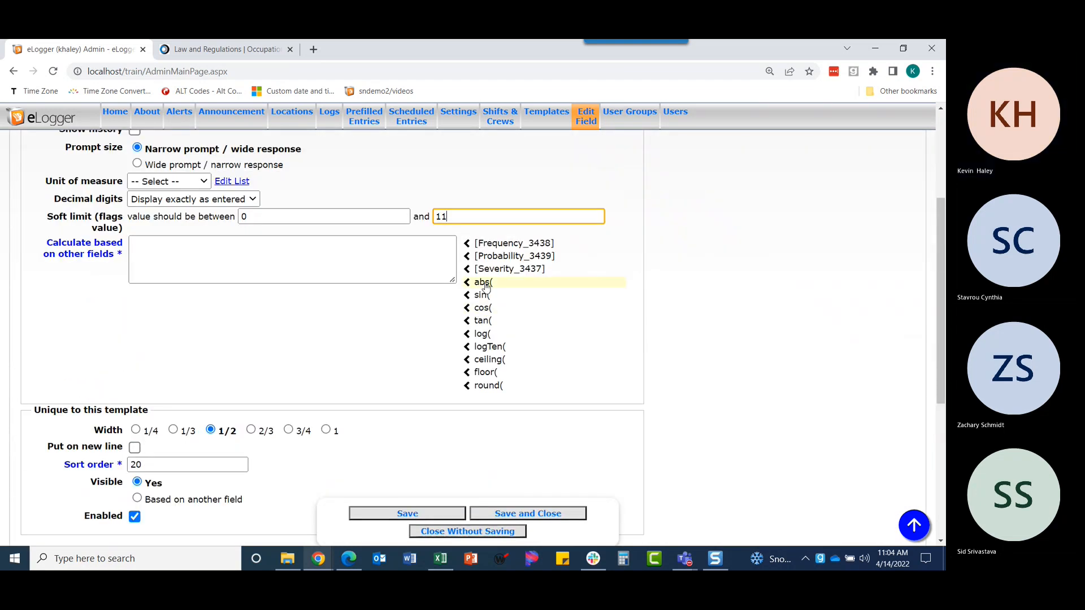
left_click(504, 270)
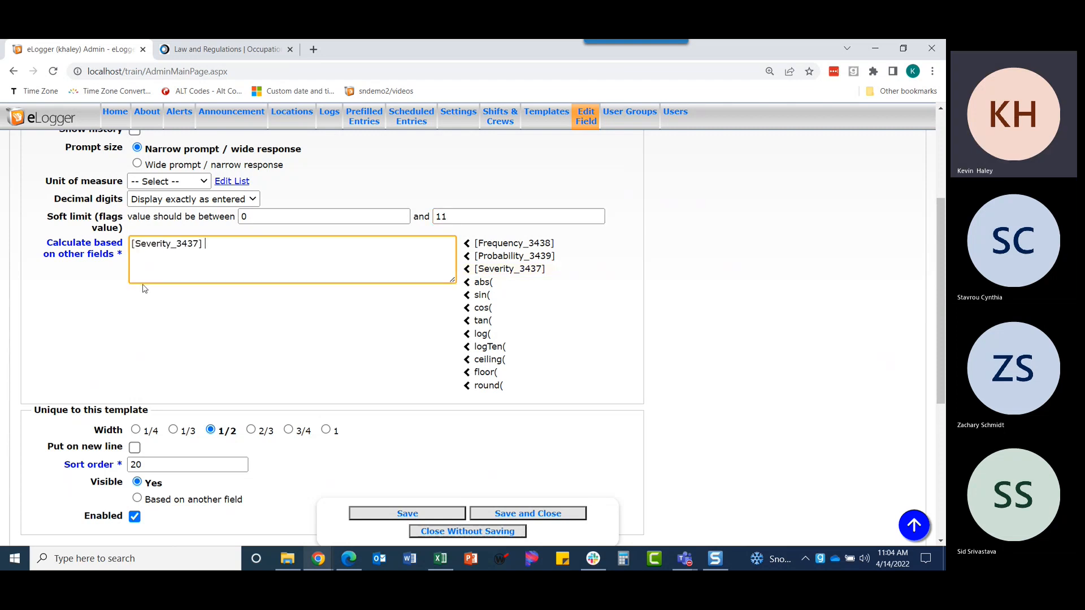
type("+")
left_click(510, 246)
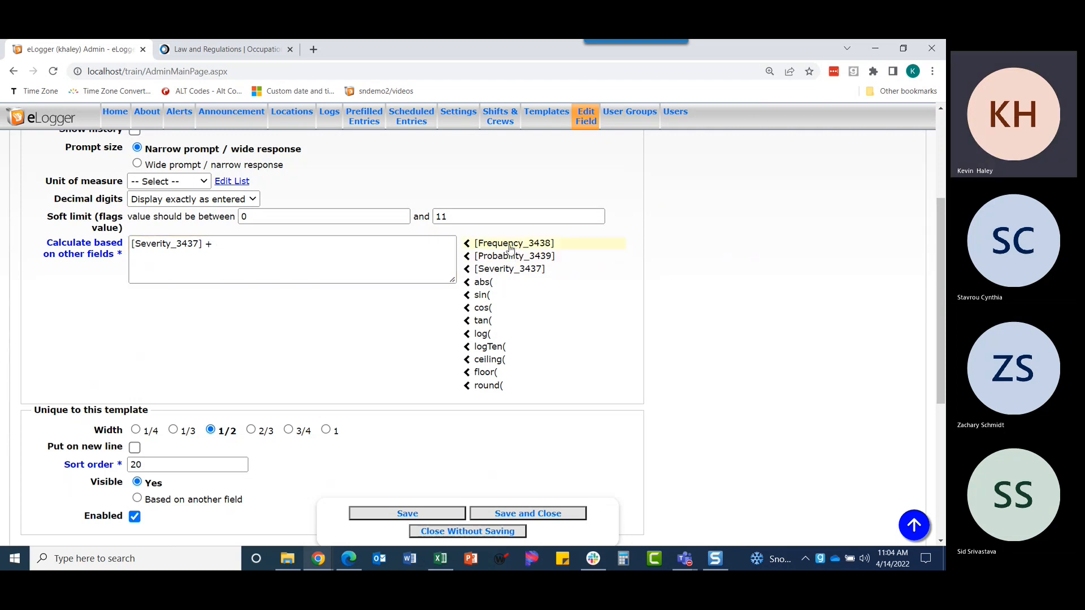
type("+")
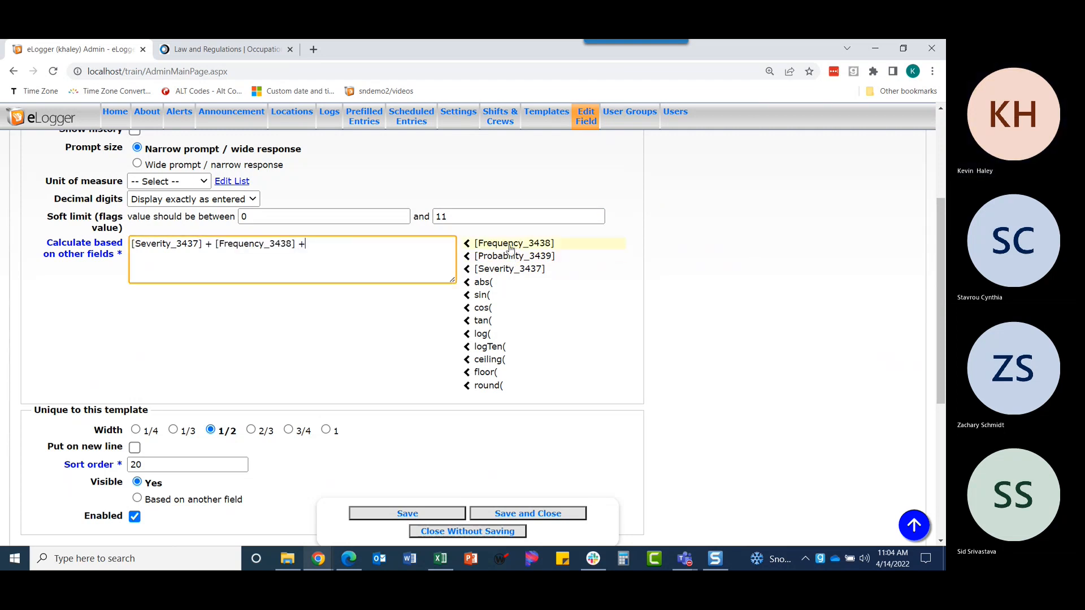
left_click(511, 257)
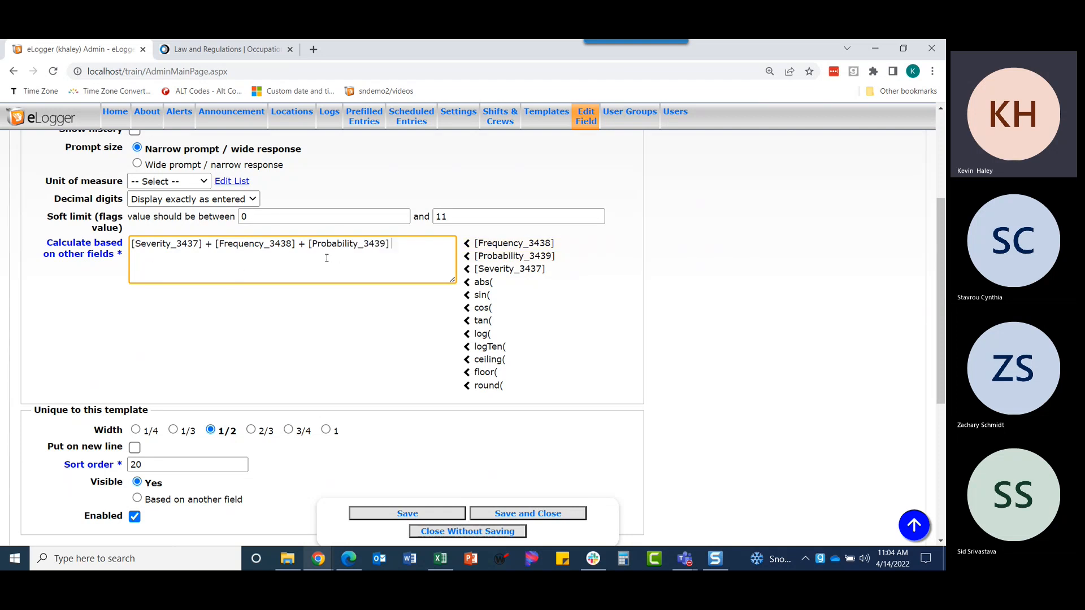
Step: Set the Evaluation Score field's width to 1/4, then save and close it
scroll(327, 258, "down", 1)
left_click(135, 368)
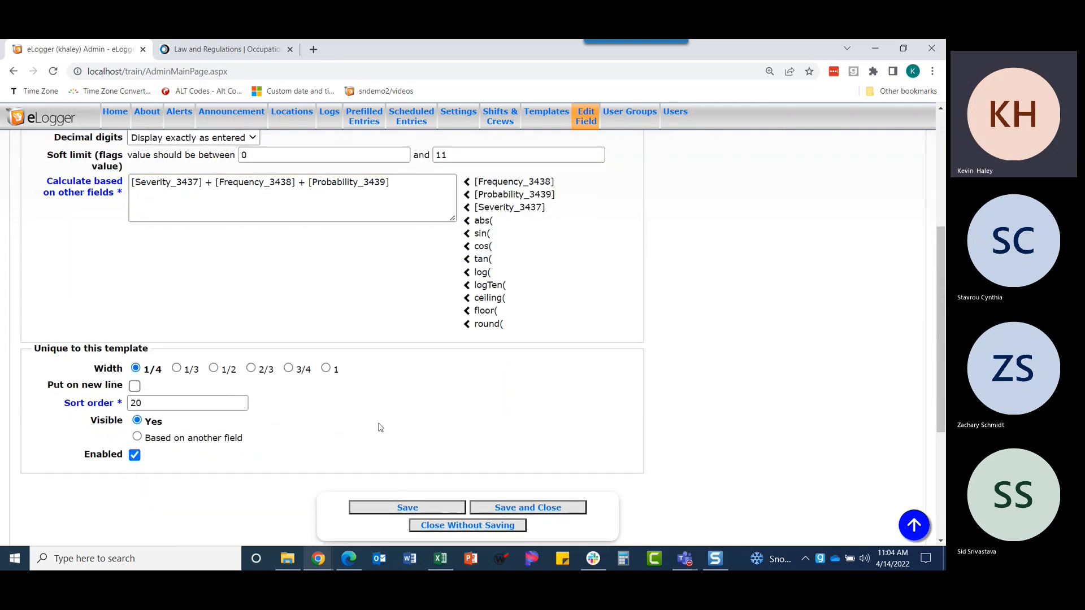
left_click(503, 508)
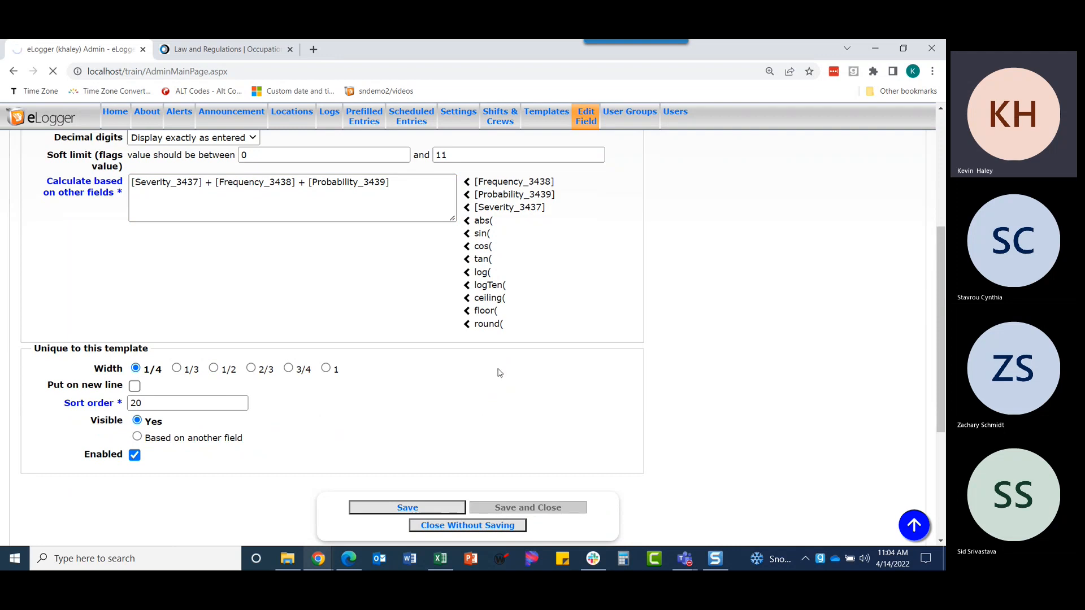
Step: Test the score calculation in the template preview with Severity 1, Frequency 2 and Probability 3
scroll(717, 429, "down", 3)
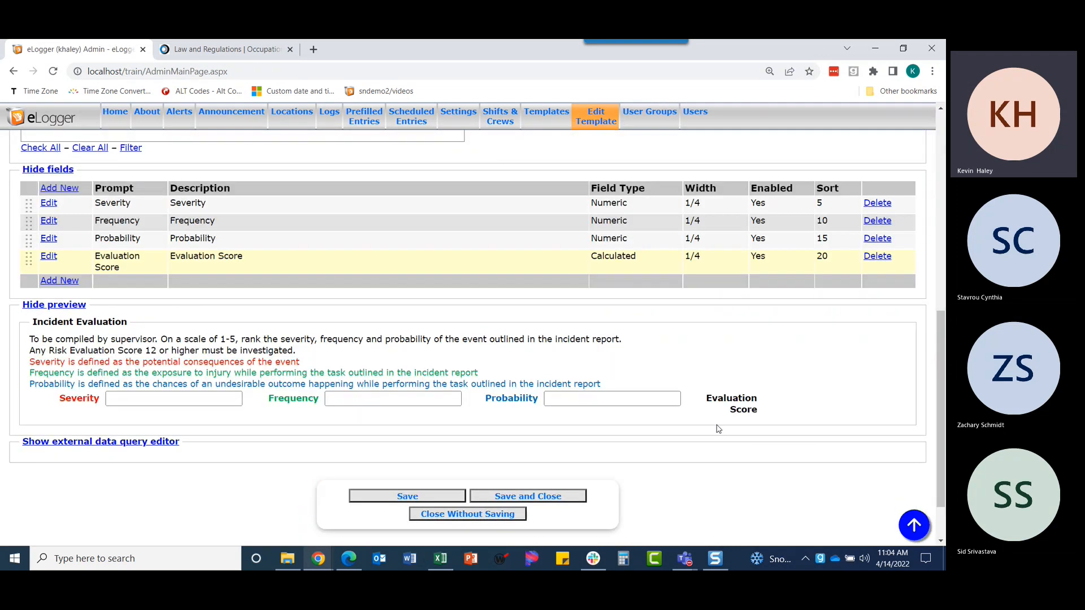
left_click(169, 399)
type("1")
left_click(332, 402)
type("2")
left_click(556, 399)
type("3")
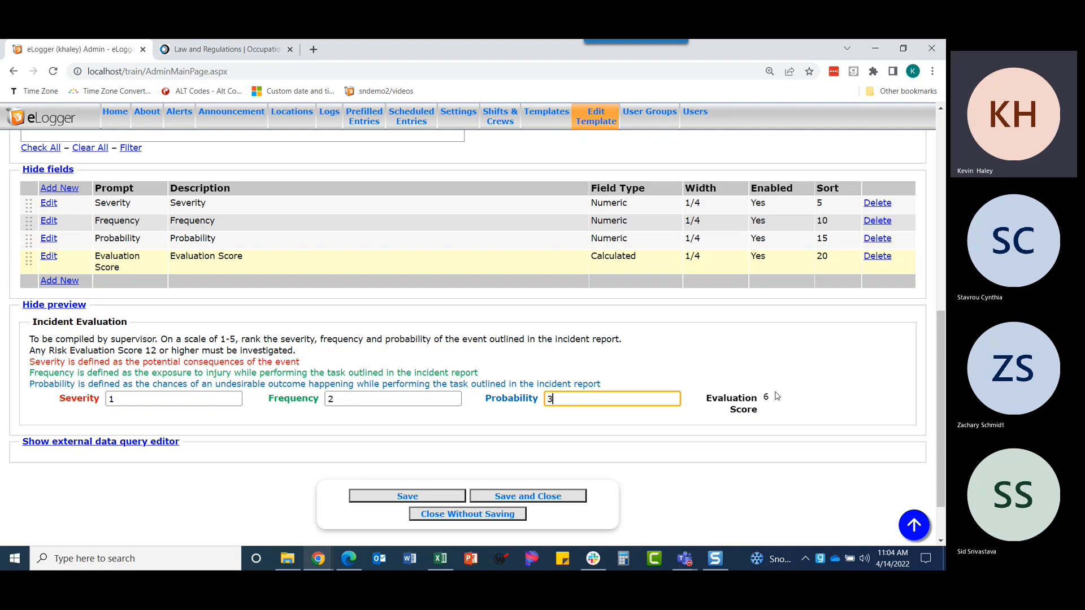
Step: Test the soft limit in the preview with Severity 4, Frequency 5 and Probability 4
double_click(110, 399)
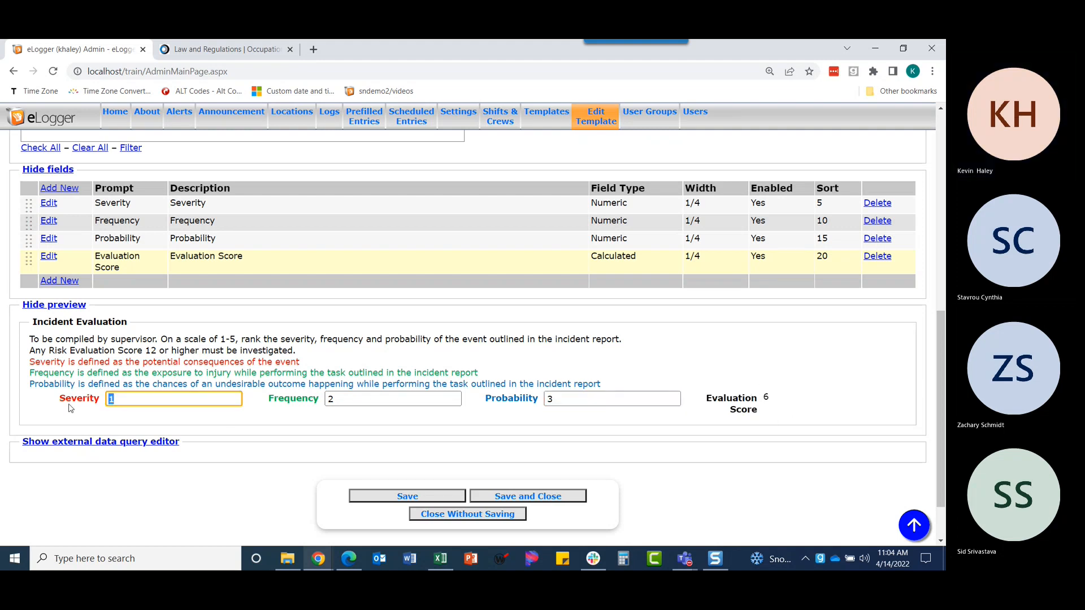
type("4")
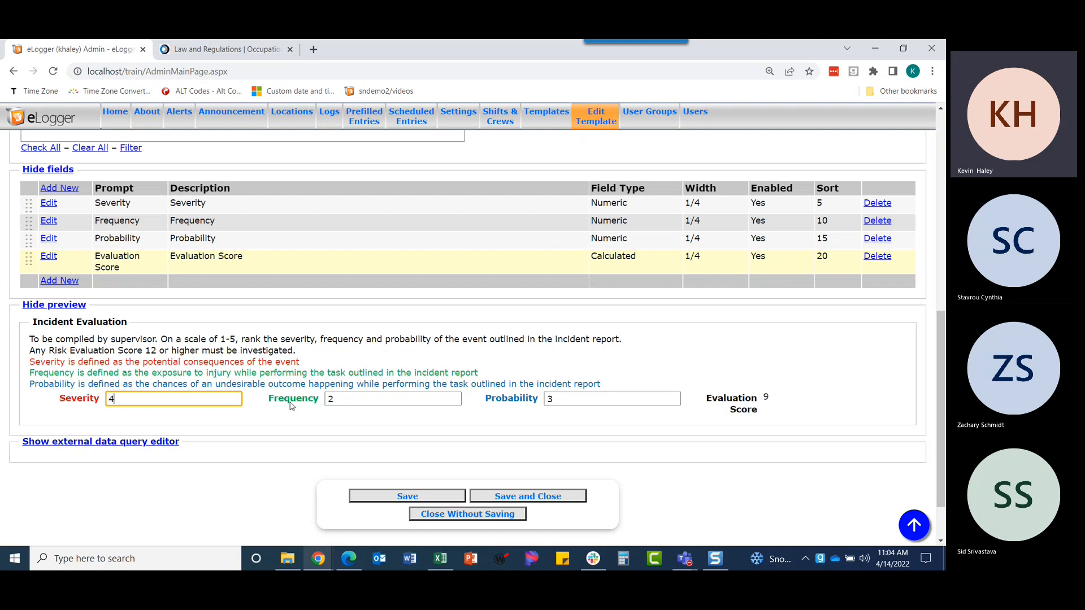
key("Tab")
type("5")
key("Tab")
type("4")
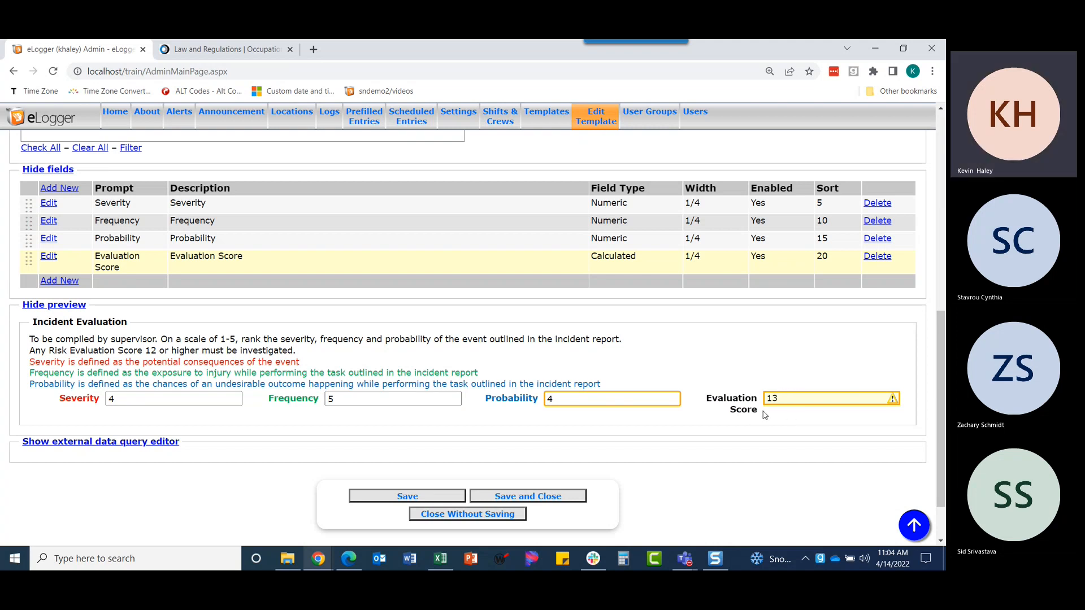
Step: Save and close the Incident Evaluation template, and move Supervisor Signature to the end of the template list
left_click(534, 497)
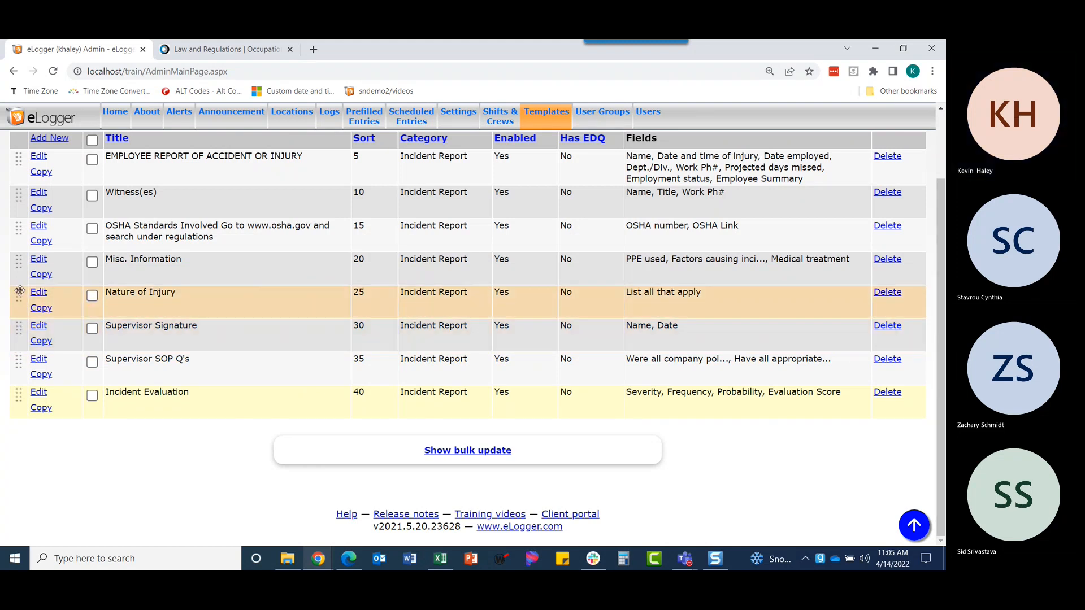
left_click_drag(18, 328, 21, 393)
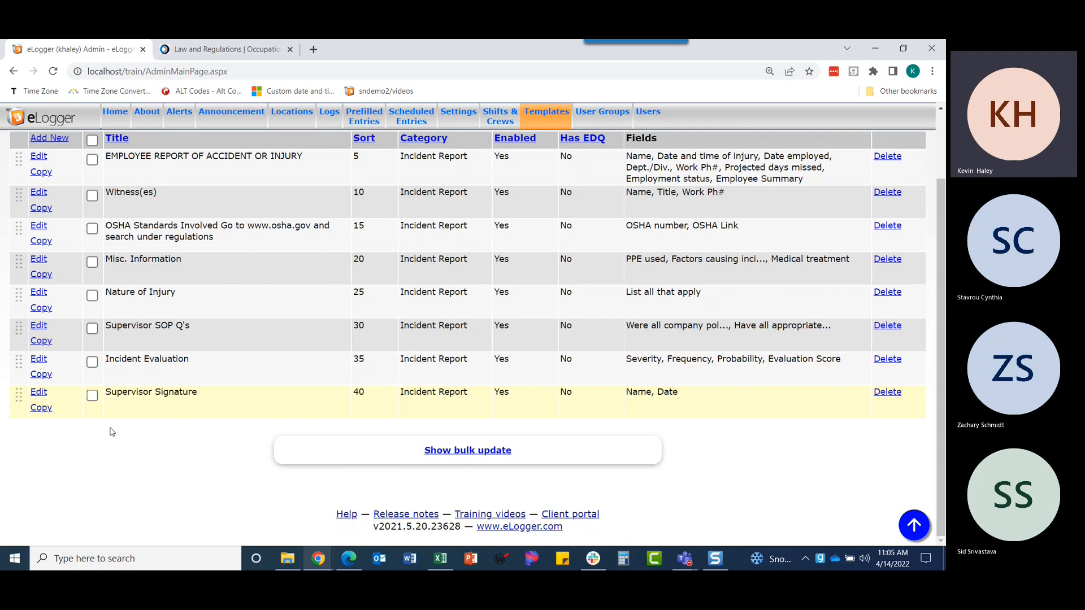
Step: Start a new log entry for the Day shift, crew B, at the Power Plant location in the Incident Report log
left_click(117, 124)
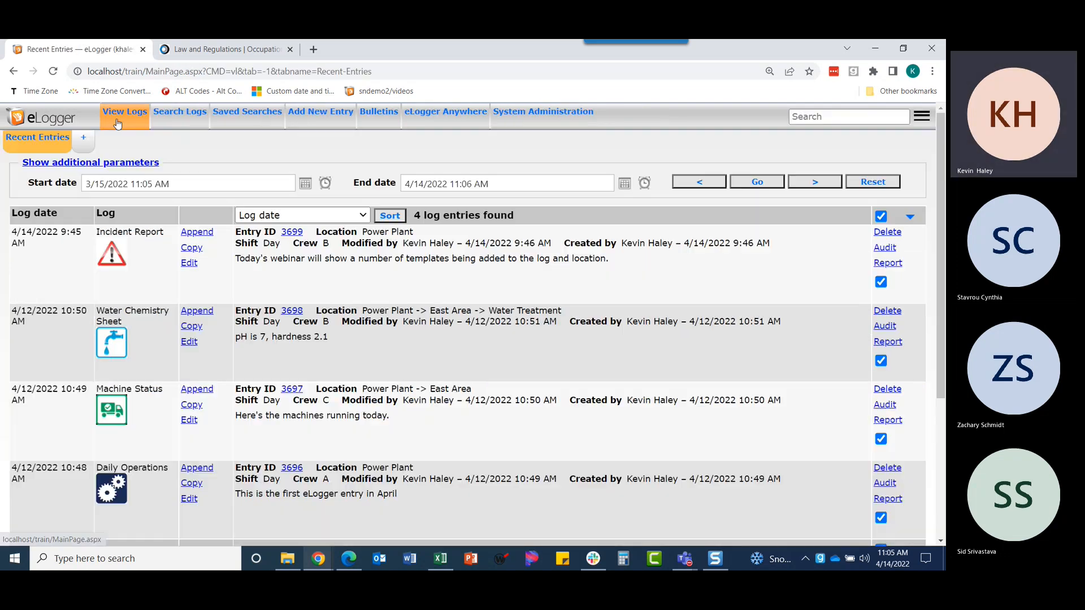
left_click(314, 127)
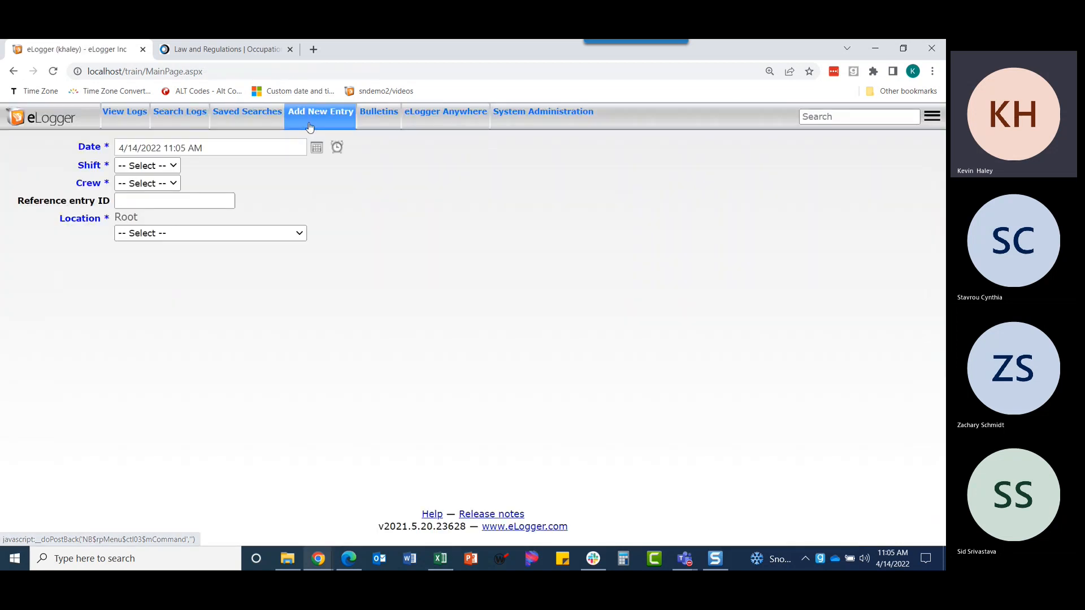
left_click(133, 166)
left_click(131, 191)
left_click(136, 183)
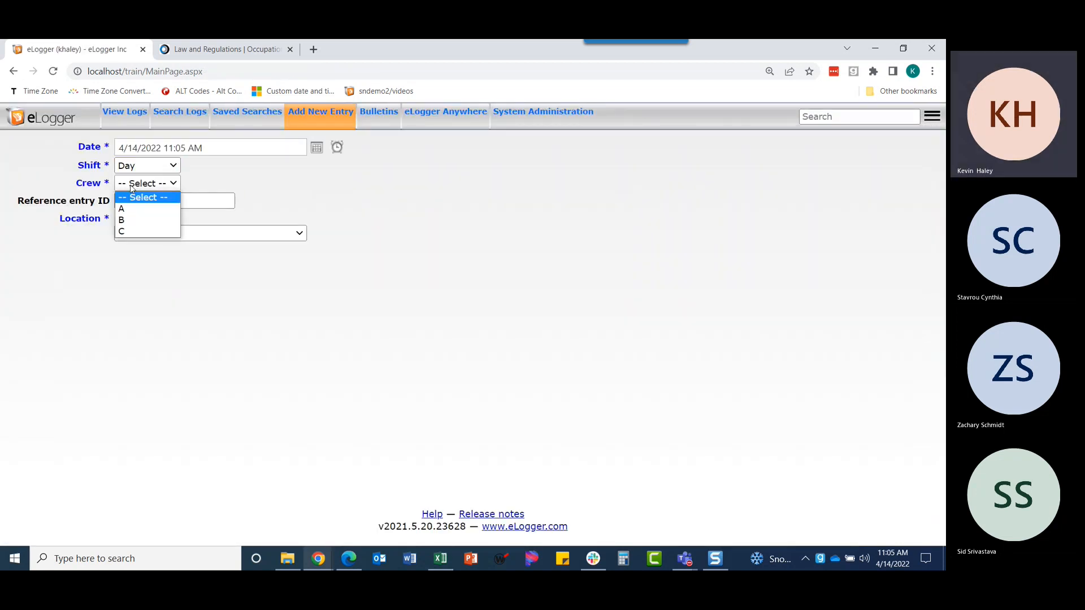
left_click(135, 222)
left_click(142, 235)
left_click(141, 249)
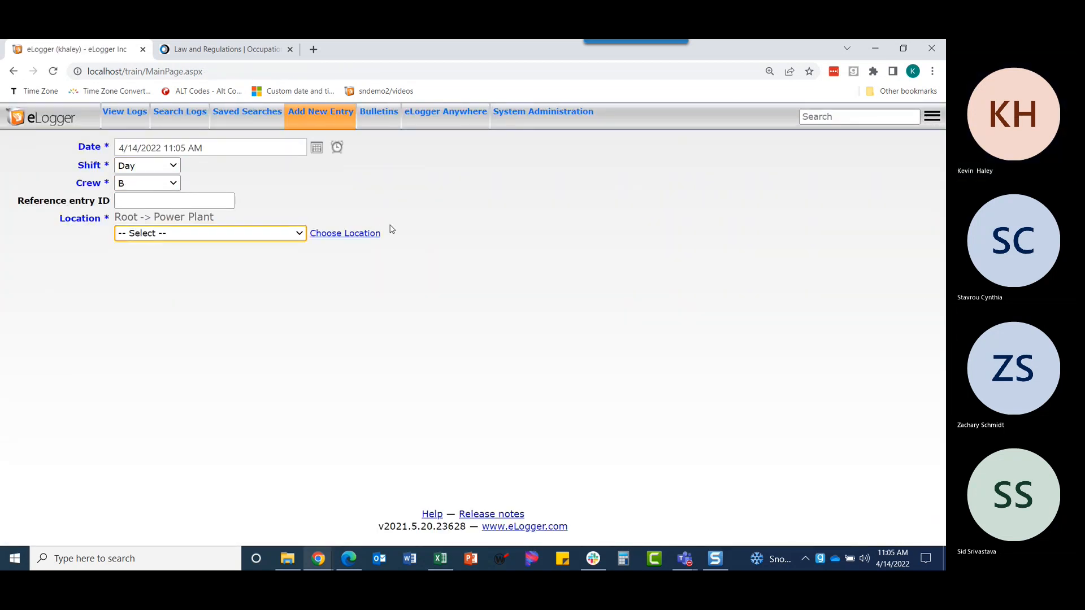
left_click(340, 238)
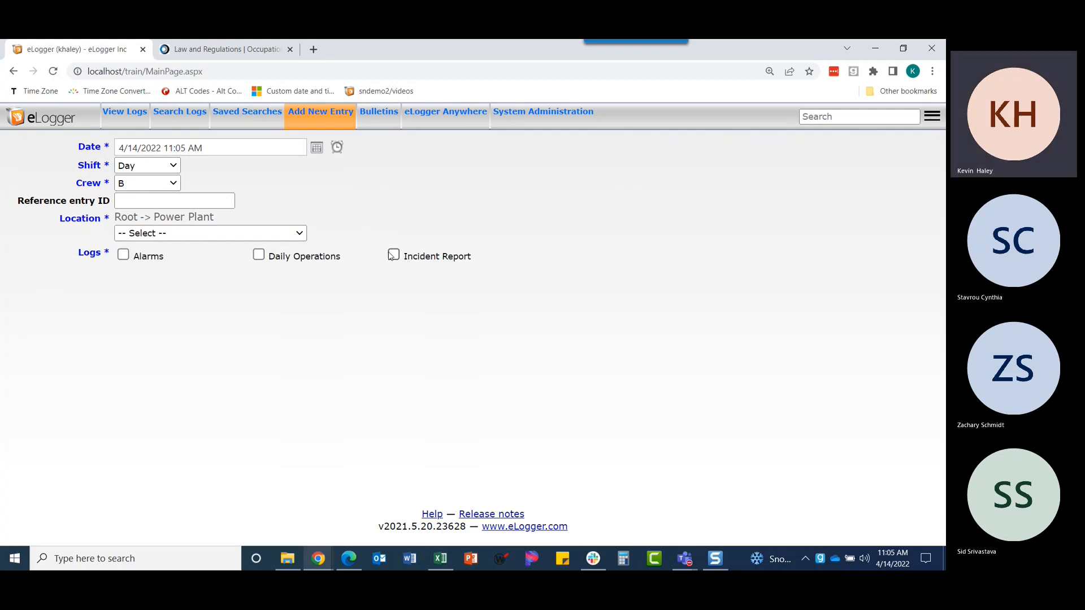
left_click(390, 254)
Step: Enter the employee's name, the injury date and time 4/14/2022 8:00 AM, and the date employed 4/1/2022
scroll(317, 339, "down", 3)
left_click(245, 306)
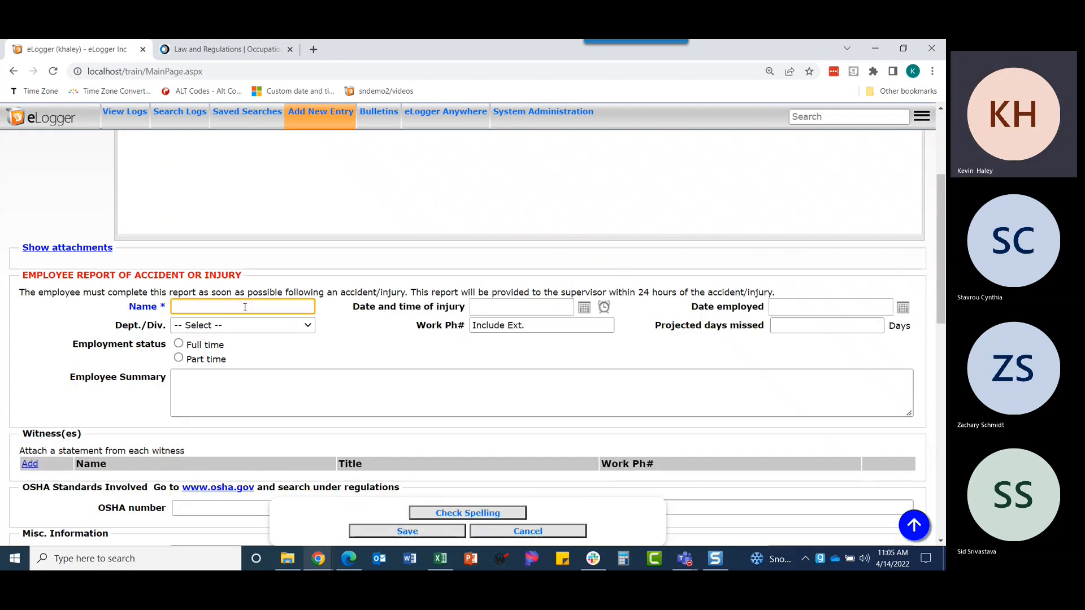
type("Kevin")
left_click(584, 307)
left_click(517, 395)
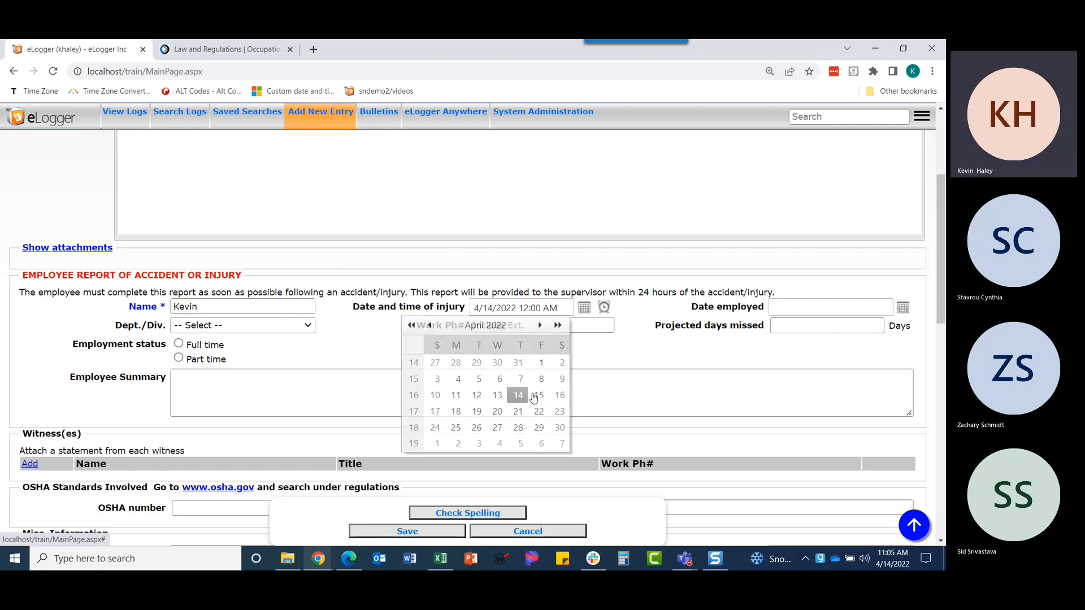
left_click(603, 307)
left_click(557, 382)
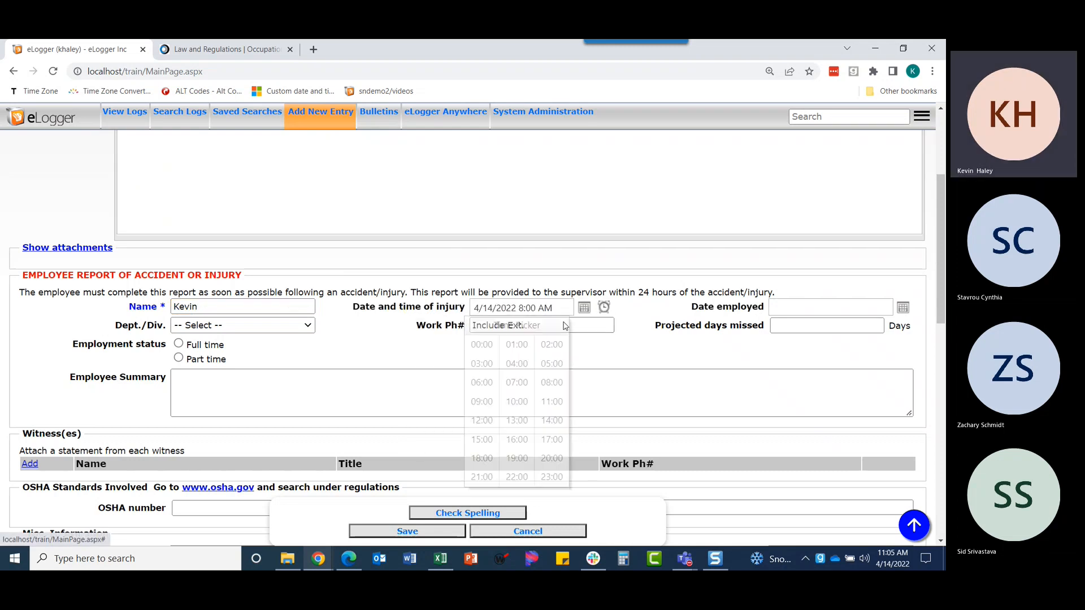
left_click(903, 307)
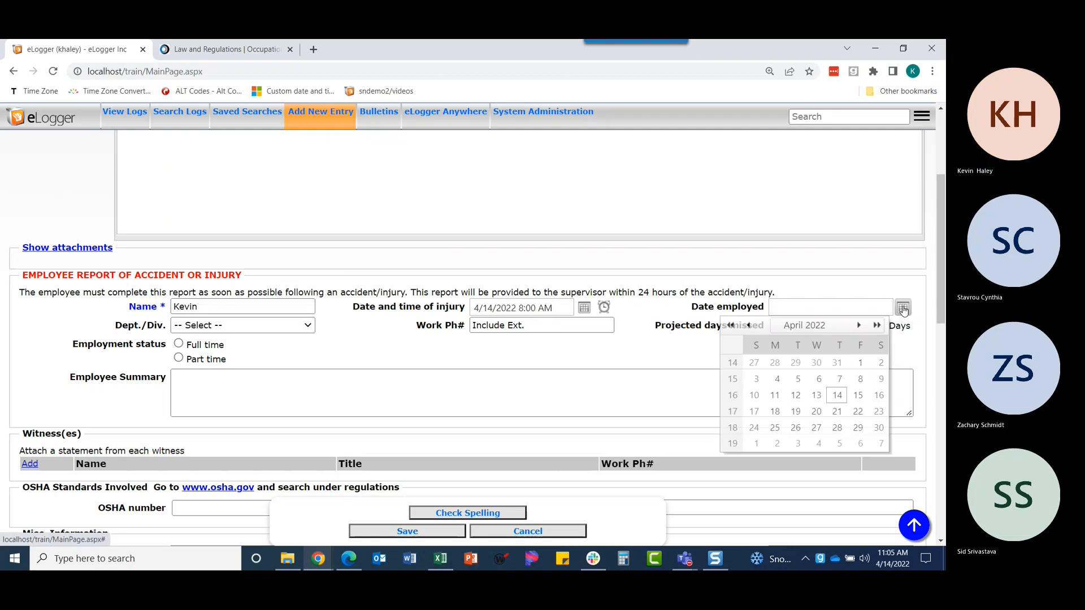
left_click(860, 362)
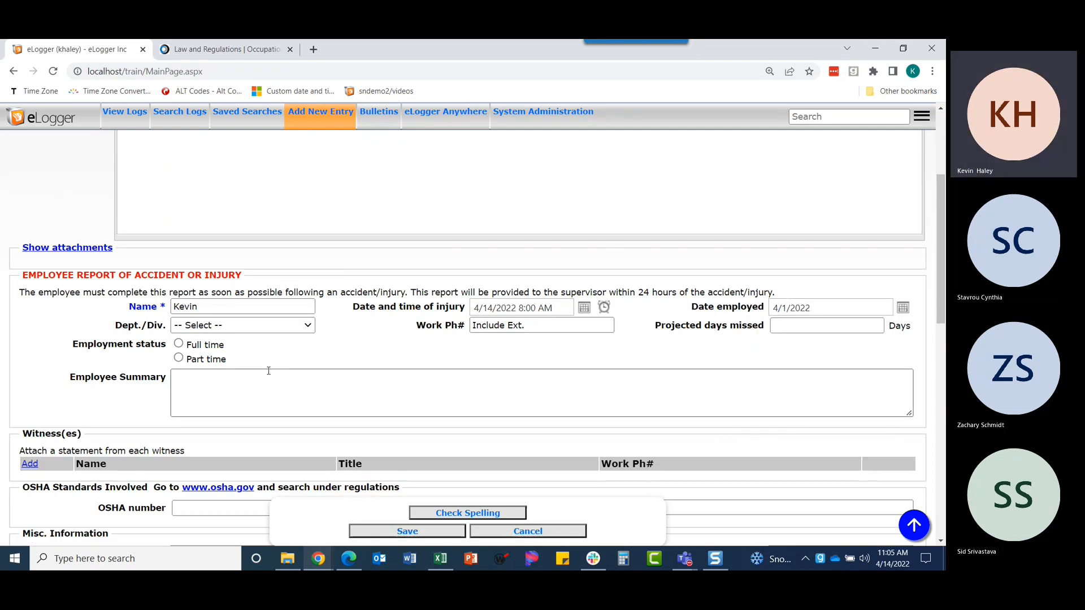
Step: Fill in the Maintenance department, the work phone extension, 2 projected days missed and Full time employment status
left_click(251, 327)
left_click(243, 373)
left_click_drag(520, 325, 446, 337)
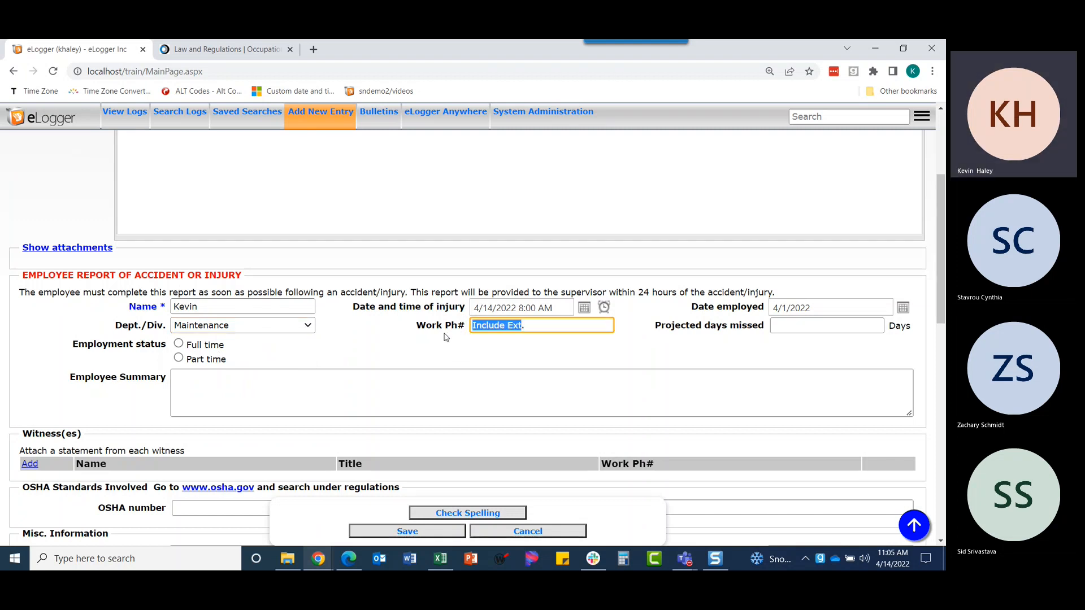
type("ext. 4")
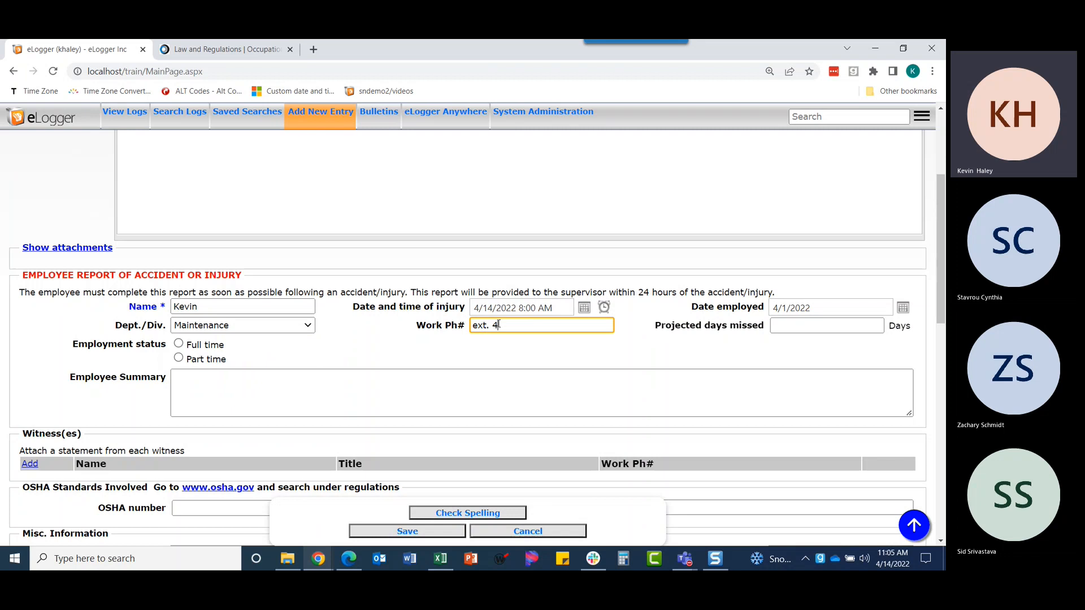
left_click(808, 328)
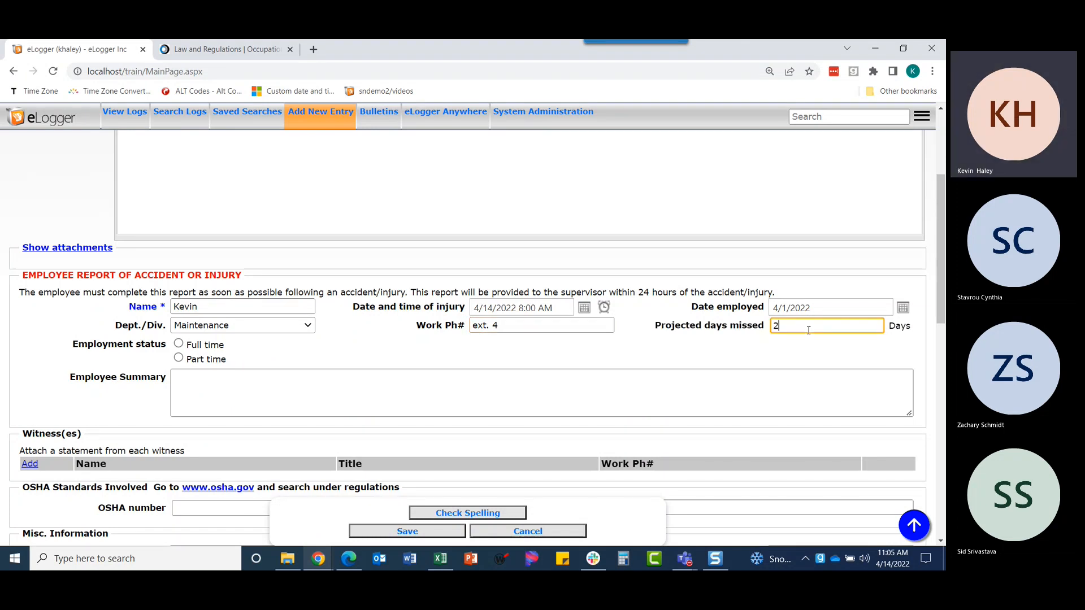
left_click(192, 345)
Step: Enter "Here is the summary of what happened" as the employee summary
left_click(199, 402)
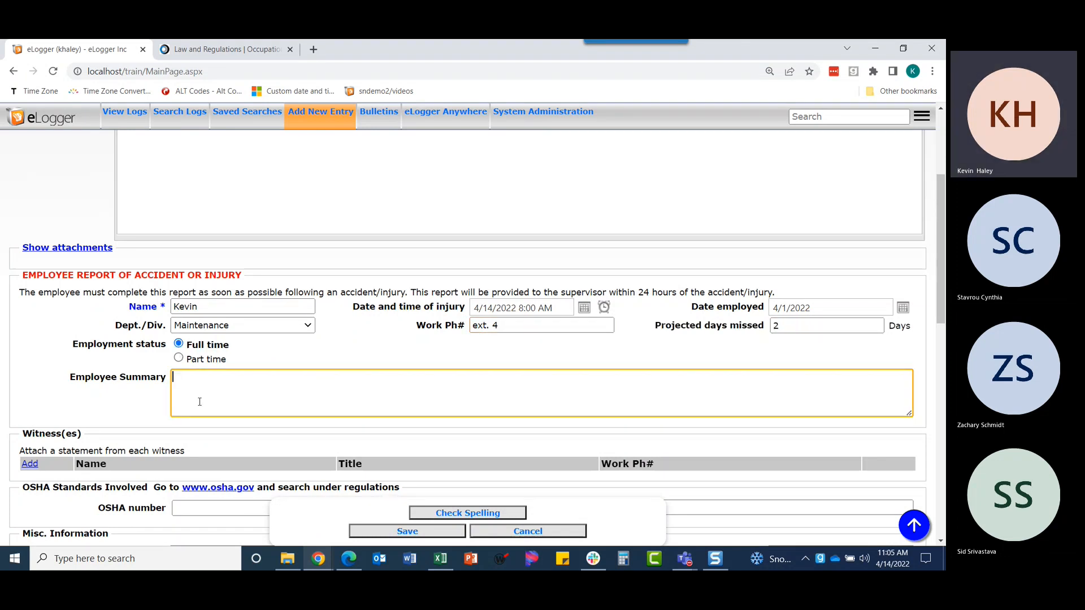
type("Here is the summary of what ")
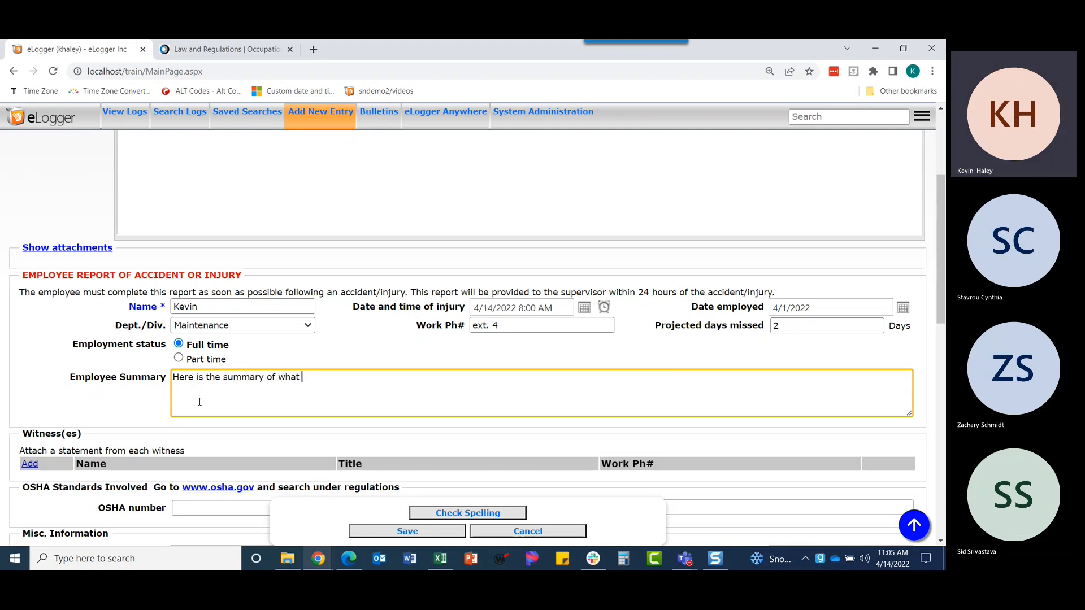
type("happened")
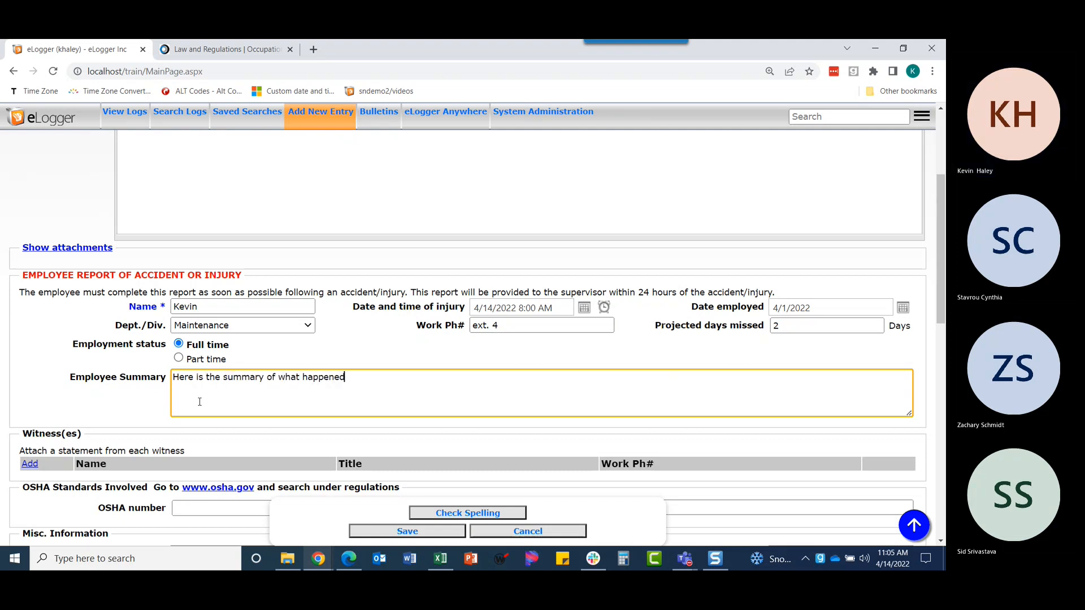
Step: Add two witness rows and fill the first with the witness's name, the title Operator and the work phone extension
scroll(162, 399, "down", 2)
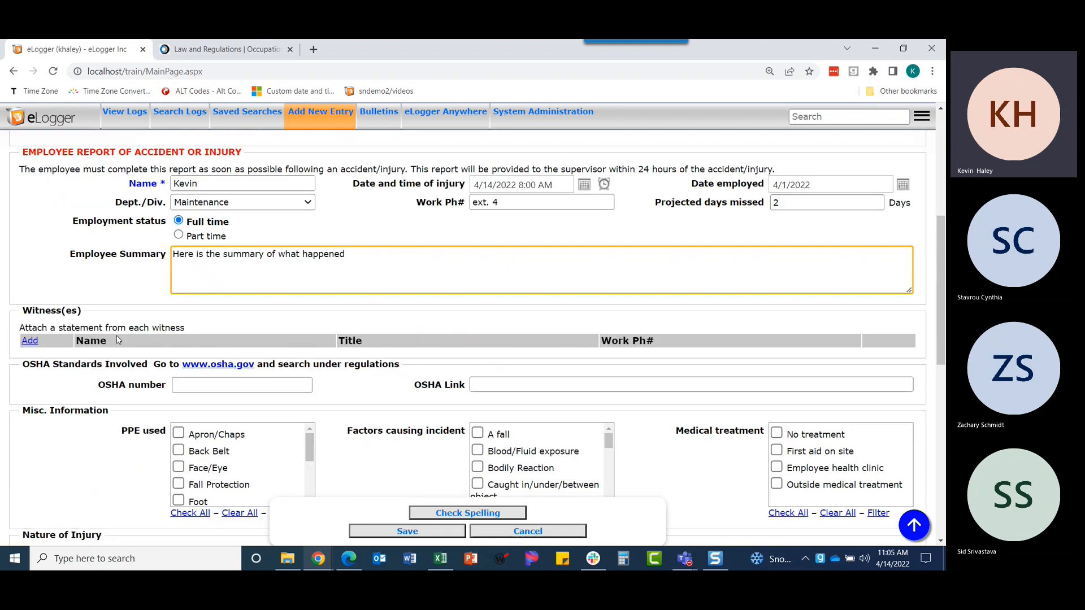
left_click(31, 340)
left_click(31, 341)
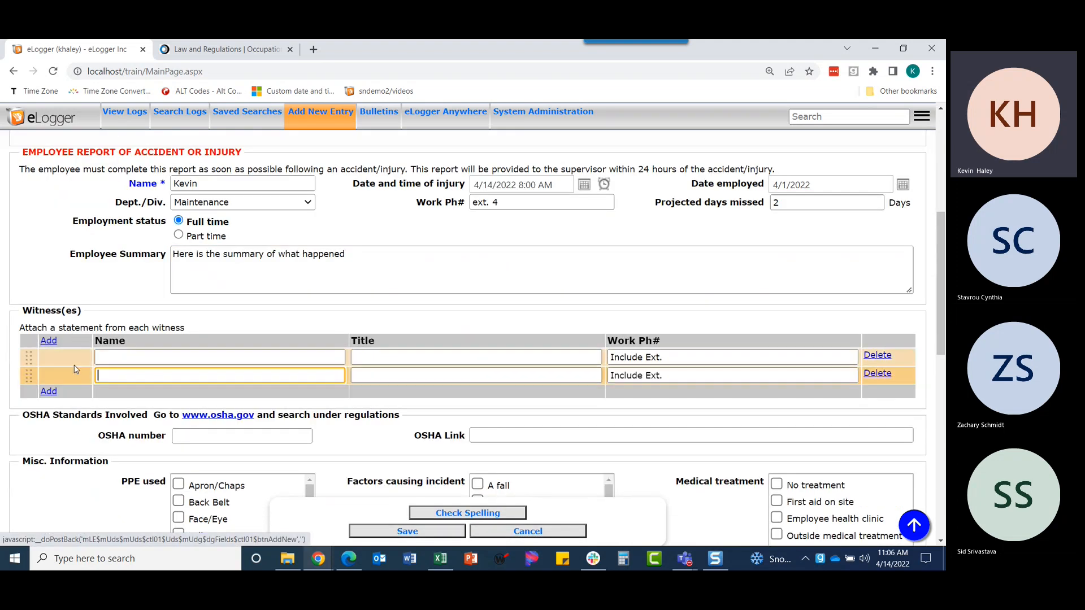
left_click(116, 357)
type("Jake")
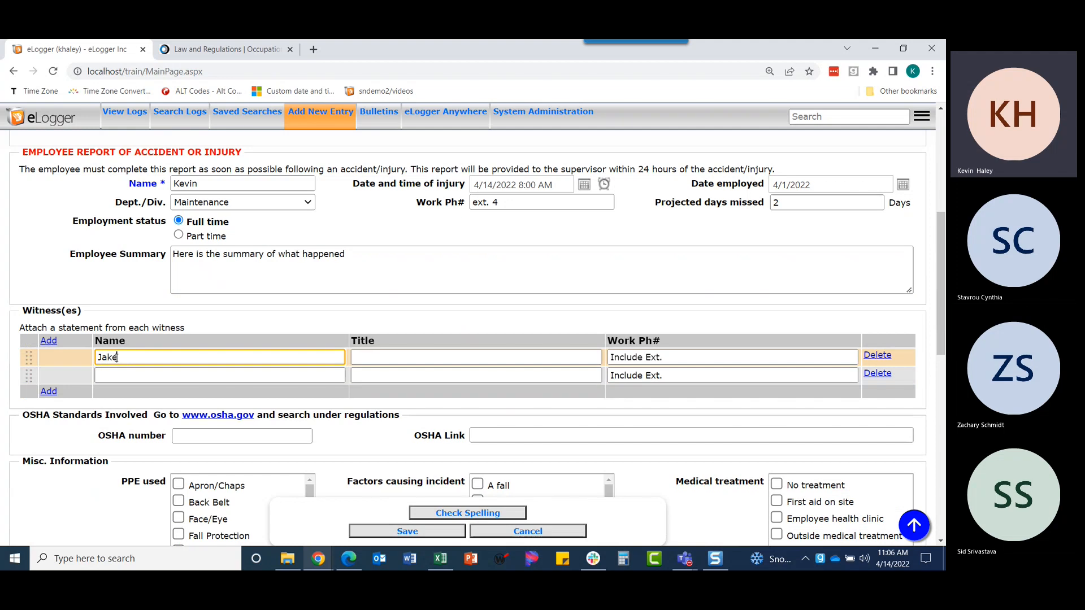
type(" Bowman")
key("Tab")
type("Operator")
key("Tab")
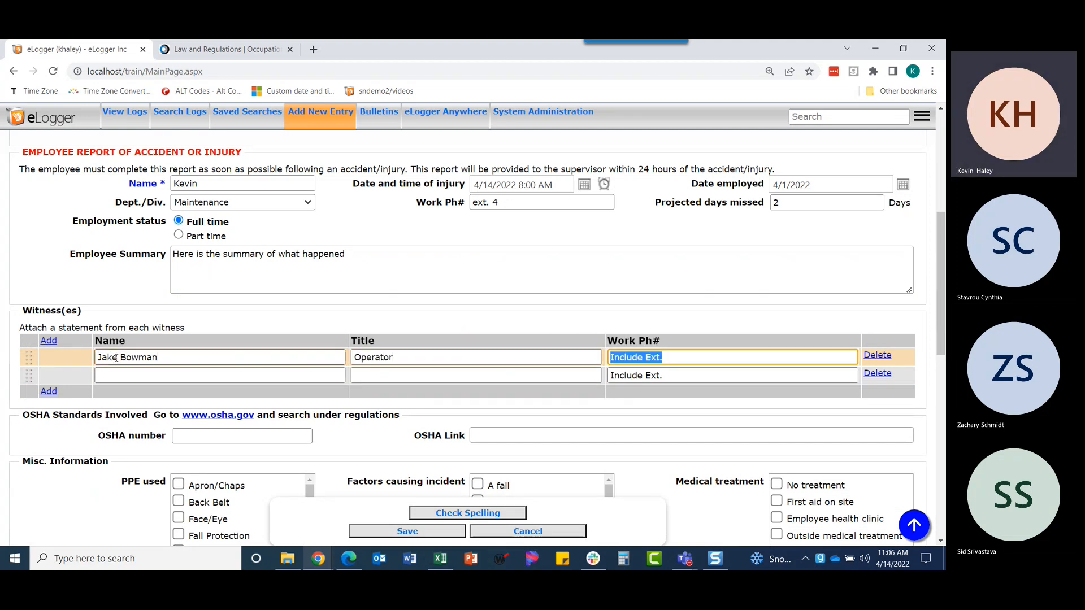
type("x5")
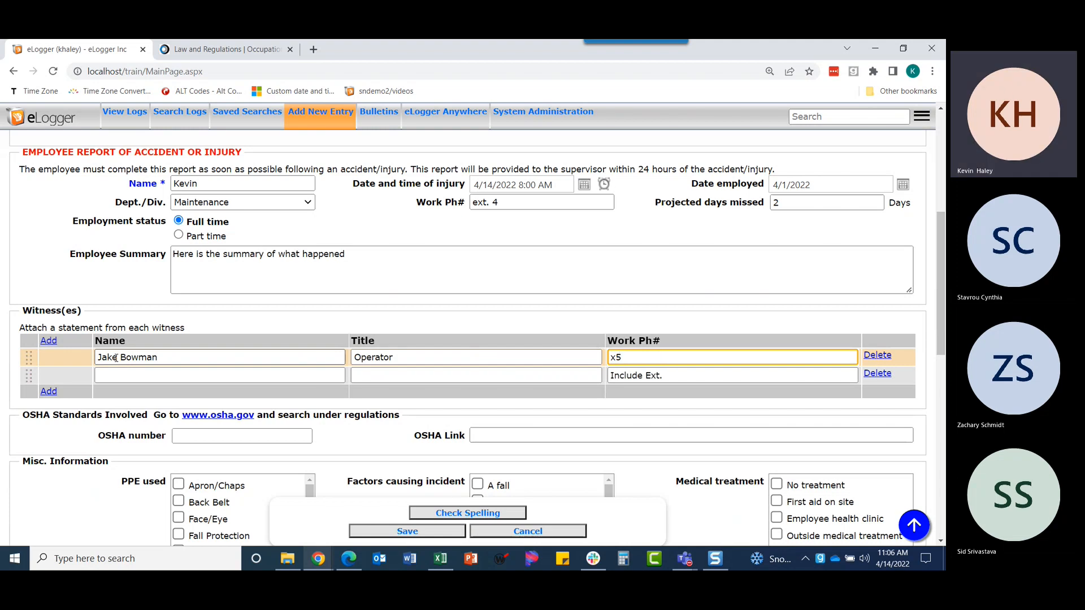
Step: Fill the second witness row with the witness's name, the title Supervisor and the work phone extension
key("Tab")
key("Tab")
type("Ren")
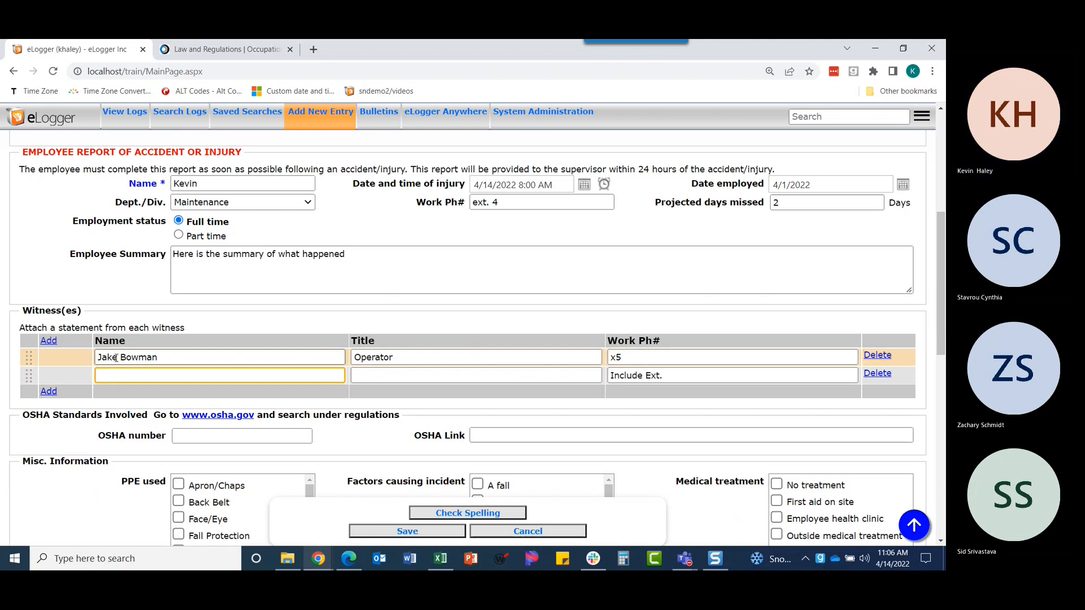
type("ee Gleason")
key("Tab")
type("Super")
key("BackSpace")
key("BackSpace")
type("pervisor")
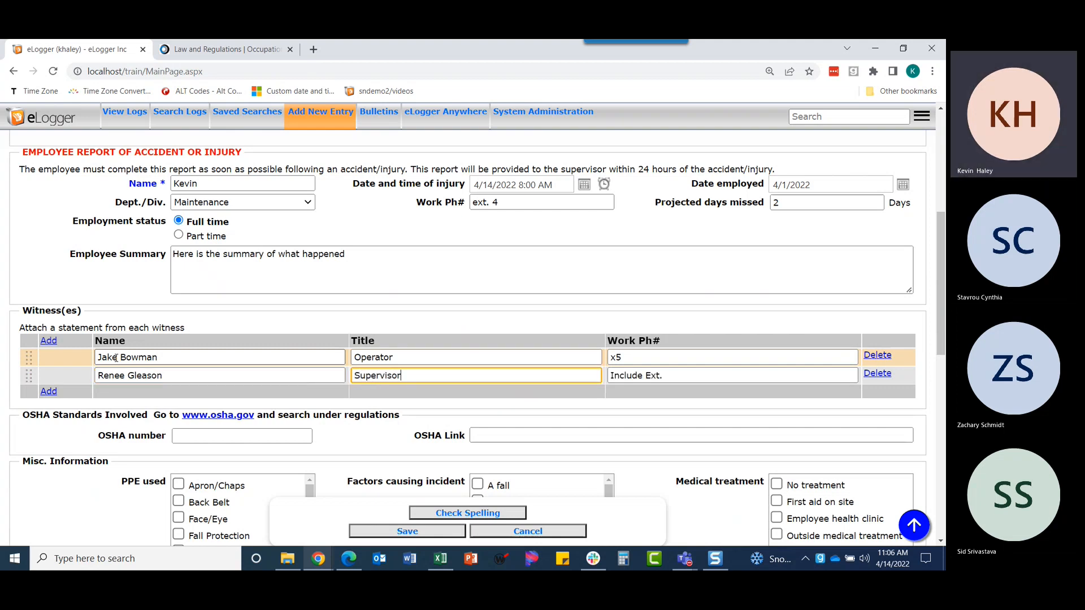
key("Tab")
type("x")
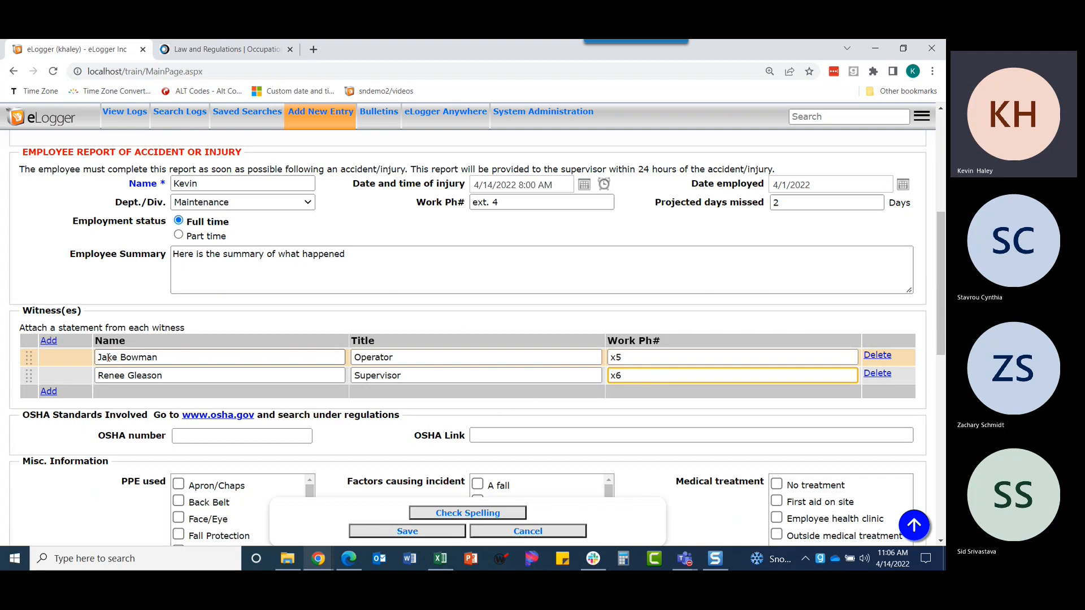
scroll(153, 330, "down", 1)
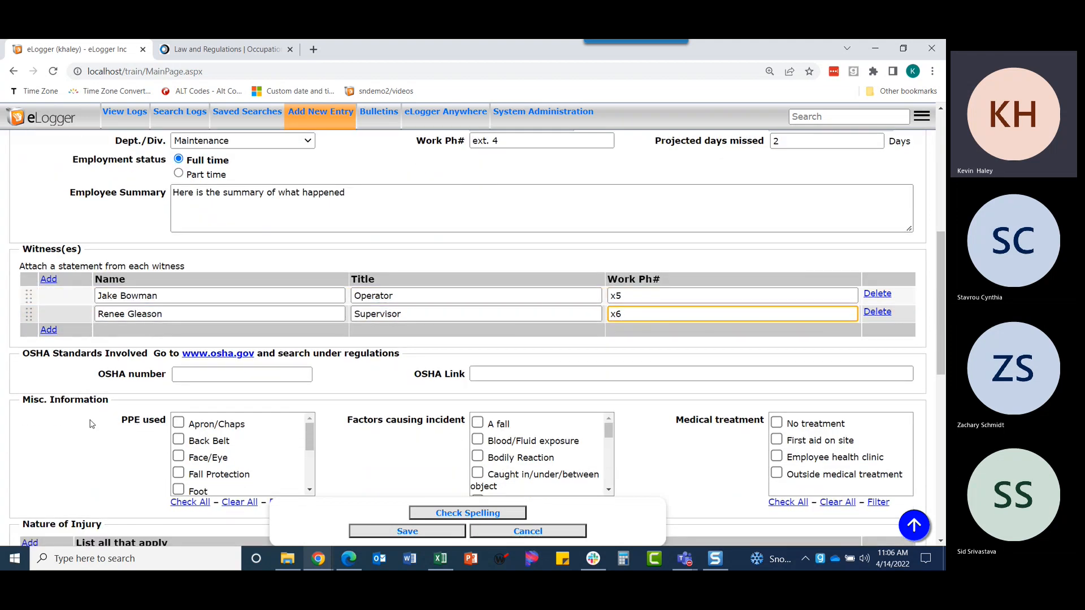
left_click(290, 49)
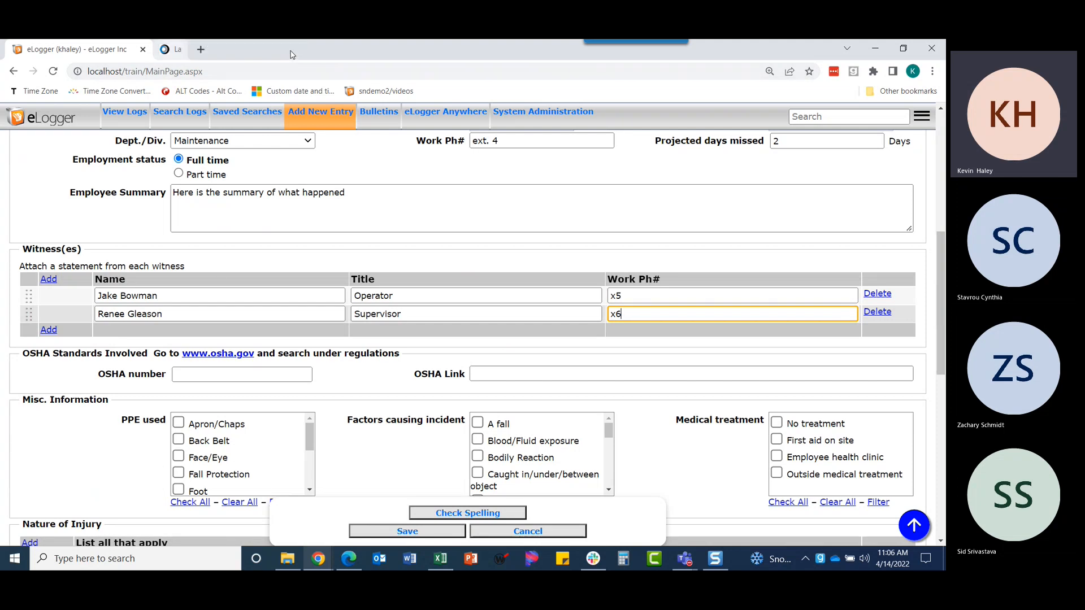
left_click(215, 355)
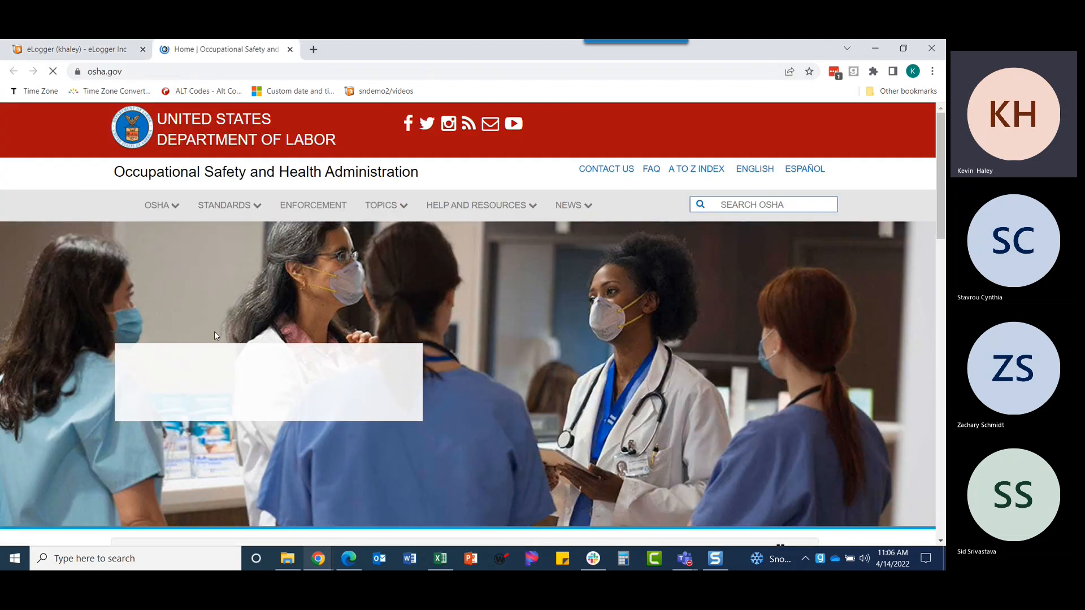
left_click(228, 204)
left_click(232, 269)
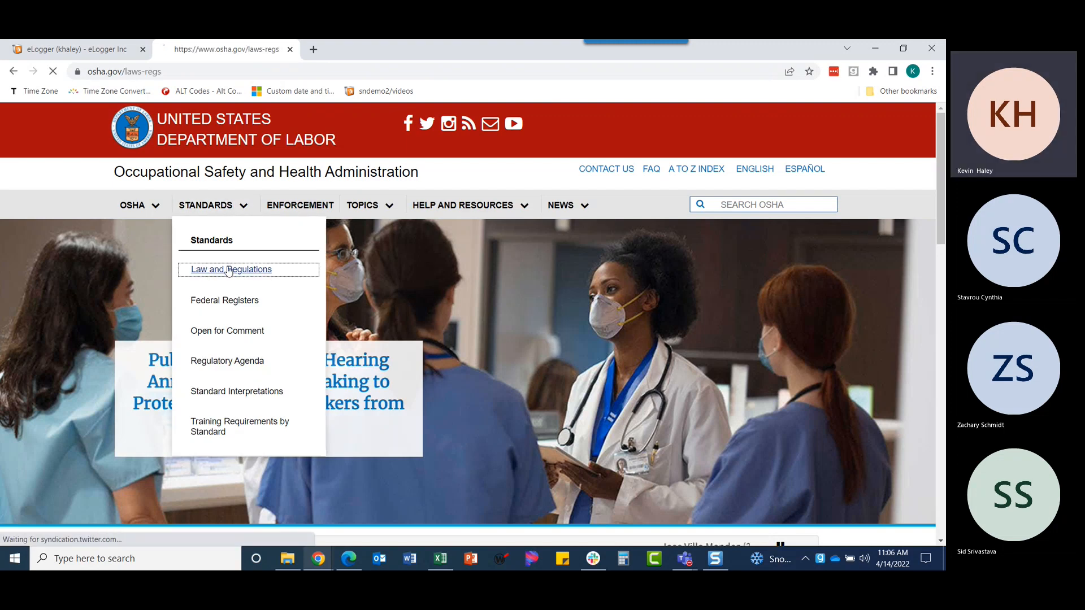
Step: Open standard 1910.104 - Oxygen from the General Industry standards, under Subpart H Hazardous Materials
scroll(201, 305, "down", 6)
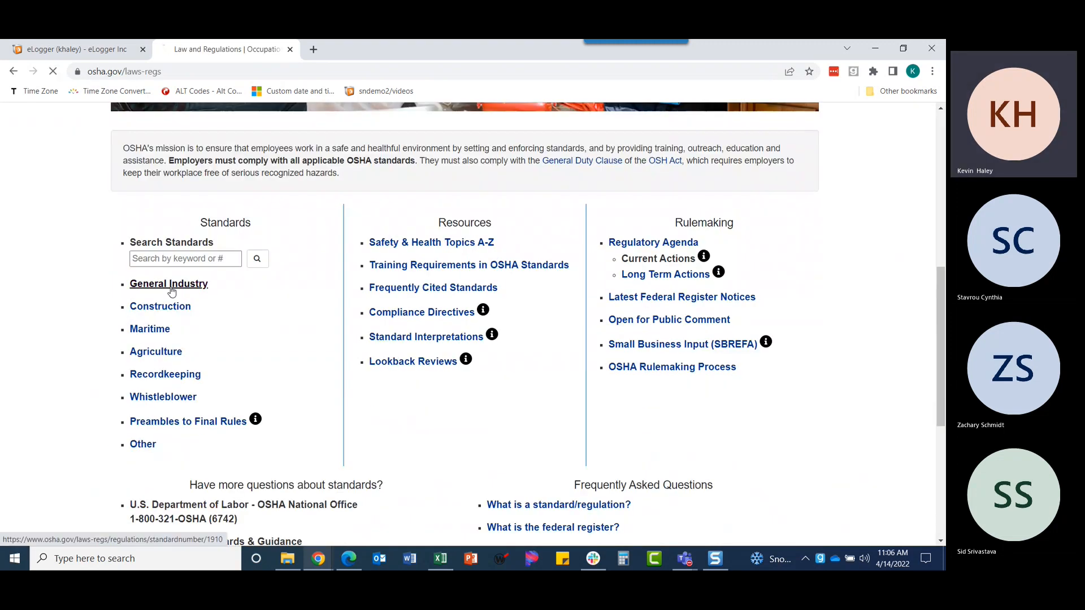
left_click(204, 286)
scroll(278, 323, "down", 1)
scroll(277, 323, "down", 20)
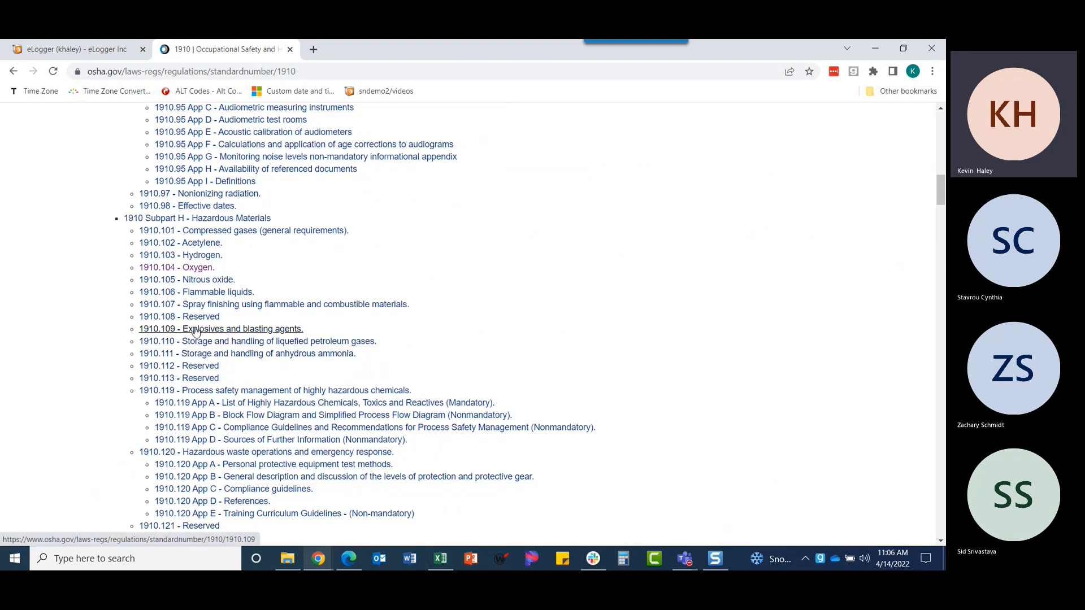
left_click(198, 269)
scroll(225, 302, "down", 2)
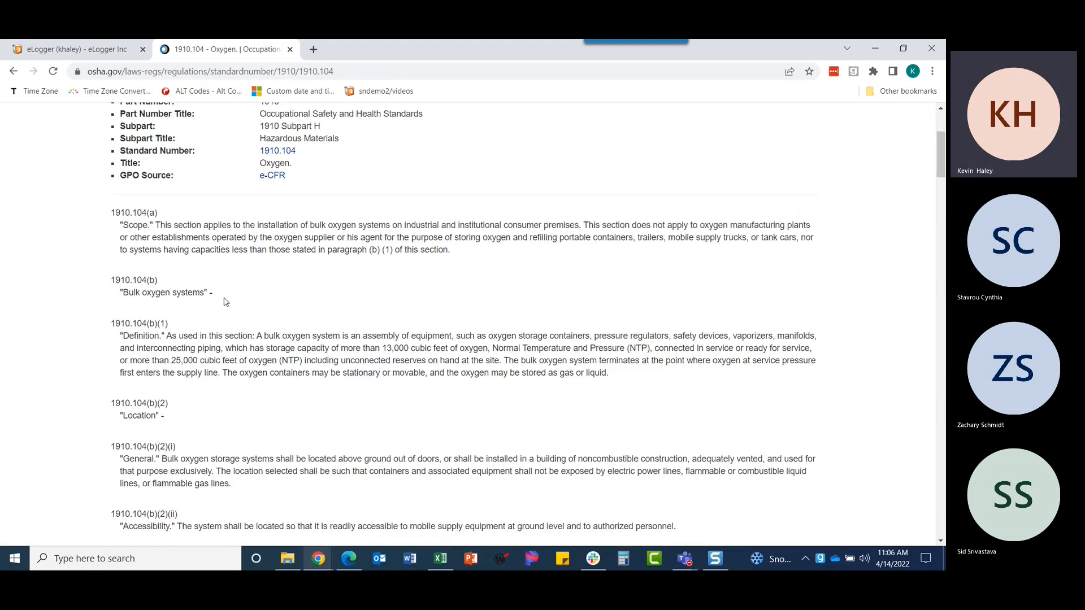
scroll(226, 302, "up", 2)
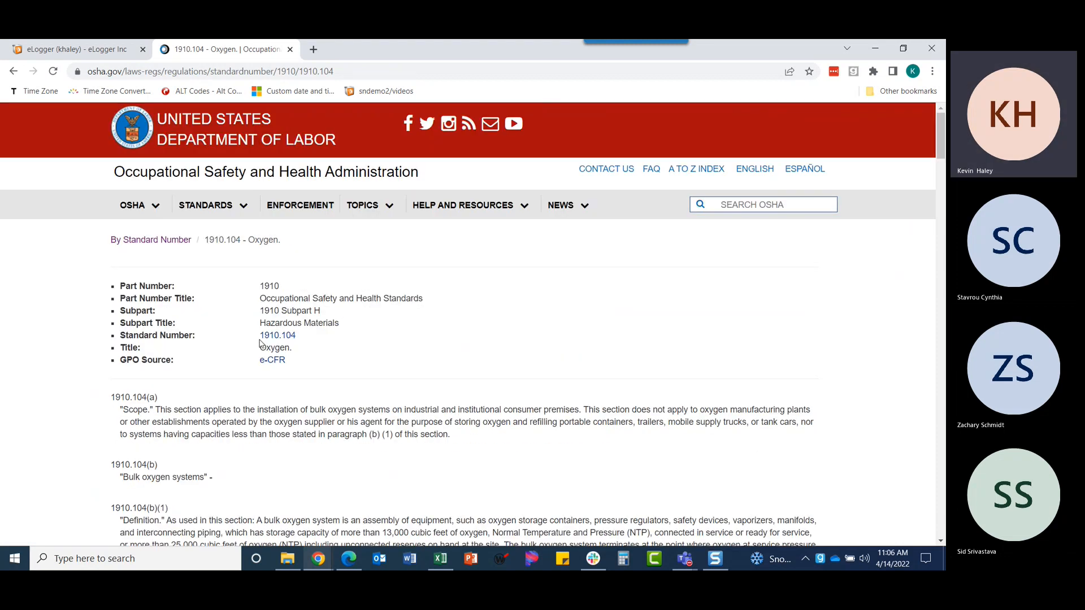
Step: Copy the standard's web address, and enter 1910.104 as the OSHA number and the copied address as the OSHA link
left_click(346, 72)
key("ctrl+a")
key("ctrl+c")
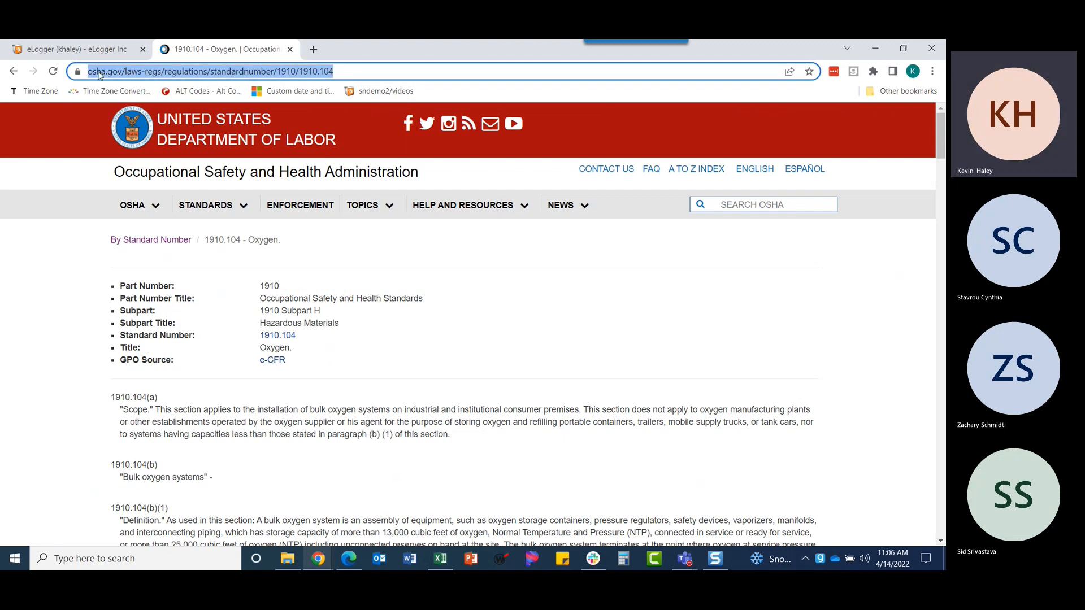
left_click(82, 56)
left_click(223, 376)
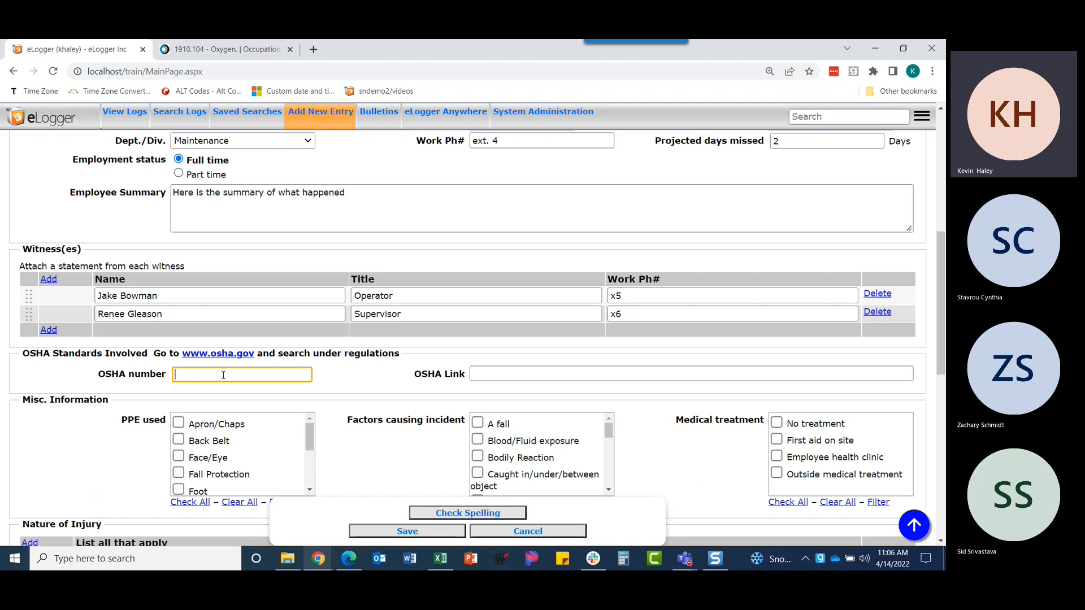
type("1910.104")
left_click(515, 373)
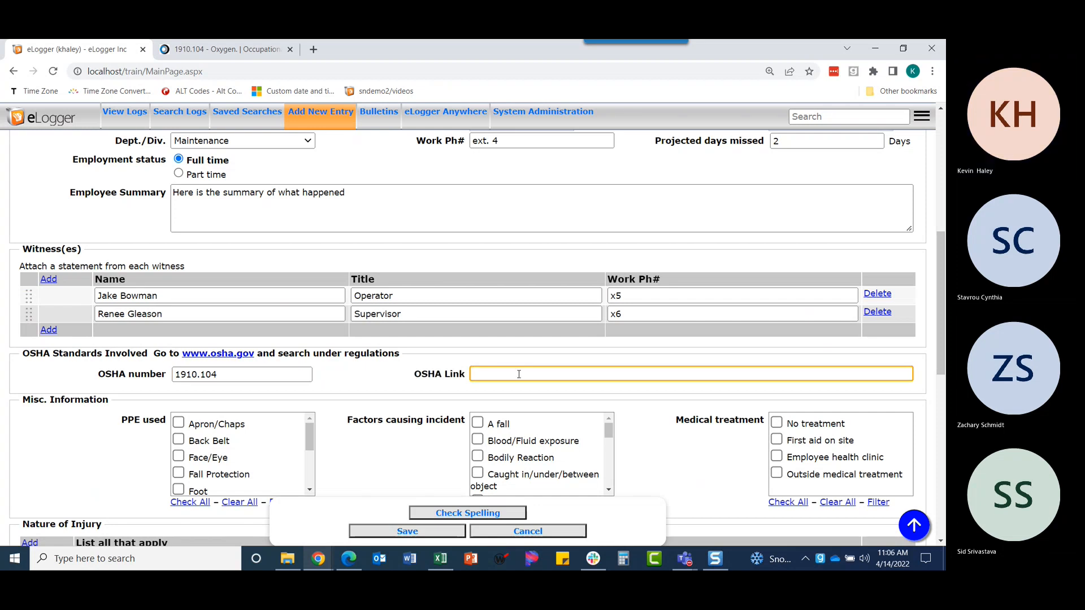
key("ctrl+v")
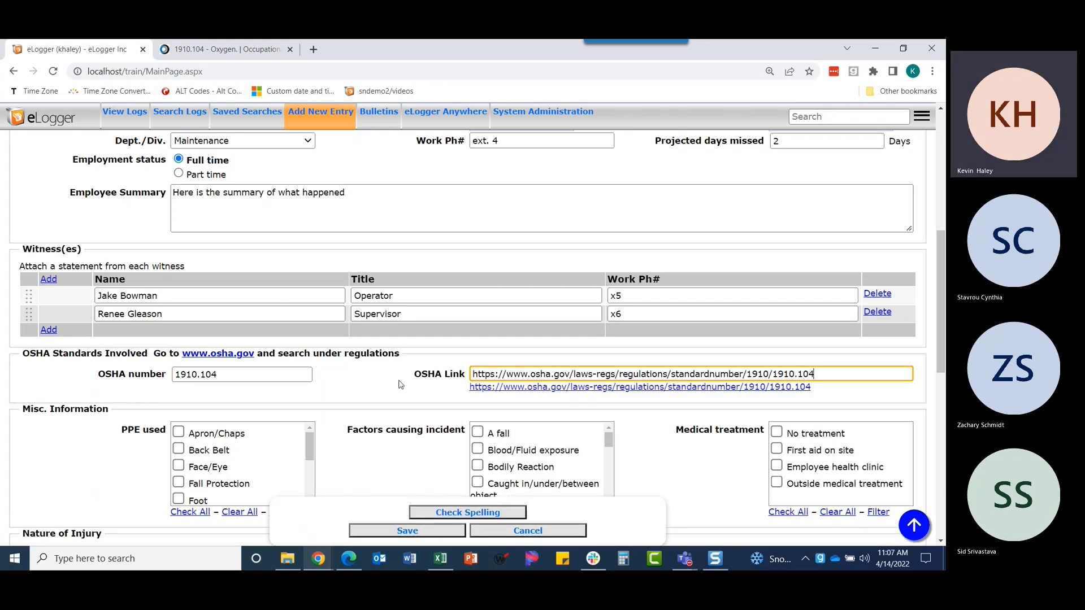
Step: Select Back Belt and Hand Protection as the PPE used
scroll(399, 384, "down", 1)
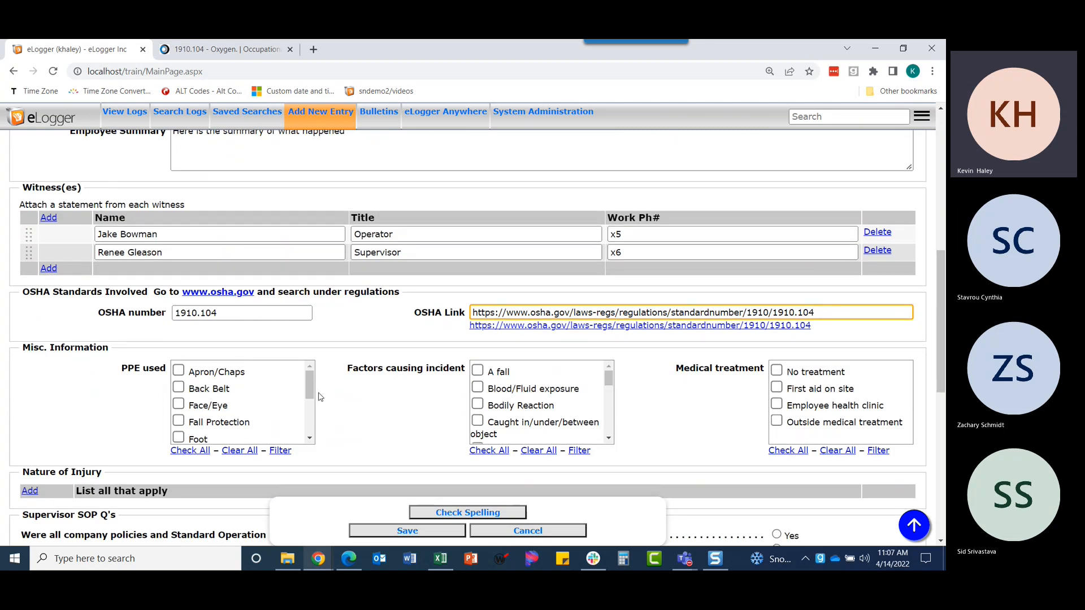
left_click(178, 388)
scroll(215, 416, "down", 3)
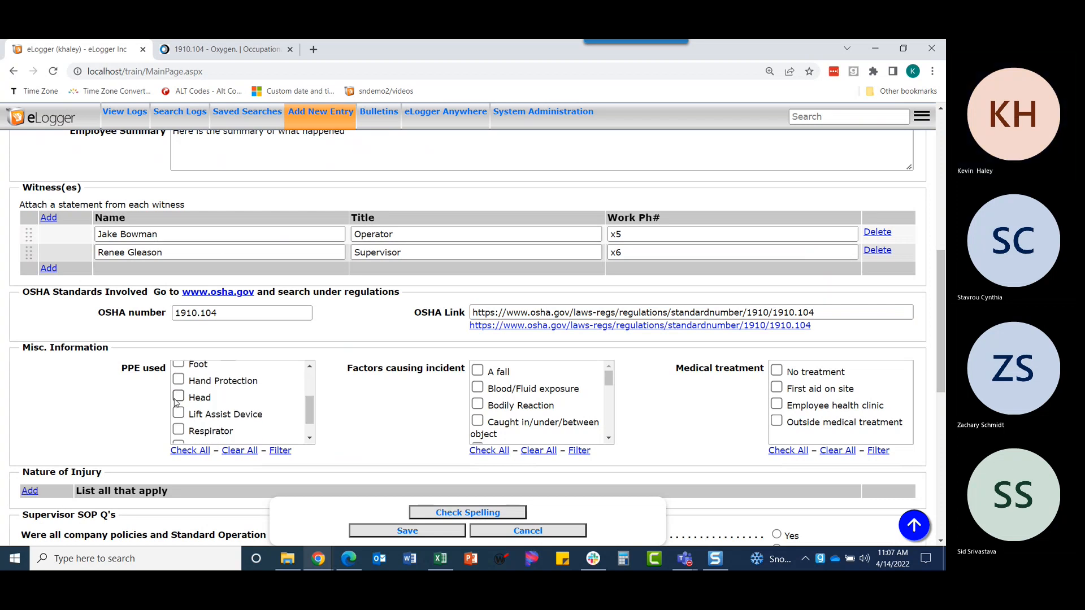
left_click(178, 380)
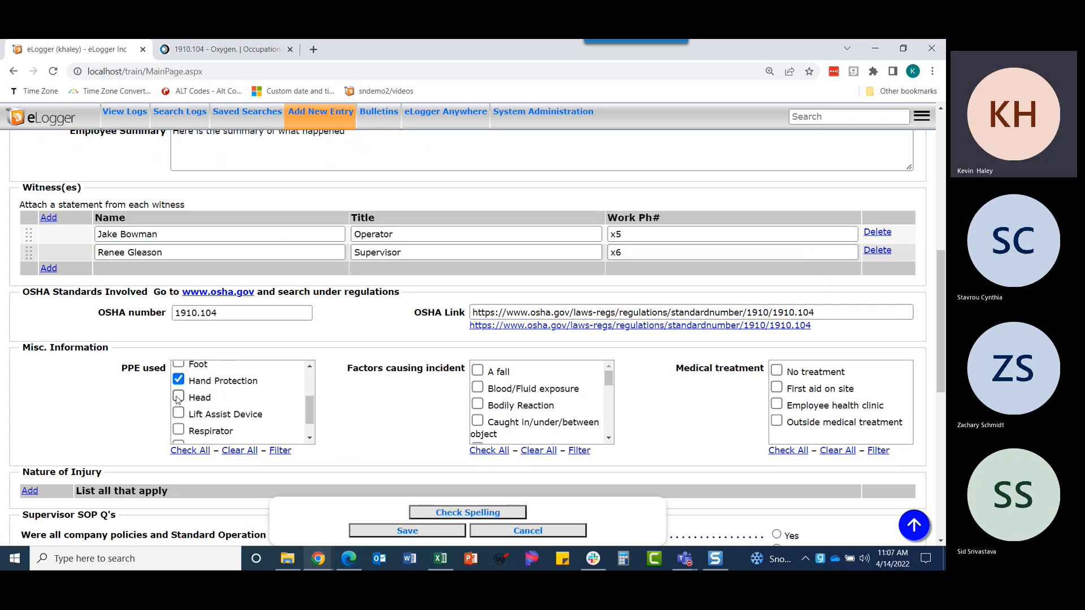
Step: Select A fall, Caught in/under/between object and Struck against object as causing factors, and First aid on site as medical treatment
left_click(478, 370)
scroll(475, 427, "down", 1)
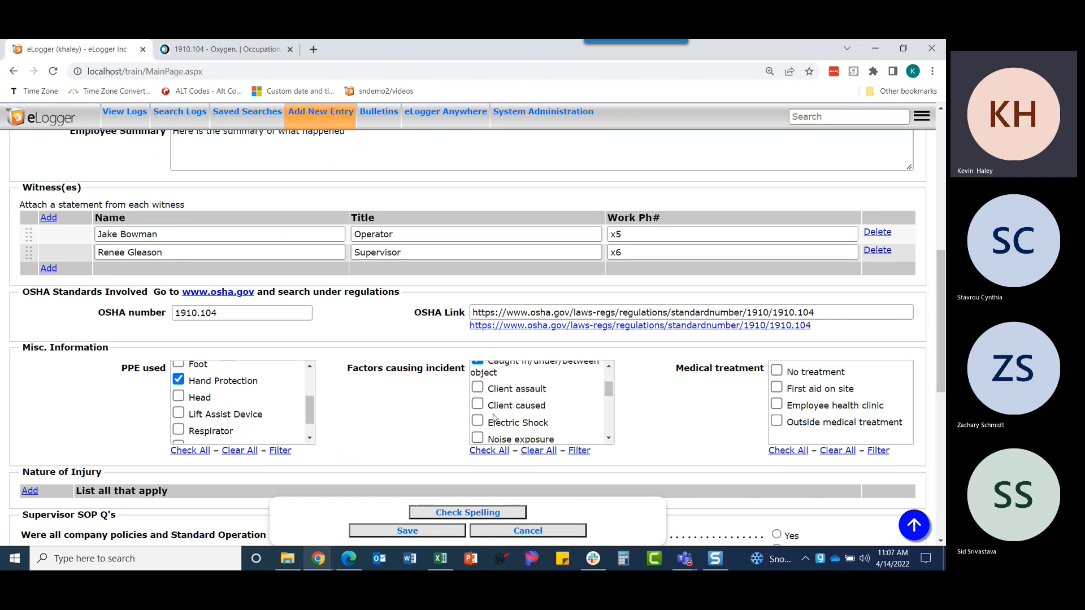
scroll(548, 415, "down", 1)
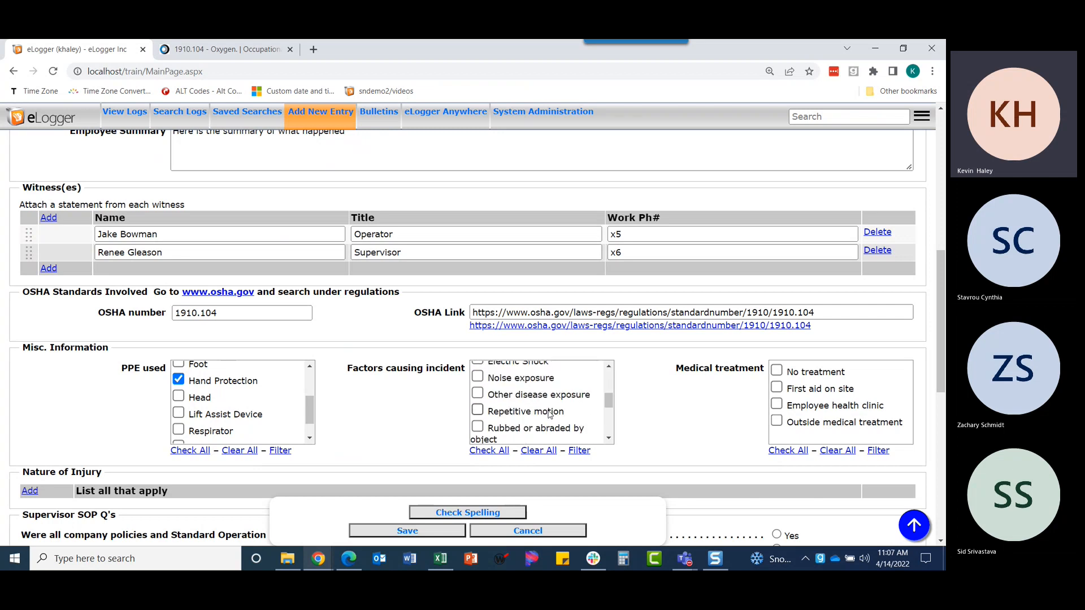
scroll(549, 414, "down", 2)
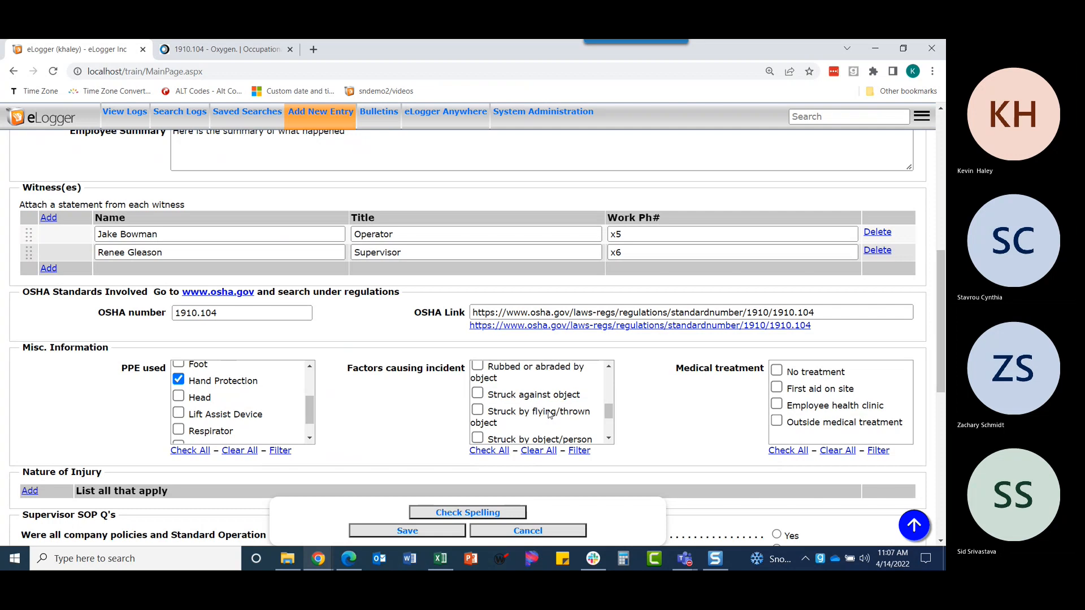
left_click(478, 394)
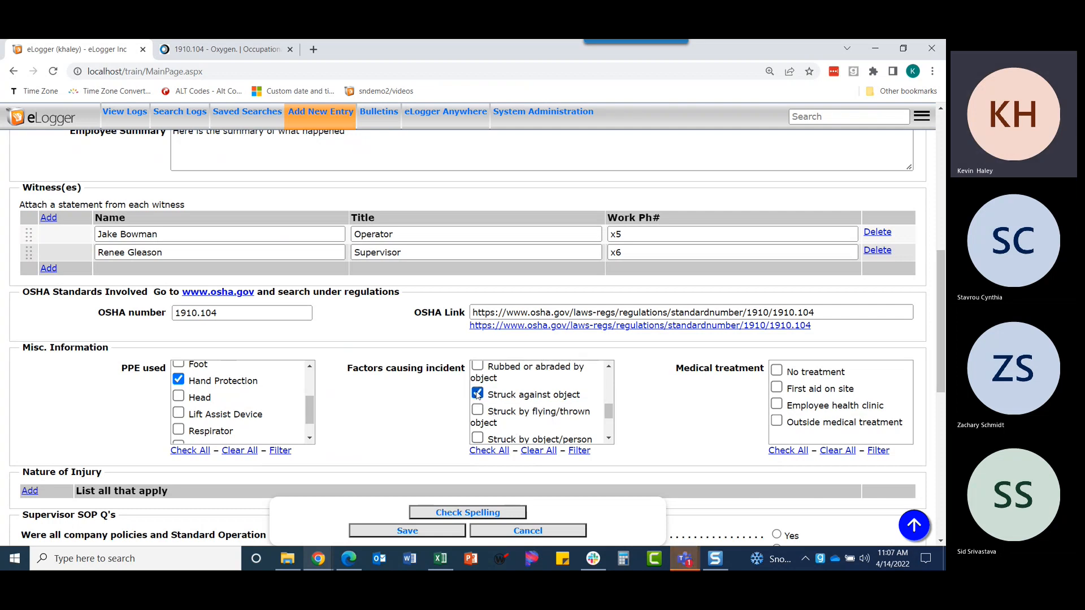
left_click(777, 388)
Step: Add two Nature of Injury rows, set to Head and to Hands > Left
scroll(777, 390, "down", 2)
left_click(31, 368)
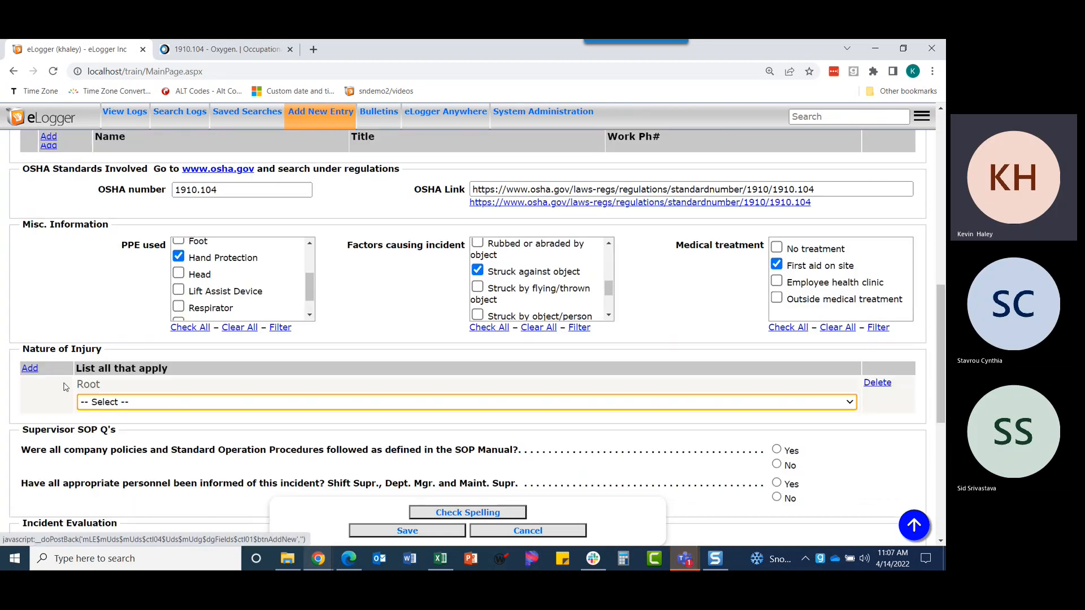
left_click(90, 401)
left_click(99, 189)
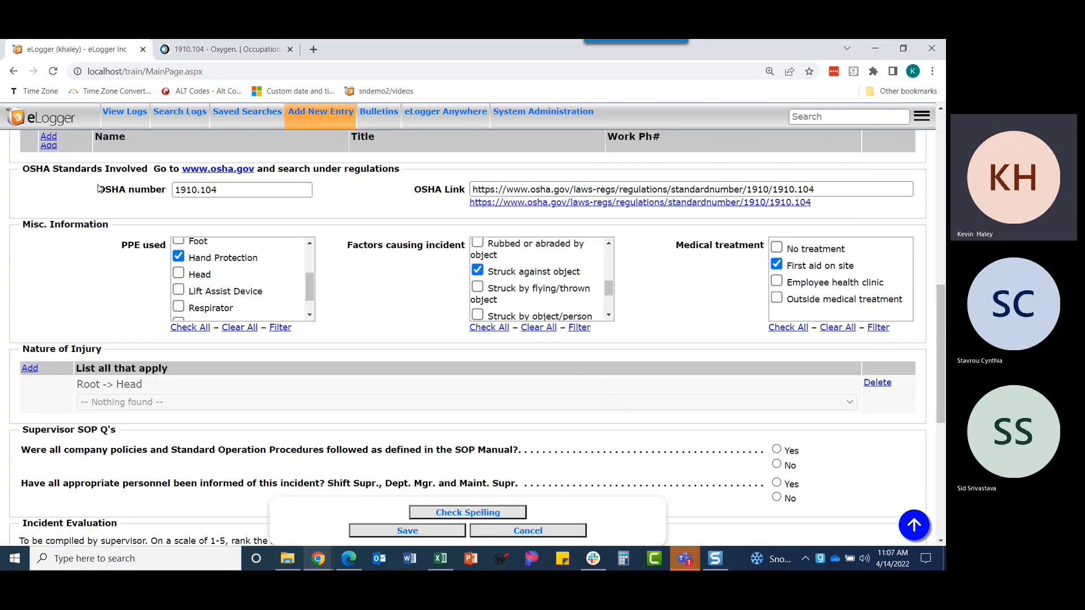
left_click(30, 368)
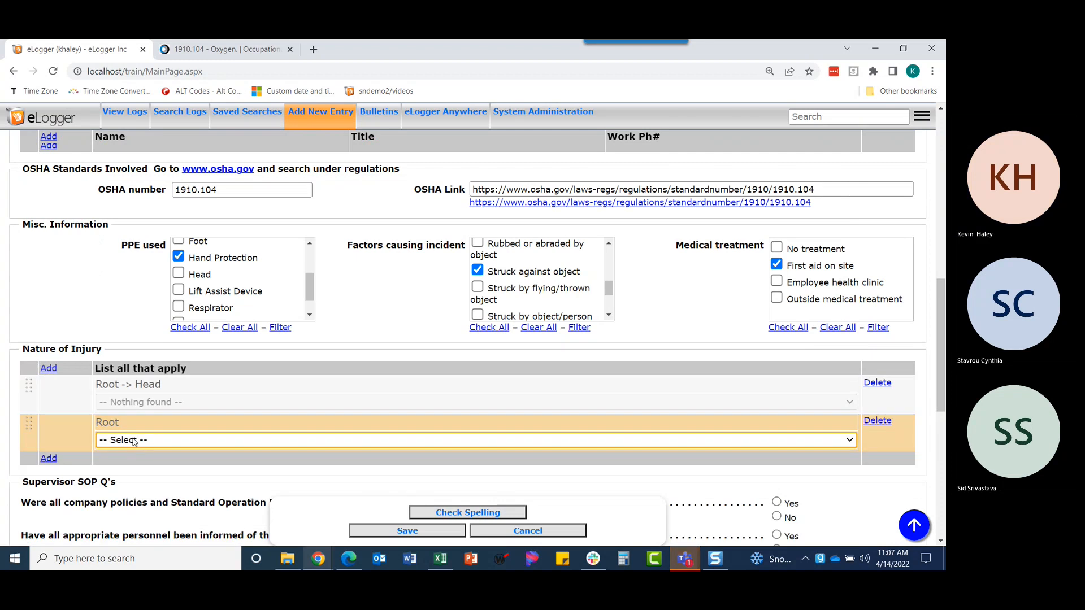
left_click(134, 441)
left_click(132, 347)
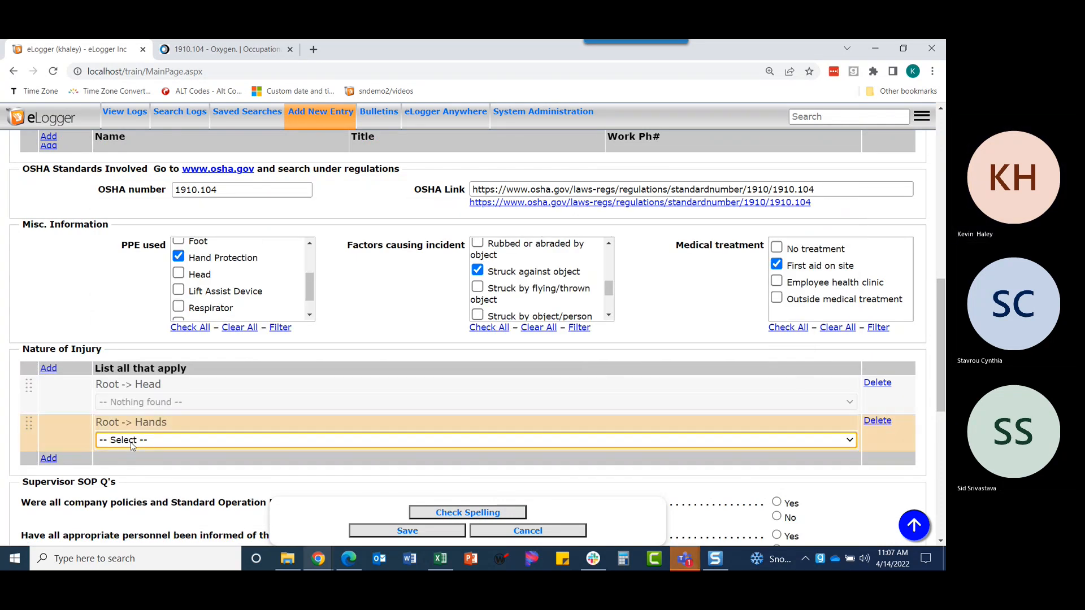
left_click(131, 443)
left_click(129, 477)
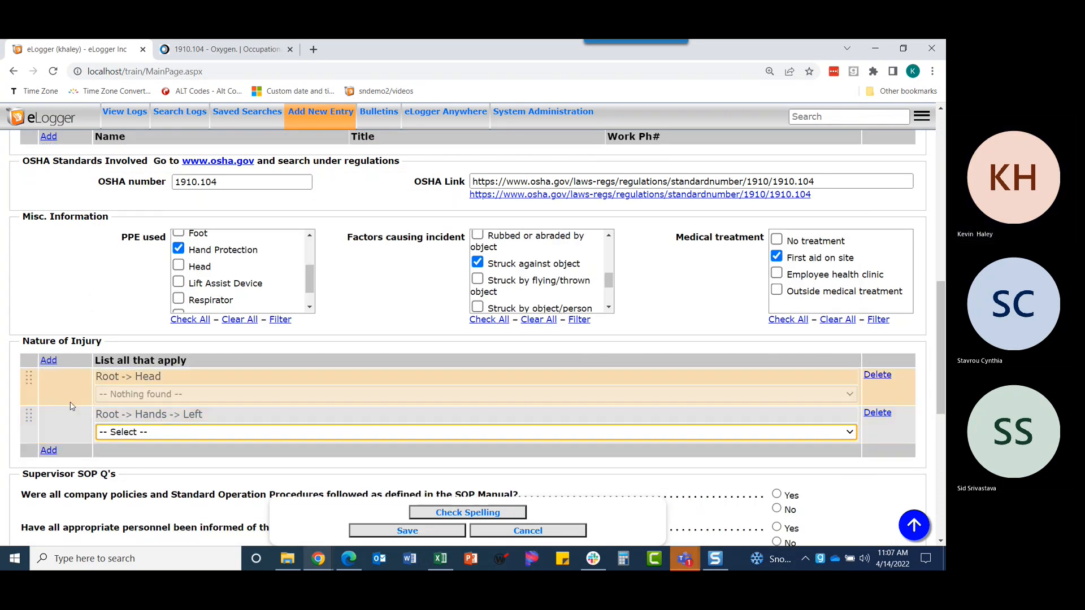
Step: Save the incident report entry and review its filled sections in the recent log entries
scroll(71, 405, "down", 1)
left_click(395, 530)
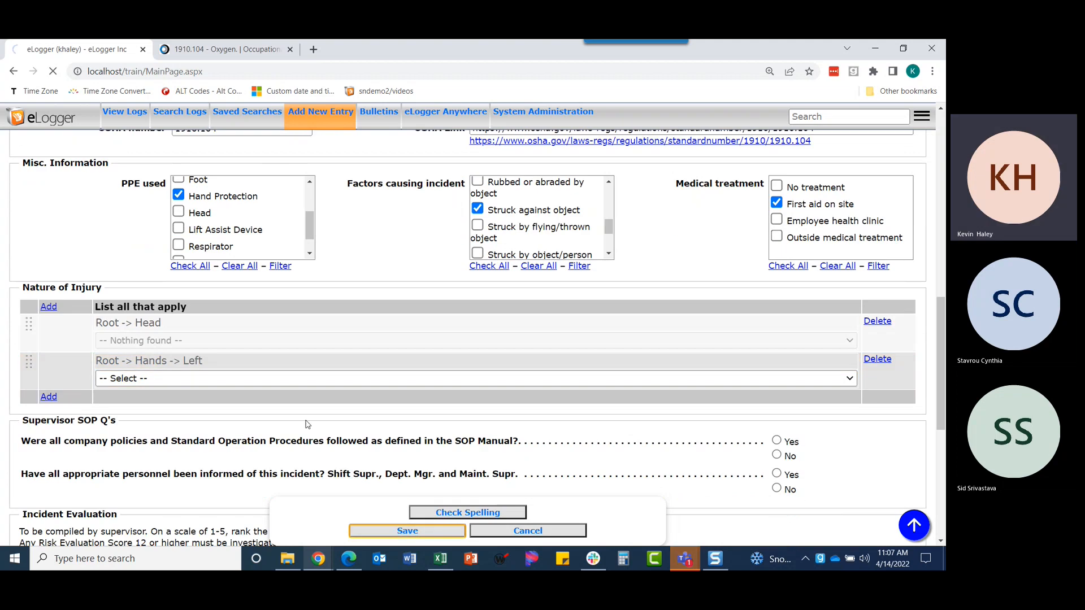
scroll(425, 295, "down", 1)
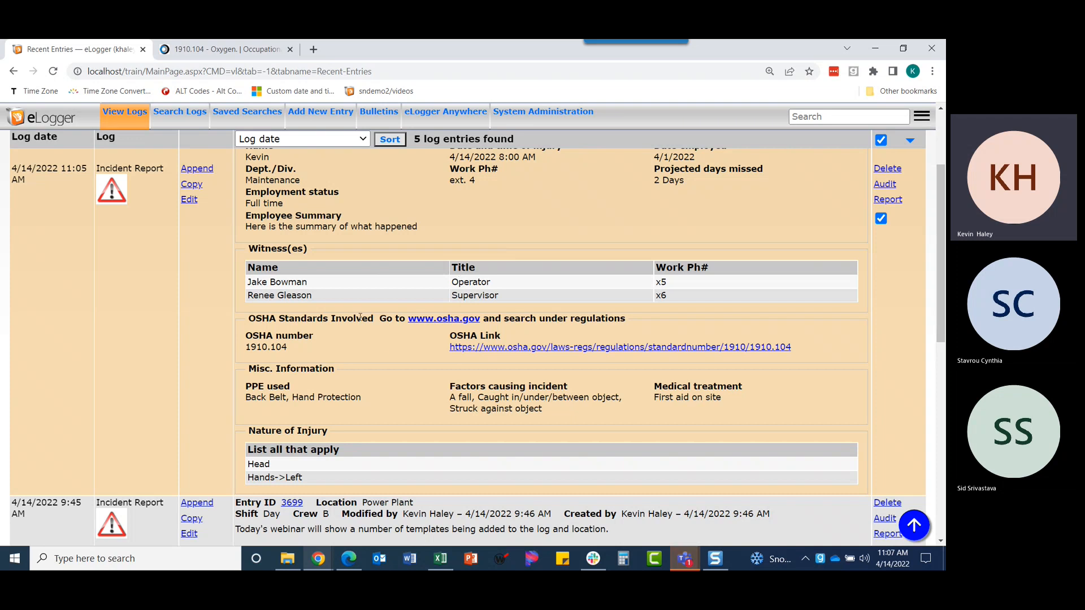
scroll(359, 316, "up", 1)
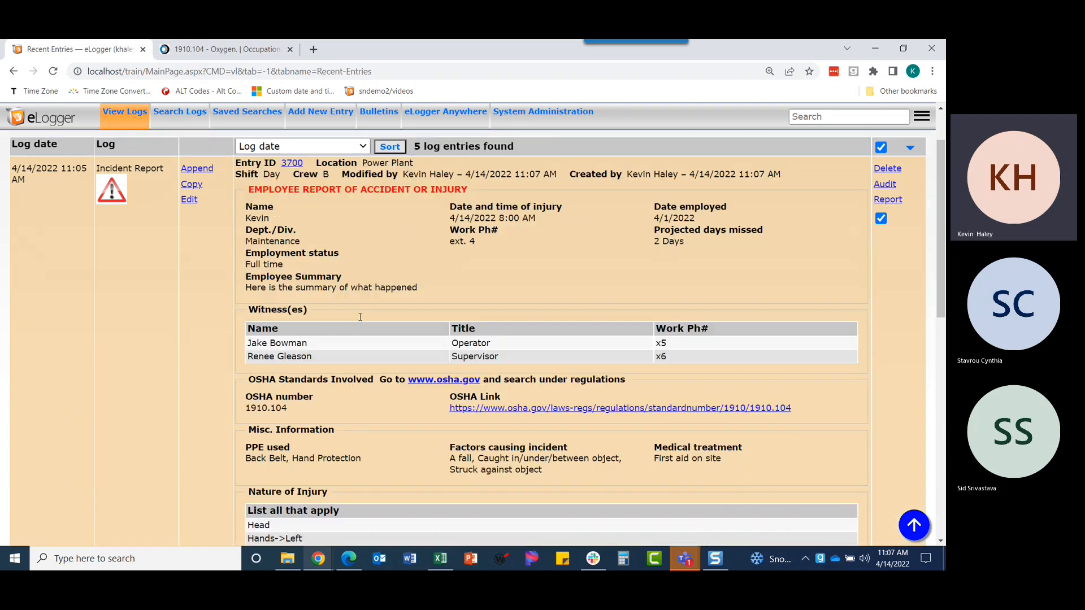
Step: Edit the saved Incident Report entry and answer Yes to both Supervisor SOP questions
left_click(190, 201)
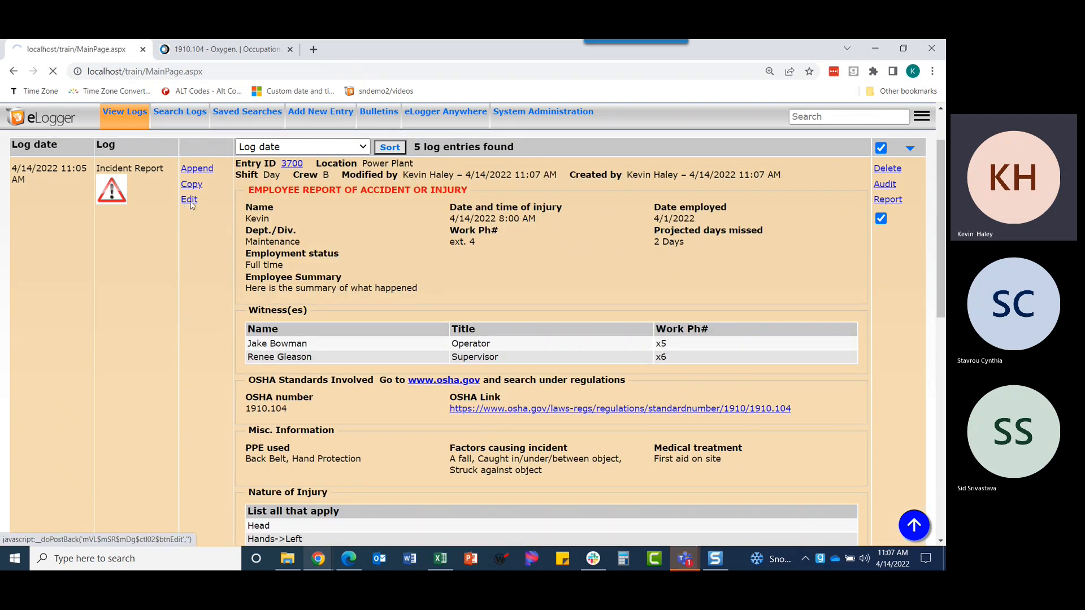
scroll(279, 330, "down", 3)
scroll(285, 370, "down", 9)
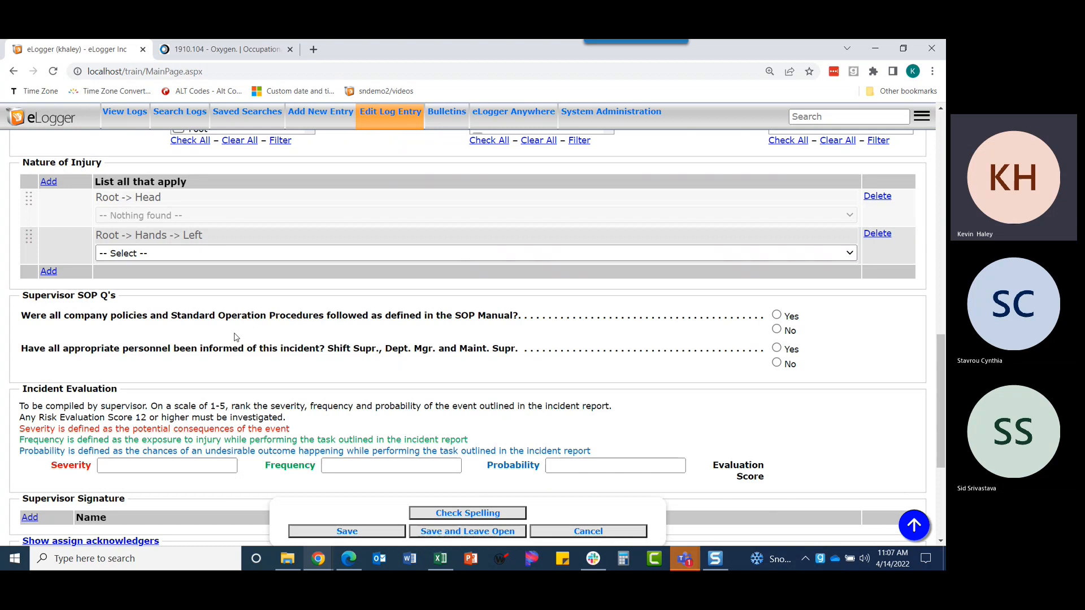
left_click(777, 316)
left_click(776, 348)
Step: Fill in the Incident Evaluation with Severity 3, Frequency 2 and Probability 4
scroll(367, 346, "down", 2)
left_click(130, 344)
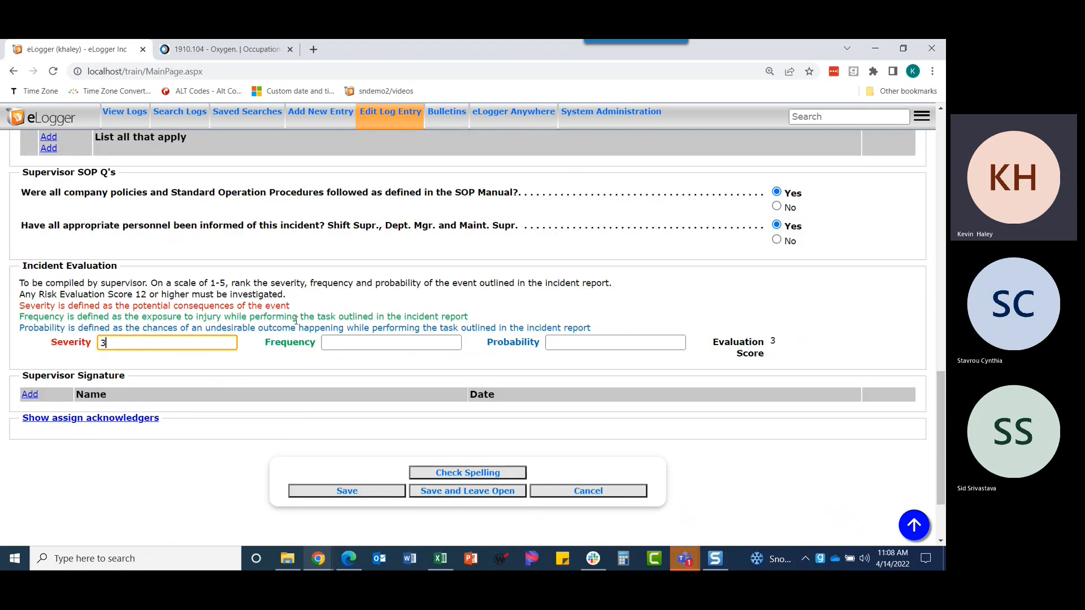
left_click(367, 350)
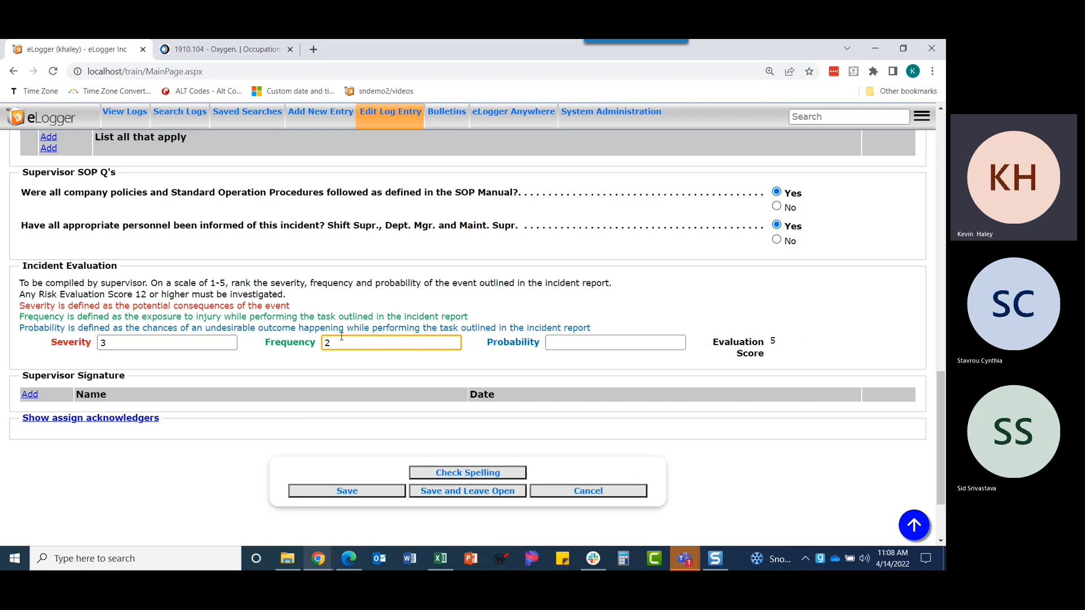
left_click(613, 343)
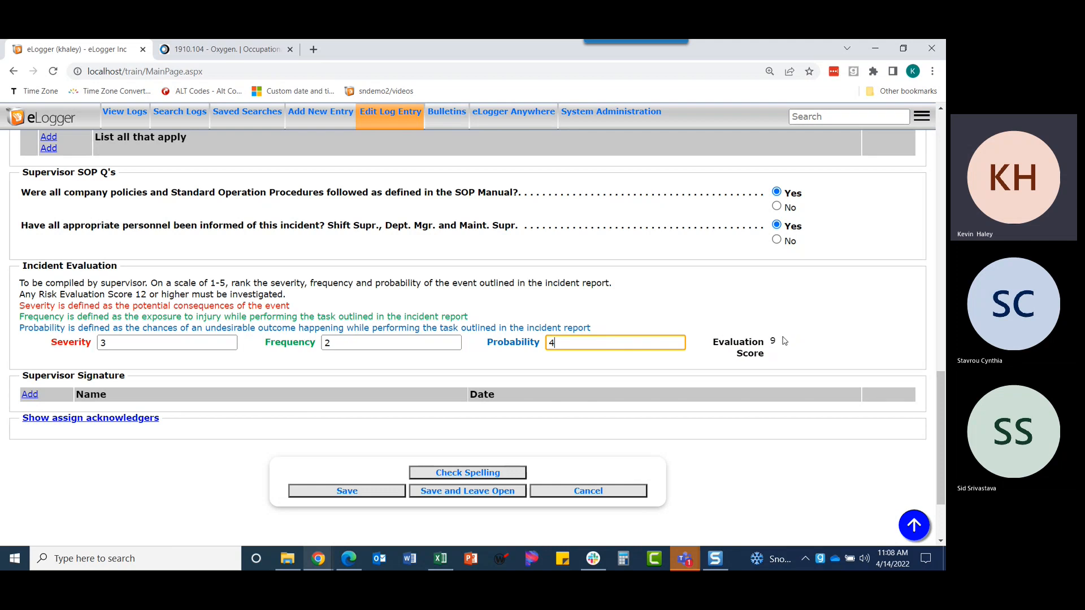
Step: Add a supervisor signature row, save the incident report entry and look over the updated entry in the log list
left_click(30, 396)
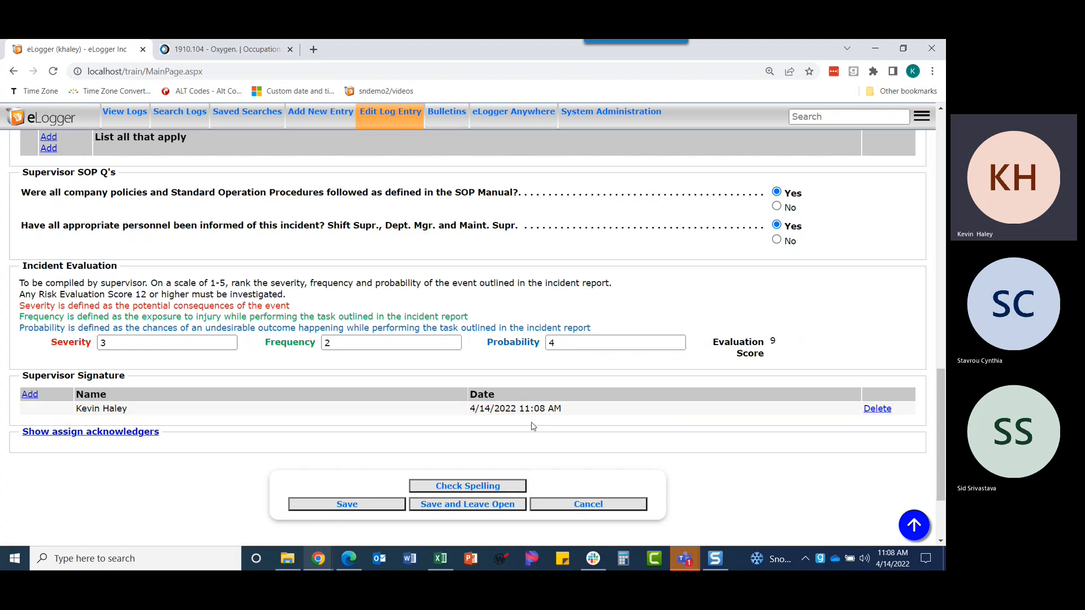
left_click(334, 511)
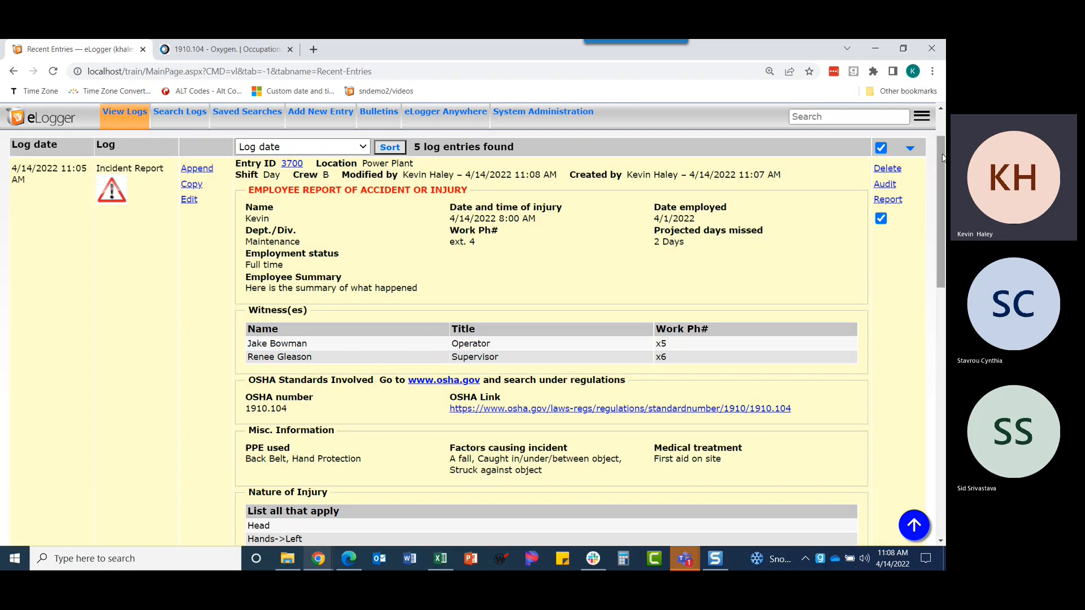
mouse_move(941, 155)
left_mouse_down()
mouse_move(940, 240)
mouse_move(937, 171)
left_mouse_up()
scroll(108, 383, "up", 2)
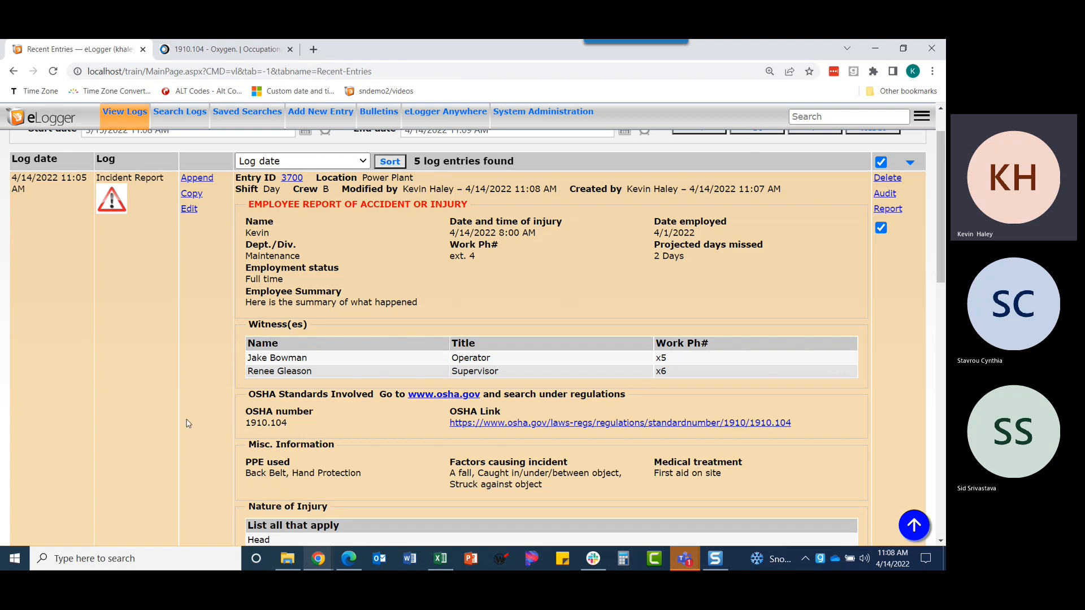
scroll(188, 424, "down", 3)
scroll(189, 424, "up", 3)
Step: Generate the entry's PDF detail report, review it, and close the report and the OSHA regulation page
left_click(886, 210)
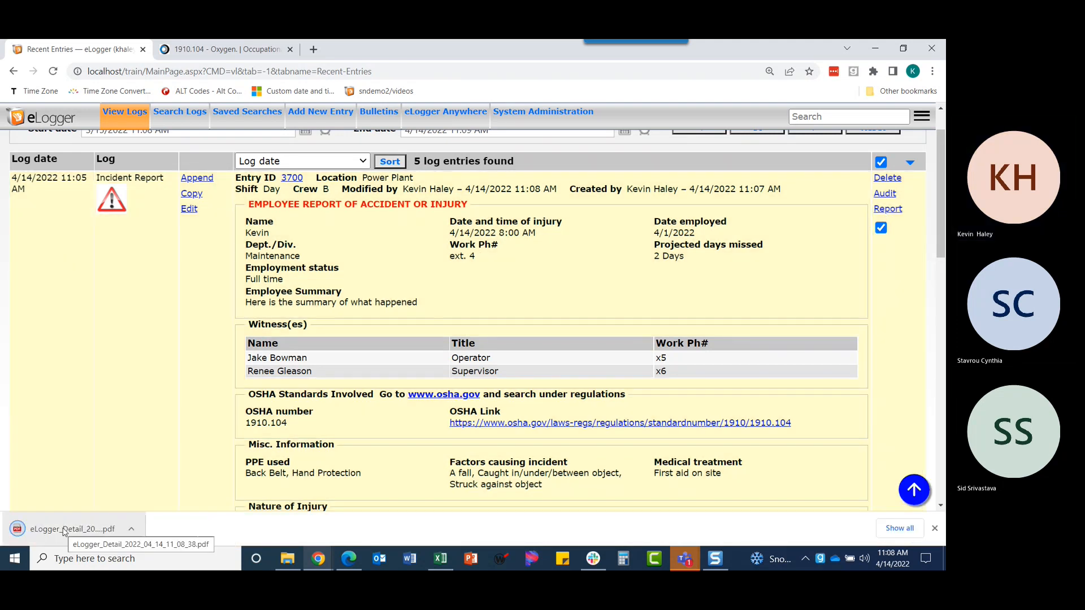
left_click(64, 530)
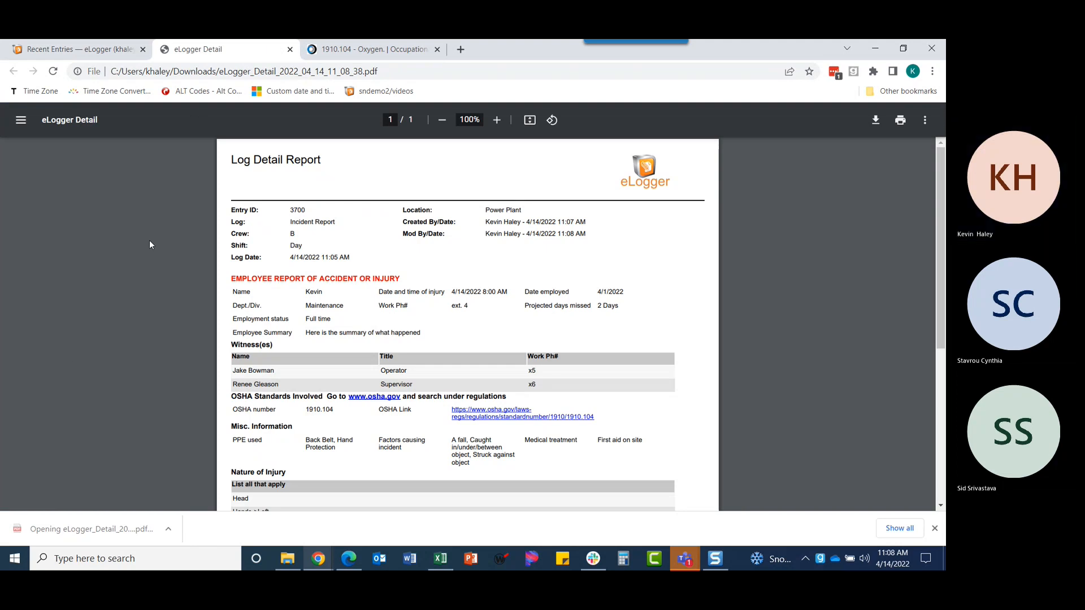
scroll(152, 232, "down", 1)
scroll(154, 230, "down", 2)
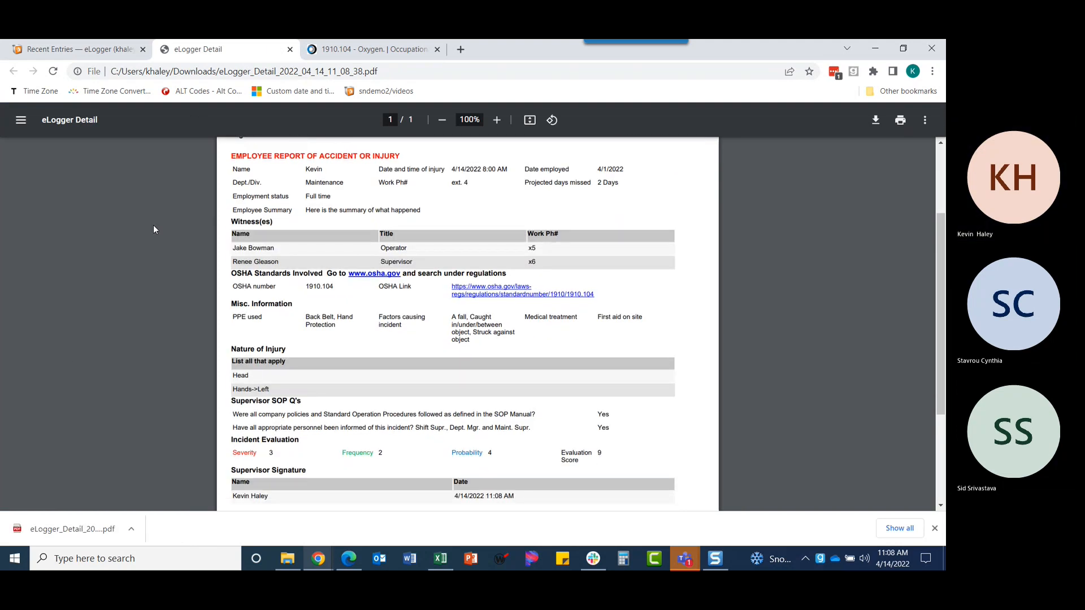
scroll(154, 229, "up", 3)
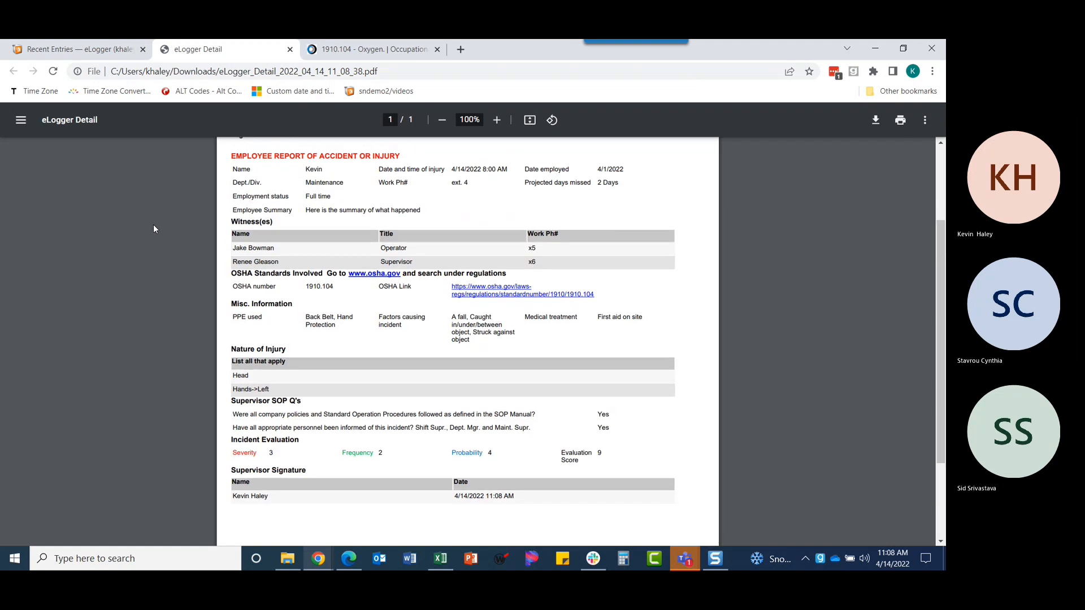
left_click(290, 49)
left_click(290, 49)
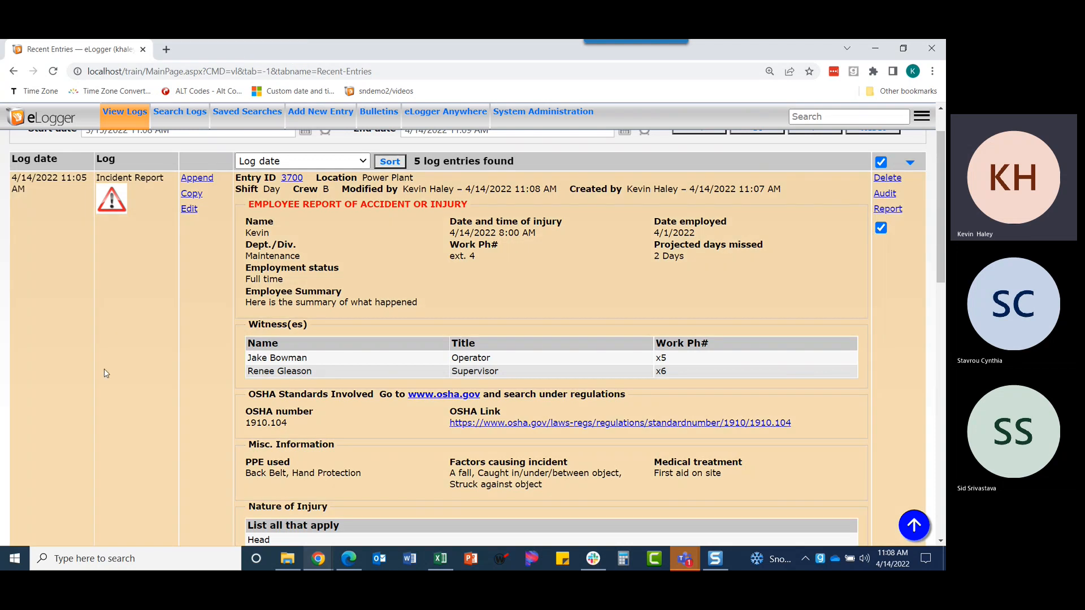